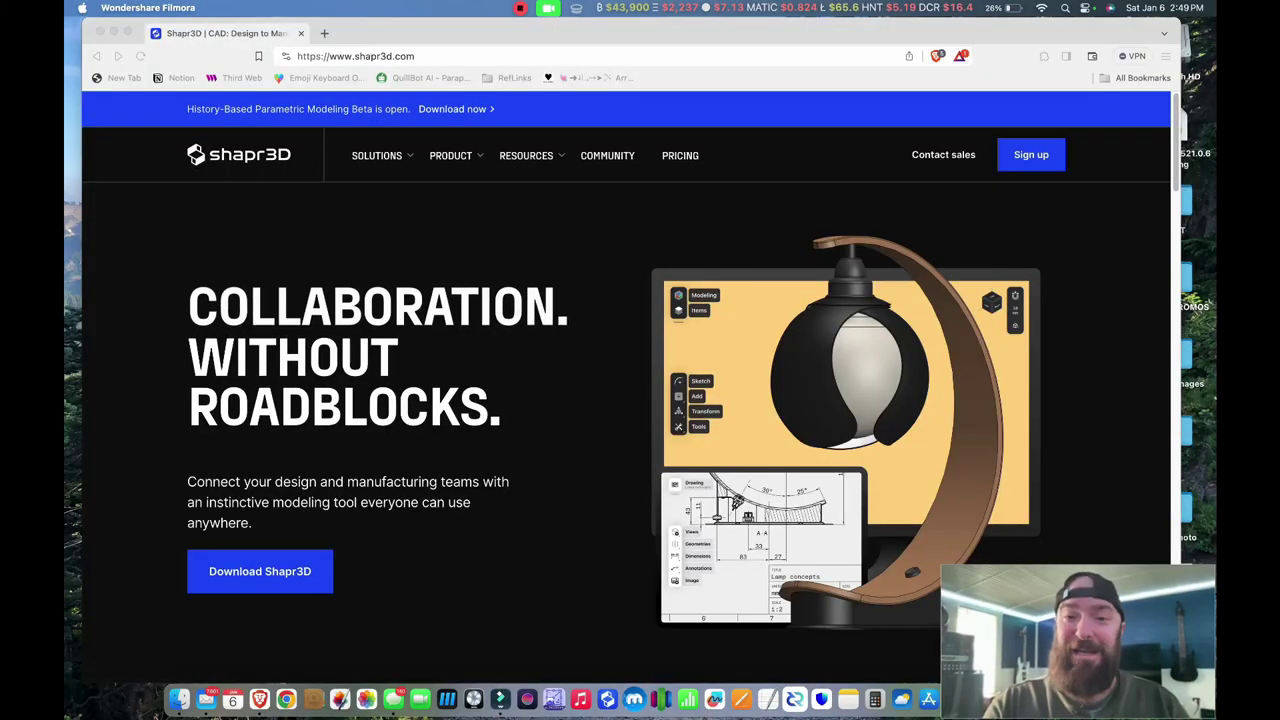
# - Open the 3D modeling product page on the shapr3d.com website
pyautogui.click(361, 56)
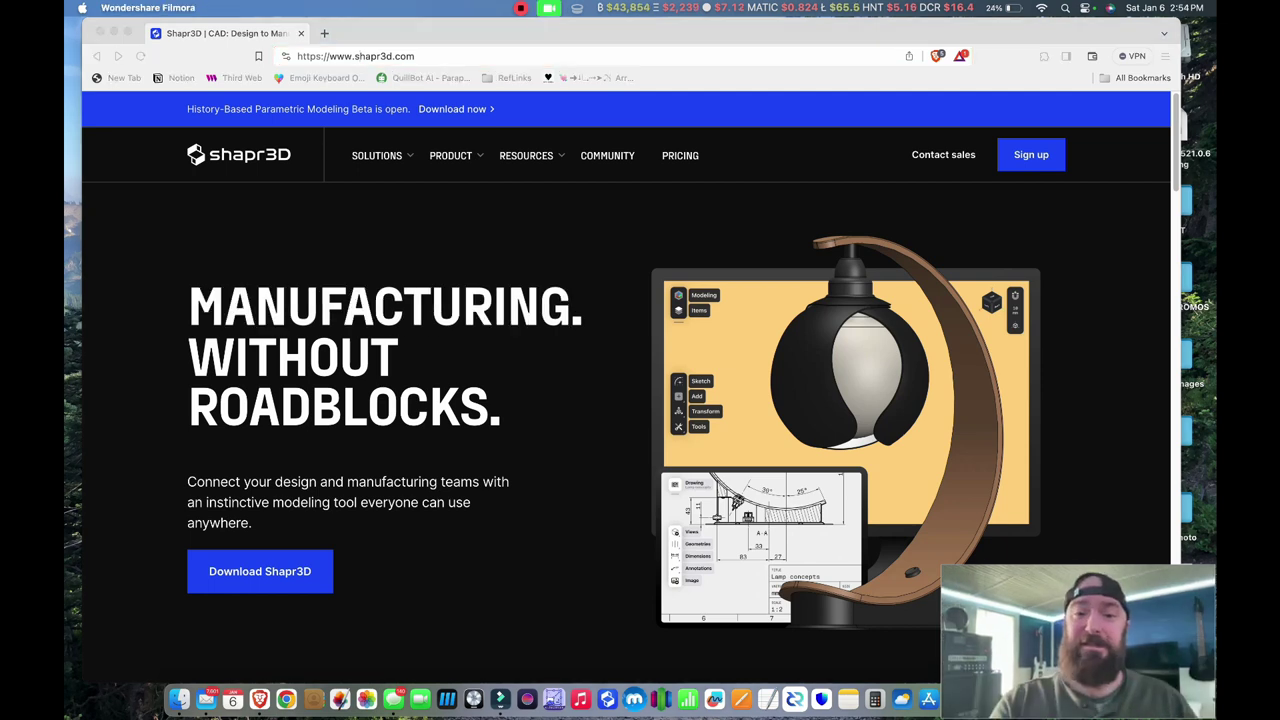
pyautogui.click(451, 156)
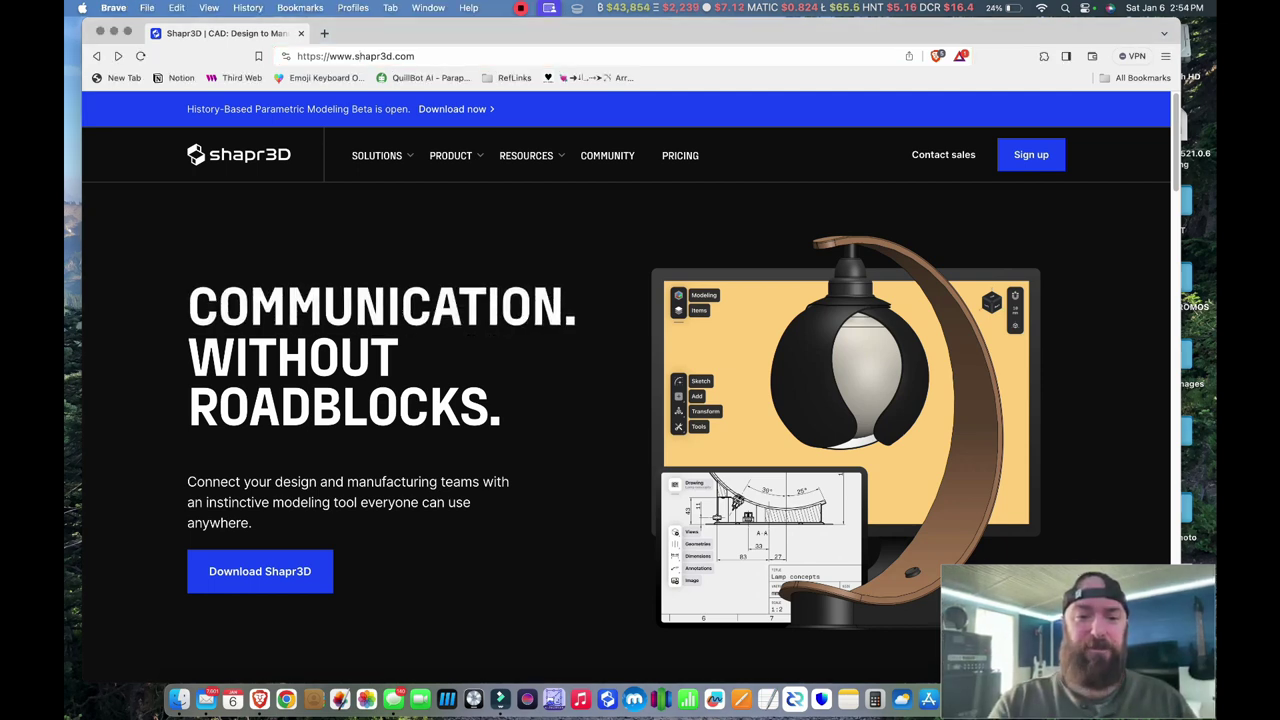
pyautogui.click(457, 198)
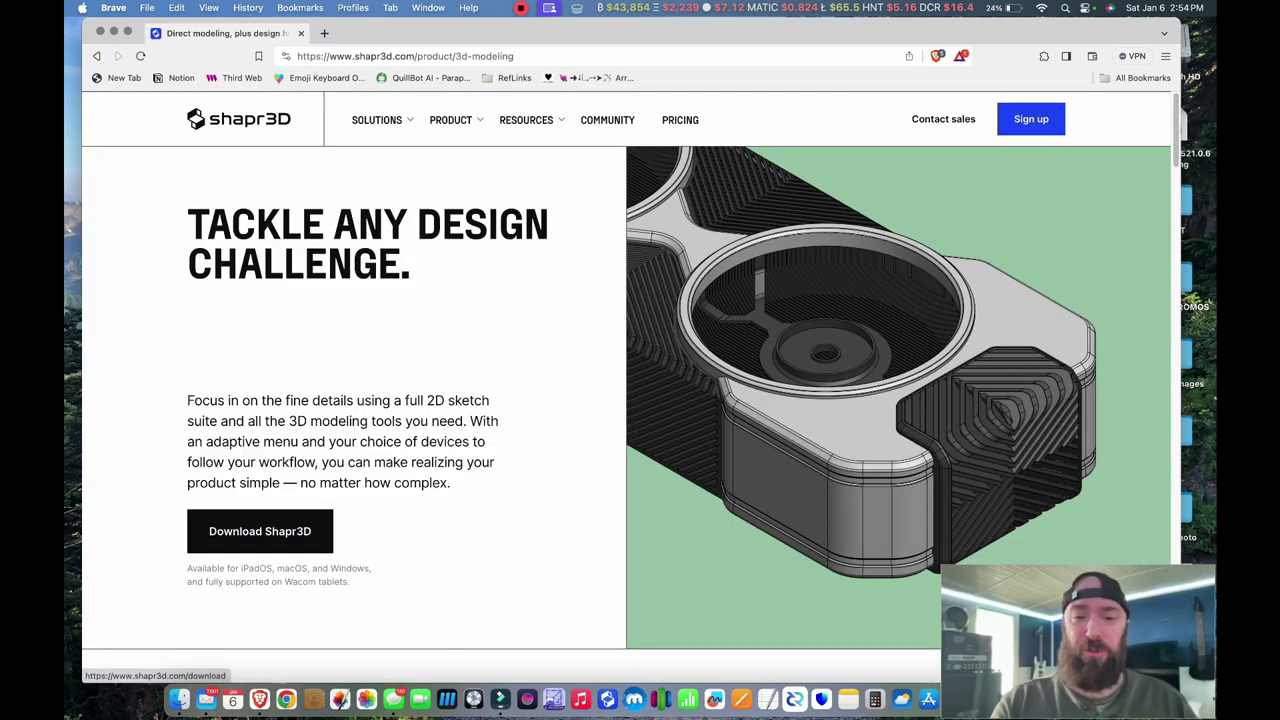
# - Open the Shapr3D download page and download the macOS version
pyautogui.click(260, 531)
pyautogui.scroll(-2, 360, 470)
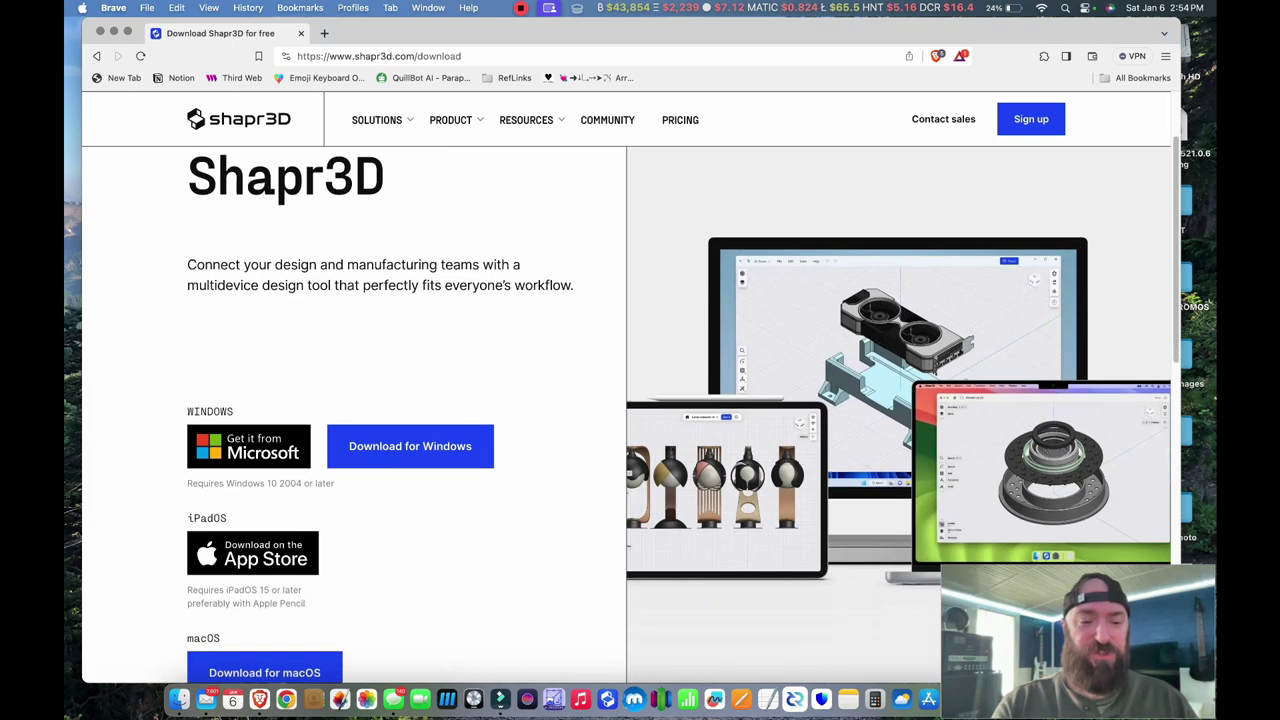
pyautogui.scroll(-2, 264, 590)
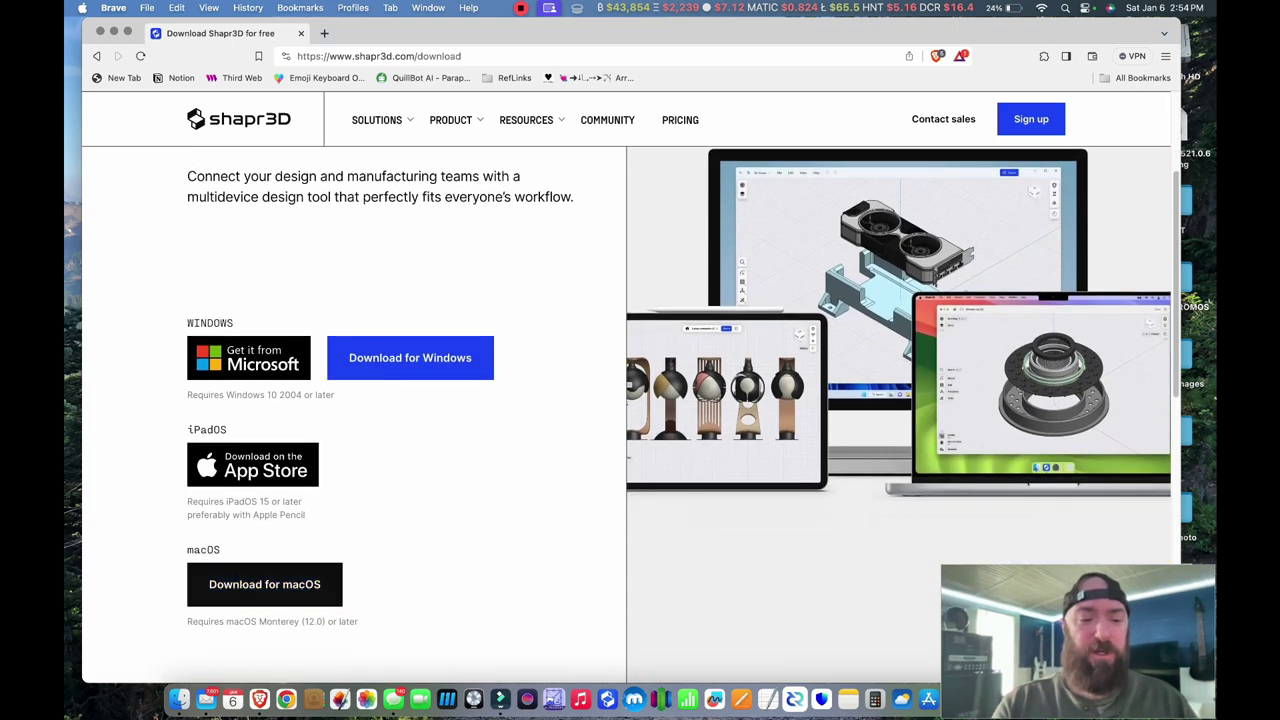
pyautogui.click(264, 584)
pyautogui.click(812, 482)
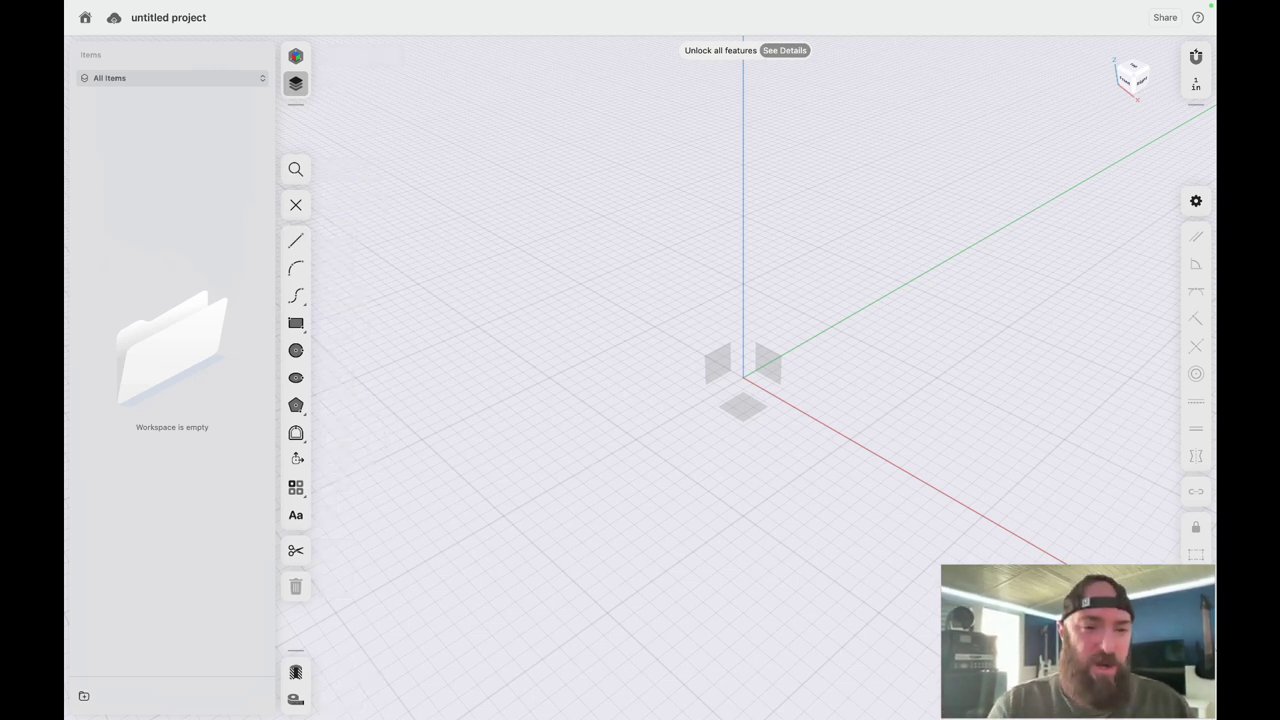
# - Draw a closed four-sided outline with lines on the ground plane, its first side about 5.5 in long
pyautogui.click(297, 241)
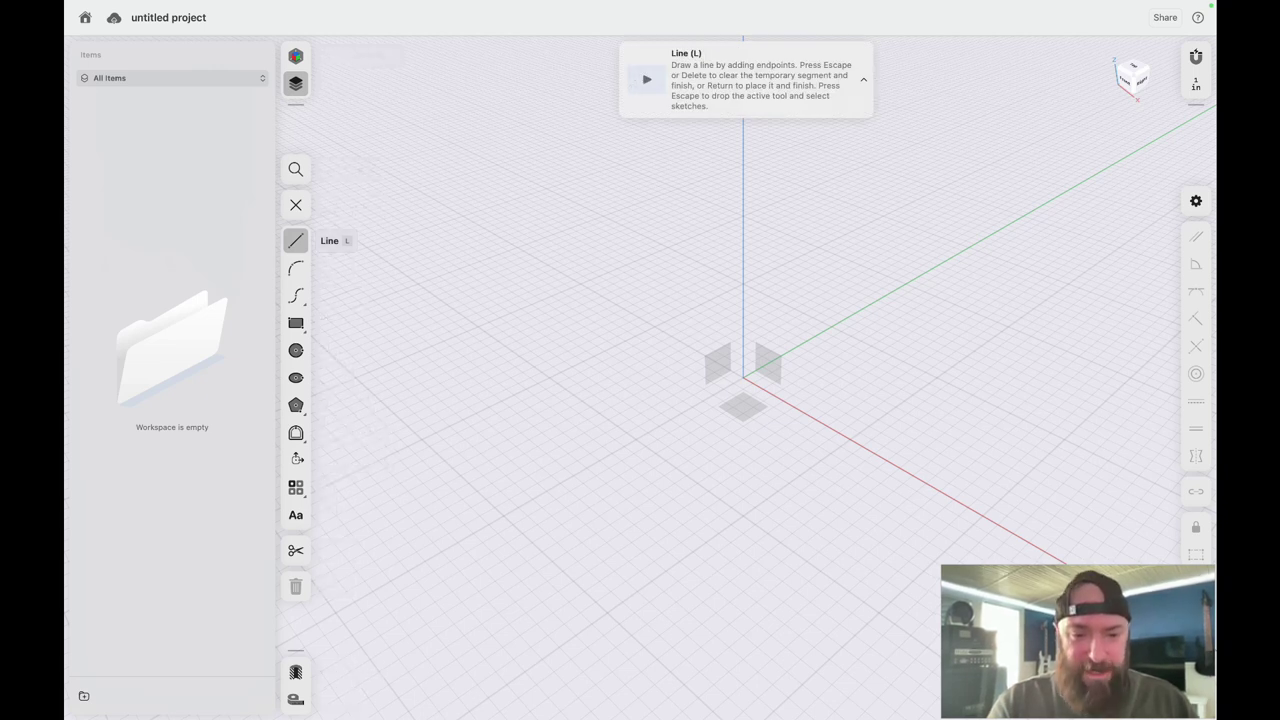
pyautogui.click(503, 516)
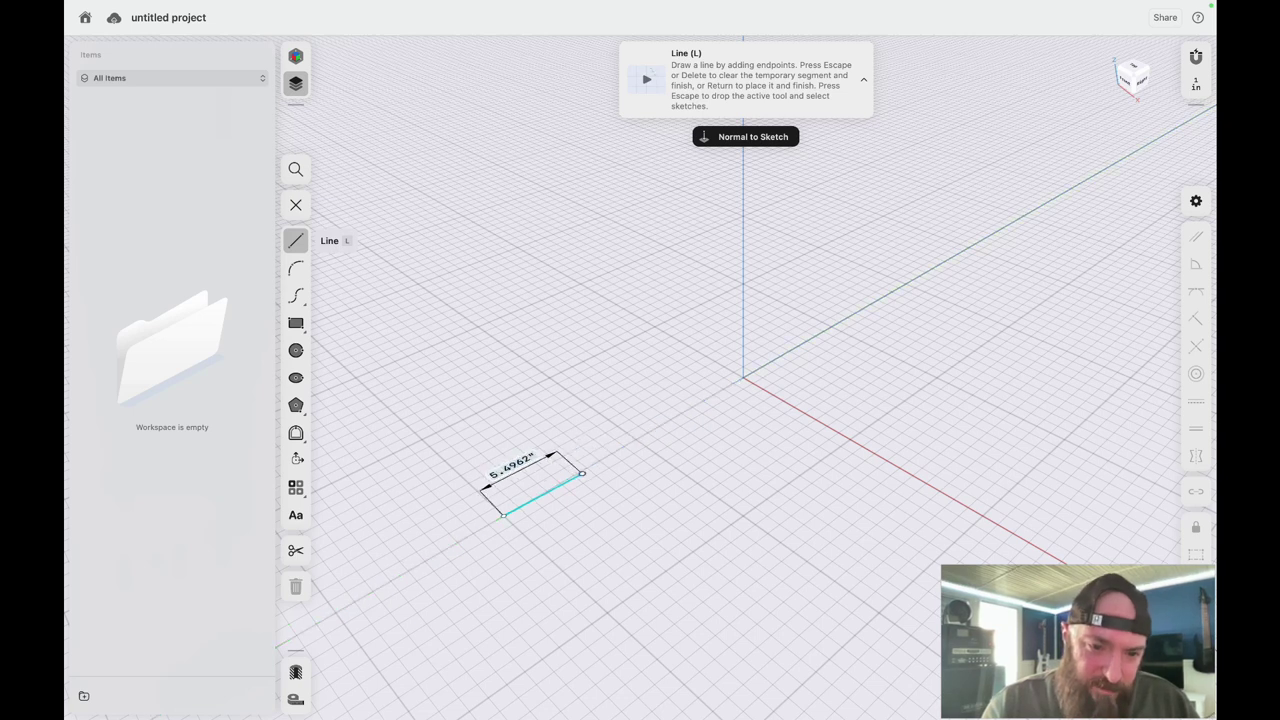
pyautogui.click(582, 473)
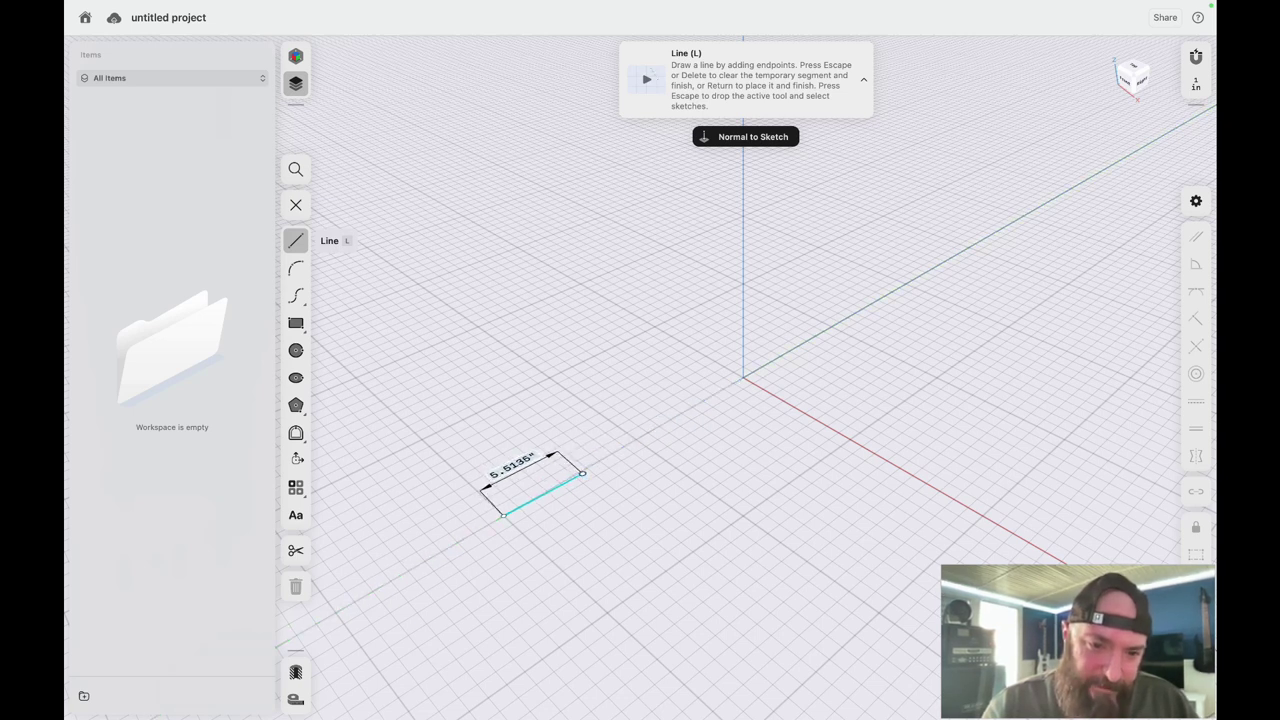
pyautogui.click(581, 470)
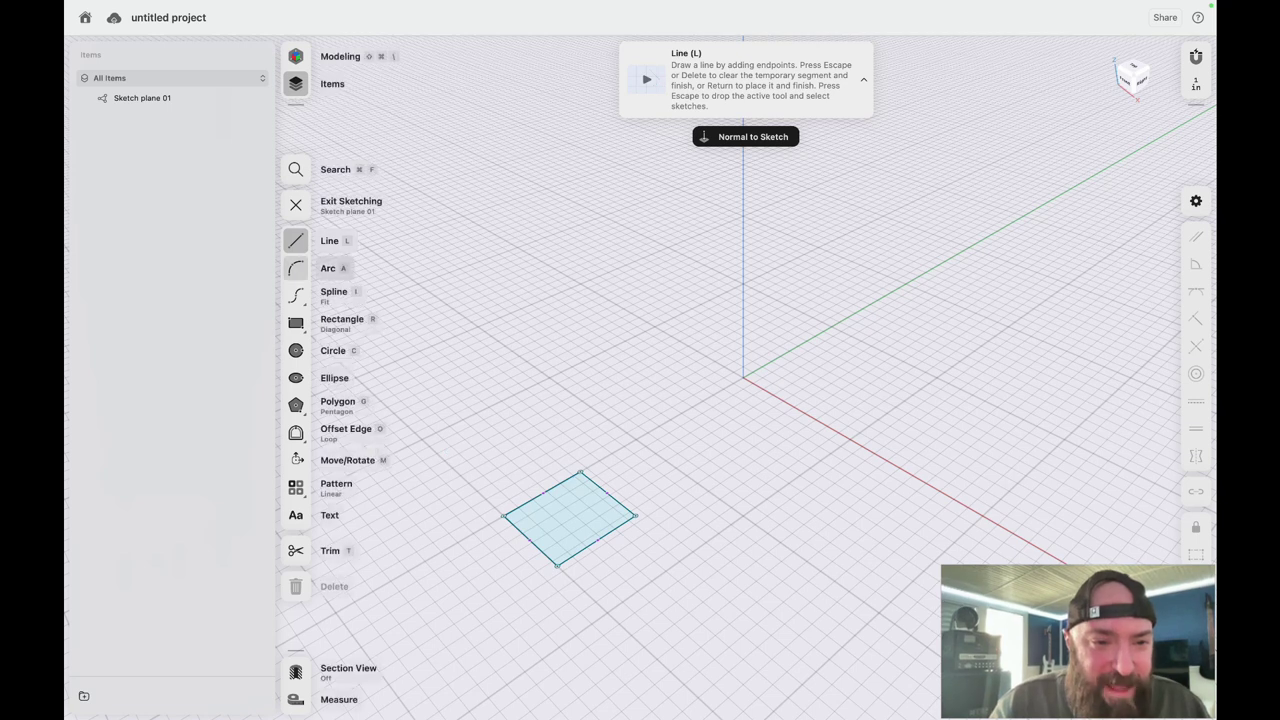
pyautogui.press('Escape')
# - Extrude the four-sided profile upward by 0.75 in into a flat plate
pyautogui.click(568, 488)
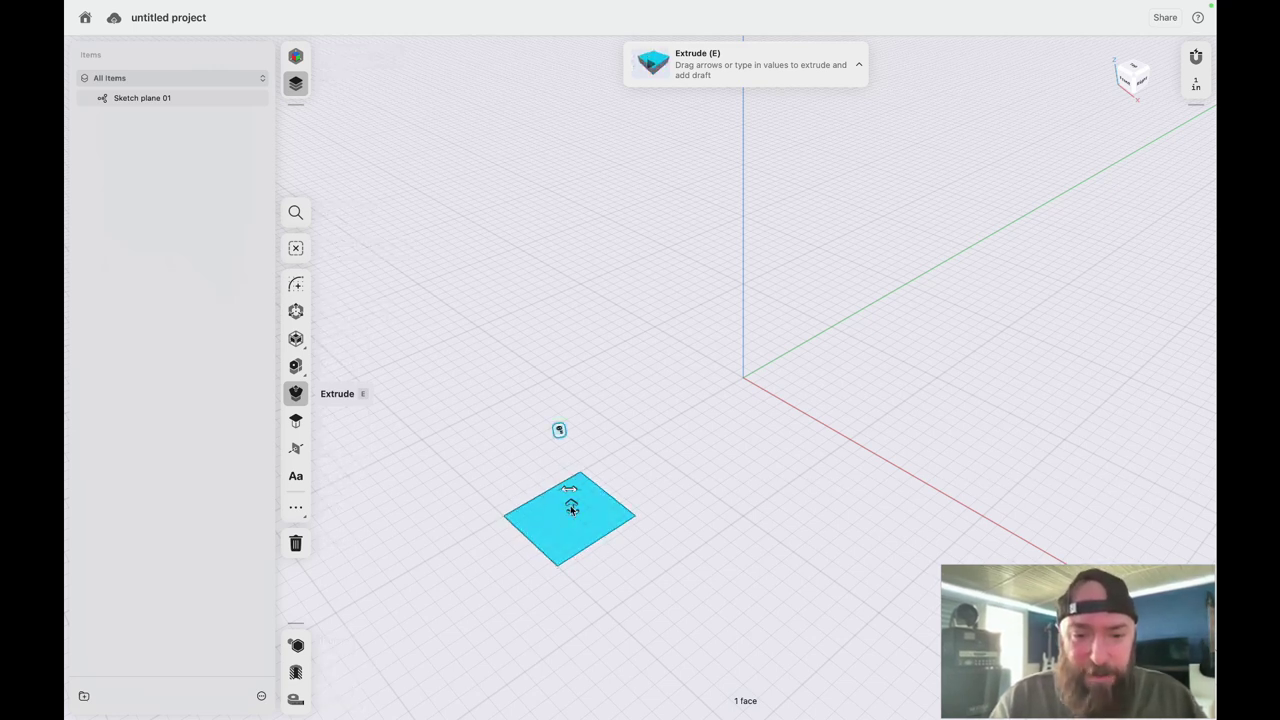
pyautogui.moveTo(572, 509)
pyautogui.mouseDown()
pyautogui.moveTo(572, 468)
pyautogui.moveTo(571, 500)
pyautogui.mouseUp()
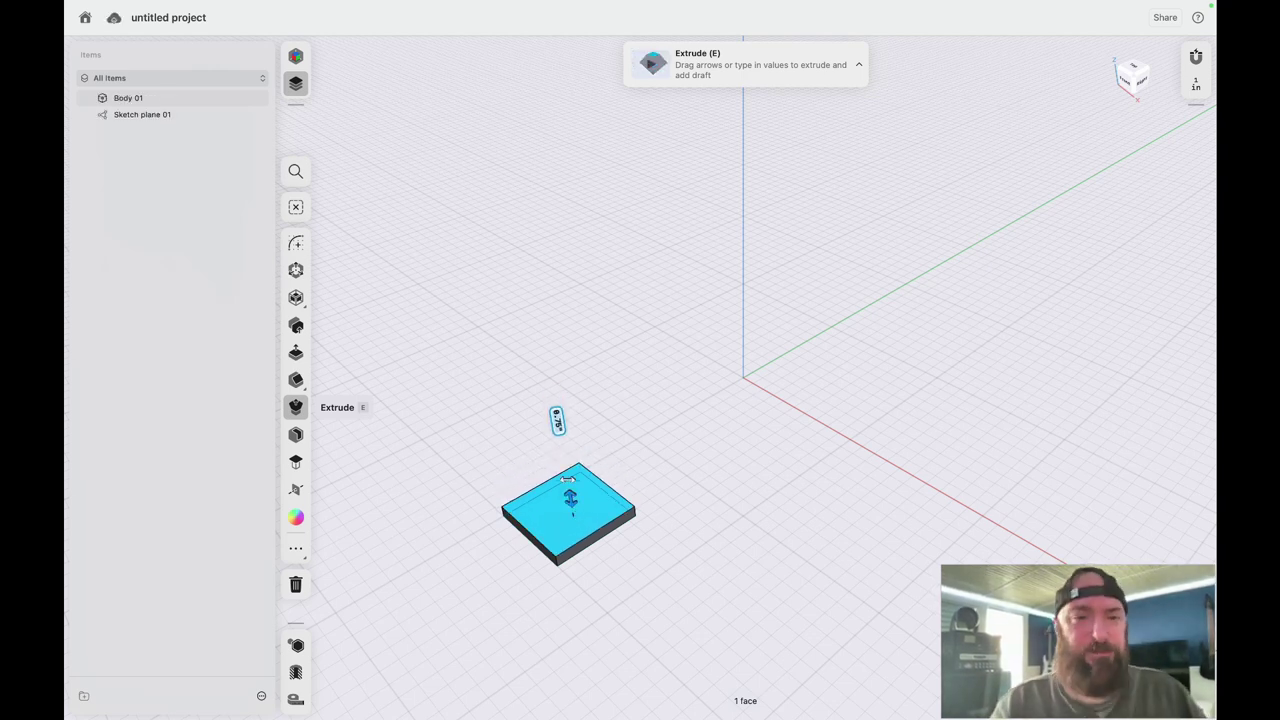
pyautogui.moveTo(572, 511); pyautogui.dragTo(569, 474, button='right')
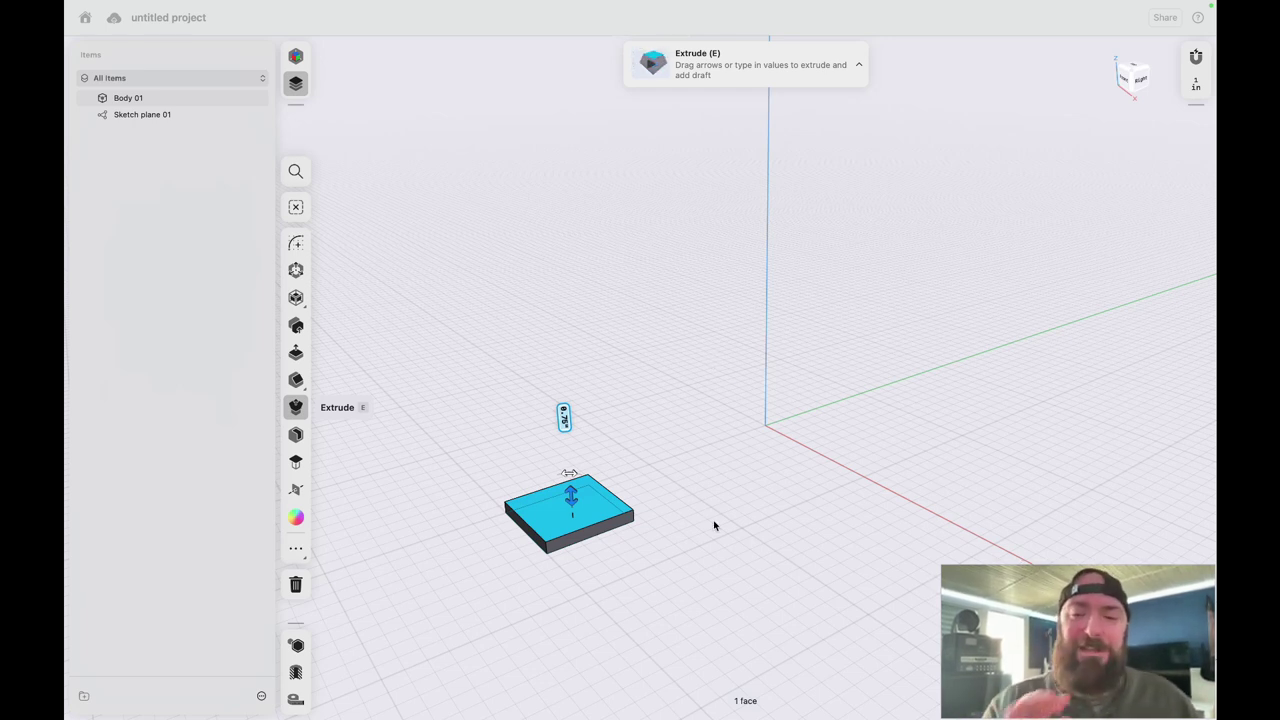
# - Examine the extruded plate from several viewing angles and positions
pyautogui.scroll(5, 714, 525)
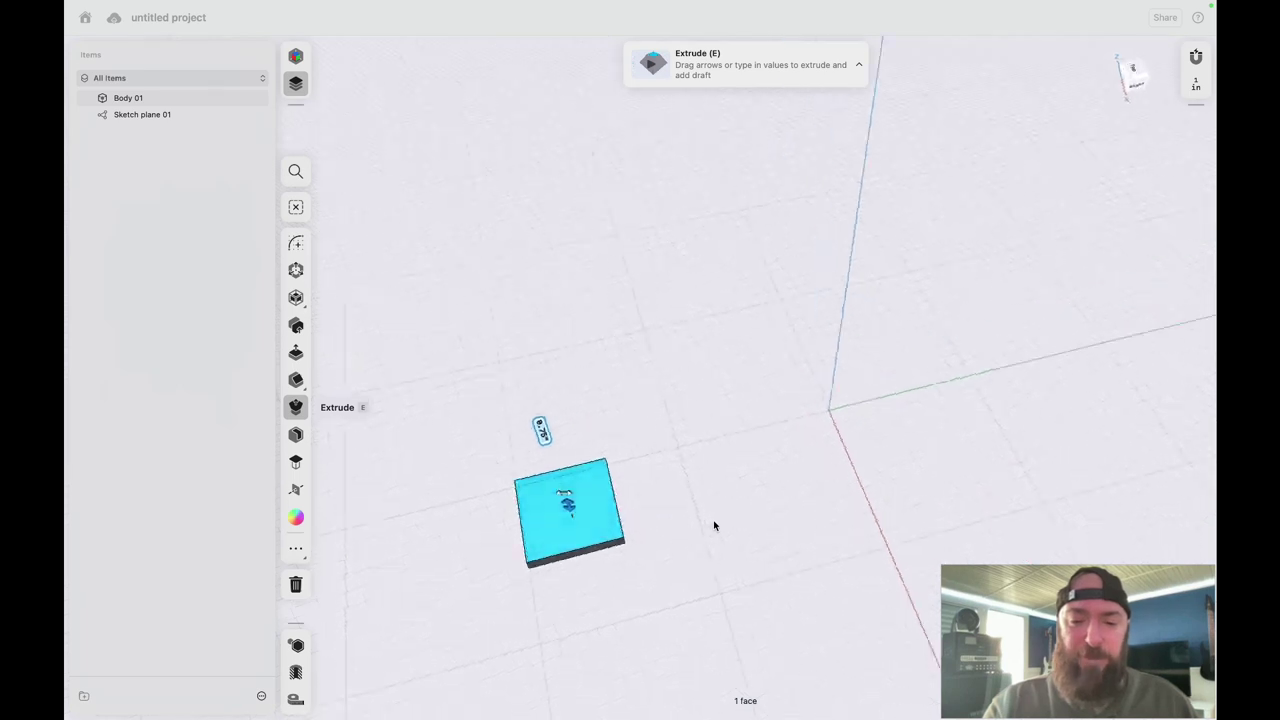
pyautogui.scroll(-8, 714, 525)
pyautogui.scroll(5, 714, 525)
pyautogui.hscroll(-6, 714, 525)
pyautogui.hscroll(2, 714, 525)
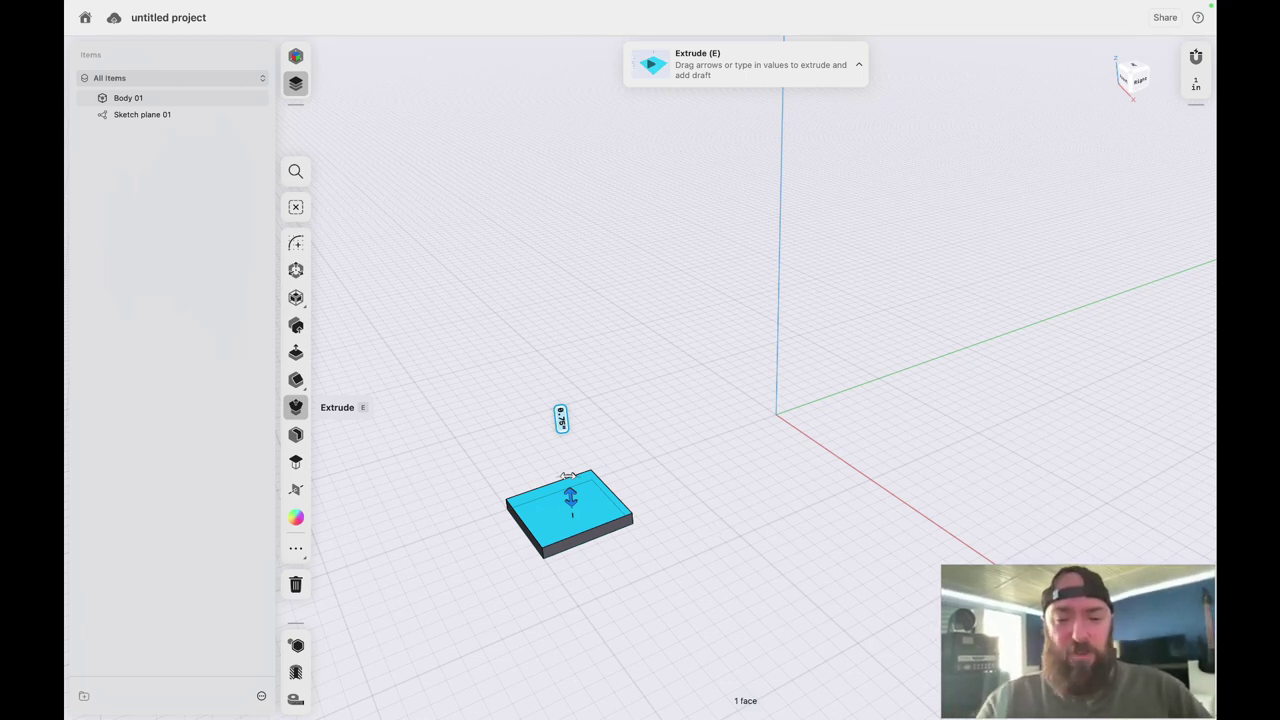
pyautogui.keyDown('shift'); pyautogui.hscroll(-4, 777, 538); pyautogui.keyUp('shift')
pyautogui.keyDown('shift'); pyautogui.scroll(-2, 777, 538); pyautogui.keyUp('shift')
pyautogui.keyDown('shift'); pyautogui.hscroll(5, 777, 538); pyautogui.keyUp('shift')
pyautogui.keyDown('shift'); pyautogui.scroll(3, 777, 538); pyautogui.keyUp('shift')
pyautogui.keyDown('shift'); pyautogui.hscroll(-4, 777, 538); pyautogui.keyUp('shift')
pyautogui.keyDown('shift'); pyautogui.scroll(-3, 777, 538); pyautogui.keyUp('shift')
pyautogui.keyDown('shift'); pyautogui.hscroll(5, 777, 538); pyautogui.keyUp('shift')
pyautogui.keyDown('shift'); pyautogui.scroll(2, 777, 538); pyautogui.keyUp('shift')
pyautogui.keyDown('shift'); pyautogui.hscroll(-4, 777, 538); pyautogui.keyUp('shift')
pyautogui.keyDown('shift'); pyautogui.scroll(-2, 777, 538); pyautogui.keyUp('shift')
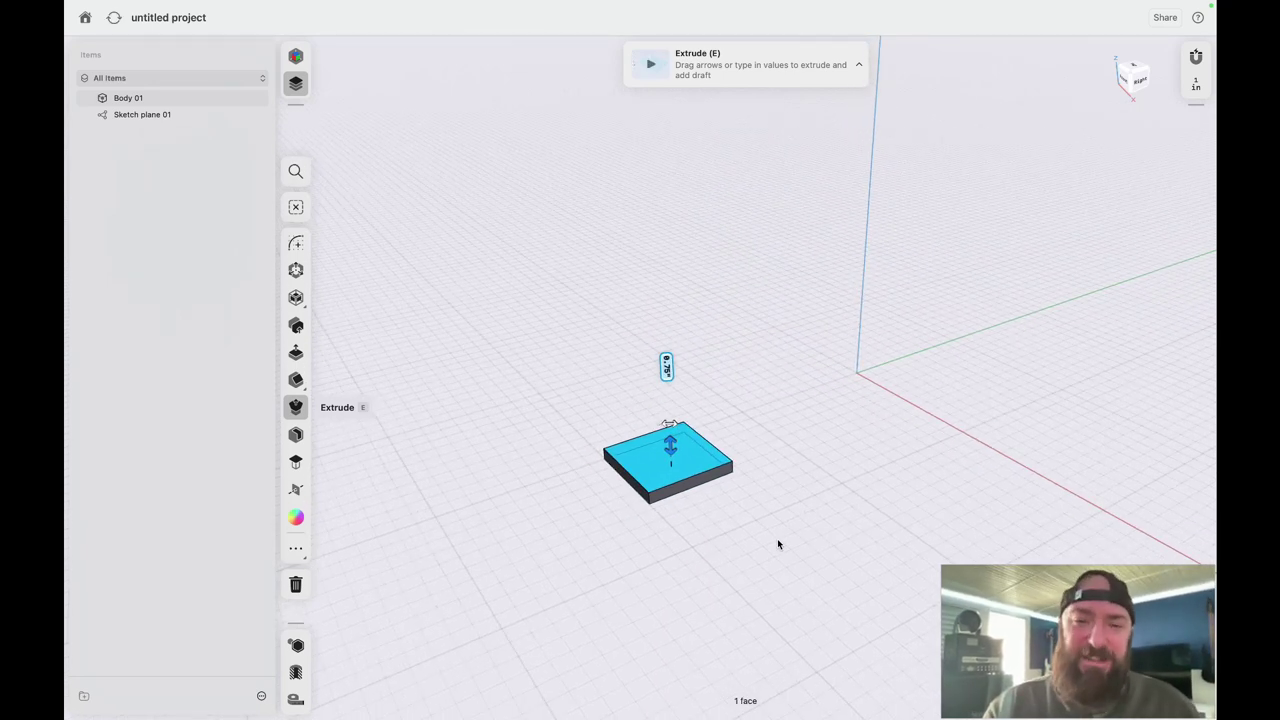
# - Clear the face selection and examine the plate from closer and farther away
pyautogui.click(687, 555)
pyautogui.scroll(8, 687, 555)
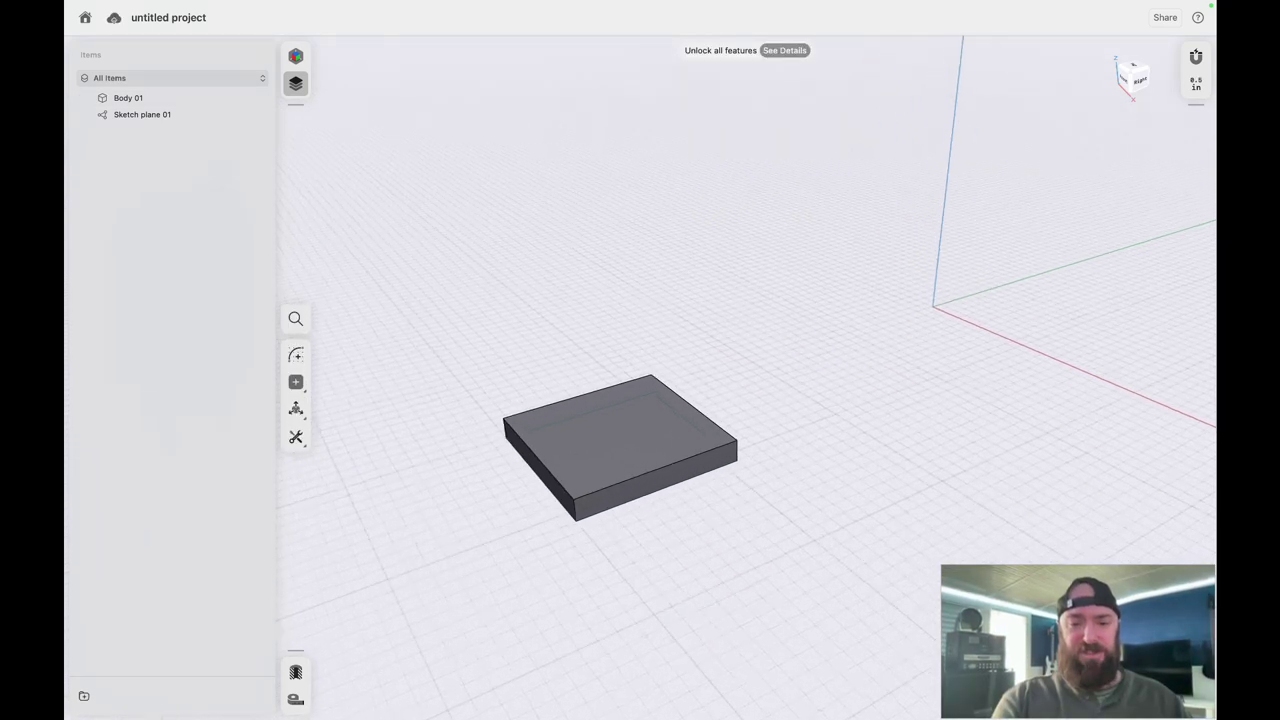
pyautogui.scroll(-5, 686, 553)
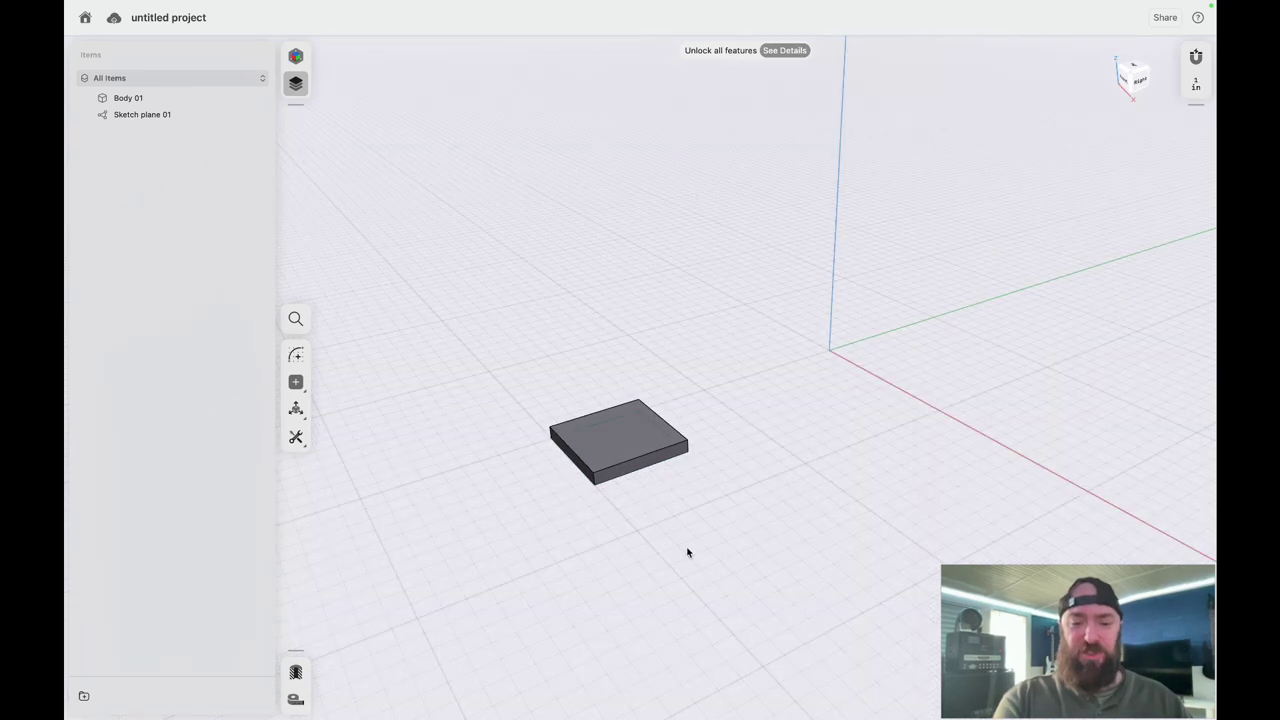
pyautogui.scroll(8, 687, 552)
pyautogui.scroll(-5, 688, 552)
pyautogui.scroll(5, 688, 552)
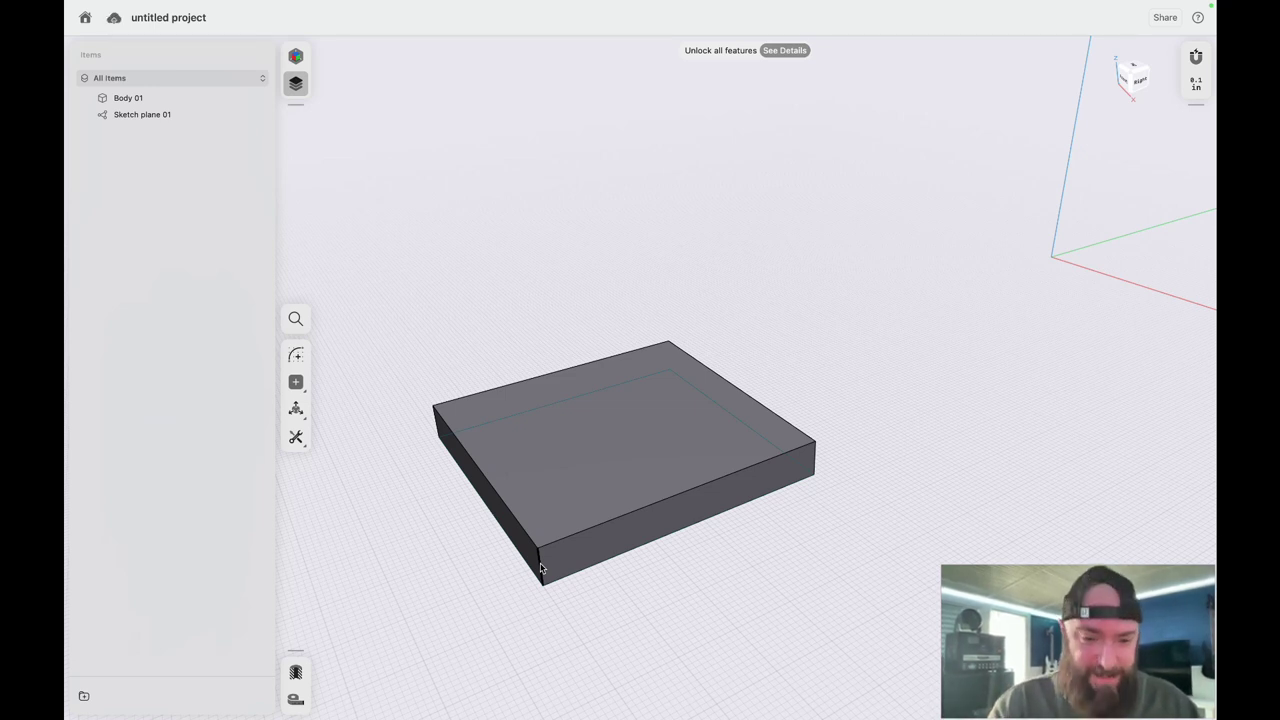
# - Try to round a single vertical corner edge of the plate with a fillet radius of about 0.31 in
pyautogui.click(541, 568)
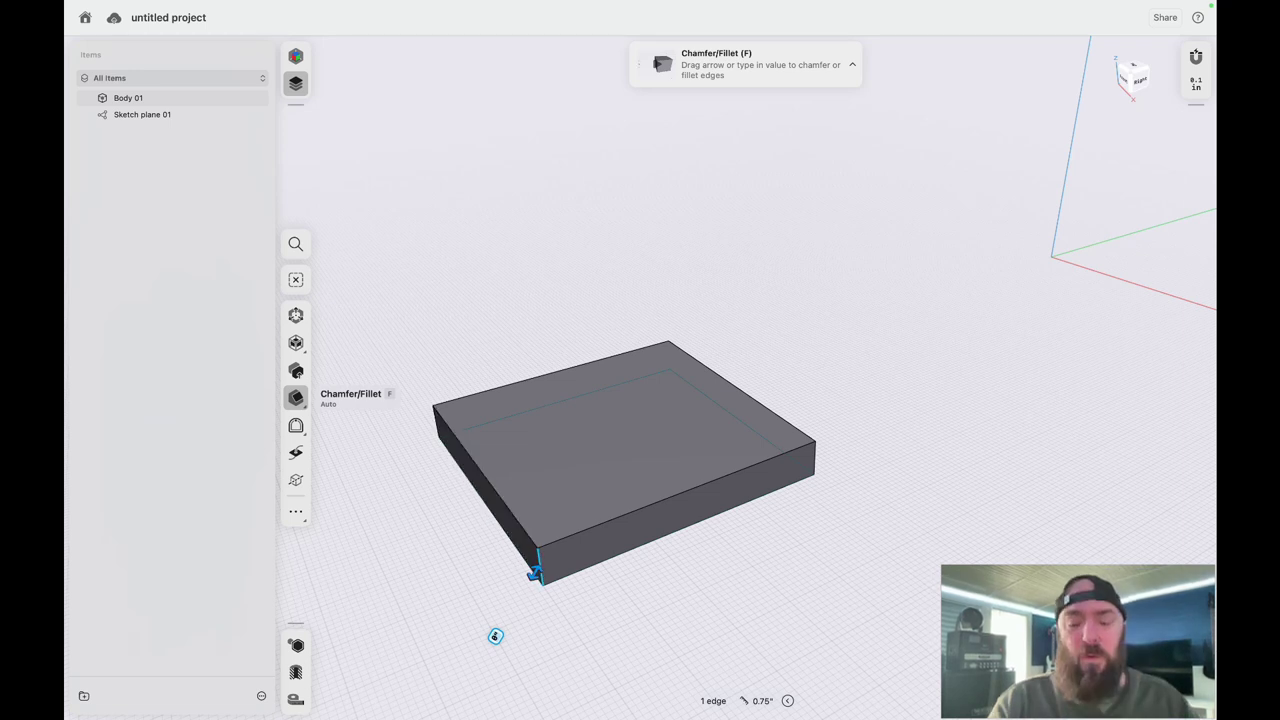
pyautogui.click(694, 636)
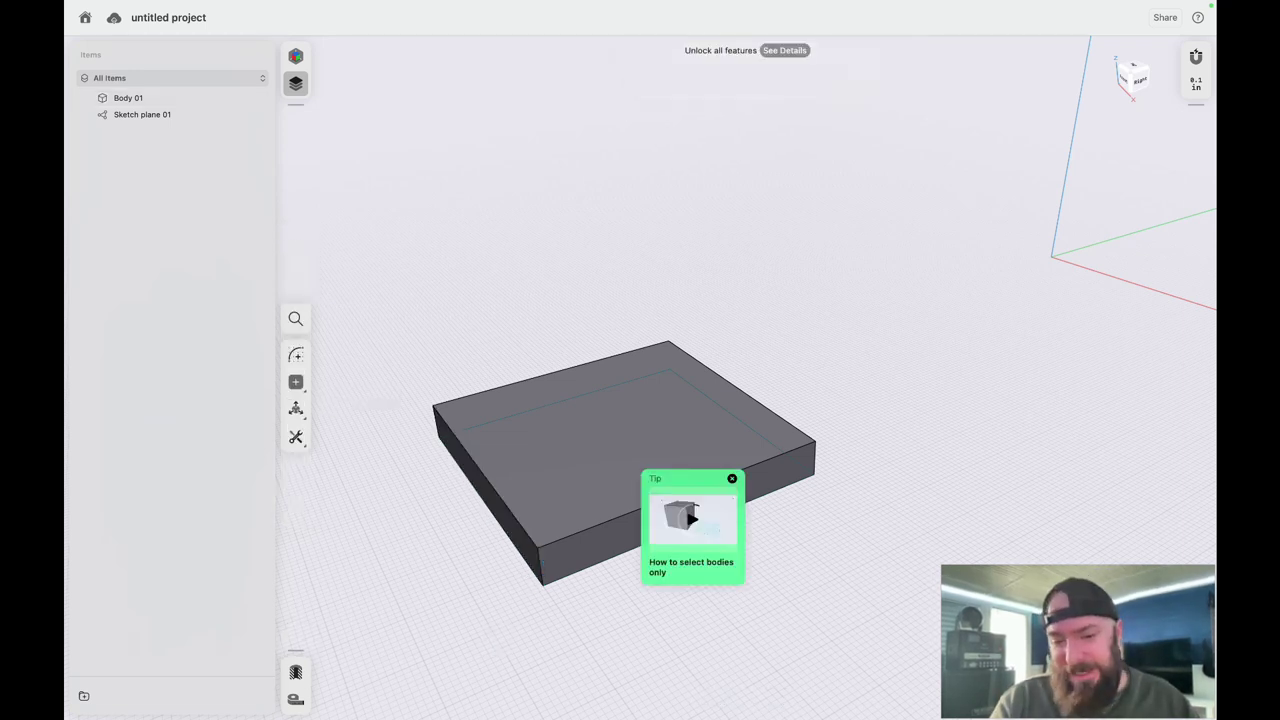
pyautogui.click(732, 479)
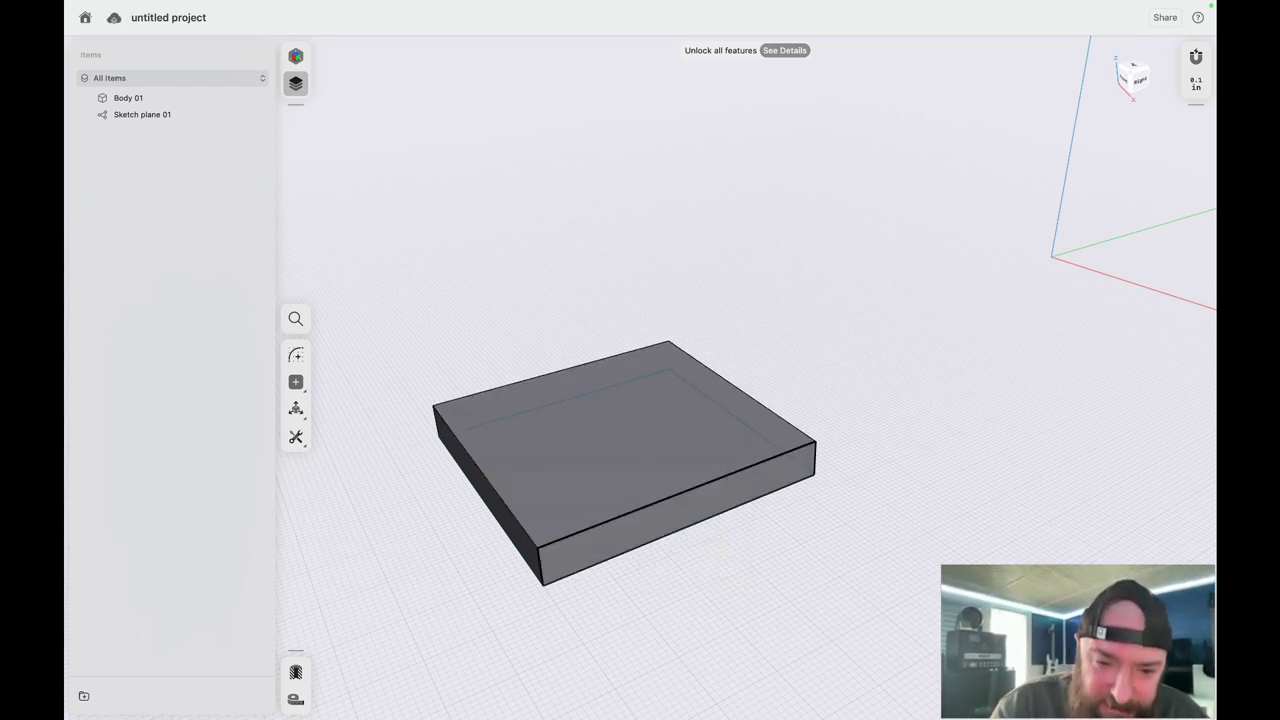
pyautogui.click(538, 565)
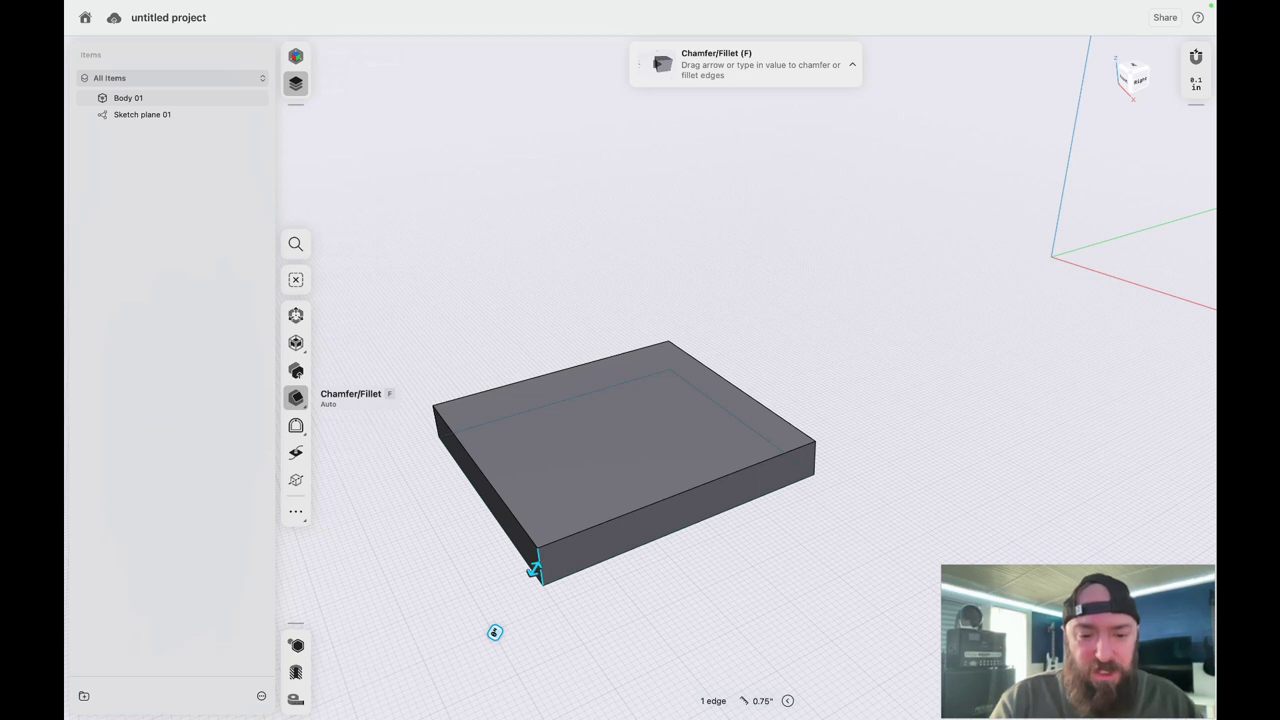
pyautogui.moveTo(534, 569)
pyautogui.mouseDown()
pyautogui.moveTo(517, 598)
pyautogui.moveTo(543, 534)
pyautogui.moveTo(525, 582)
pyautogui.mouseUp()
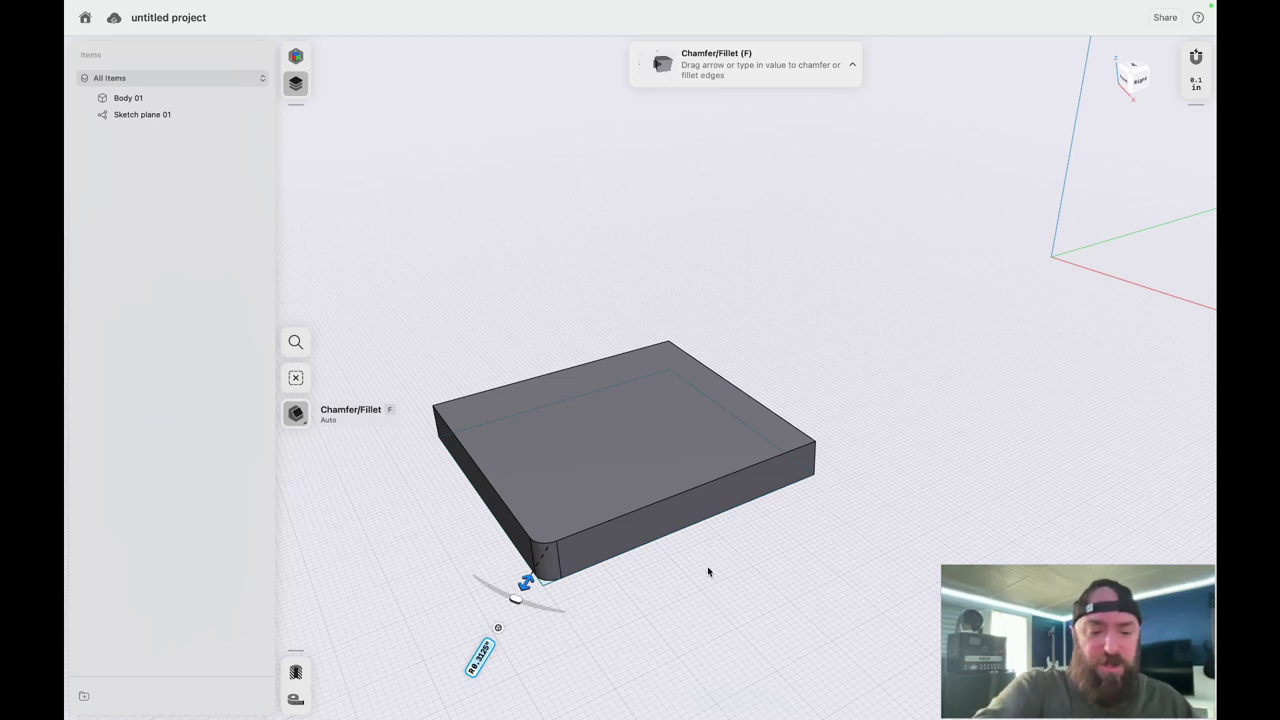
pyautogui.press('Escape')
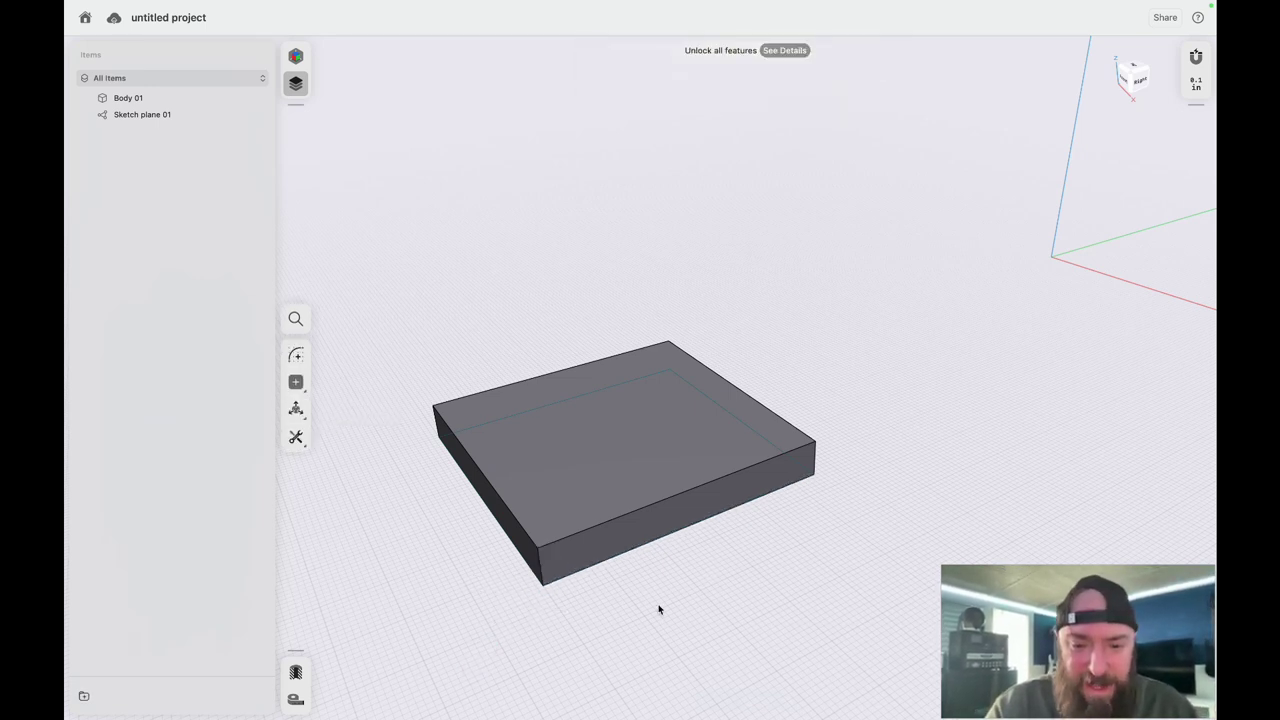
# - Select all four vertical corner edges of the plate and round them together with a fillet
pyautogui.hscroll(-10, 659, 609)
pyautogui.hscroll(5, 659, 609)
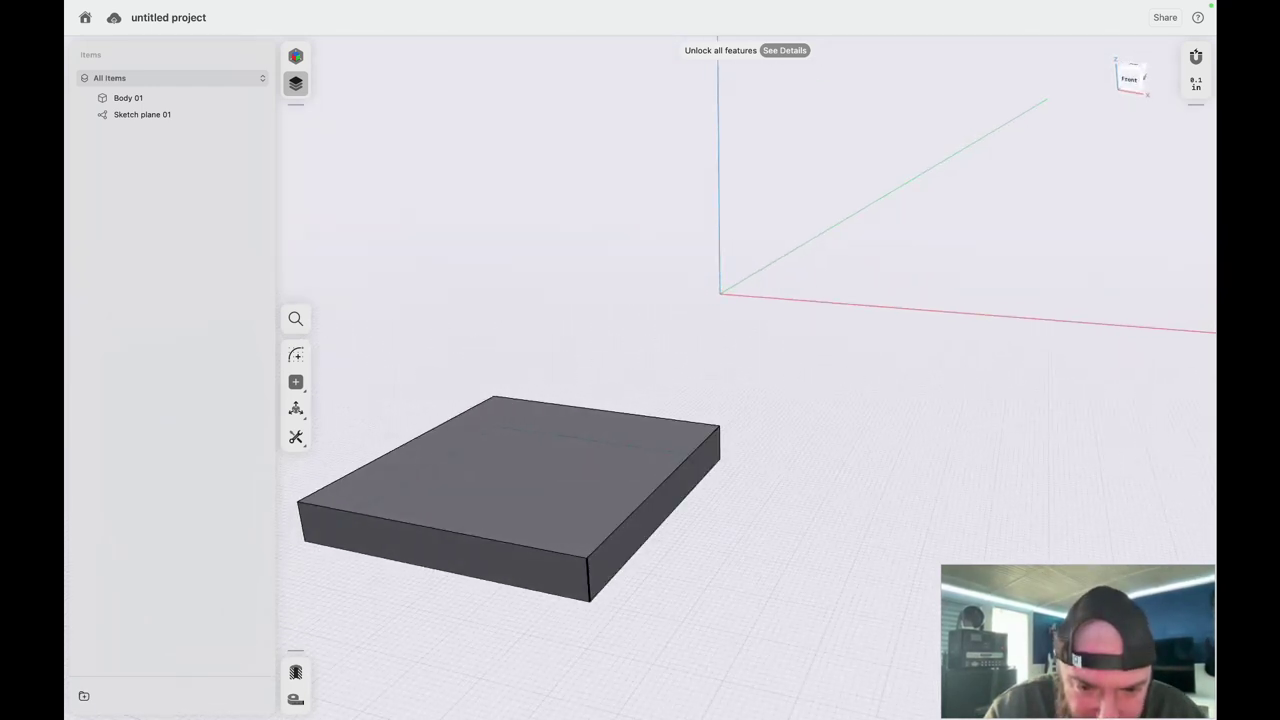
pyautogui.click(588, 580)
pyautogui.keyDown('shift'); pyautogui.scroll(2, 785, 491); pyautogui.keyUp('shift')
pyautogui.keyDown('shift'); pyautogui.hscroll(-5, 784, 492); pyautogui.keyUp('shift')
pyautogui.keyDown('shift'); pyautogui.hscroll(-3, 784, 491); pyautogui.keyUp('shift')
pyautogui.hscroll(-10, 418, 601)
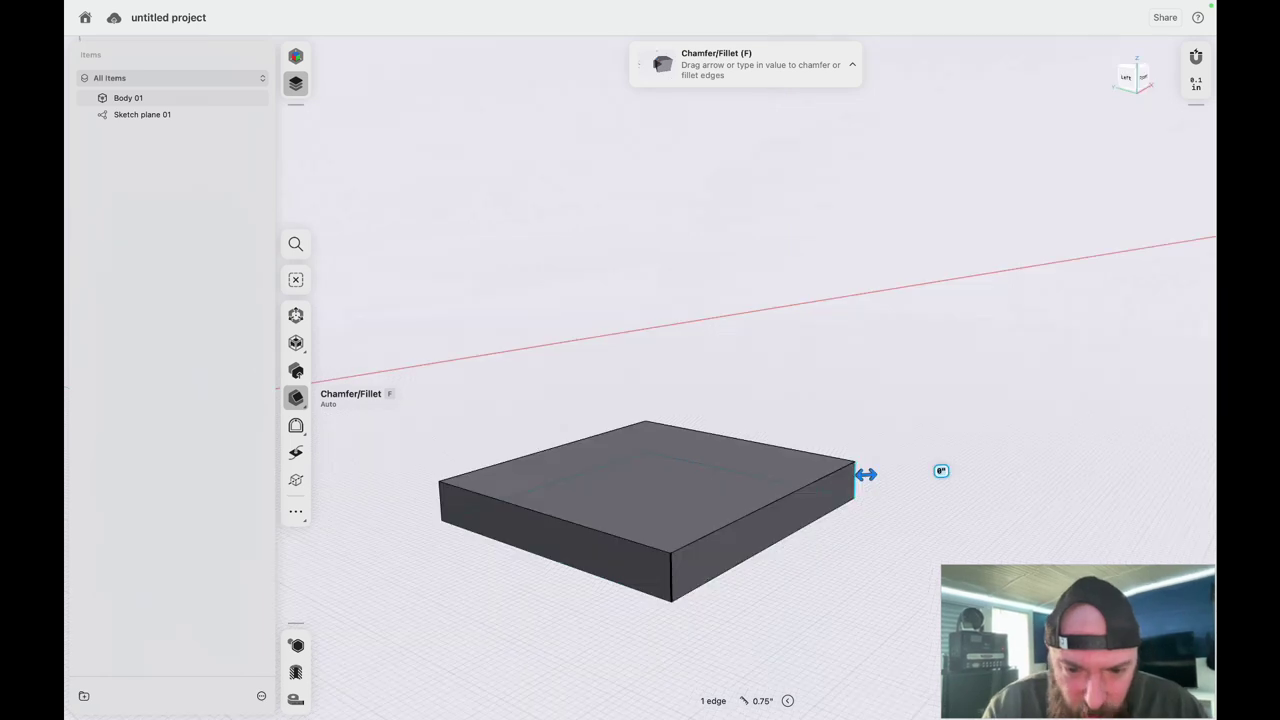
pyautogui.click(670, 569)
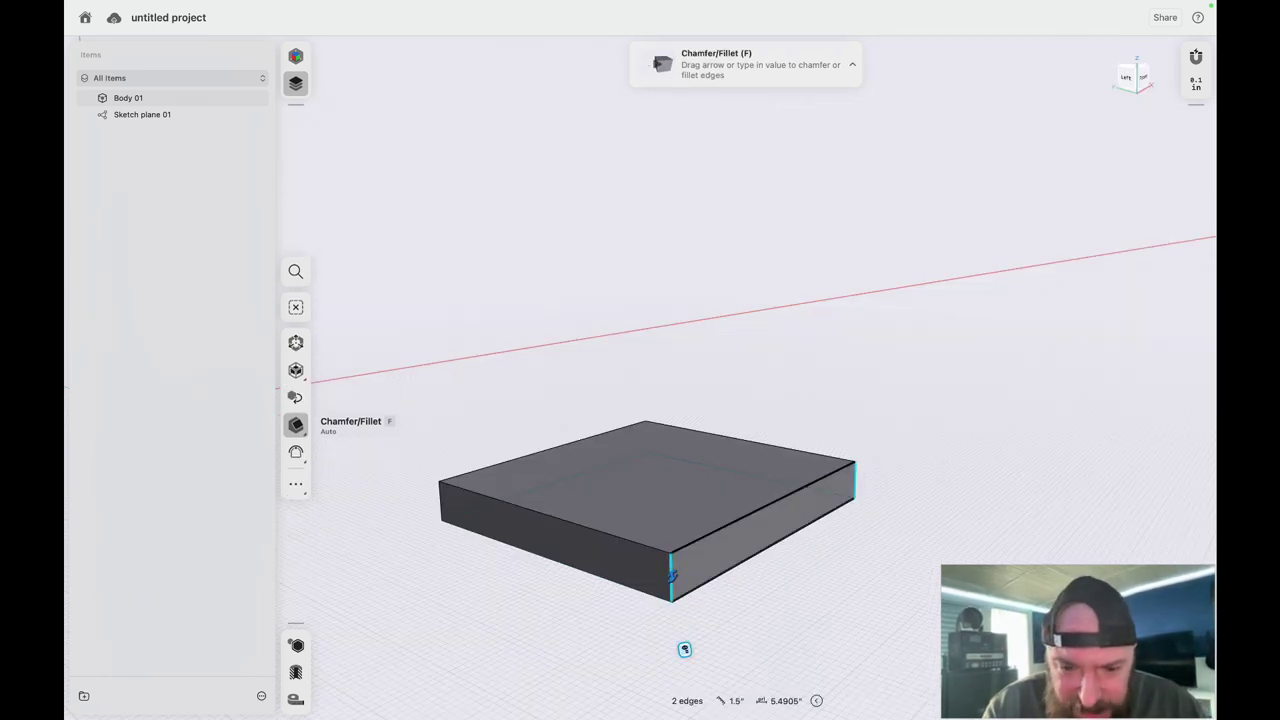
pyautogui.keyDown('shift'); pyautogui.hscroll(-3, 476, 590); pyautogui.keyUp('shift')
pyautogui.hscroll(-10, 476, 590)
pyautogui.scroll(-2, 476, 590)
pyautogui.click(690, 595)
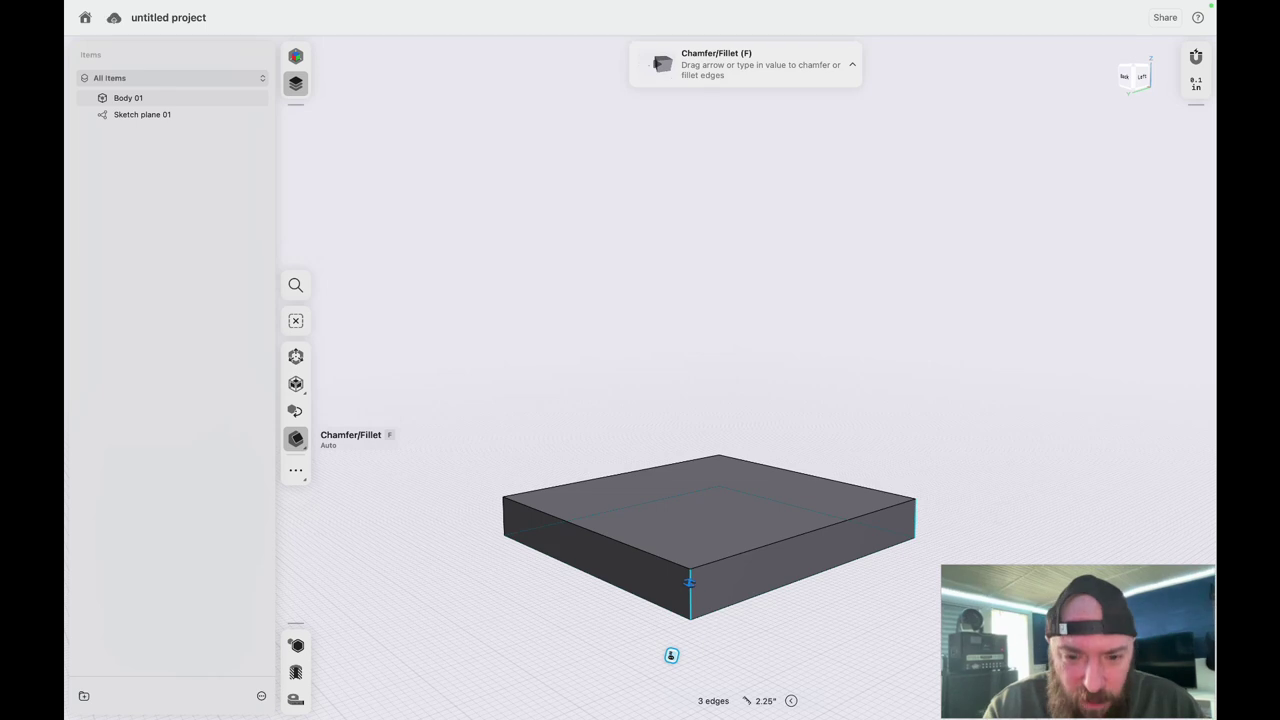
pyautogui.hscroll(-10, 526, 612)
pyautogui.scroll(-3, 526, 613)
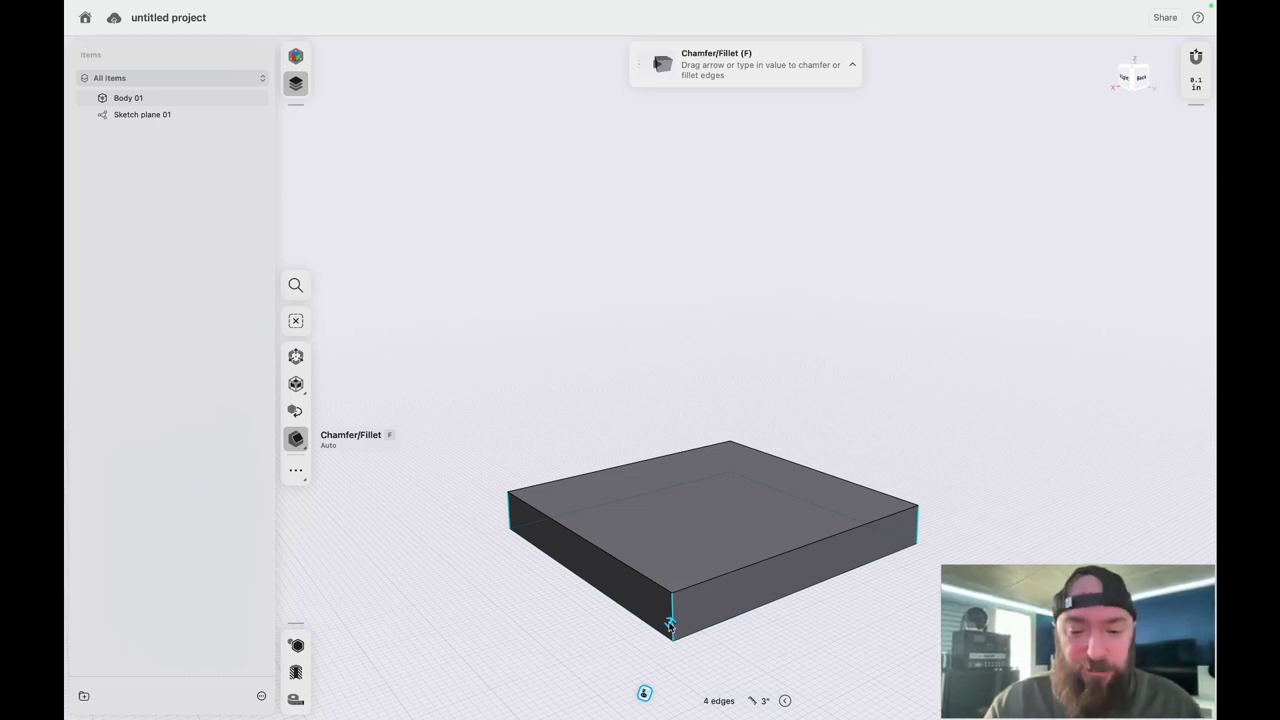
pyautogui.moveTo(670, 625); pyautogui.dragTo(663, 641)
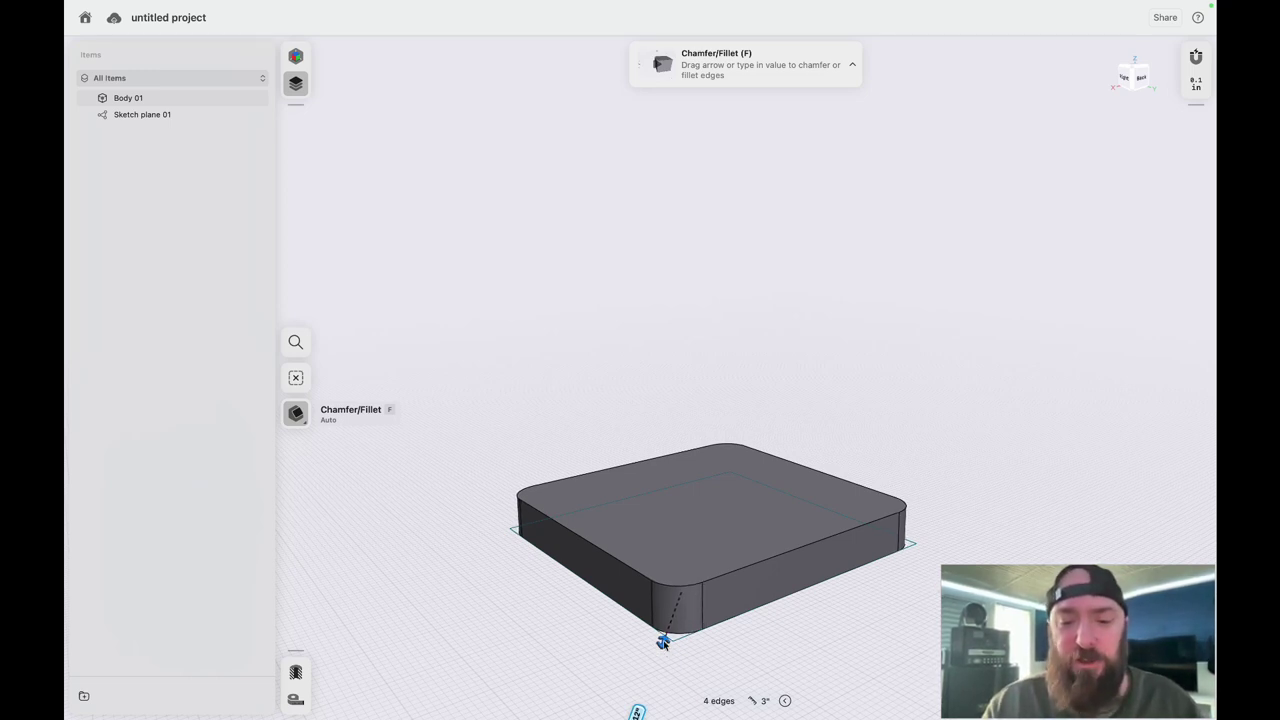
pyautogui.click(452, 563)
# - Select all items and mirror the rounded plate across the vertical plane along one of its sides to create an adjoining copy
pyautogui.hscroll(10, 885, 605)
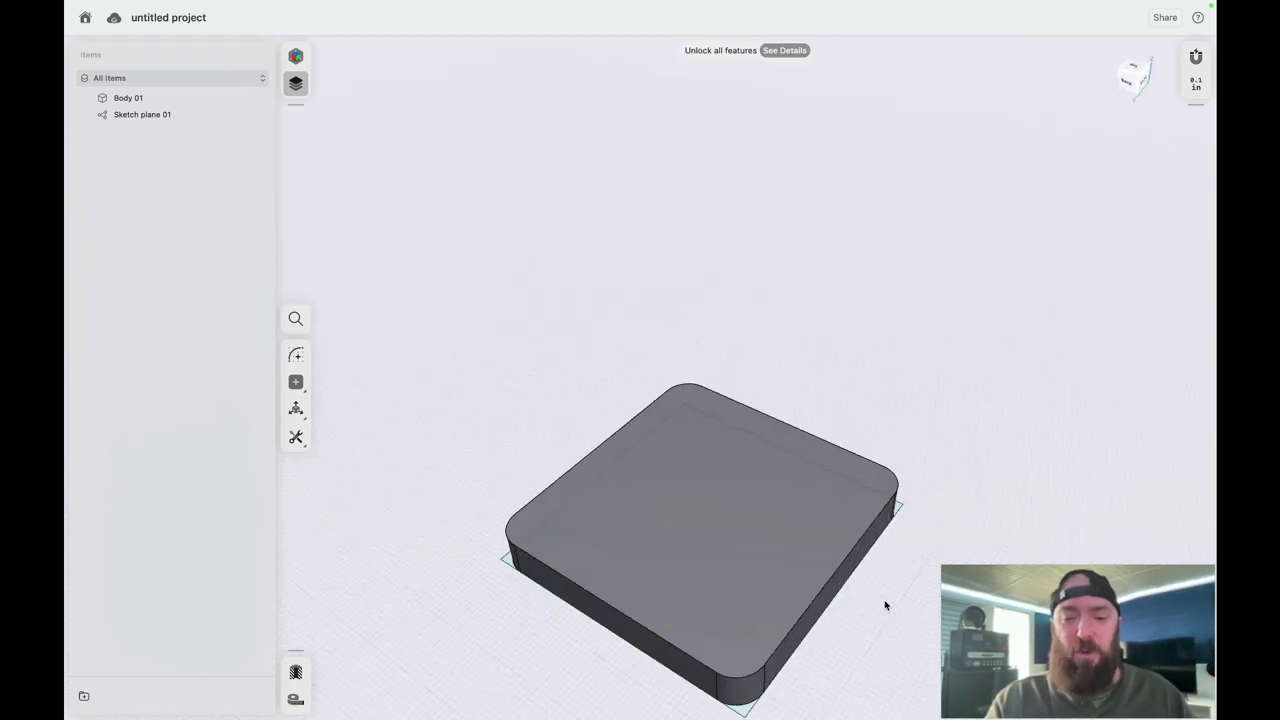
pyautogui.hscroll(5, 885, 605)
pyautogui.hscroll(-5, 885, 605)
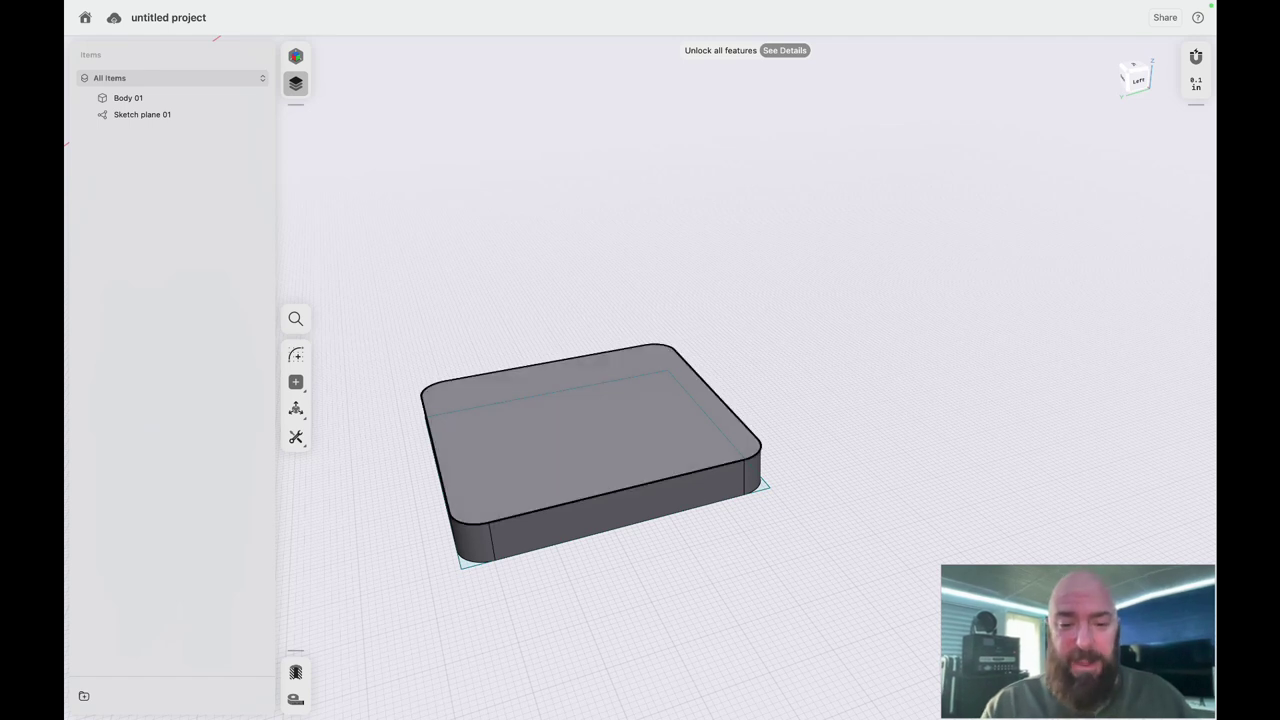
pyautogui.click(560, 467)
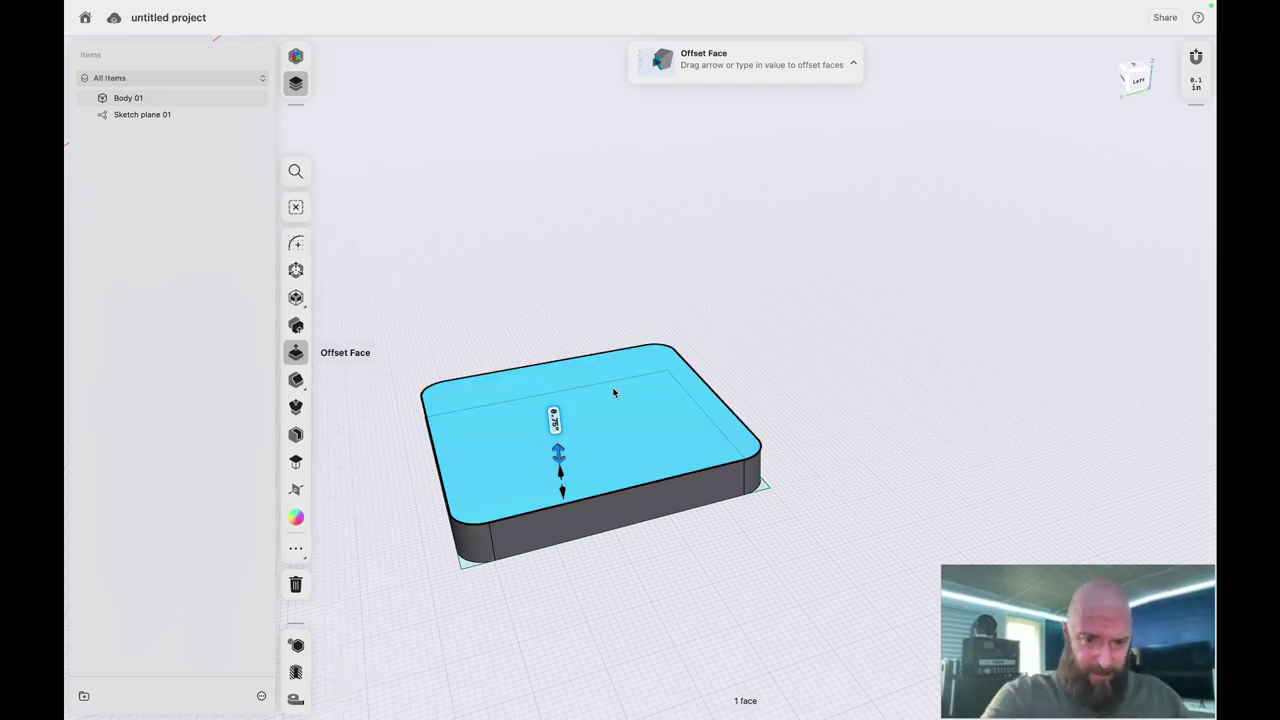
pyautogui.rightClick(654, 485)
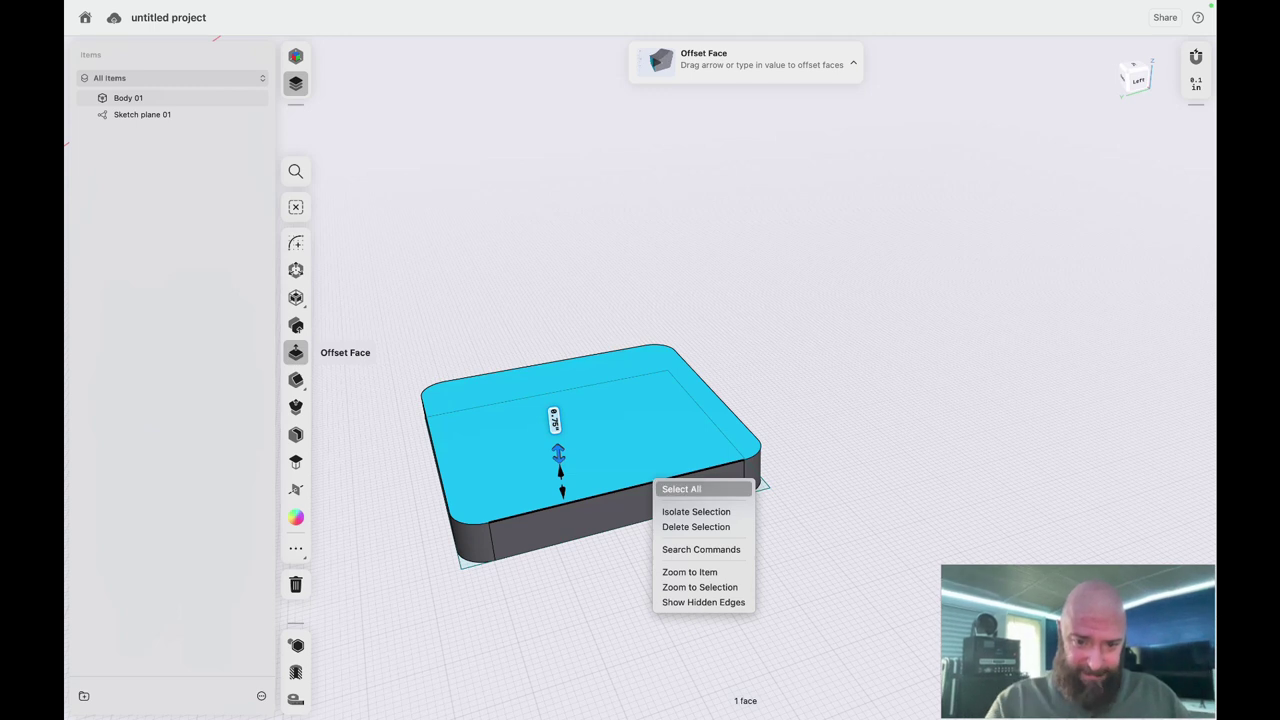
pyautogui.click(682, 489)
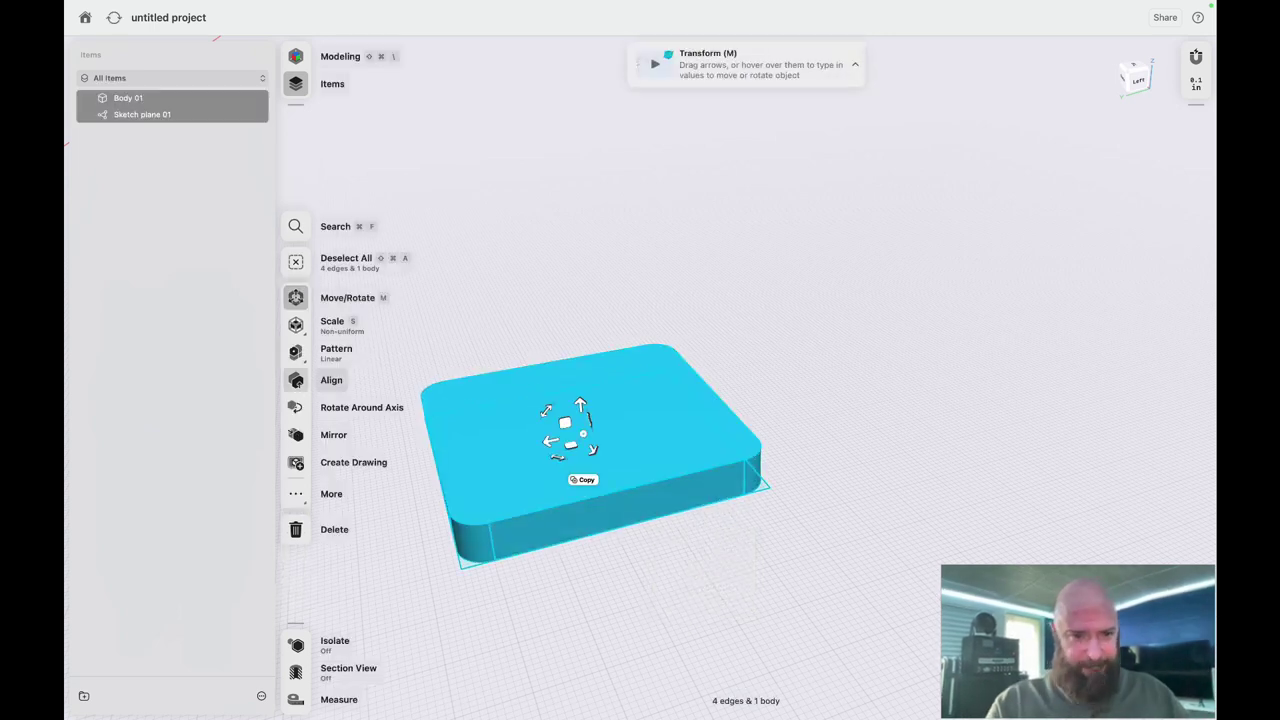
pyautogui.click(300, 431)
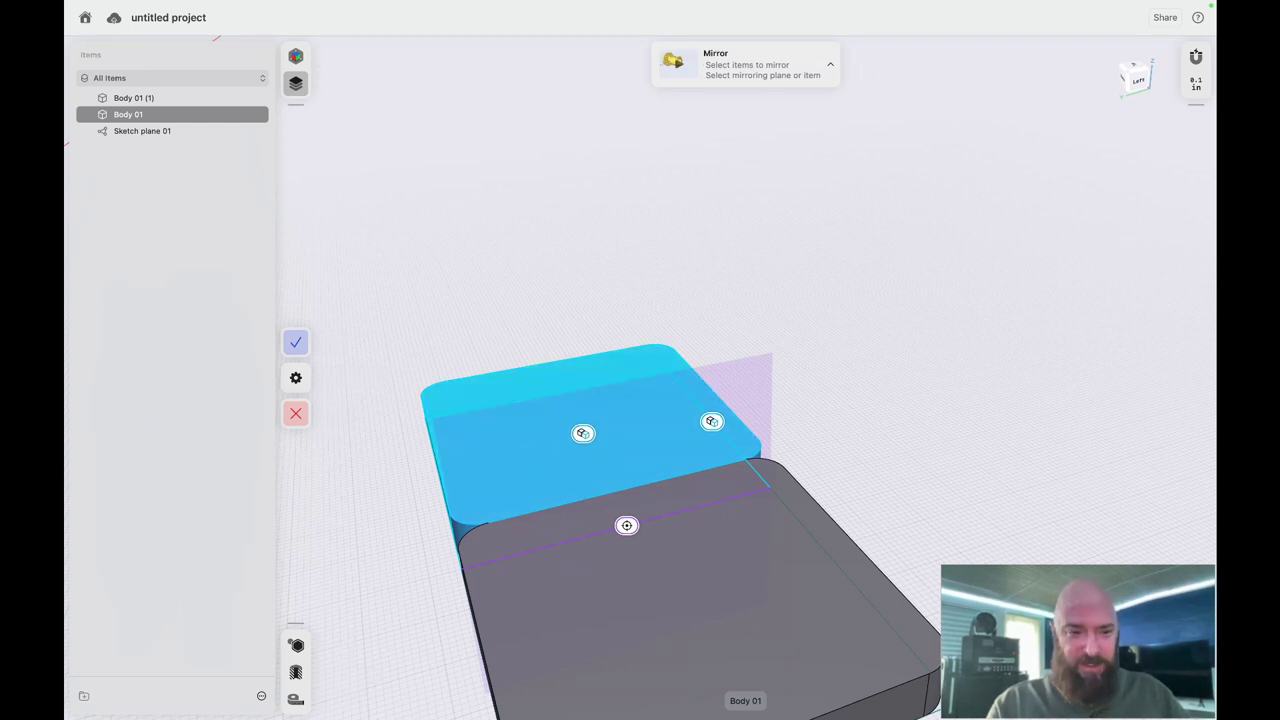
pyautogui.click(296, 344)
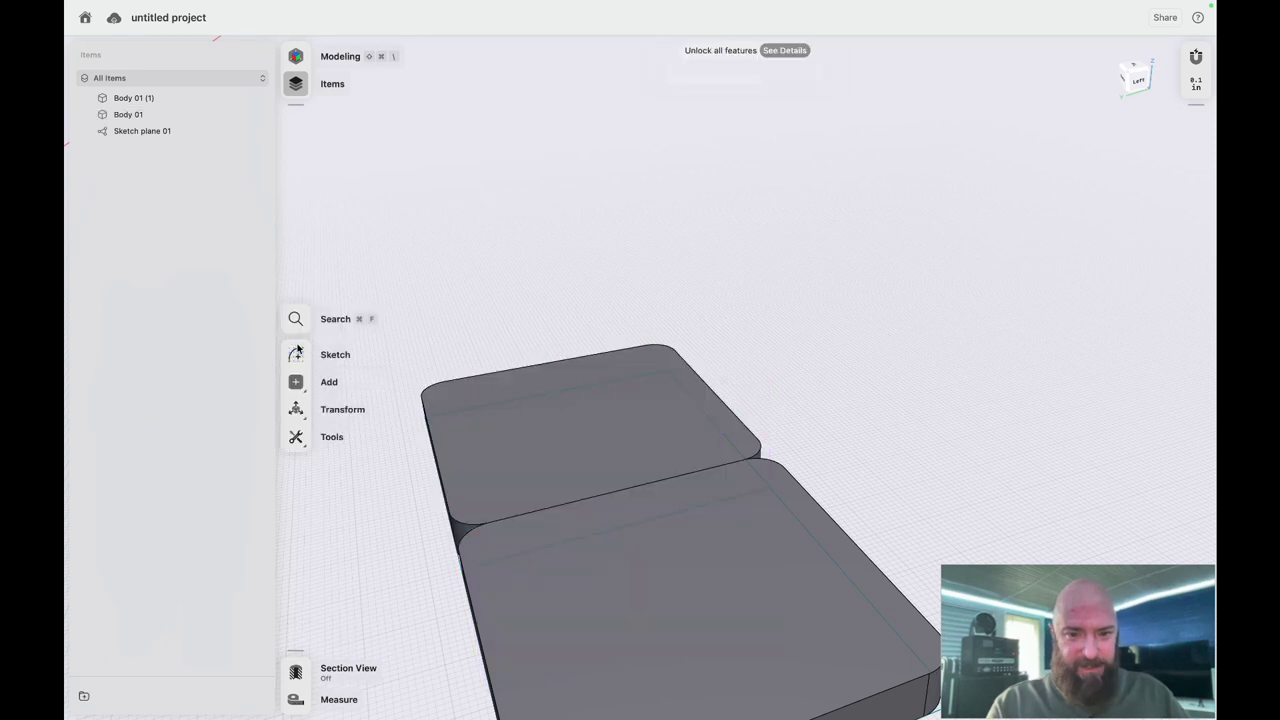
# - Inspect the two adjoining plates and select each body in turn to identify which item belongs to which plate
pyautogui.hscroll(-10, 809, 386)
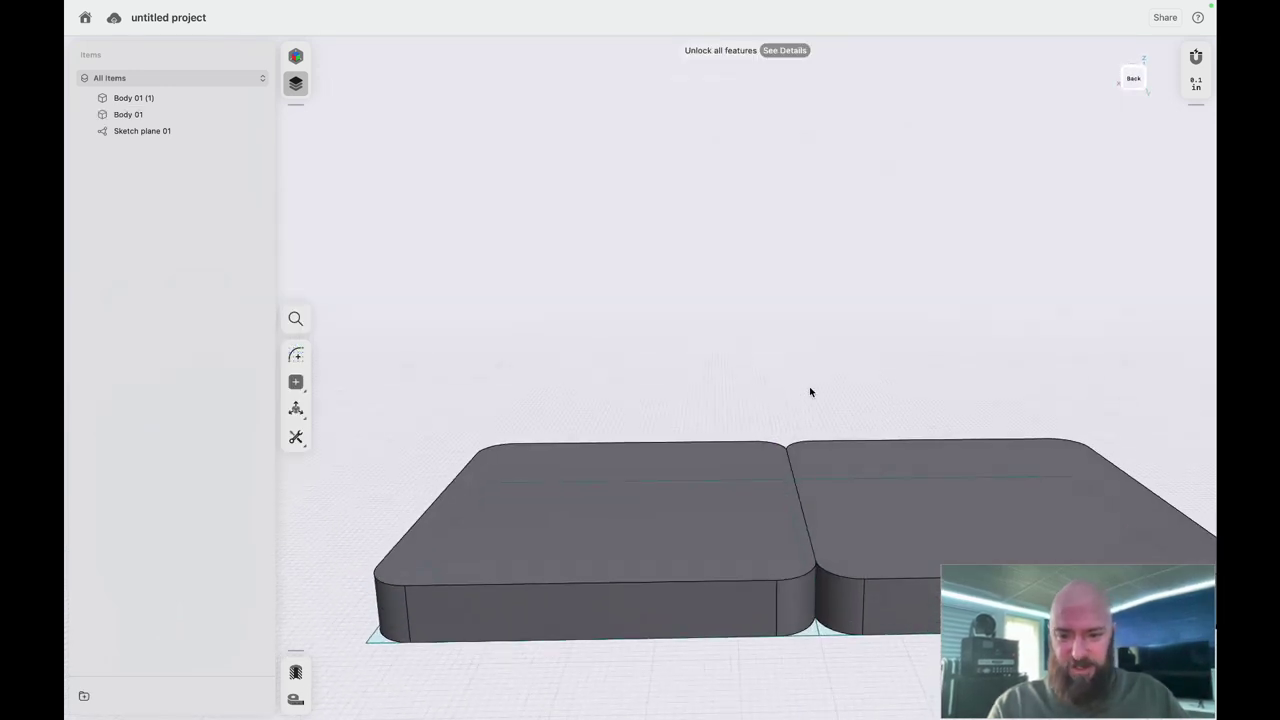
pyautogui.click(886, 515)
pyautogui.click(694, 526)
pyautogui.press('Escape')
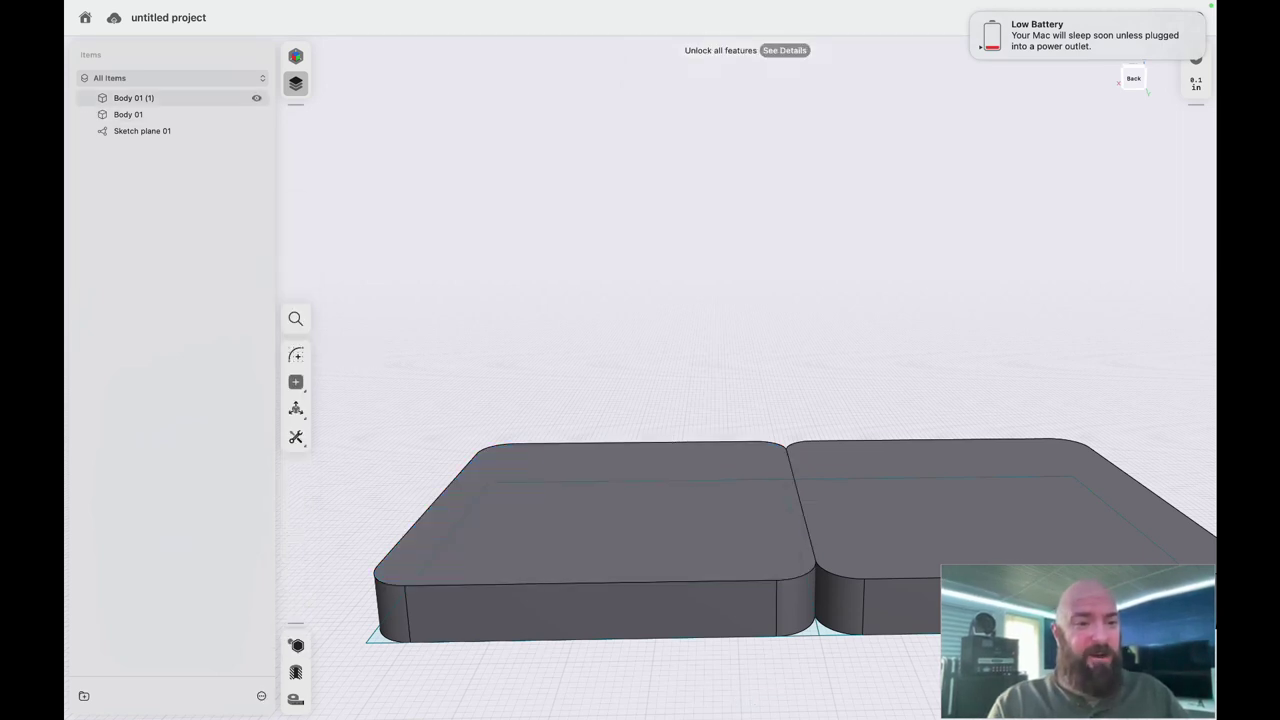
pyautogui.click(170, 98)
pyautogui.click(170, 114)
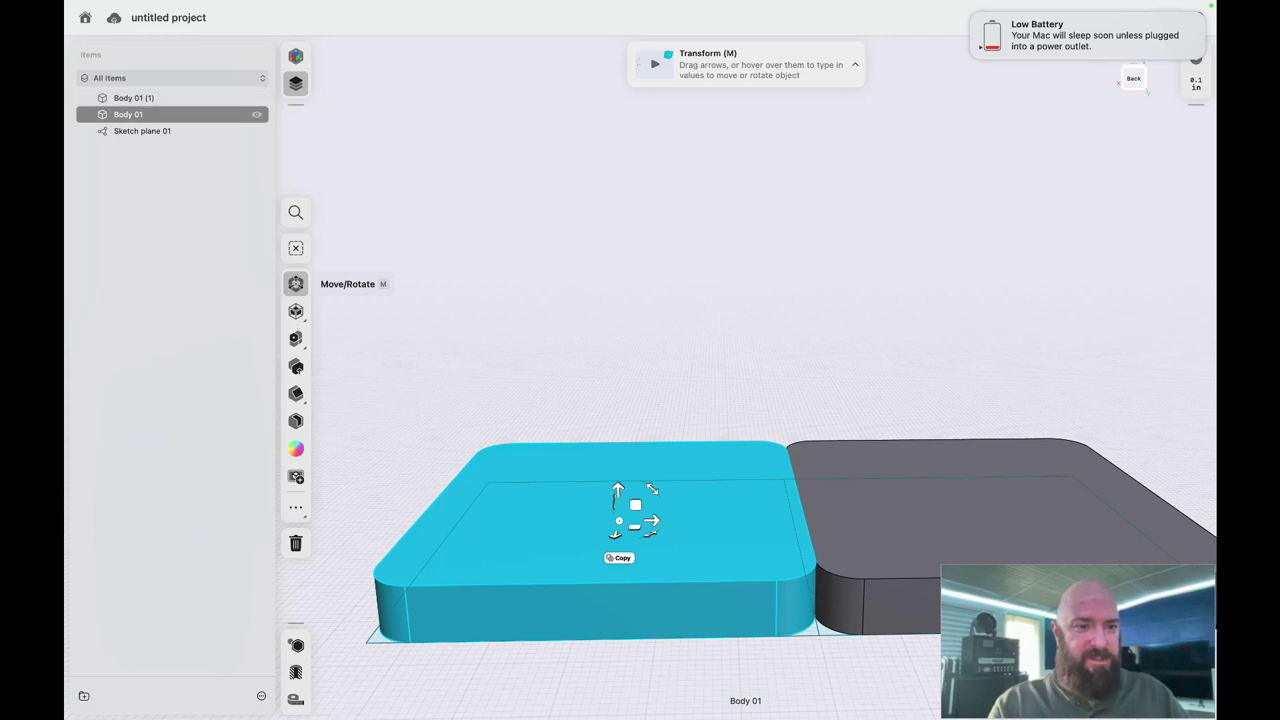
# - Rename the original plate body to Lower Body and the mirrored copy to Upper Body, then clear the selection
pyautogui.doubleClick(140, 114)
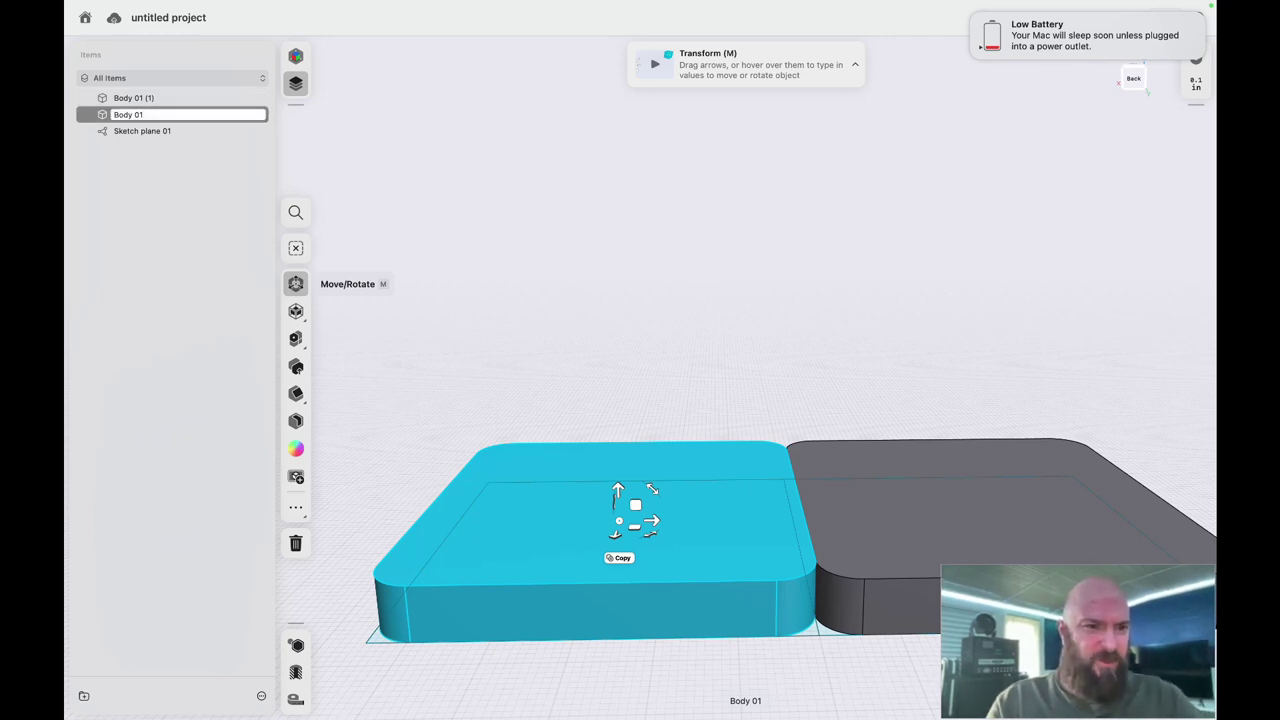
pyautogui.write('Lower')
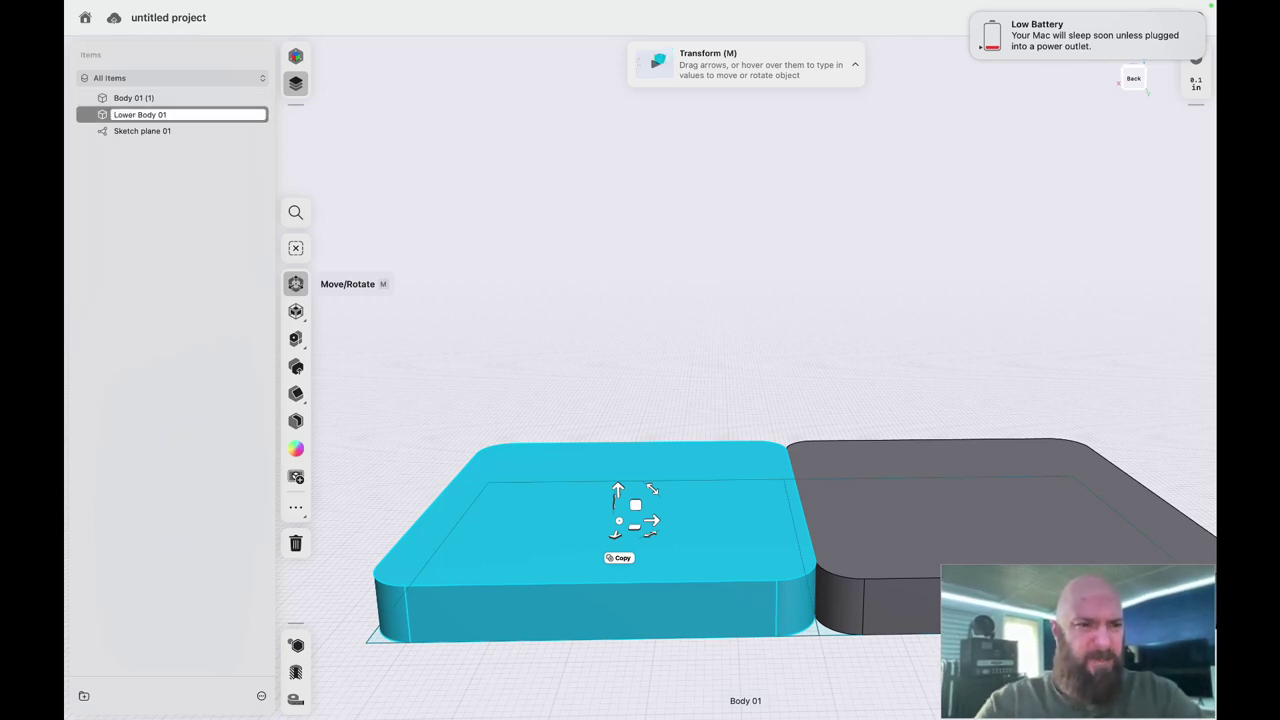
pyautogui.press('BackSpace')
pyautogui.press('BackSpace')
pyautogui.press('BackSpace')
pyautogui.click(140, 98)
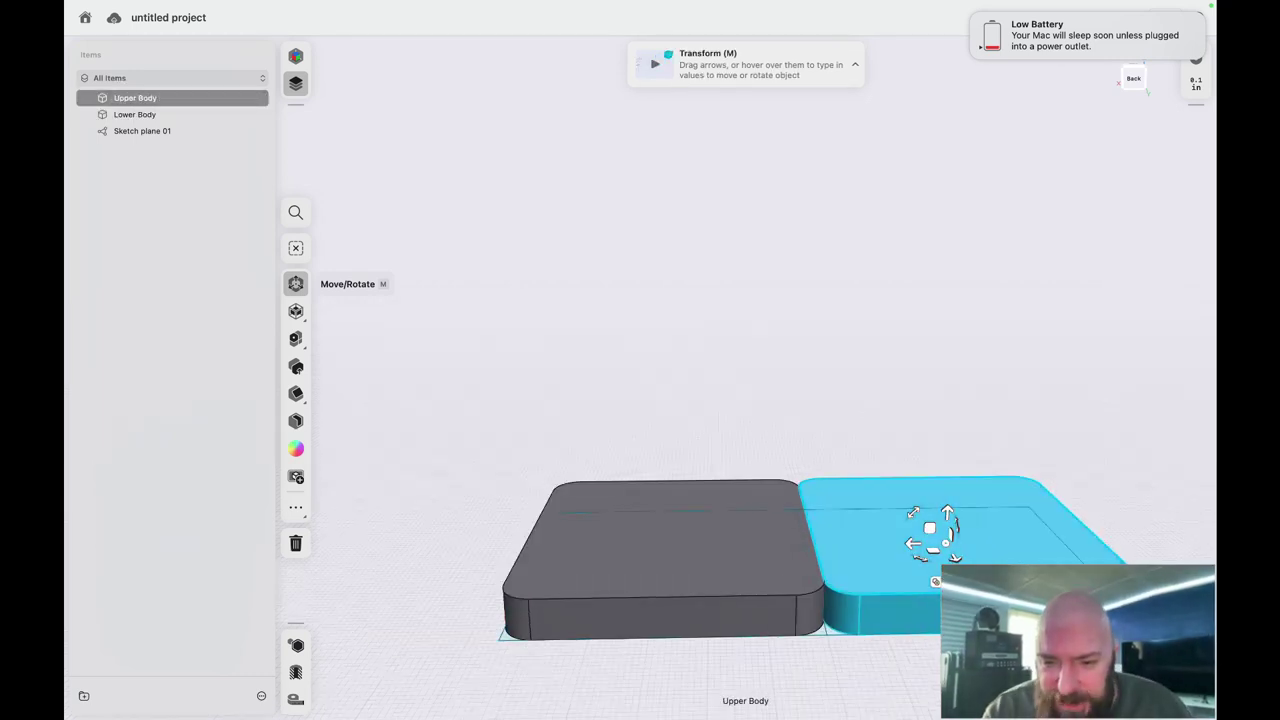
pyautogui.moveTo(837, 422); pyautogui.dragTo(815, 415)
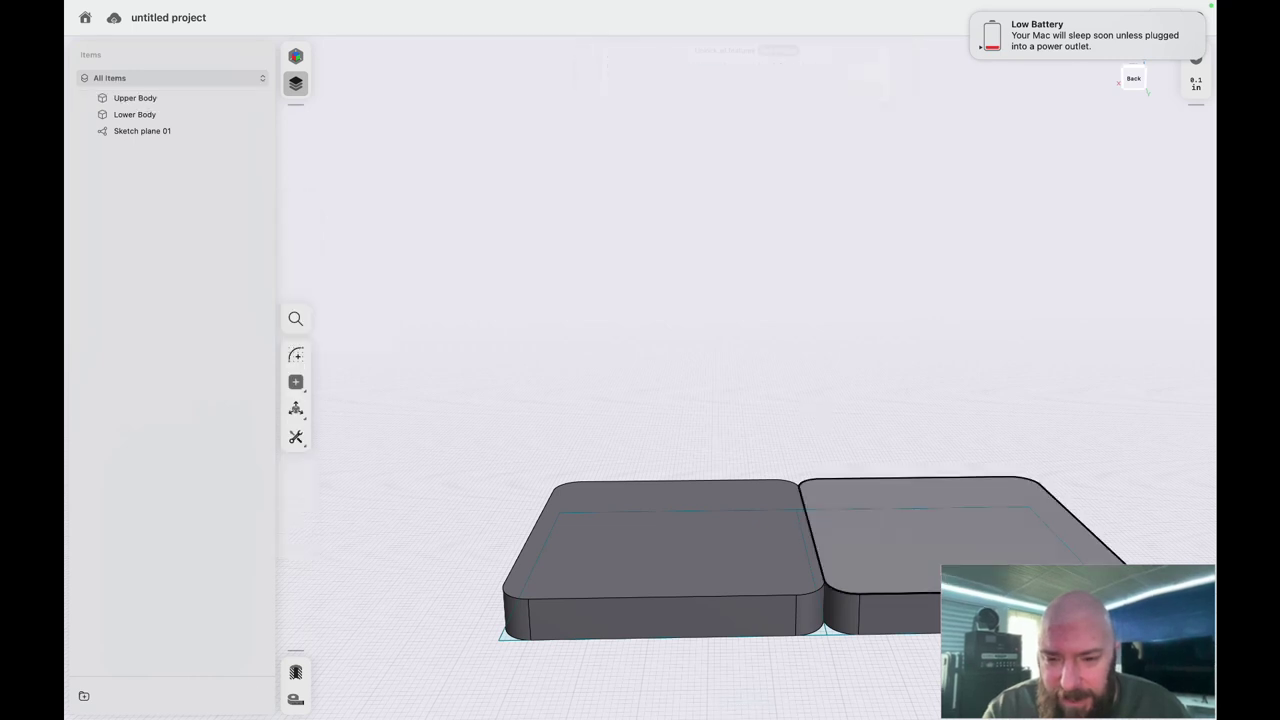
# - Select the faces of the Upper Body together and move them upward so the plate is raised above the Lower Body
pyautogui.click(870, 535)
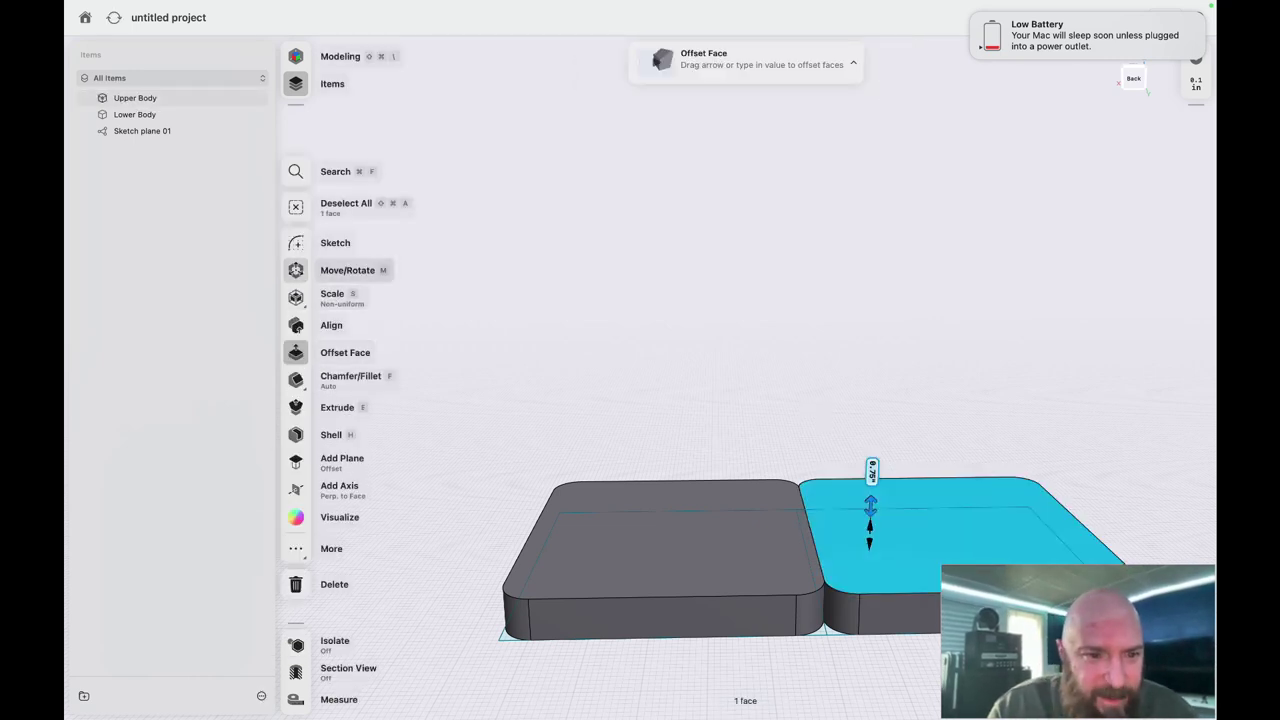
pyautogui.click(347, 270)
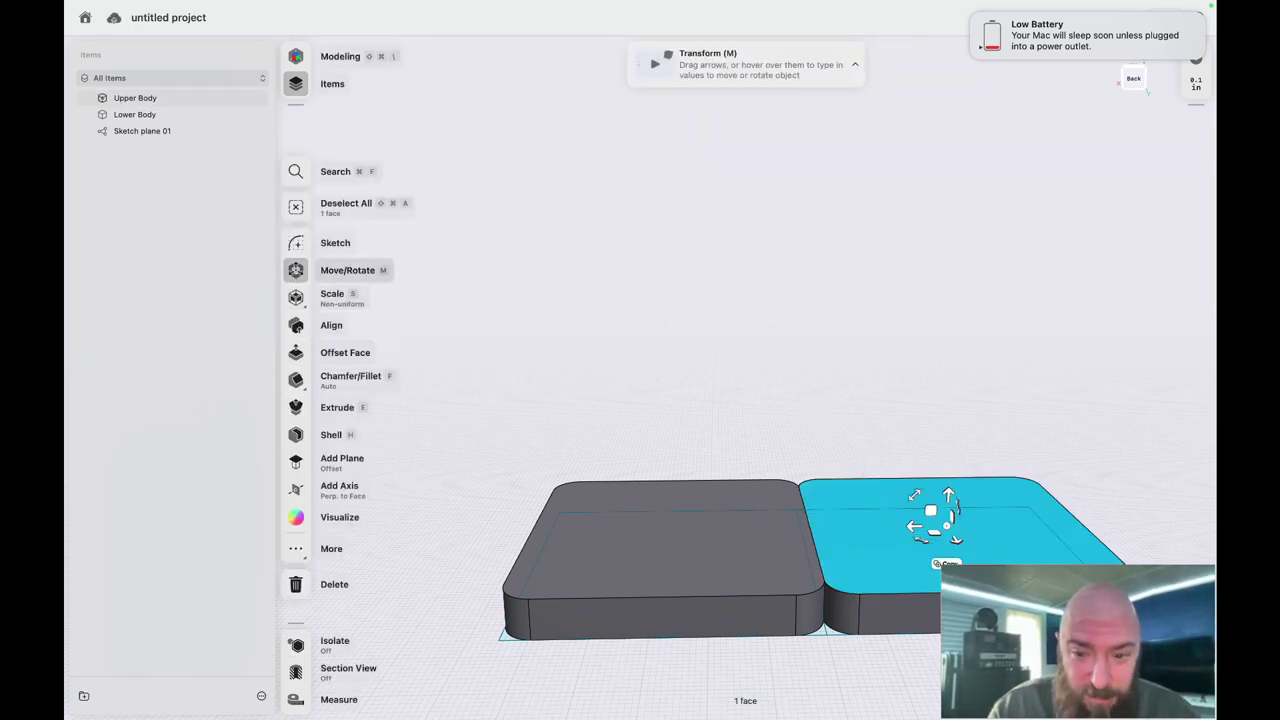
pyautogui.moveTo(900, 517); pyautogui.dragTo(830, 463)
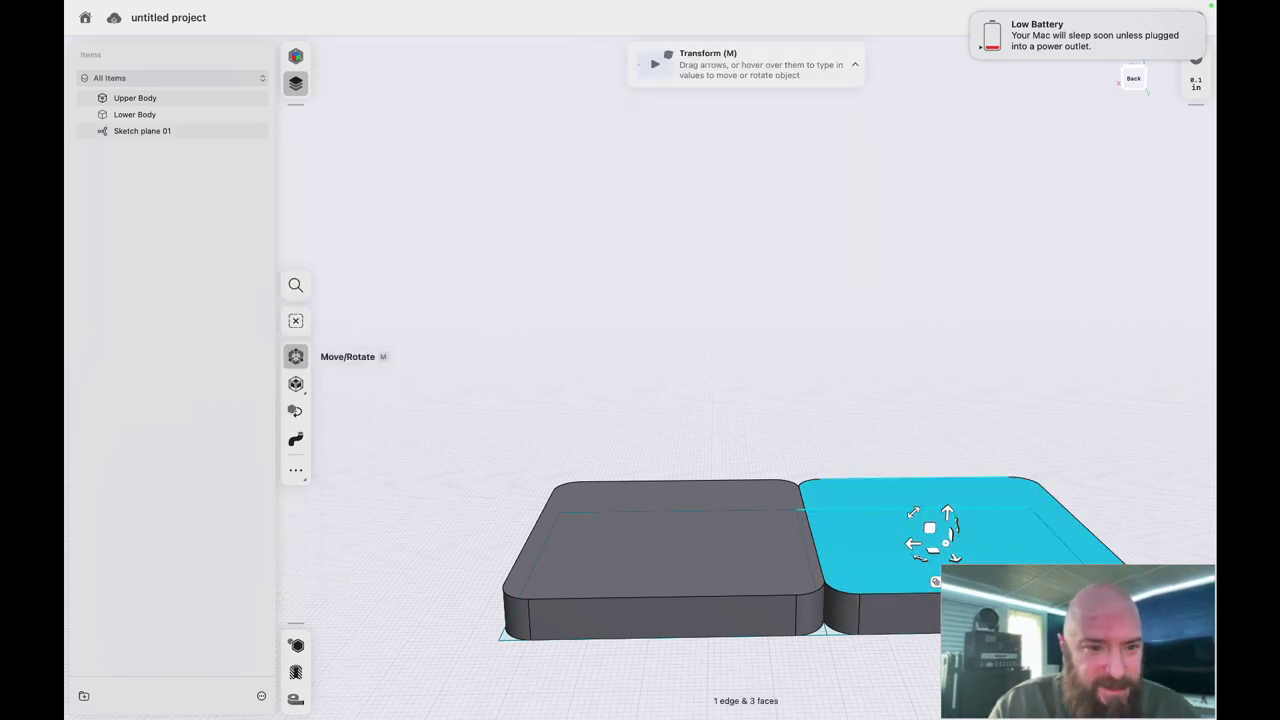
pyautogui.moveTo(947, 512)
pyautogui.mouseDown()
pyautogui.moveTo(950, 418)
pyautogui.moveTo(945, 553)
pyautogui.moveTo(949, 476)
pyautogui.mouseUp()
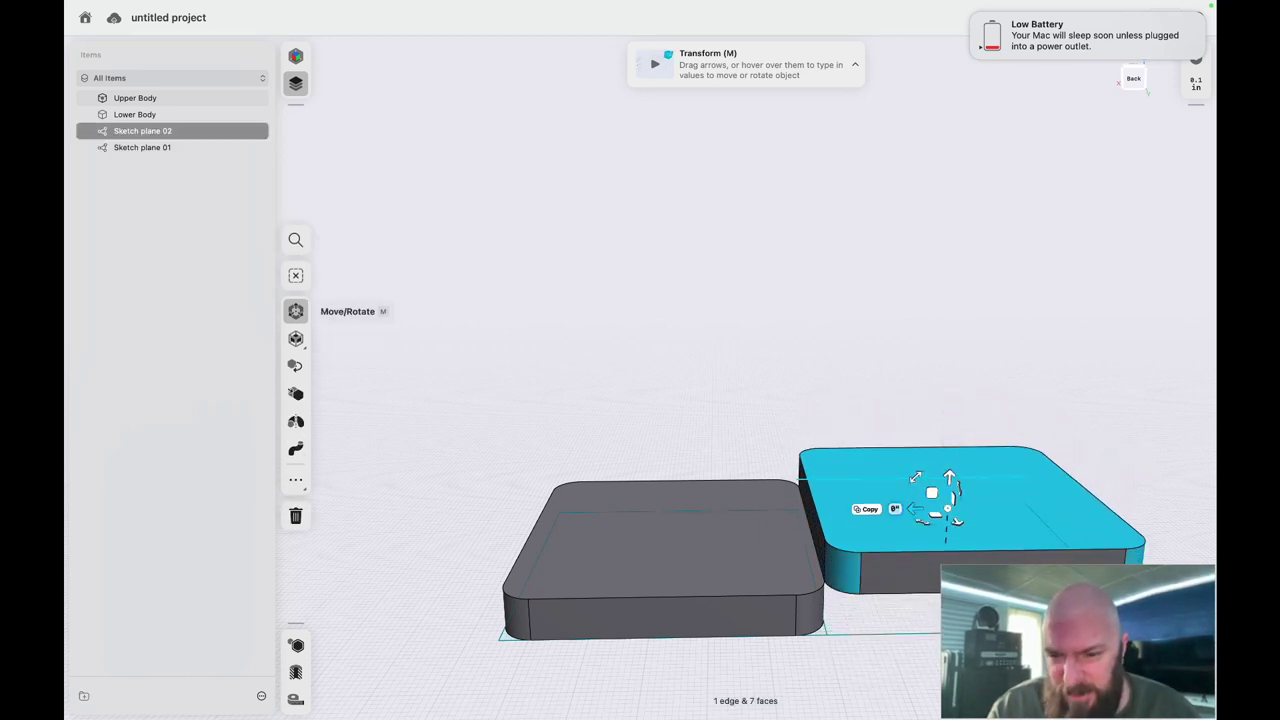
pyautogui.moveTo(958, 522); pyautogui.dragTo(934, 489)
pyautogui.press('super+z')
# - Try to move only the Upper Body's top face horizontally by -1.625 in, and undo the move
pyautogui.scroll(5, 926, 506)
pyautogui.hscroll(6, 926, 507)
pyautogui.click(926, 507)
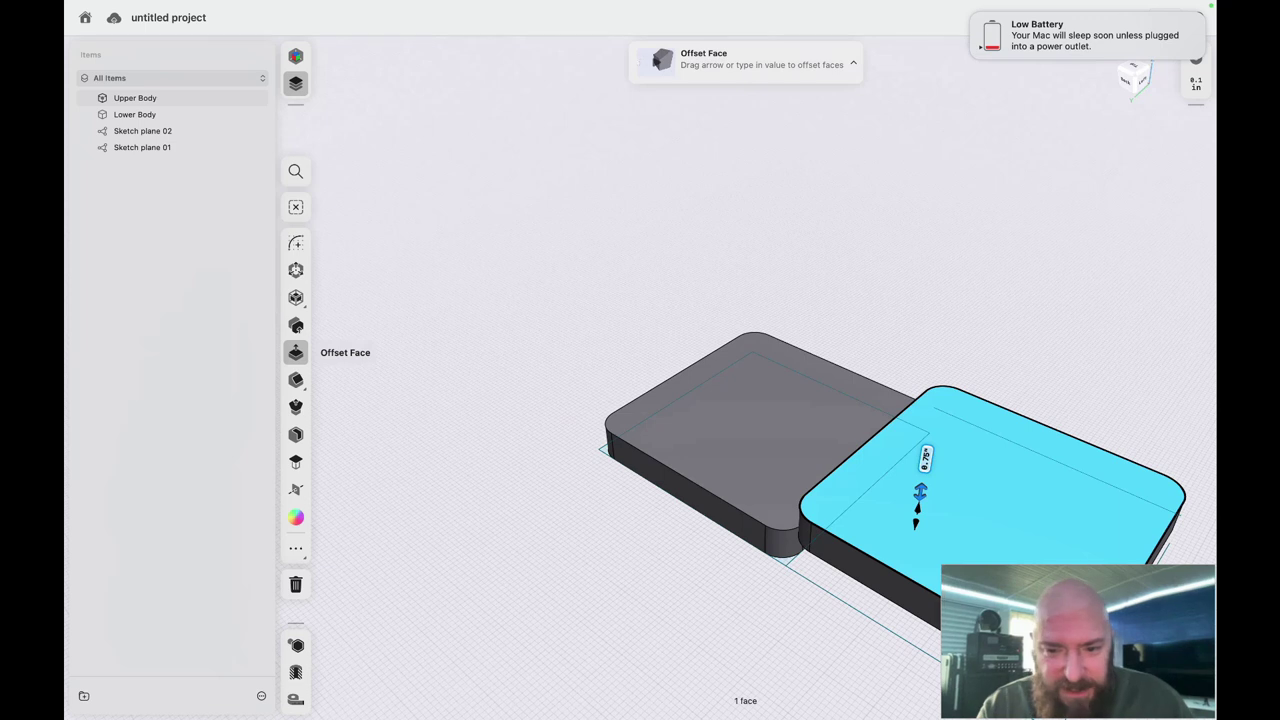
pyautogui.click(296, 270)
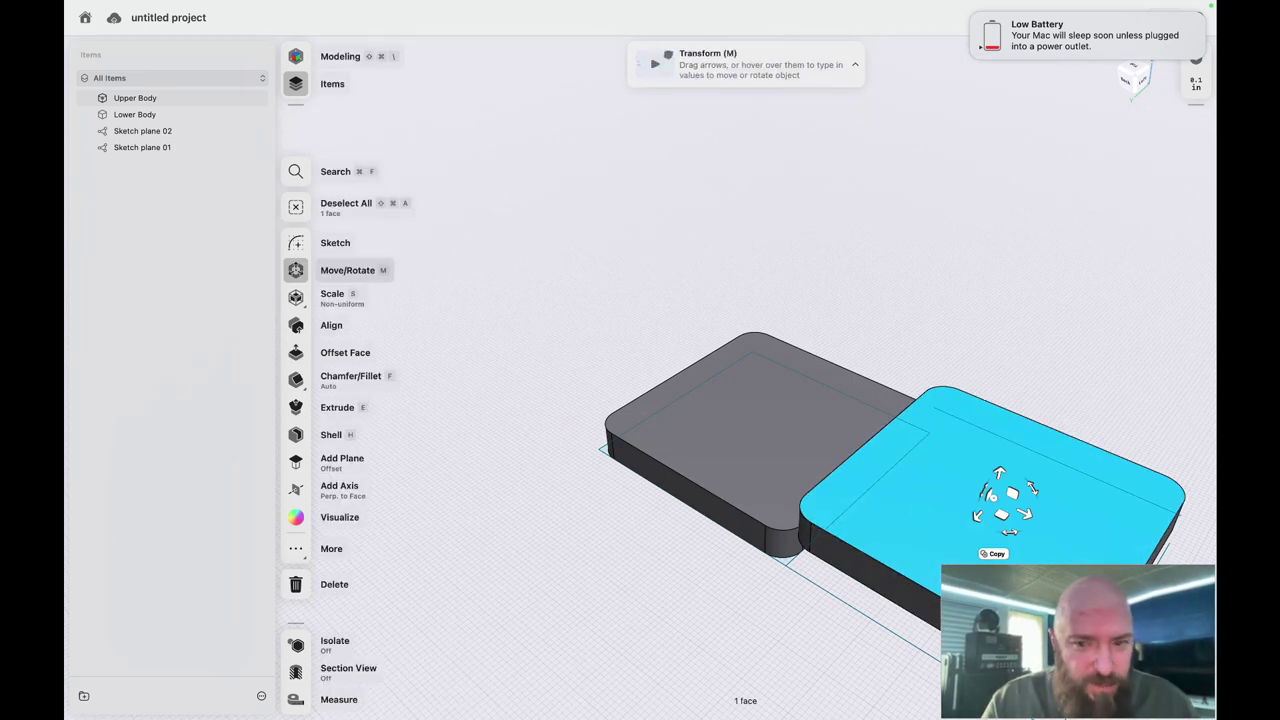
pyautogui.moveTo(977, 516); pyautogui.dragTo(1015, 473)
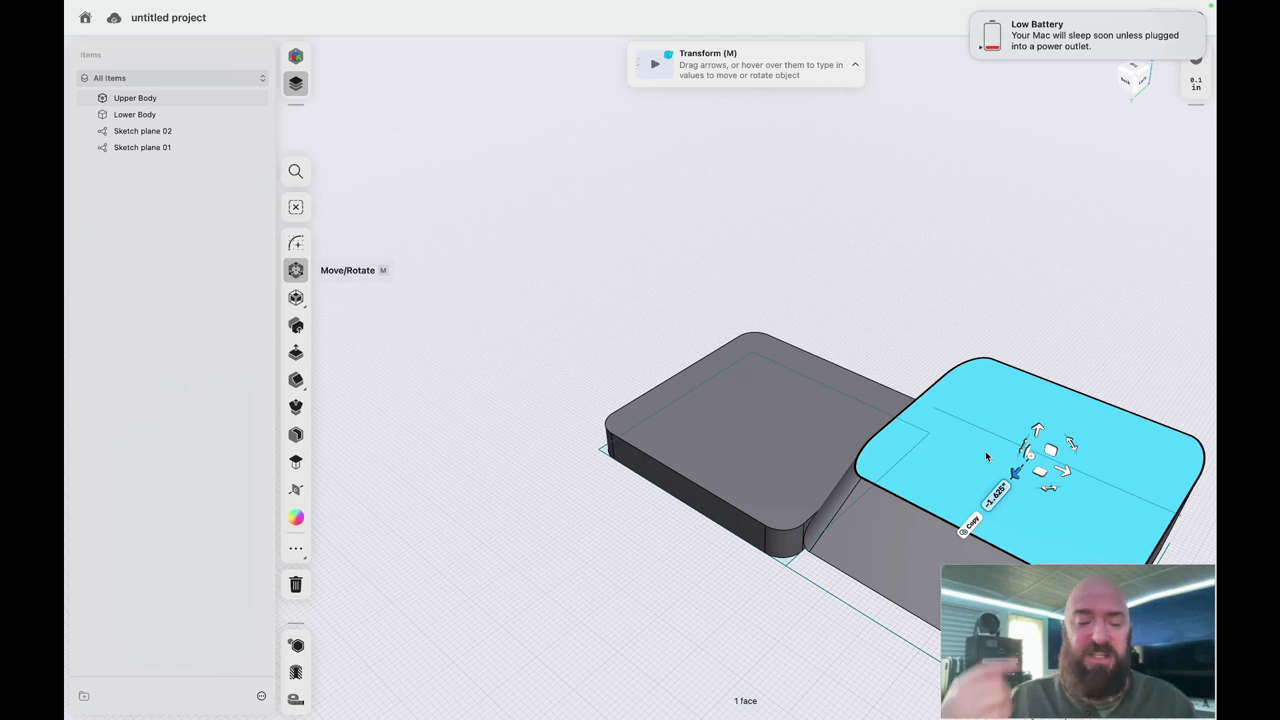
pyautogui.press('super+z')
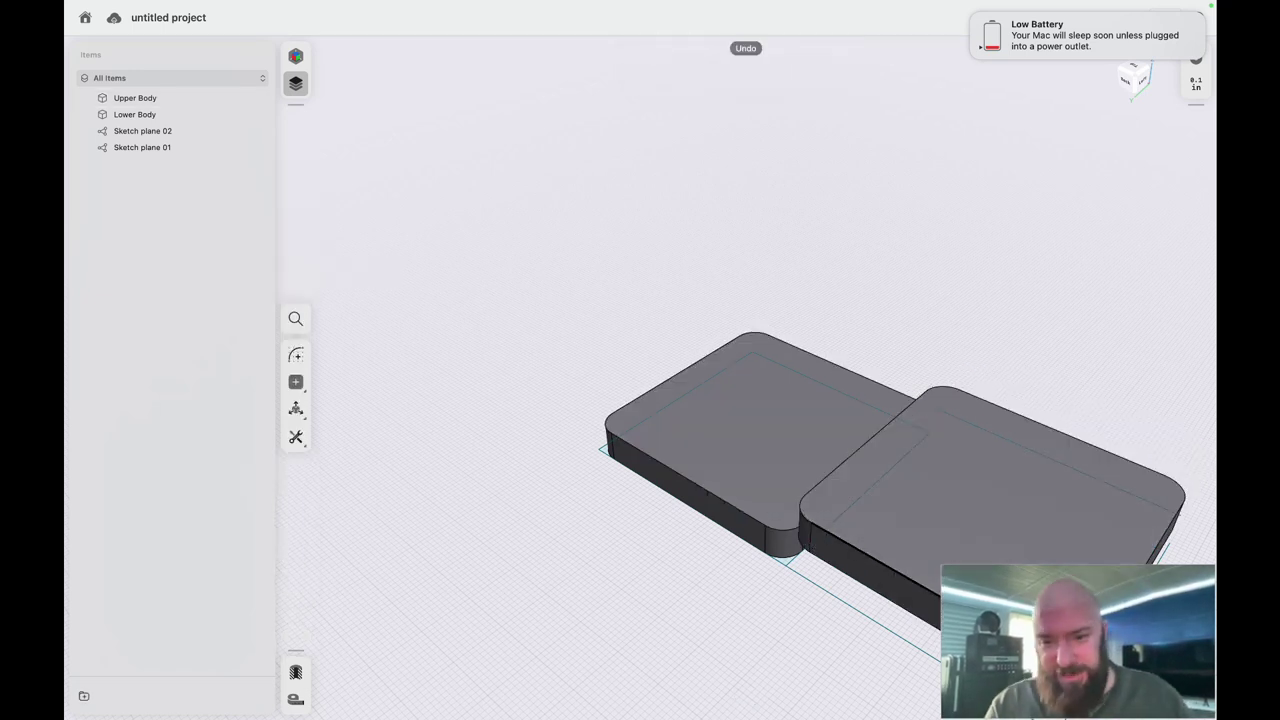
pyautogui.click(883, 522)
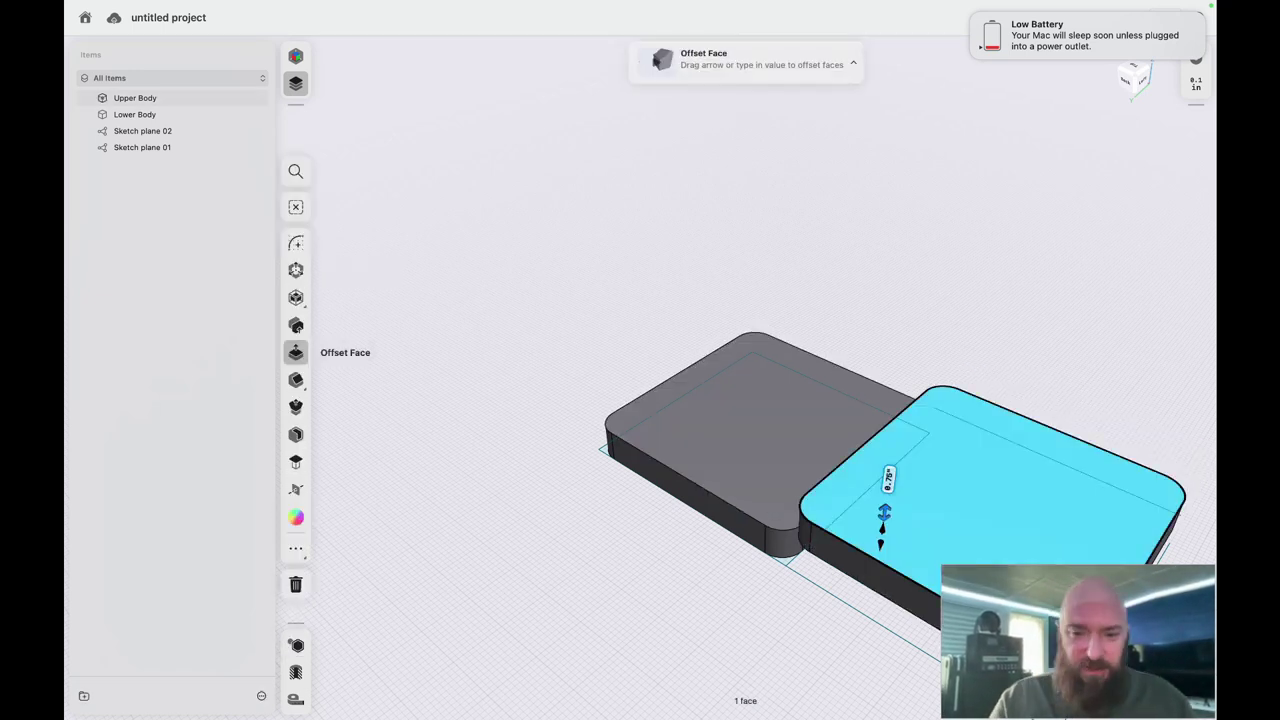
pyautogui.rightClick(943, 508)
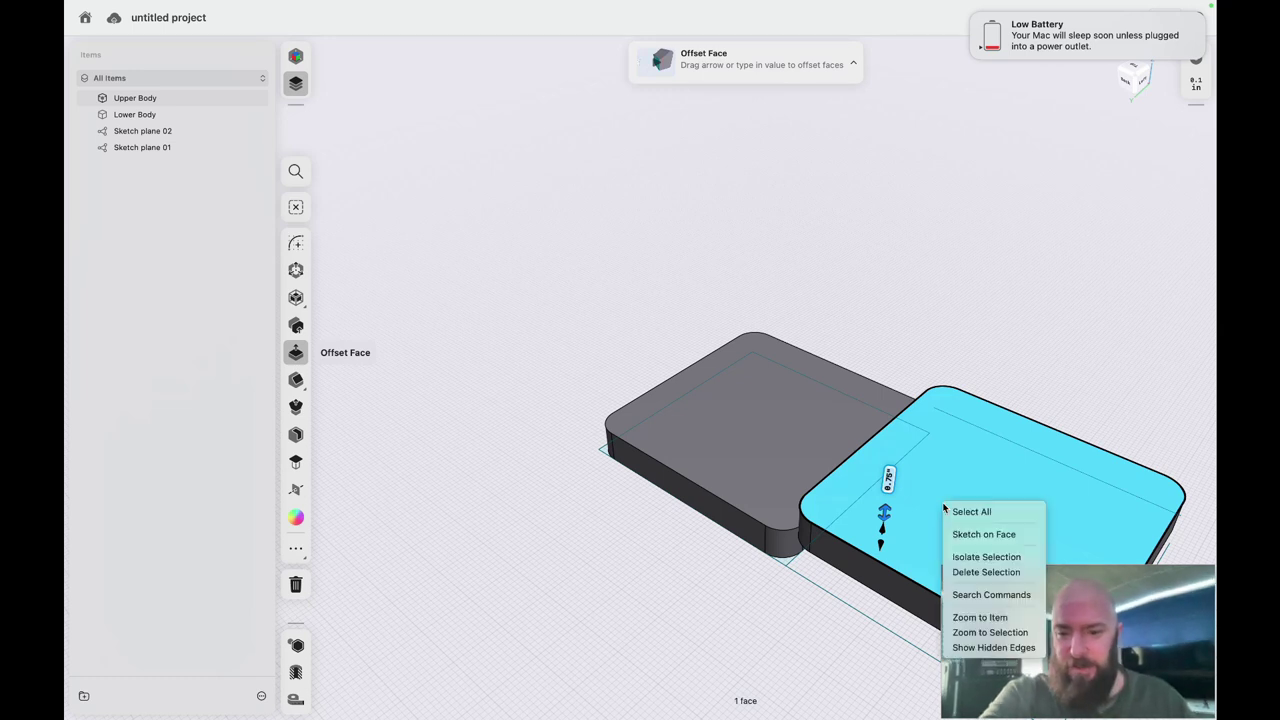
pyautogui.click(970, 511)
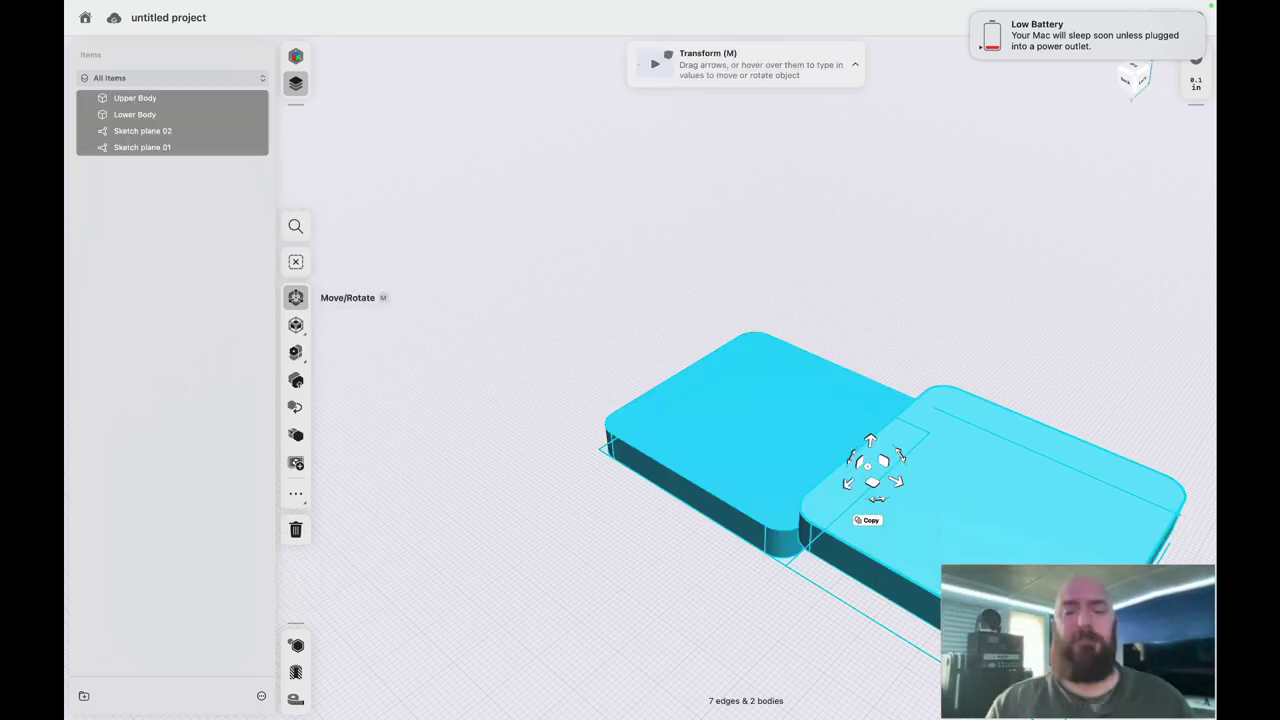
pyautogui.press('Escape')
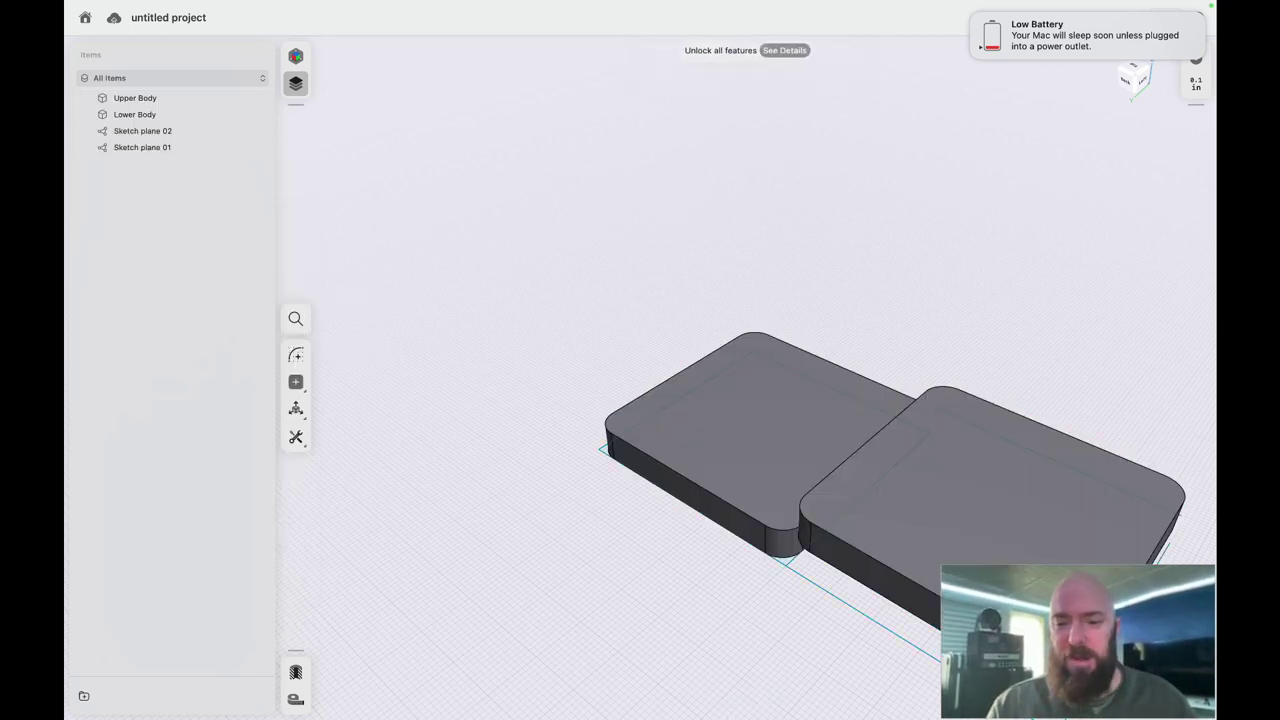
# - Select the whole Upper Body and move it horizontally to leave a gap between it and the Lower Body
pyautogui.click(882, 540)
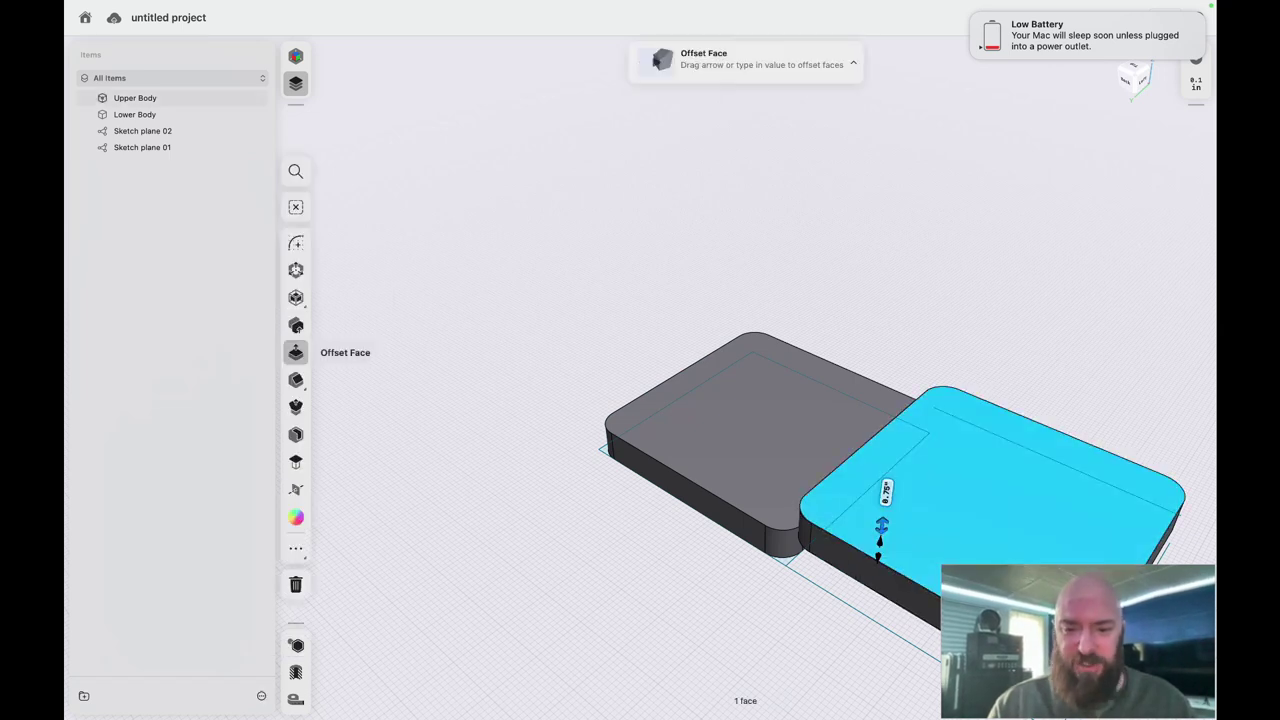
pyautogui.moveTo(932, 690); pyautogui.dragTo(799, 620, button='right')
pyautogui.scroll(10, 799, 619)
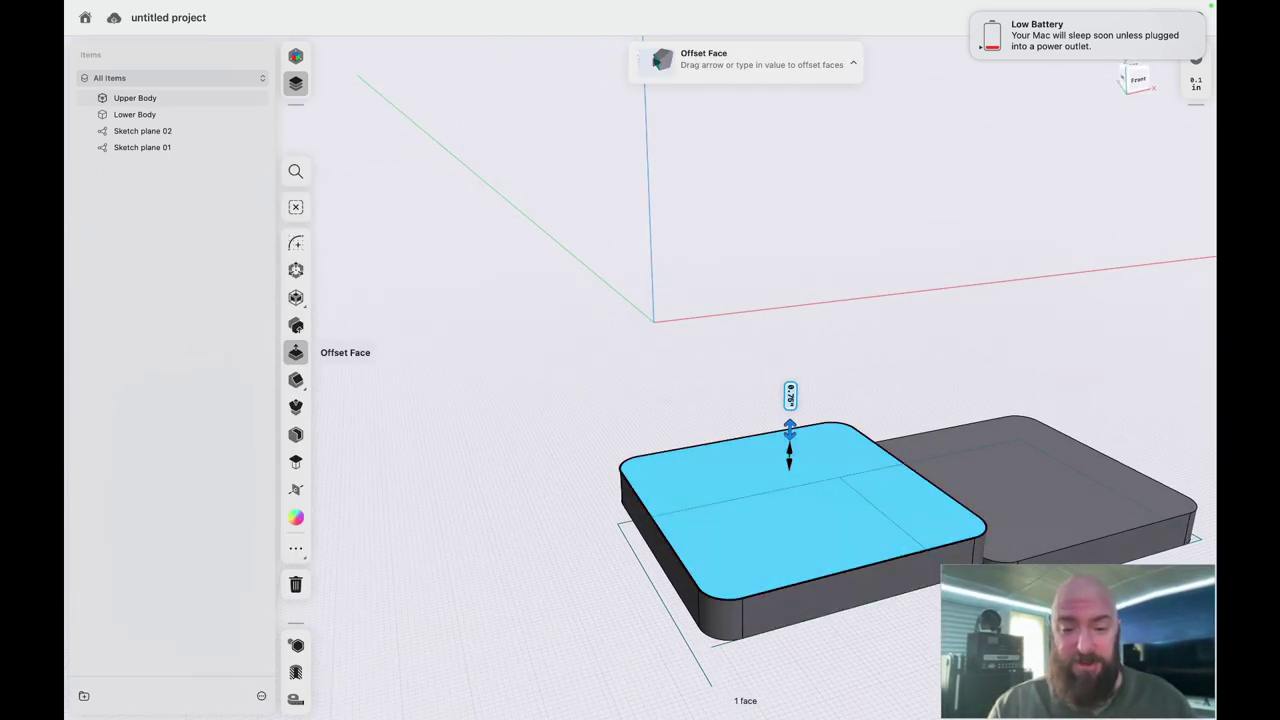
pyautogui.press('Escape')
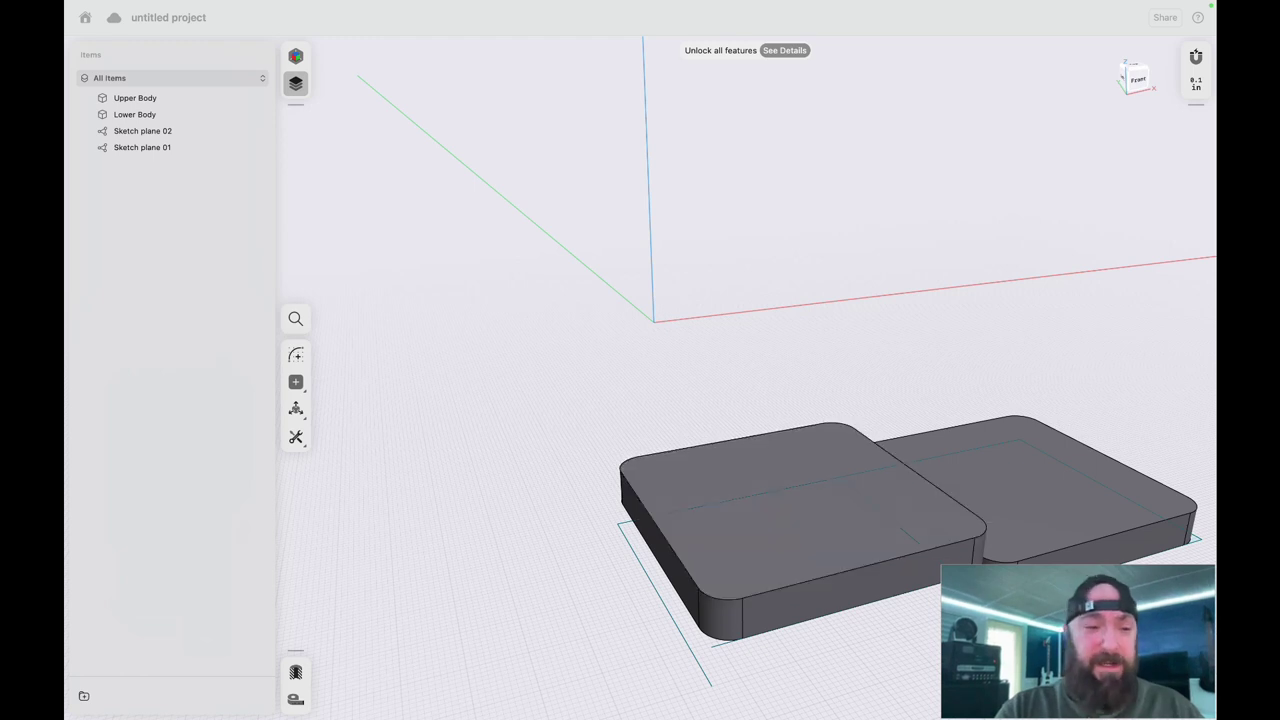
pyautogui.click(135, 98)
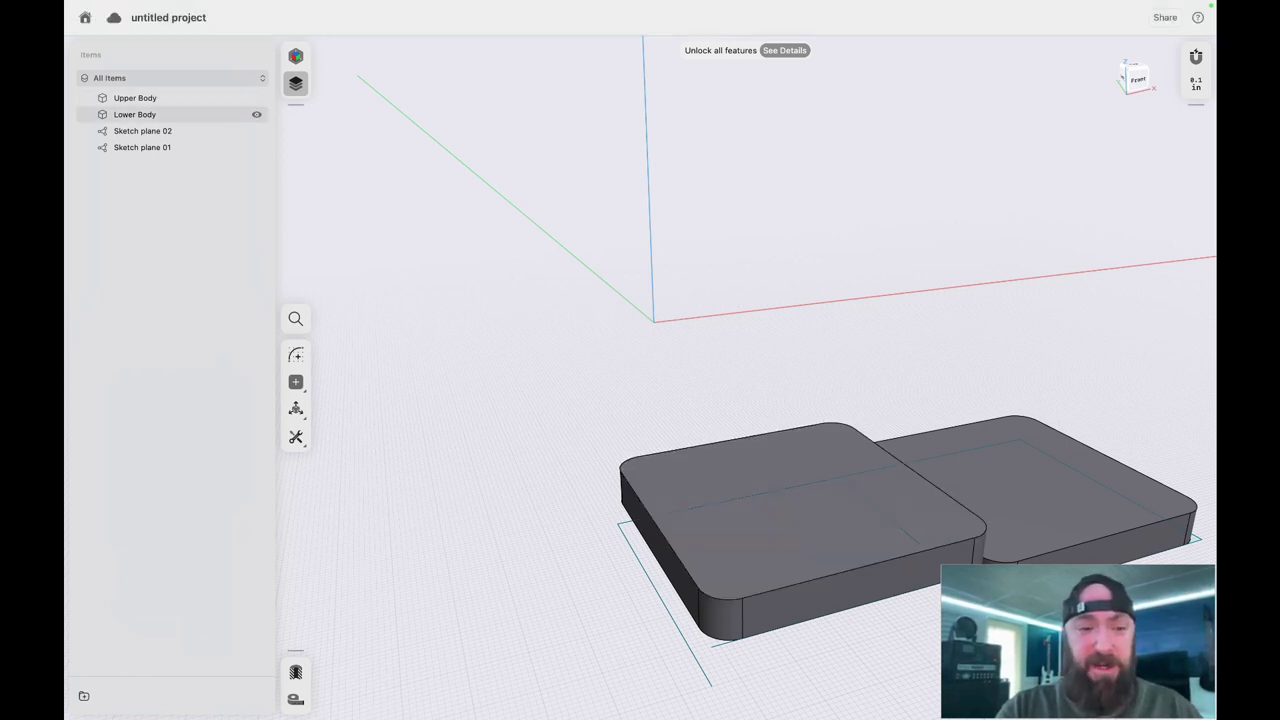
pyautogui.click(134, 114)
pyautogui.click(135, 98)
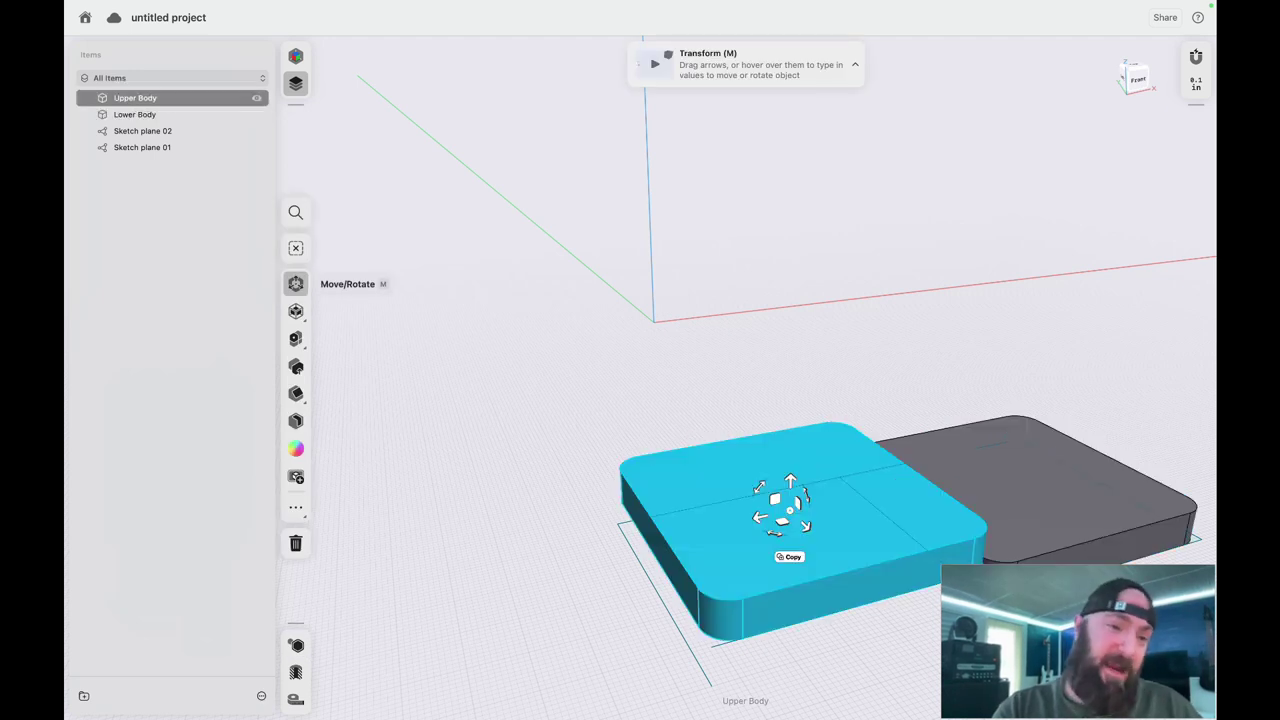
pyautogui.moveTo(807, 528); pyautogui.dragTo(703, 491)
pyautogui.click(869, 372)
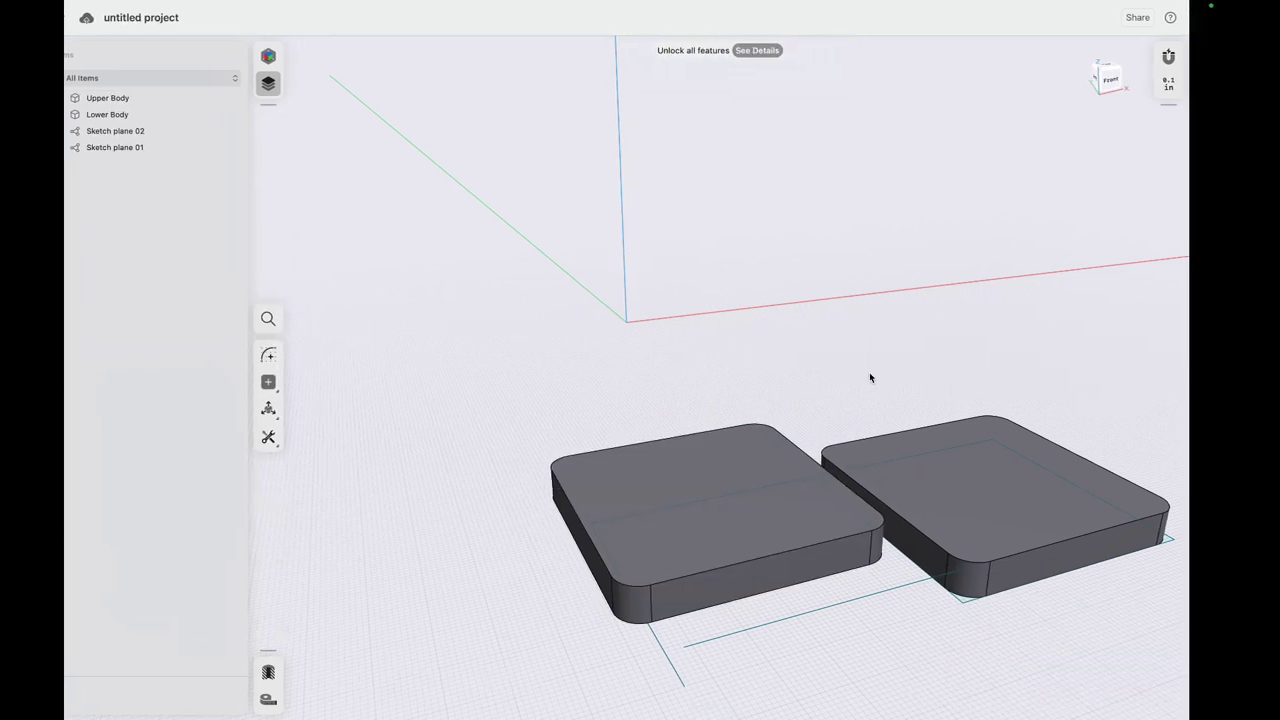
# - Select the top face of the Lower Body and the top face of the Upper Body
pyautogui.click(950, 500)
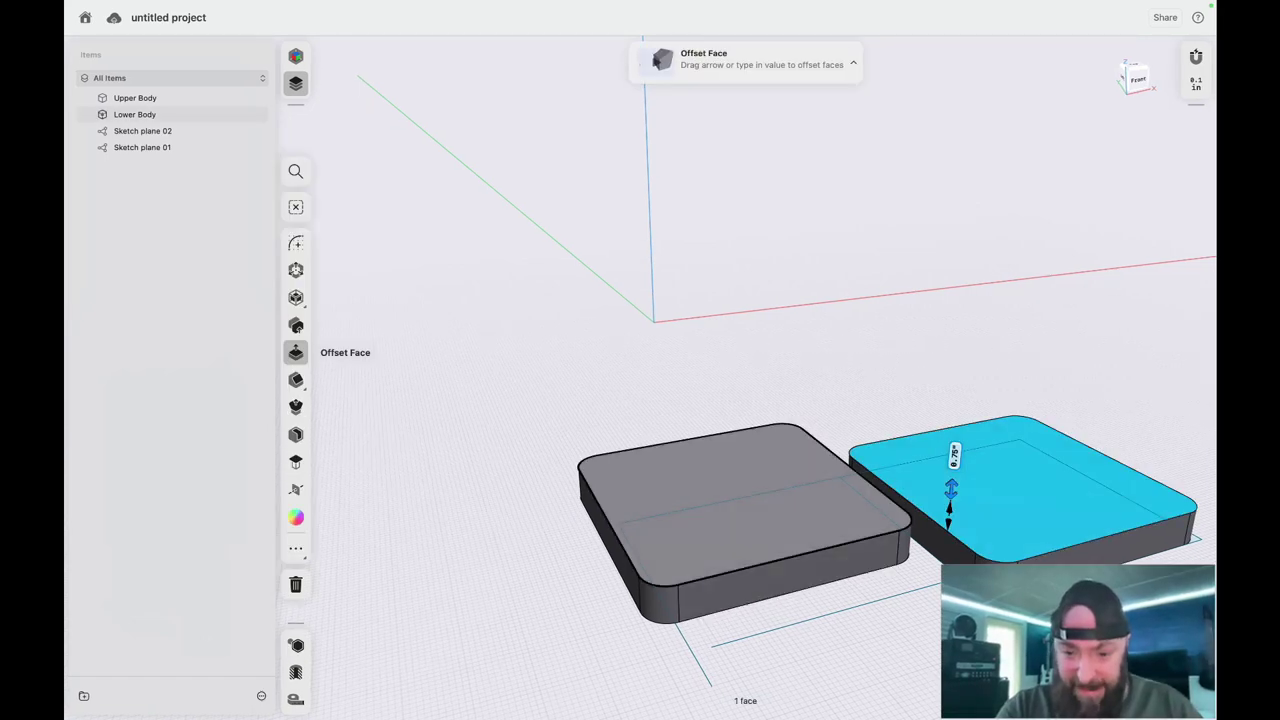
pyautogui.click(1000, 372)
pyautogui.click(989, 482)
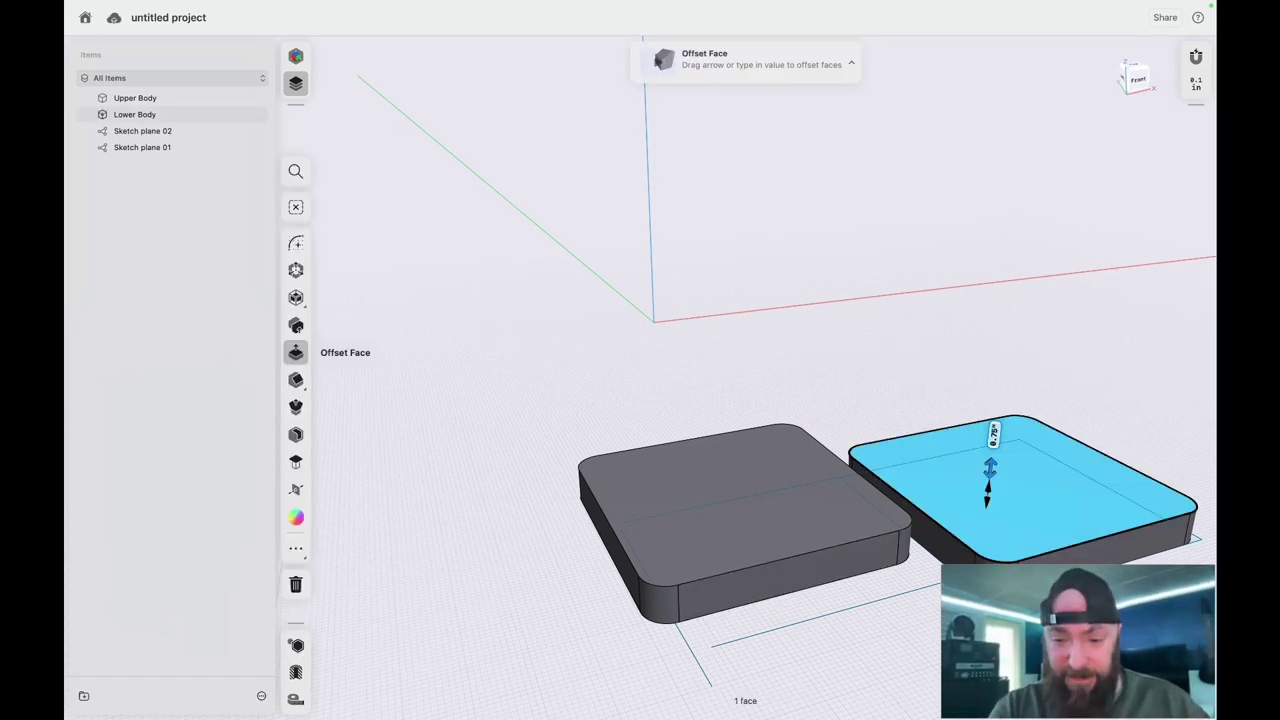
pyautogui.click(763, 525)
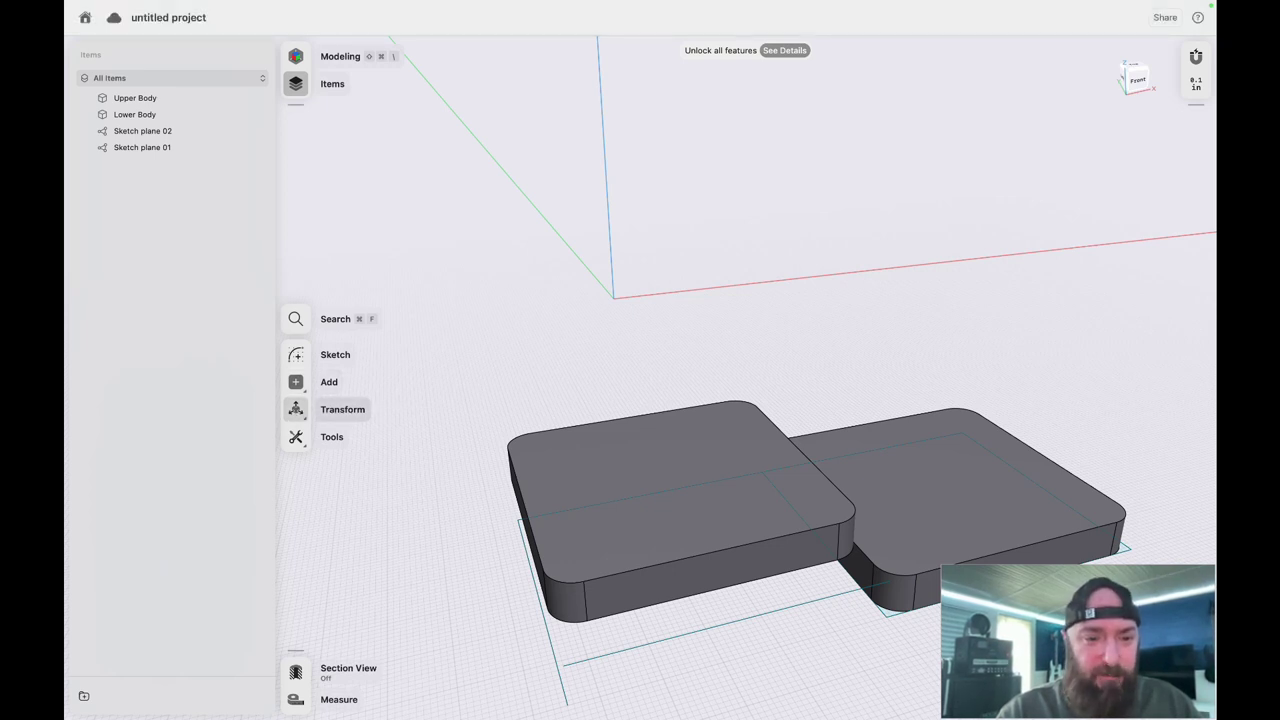
# - Start Align and set the Lower Body as the body to be moved
pyautogui.click(296, 409)
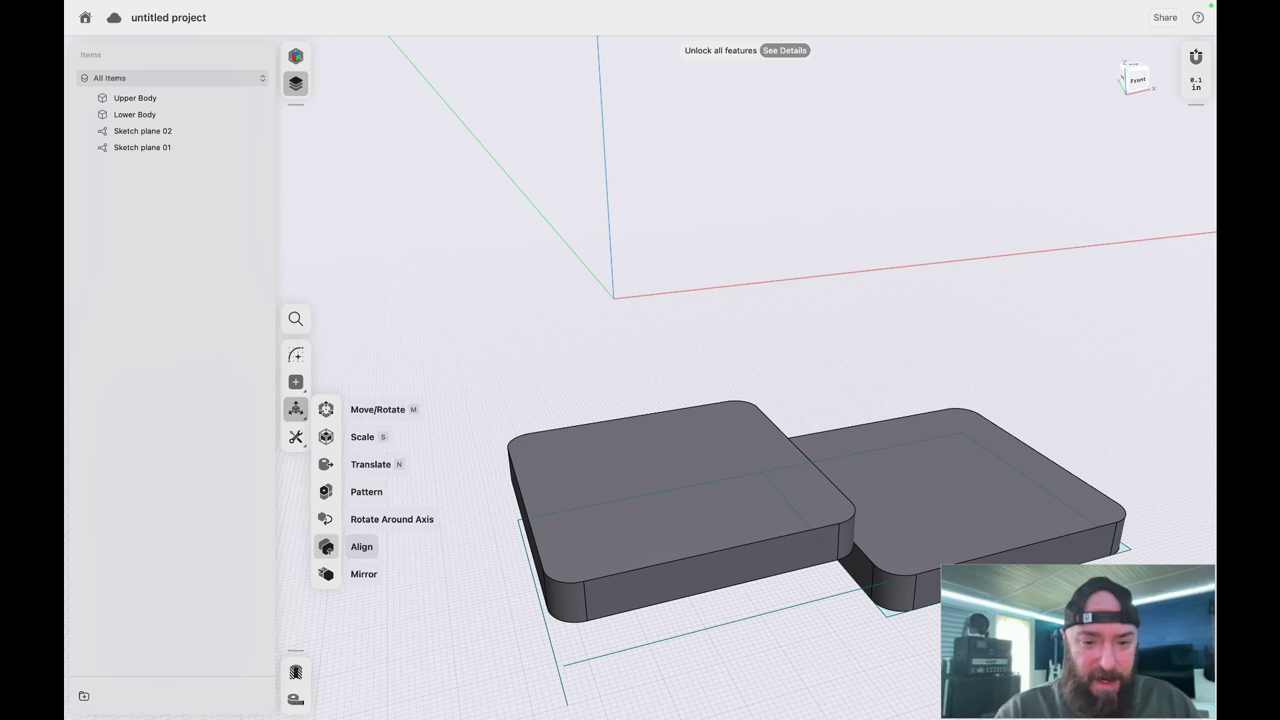
pyautogui.click(327, 546)
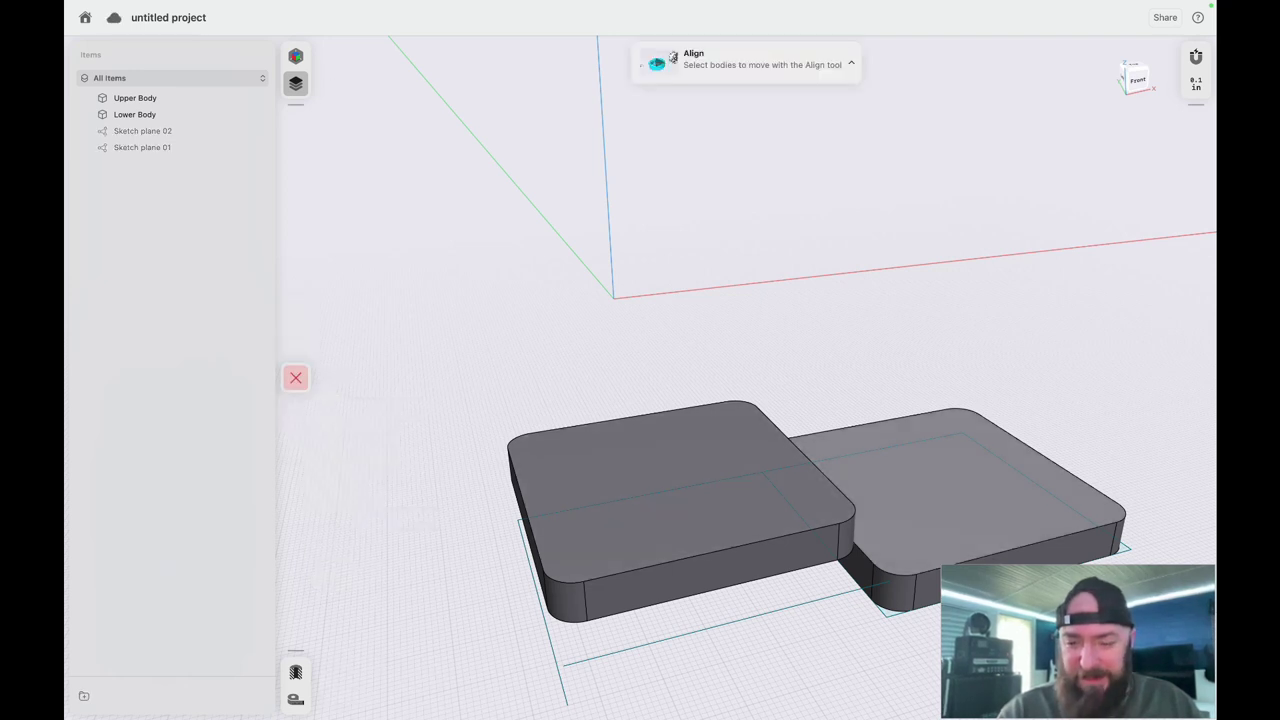
pyautogui.click(953, 489)
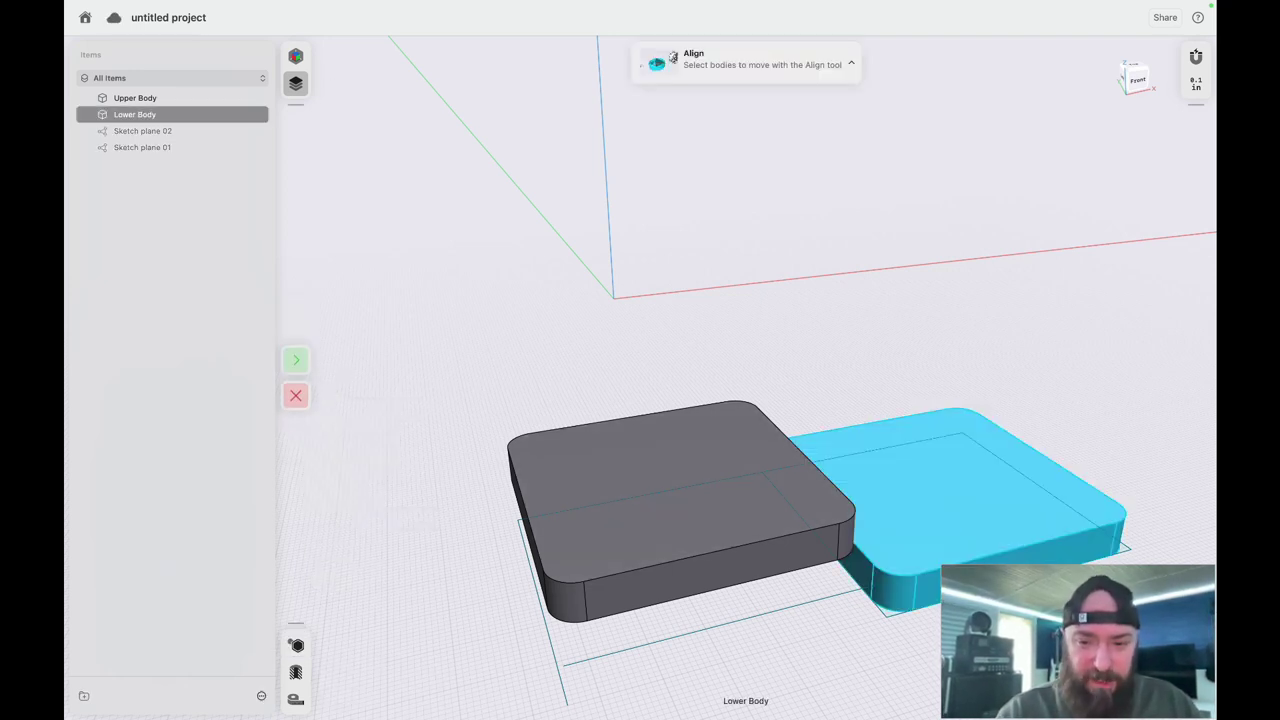
pyautogui.click(297, 364)
pyautogui.scroll(8, 942, 498)
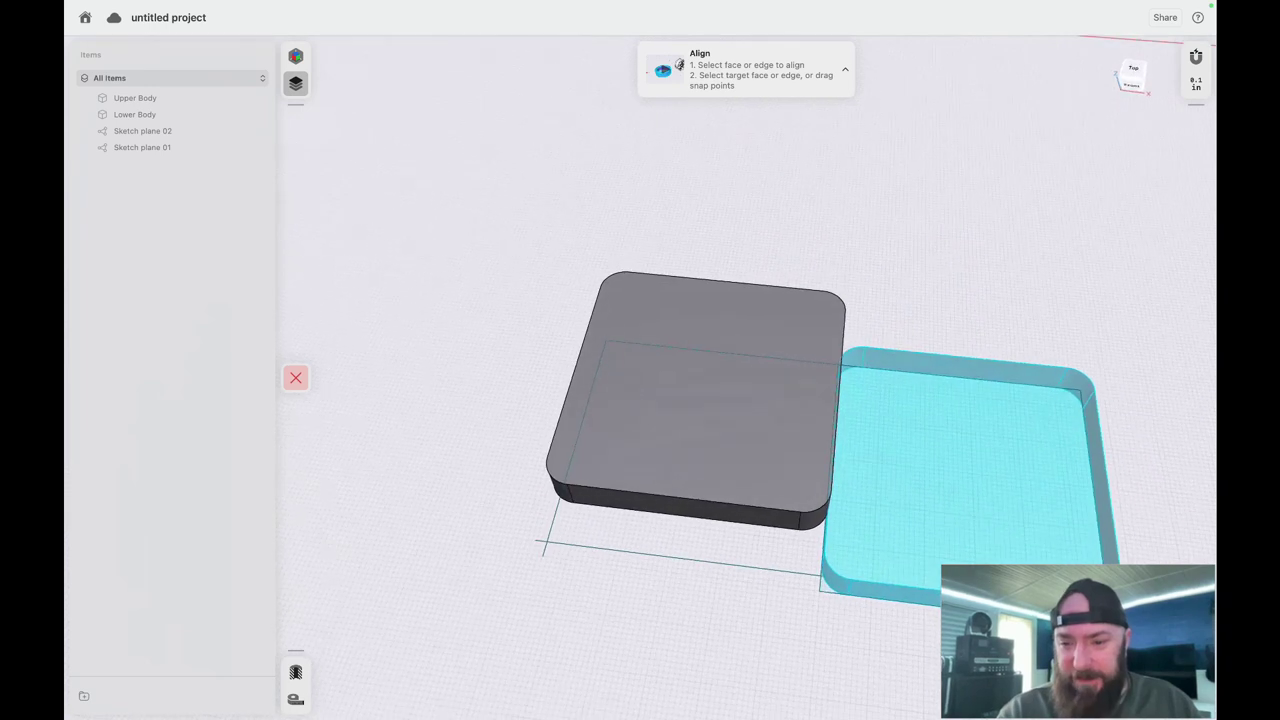
# - Align the Lower Body's picked face to the top face of the Upper Body so the two plates stack flush, and accept it
pyautogui.click(958, 475)
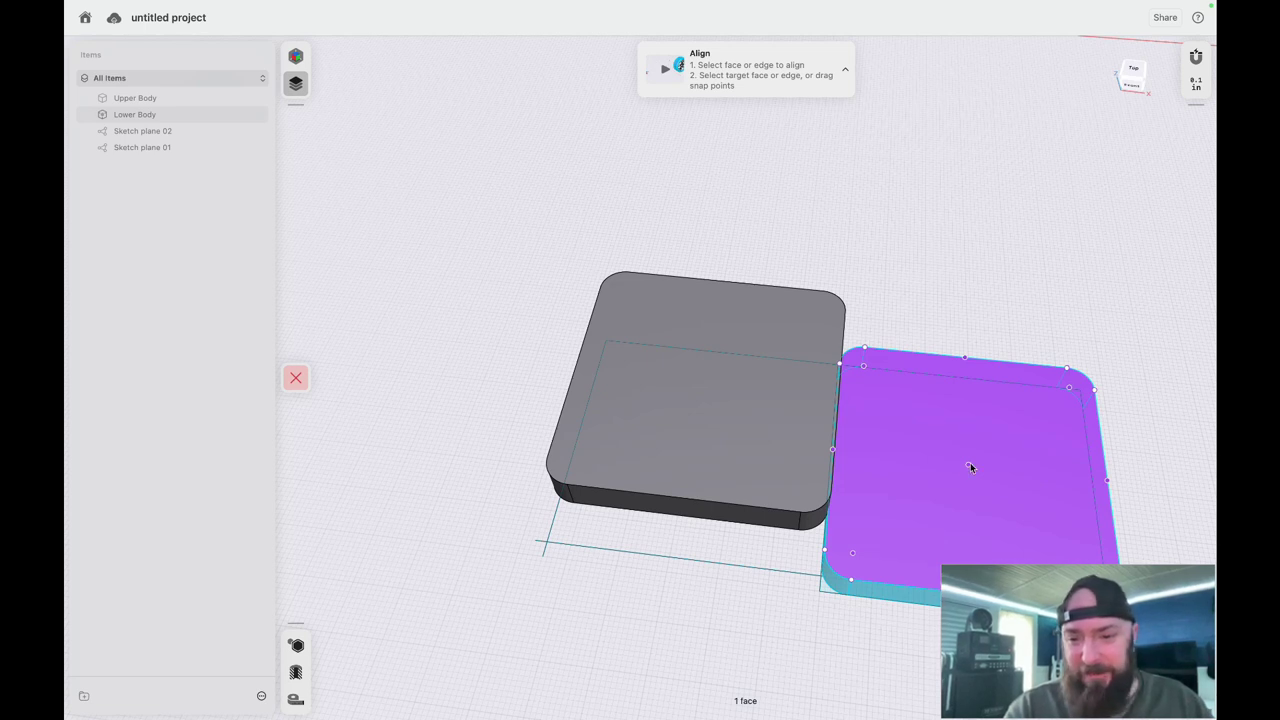
pyautogui.moveTo(968, 464); pyautogui.dragTo(705, 381)
pyautogui.scroll(-10, 734, 563)
pyautogui.hscroll(-10, 734, 563)
pyautogui.hscroll(10, 734, 563)
pyautogui.scroll(5, 734, 563)
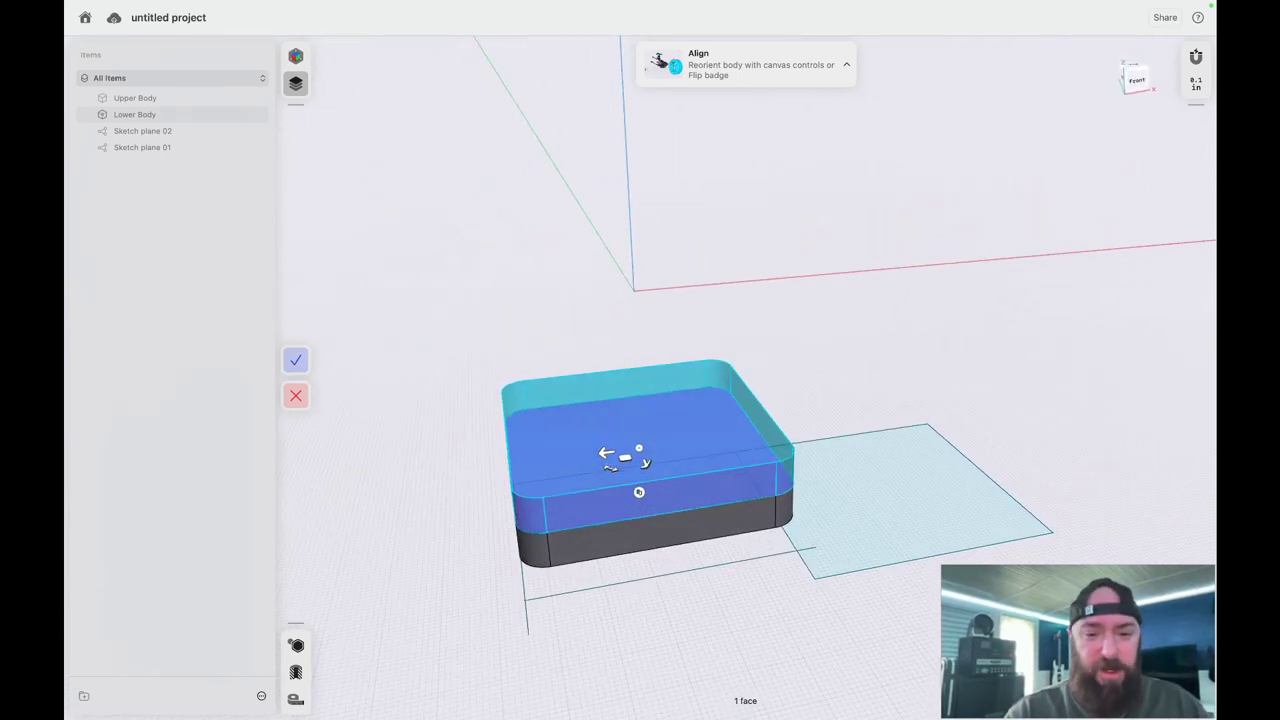
pyautogui.click(296, 360)
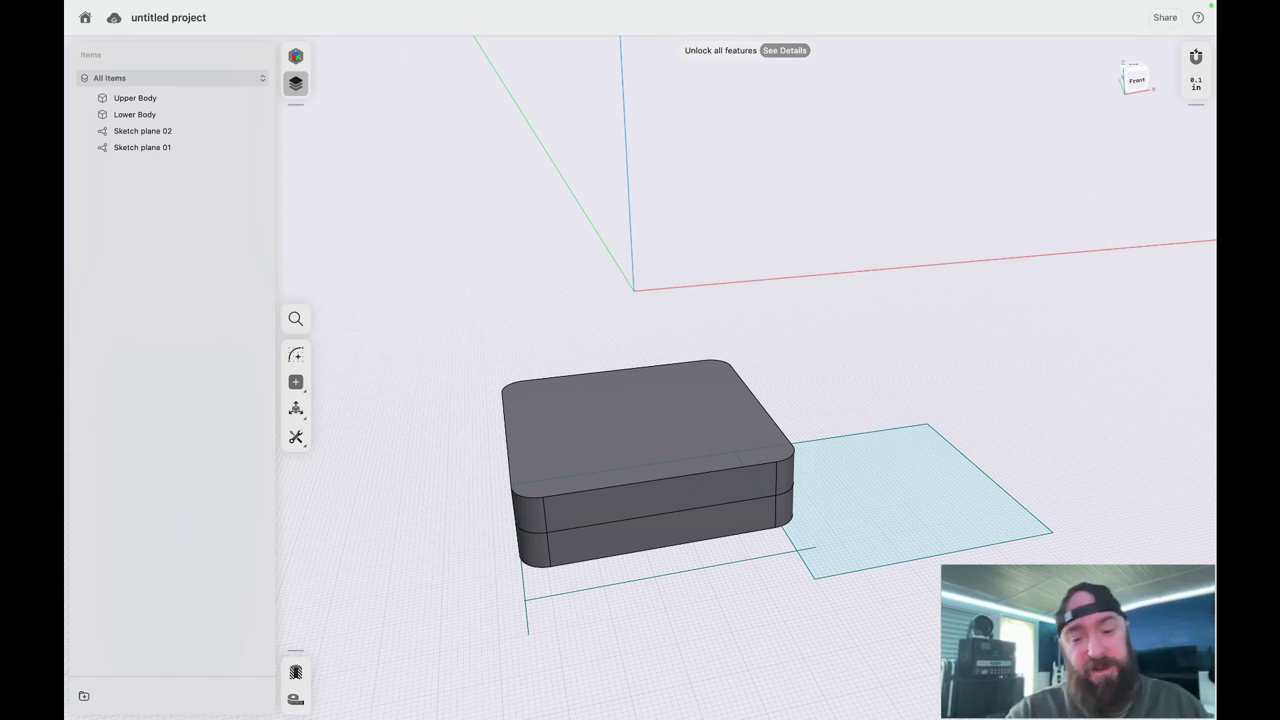
# - Offset the top face of the stacked Lower Body downward to a thickness of 0.625 in
pyautogui.hscroll(-5, 650, 430)
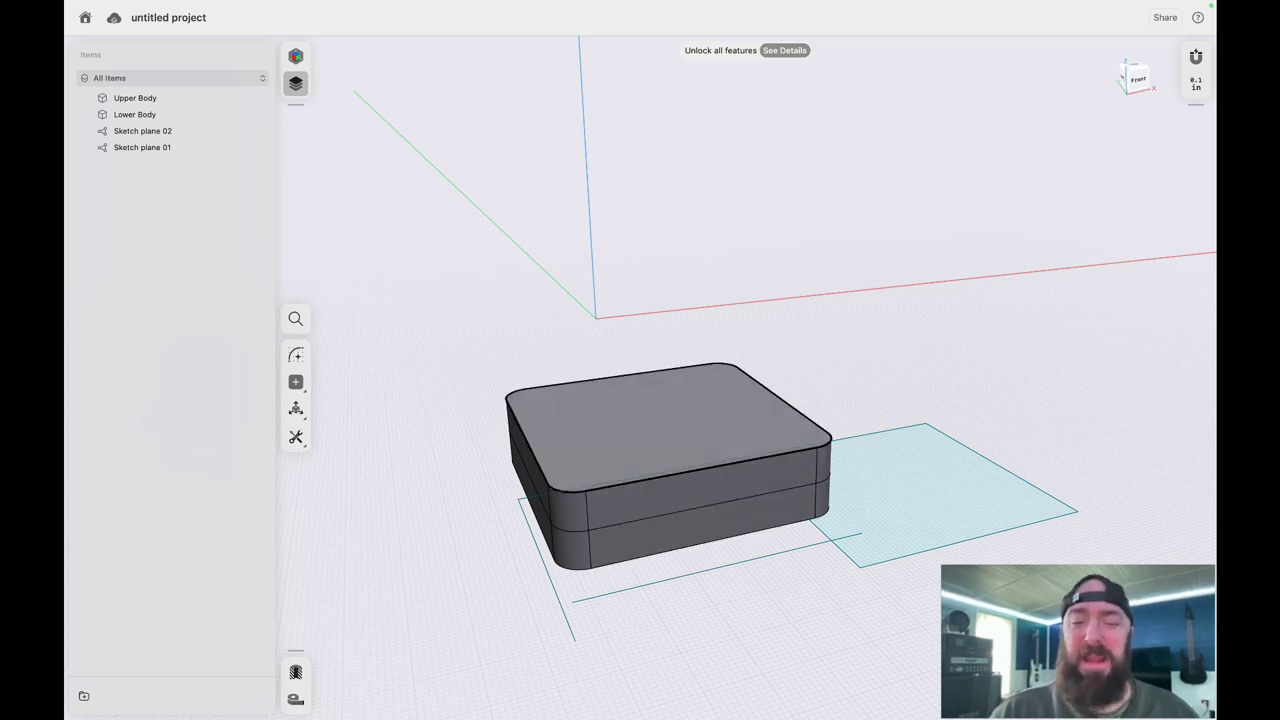
pyautogui.click(607, 456)
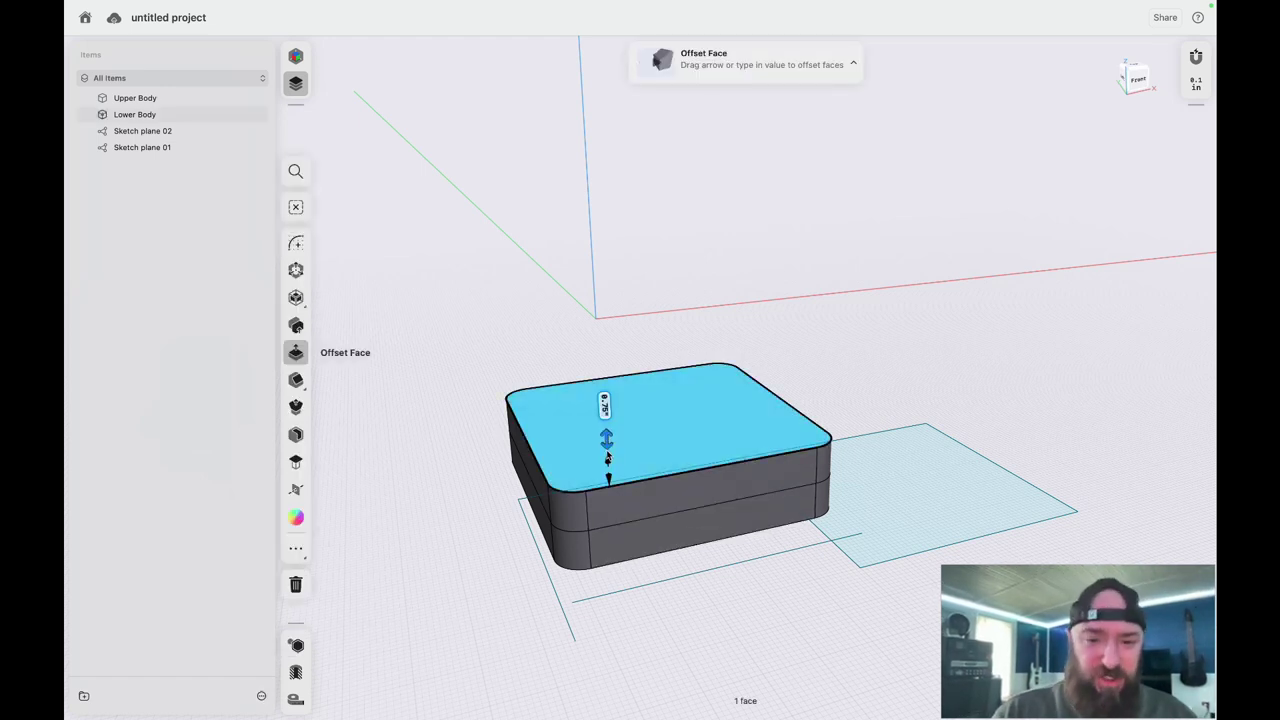
pyautogui.click(575, 548)
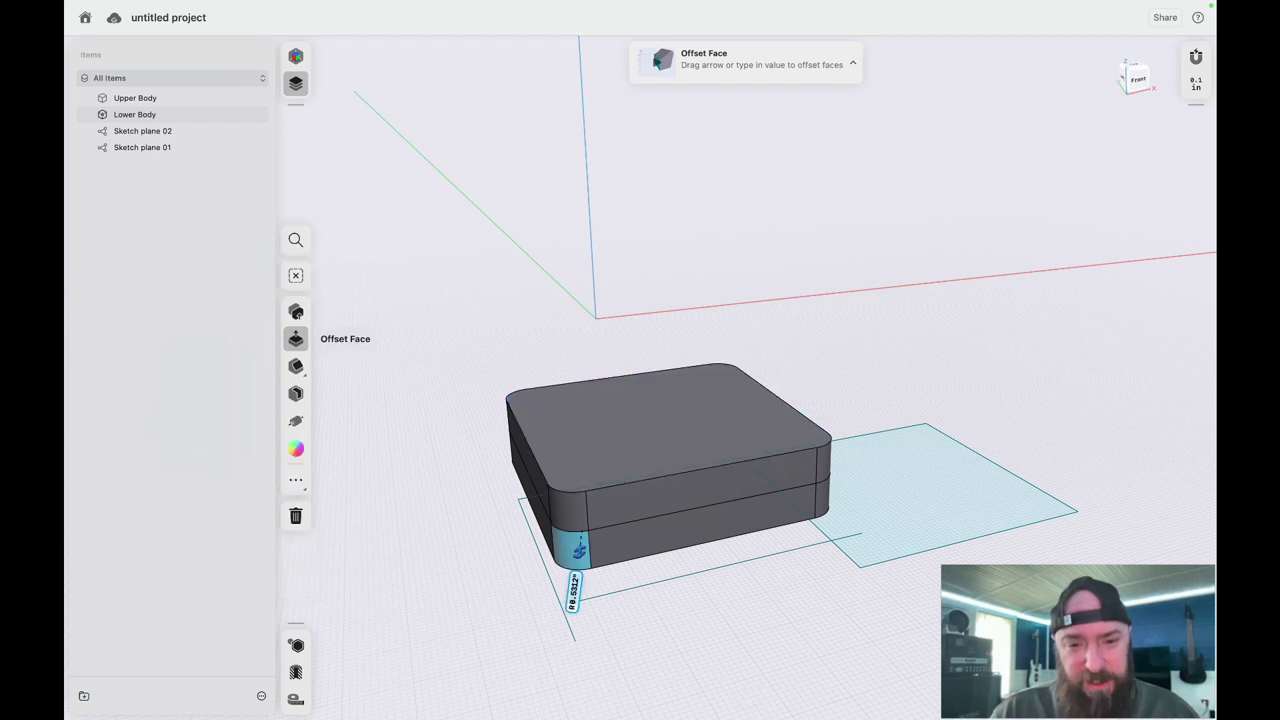
pyautogui.click(622, 537)
pyautogui.click(645, 460)
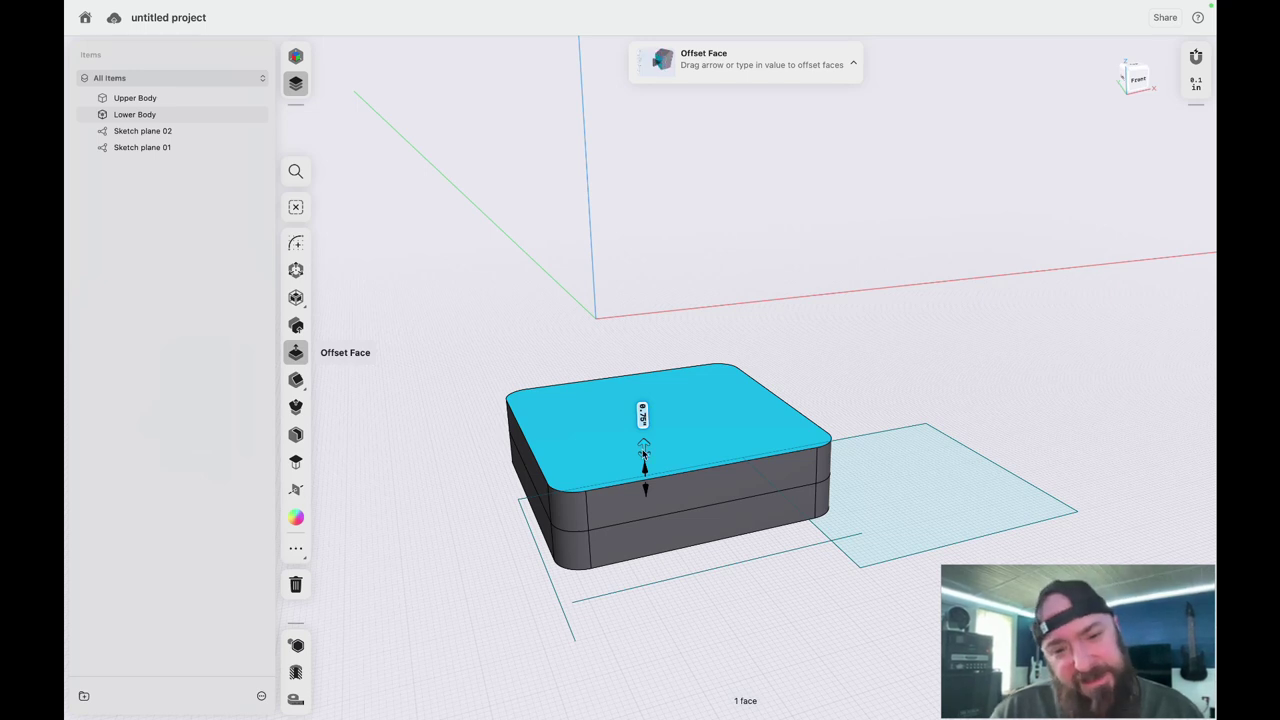
pyautogui.moveTo(644, 453); pyautogui.dragTo(644, 478)
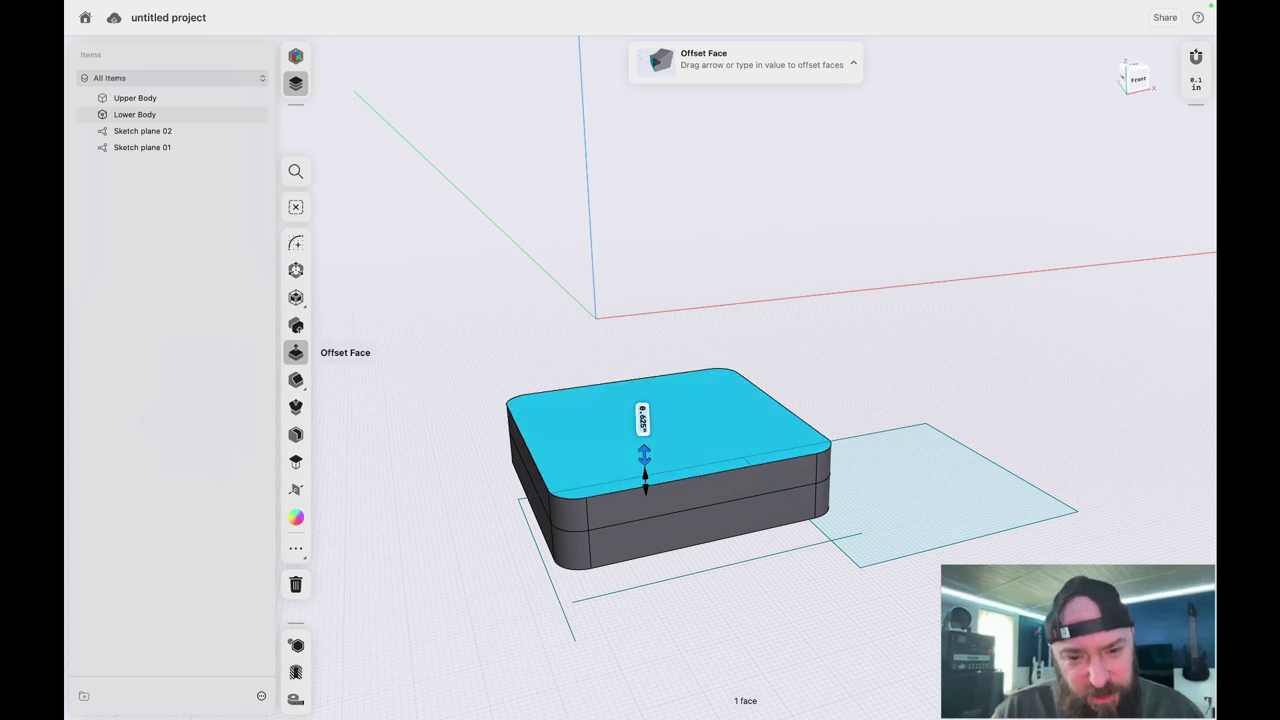
# - Set the Upper Body's thickness to 0.65 in by offsetting its top face
pyautogui.click(642, 419)
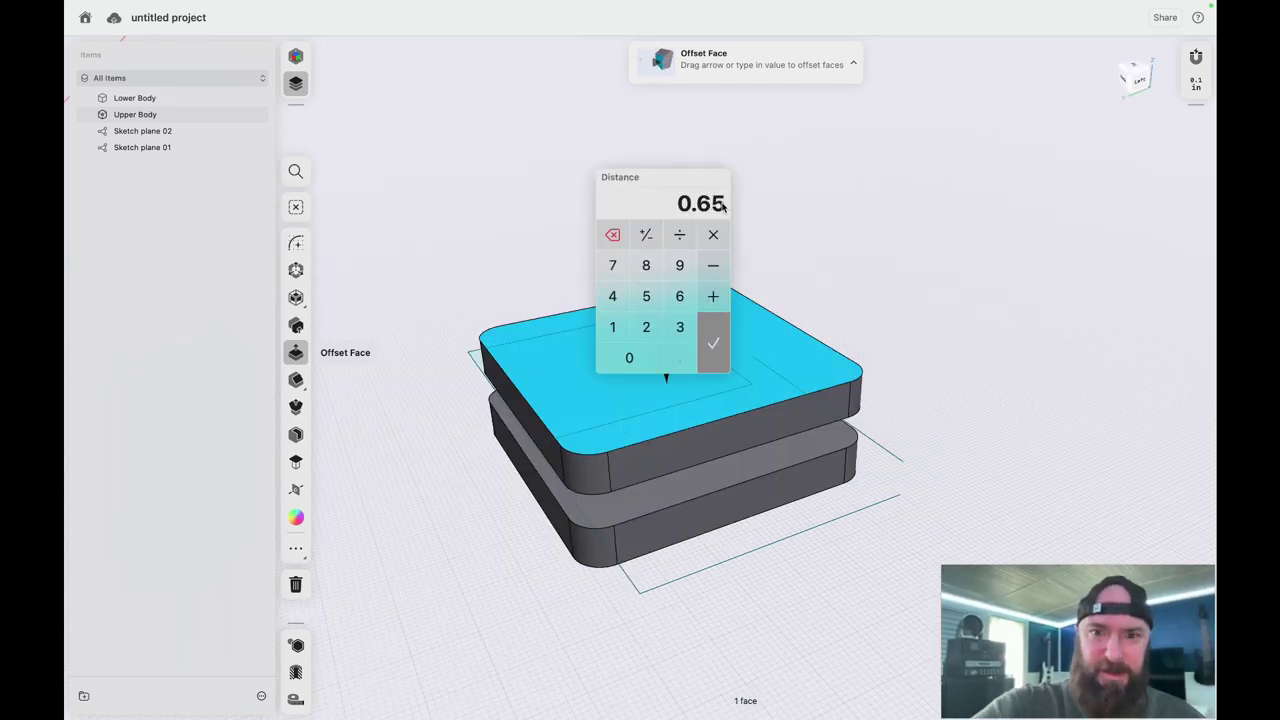
pyautogui.press('Return')
pyautogui.scroll(-5, 705, 563)
pyautogui.scroll(3, 705, 563)
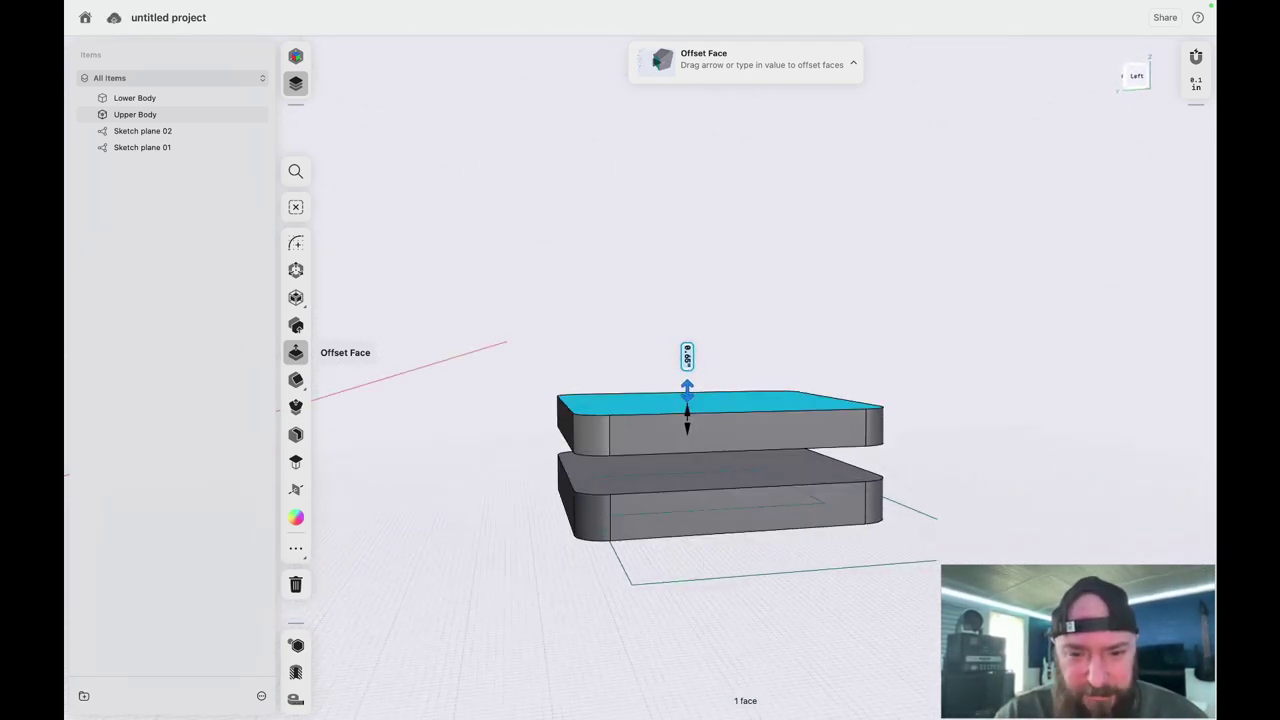
pyautogui.scroll(5, 717, 597)
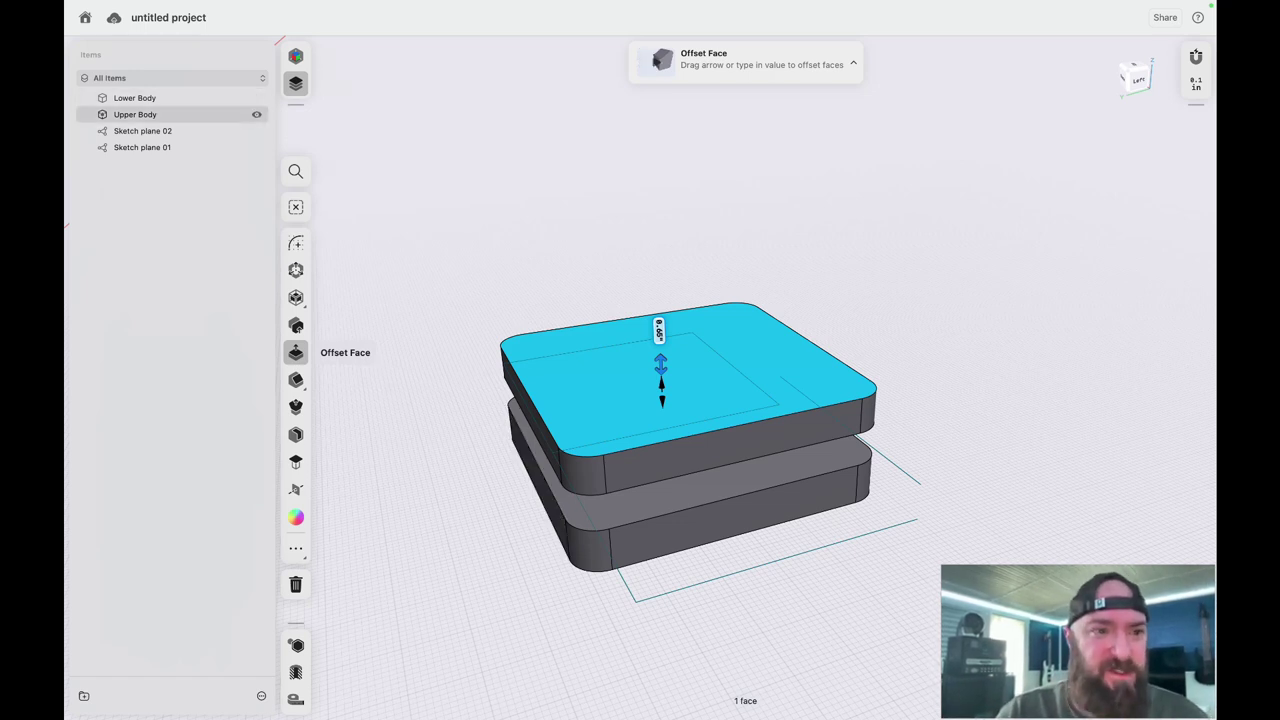
# - Mirror the Upper Body about its own top face, keeping the original
pyautogui.click(150, 115)
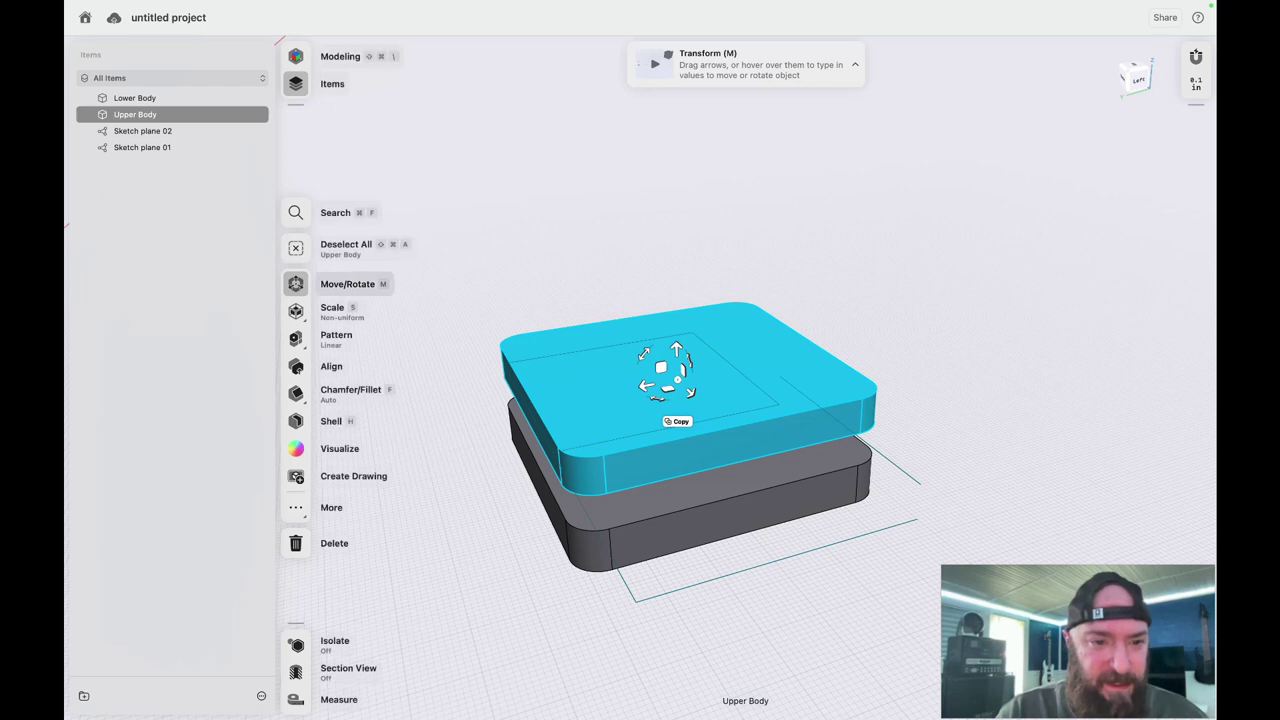
pyautogui.click(296, 507)
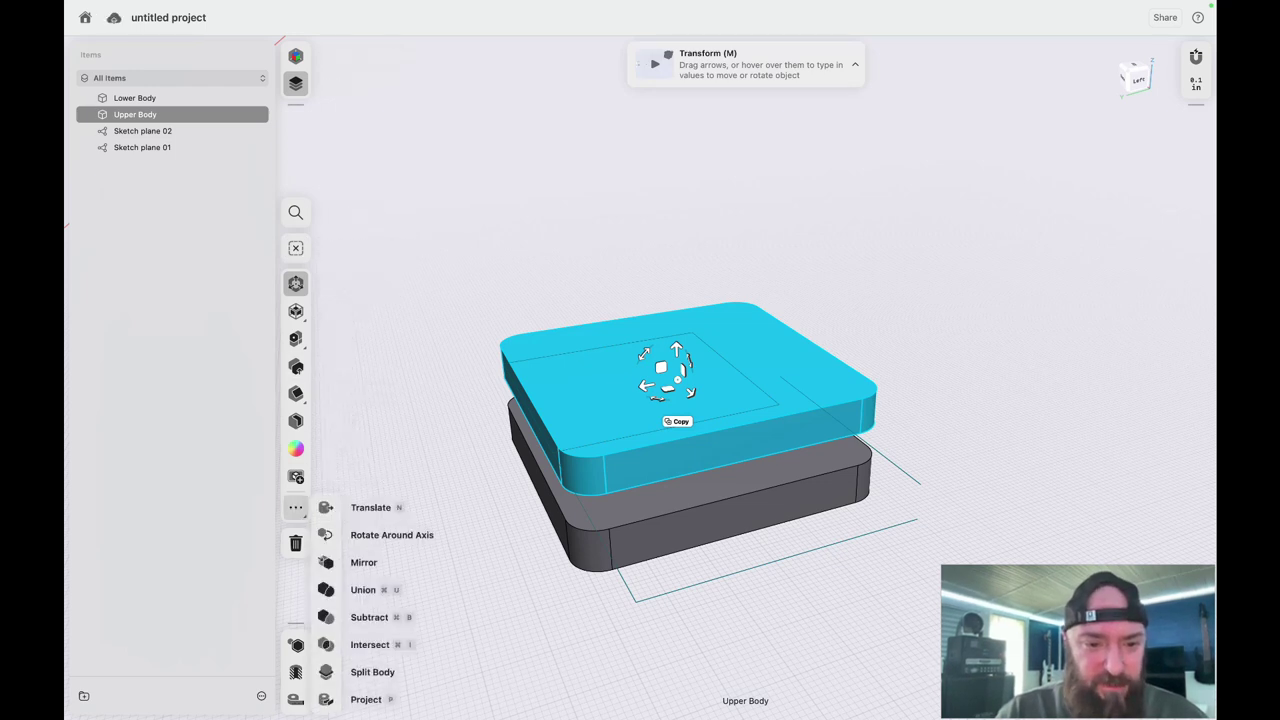
pyautogui.click(345, 562)
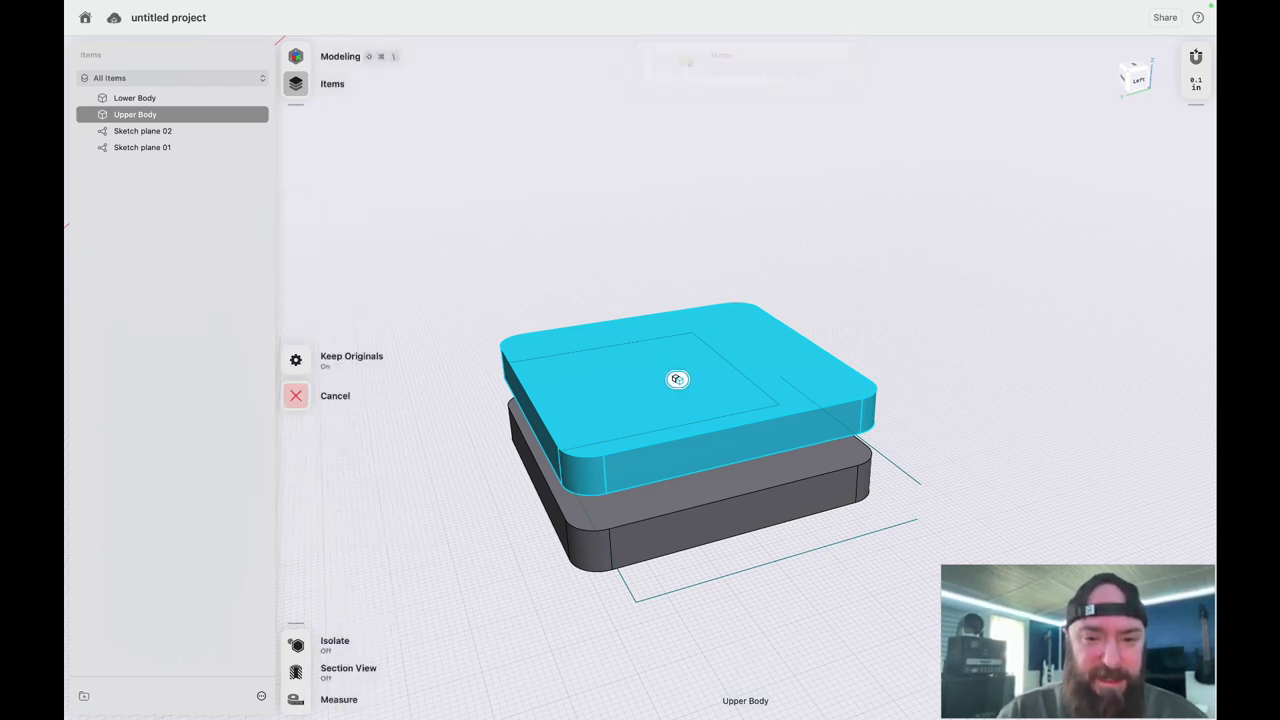
pyautogui.click(626, 369)
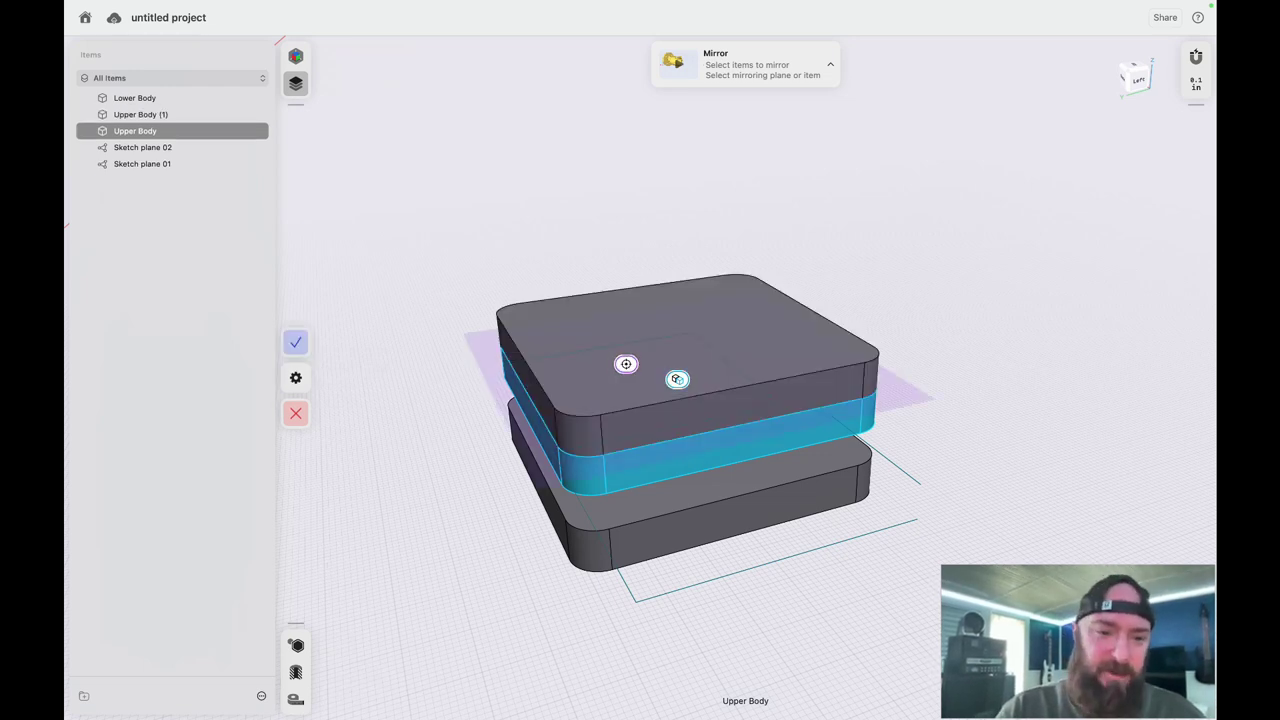
pyautogui.click(295, 342)
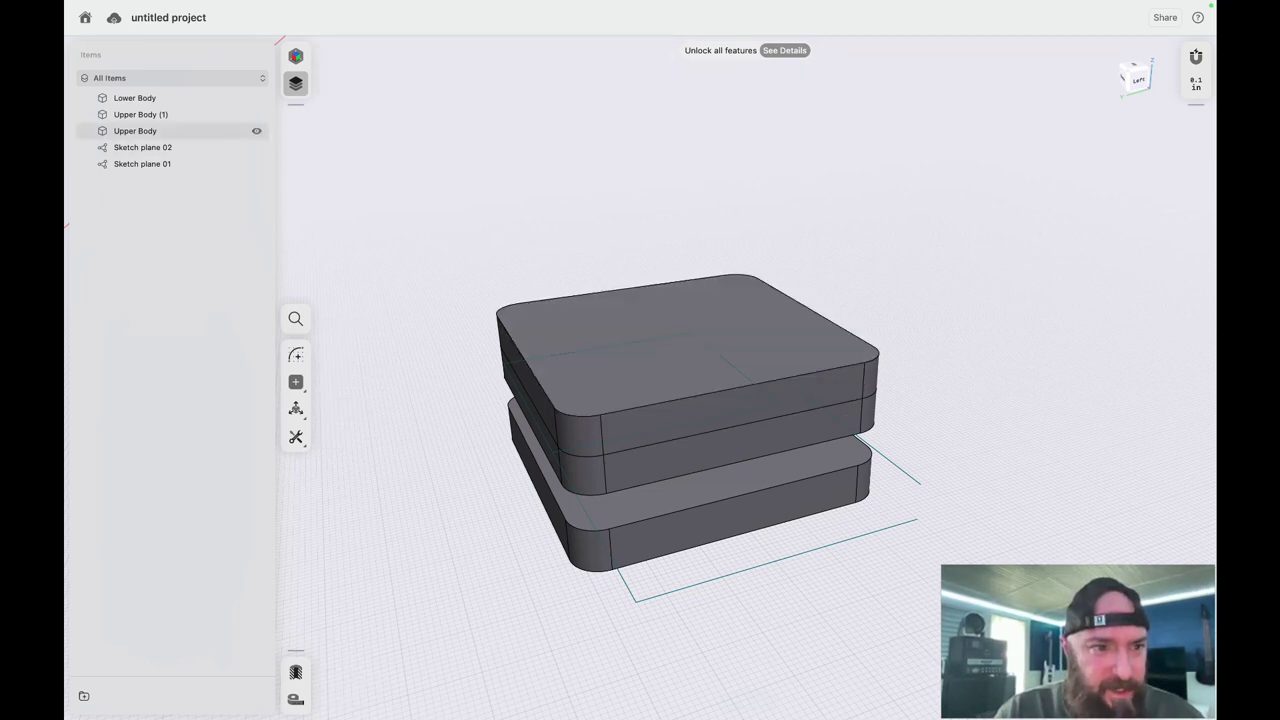
# - Rename the mirrored copy of the Upper Body as Cutaway
pyautogui.click(186, 116)
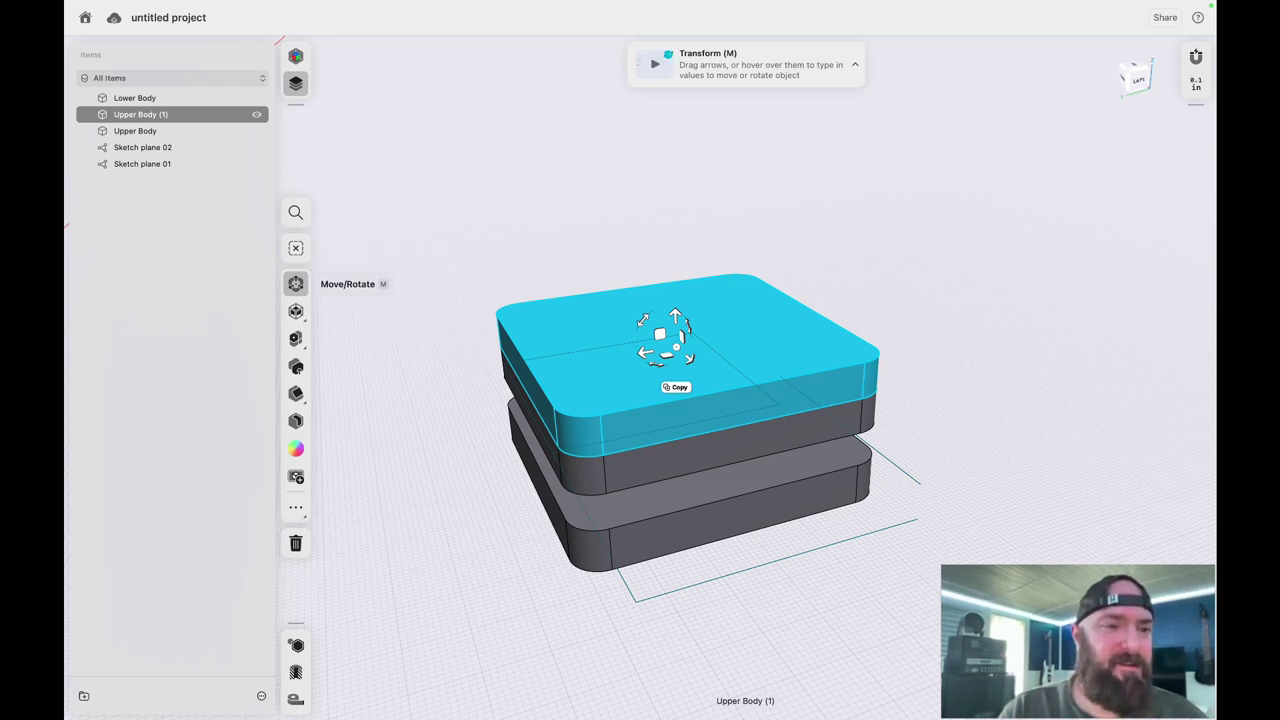
pyautogui.doubleClick(137, 116)
pyautogui.write('Cutaway')
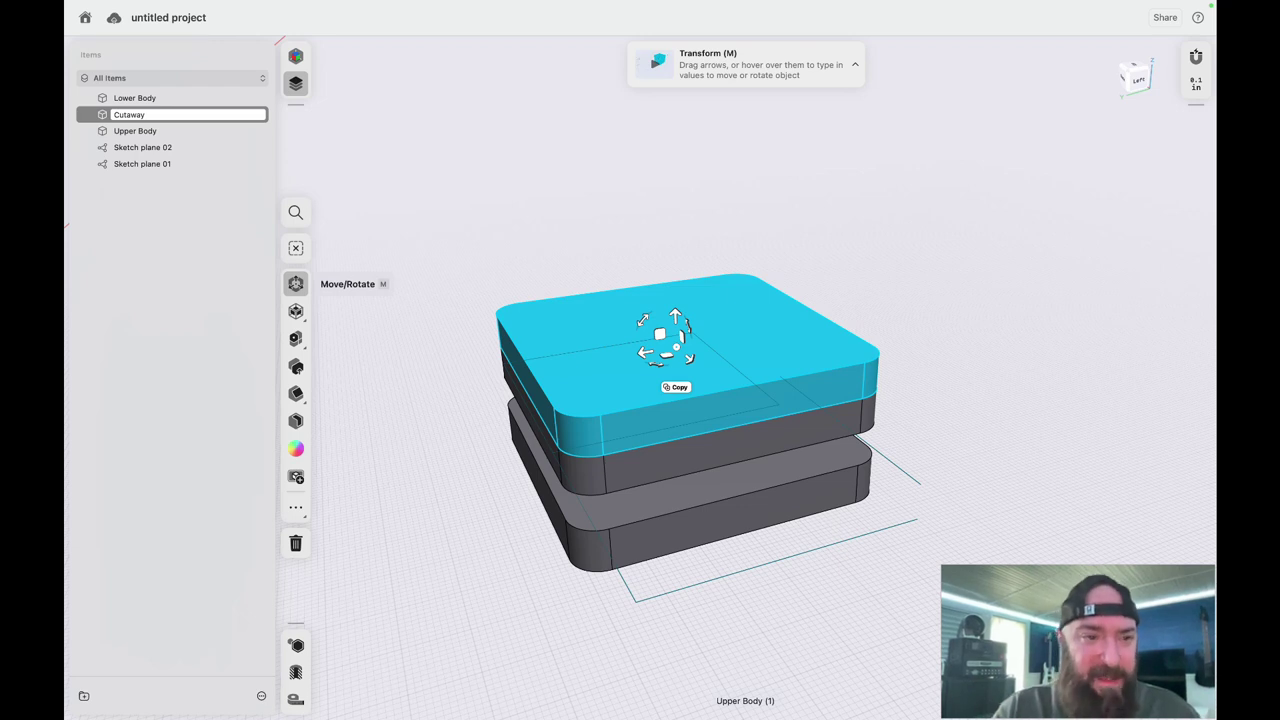
pyautogui.press('Return')
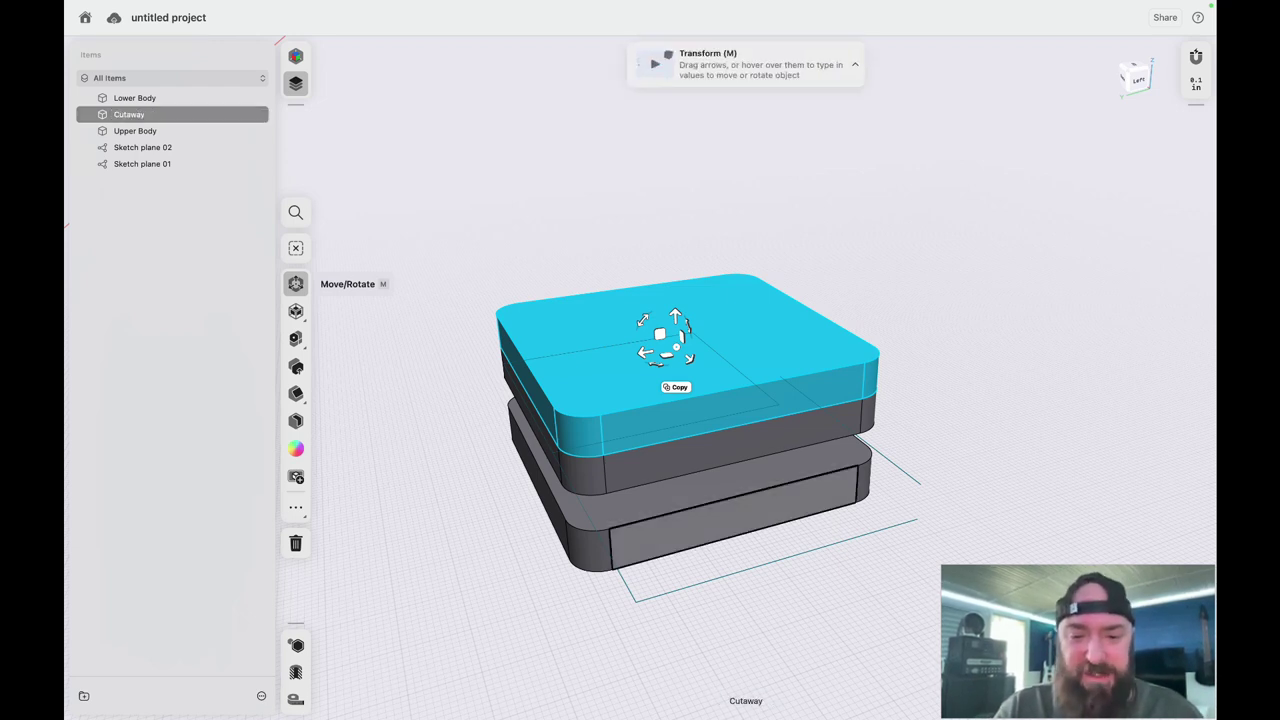
# - Examine the stack of Cutaway, Upper Body and Lower Body from several sides and from above
pyautogui.moveTo(775, 660); pyautogui.dragTo(706, 597, button='right')
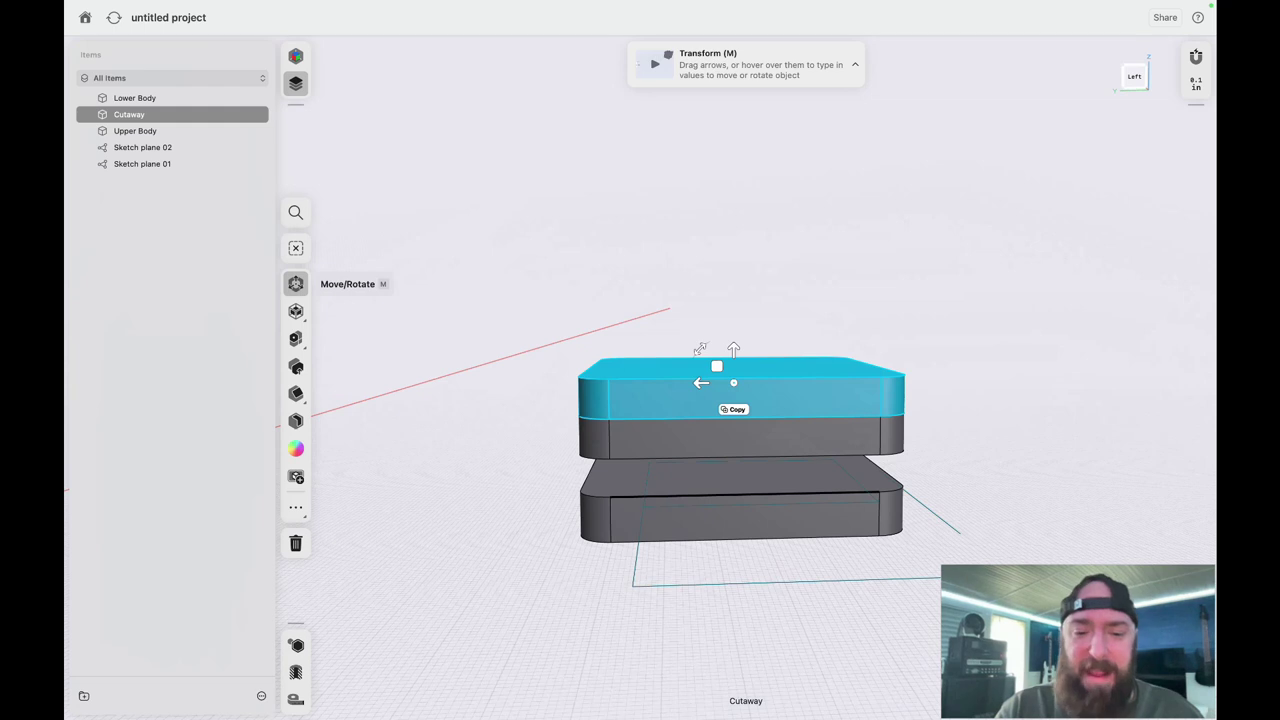
pyautogui.moveTo(908, 583); pyautogui.dragTo(768, 545, button='right')
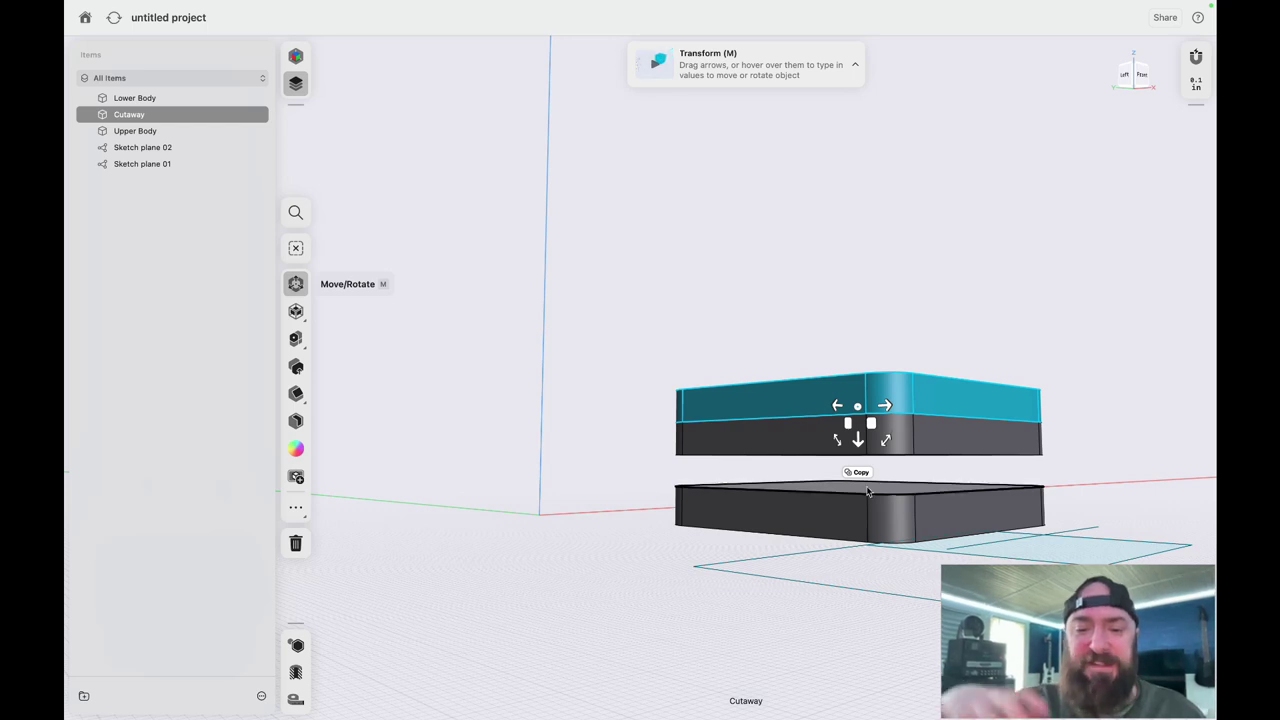
pyautogui.moveTo(690, 535); pyautogui.dragTo(697, 601, button='right')
pyautogui.hscroll(10, 697, 600)
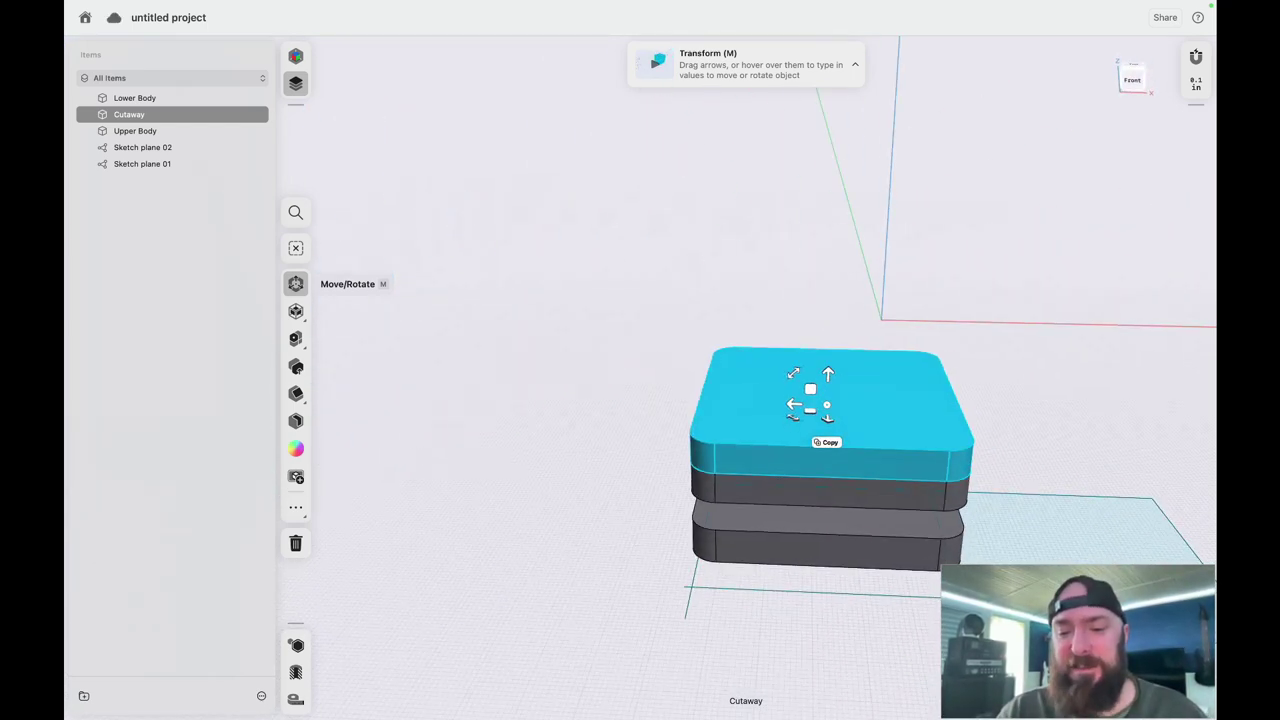
pyautogui.hscroll(5, 809, 582)
pyautogui.hscroll(-8, 809, 582)
pyautogui.hscroll(-5, 810, 582)
pyautogui.scroll(3, 810, 582)
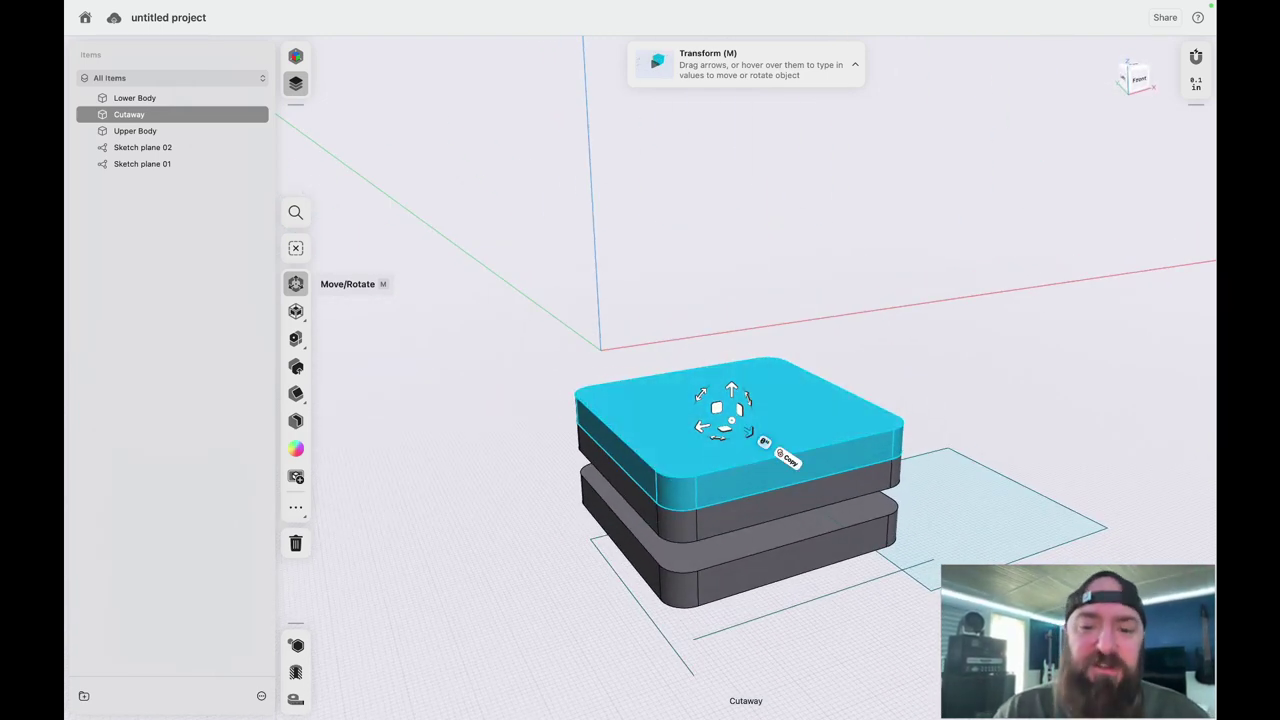
pyautogui.hscroll(-10, 811, 616)
pyautogui.scroll(4, 811, 616)
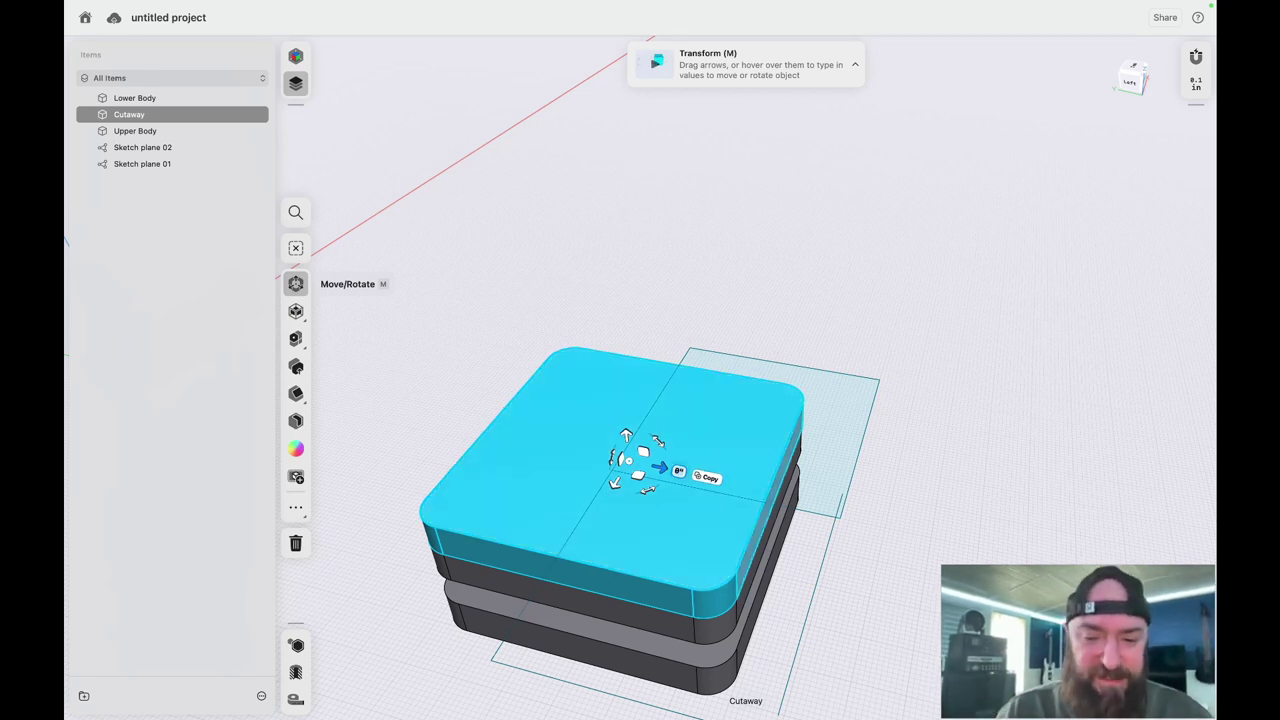
pyautogui.click(296, 312)
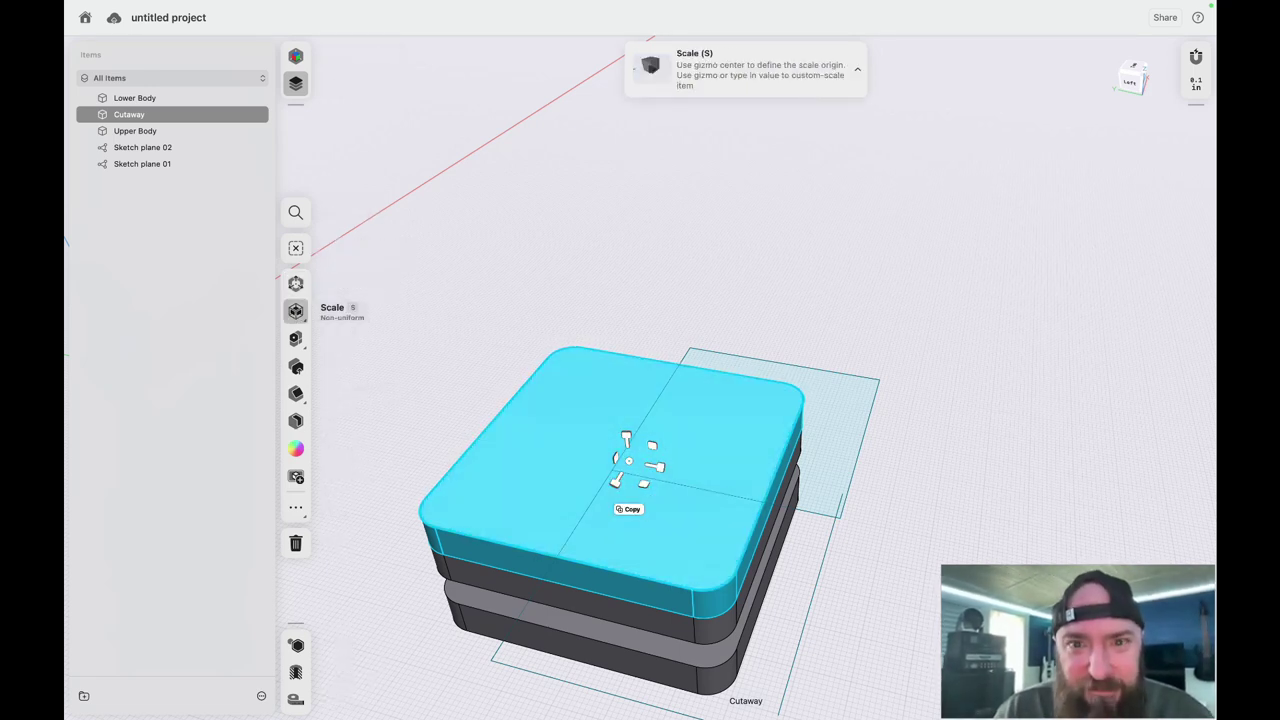
pyautogui.click(626, 438)
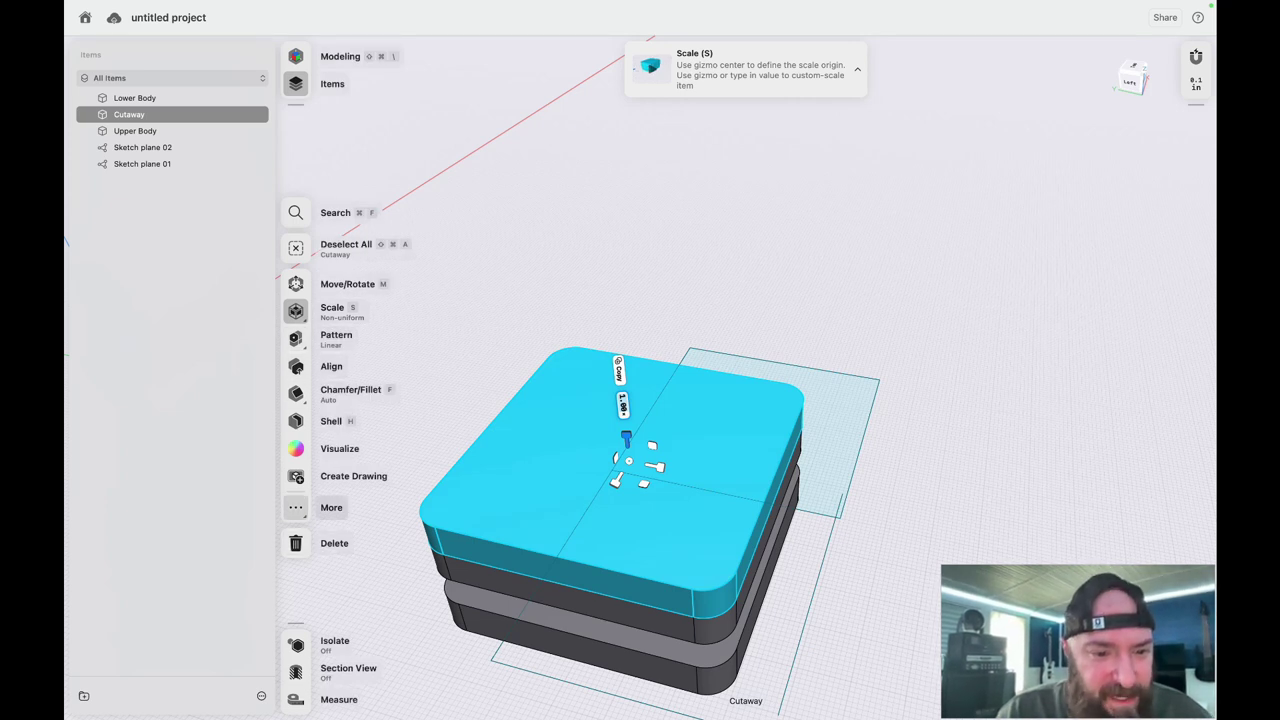
pyautogui.click(529, 470)
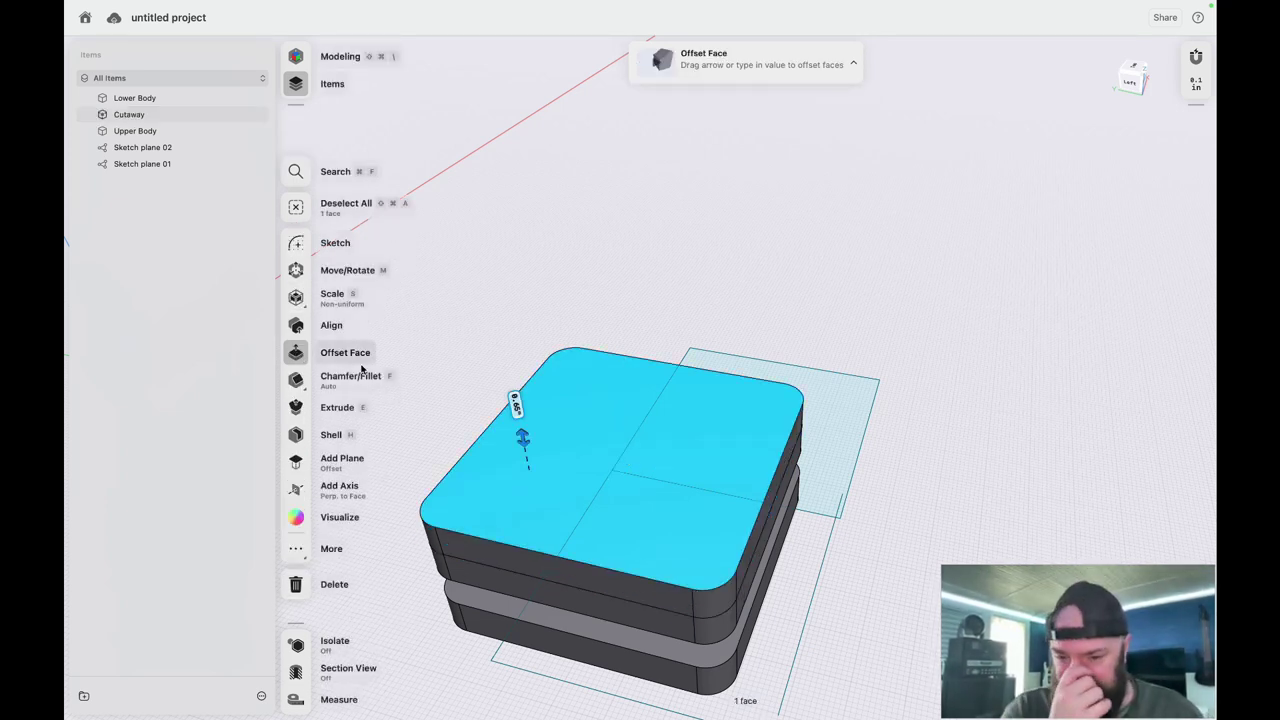
# - Offset one straight side face of the Cutaway body inward, reducing that dimension to about 5.26 in
pyautogui.click(752, 551)
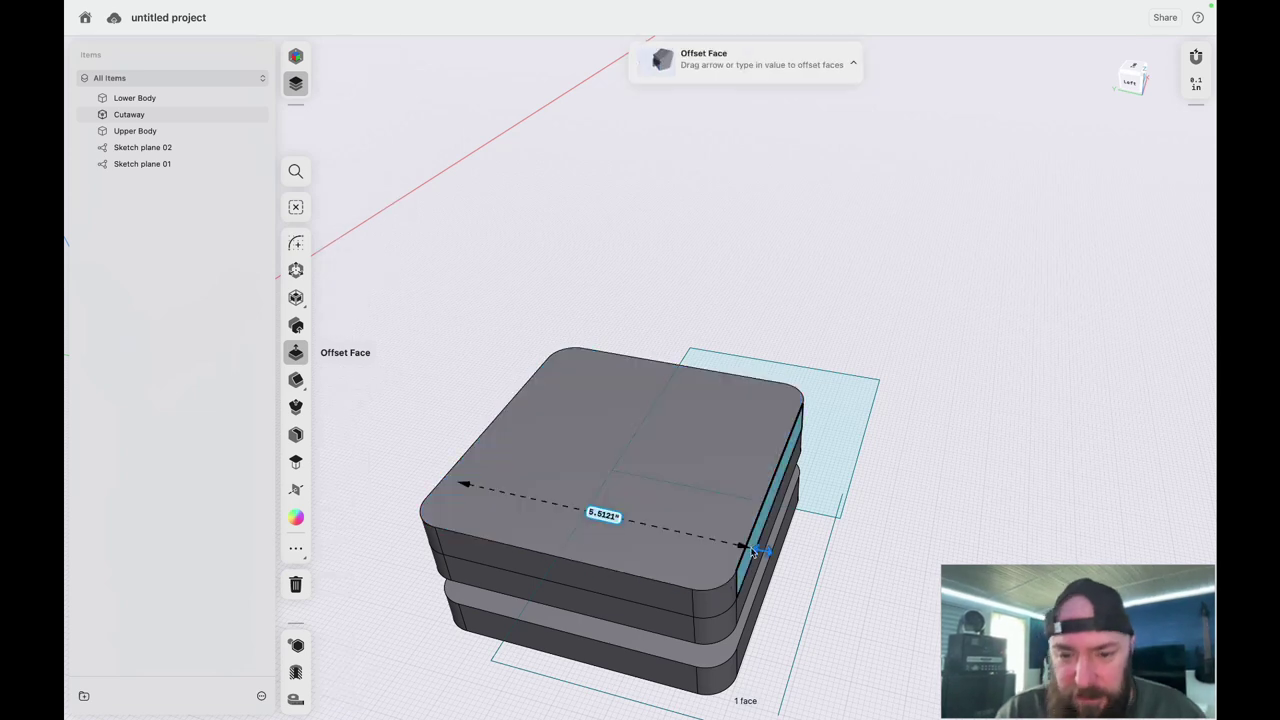
pyautogui.moveTo(880, 602); pyautogui.dragTo(819, 604, button='right')
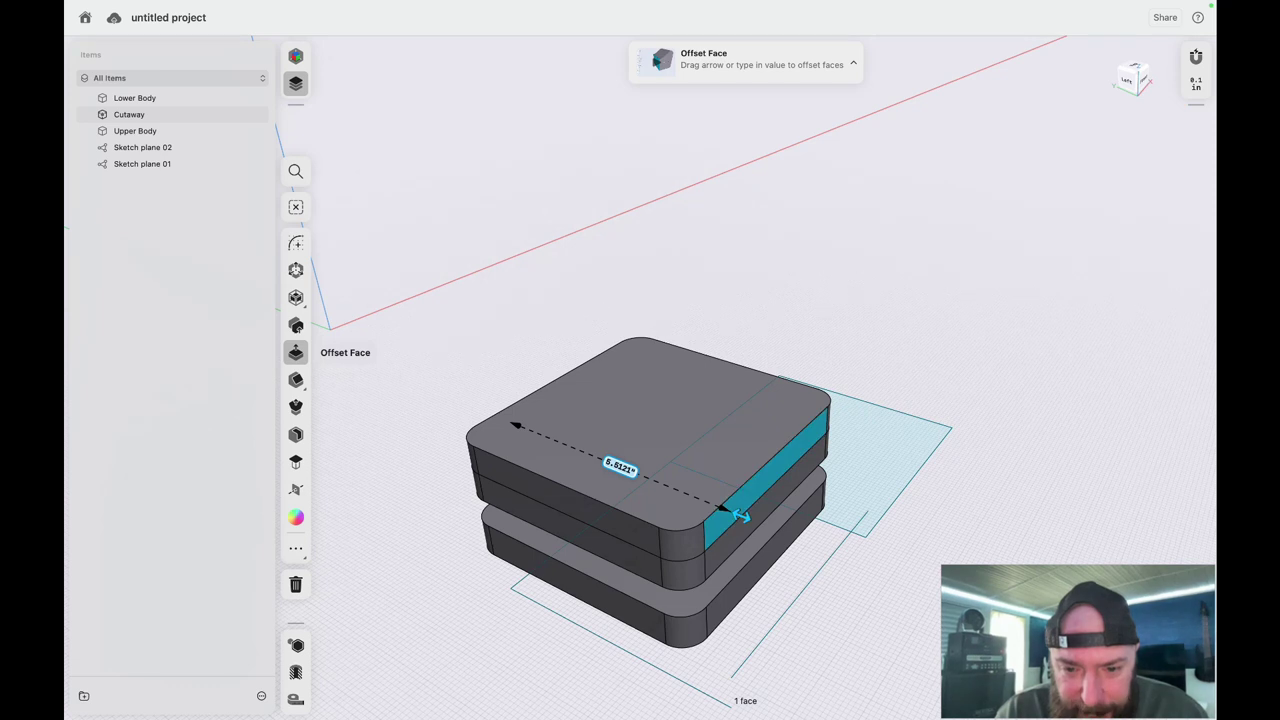
pyautogui.moveTo(740, 515); pyautogui.dragTo(730, 510)
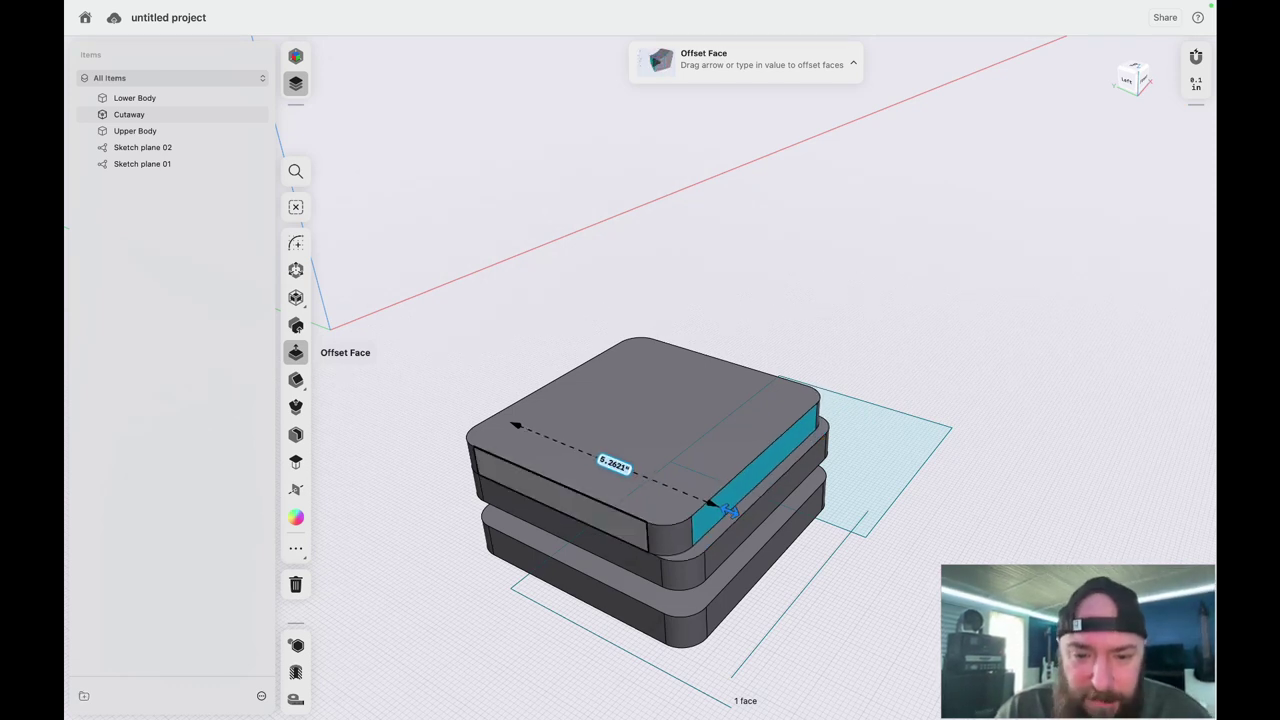
pyautogui.hscroll(10, 543, 616)
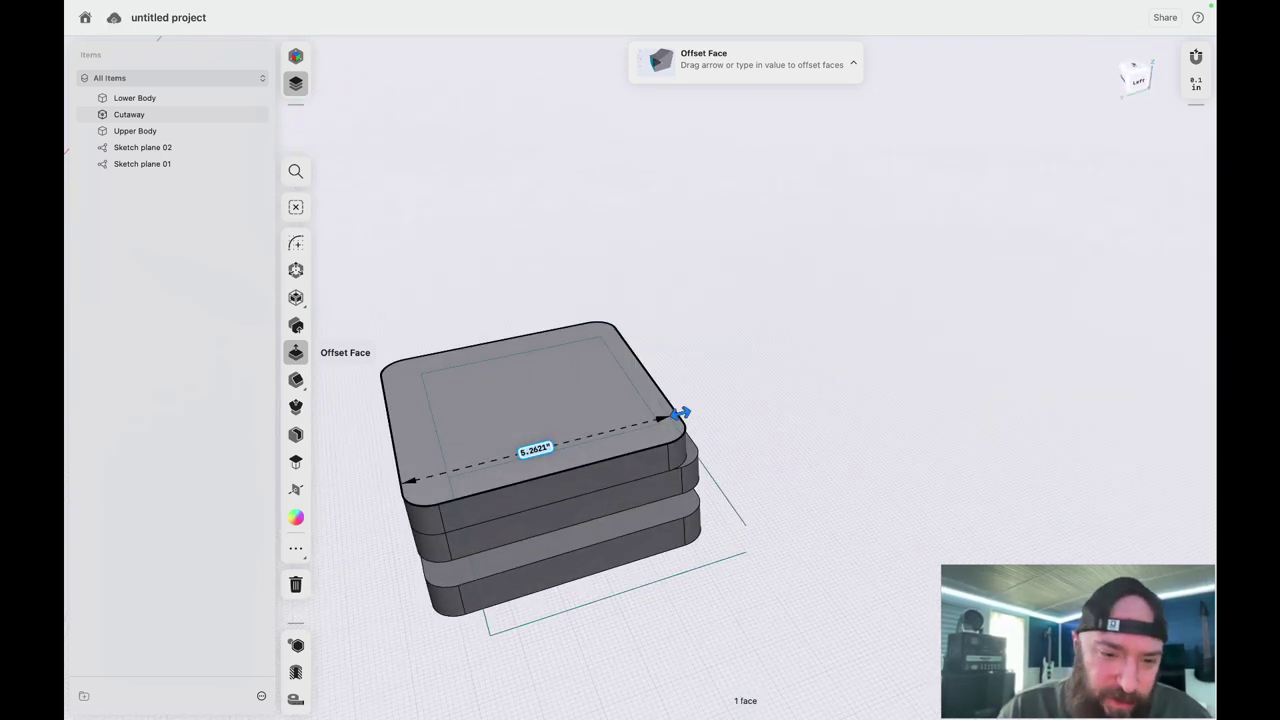
# - Offset the opposite straight side face of the Cutaway body inward, reducing that dimension to about 5.07 in
pyautogui.hscroll(-10, 366, 564)
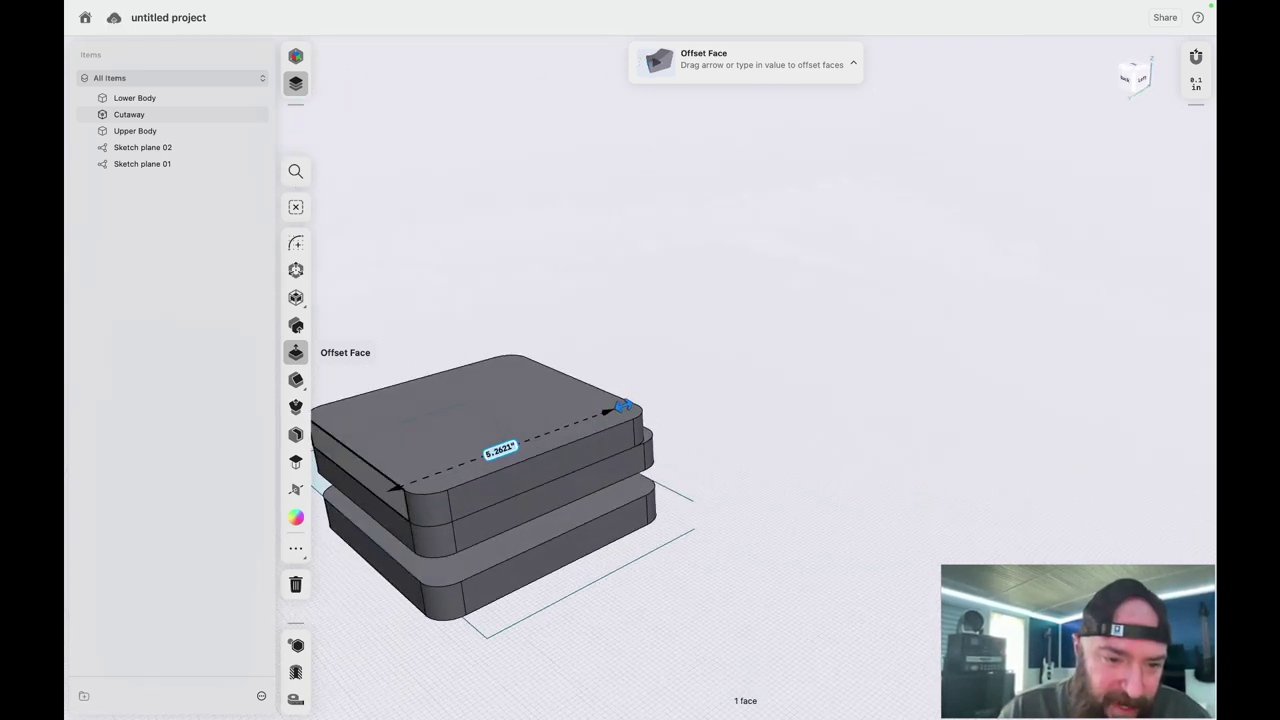
pyautogui.click(358, 472)
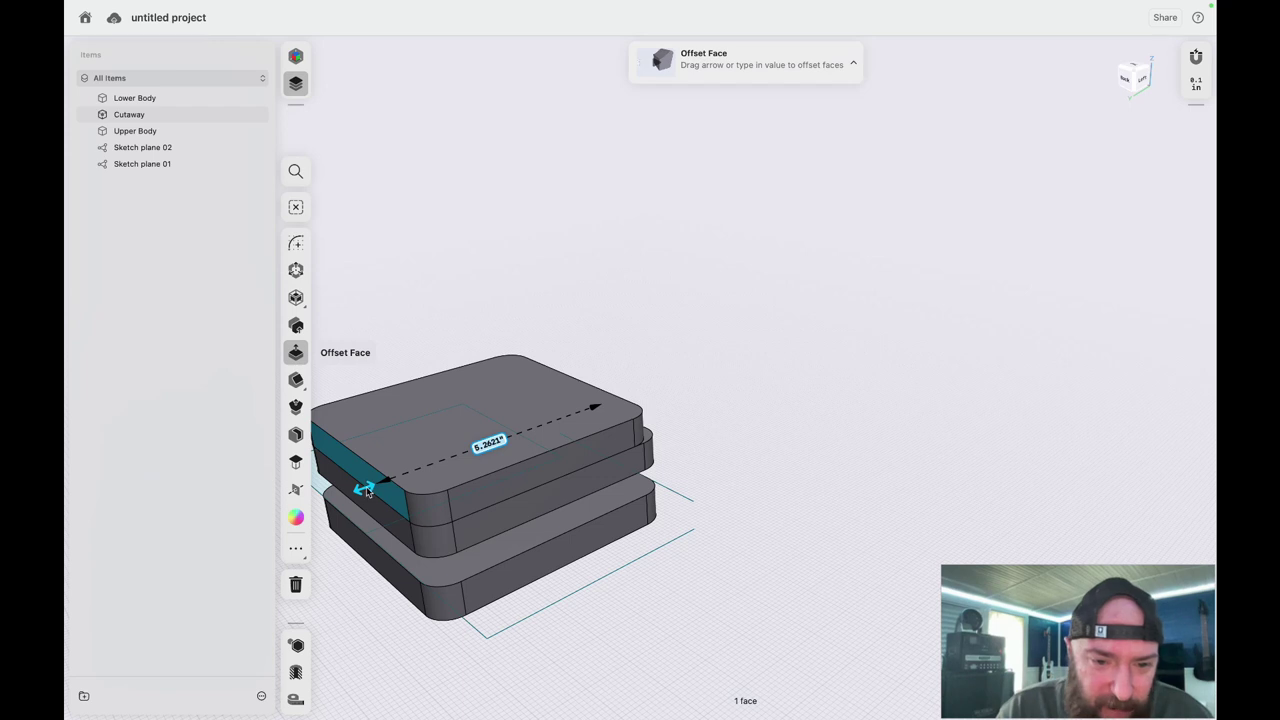
pyautogui.moveTo(363, 487); pyautogui.dragTo(373, 484)
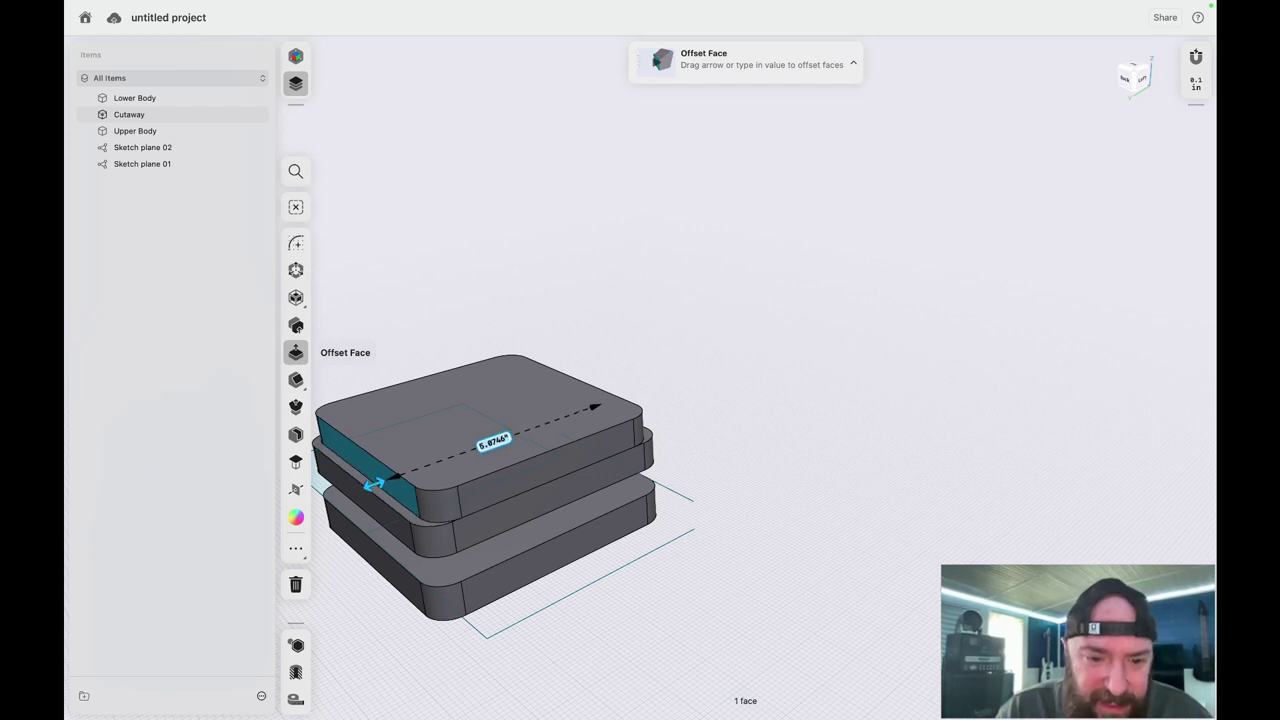
pyautogui.hscroll(10, 714, 528)
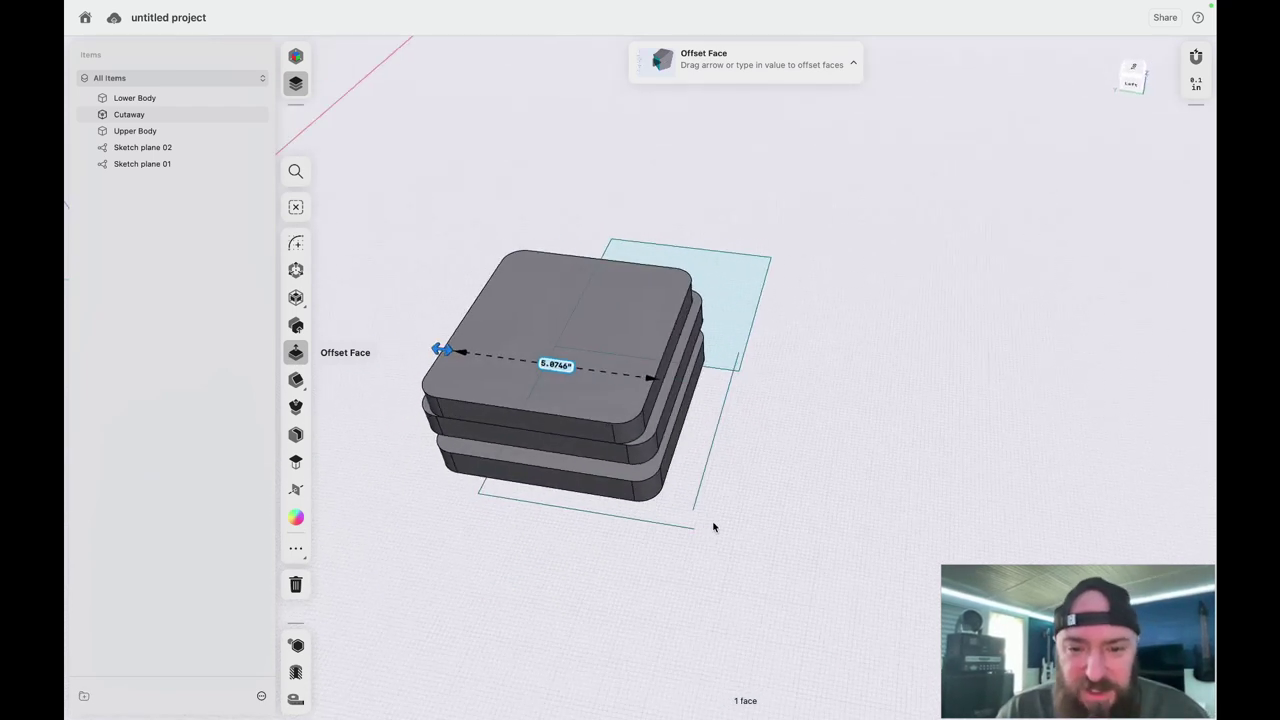
pyautogui.hscroll(-10, 714, 527)
pyautogui.hscroll(6, 714, 527)
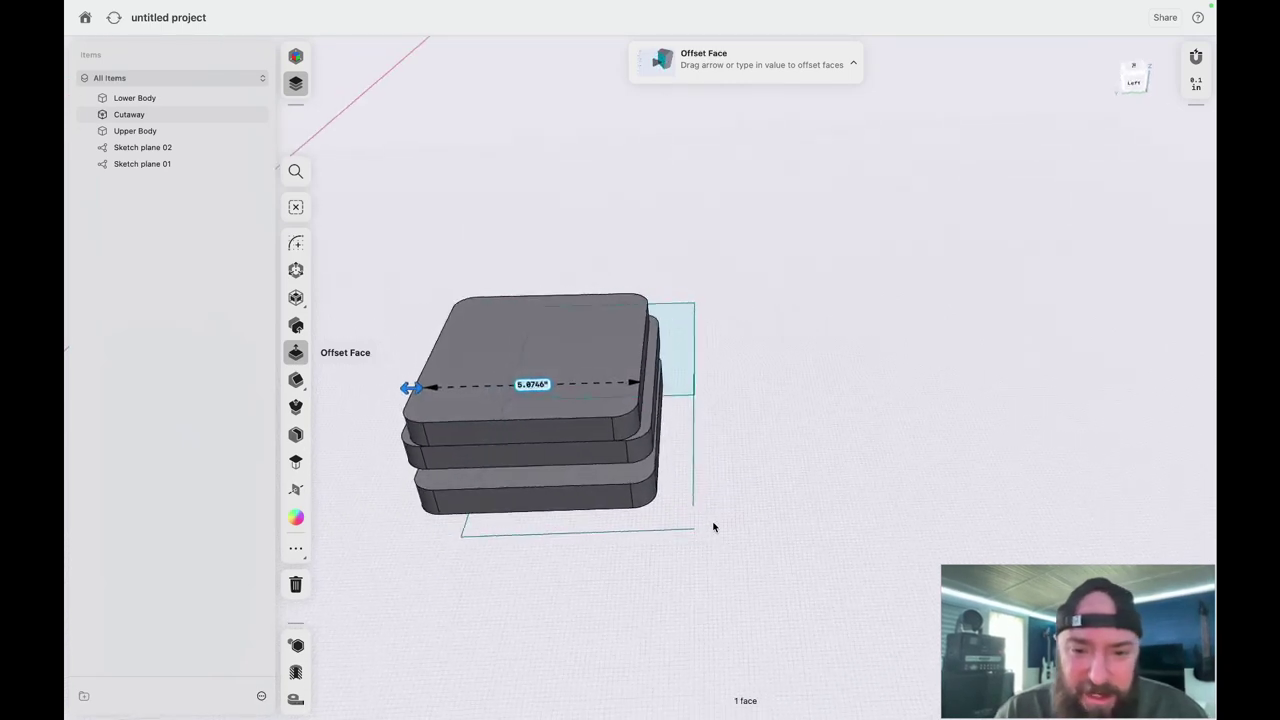
pyautogui.hscroll(-5, 714, 527)
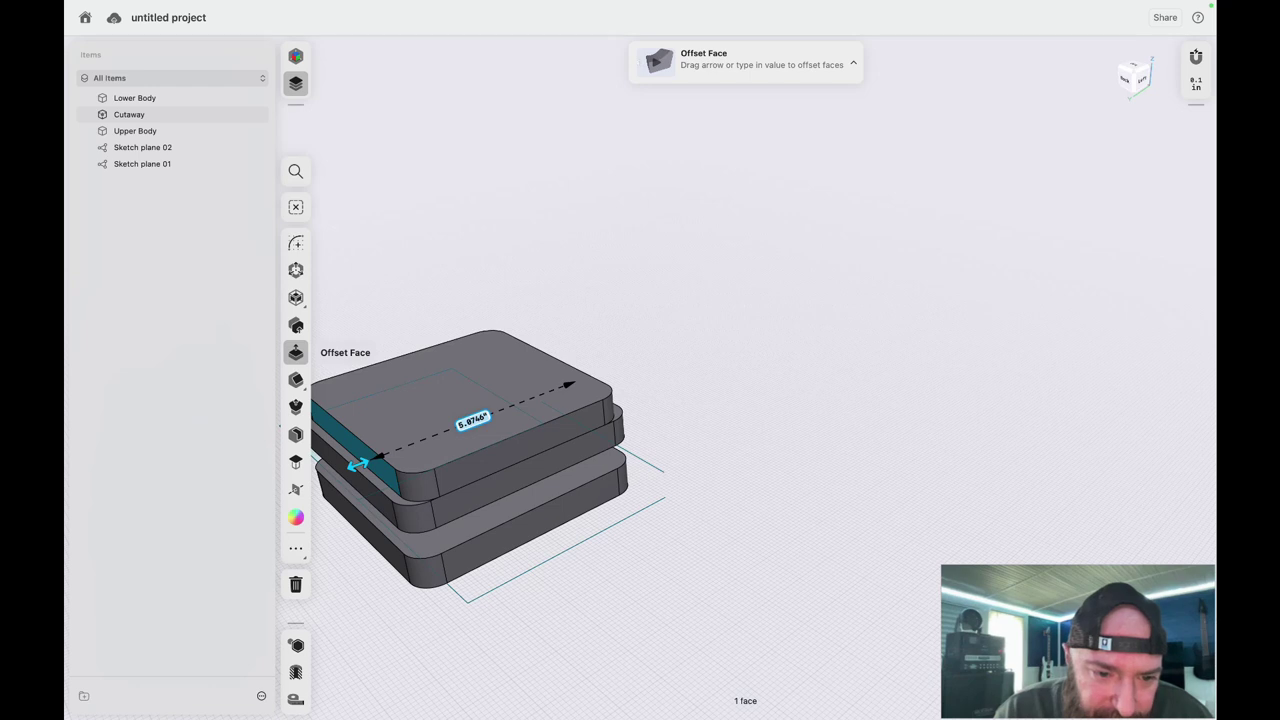
pyautogui.moveTo(360, 462); pyautogui.dragTo(369, 460)
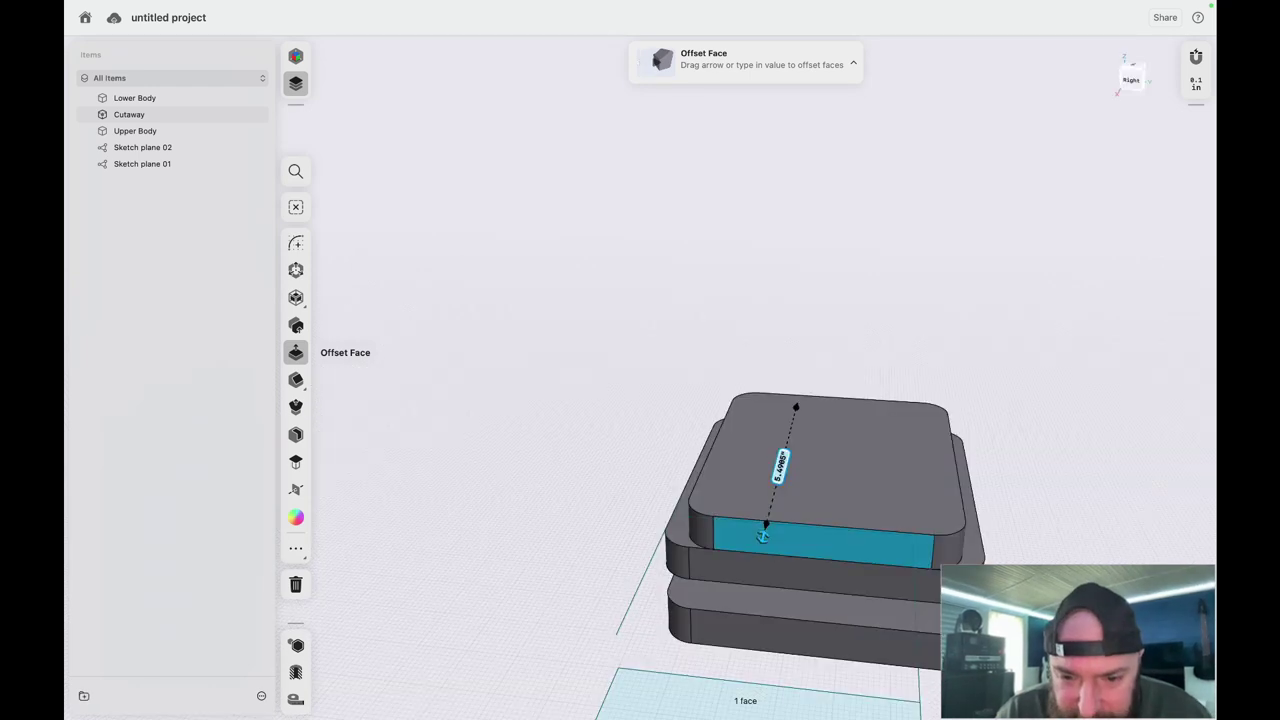
# - Offset the other two opposite side faces of the Cutaway body inward, reducing the distance between them to about 4.80 in
pyautogui.moveTo(763, 536); pyautogui.dragTo(765, 527)
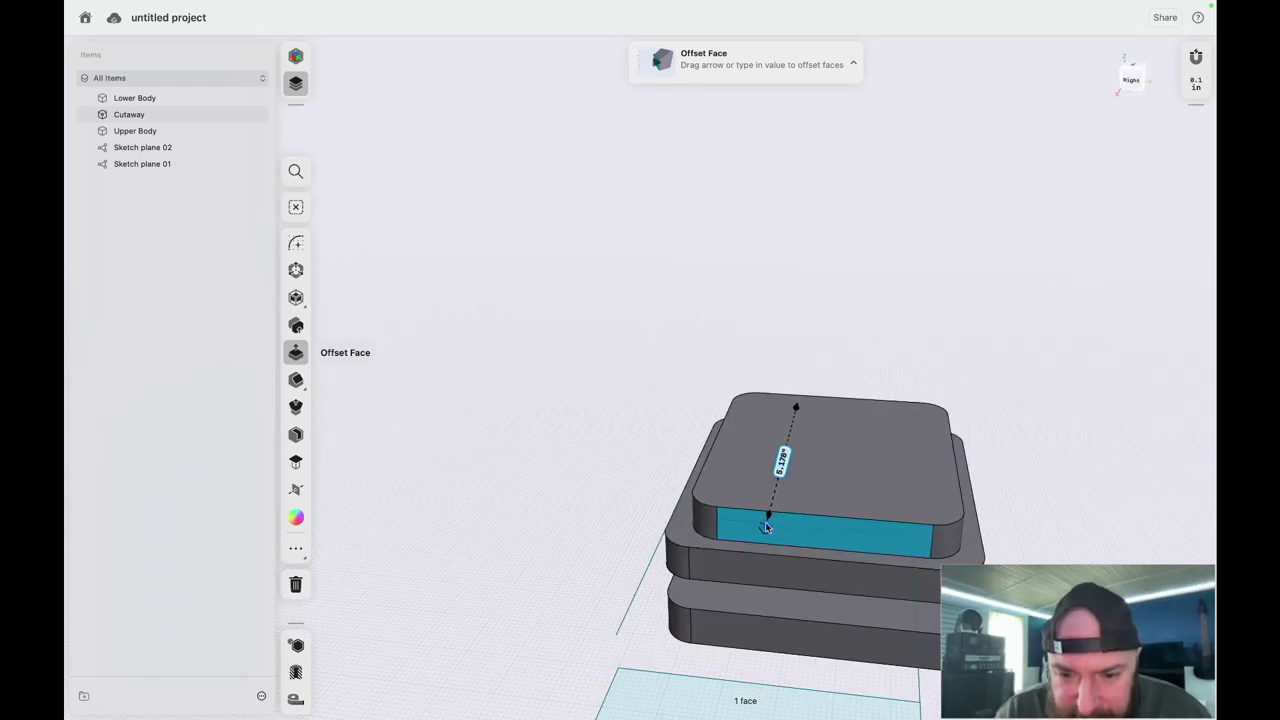
pyautogui.hscroll(10, 694, 584)
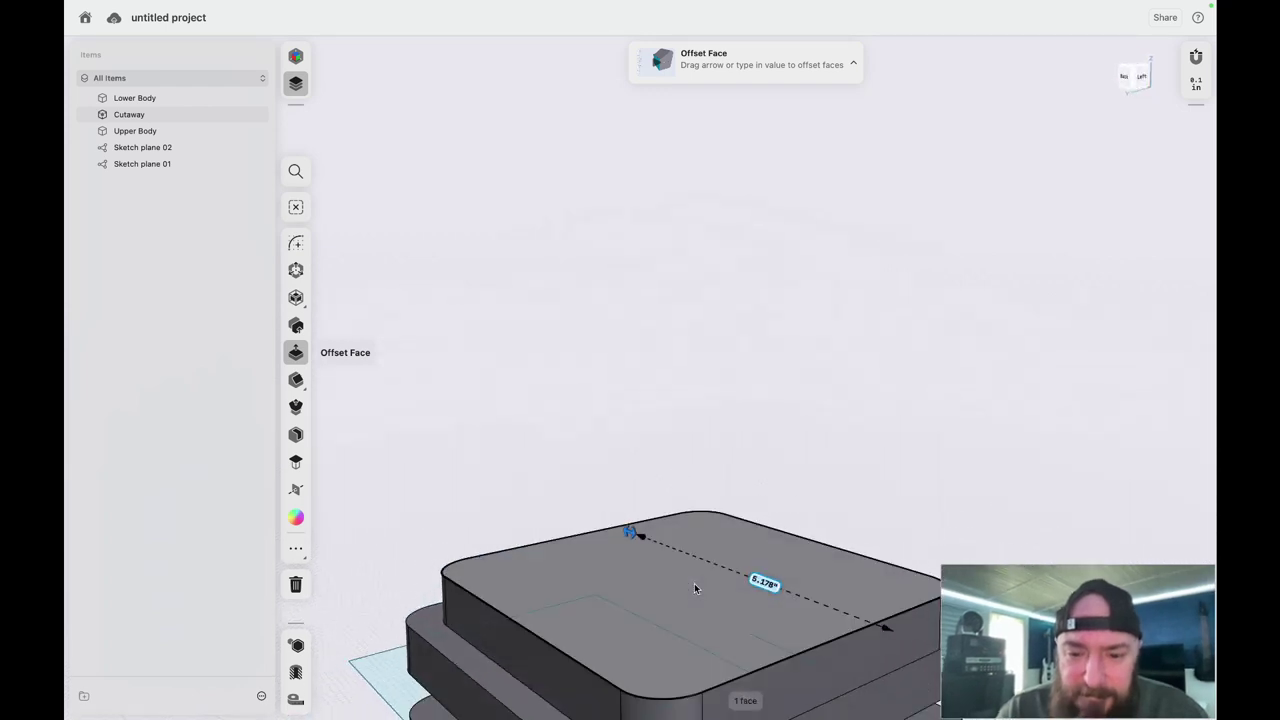
pyautogui.scroll(-2, 695, 588)
pyautogui.scroll(-5, 695, 588)
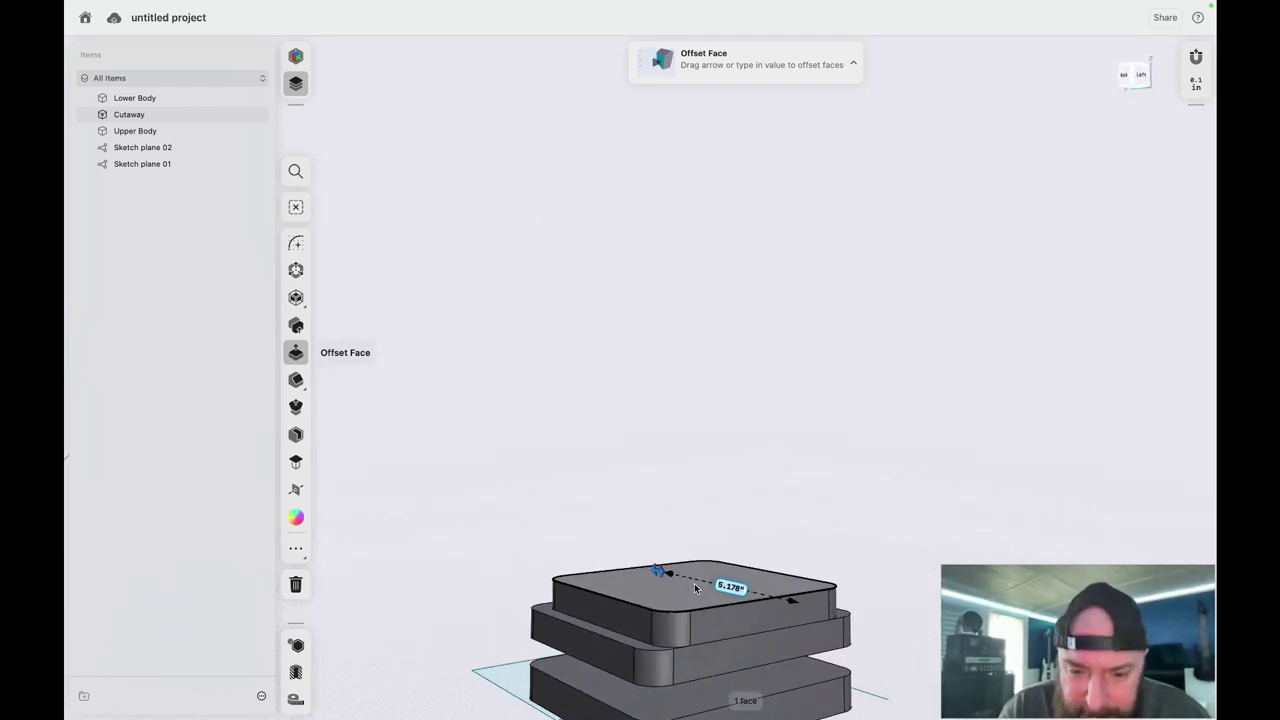
pyautogui.click(760, 618)
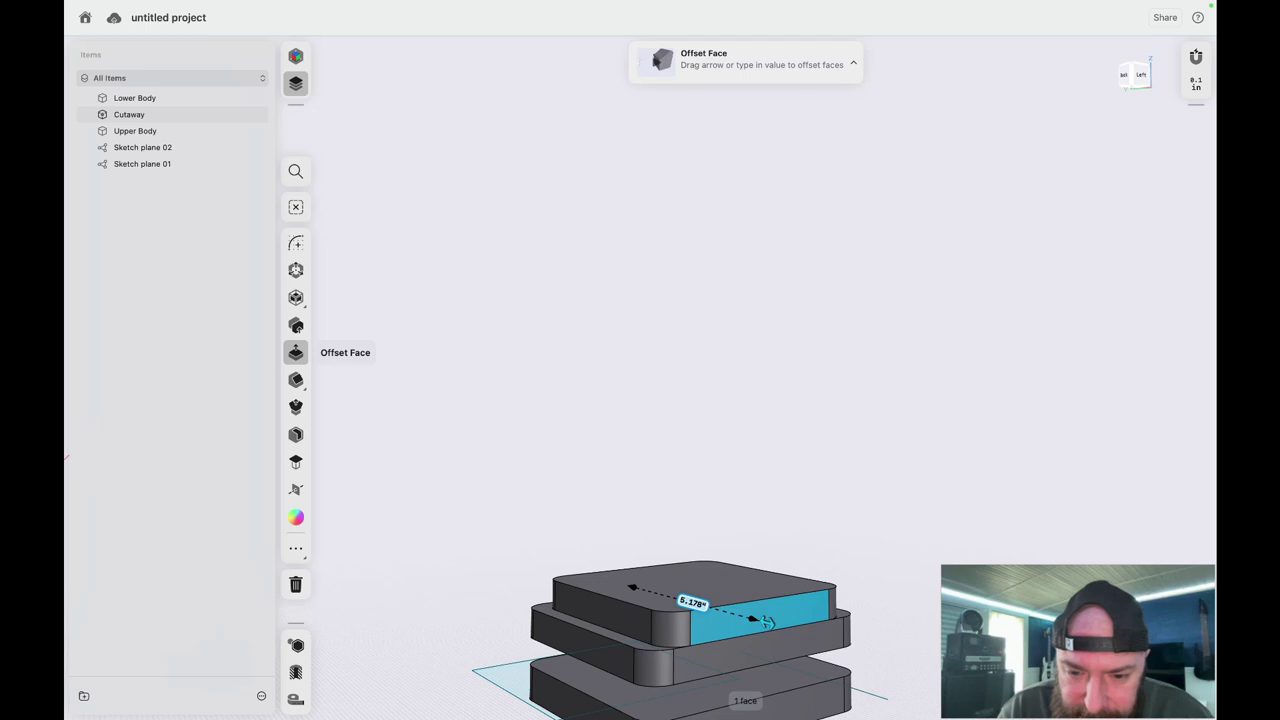
pyautogui.moveTo(767, 623); pyautogui.dragTo(756, 620)
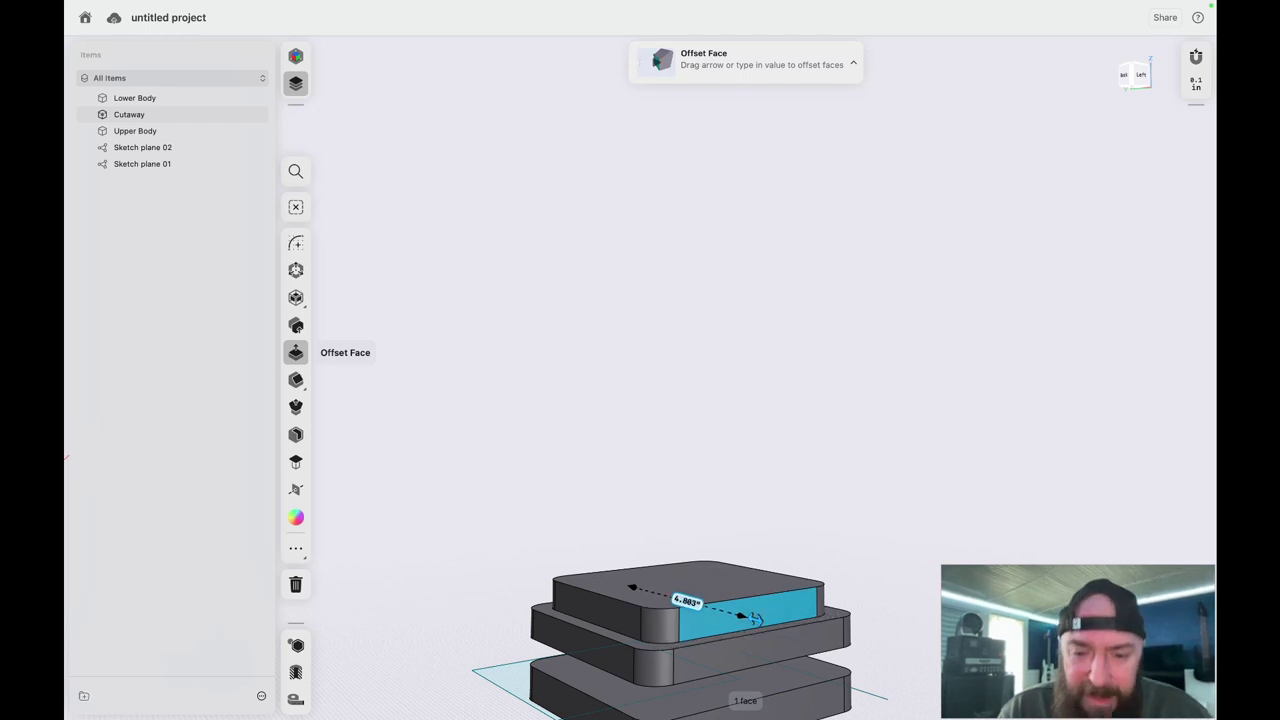
# - Examine the reduced Cutaway on the stack from several sides and above, including the Lower Body's top face
pyautogui.scroll(5, 851, 557)
pyautogui.scroll(-1, 851, 557)
pyautogui.scroll(-5, 851, 557)
pyautogui.scroll(-6, 853, 575)
pyautogui.scroll(-4, 853, 575)
pyautogui.hscroll(6, 853, 575)
pyautogui.scroll(3, 854, 576)
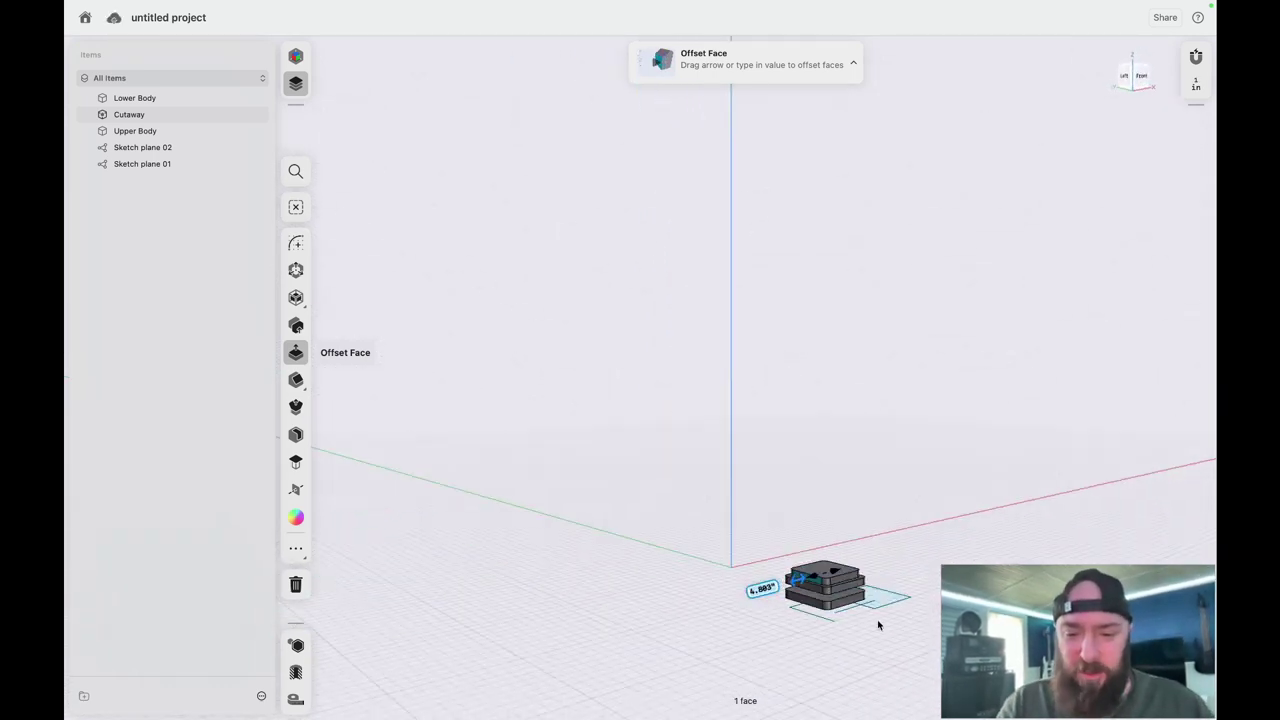
pyautogui.keyDown('shift'); pyautogui.hscroll(4, 878, 621); pyautogui.keyUp('shift')
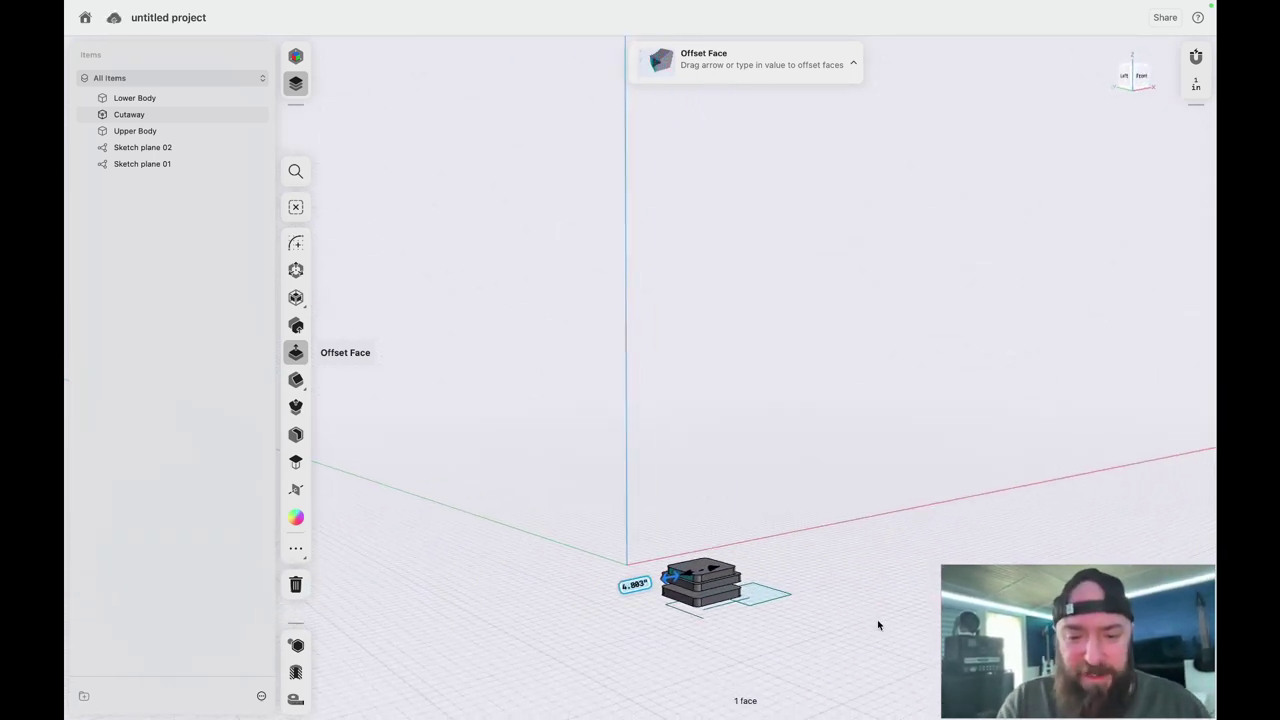
pyautogui.scroll(-5, 878, 621)
pyautogui.scroll(5, 877, 622)
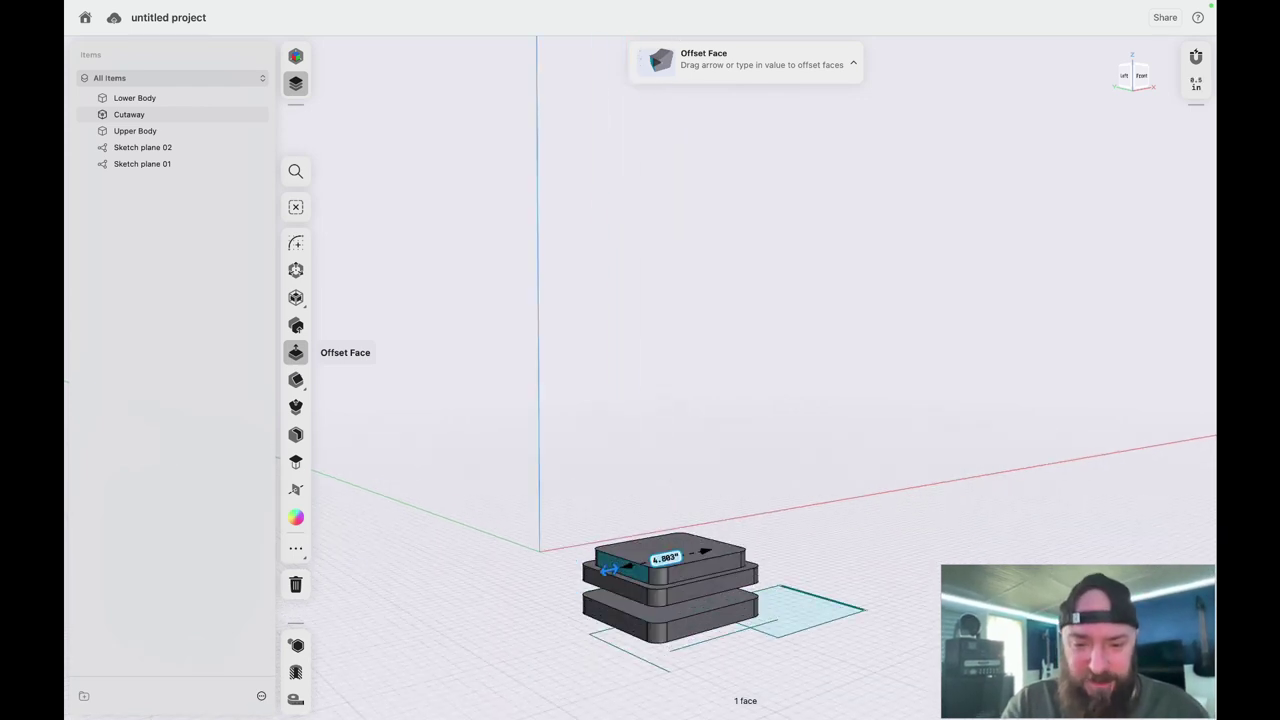
pyautogui.scroll(2, 868, 612)
pyautogui.hscroll(-5, 679, 676)
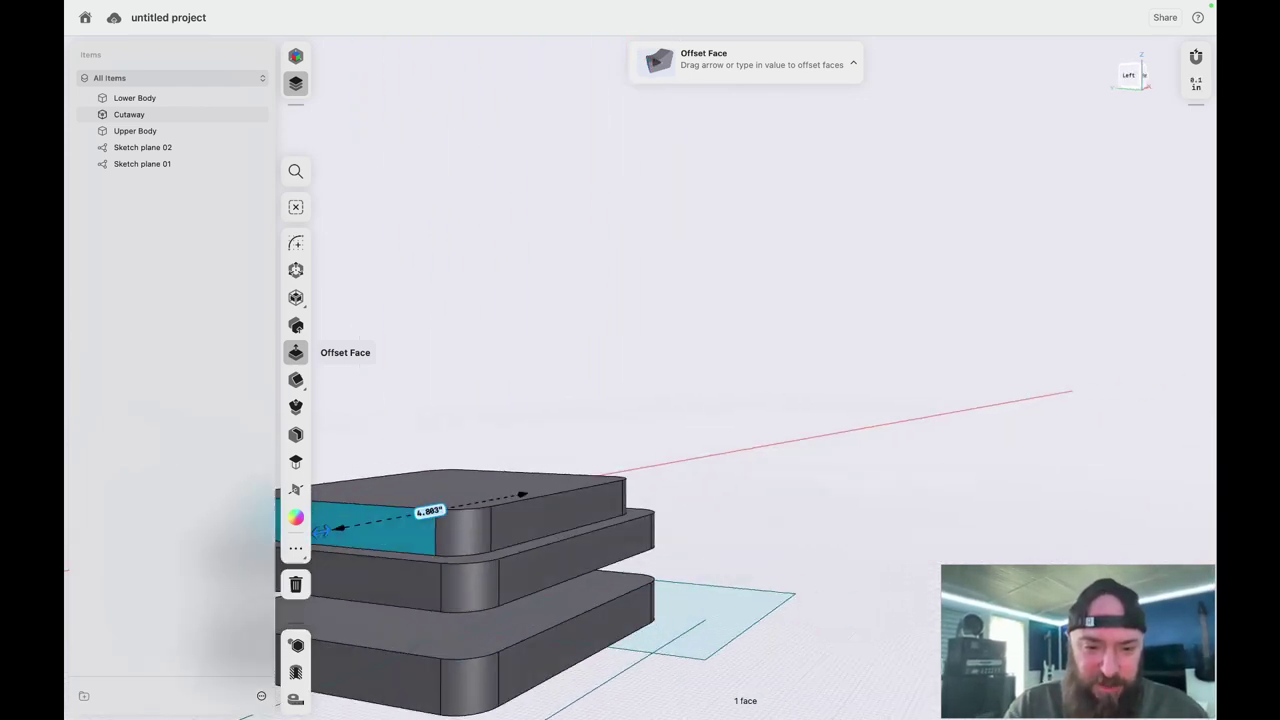
pyautogui.hscroll(-6, 679, 676)
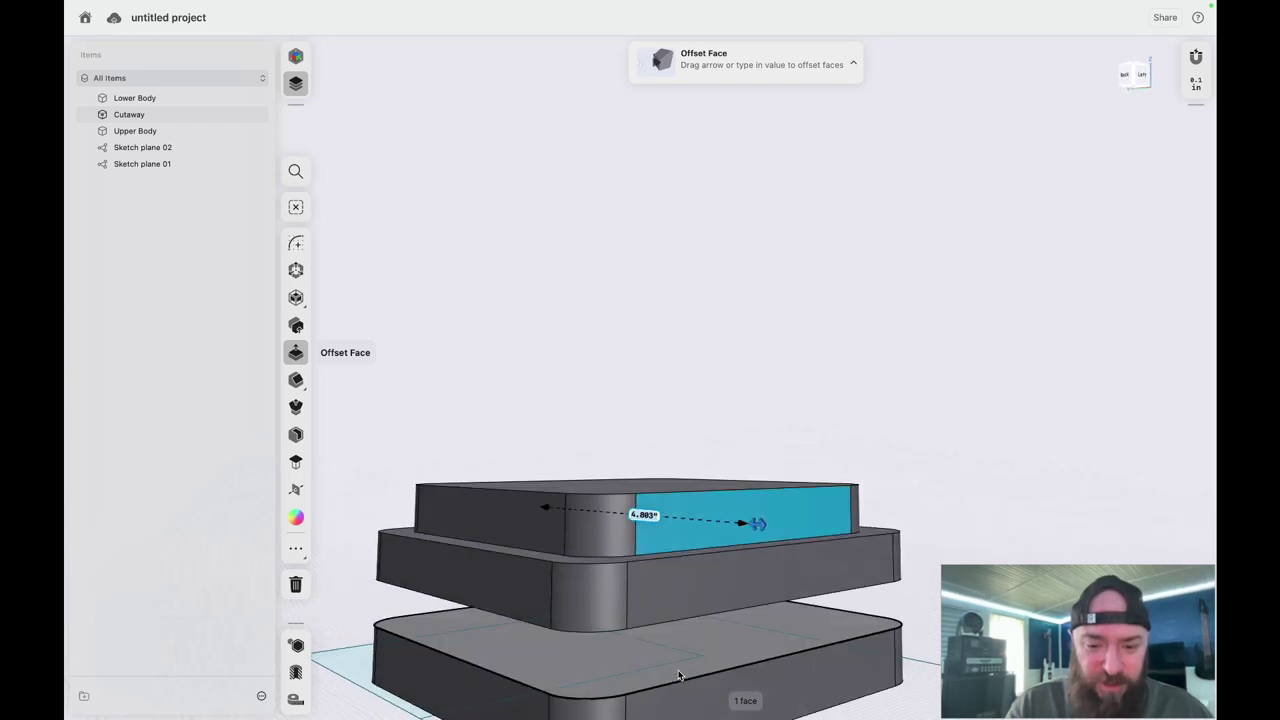
pyautogui.click(679, 676)
pyautogui.scroll(-5, 789, 458)
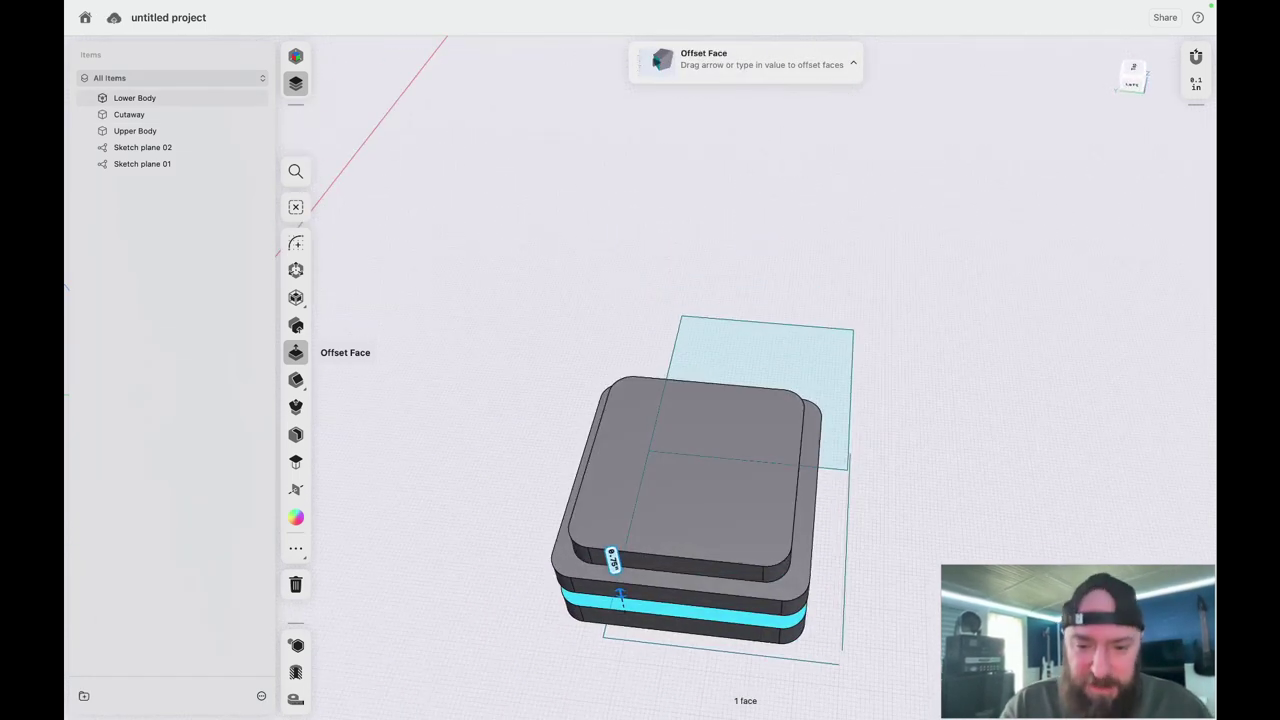
pyautogui.scroll(-4, 753, 454)
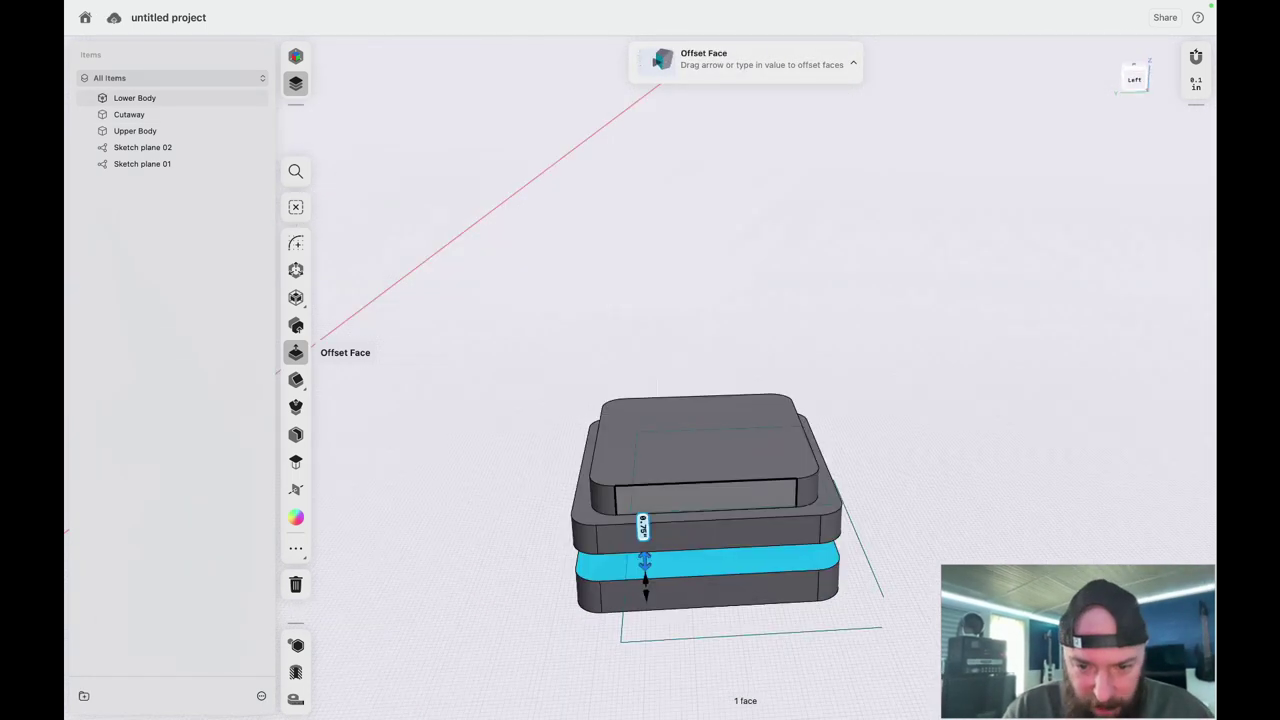
pyautogui.click(753, 454)
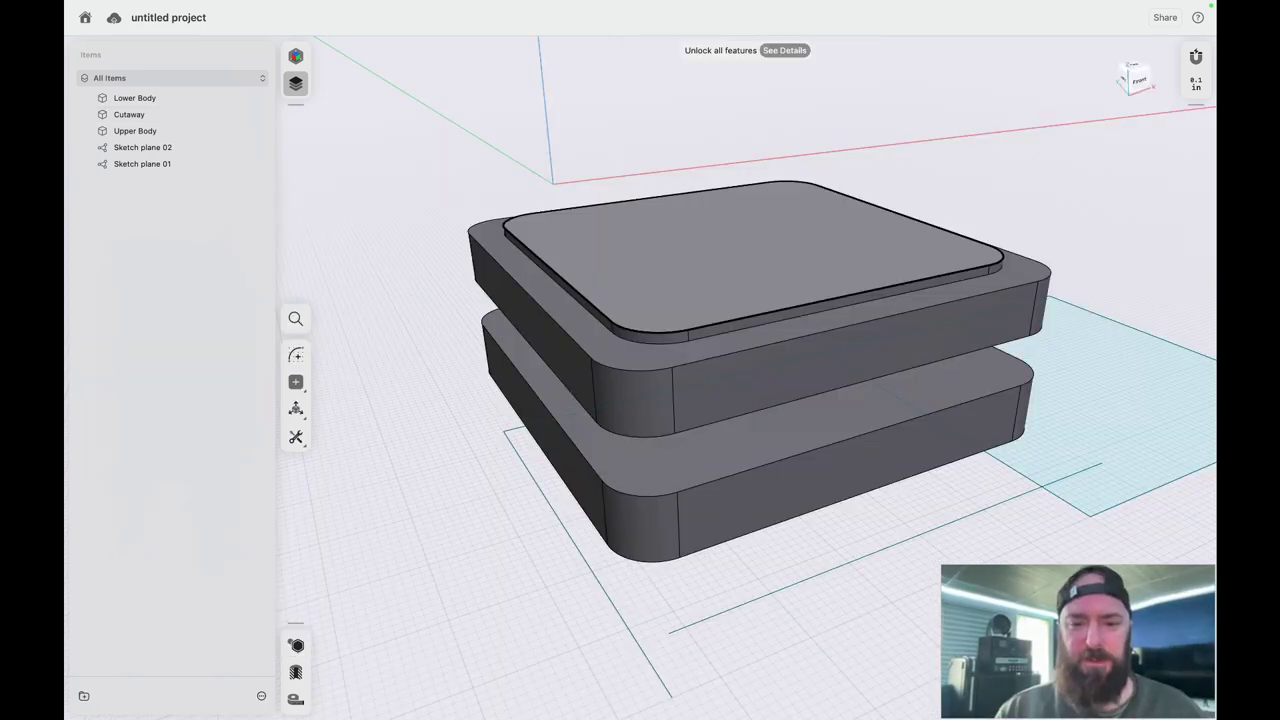
# - Mirror the Cutaway body about its own top face, keeping the original
pyautogui.click(630, 284)
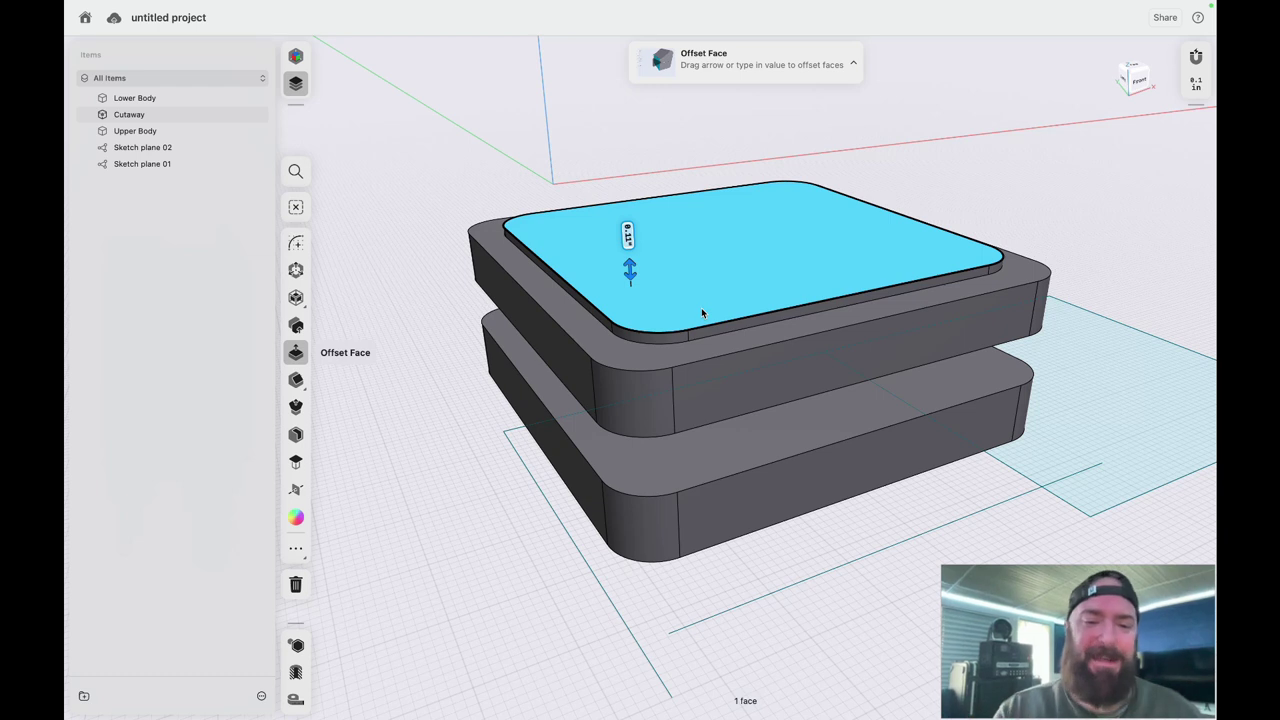
pyautogui.click(128, 116)
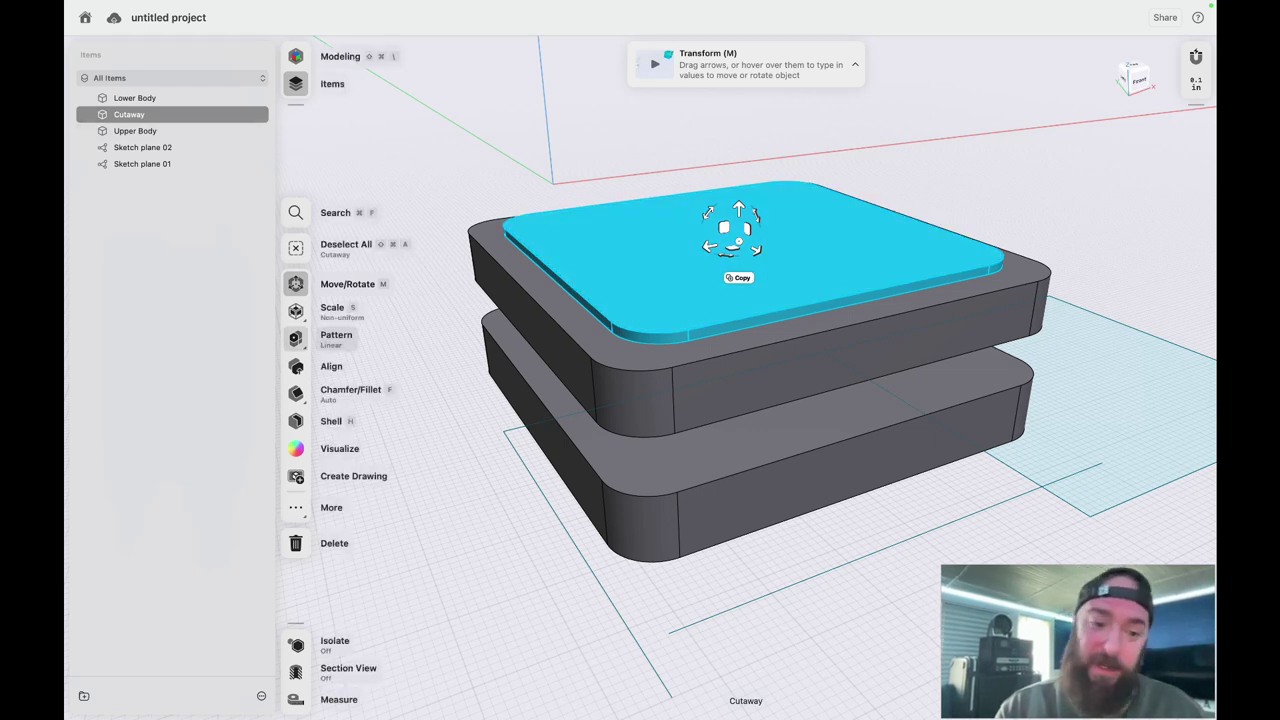
pyautogui.click(295, 510)
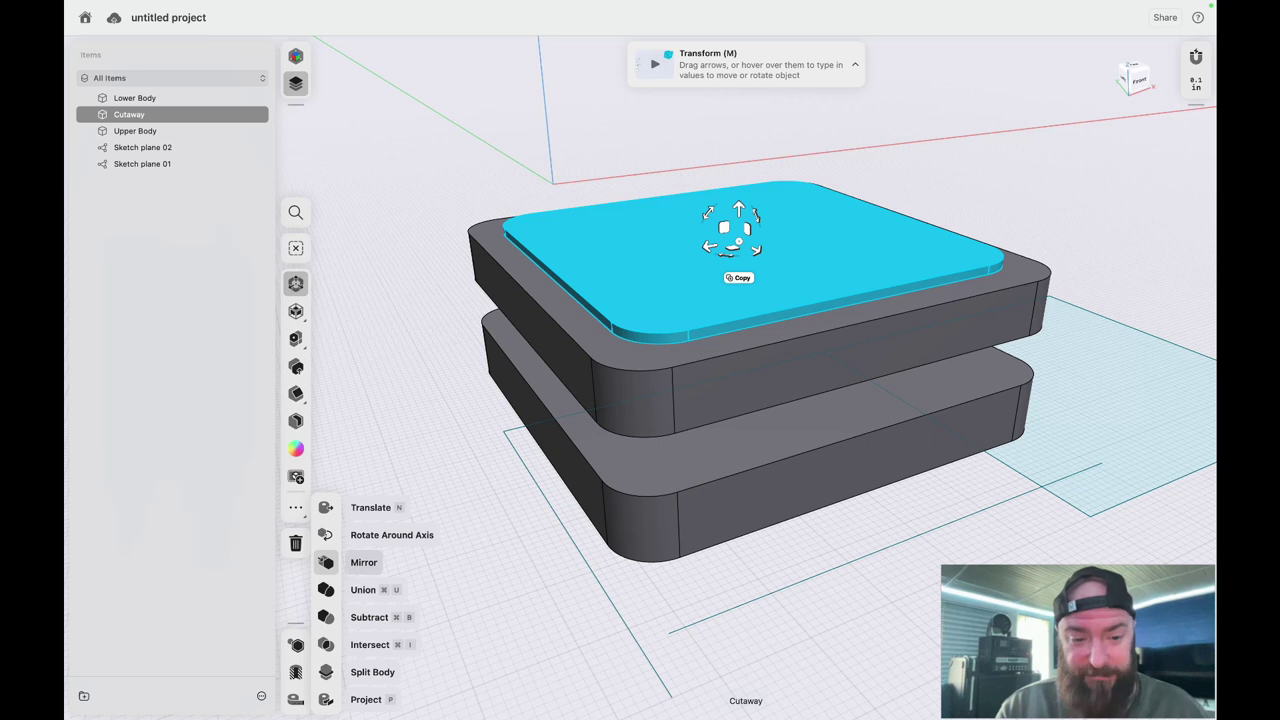
pyautogui.click(328, 564)
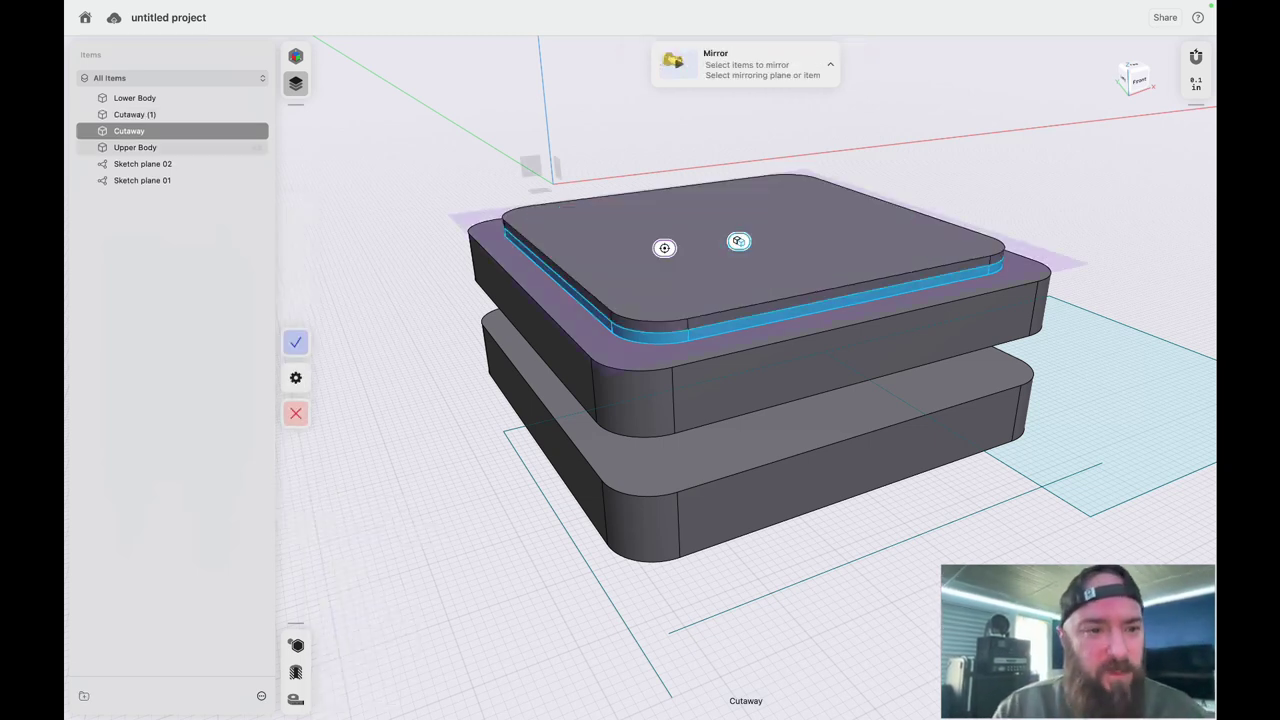
# - Rename the mirrored copy of the Cutaway as Extrusion and leave the Mirror tool
pyautogui.click(147, 117)
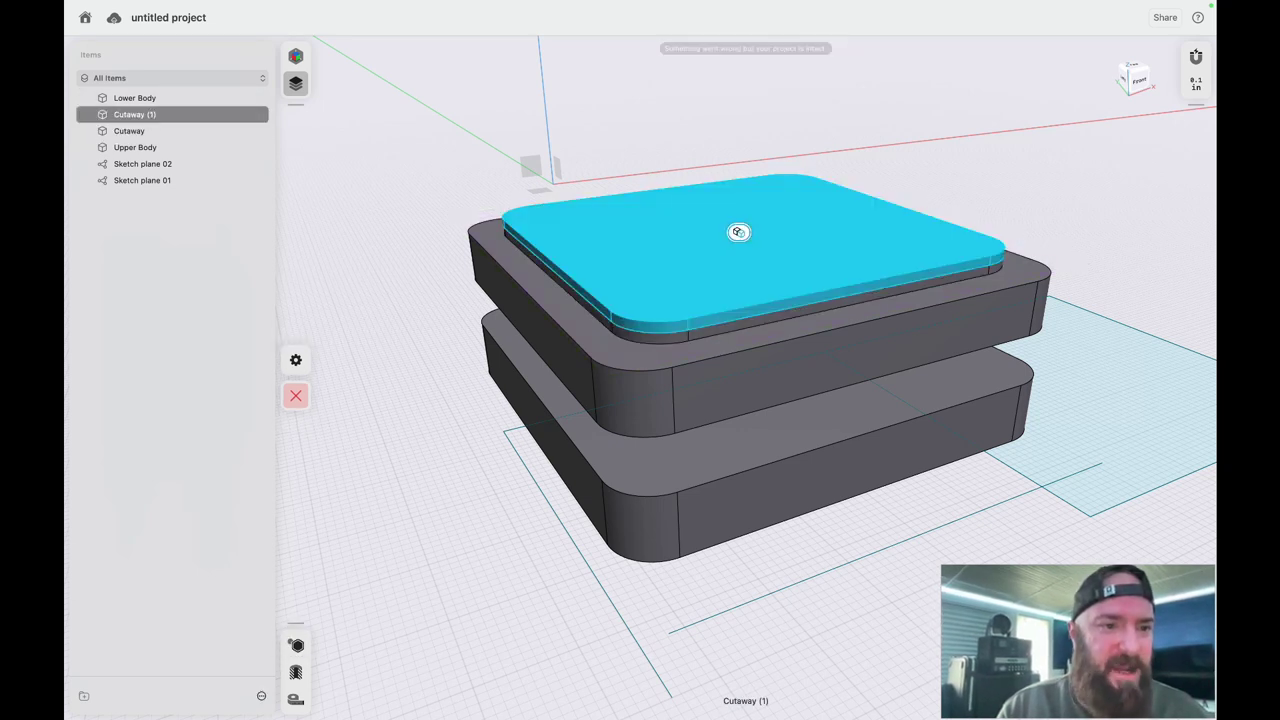
pyautogui.doubleClick(140, 115)
pyautogui.write('Extrusion')
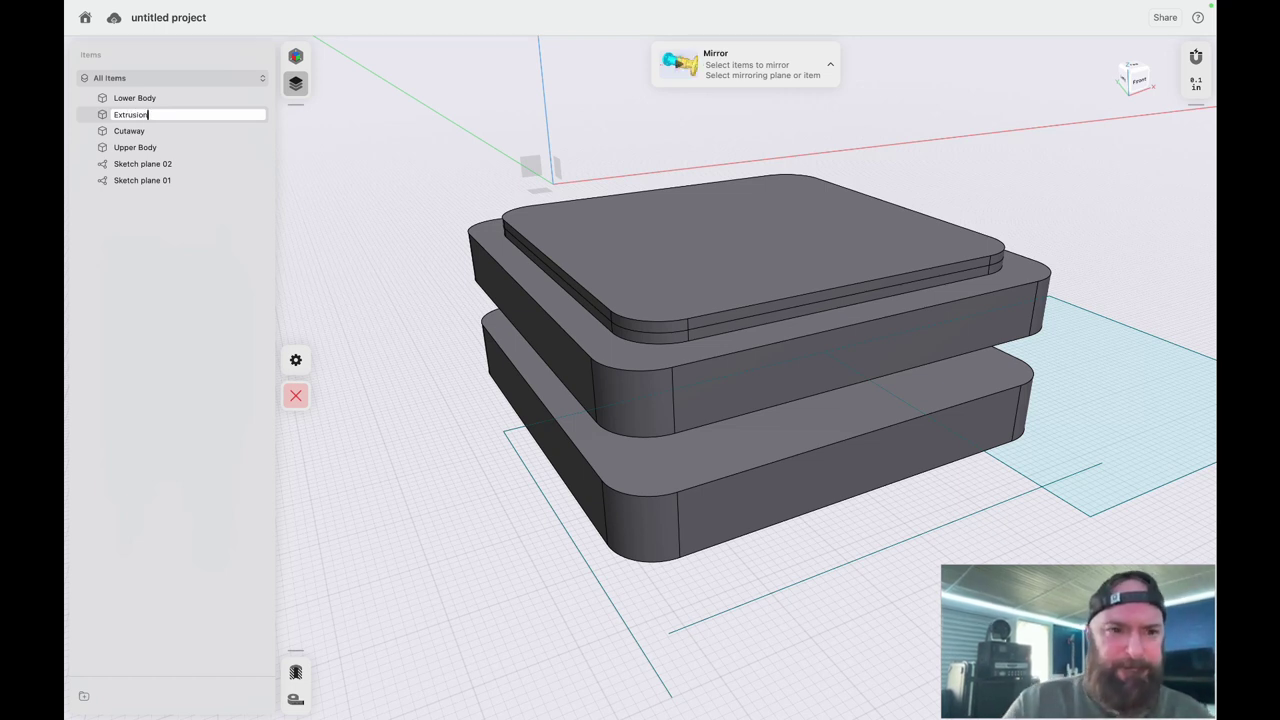
pyautogui.click(140, 148)
pyautogui.click(140, 115)
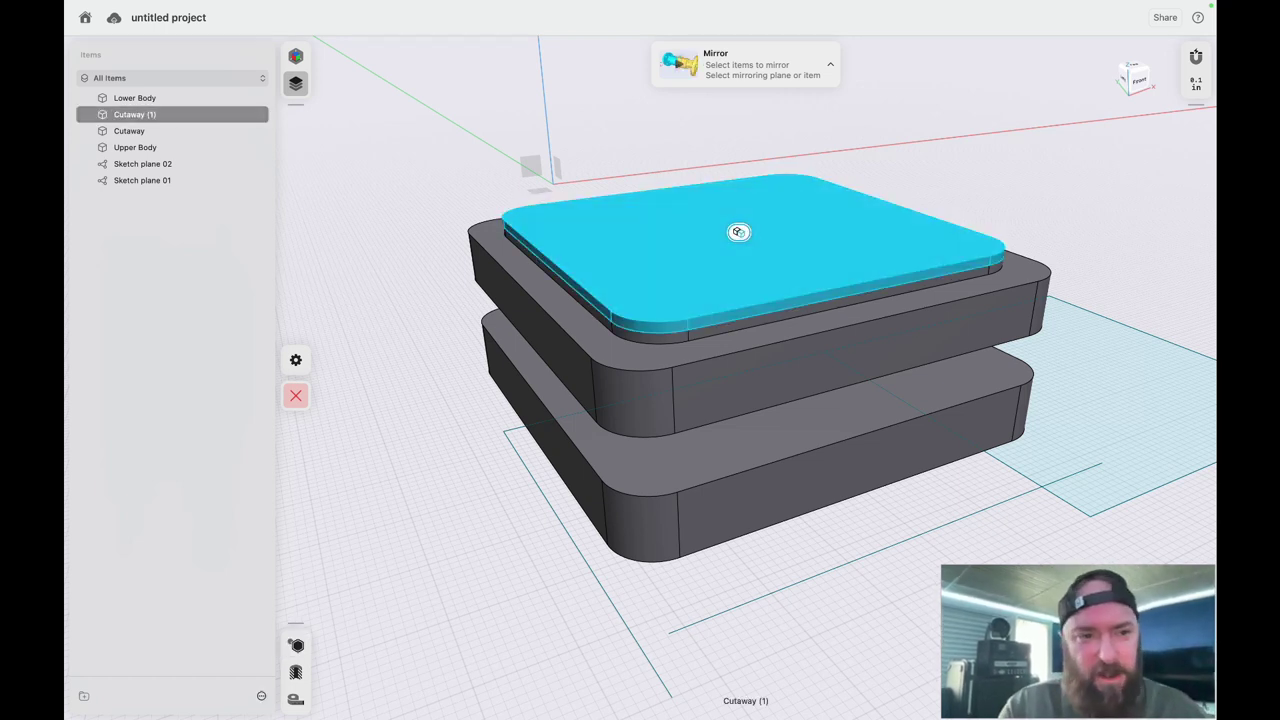
pyautogui.click(295, 396)
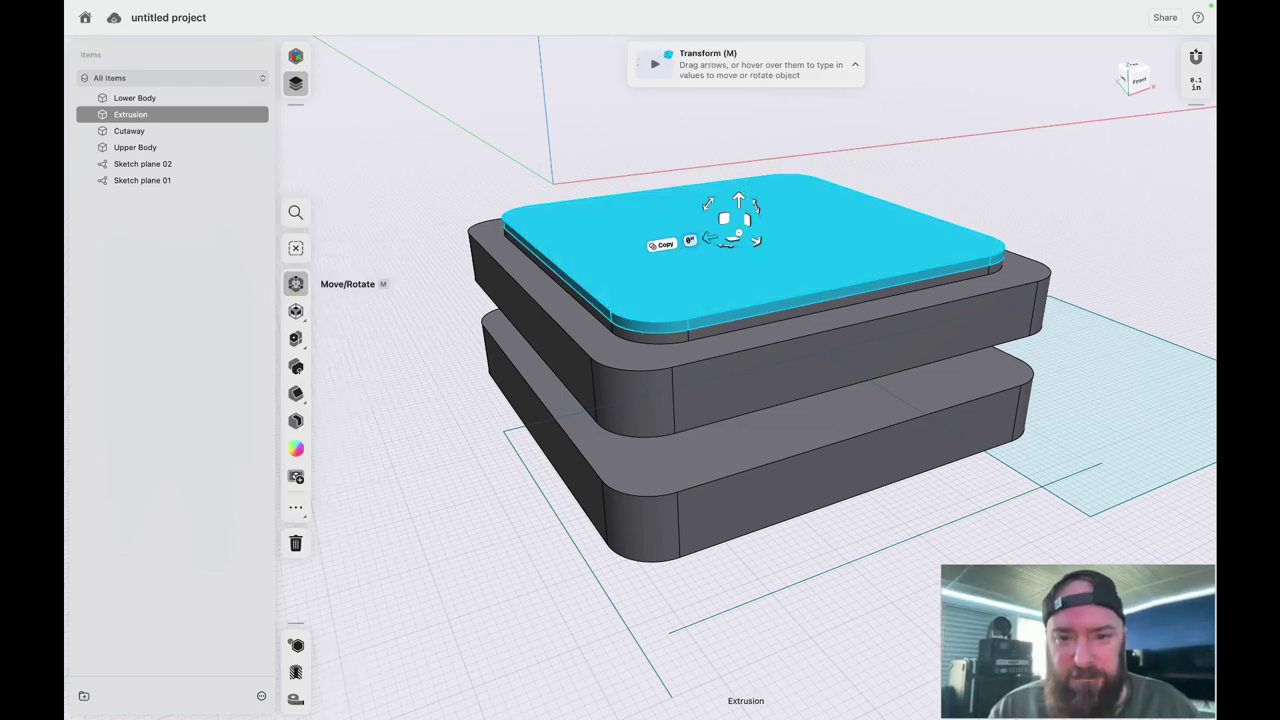
# - Move the Extrusion body horizontally about 5.09 in away from the stack, clear of the Cutaway
pyautogui.moveTo(690, 243); pyautogui.dragTo(1003, 191)
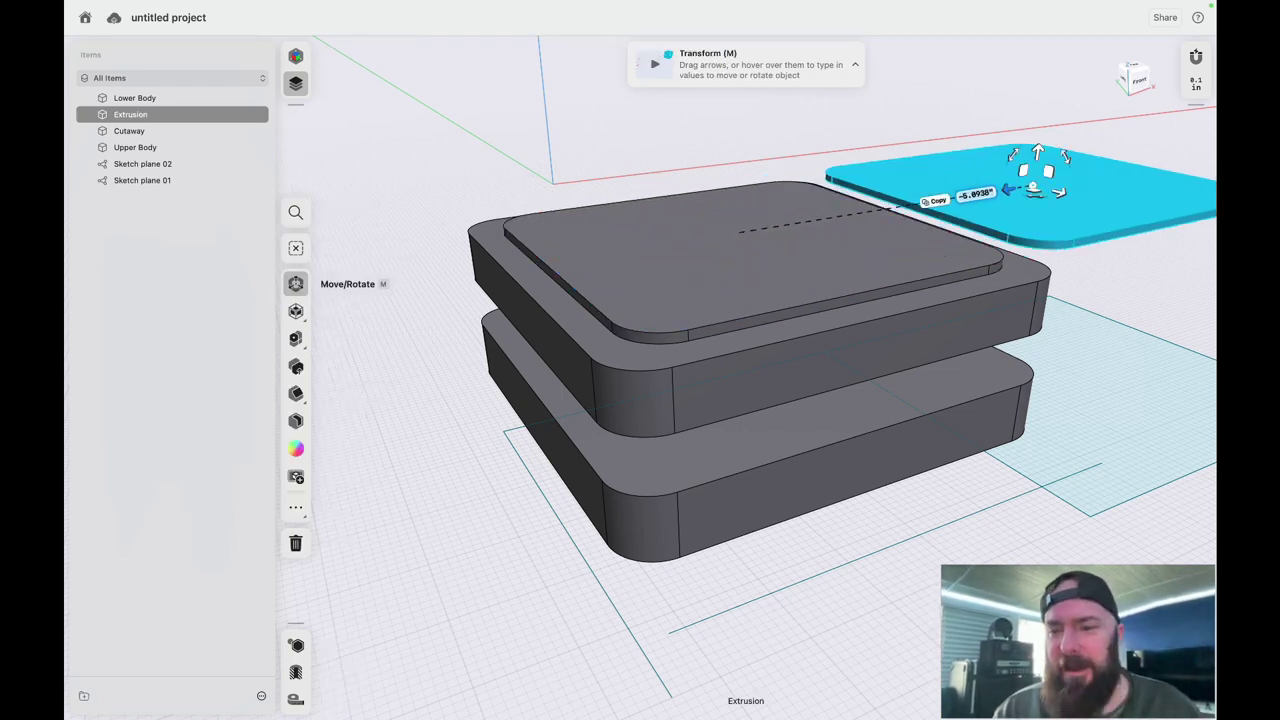
pyautogui.moveTo(1108, 192); pyautogui.dragTo(1099, 268, button='right')
pyautogui.hscroll(5, 1099, 268)
pyautogui.scroll(-5, 1098, 267)
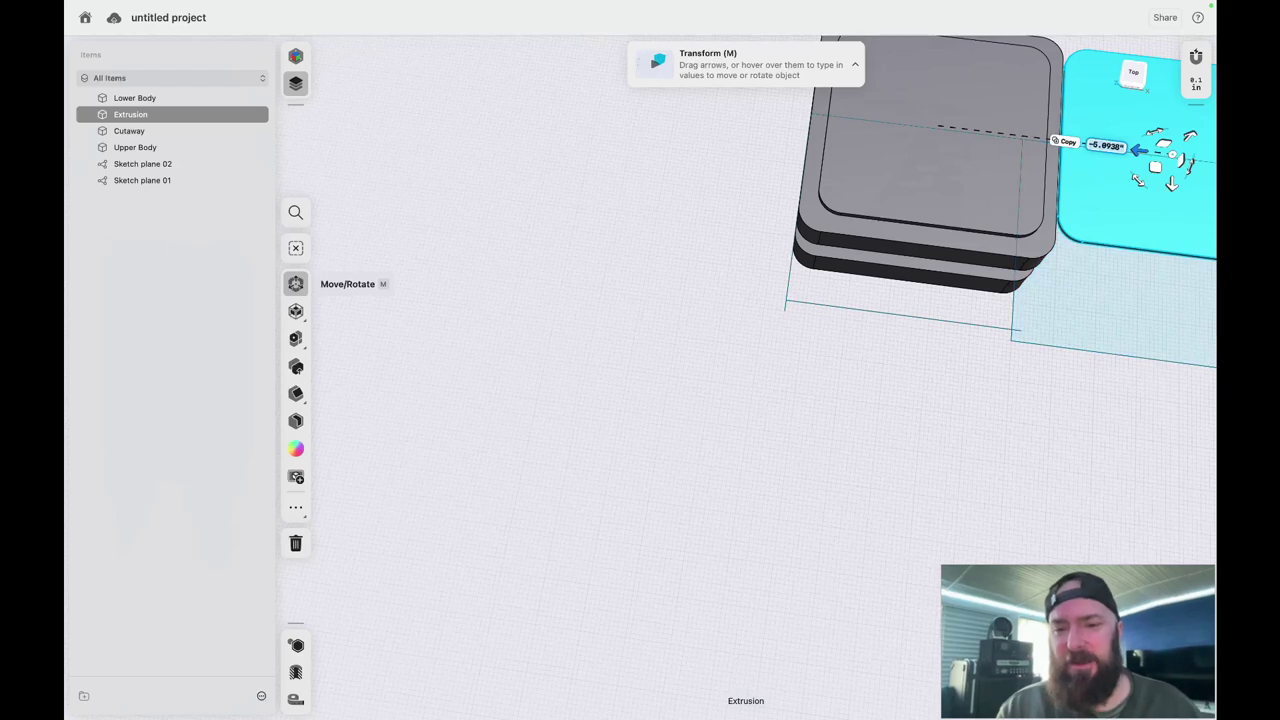
pyautogui.press('Escape')
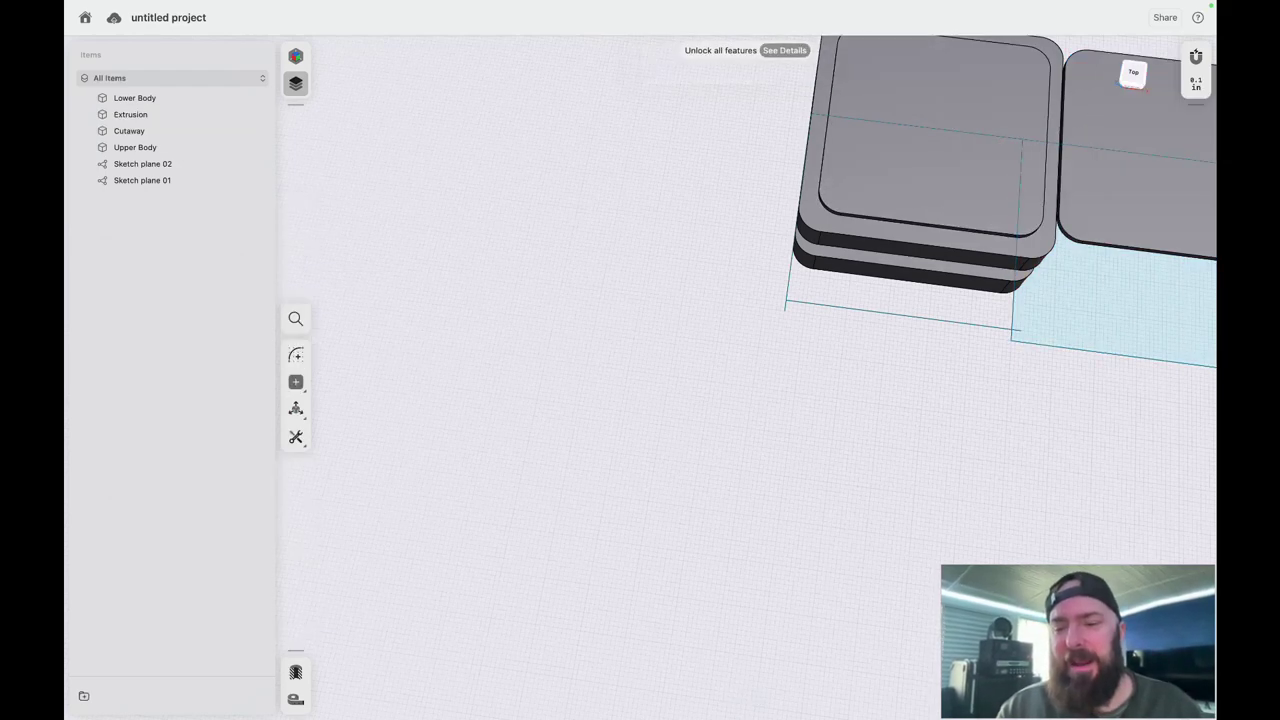
# - Examine the separated Extrusion plate and its edges from behind and beside the stack
pyautogui.hscroll(8, 1015, 390)
pyautogui.hscroll(5, 1015, 390)
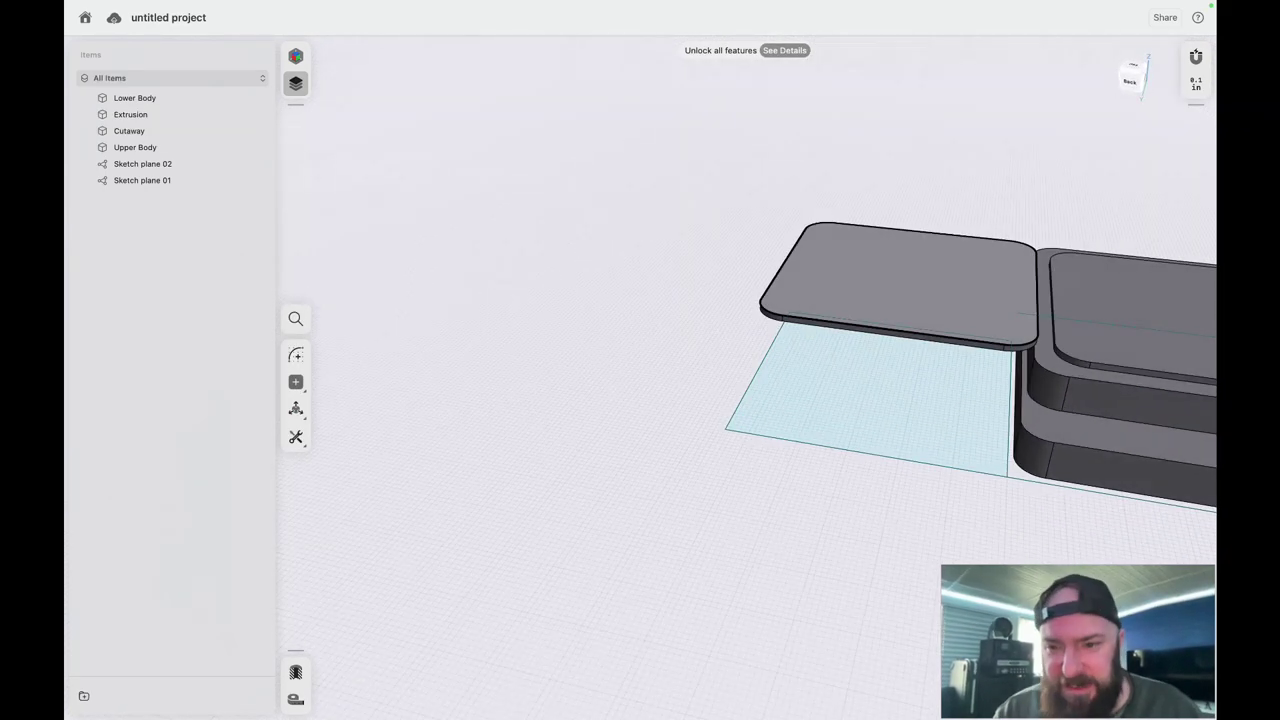
pyautogui.click(910, 338)
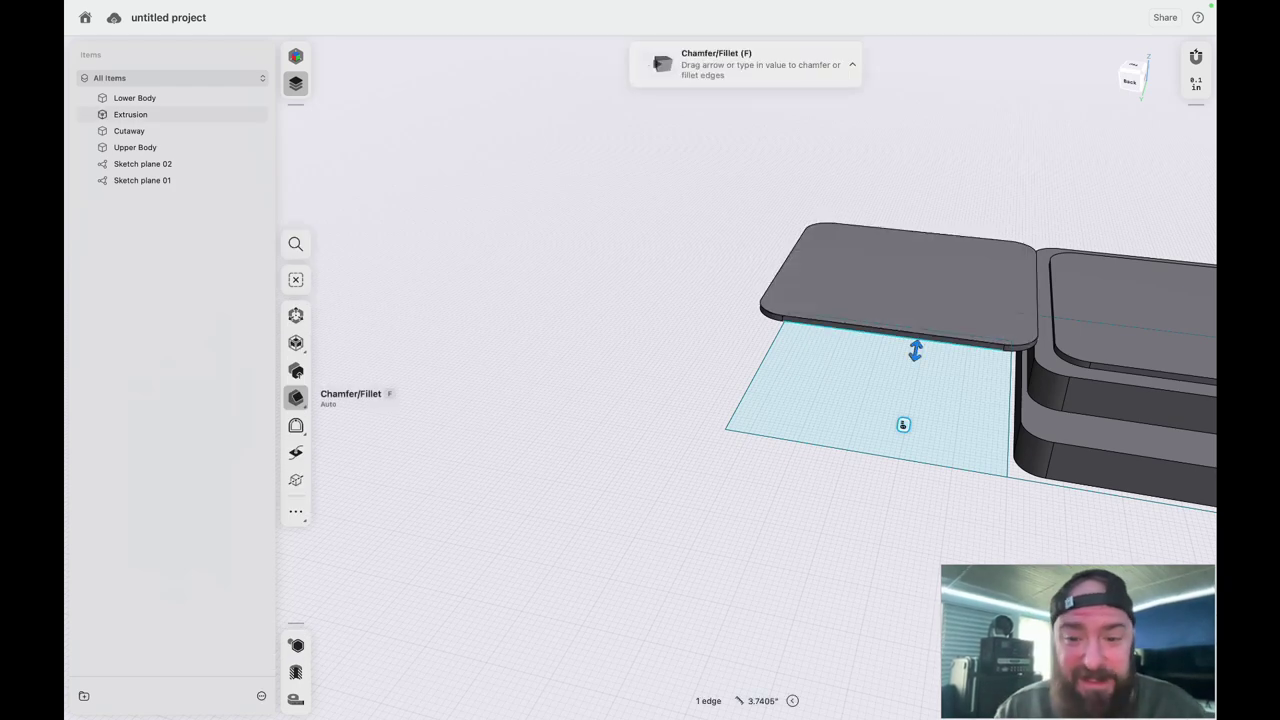
pyautogui.hscroll(10, 682, 354)
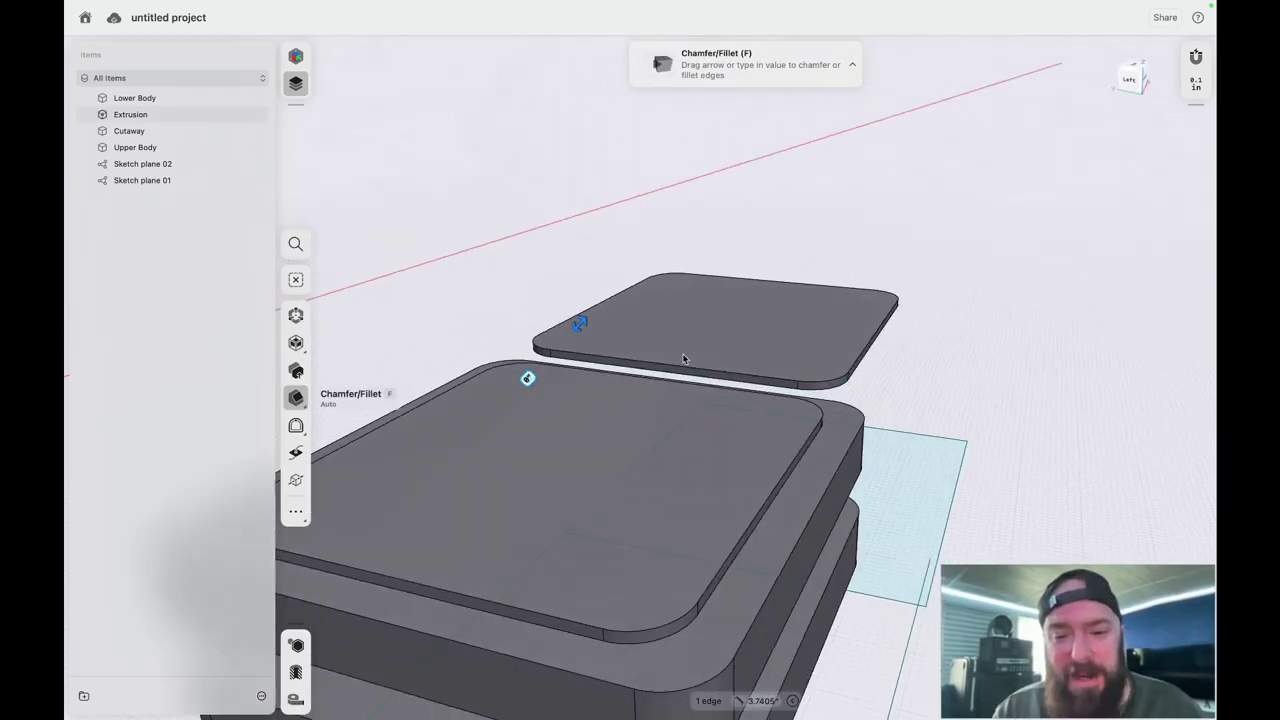
pyautogui.click(682, 354)
pyautogui.scroll(5, 906, 336)
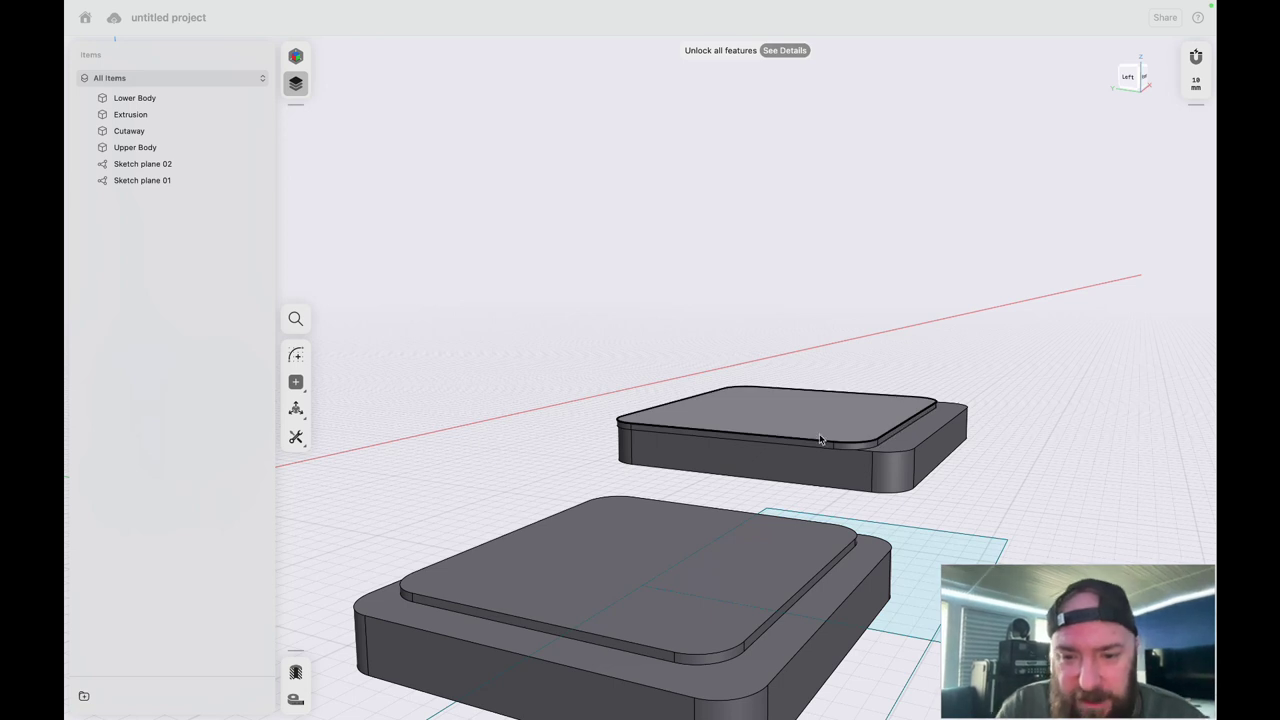
# - Check the Extrusion's long side face, and set the Cutaway's depth to 122 mm by offsetting its matching side face
pyautogui.click(755, 438)
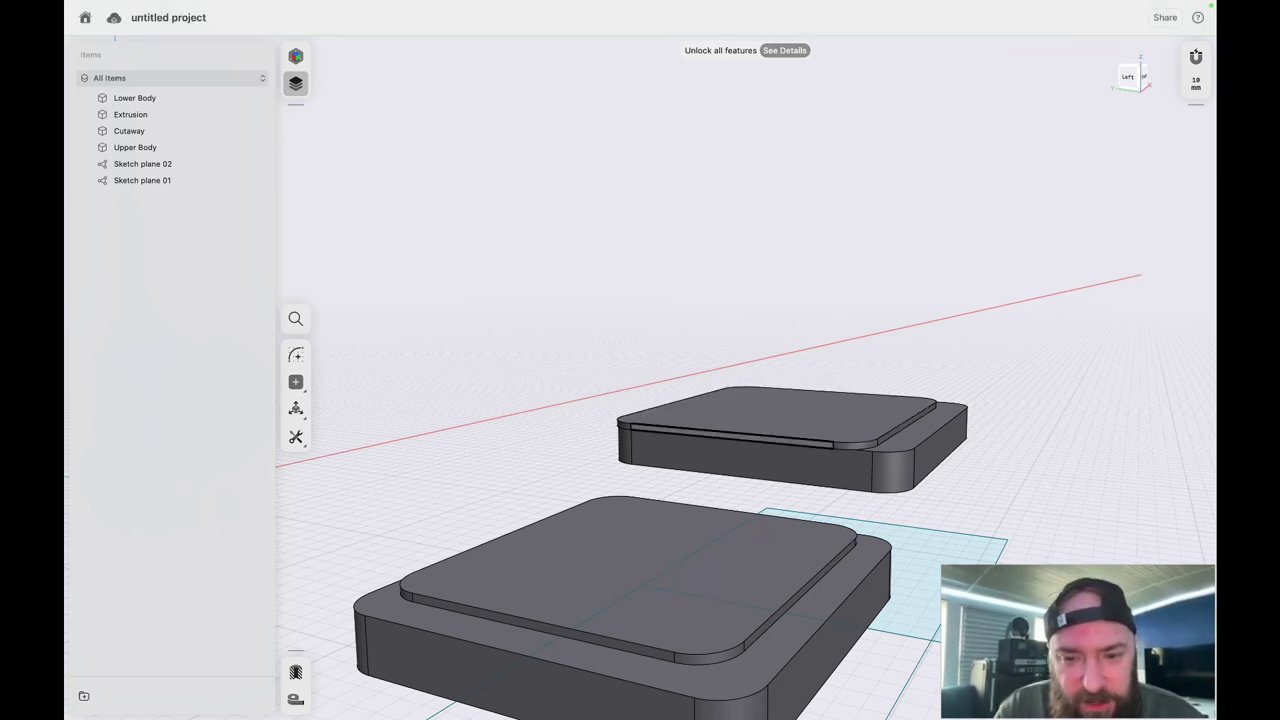
pyautogui.click(755, 438)
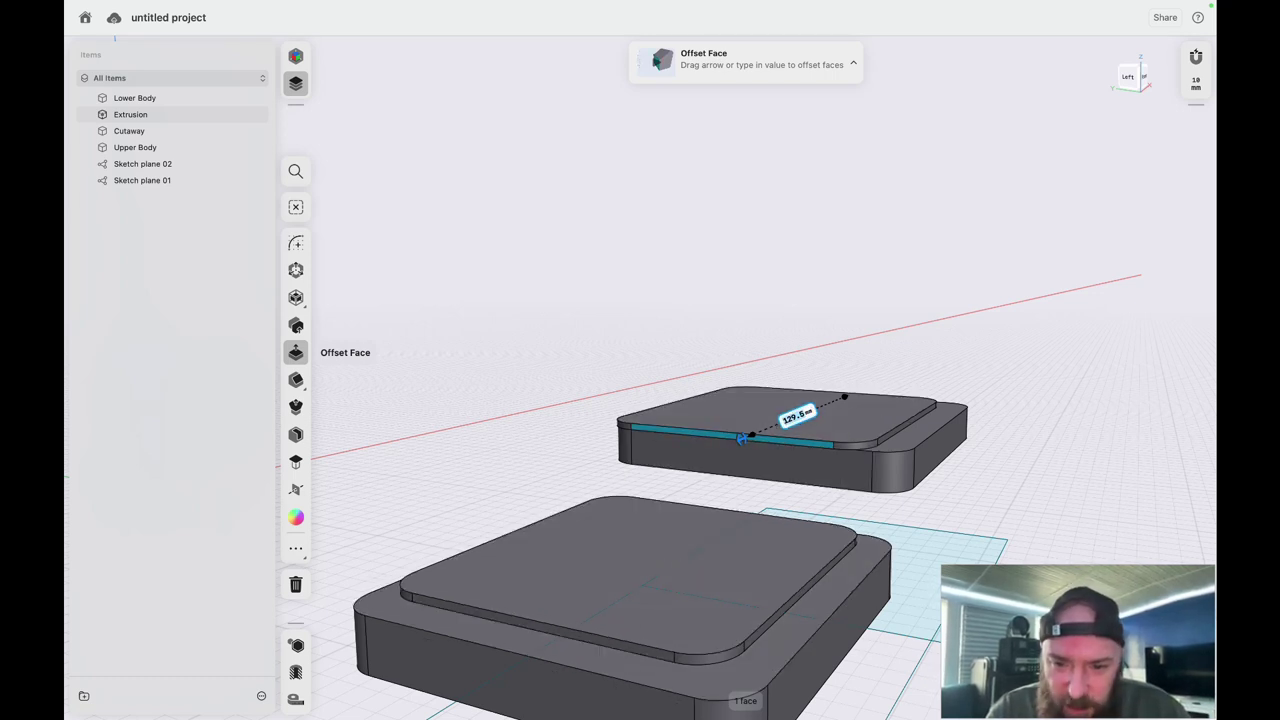
pyautogui.press('Escape')
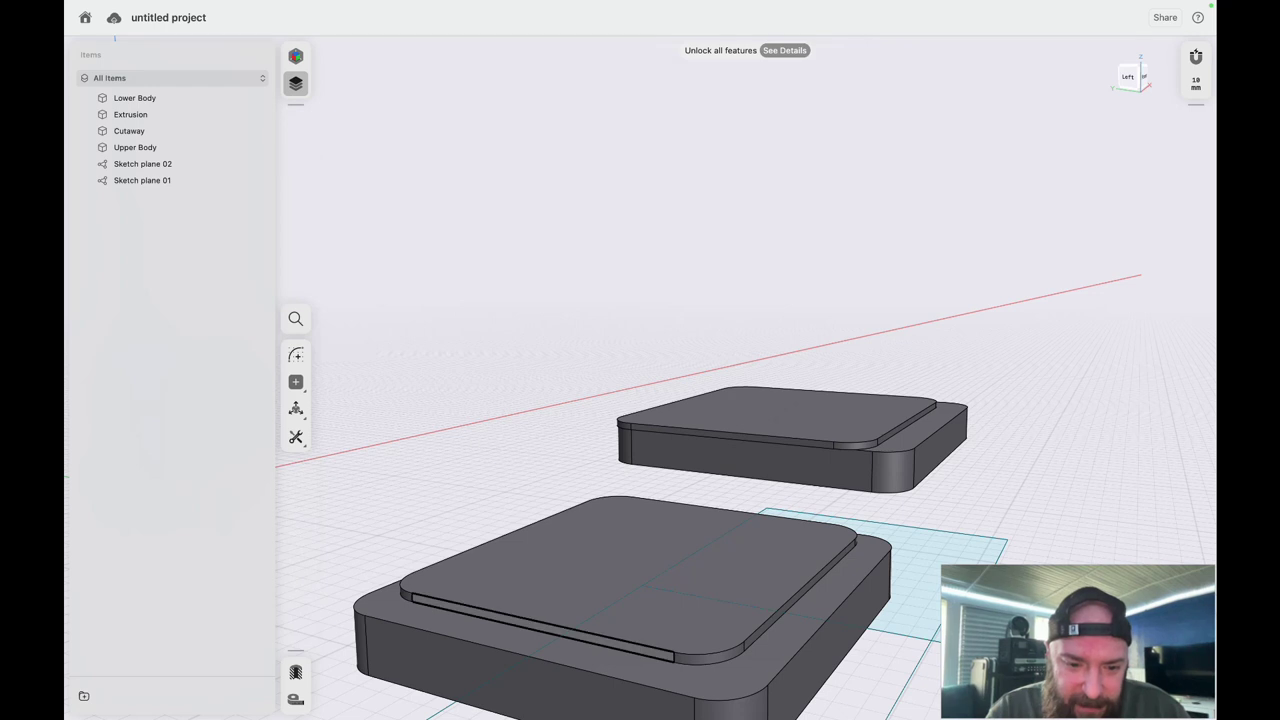
pyautogui.click(488, 618)
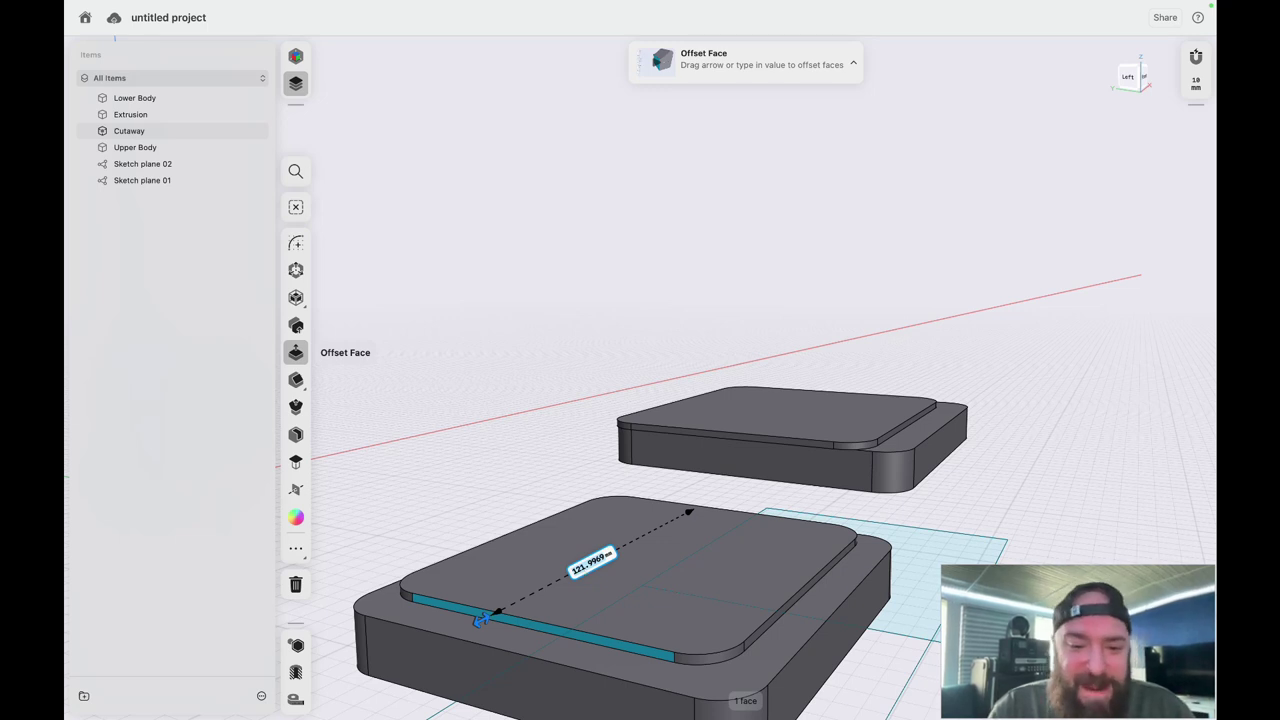
pyautogui.click(592, 562)
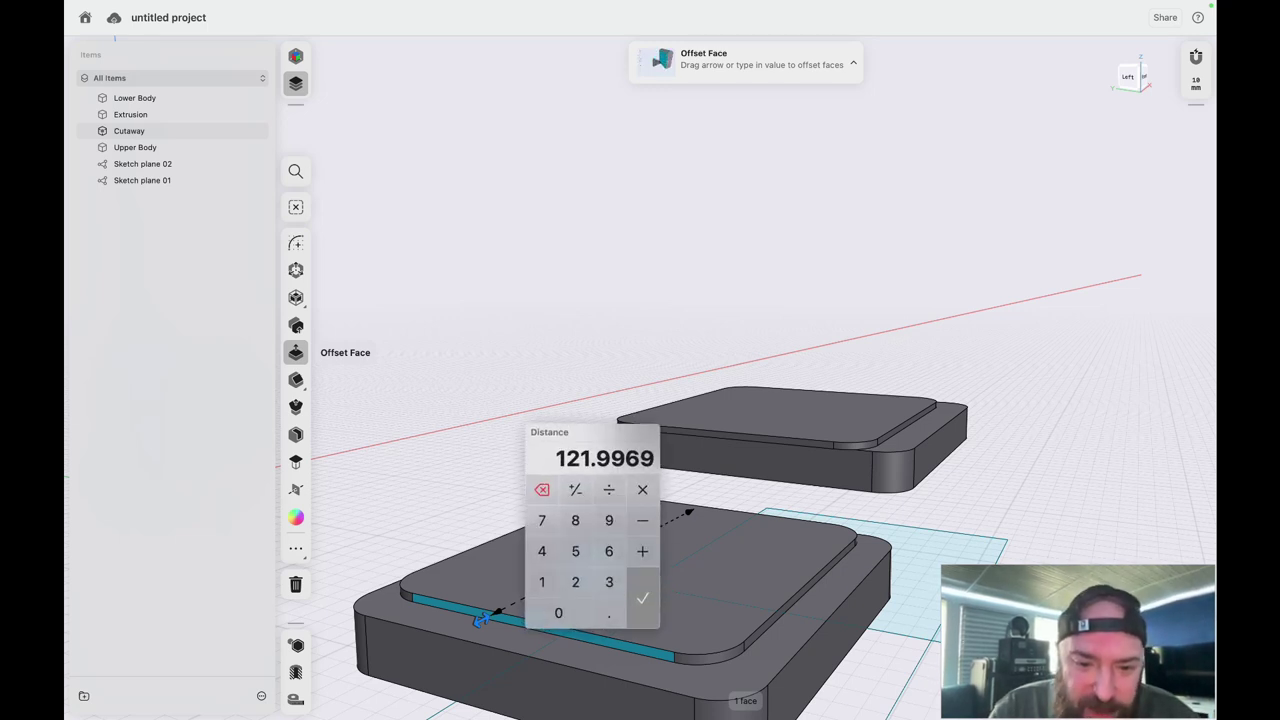
pyautogui.click(542, 582)
pyautogui.click(575, 582)
pyautogui.click(575, 582)
pyautogui.click(643, 598)
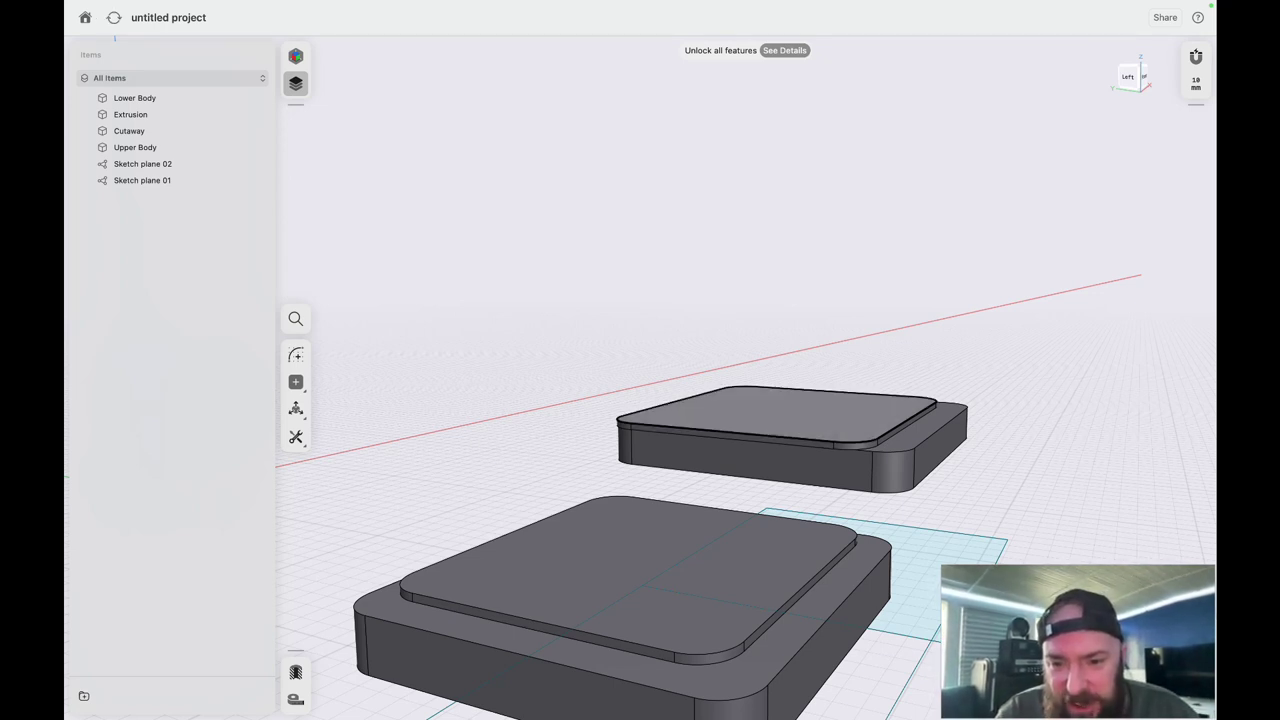
# - Compare the side faces of Cutaway and Extrusion, and set the Extrusion's width to 119 mm with Offset Face
pyautogui.click(783, 609)
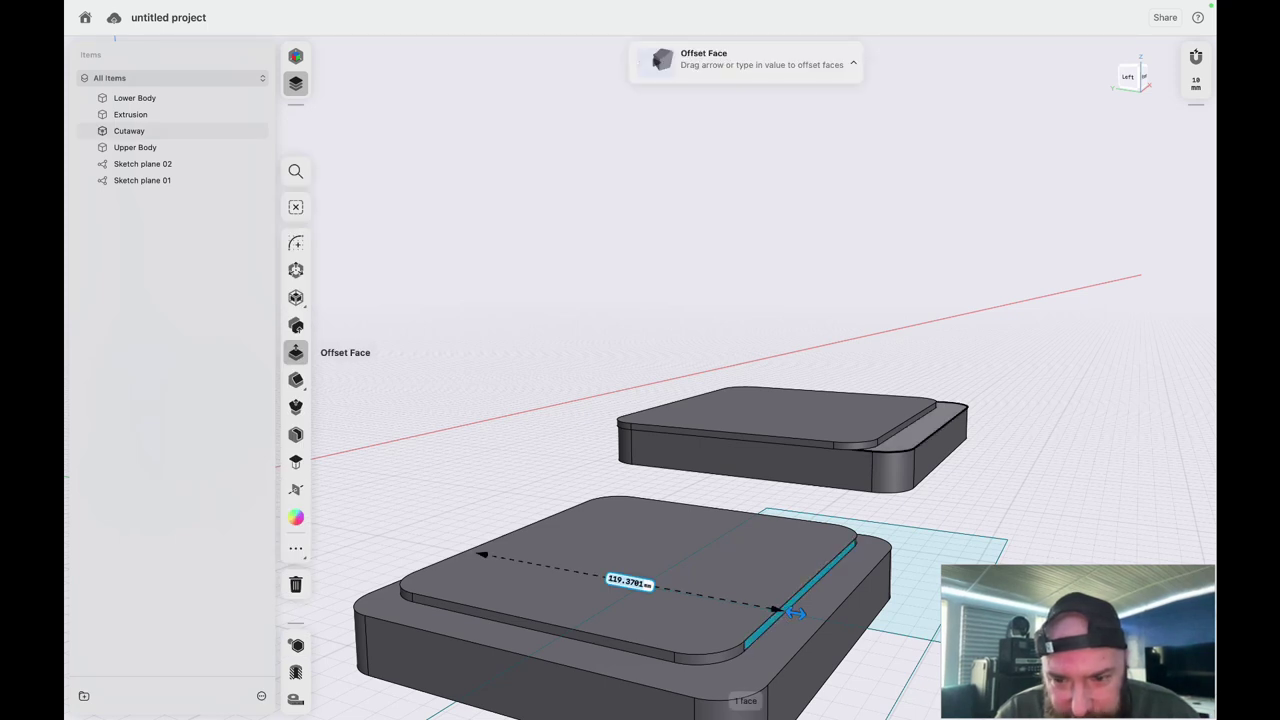
pyautogui.press('Escape')
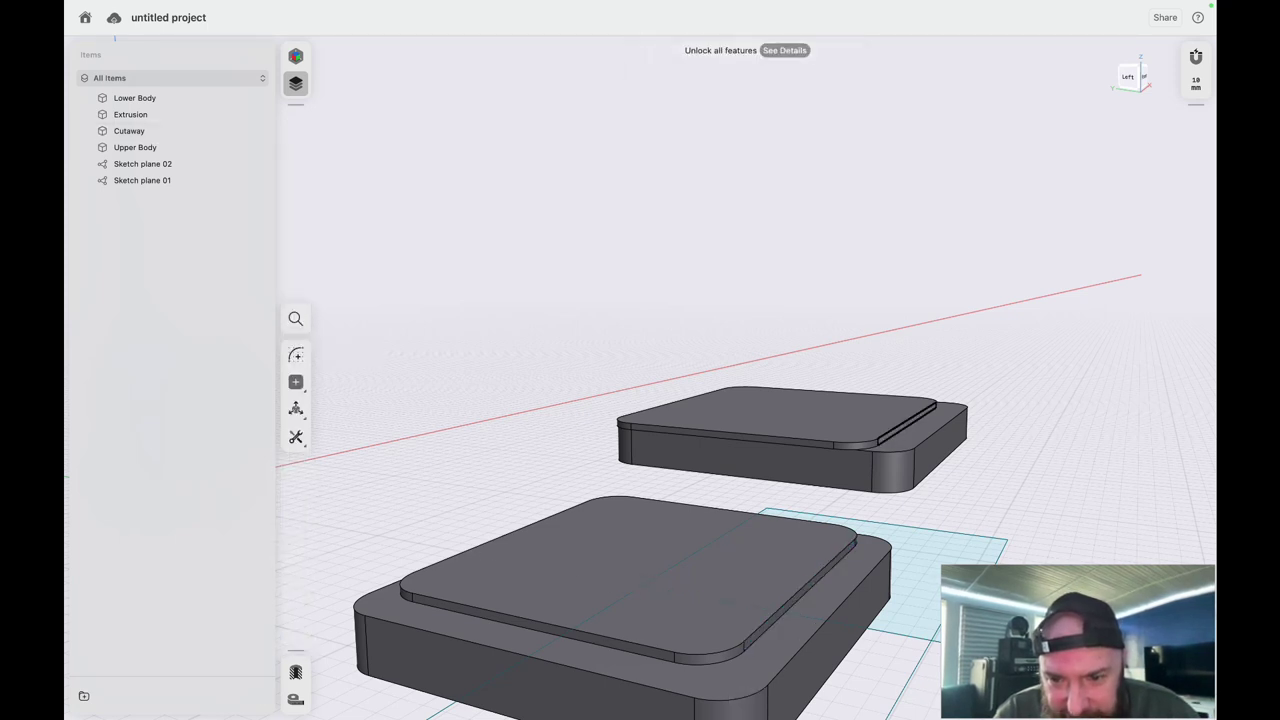
pyautogui.click(894, 431)
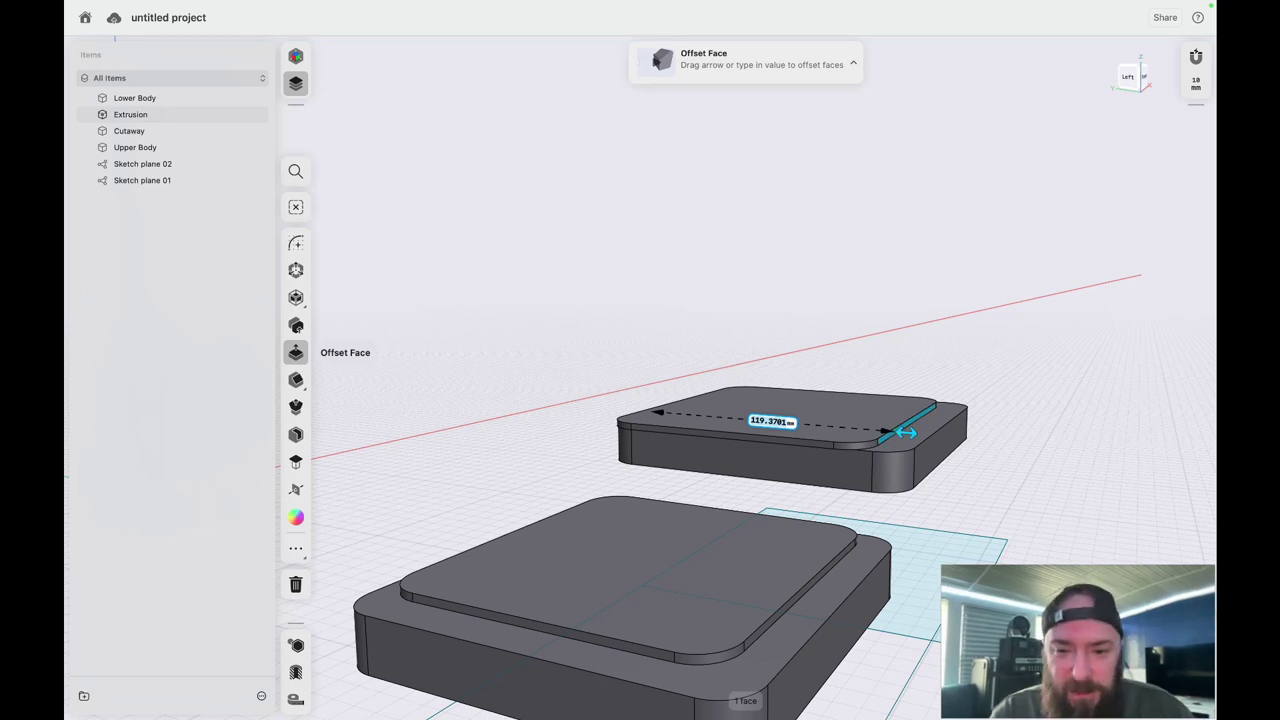
pyautogui.moveTo(906, 433); pyautogui.dragTo(904, 435)
pyautogui.click(825, 320)
pyautogui.write('119')
pyautogui.press('Return')
# - Offset the Cutaway's matching side face to set its width to 119.50 mm
pyautogui.click(763, 629)
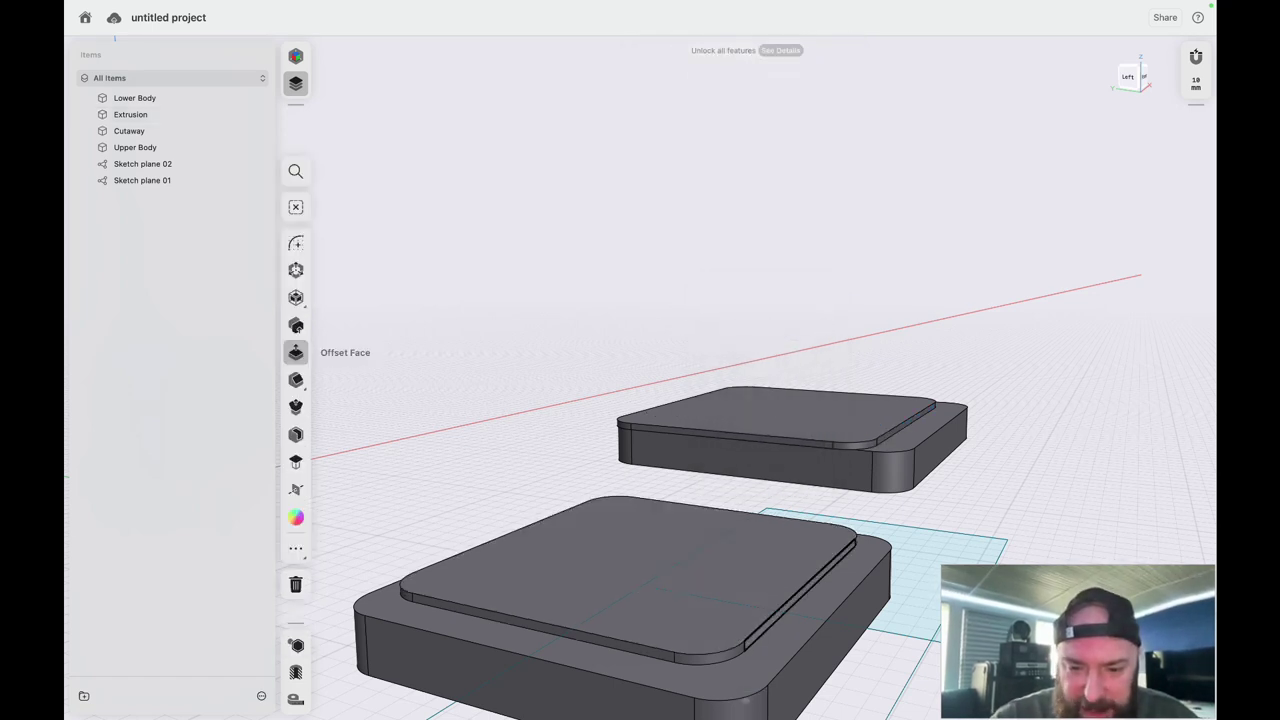
pyautogui.click(603, 597)
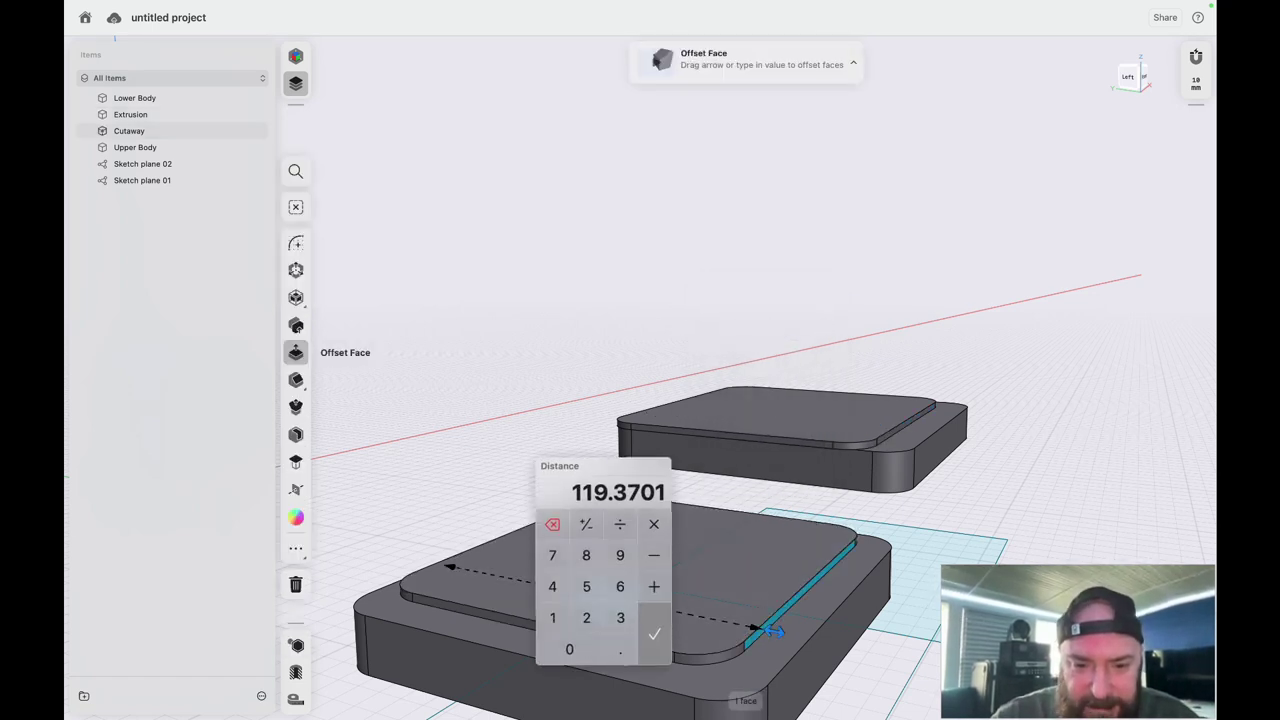
pyautogui.write('11')
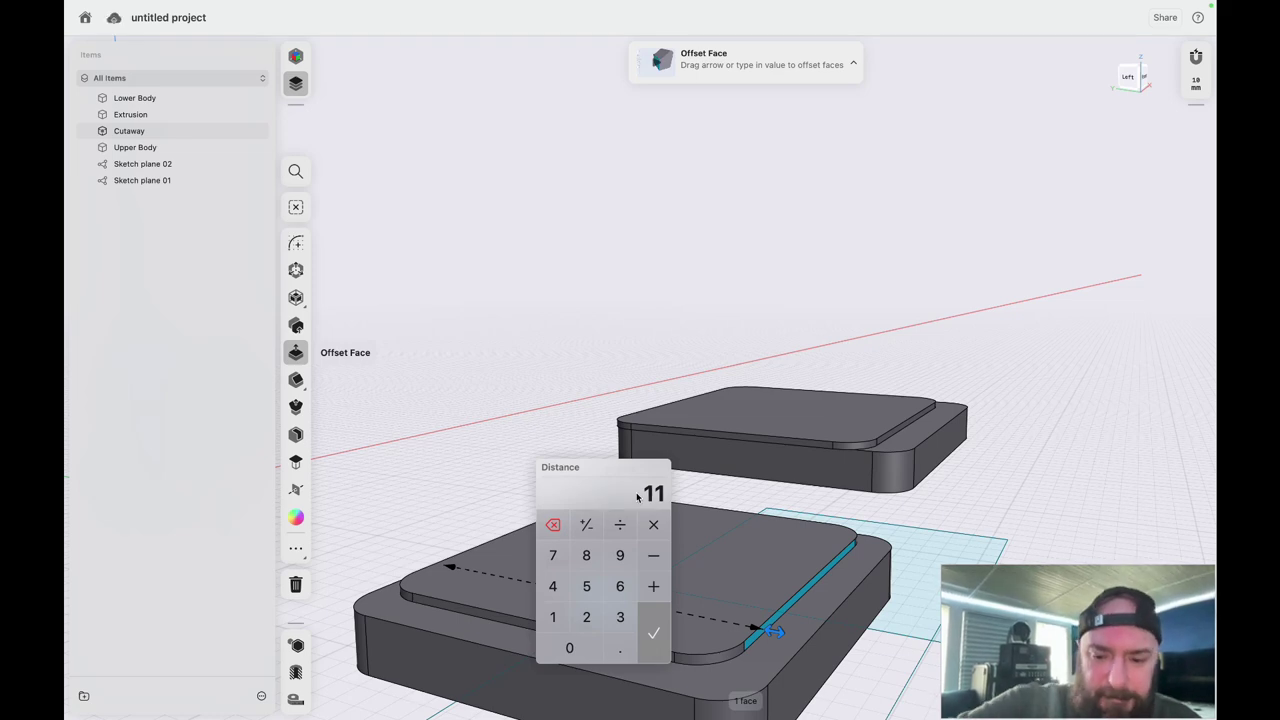
pyautogui.write('9.50')
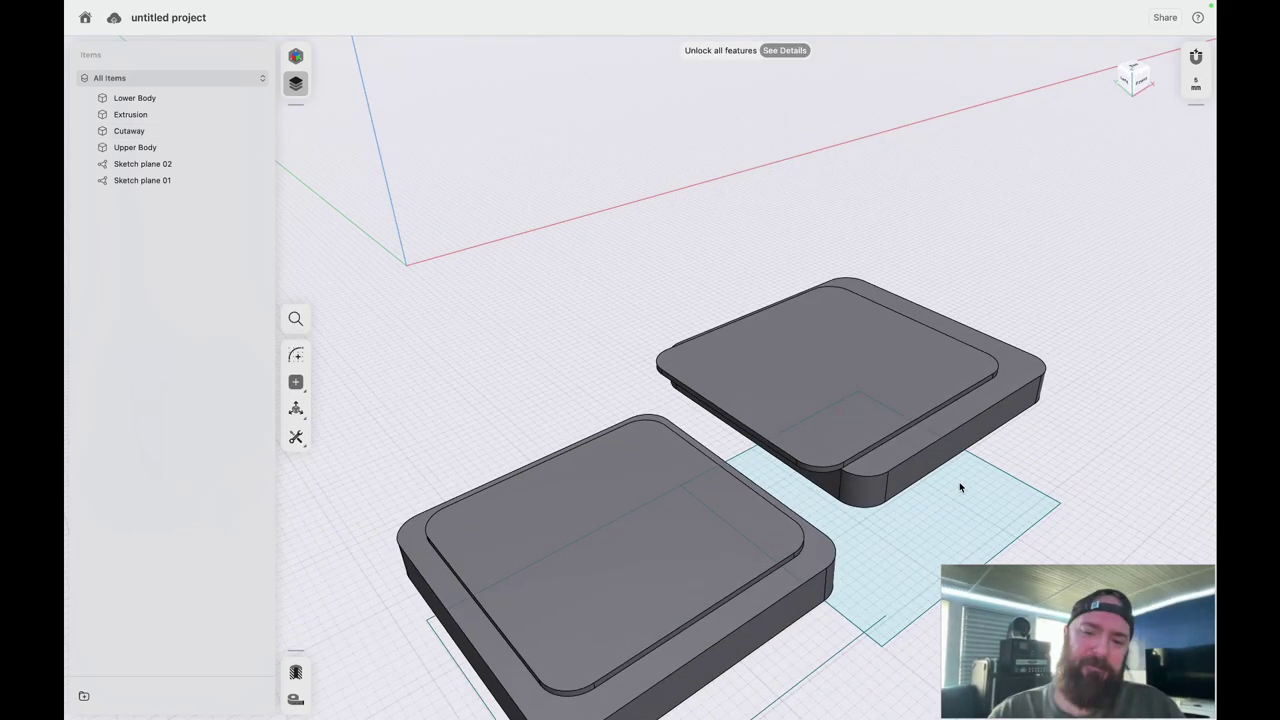
# - Move the whole Extrusion body horizontally across the top of the rear plate towards its centre
pyautogui.scroll(-5, 960, 487)
pyautogui.scroll(-2, 960, 487)
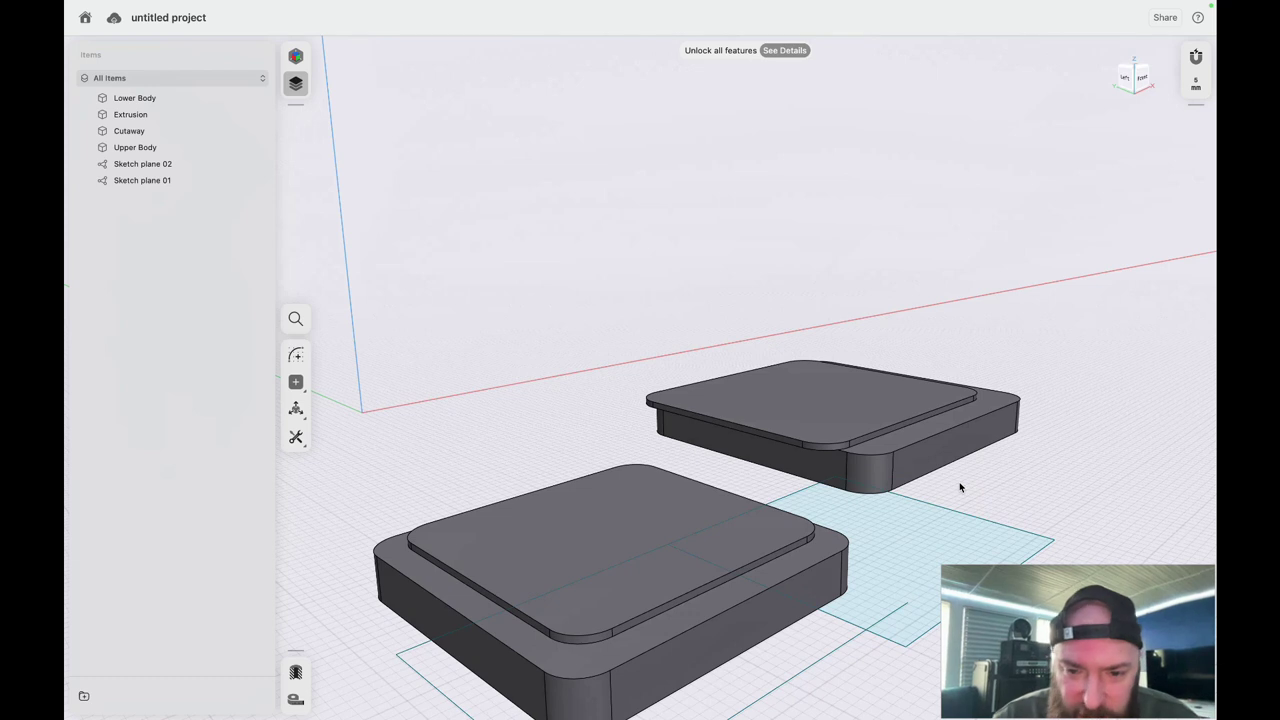
pyautogui.click(828, 415)
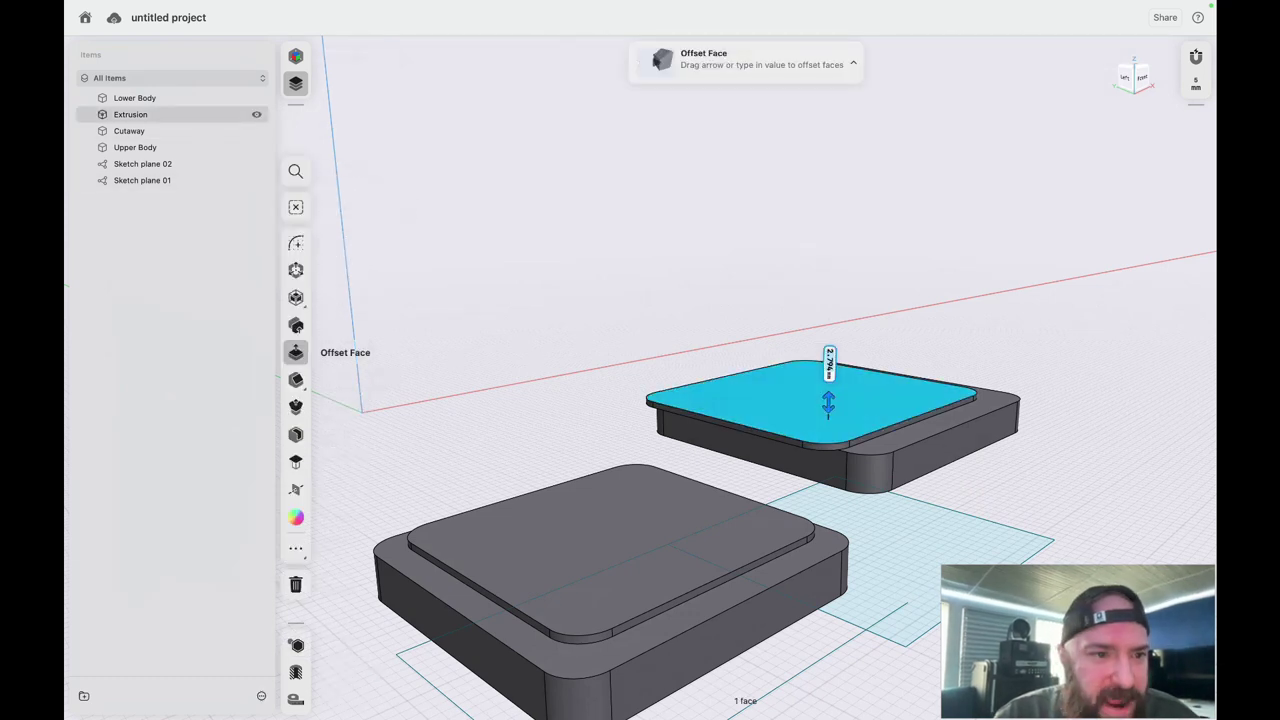
pyautogui.click(131, 114)
pyautogui.moveTo(792, 403); pyautogui.dragTo(845, 387)
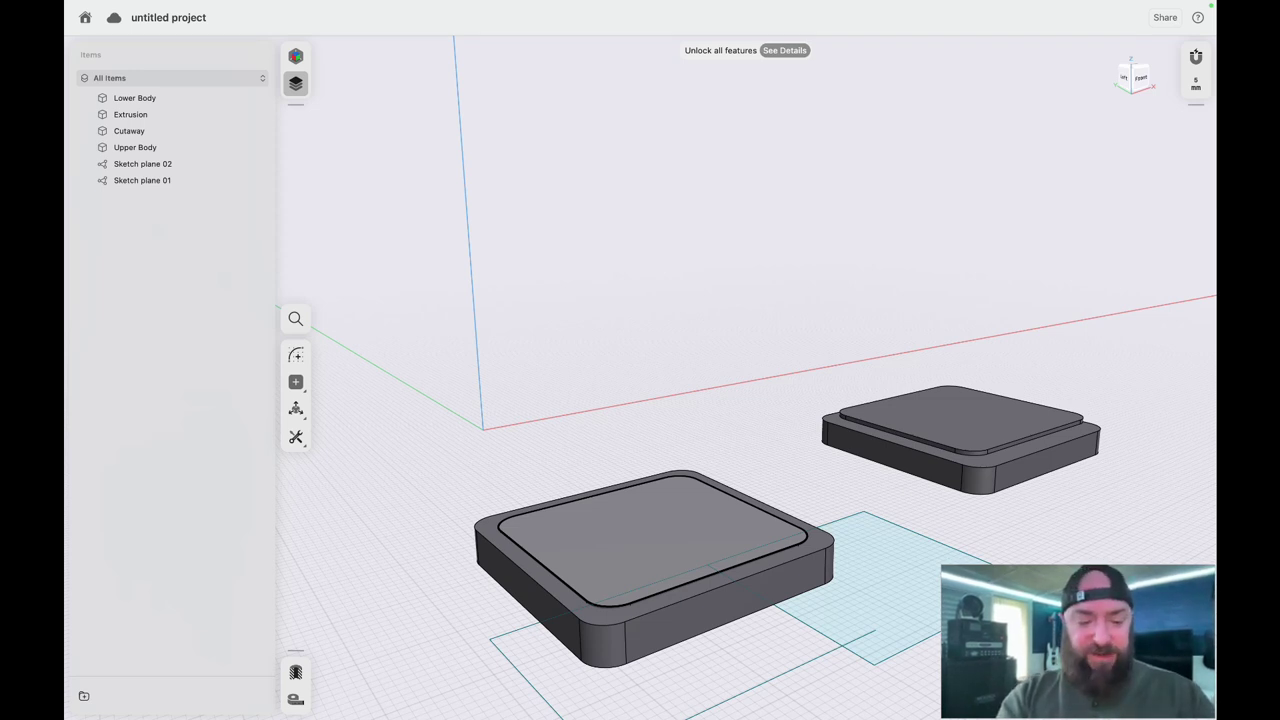
# - Redo the mirrored copy of the Cutaway above the front plate and the offsets that shrink the copy's side faces
pyautogui.press('super+shift+z')
pyautogui.press('super+shift+z')
pyautogui.press('super+shift+z')
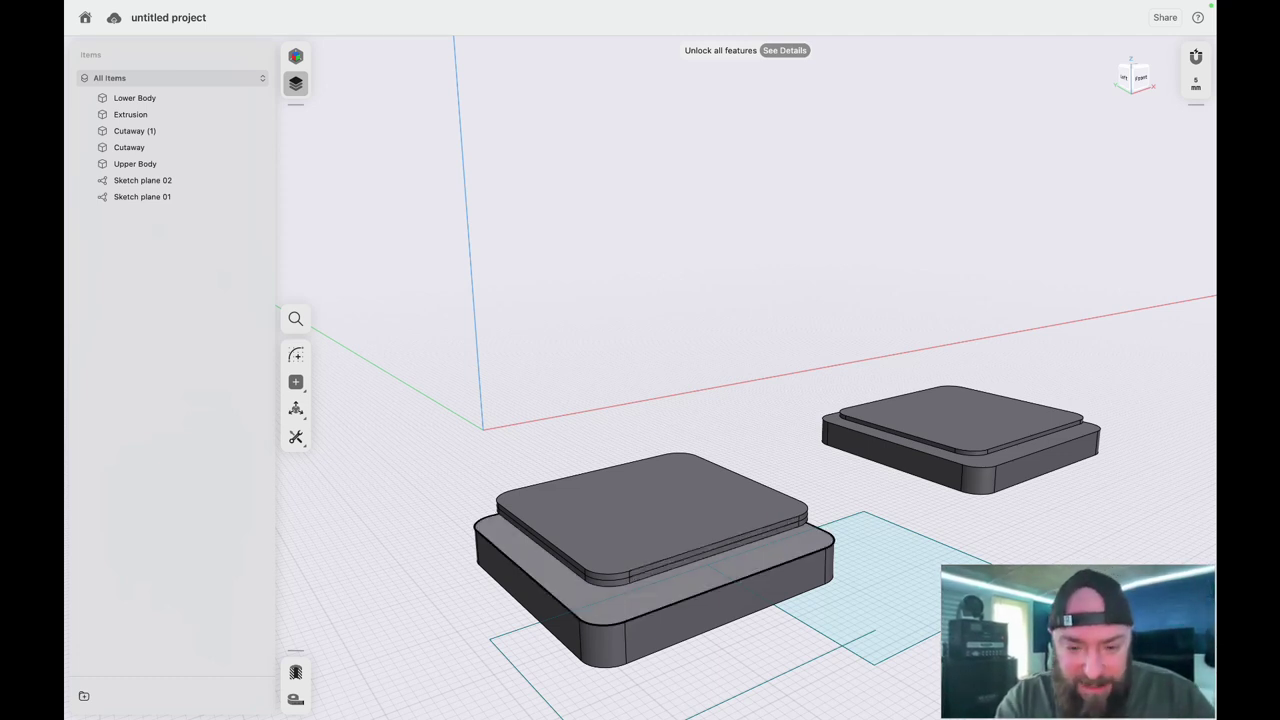
pyautogui.press('super+shift+z')
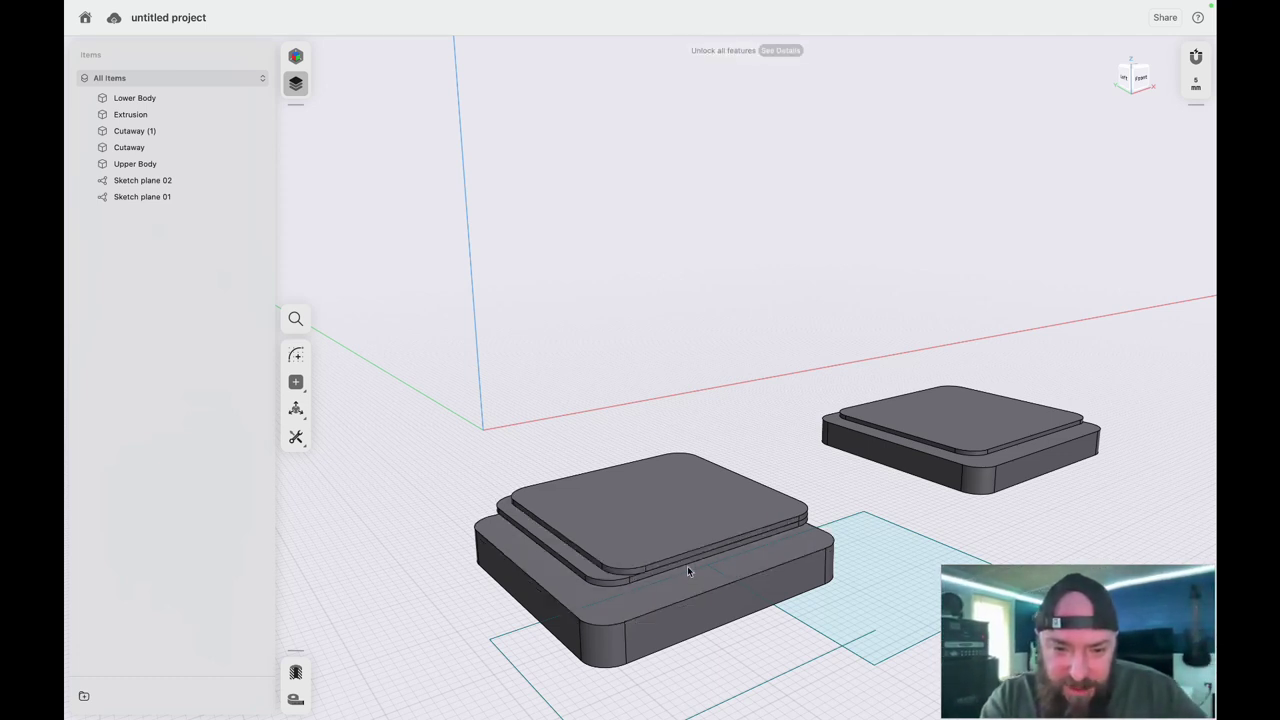
pyautogui.press('super+shift+z')
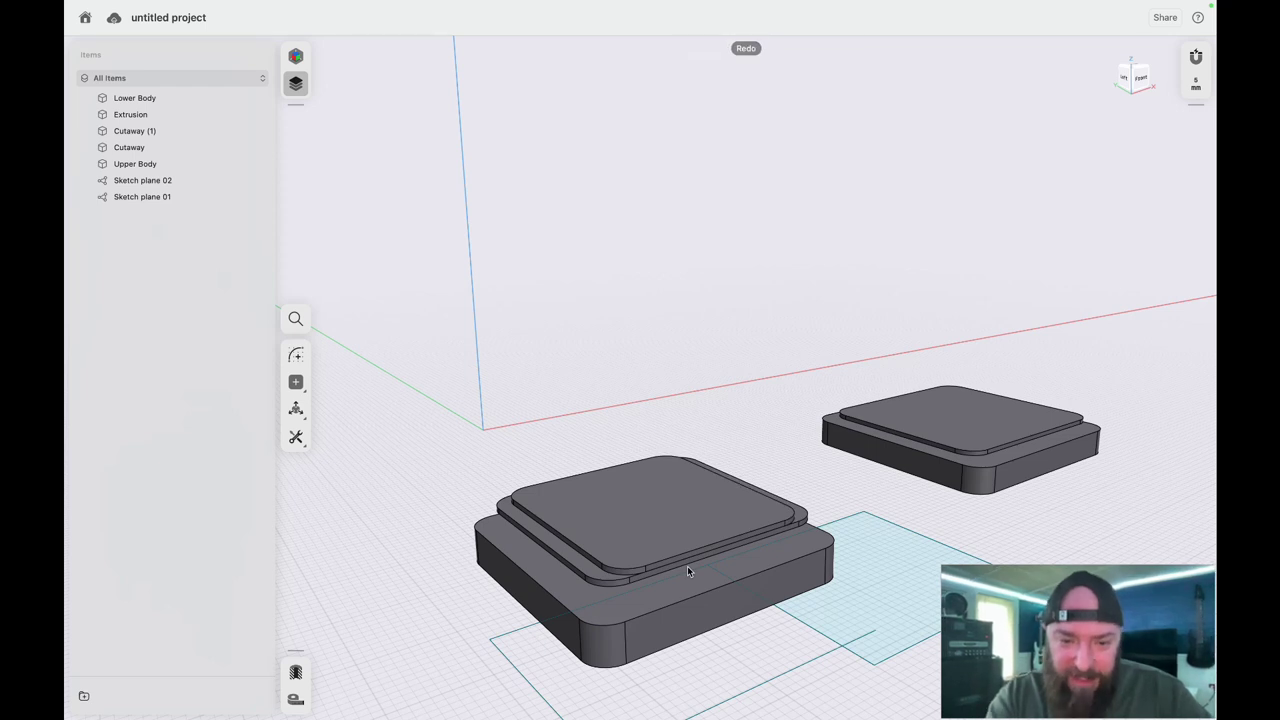
# - Redo the renaming of the Cutaway copy as Tongue and its moves down and out across the front plate
pyautogui.press('super+shift+z')
pyautogui.press('super+shift+z')
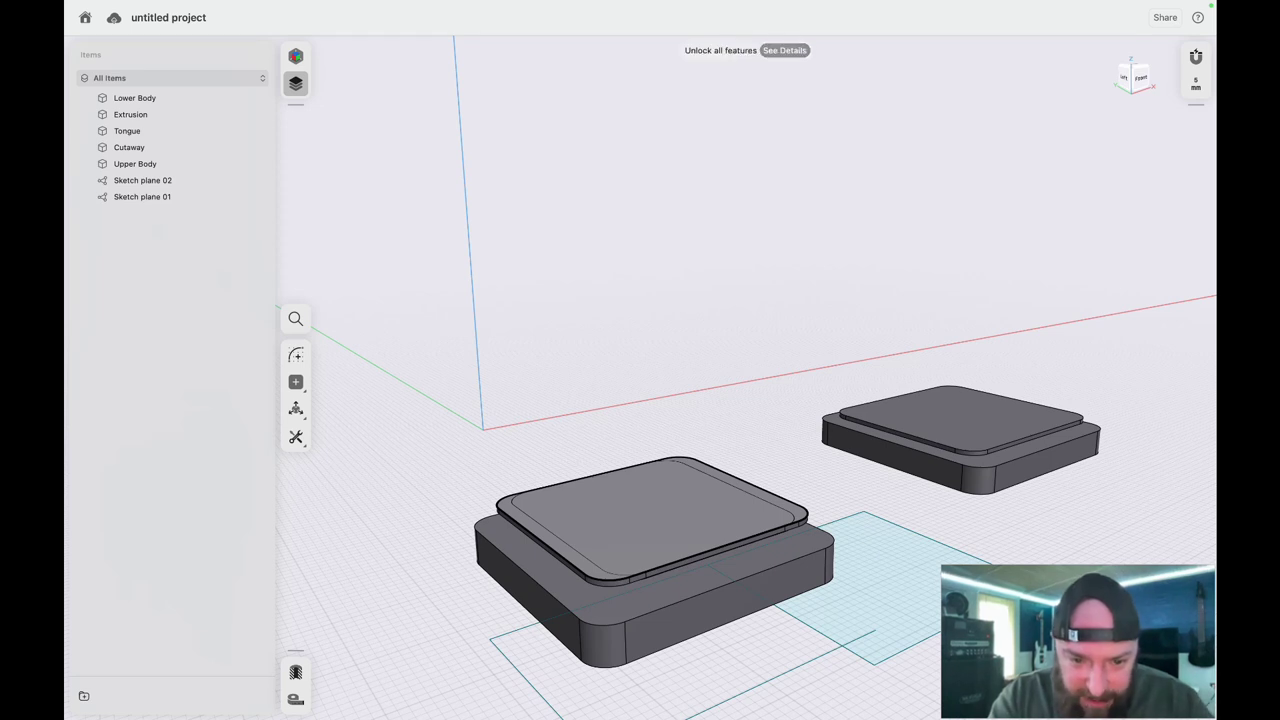
pyautogui.press('super+shift+z')
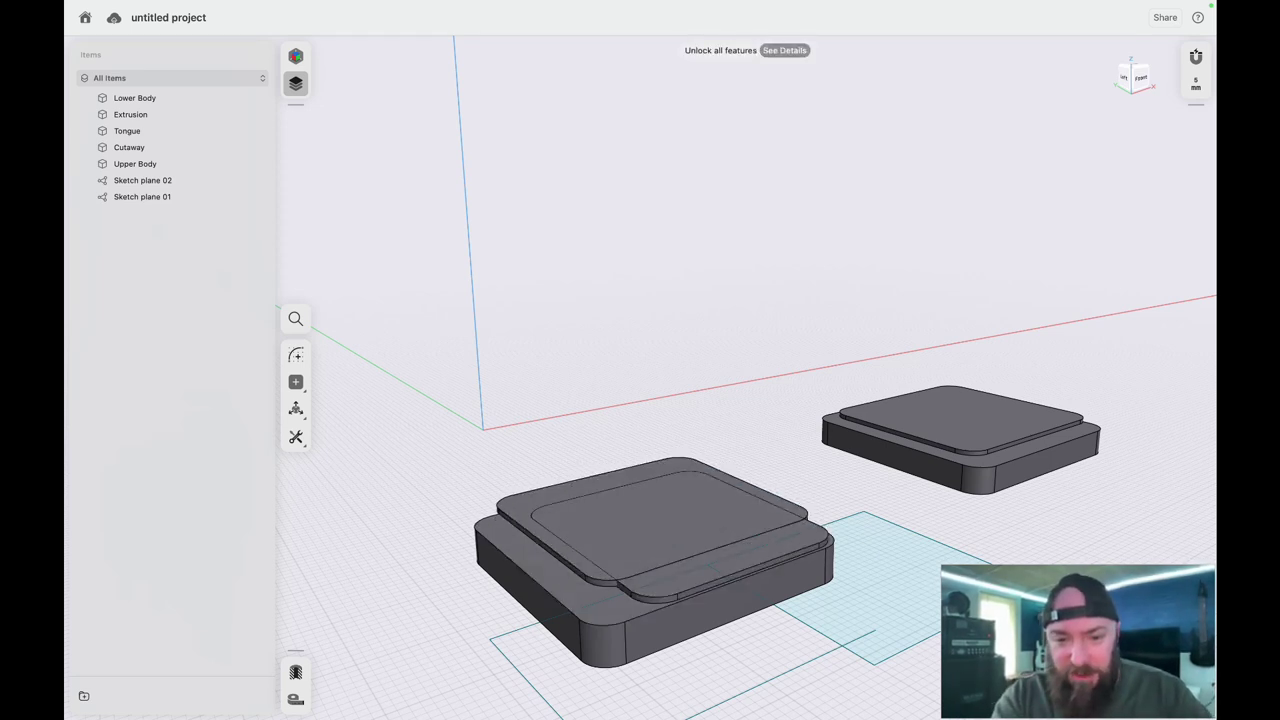
pyautogui.press('super+shift+z')
pyautogui.press('super+shift+z')
pyautogui.press('super+shift+z')
pyautogui.press('super+shift+z')
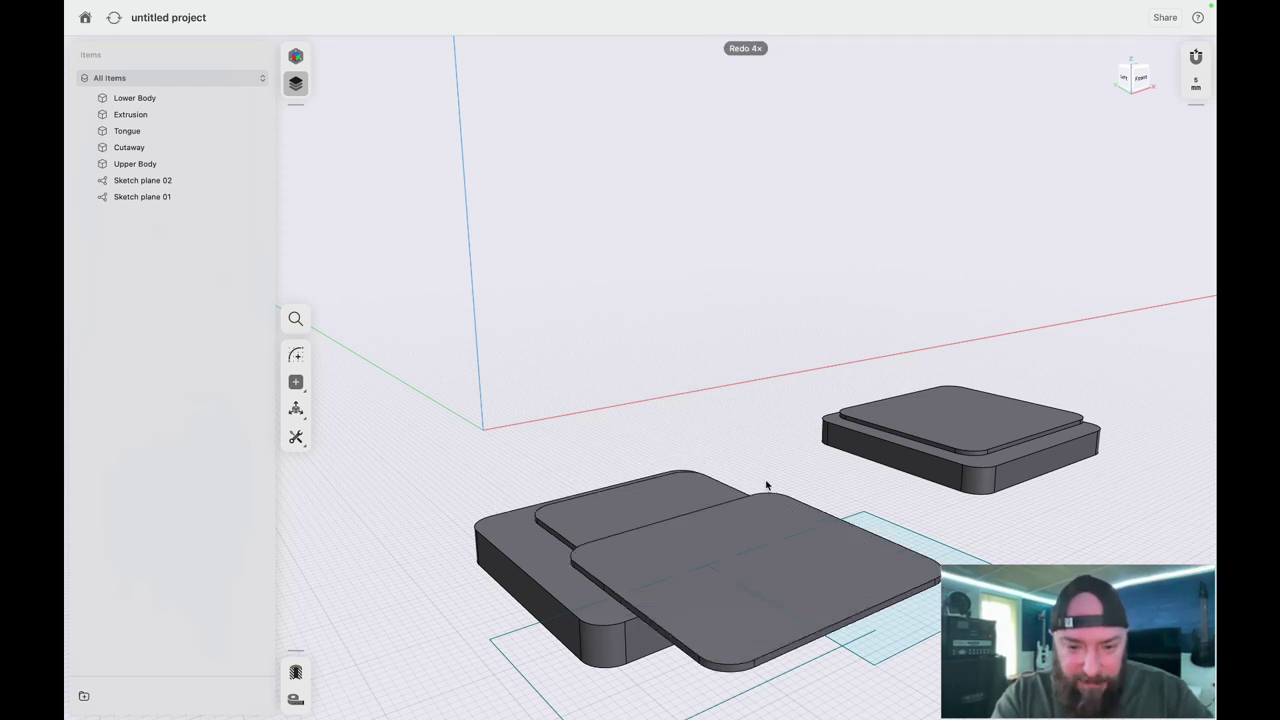
# - Redo the Tongue's move back over the Cutaway and the merging of the two bodies
pyautogui.press('super+shift+z')
pyautogui.press('super+shift+z')
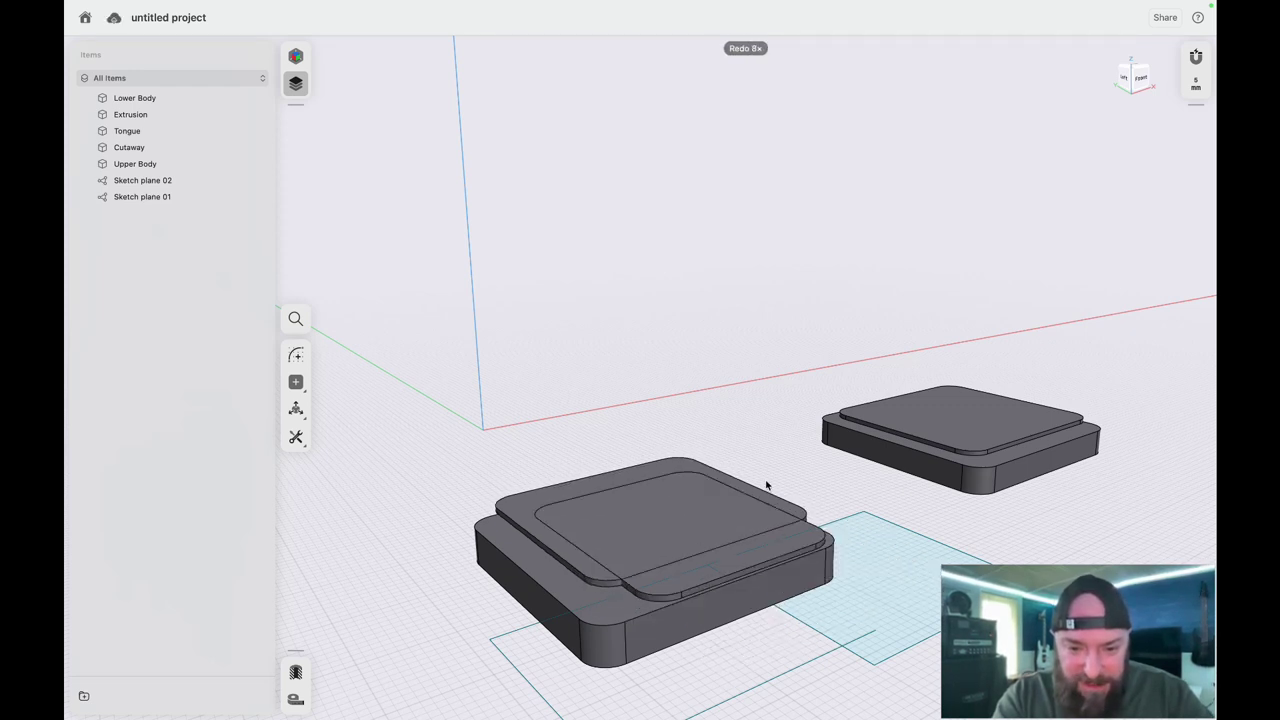
pyautogui.press('super+shift+z')
# - Redo the mirrored copy of the merged Tongue on its top face and inspect the two stacked bodies
pyautogui.scroll(5, 642, 597)
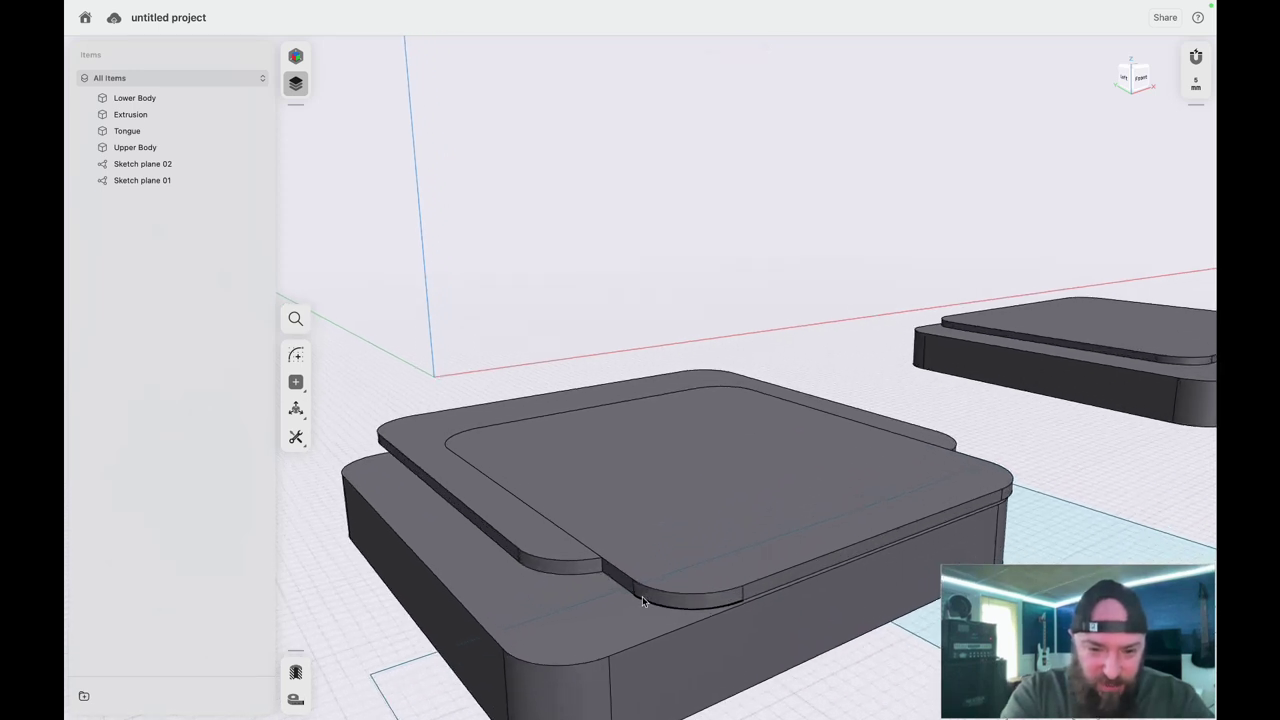
pyautogui.scroll(5, 642, 597)
pyautogui.press('super+shift+z')
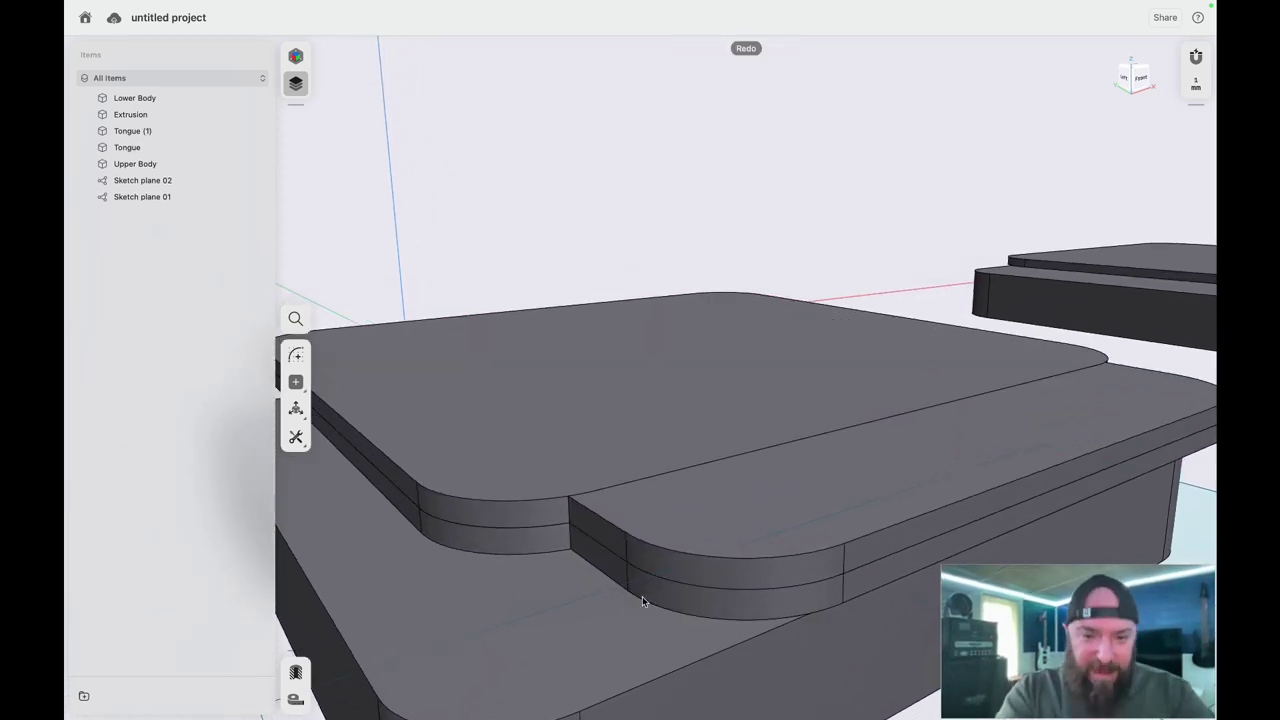
pyautogui.scroll(-5, 642, 597)
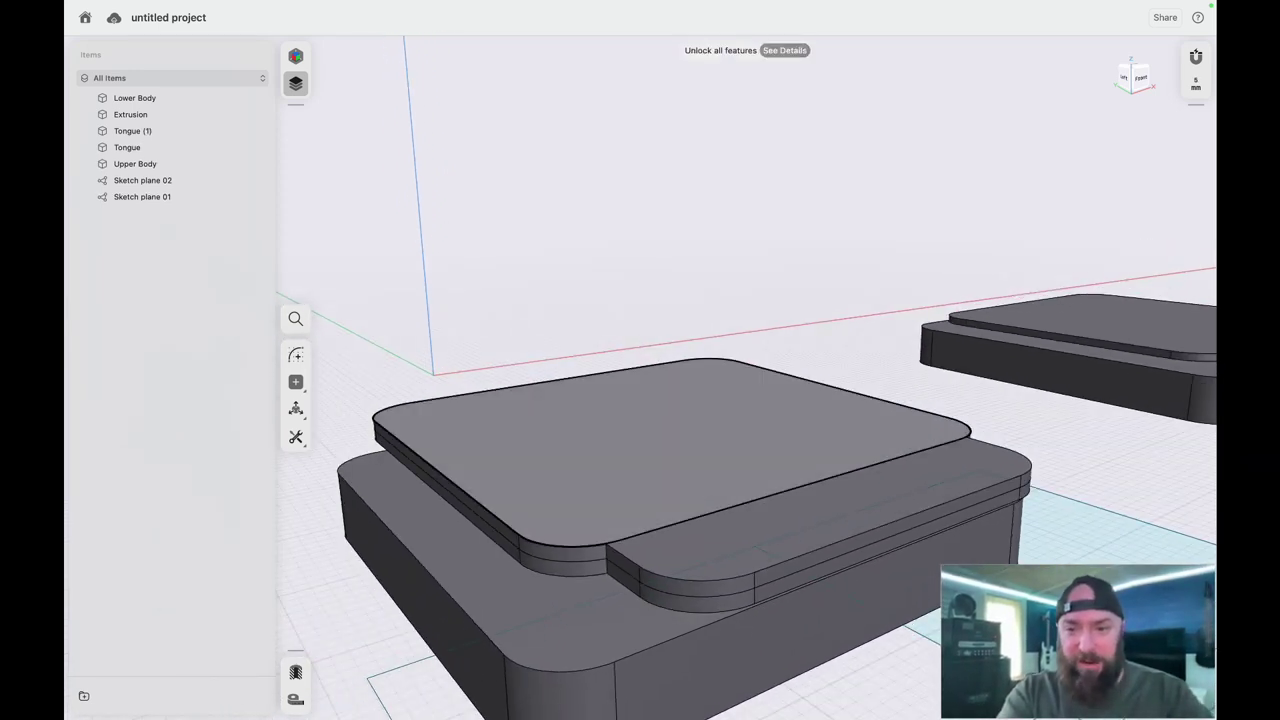
pyautogui.scroll(-5, 860, 395)
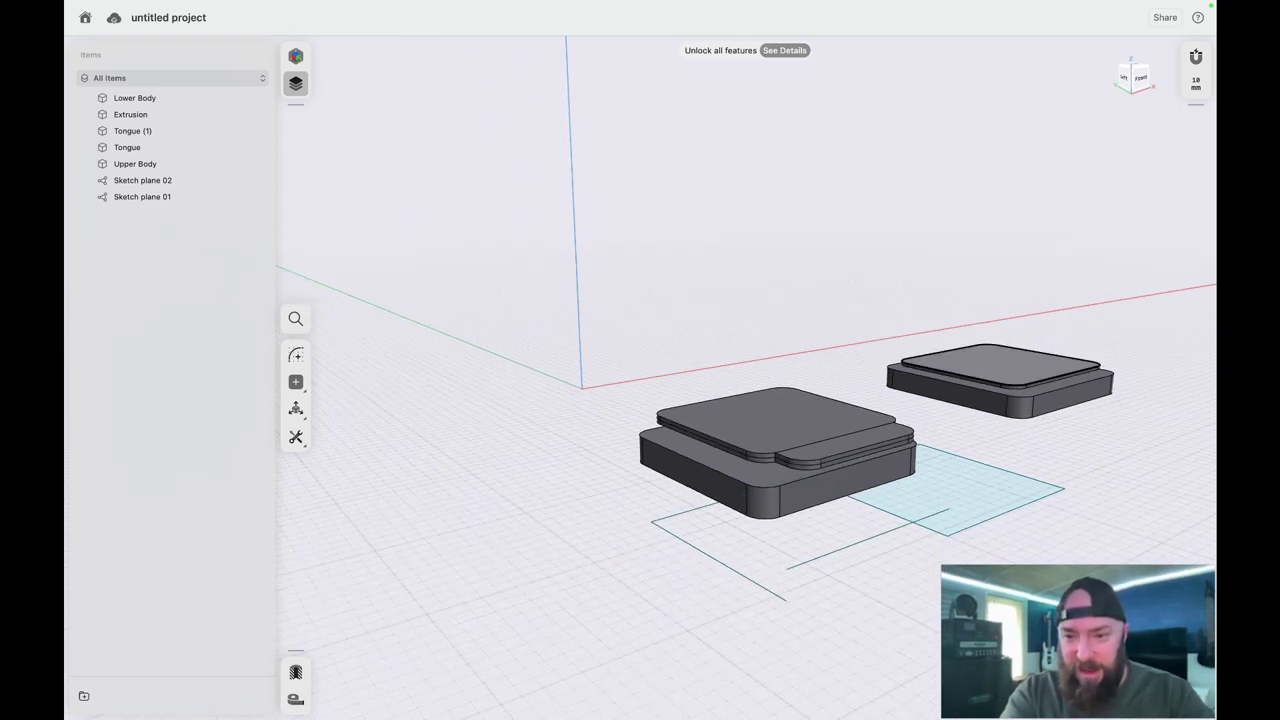
# - Redo the removal of the old Extrusion from the rear plate and the renaming of the Tongue bodies as Extrusion and Cutaway
pyautogui.press('super+shift+z')
pyautogui.press('super+shift+z')
pyautogui.press('super+shift+z')
pyautogui.press('super+shift+z')
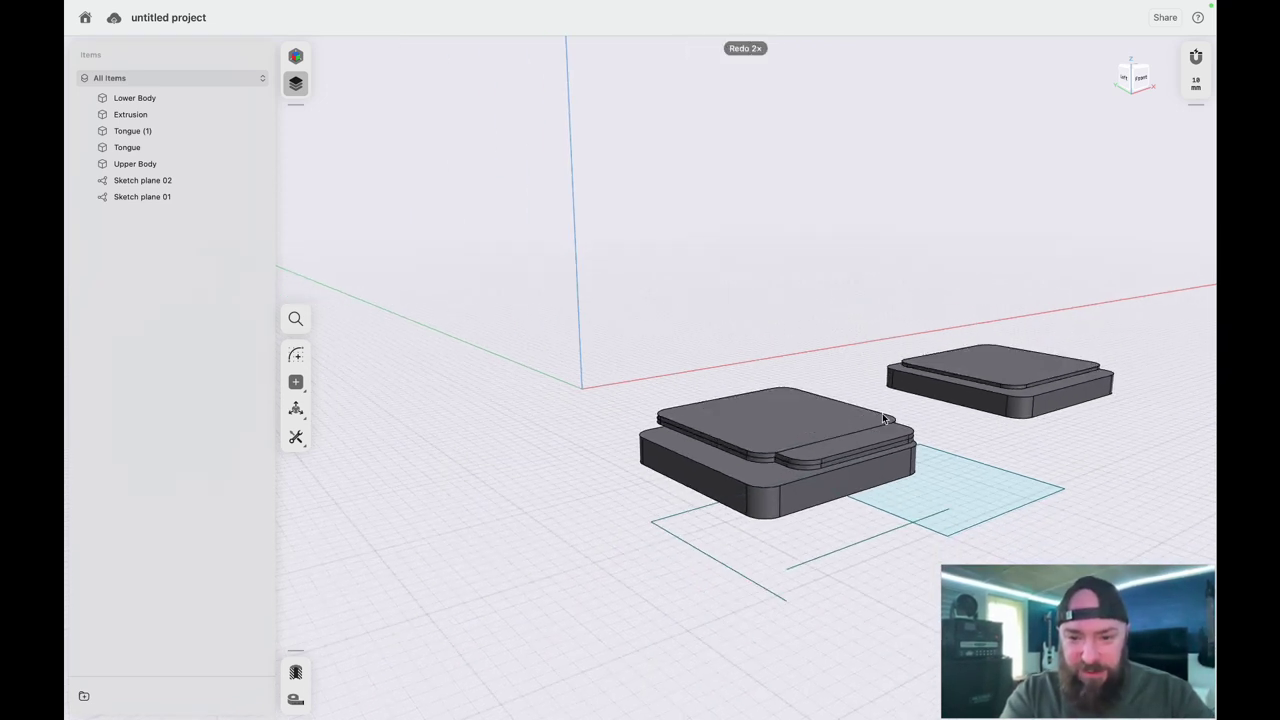
pyautogui.press('super+shift+z')
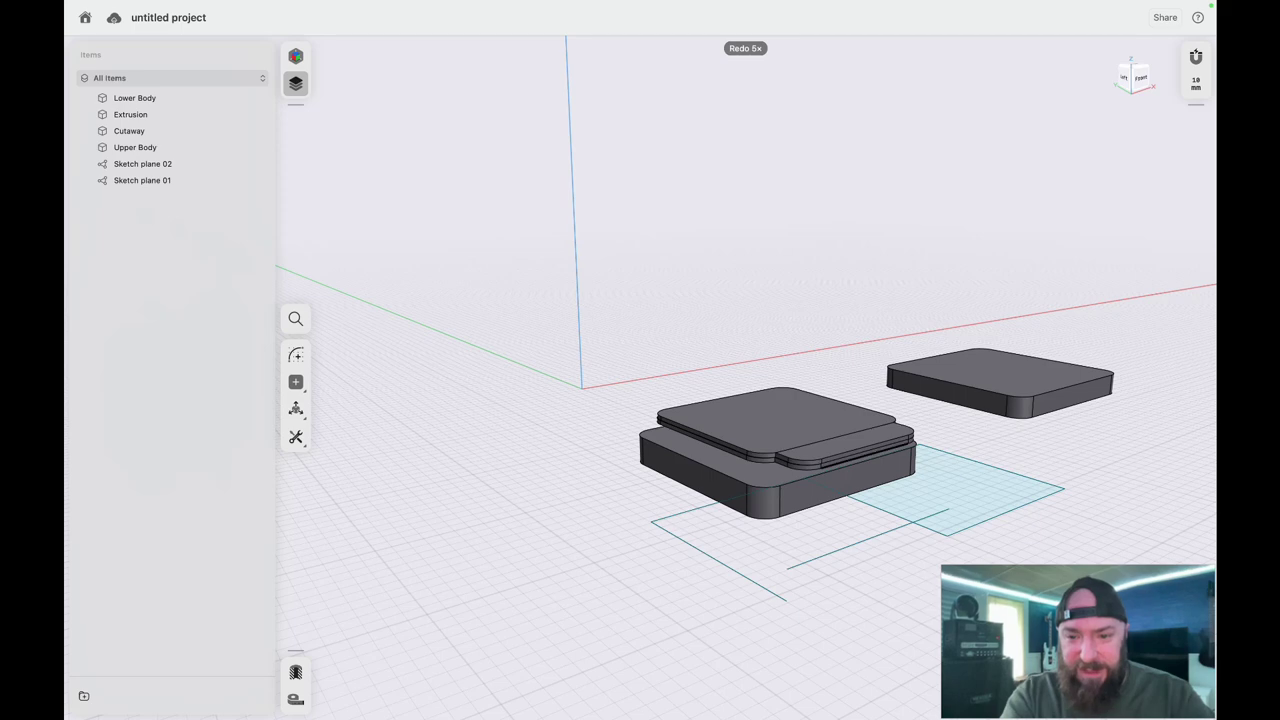
# - Inspect the stepped stack's side and redo the vertical moves of the Extrusion and Cutaway bodies above the front plate
pyautogui.scroll(5, 852, 462)
pyautogui.scroll(3, 852, 462)
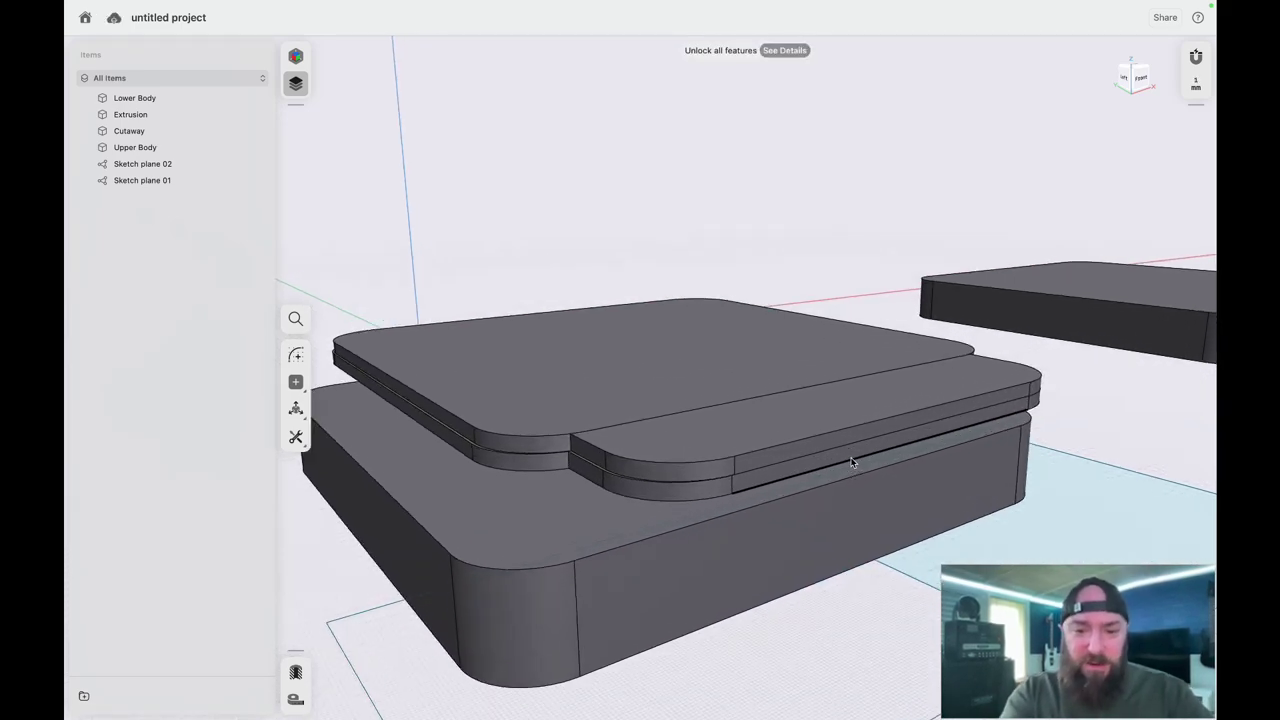
pyautogui.scroll(5, 880, 488)
pyautogui.hscroll(5, 880, 488)
pyautogui.hscroll(-5, 880, 488)
pyautogui.scroll(-4, 880, 488)
pyautogui.scroll(-4, 880, 488)
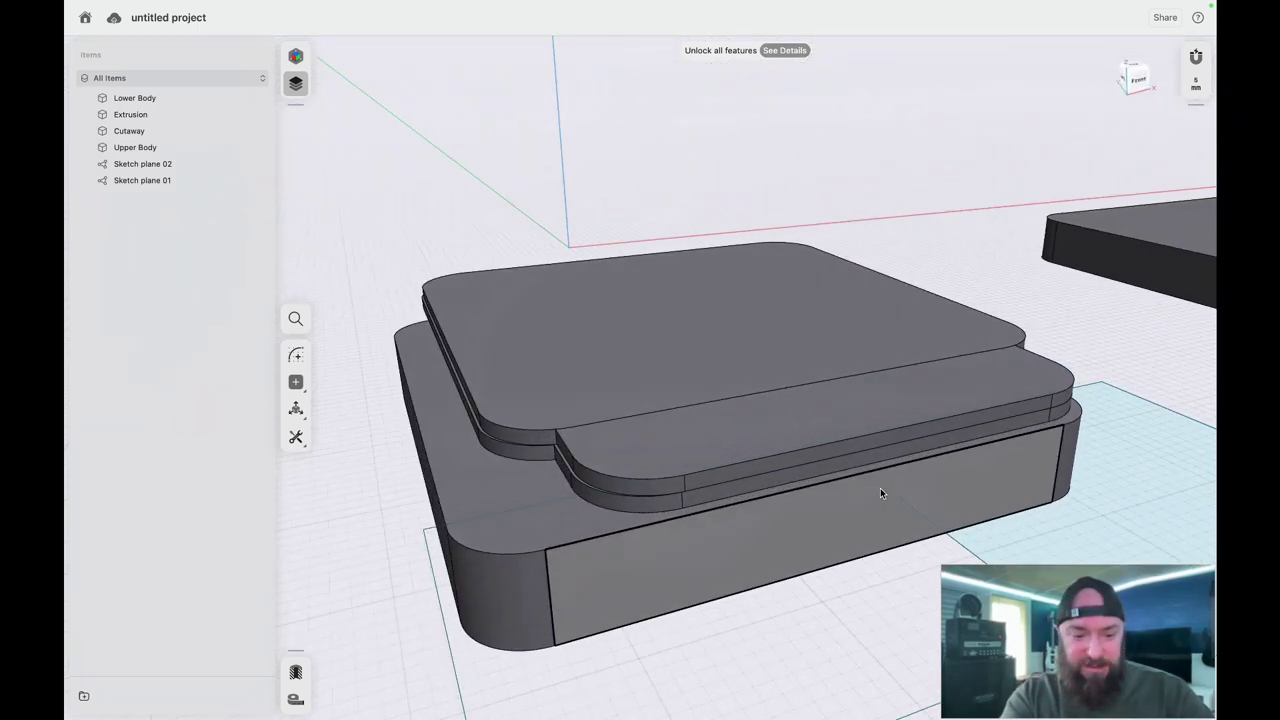
pyautogui.press('super+shift+z')
pyautogui.press('super+shift+z')
pyautogui.press('super+shift+z')
pyautogui.press('super+shift+z')
pyautogui.press('super+shift+z')
pyautogui.press('super+shift+z')
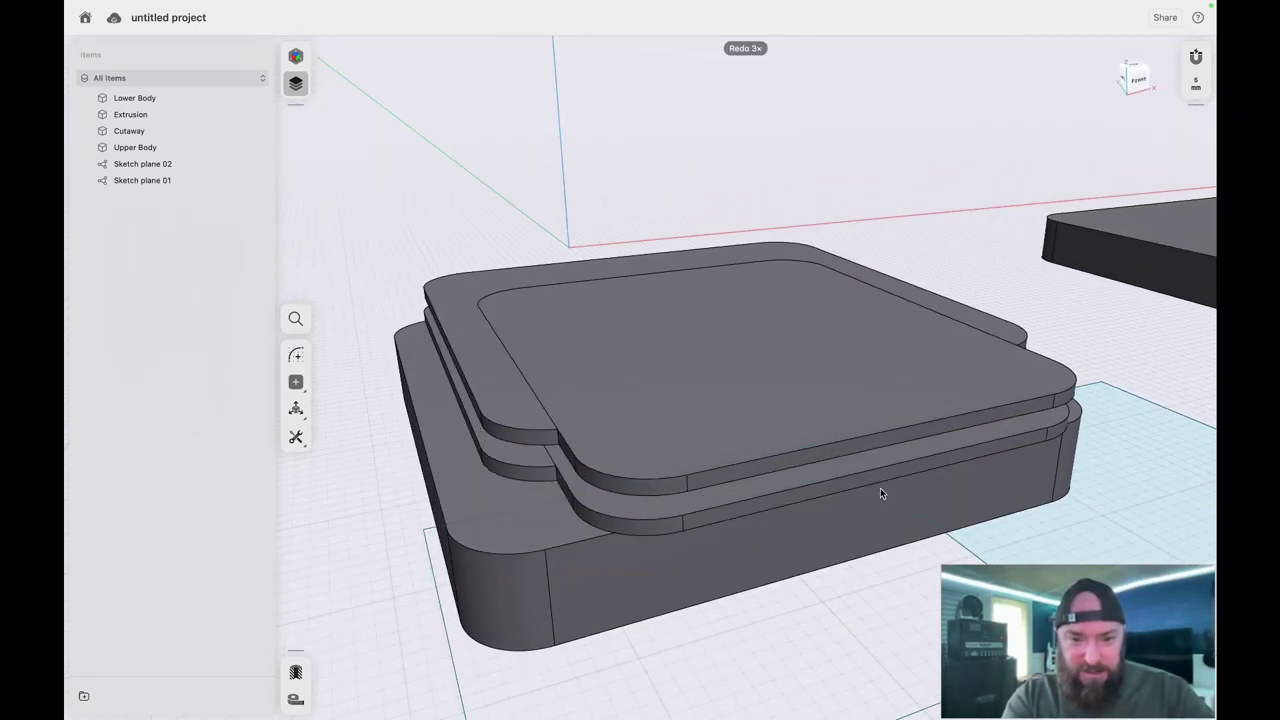
# - Redo the moves that lower the stacked Extrusion and Cutaway into the front plate, and inspect their protruding corner
pyautogui.press('super+shift+z')
pyautogui.press('super+shift+z')
pyautogui.press('super+shift+z')
pyautogui.press('super+shift+z')
pyautogui.press('super+shift+z')
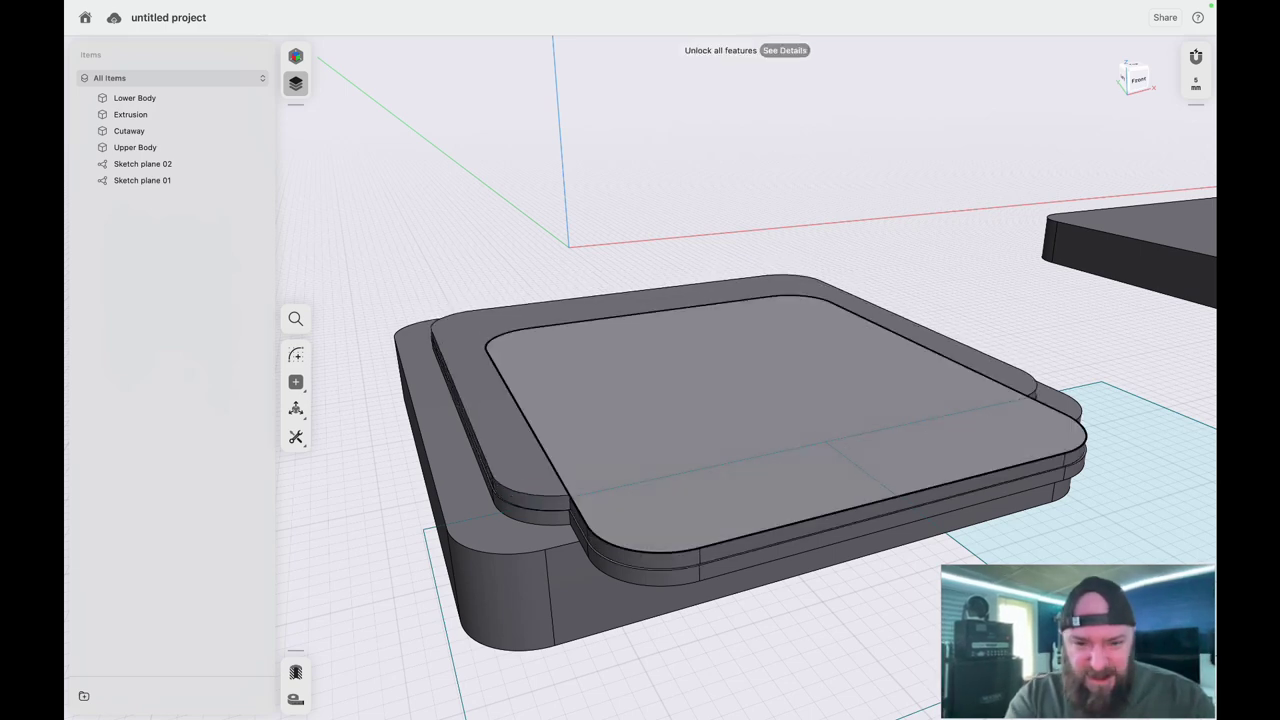
pyautogui.hscroll(-10, 631, 569)
pyautogui.scroll(-2, 631, 572)
pyautogui.scroll(8, 631, 572)
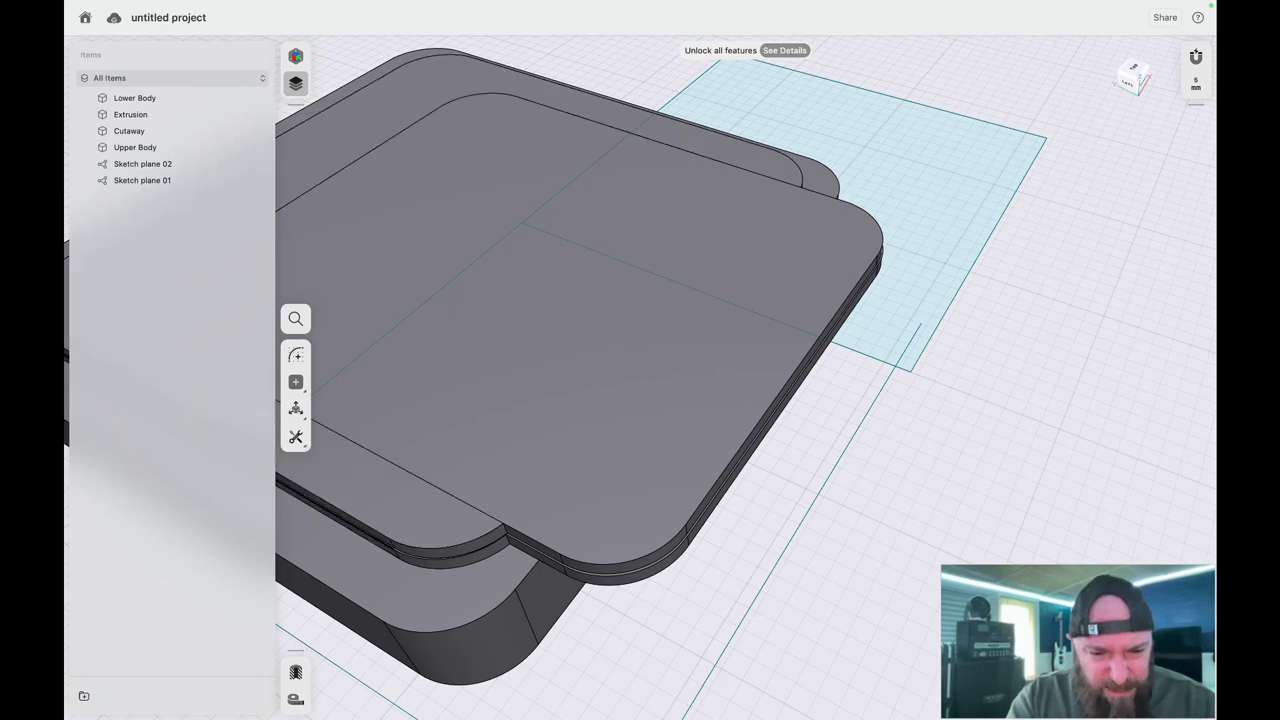
pyautogui.scroll(-6, 582, 606)
pyautogui.scroll(-1, 582, 606)
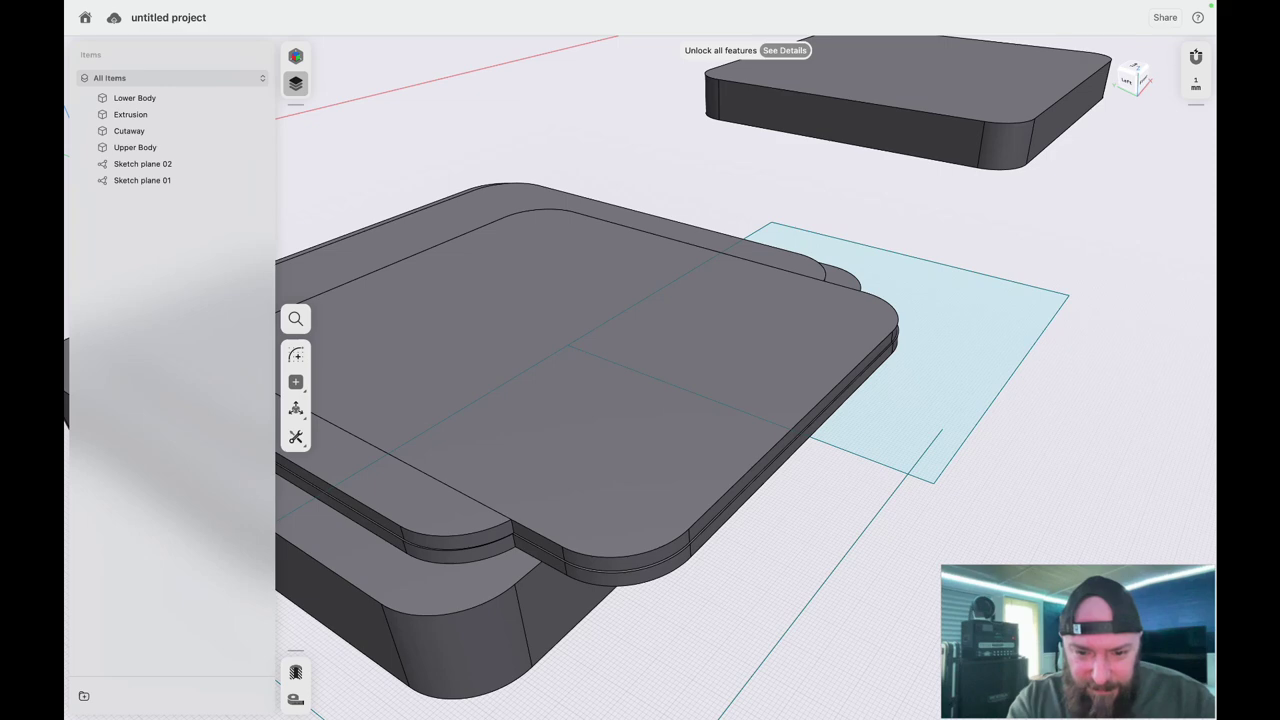
# - Lower the Extrusion body 16 mm toward the Cutaway on the front plate
pyautogui.press('super+shift+z')
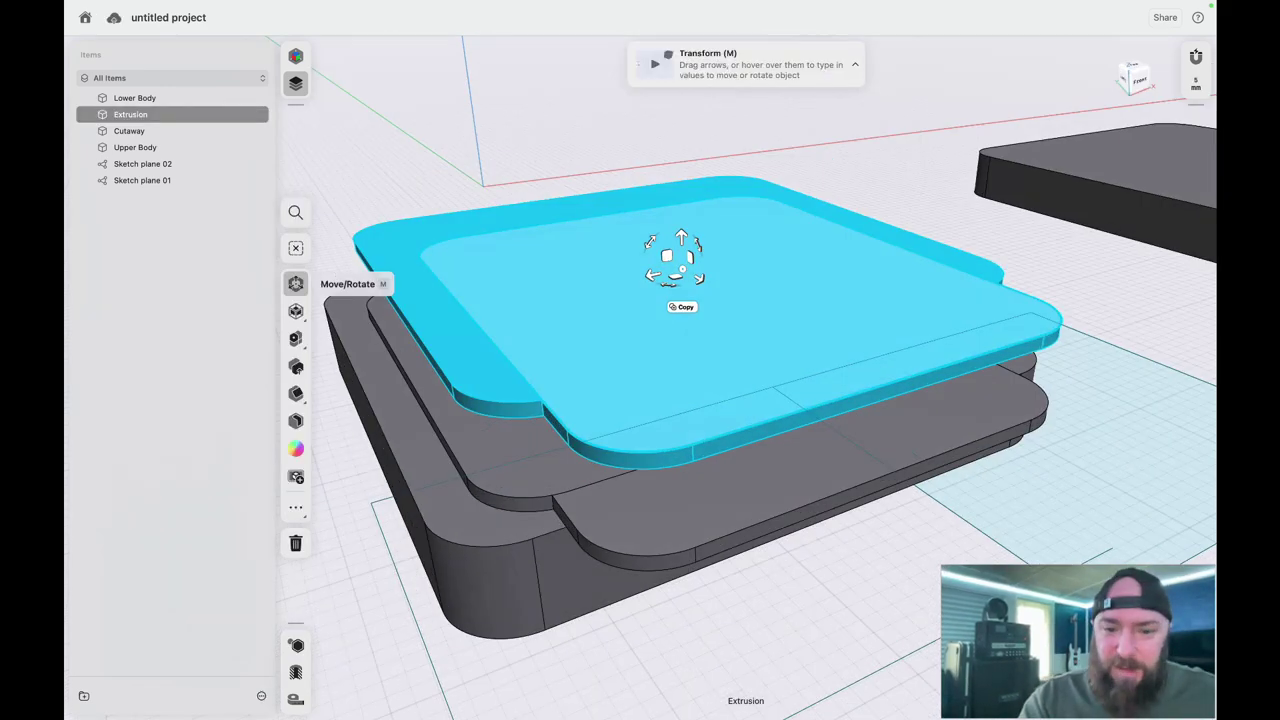
pyautogui.moveTo(700, 360); pyautogui.dragTo(688, 310, button='right')
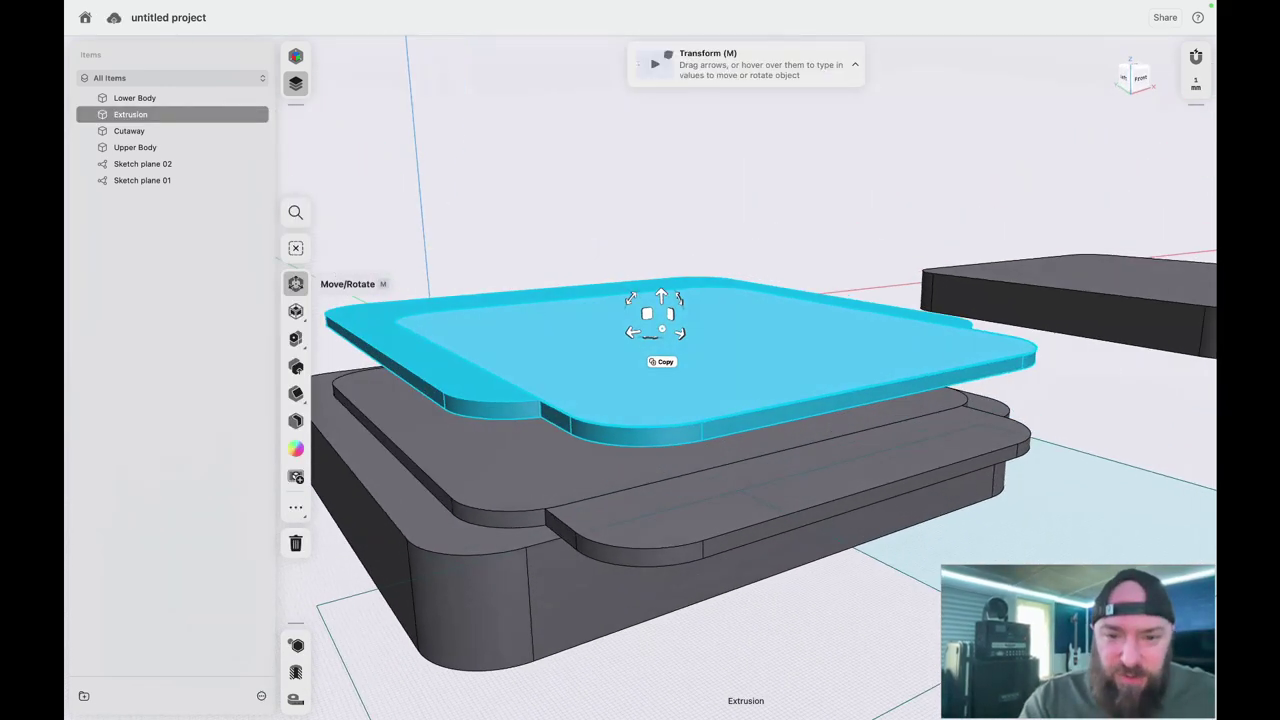
pyautogui.moveTo(660, 288); pyautogui.dragTo(662, 358)
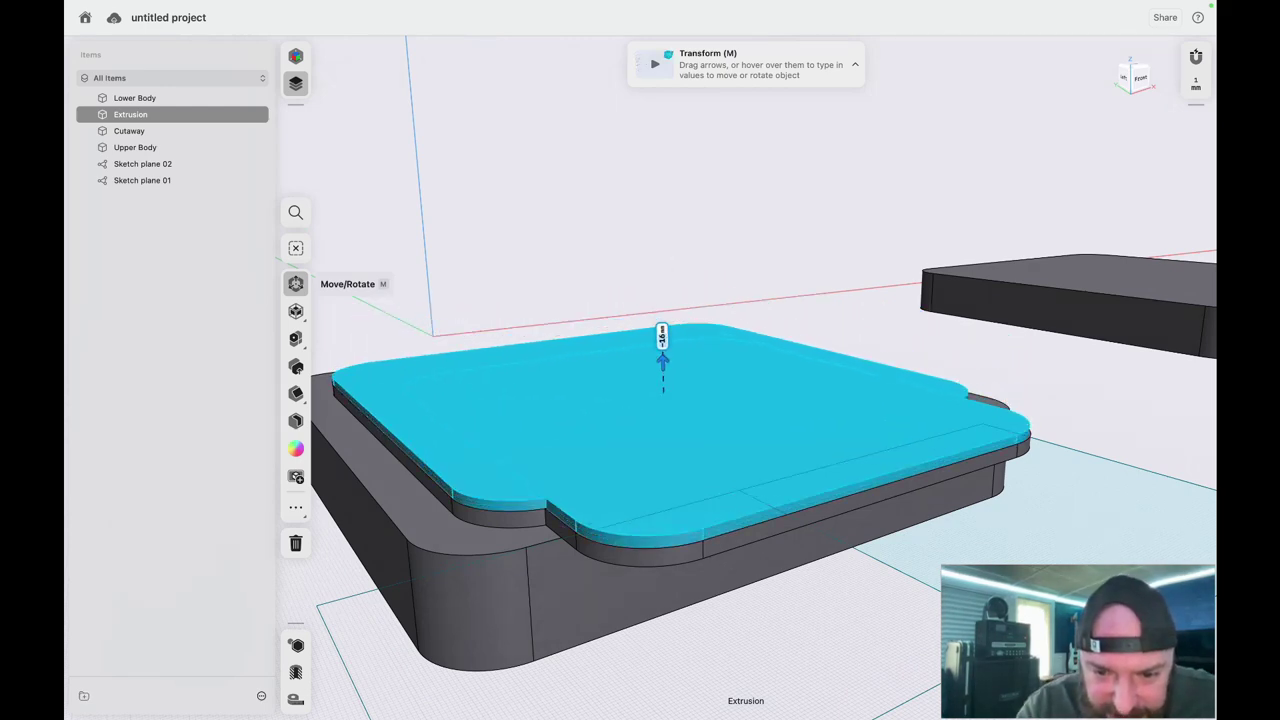
# - Examine the Extrusion's rounded corner and side edges for the size difference against the Cutaway beneath it
pyautogui.moveTo(625, 475); pyautogui.dragTo(801, 480, button='right')
pyautogui.scroll(5, 850, 566)
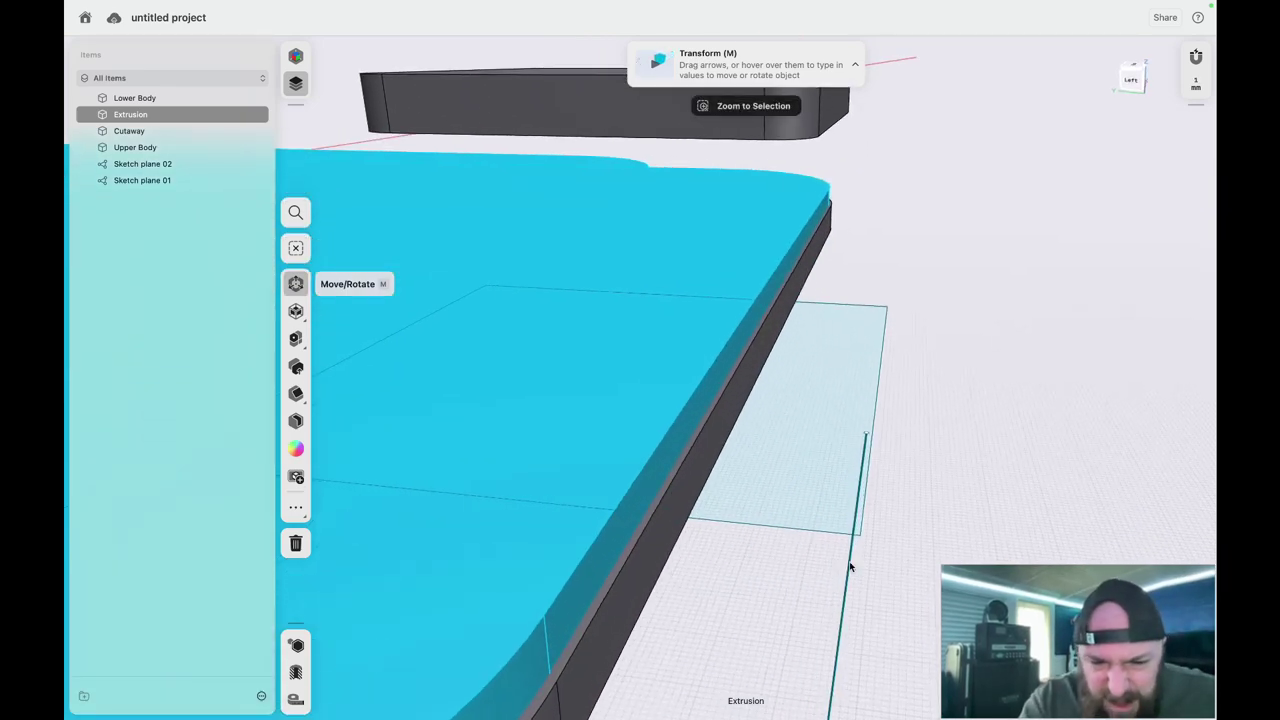
pyautogui.scroll(-5, 850, 566)
pyautogui.scroll(3, 850, 567)
pyautogui.hscroll(5, 850, 567)
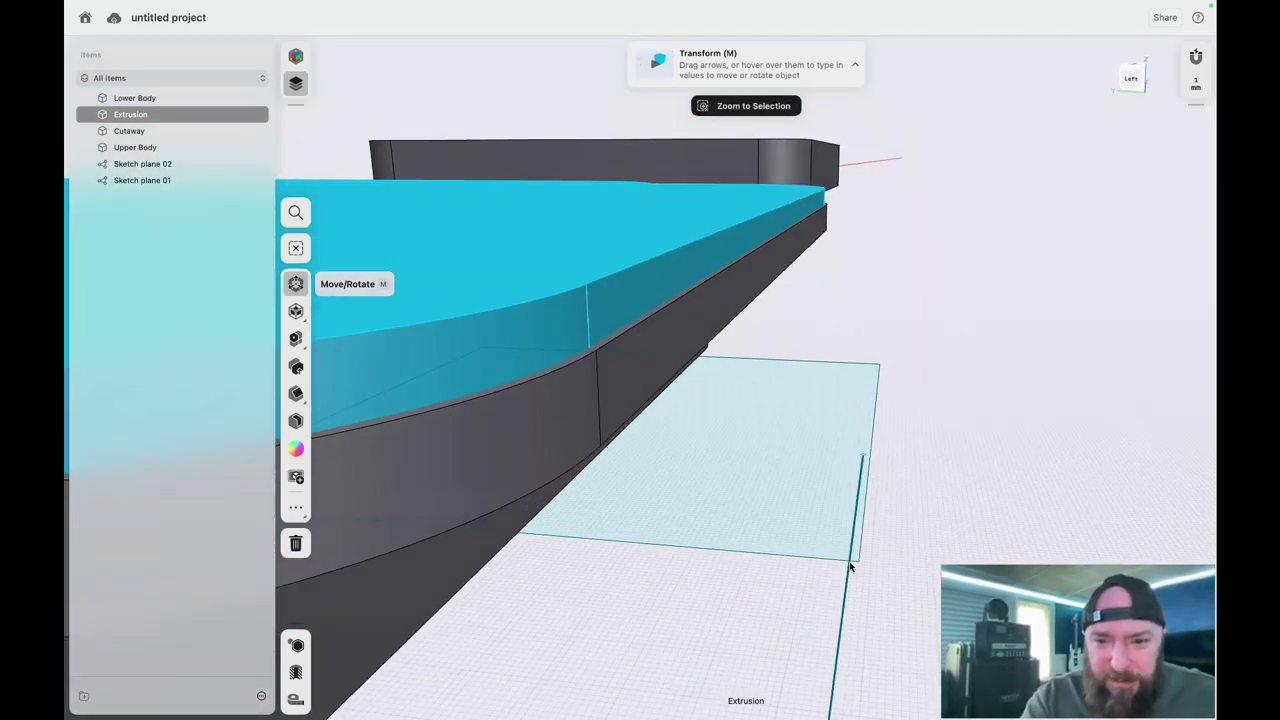
pyautogui.hscroll(-4, 850, 567)
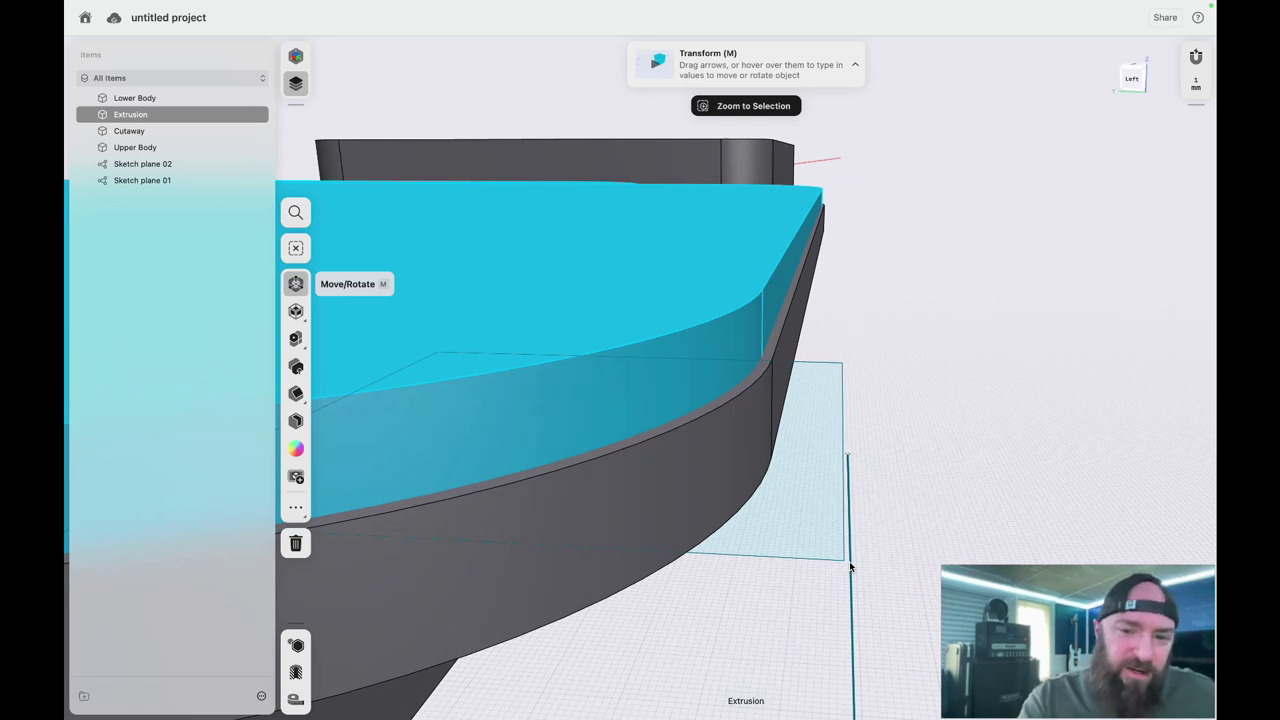
pyautogui.scroll(-5, 851, 567)
pyautogui.scroll(2, 852, 567)
pyautogui.scroll(4, 852, 567)
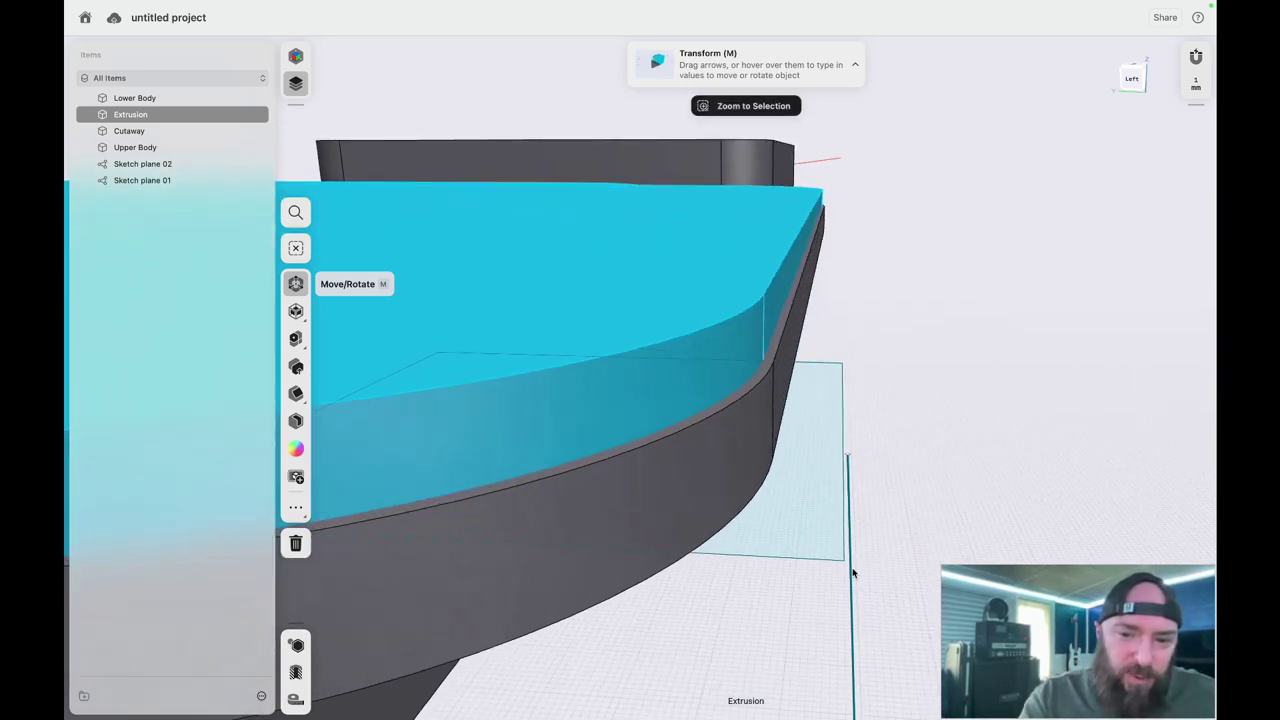
pyautogui.scroll(-5, 852, 567)
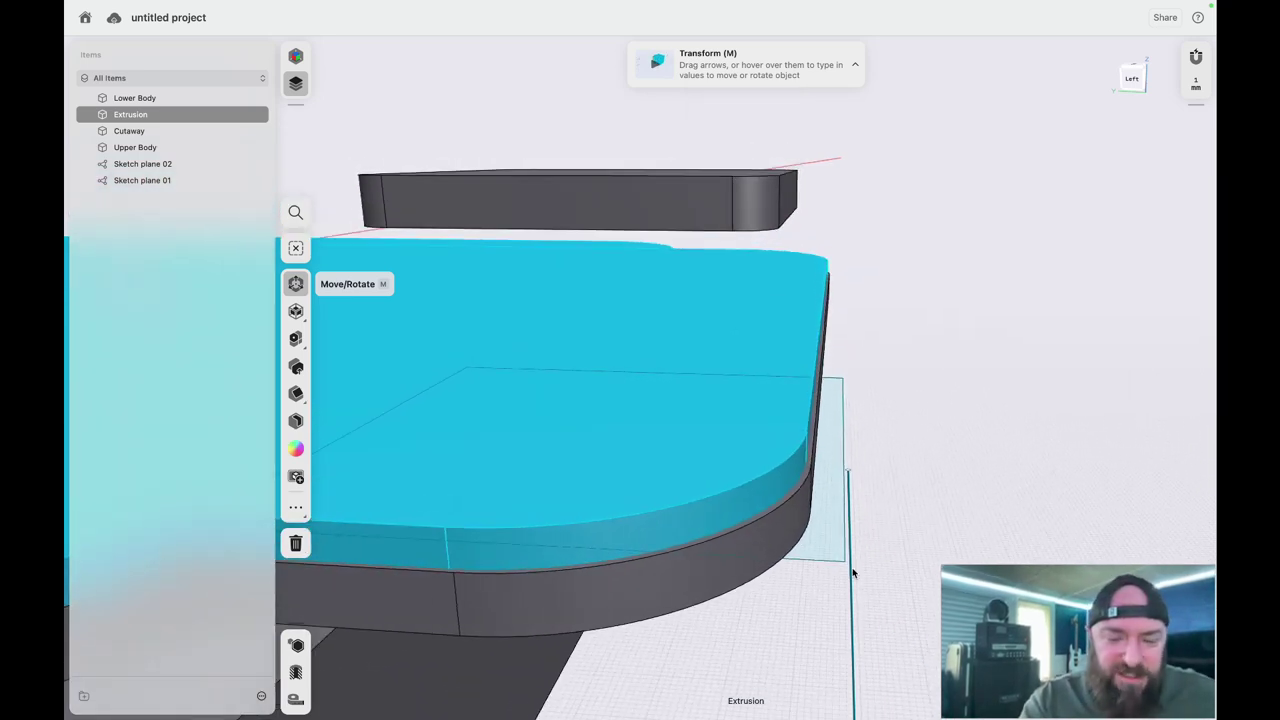
pyautogui.hscroll(-8, 852, 567)
pyautogui.scroll(-10, 852, 567)
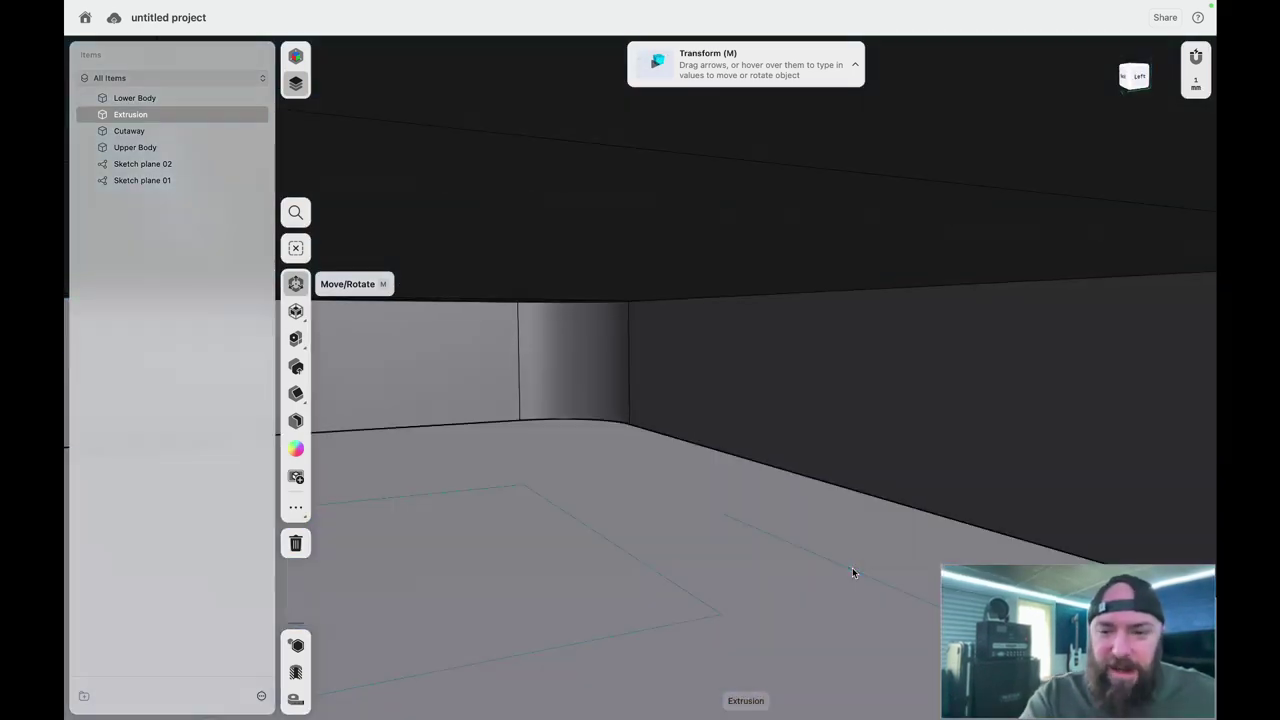
pyautogui.hscroll(10, 982, 481)
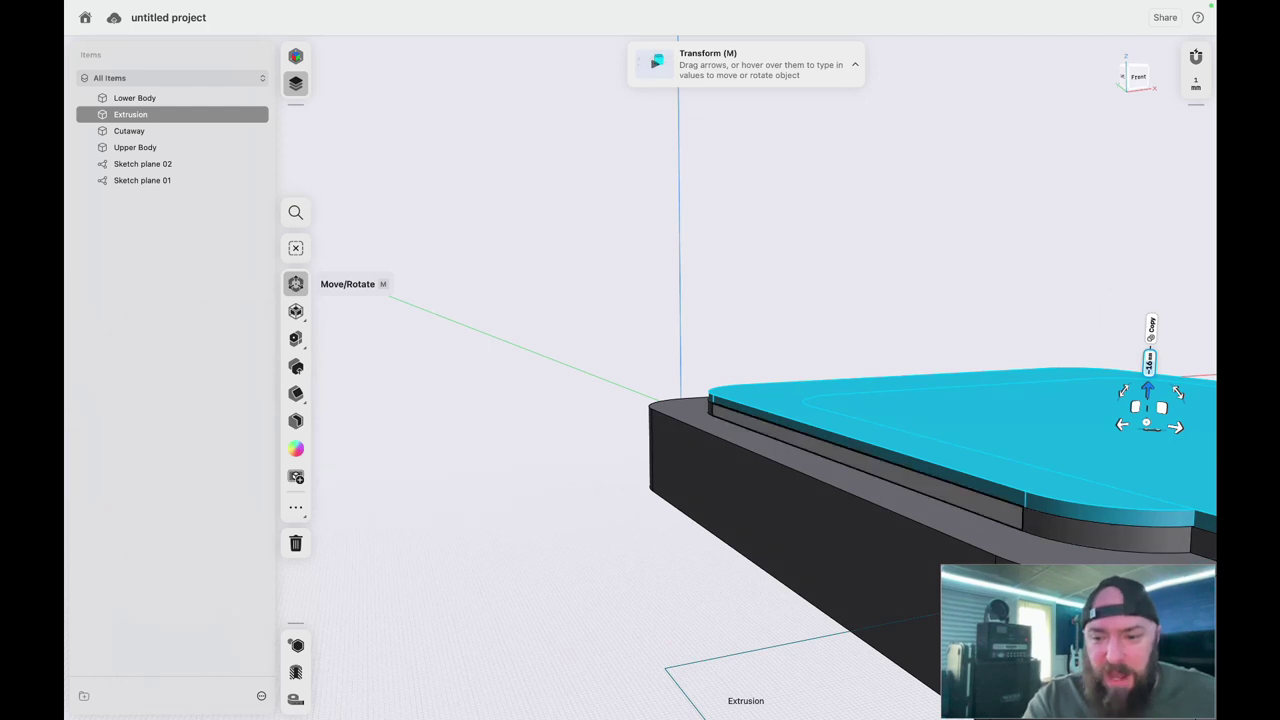
pyautogui.scroll(-3, 856, 512)
pyautogui.scroll(-4, 860, 510)
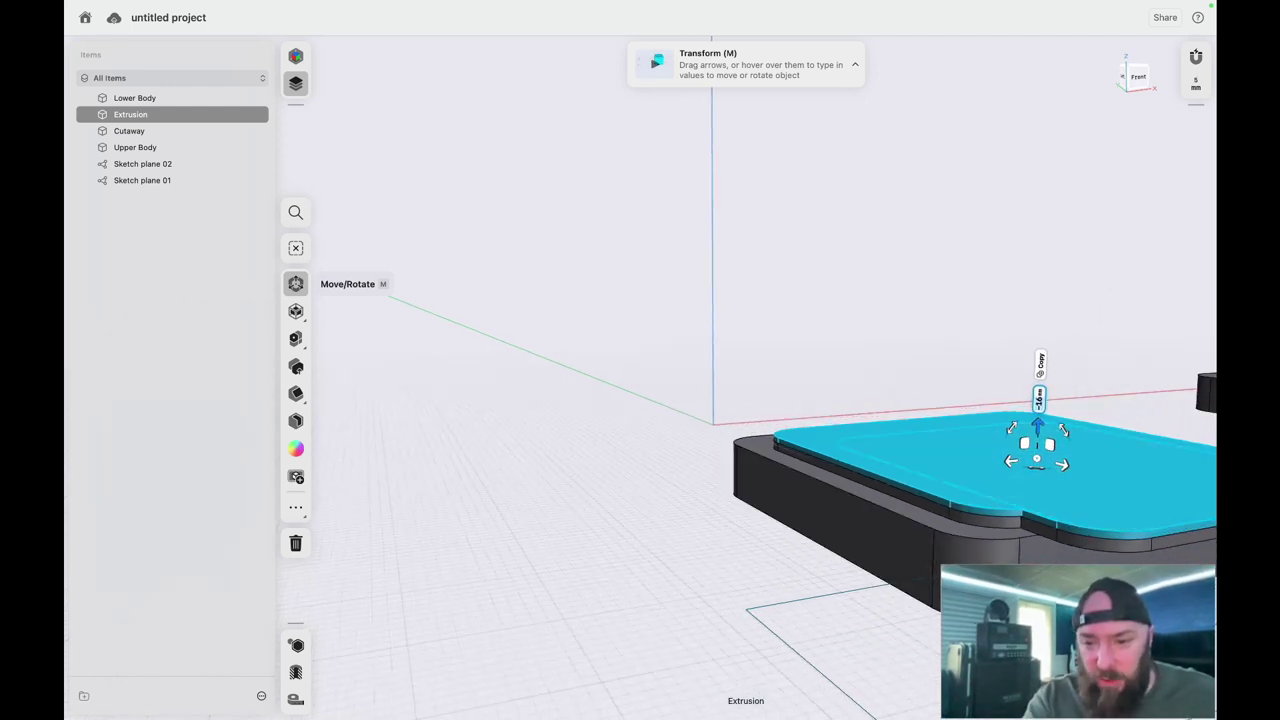
# - Examine the stacked Extrusion and Cutaway outline from above over the front plate, and clear the selection
pyautogui.moveTo(915, 458); pyautogui.dragTo(1034, 487, button='right')
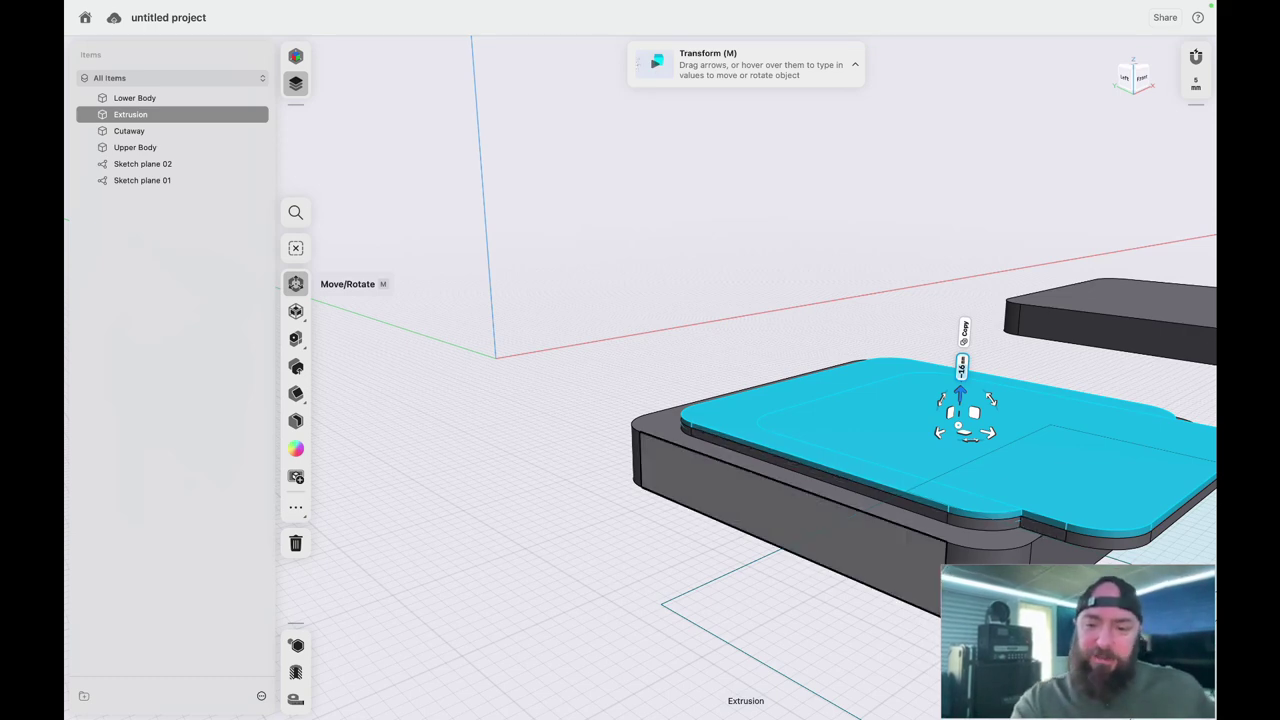
pyautogui.scroll(-5, 886, 536)
pyautogui.scroll(10, 886, 536)
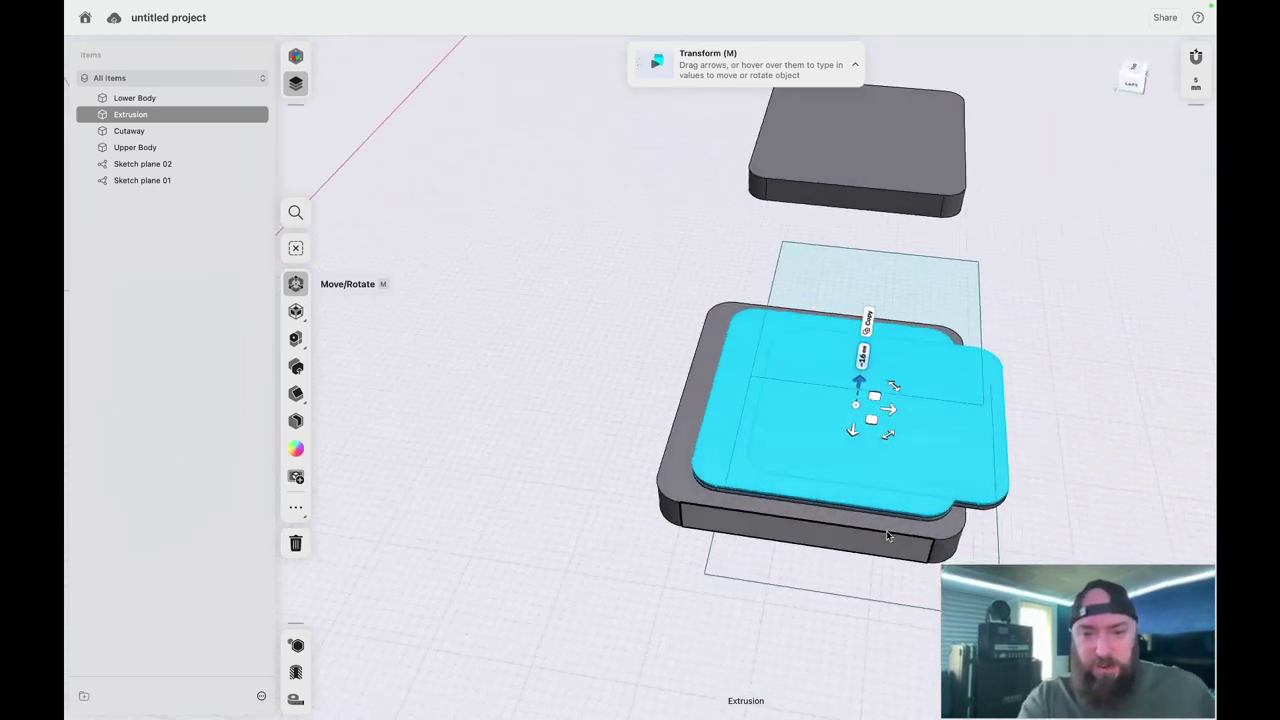
pyautogui.scroll(5, 886, 536)
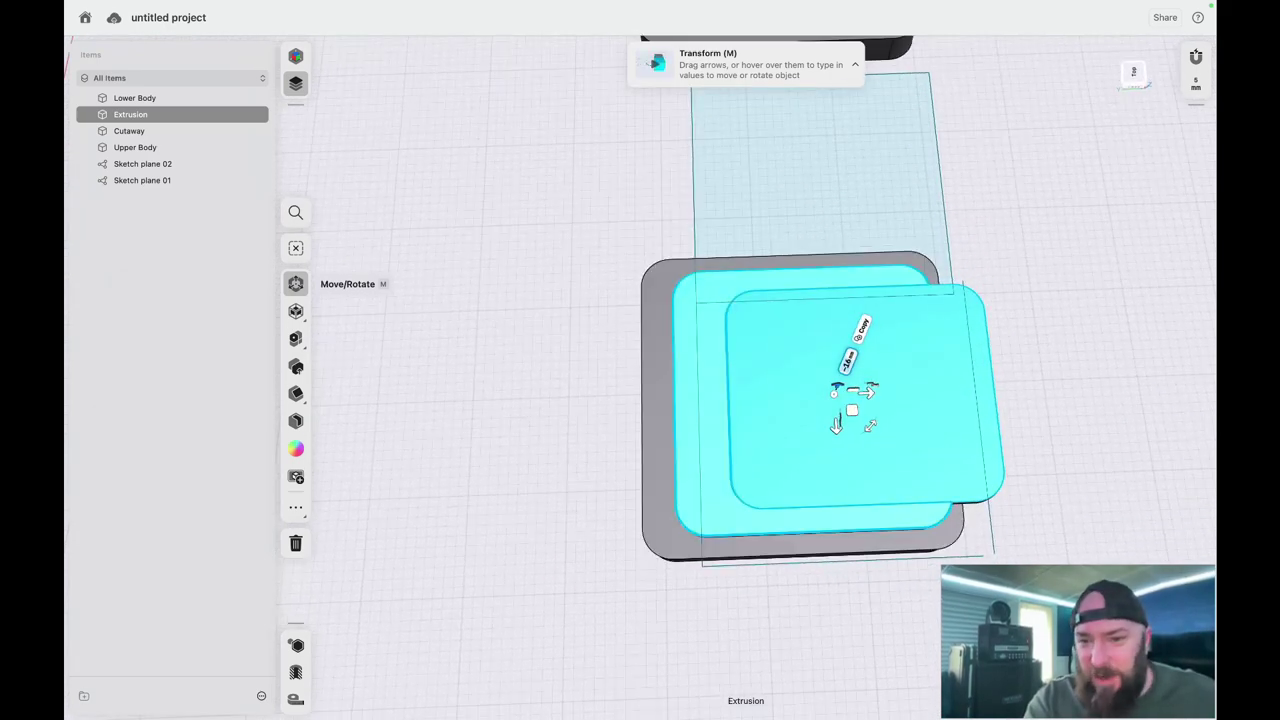
pyautogui.scroll(-3, 726, 489)
pyautogui.scroll(8, 726, 489)
pyautogui.hscroll(-6, 726, 489)
pyautogui.scroll(-8, 726, 489)
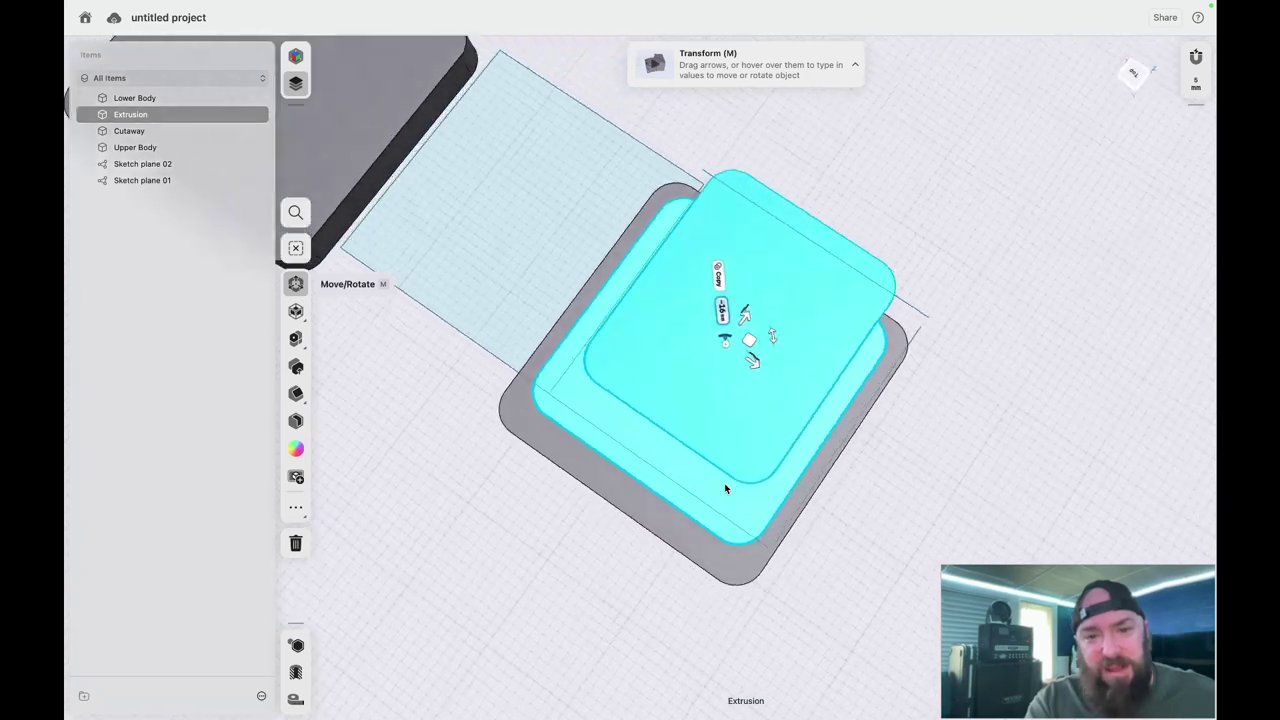
pyautogui.click(610, 610)
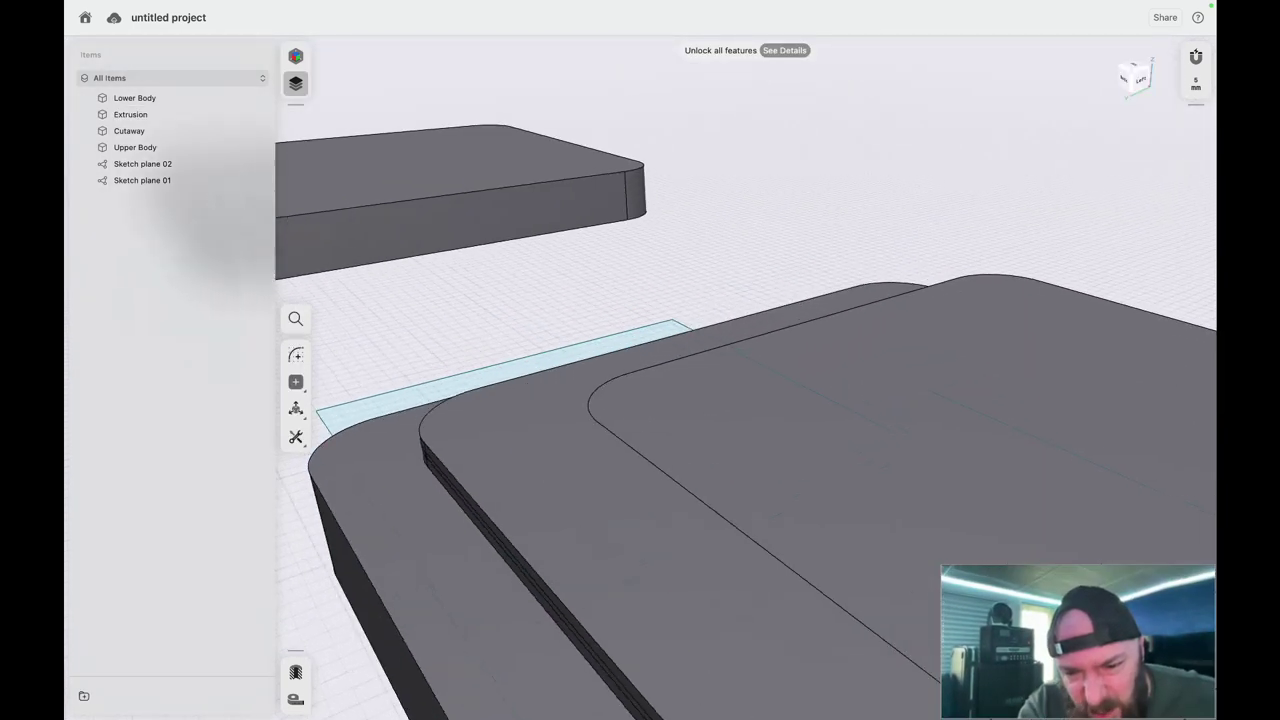
# - Examine the side seams and corners of the stacked bodies to check where the Extrusion meets the Cutaway
pyautogui.scroll(3, 781, 256)
pyautogui.scroll(-6, 781, 256)
pyautogui.scroll(3, 781, 256)
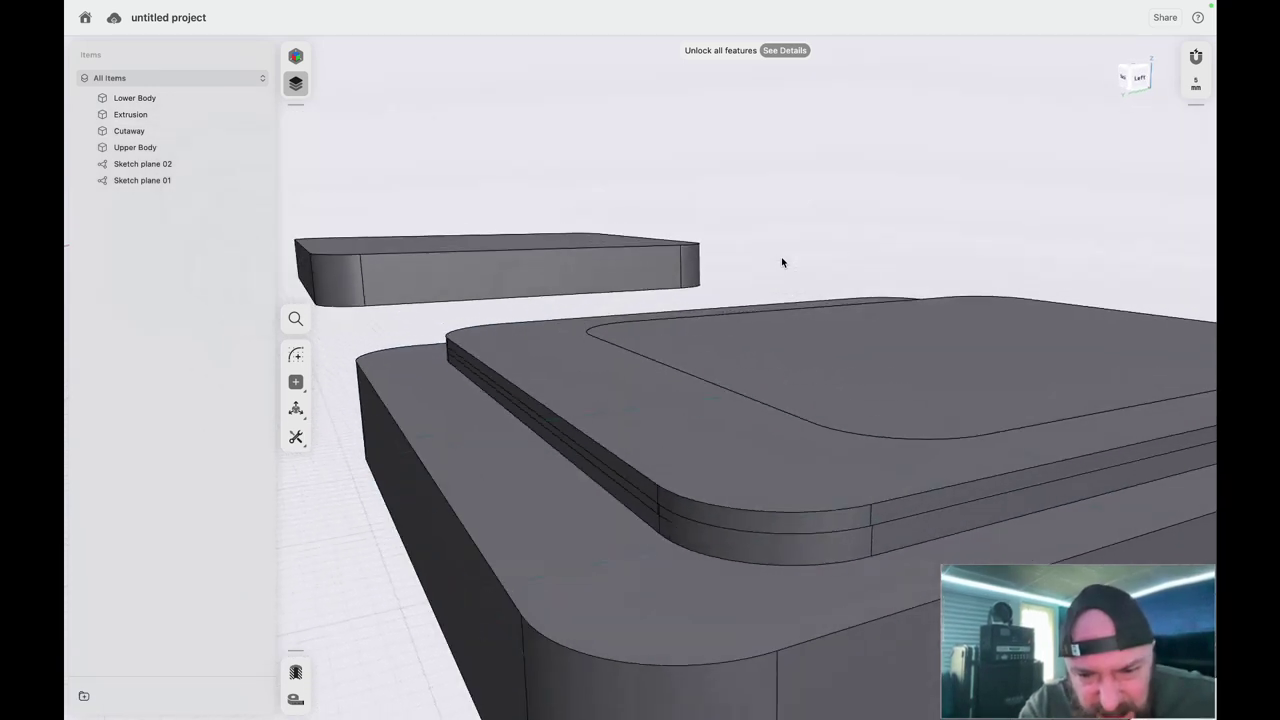
pyautogui.scroll(3, 725, 434)
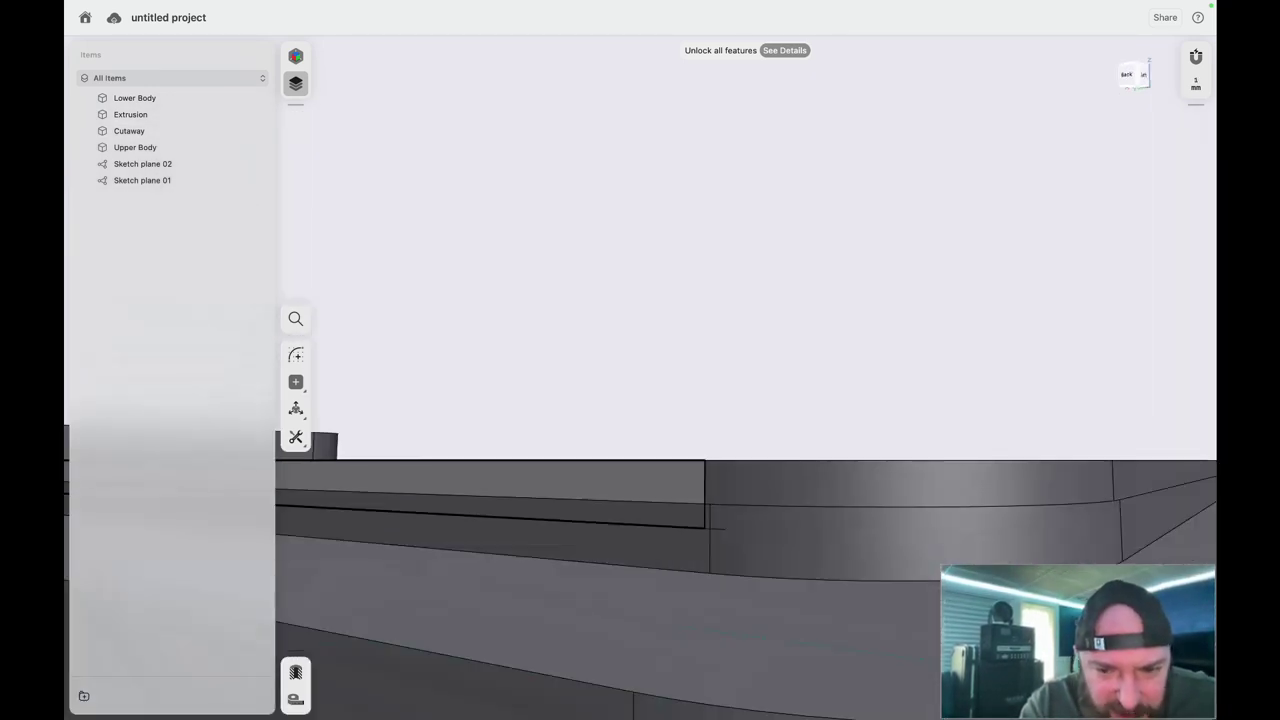
pyautogui.scroll(5, 664, 519)
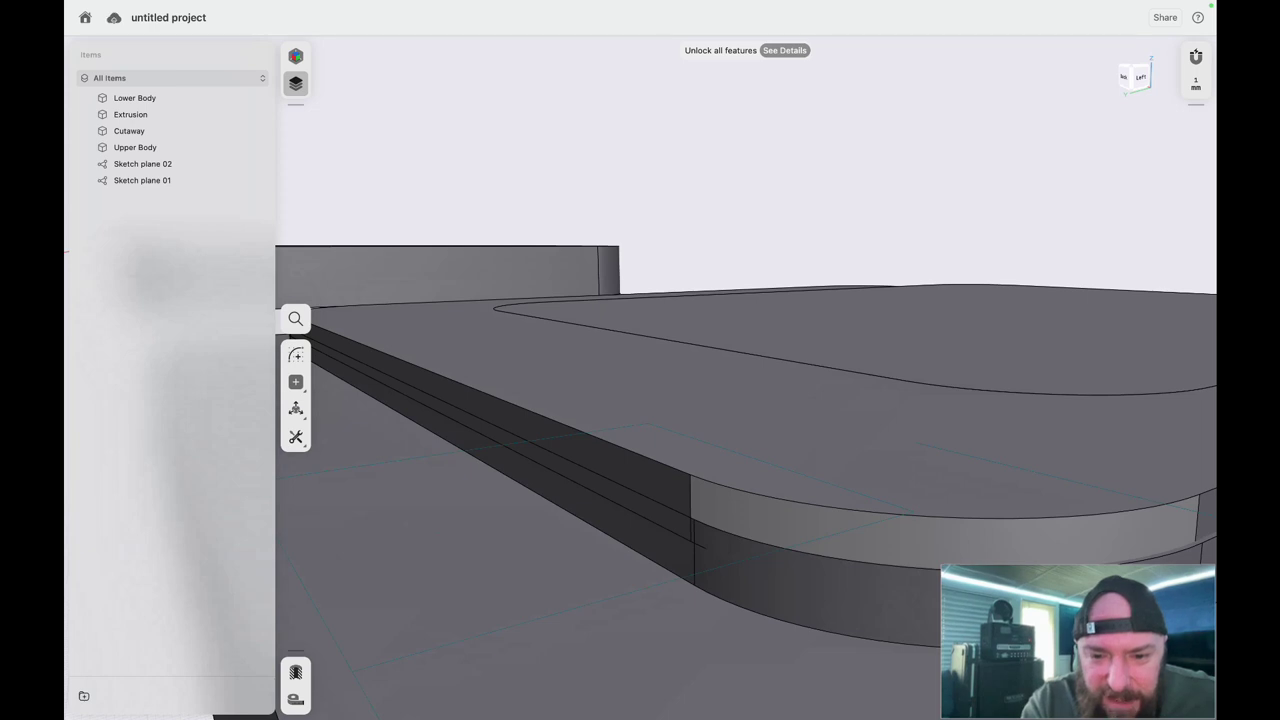
pyautogui.scroll(-10, 715, 518)
pyautogui.moveTo(1105, 360); pyautogui.dragTo(994, 334, button='right')
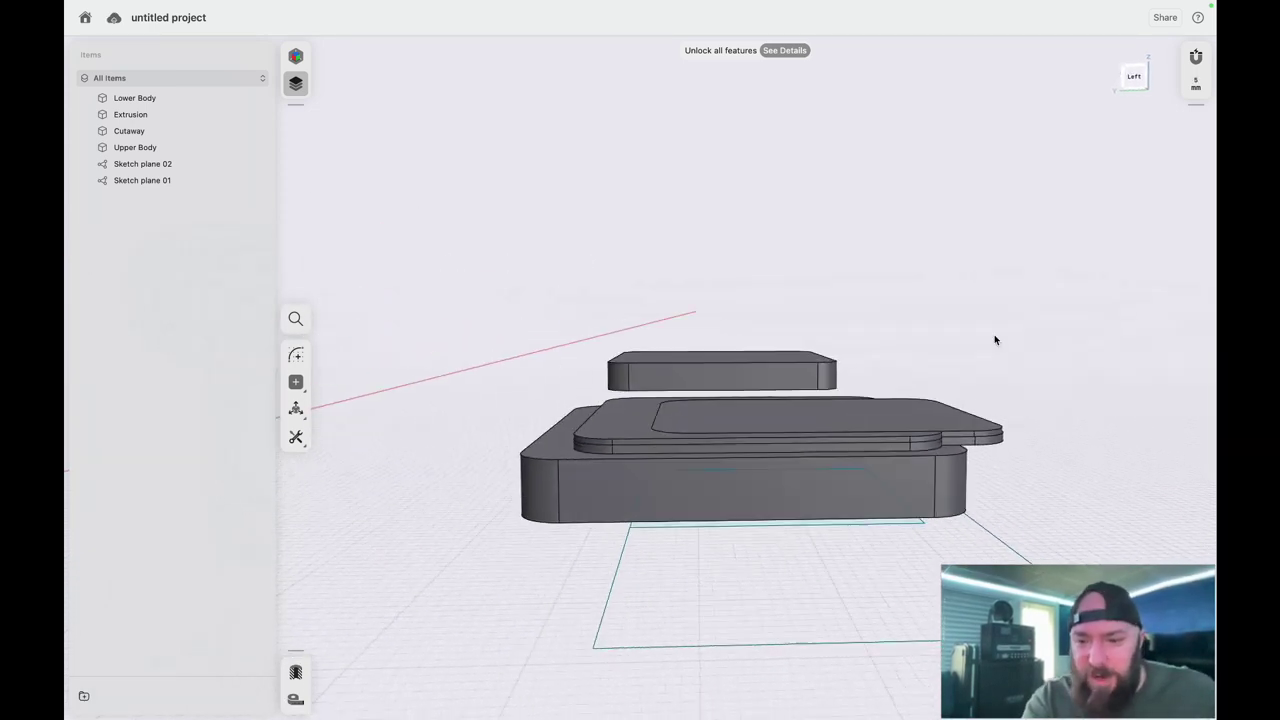
pyautogui.hscroll(4, 994, 335)
pyautogui.scroll(4, 850, 383)
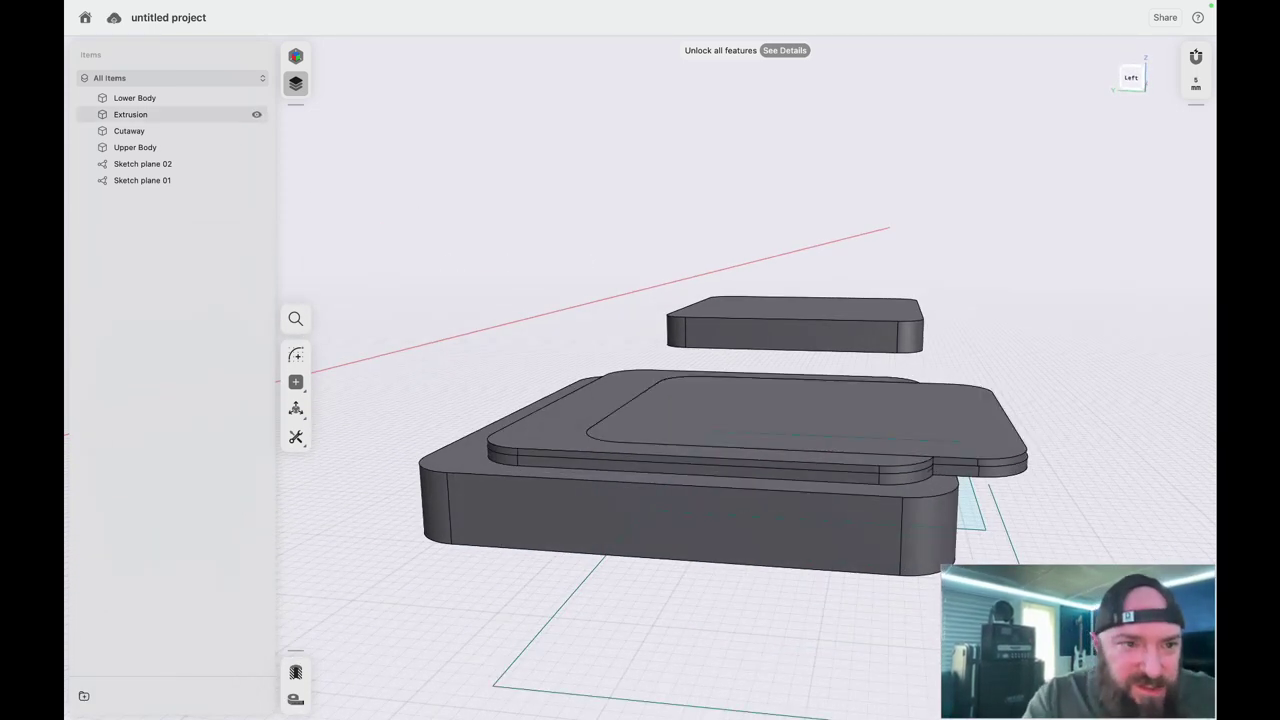
# - Raise the Extrusion body 9 mm above the Cutaway to expose its underside
pyautogui.click(150, 114)
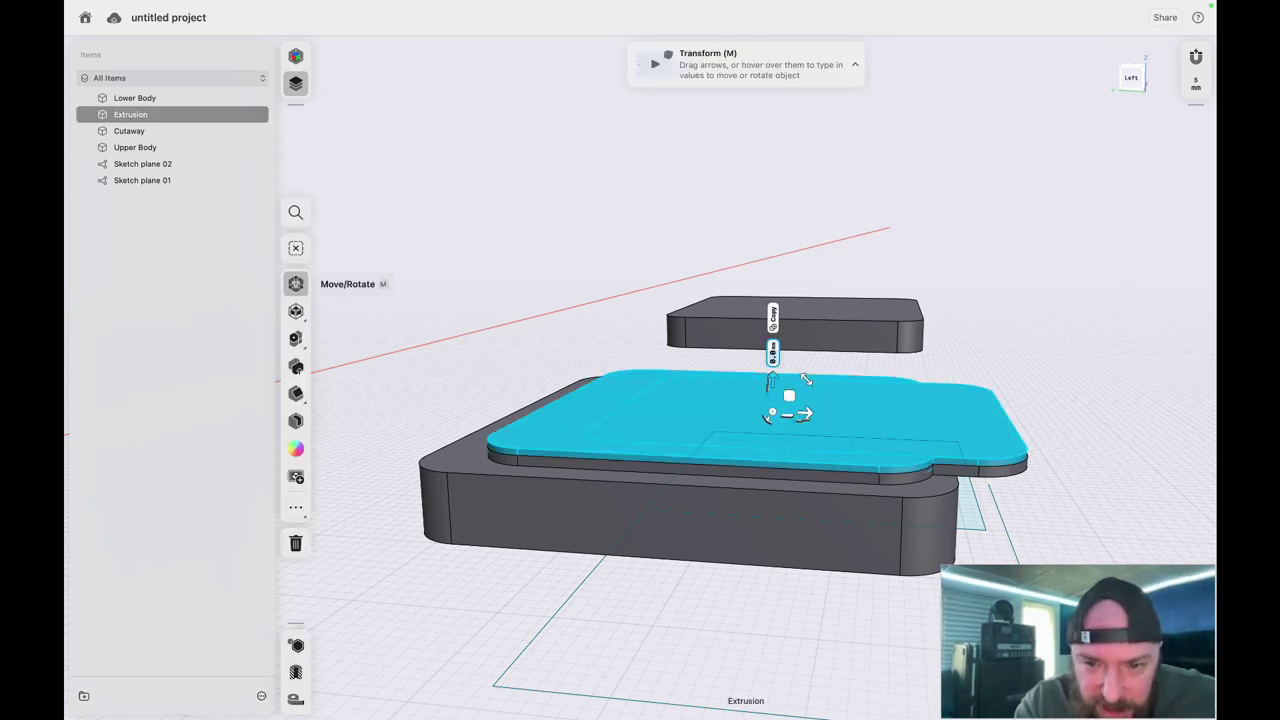
pyautogui.moveTo(773, 380); pyautogui.dragTo(772, 353)
pyautogui.scroll(5, 780, 496)
pyautogui.scroll(2, 780, 496)
pyautogui.scroll(-4, 780, 496)
pyautogui.scroll(2, 780, 496)
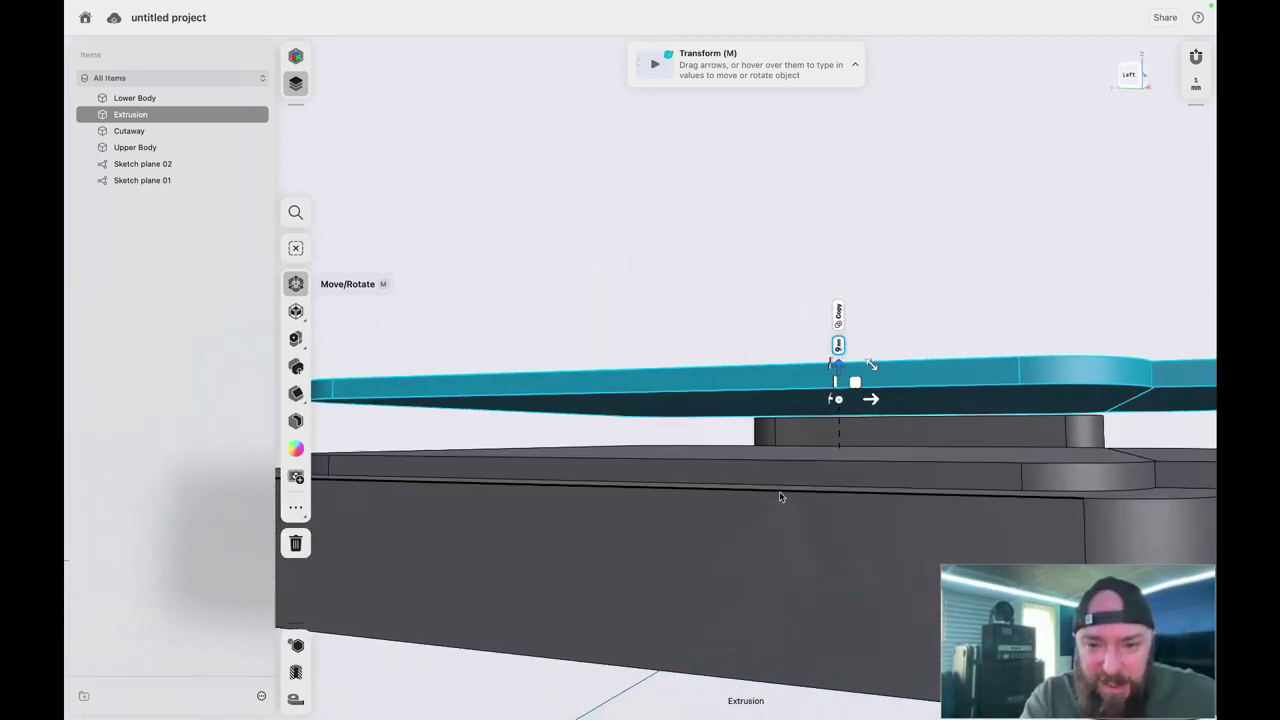
pyautogui.scroll(-2, 780, 496)
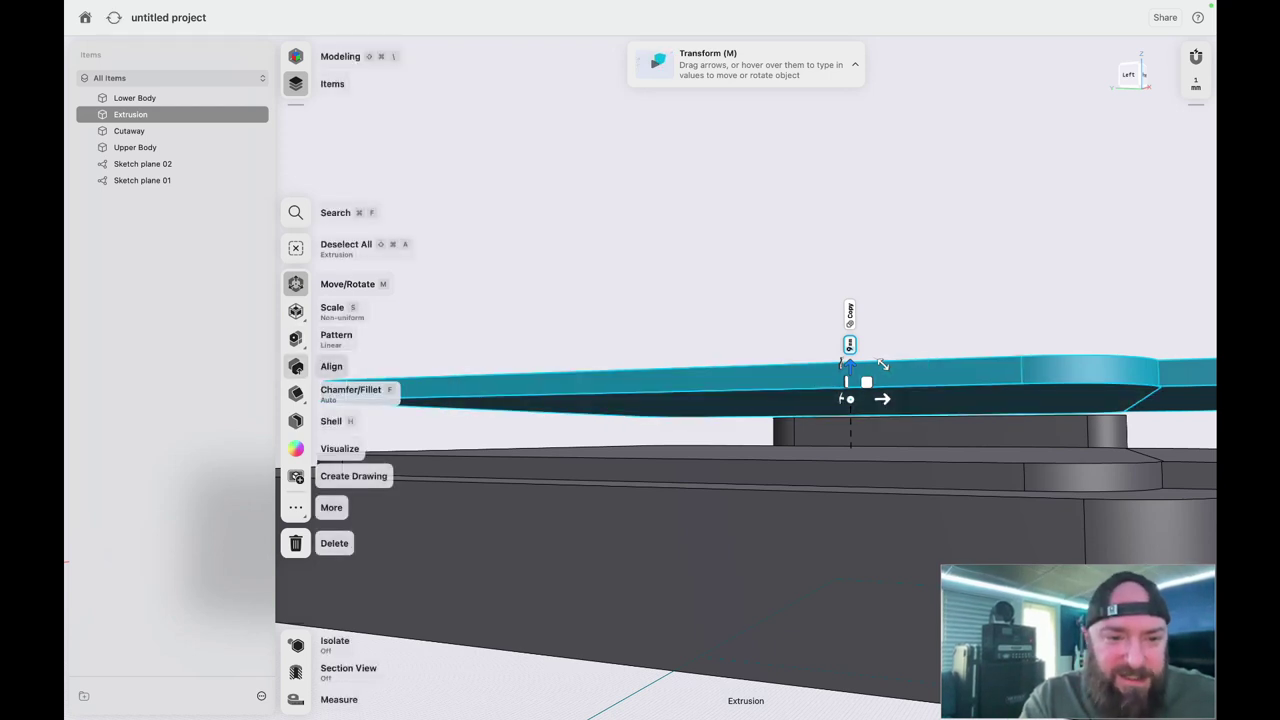
# - Align the Extrusion's bottom face to the top face of the Cutaway
pyautogui.click(298, 366)
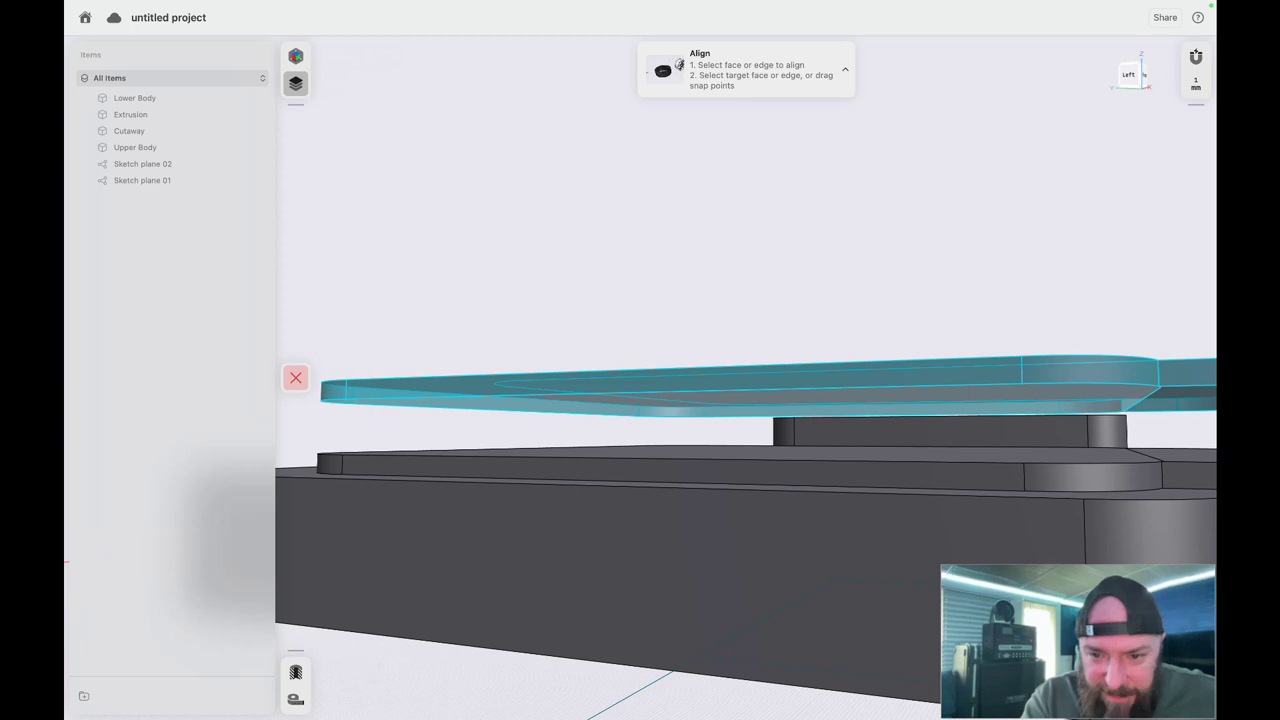
pyautogui.click(770, 402)
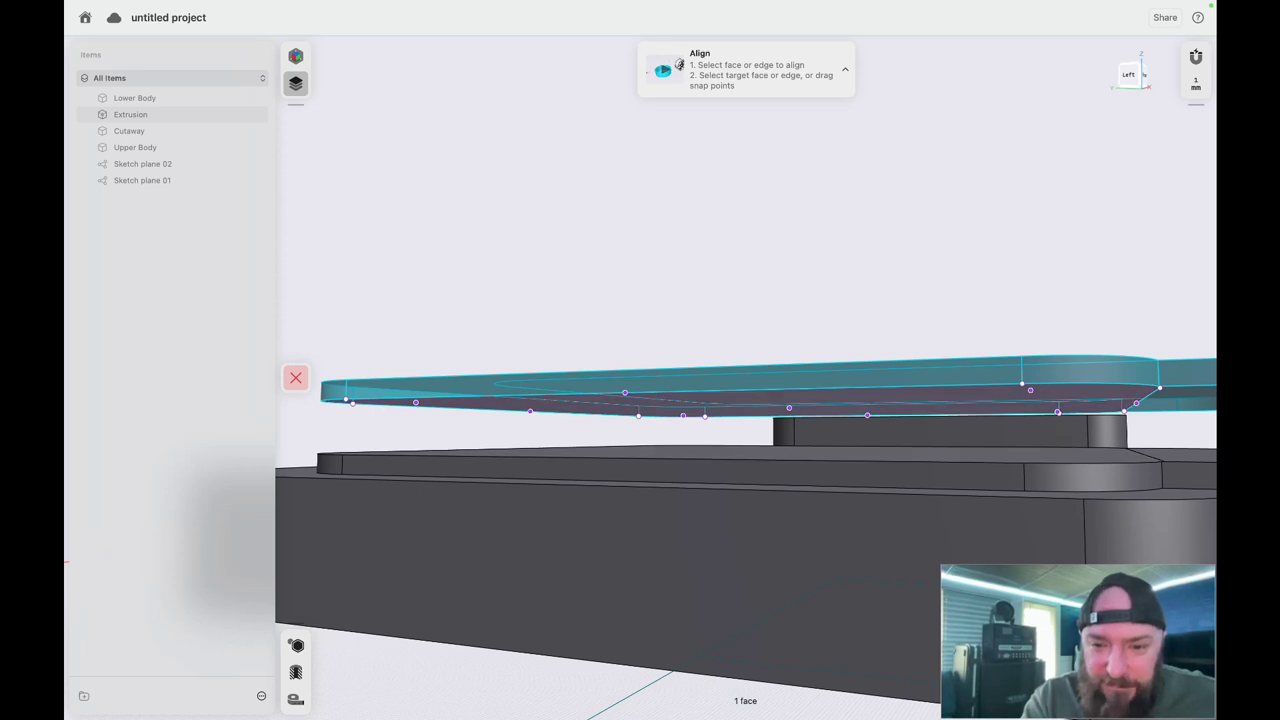
pyautogui.scroll(5, 794, 418)
pyautogui.scroll(-4, 794, 418)
pyautogui.scroll(-4, 794, 418)
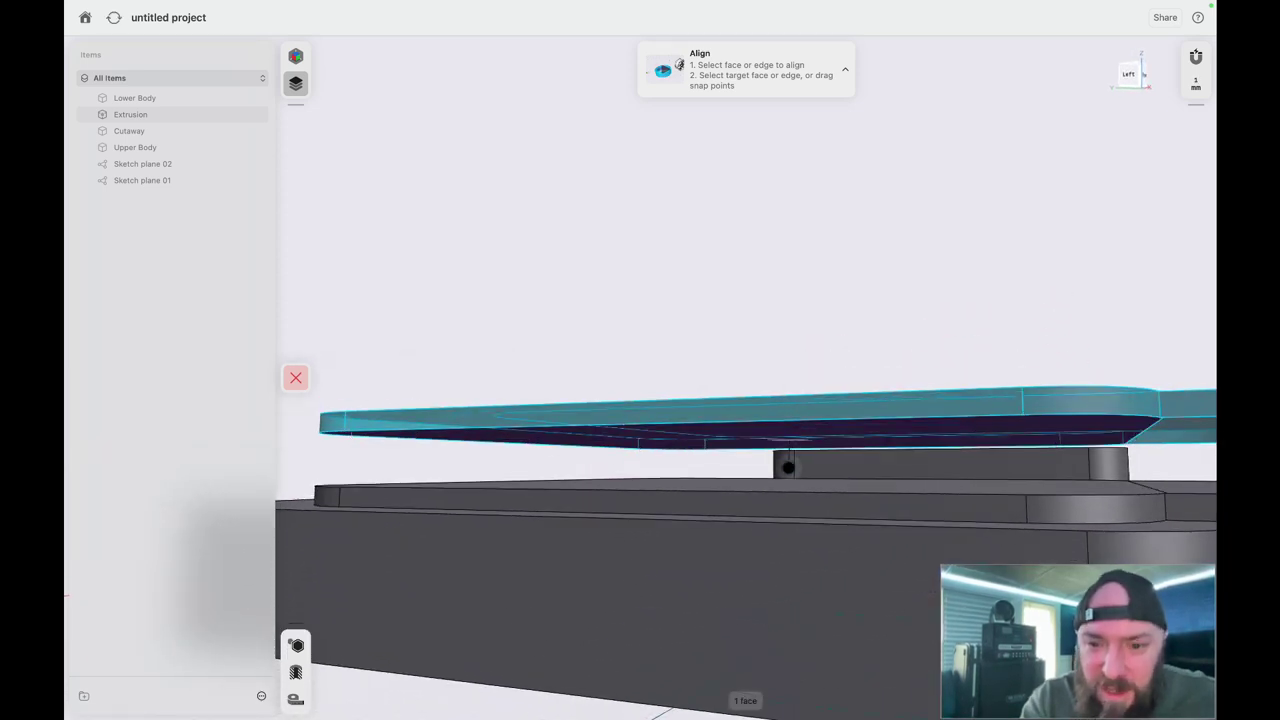
pyautogui.moveTo(788, 470); pyautogui.dragTo(784, 484)
pyautogui.click(789, 480)
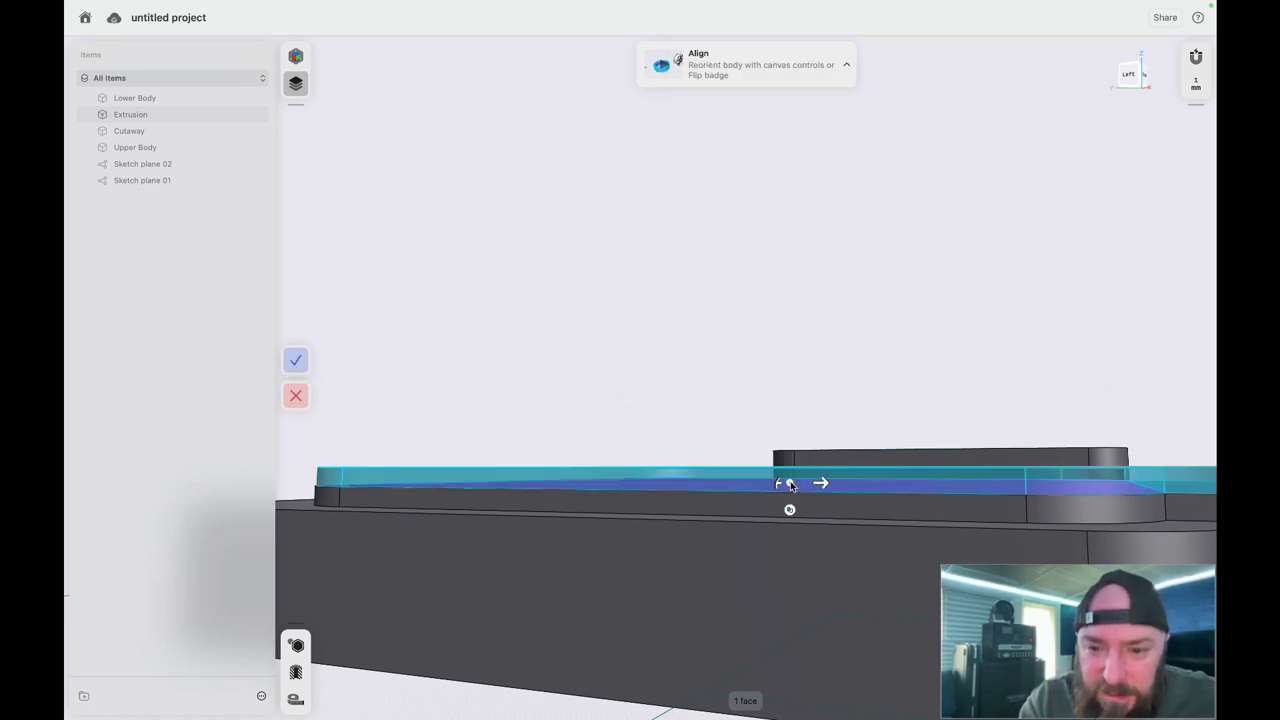
# - Check the Extrusion's alignment at the stack's rounded corner and accept it
pyautogui.hscroll(10, 570, 488)
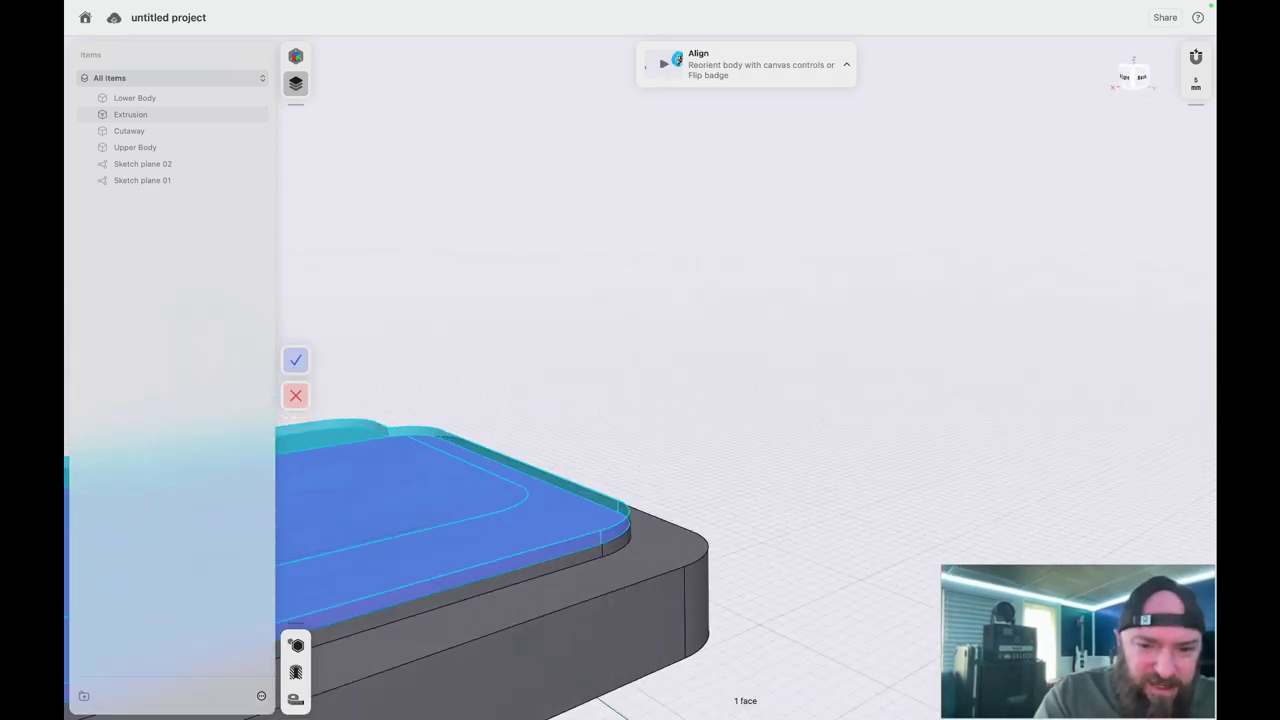
pyautogui.hscroll(-8, 609, 505)
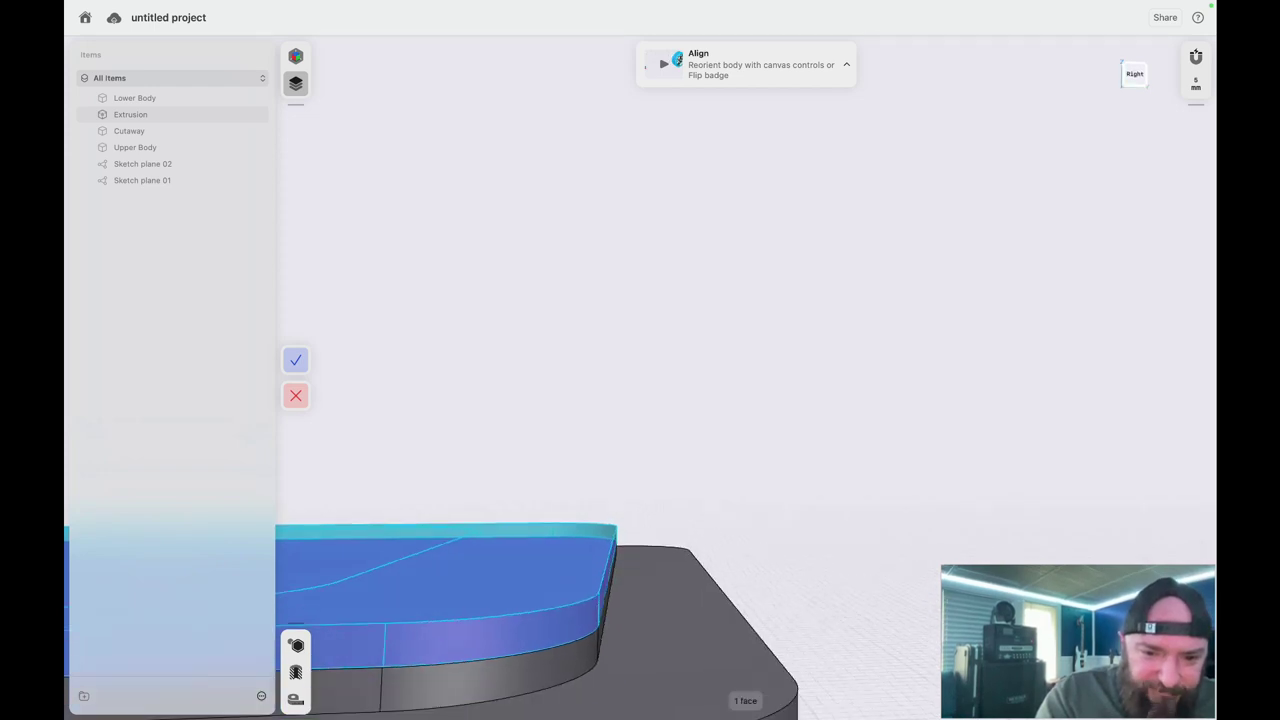
pyautogui.scroll(3, 570, 590)
pyautogui.scroll(-5, 570, 590)
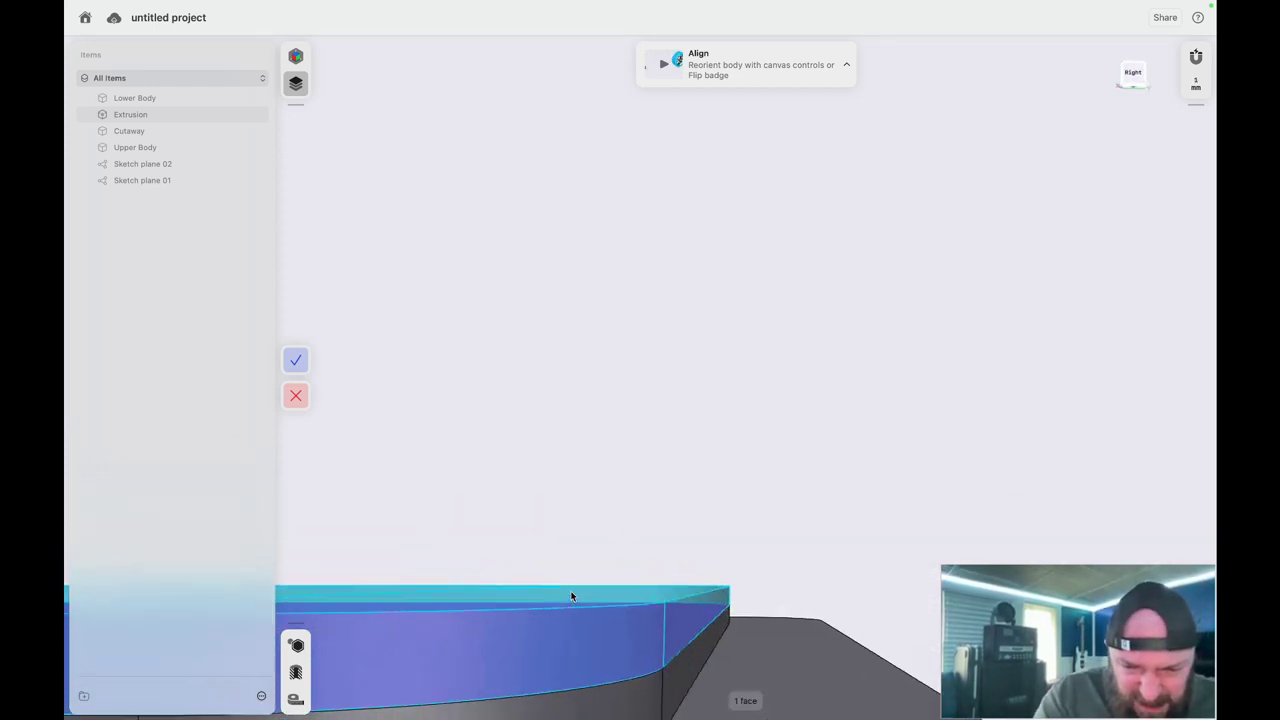
pyautogui.scroll(5, 790, 668)
pyautogui.scroll(-1, 790, 668)
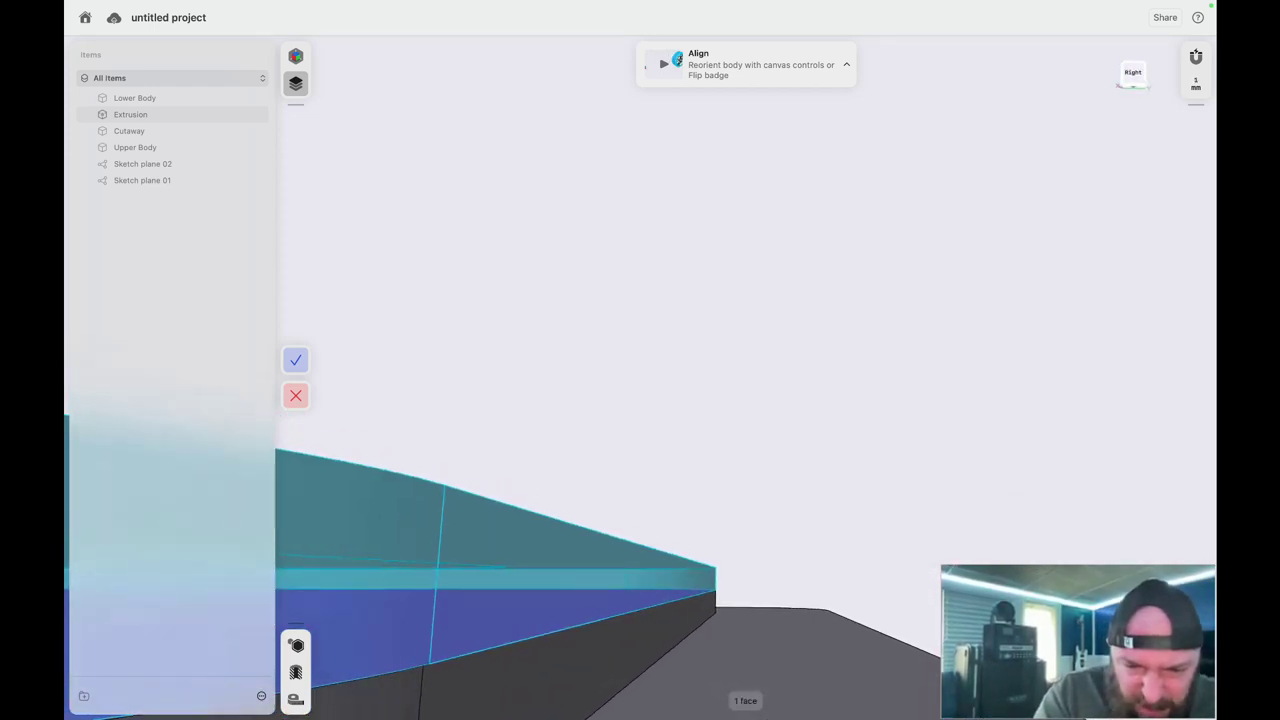
pyautogui.scroll(5, 773, 457)
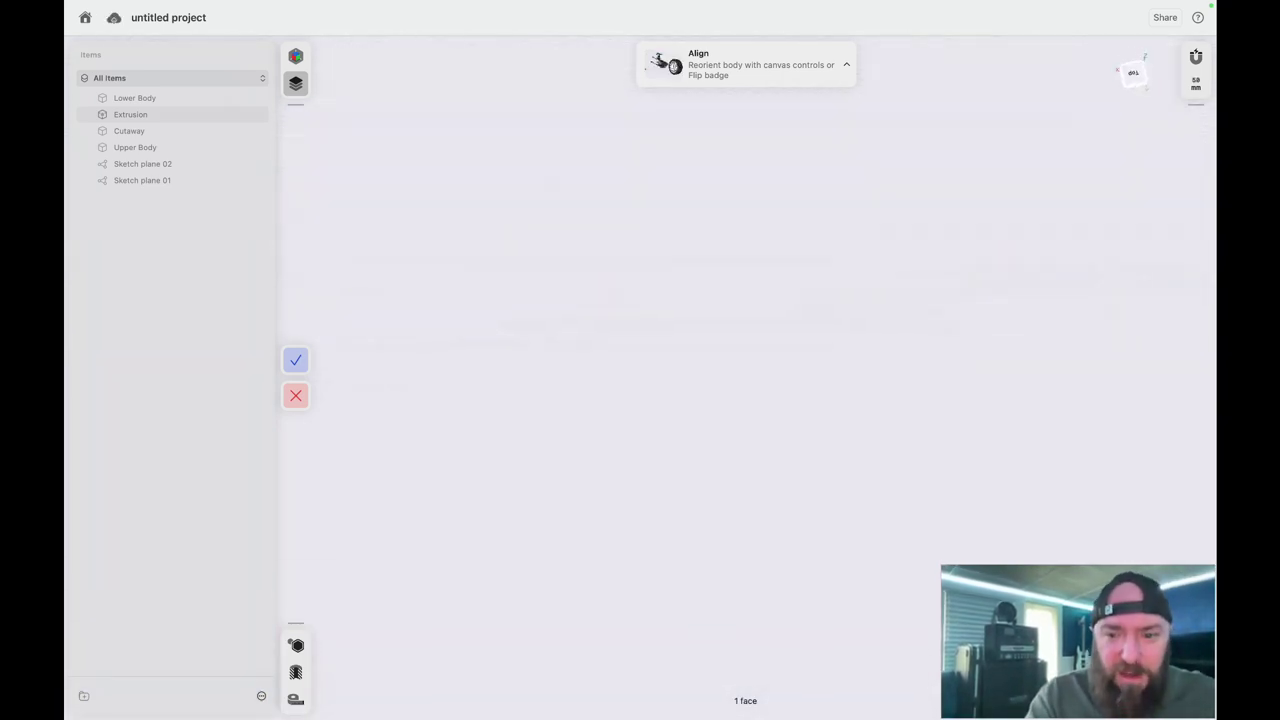
pyautogui.click(330, 360)
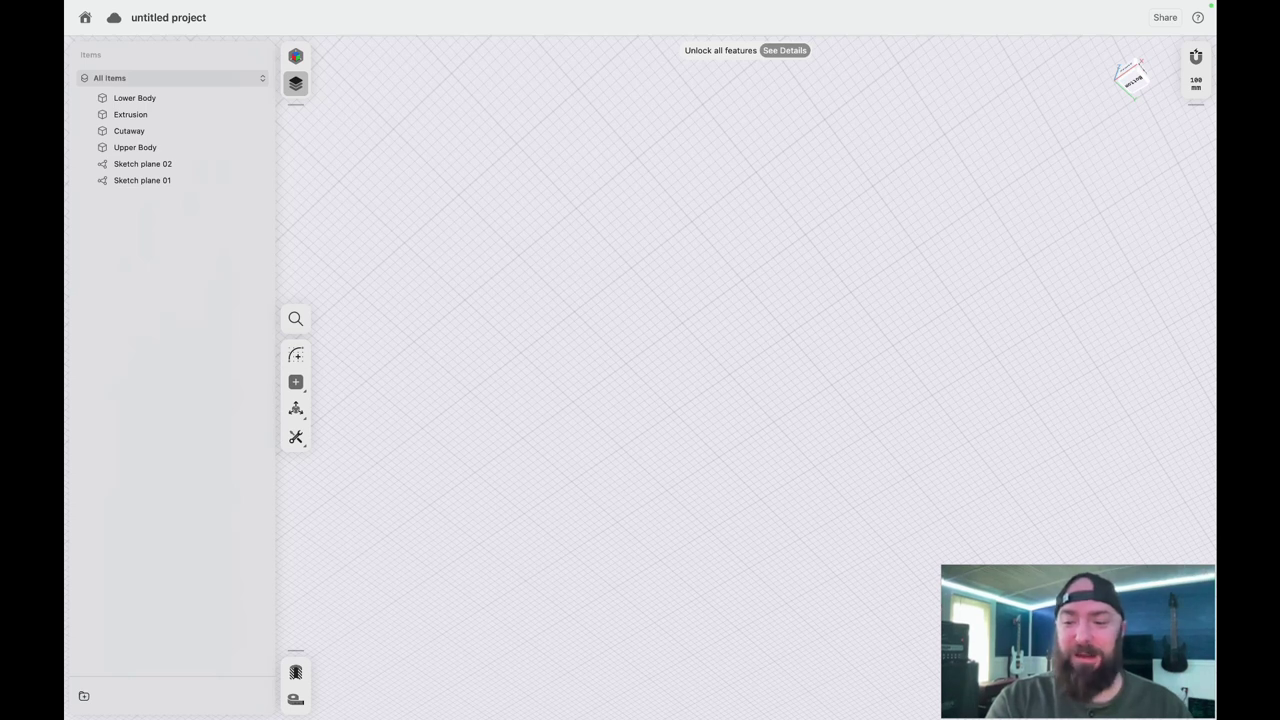
pyautogui.moveTo(650, 500); pyautogui.dragTo(731, 428, button='right')
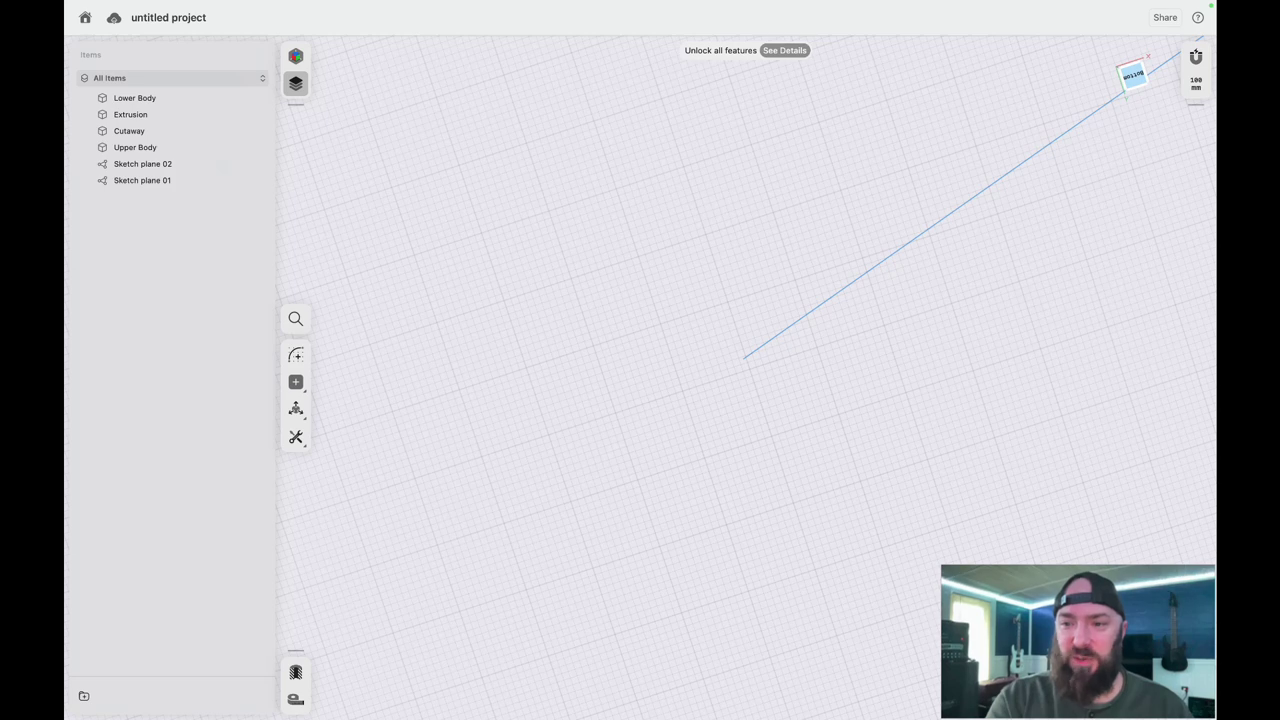
# - Bring all the bodies back into view and select the Cutaway and Extrusion bodies together
pyautogui.doubleClick(1133, 77)
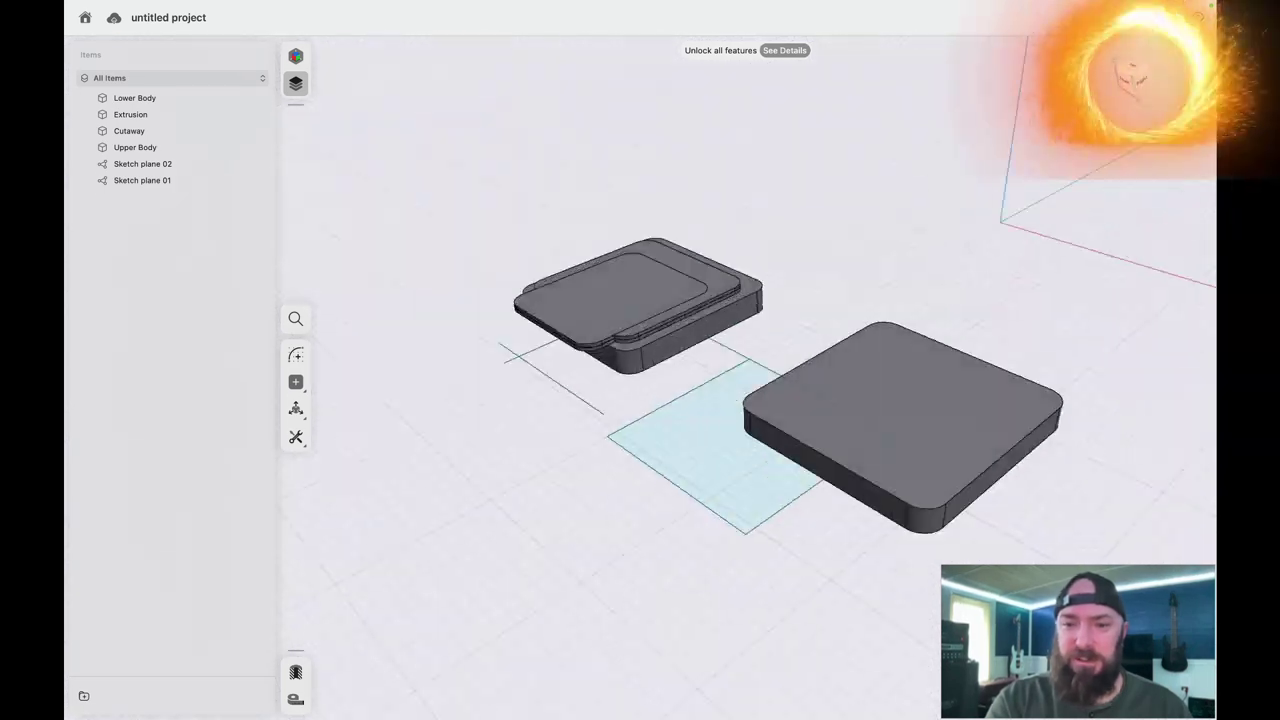
pyautogui.hscroll(-10, 579, 457)
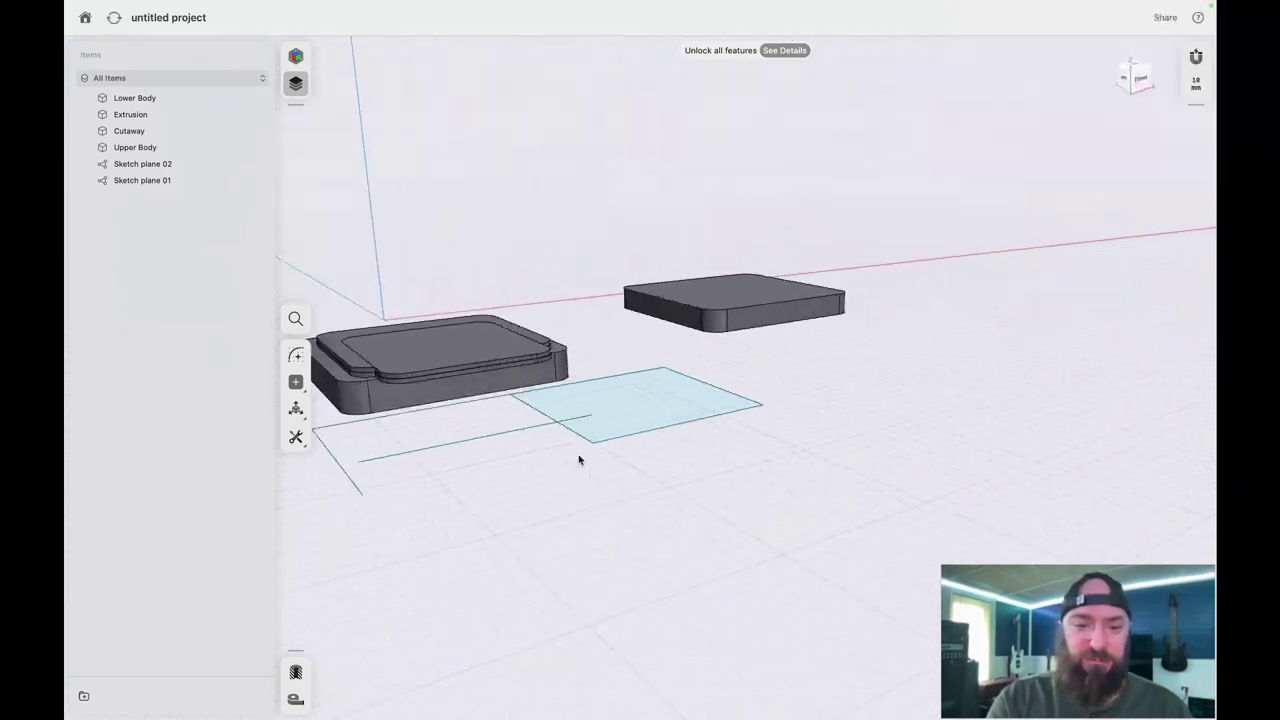
pyautogui.scroll(8, 579, 460)
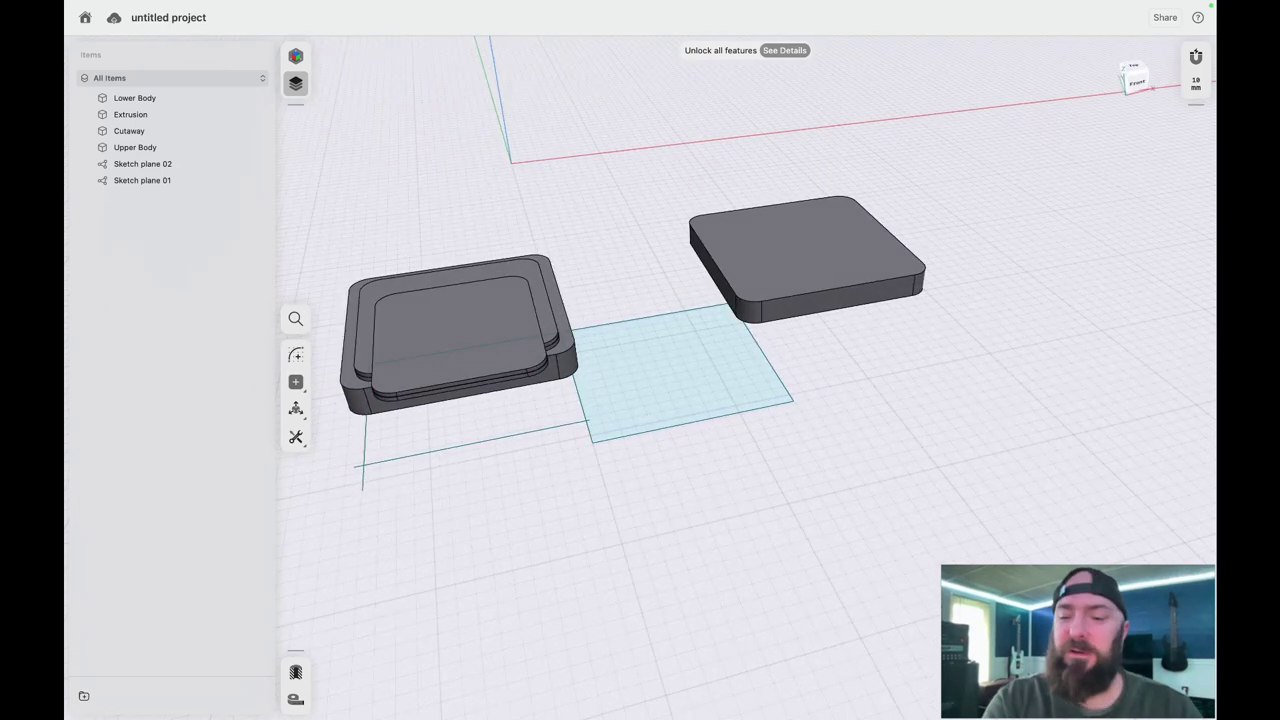
pyautogui.hscroll(-8, 537, 560)
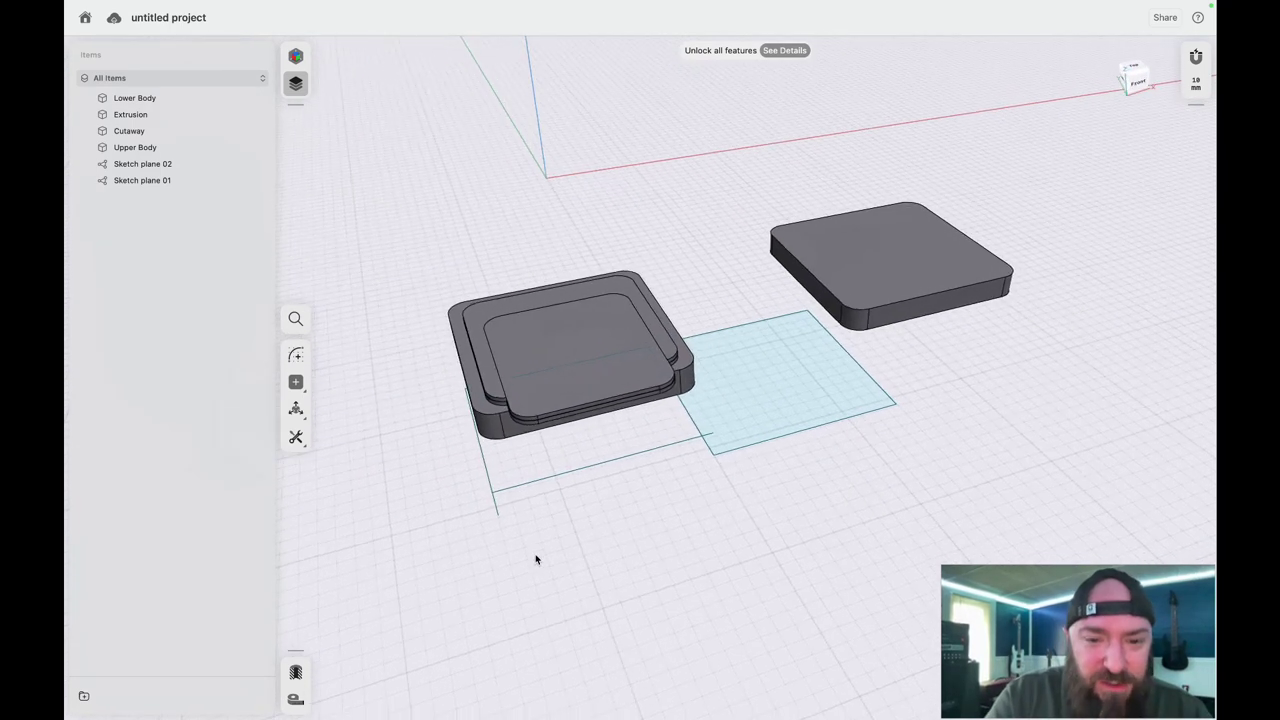
pyautogui.hscroll(-15, 537, 560)
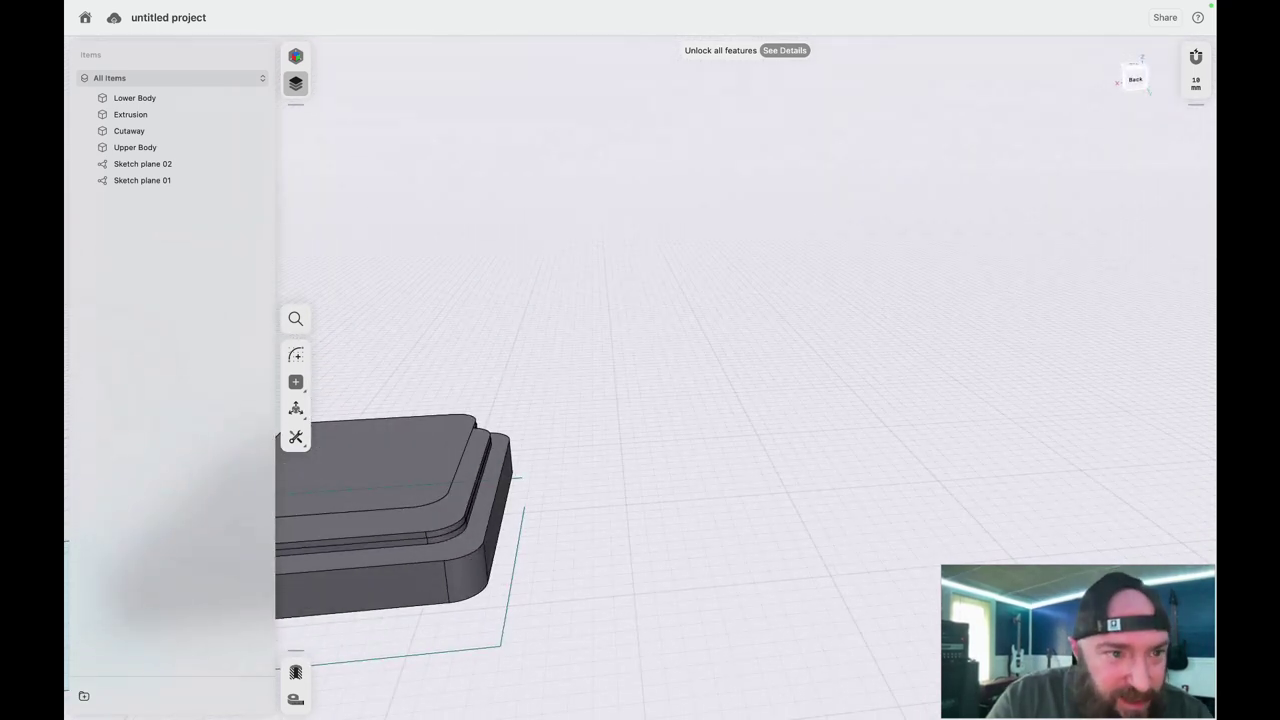
pyautogui.click(150, 115)
pyautogui.click(150, 131)
pyautogui.keyDown('shift'); pyautogui.click(150, 115); pyautogui.keyUp('shift')
# - Examine from several sides how the stacked Cutaway and Extrusion sit on the Lower Body, including their seams, rounded corners and front overhang
pyautogui.scroll(10, 567, 514)
pyautogui.scroll(-5, 567, 514)
pyautogui.scroll(-3, 567, 516)
pyautogui.hscroll(-5, 567, 516)
pyautogui.scroll(6, 794, 546)
pyautogui.hscroll(-4, 794, 546)
pyautogui.moveTo(696, 364); pyautogui.dragTo(650, 370)
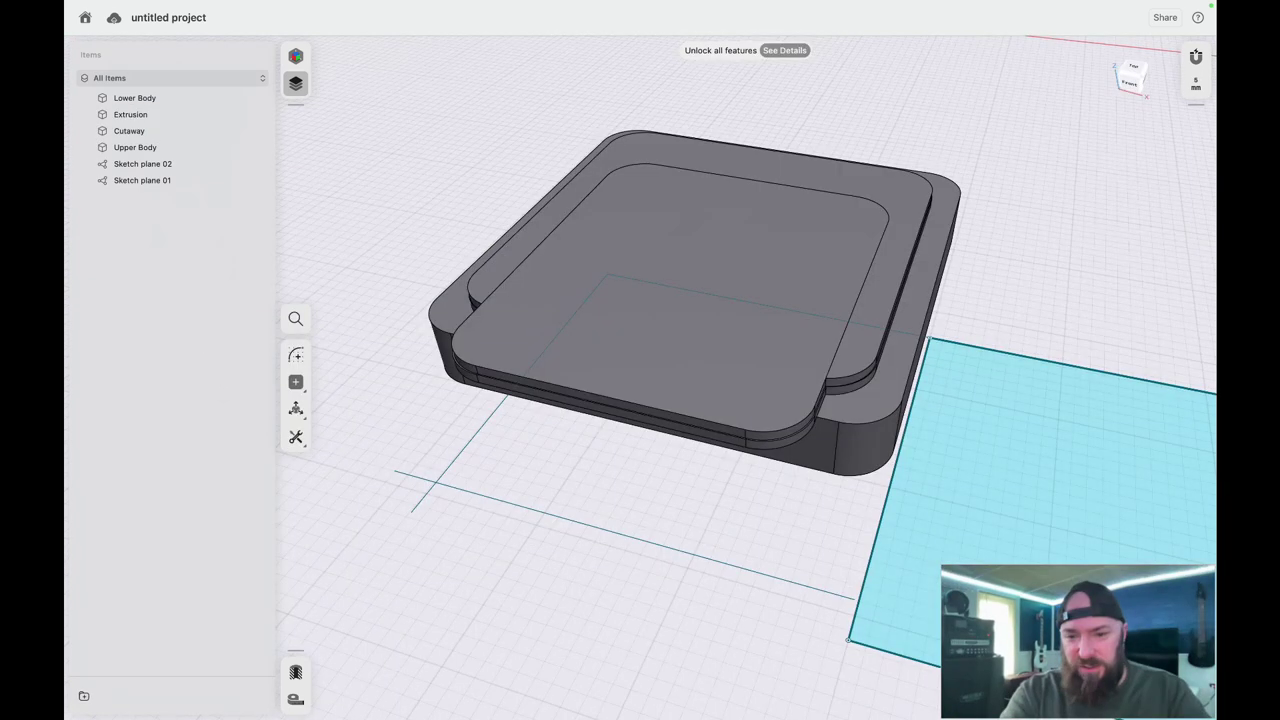
pyautogui.hscroll(-8, 967, 388)
pyautogui.scroll(-4, 967, 388)
pyautogui.scroll(10, 864, 448)
pyautogui.scroll(-10, 864, 448)
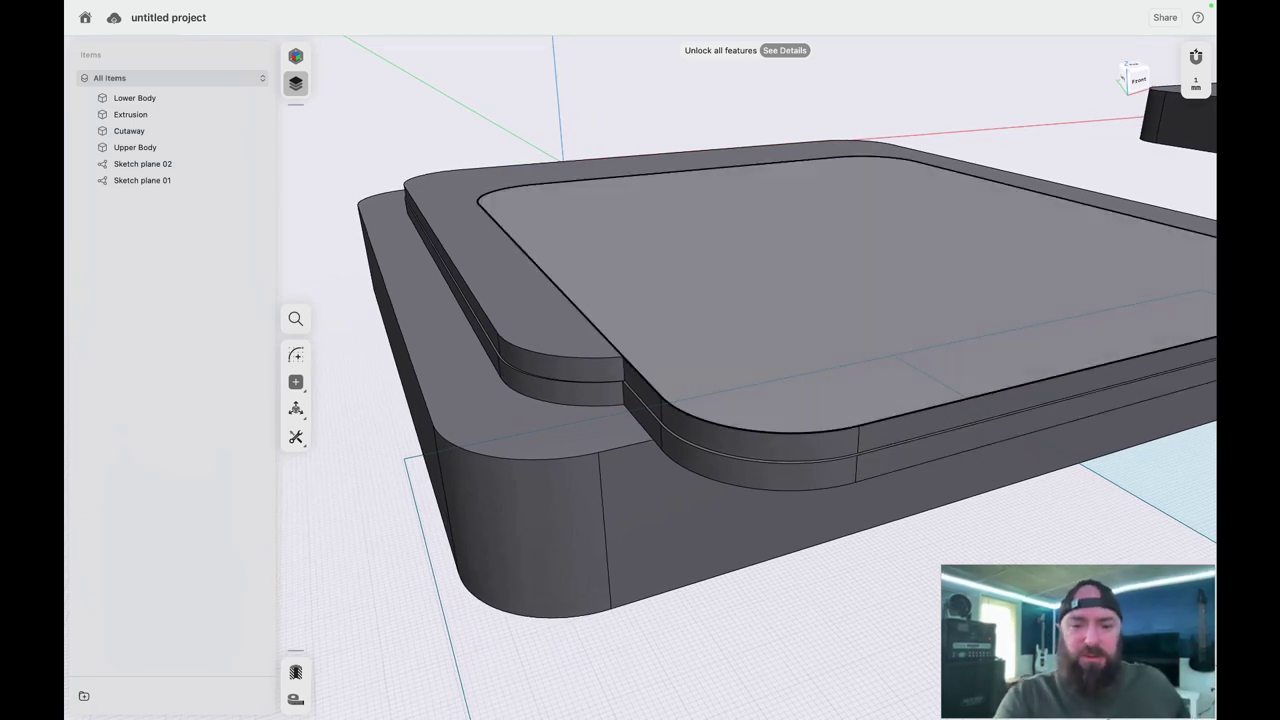
pyautogui.hscroll(-8, 946, 431)
pyautogui.scroll(4, 946, 431)
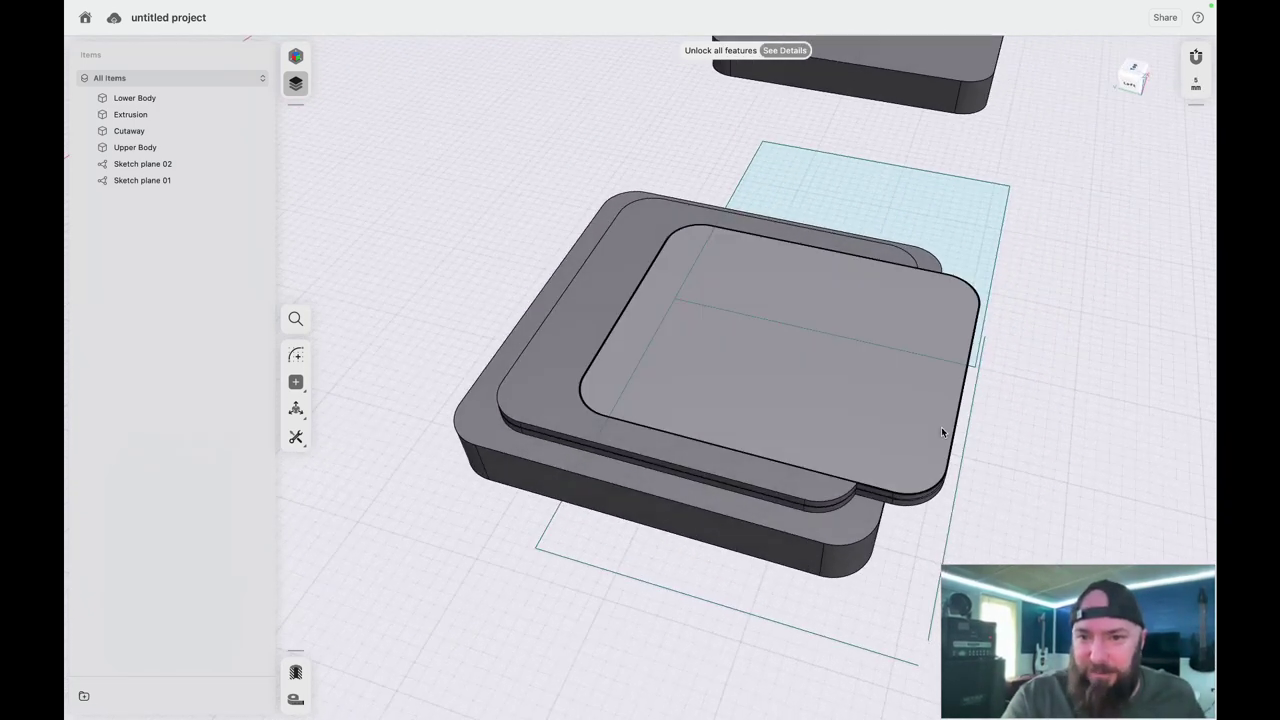
pyautogui.scroll(-6, 946, 431)
# - Move the Upper Body over the Lower Body's stack and raise it 20 mm to expose its underside
pyautogui.click(140, 147)
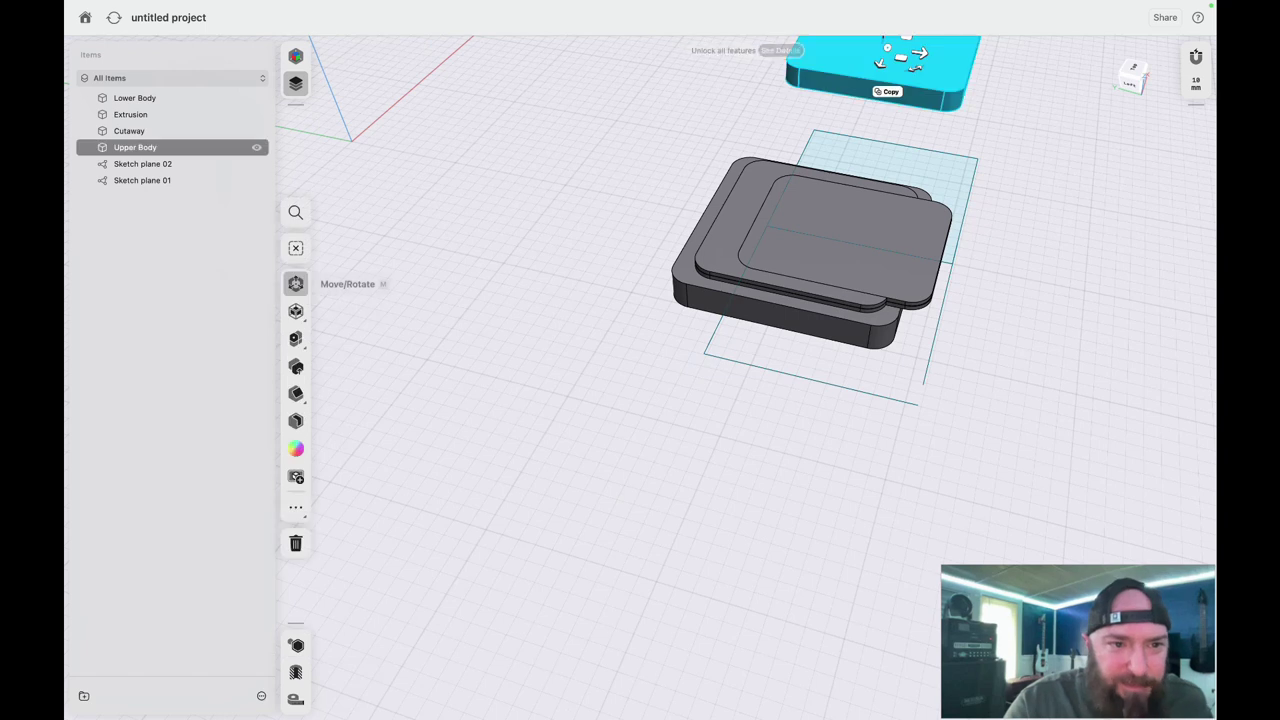
pyautogui.moveTo(877, 68); pyautogui.dragTo(796, 243)
pyautogui.moveTo(811, 198); pyautogui.dragTo(814, 170)
pyautogui.scroll(-10, 828, 393)
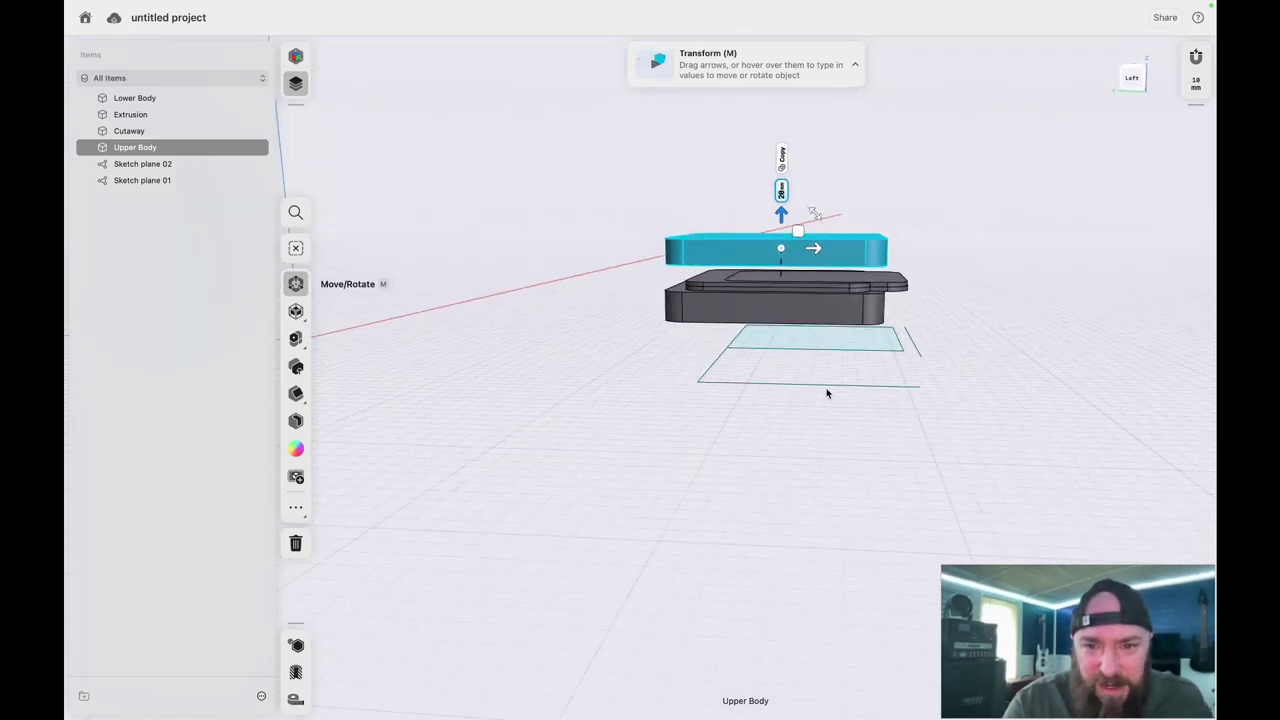
pyautogui.scroll(8, 828, 393)
pyautogui.scroll(-8, 828, 393)
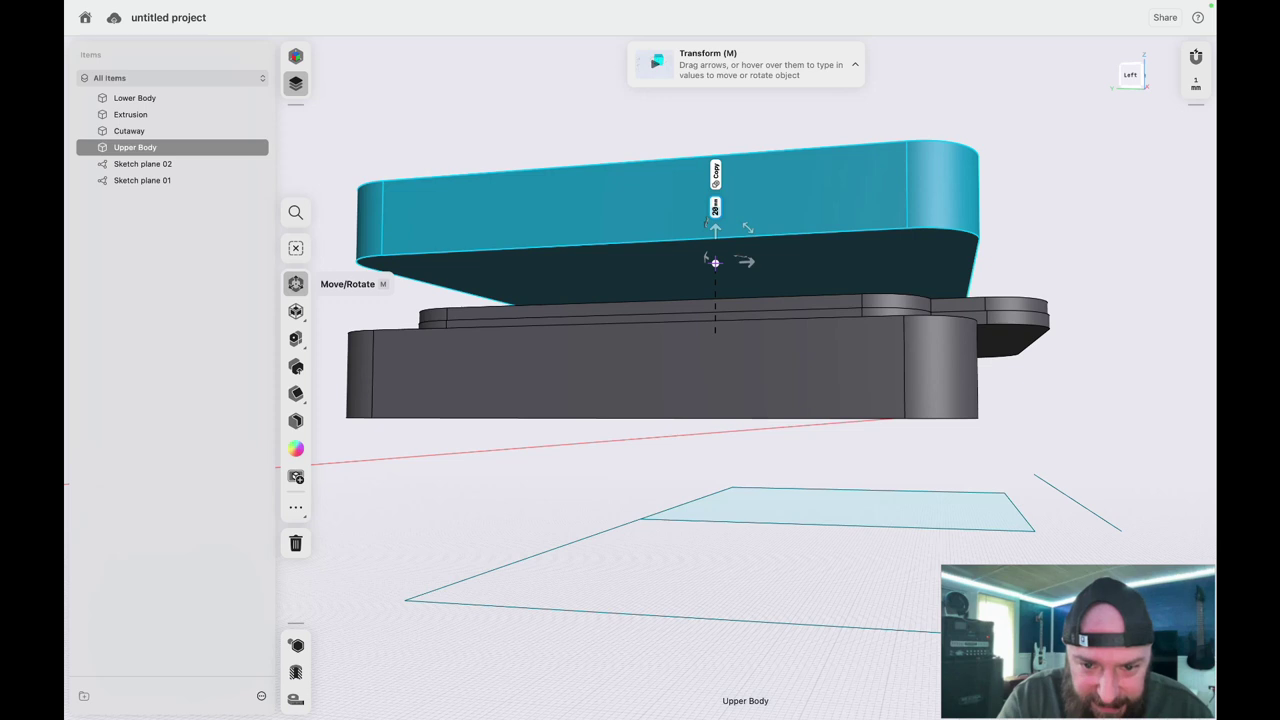
pyautogui.scroll(-5, 828, 393)
pyautogui.scroll(3, 828, 393)
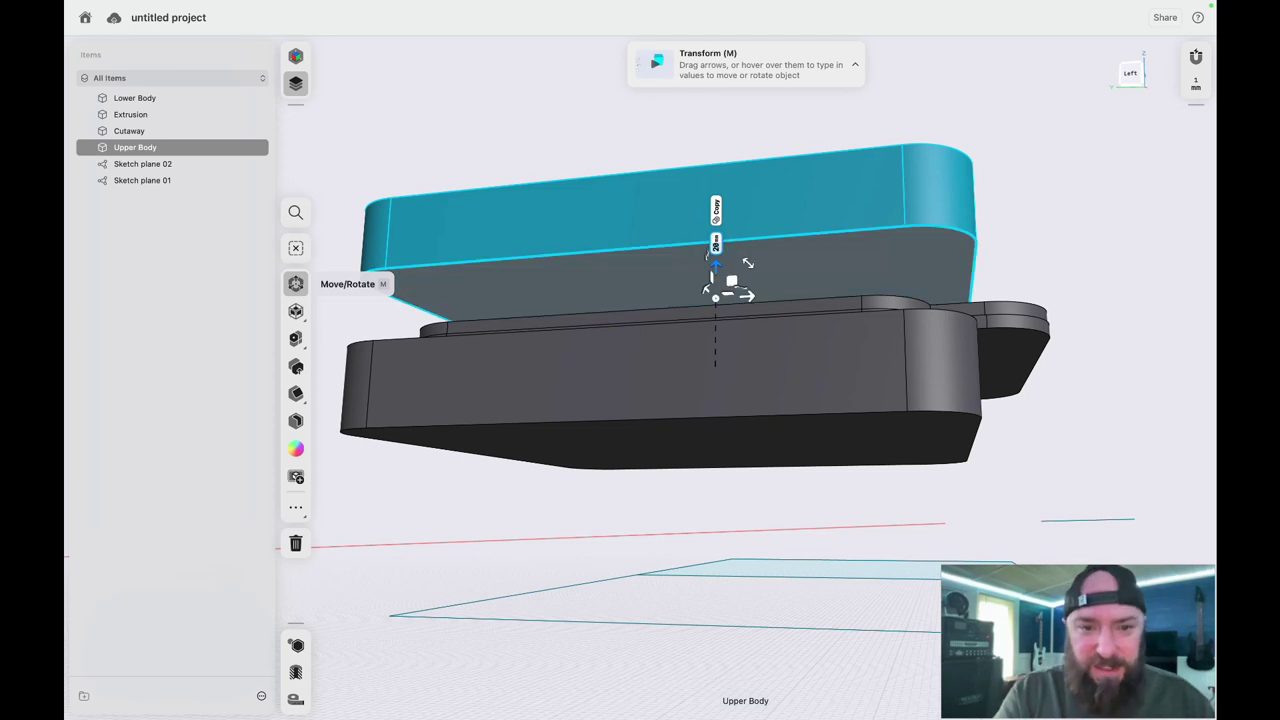
# - Align the underside of the Upper Body to the underside of the Lower Body
pyautogui.click(257, 147)
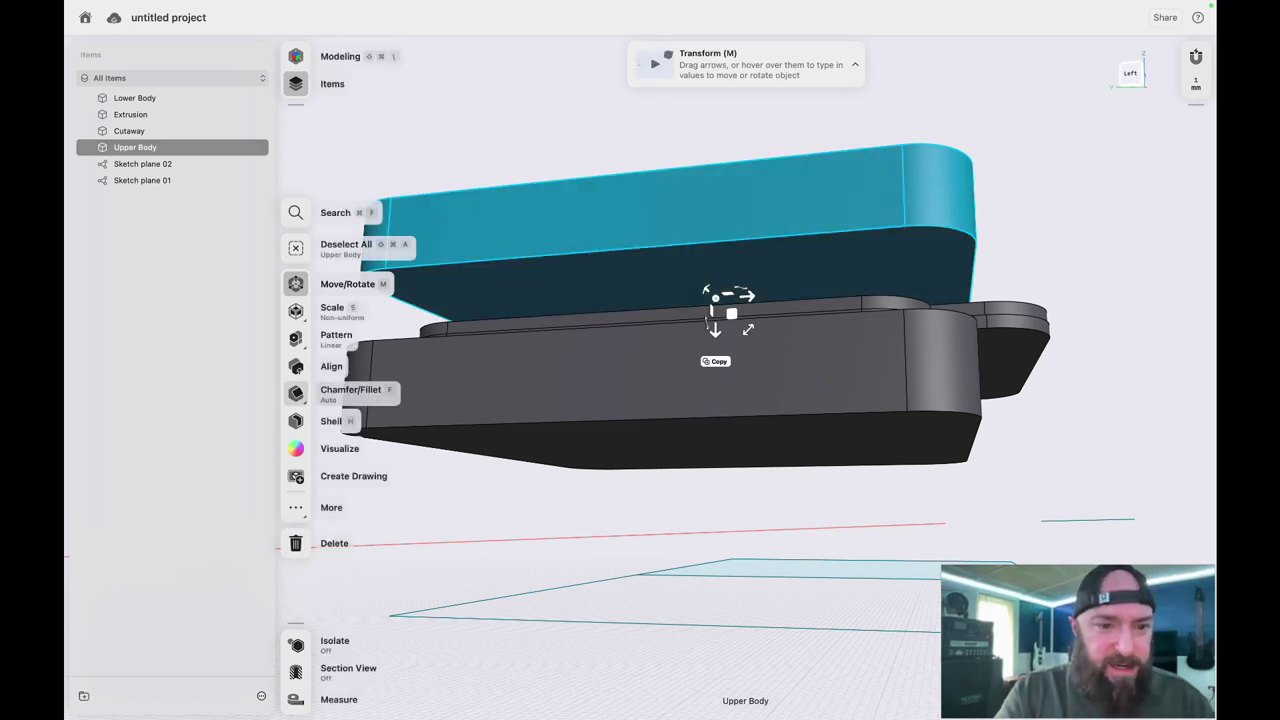
pyautogui.click(296, 367)
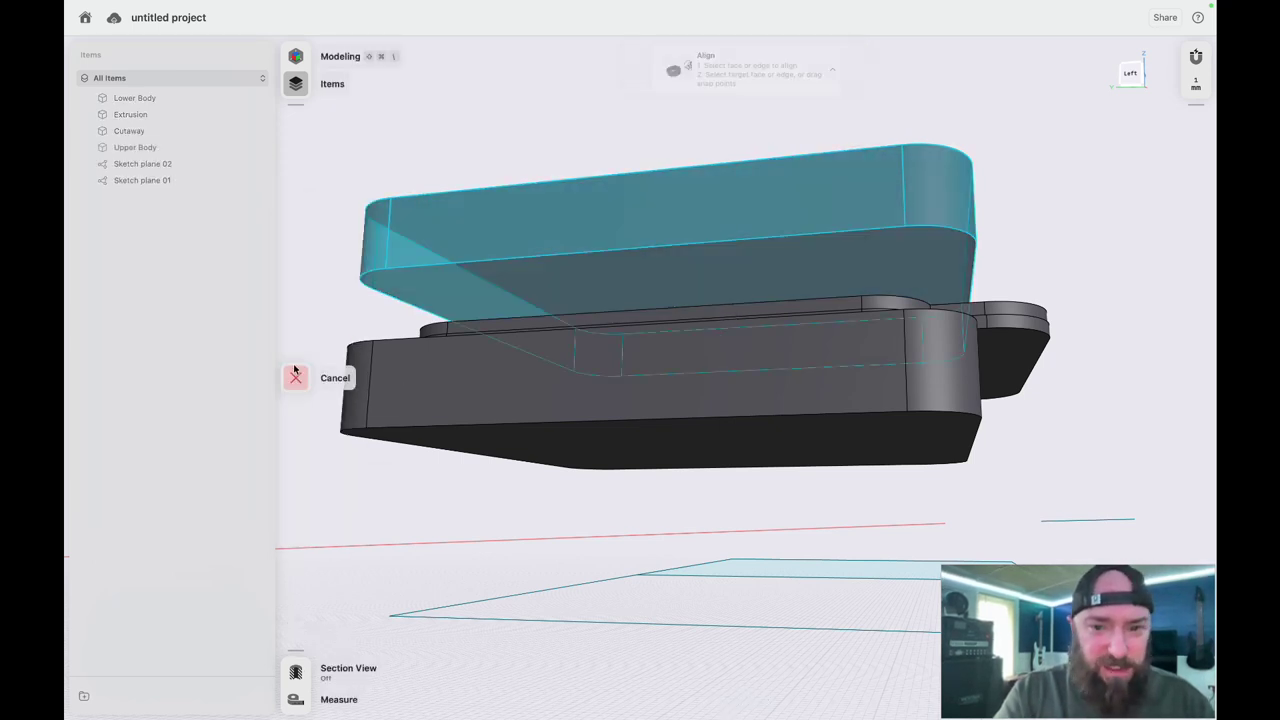
pyautogui.click(688, 273)
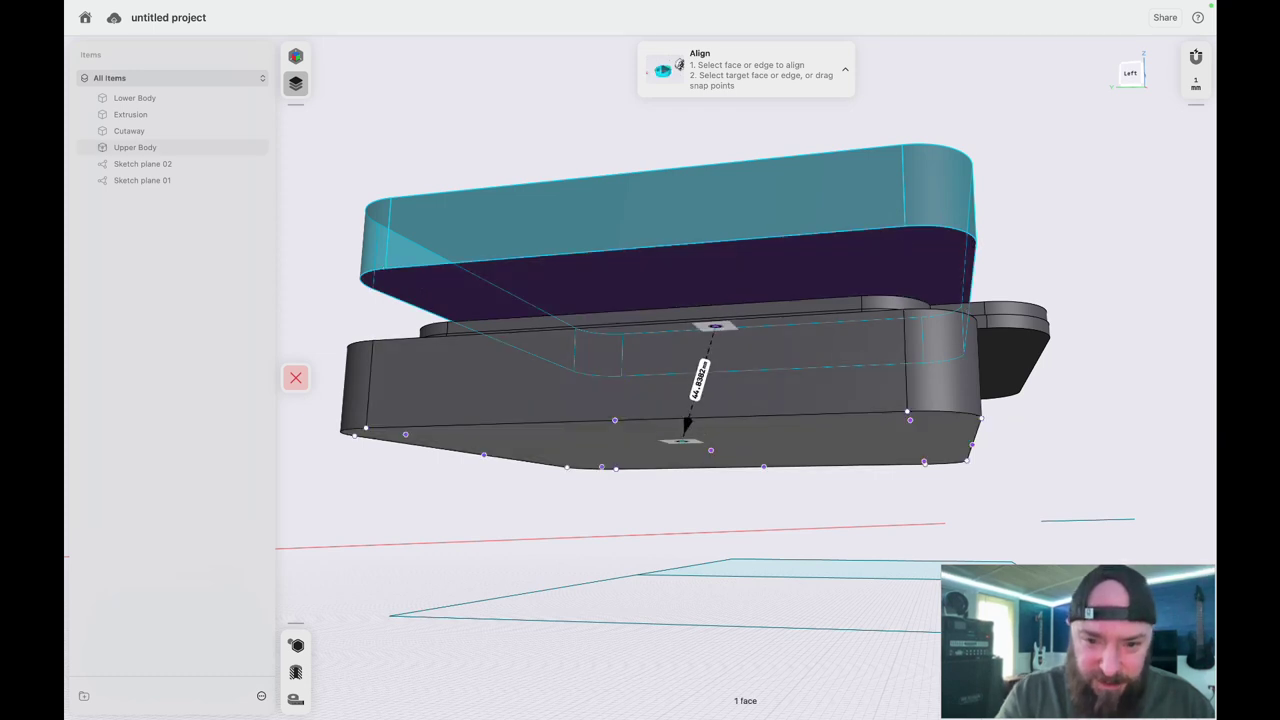
pyautogui.click(711, 449)
pyautogui.scroll(10, 711, 449)
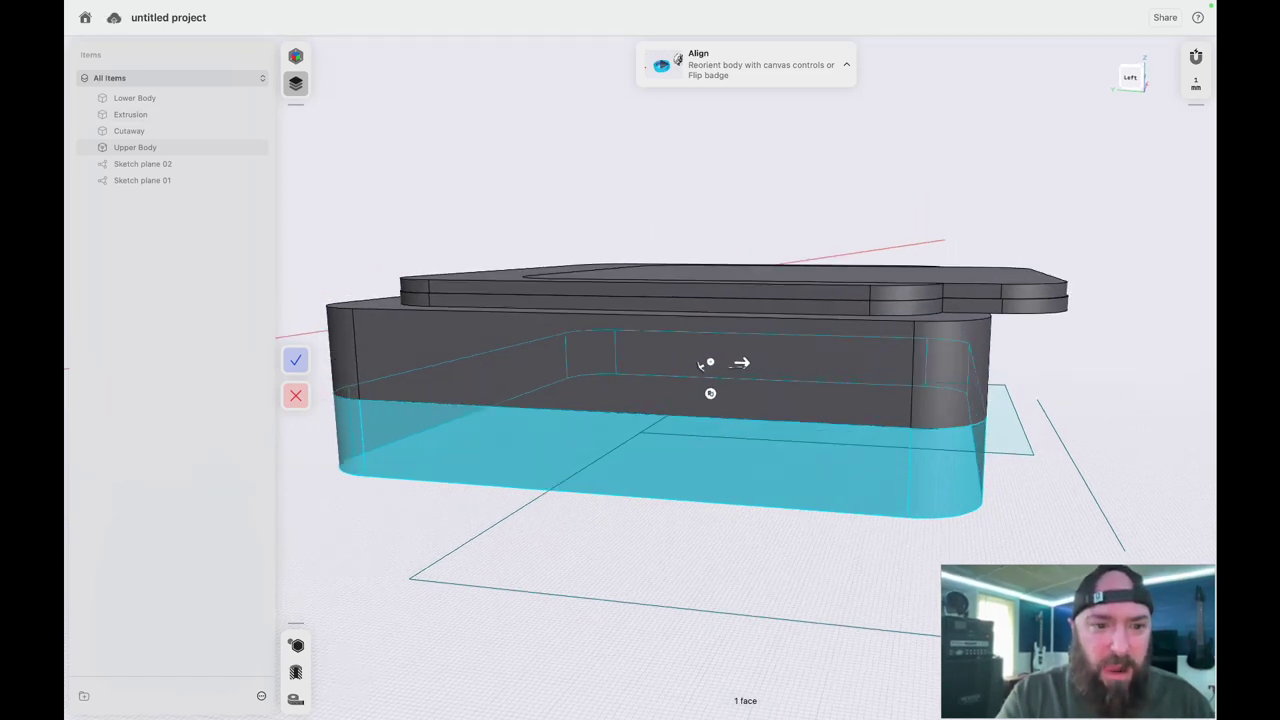
pyautogui.click(296, 360)
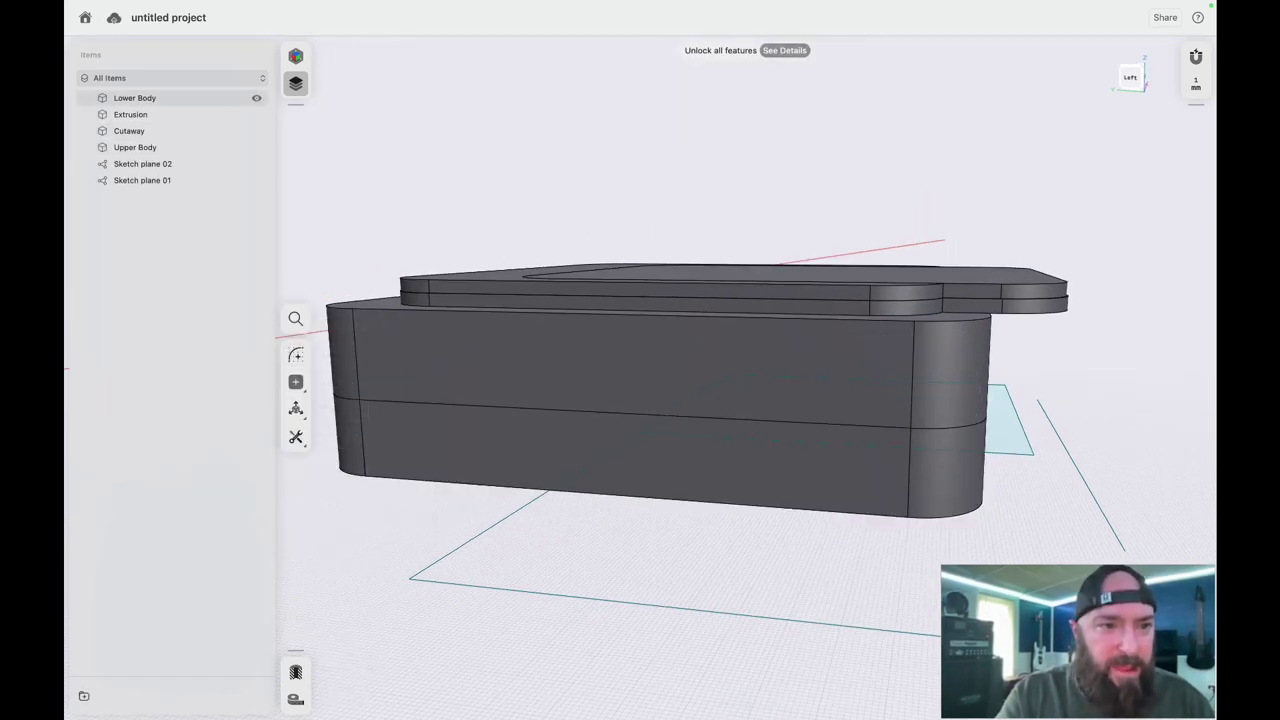
# - Move the Upper Body straight up about 46 mm, above the other bodies
pyautogui.click(135, 147)
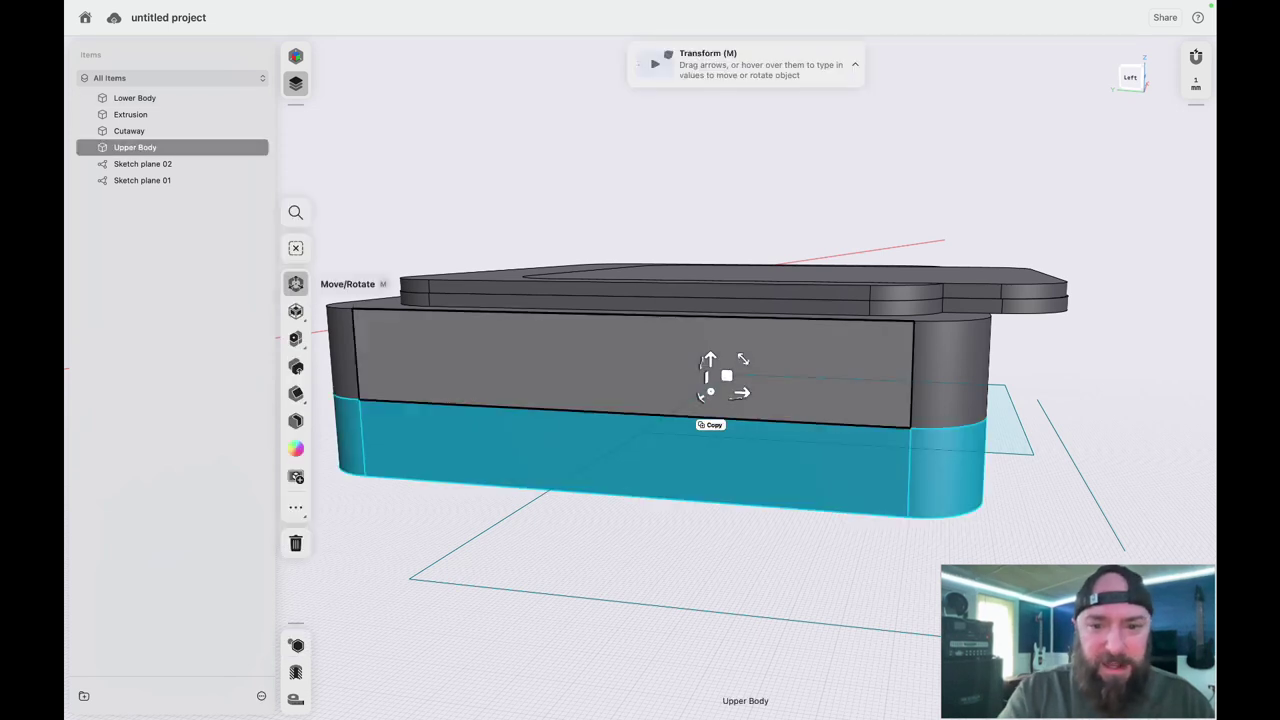
pyautogui.moveTo(709, 360); pyautogui.dragTo(709, 185)
pyautogui.moveTo(1010, 430); pyautogui.dragTo(982, 444, button='right')
pyautogui.hscroll(10, 982, 444)
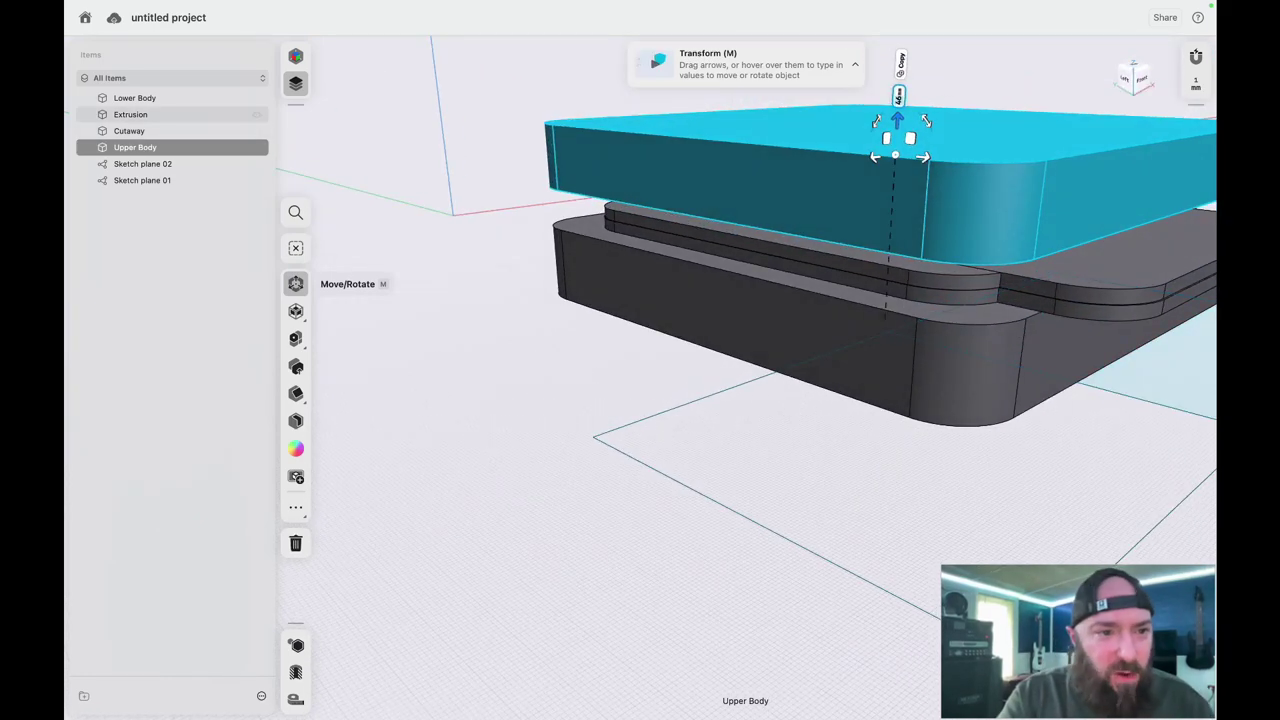
# - Move the Extrusion body up a few millimetres to separate it from the Cutaway, just beneath the Upper Body
pyautogui.click(131, 115)
pyautogui.moveTo(937, 183); pyautogui.dragTo(938, 162)
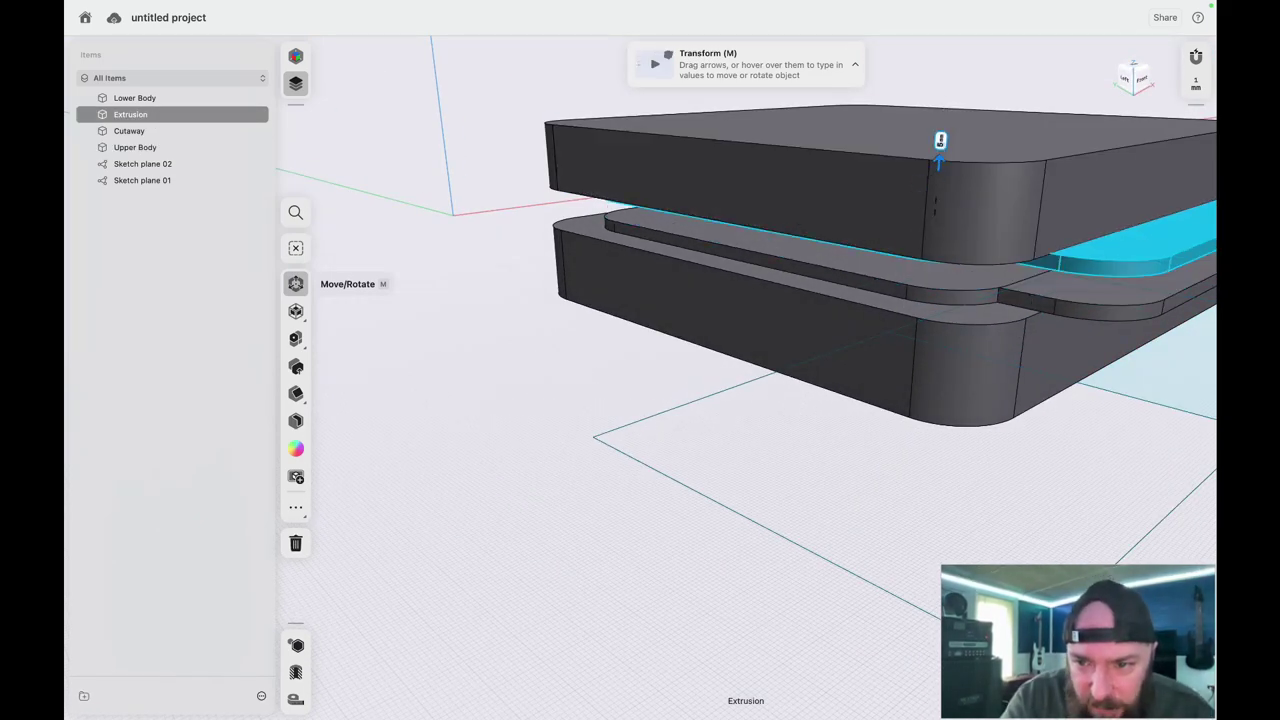
pyautogui.hscroll(5, 938, 163)
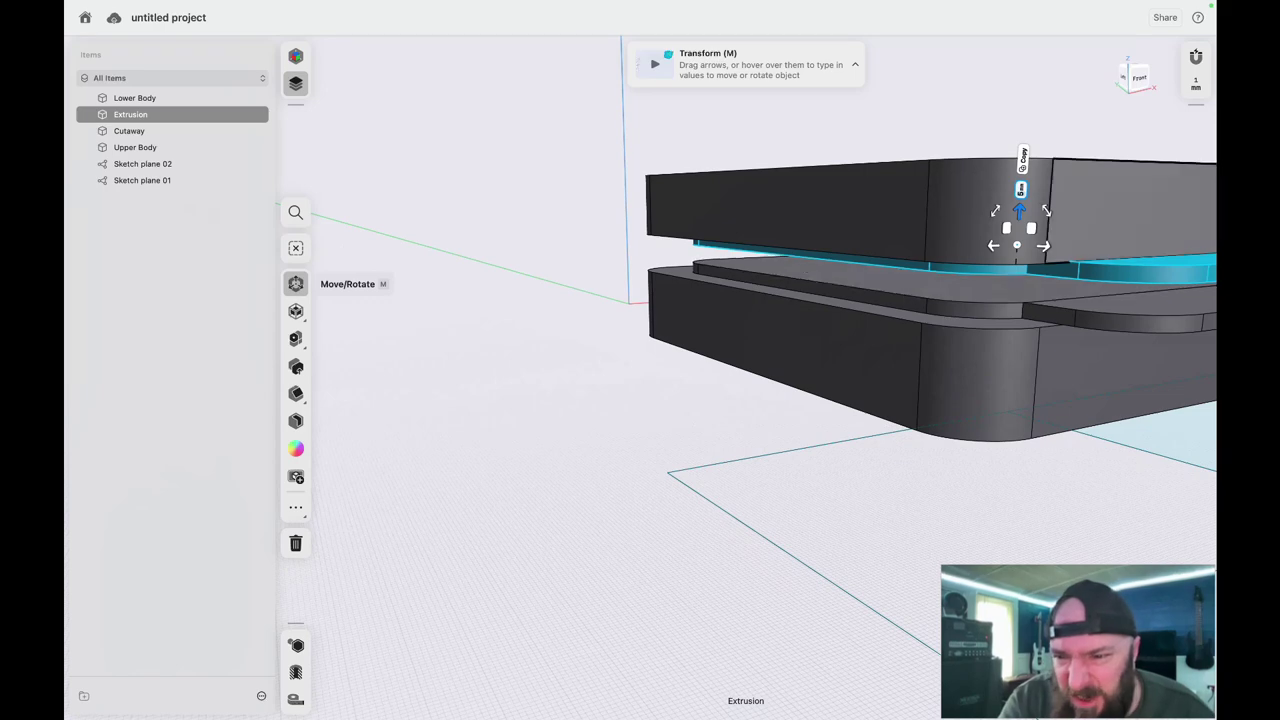
pyautogui.hscroll(-5, 1047, 278)
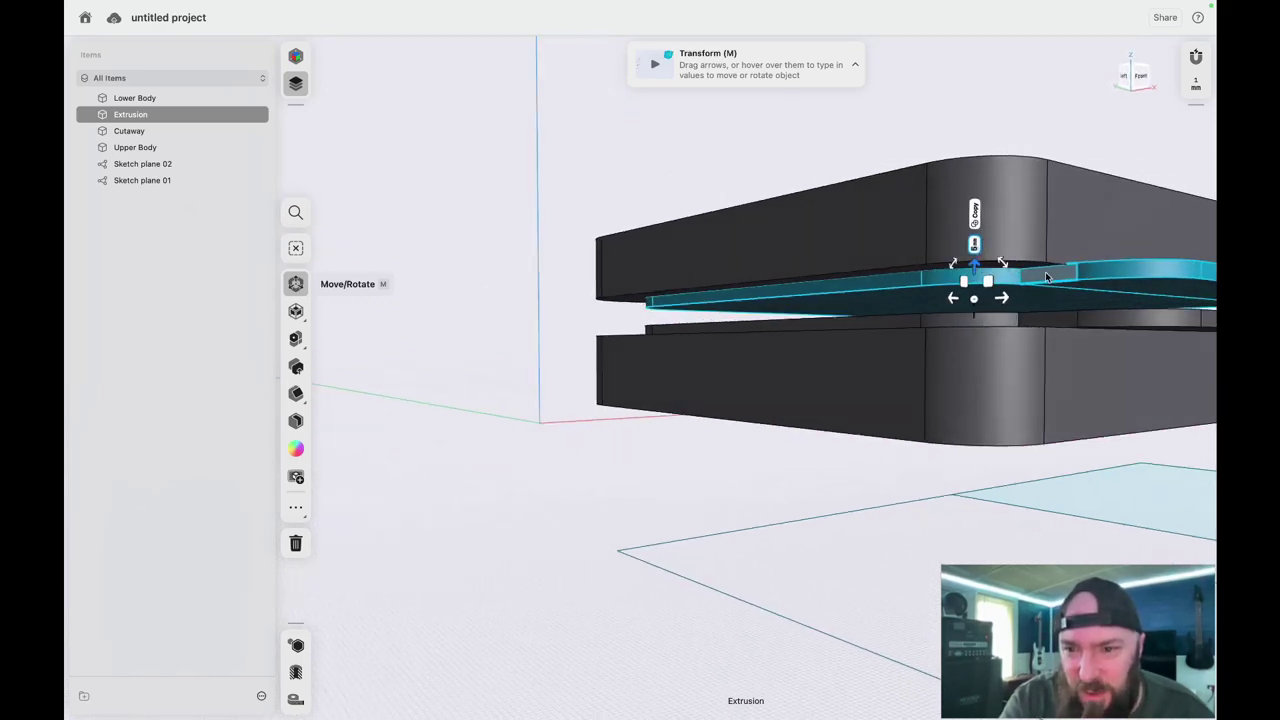
pyautogui.hscroll(-6, 1047, 278)
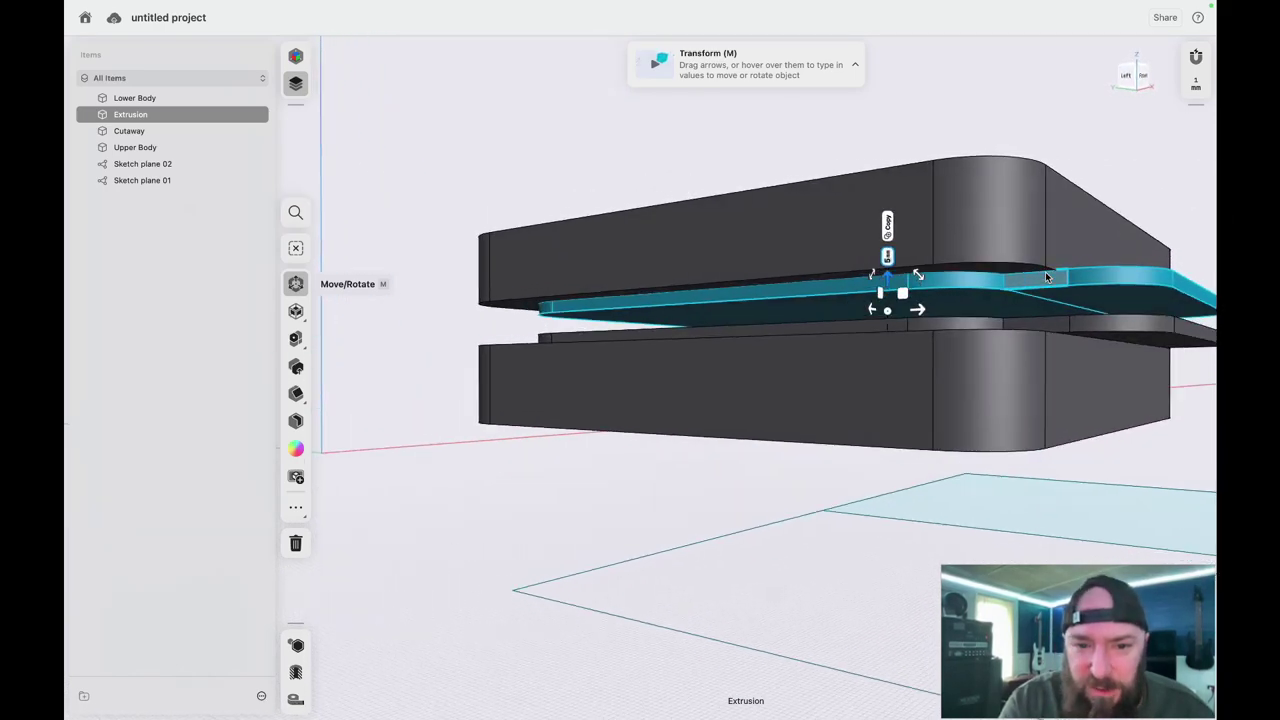
pyautogui.hscroll(5, 1047, 278)
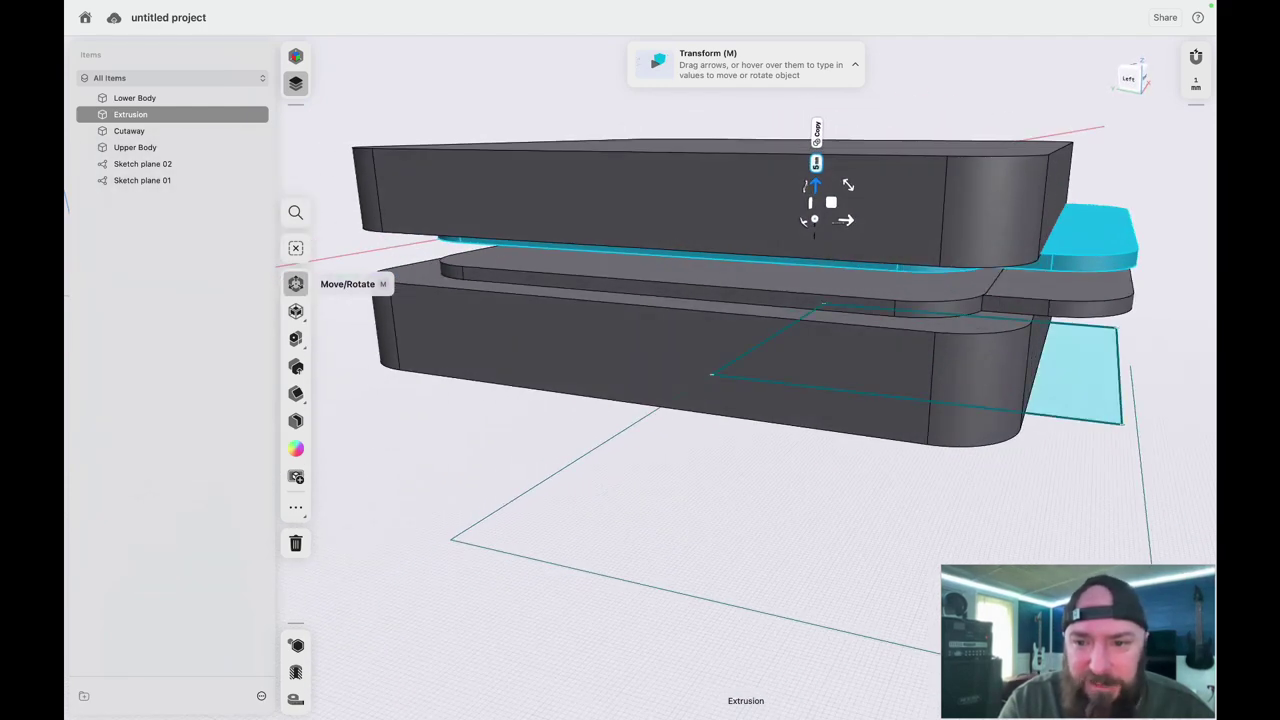
pyautogui.press('Escape')
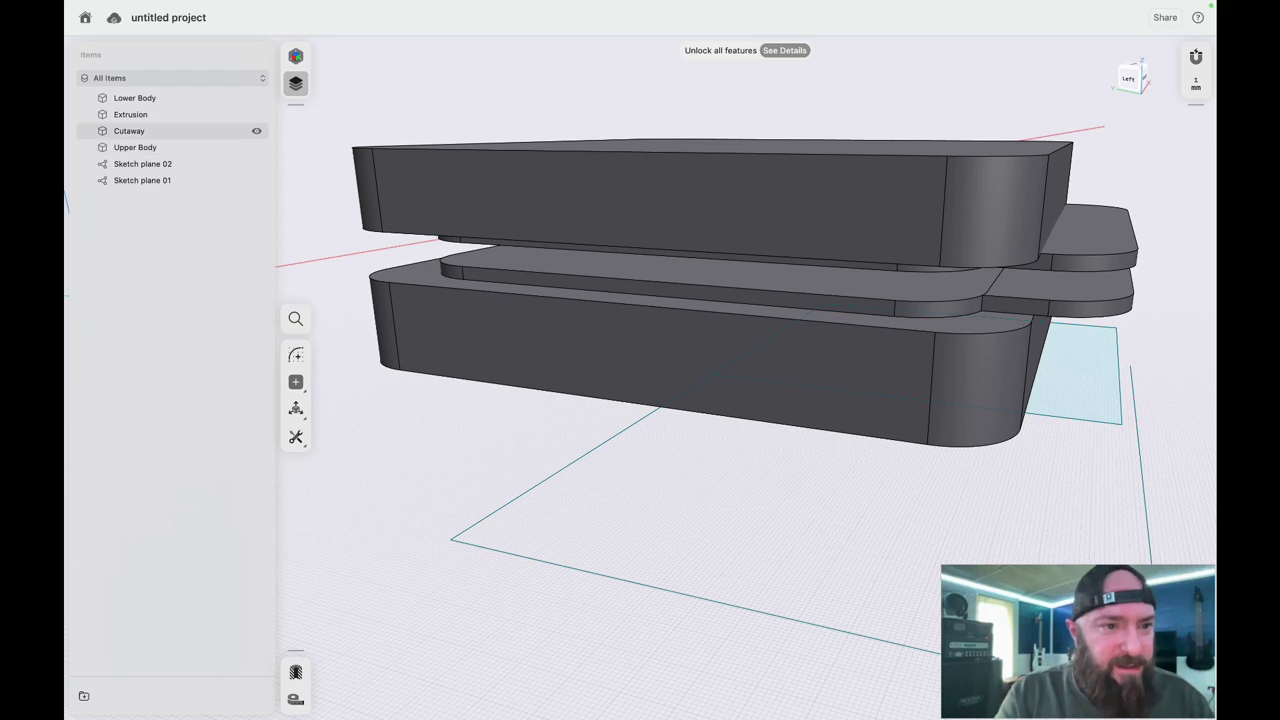
# - Lower the Cutaway body slightly in fine increments so that it sinks into the top of the Lower Body
pyautogui.click(130, 131)
pyautogui.moveTo(815, 217)
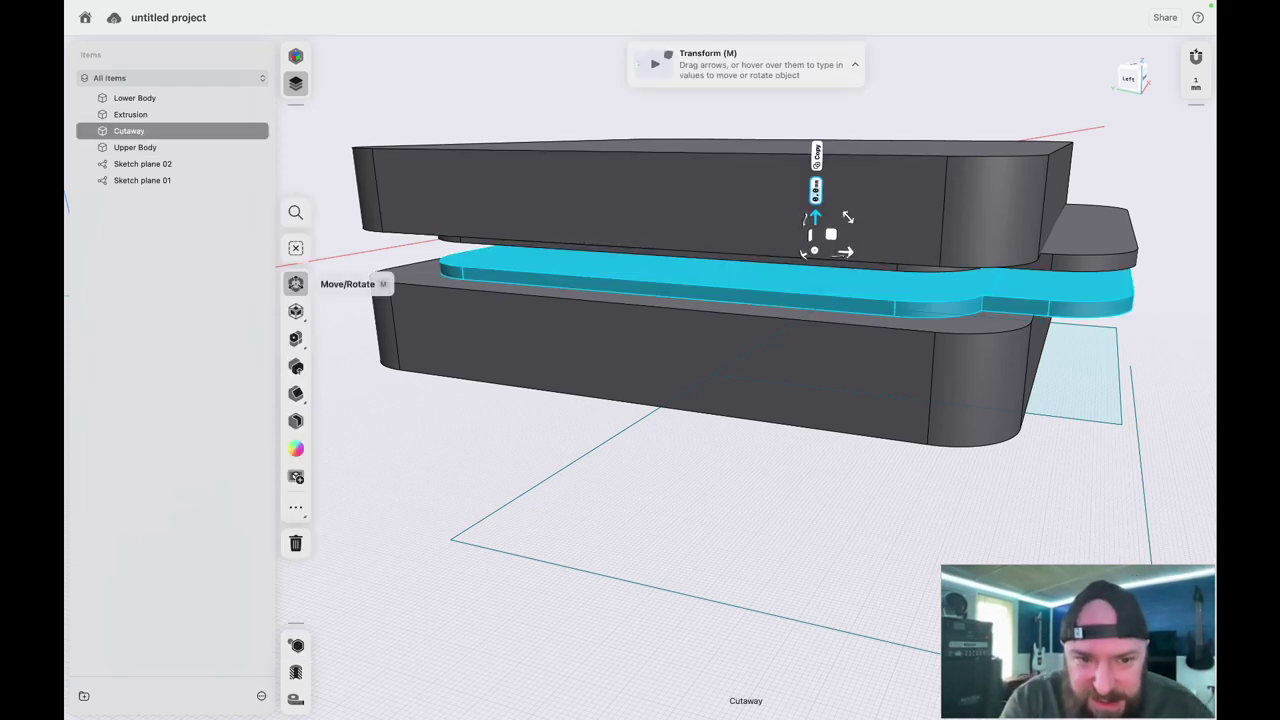
pyautogui.moveTo(815, 217); pyautogui.dragTo(818, 228)
pyautogui.scroll(5, 818, 228)
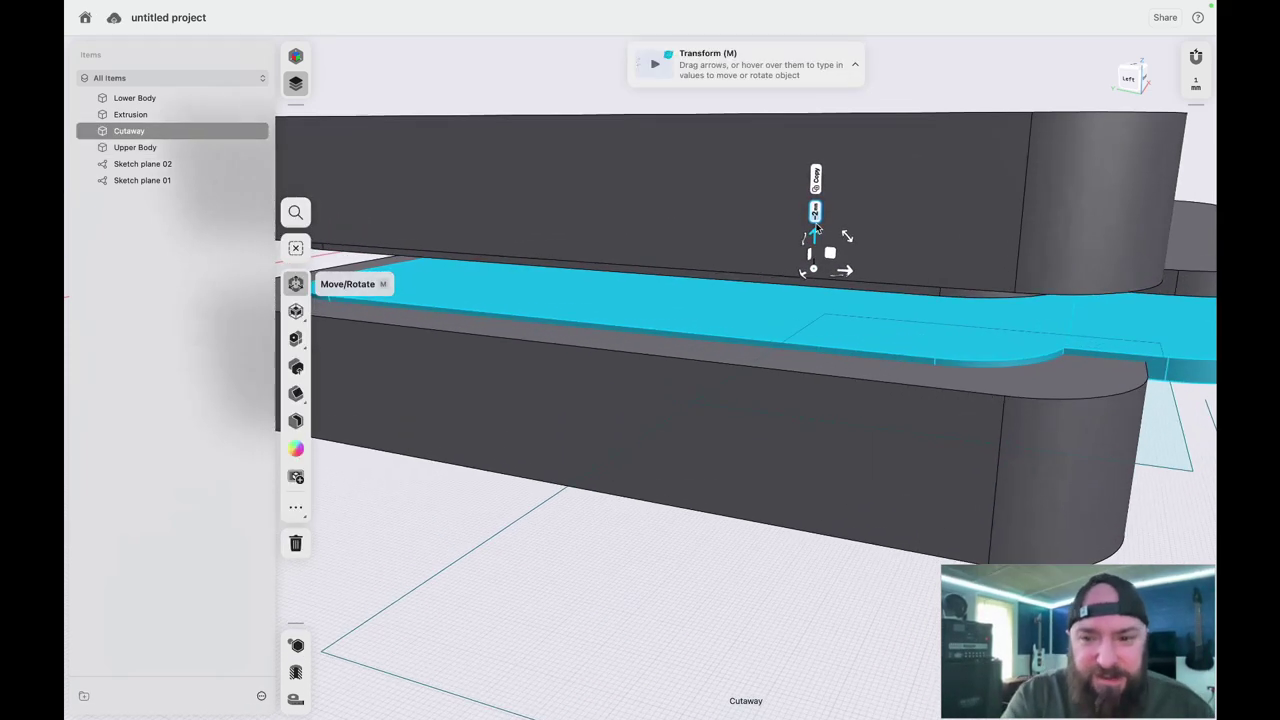
pyautogui.moveTo(815, 236); pyautogui.dragTo(814, 235)
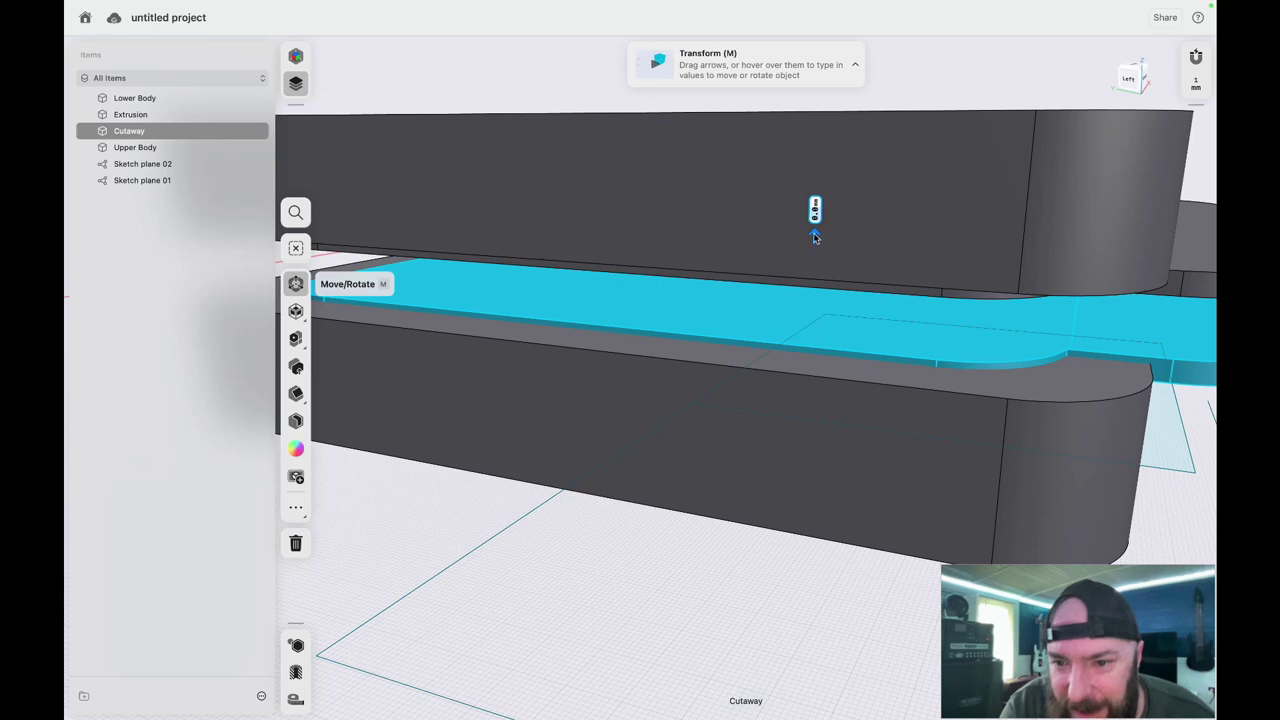
pyautogui.scroll(4, 906, 357)
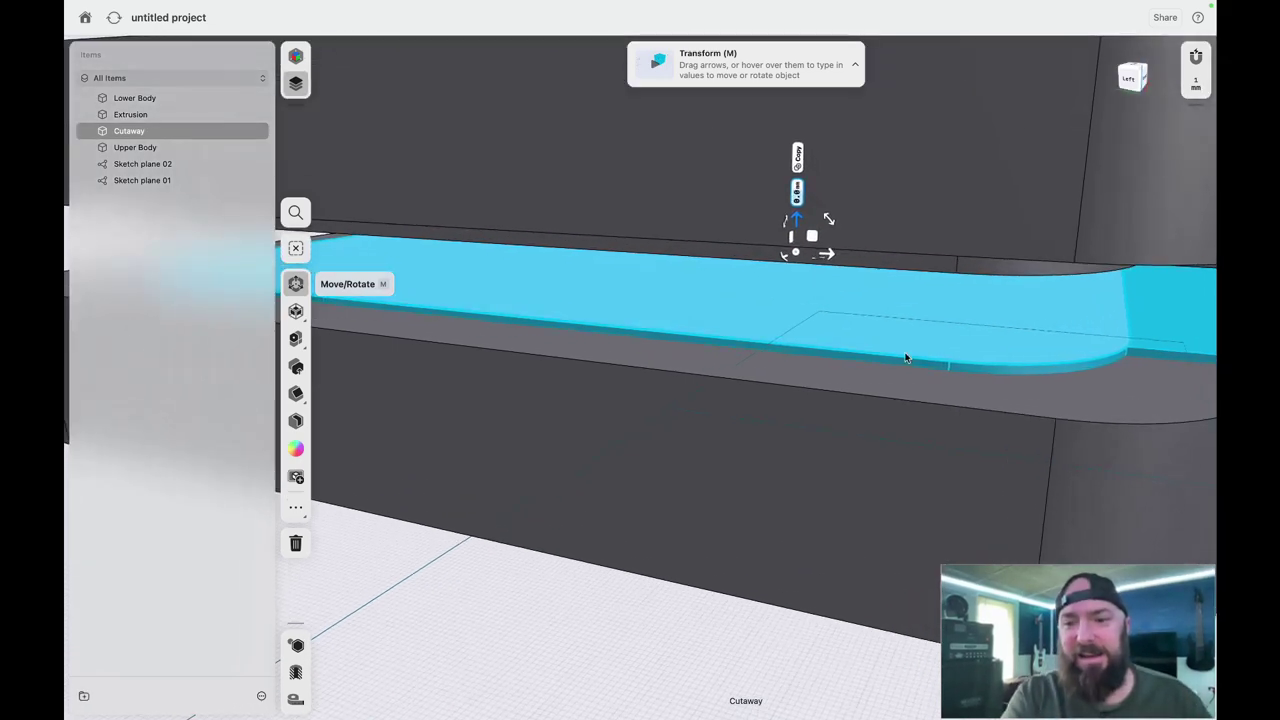
pyautogui.scroll(3, 906, 357)
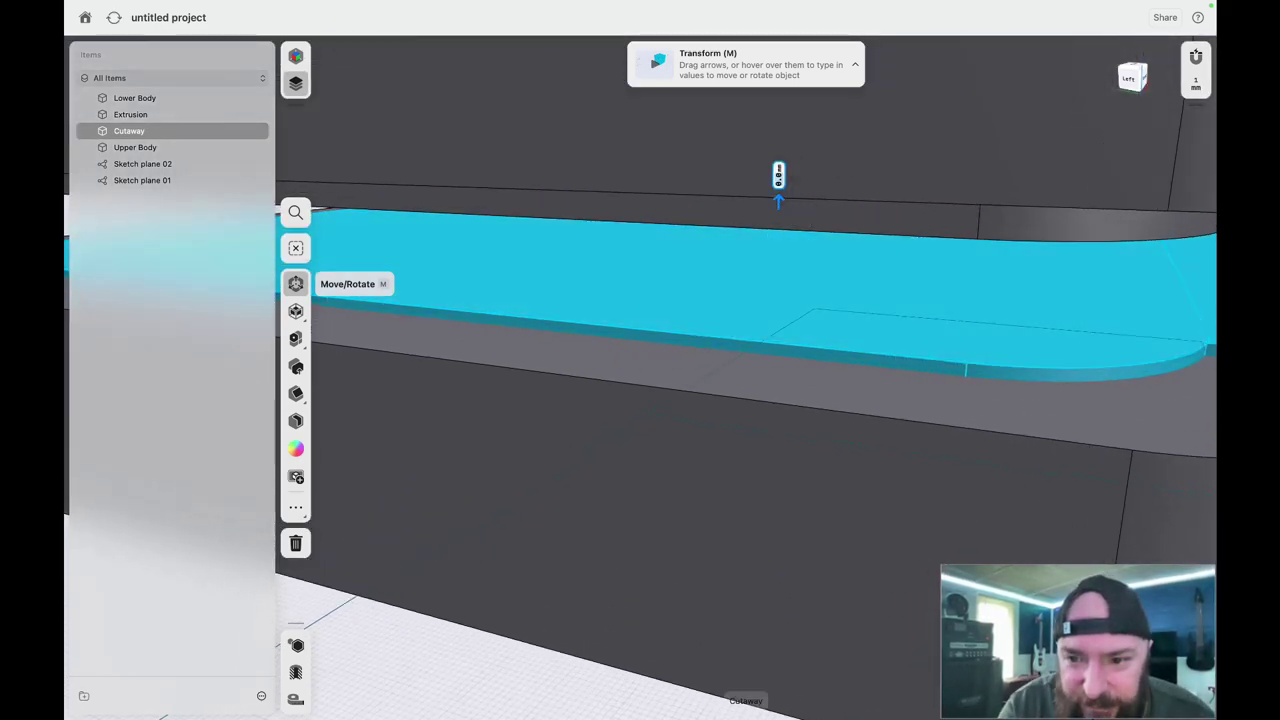
pyautogui.moveTo(779, 201); pyautogui.dragTo(779, 201)
pyautogui.scroll(-3, 798, 374)
pyautogui.scroll(-4, 911, 447)
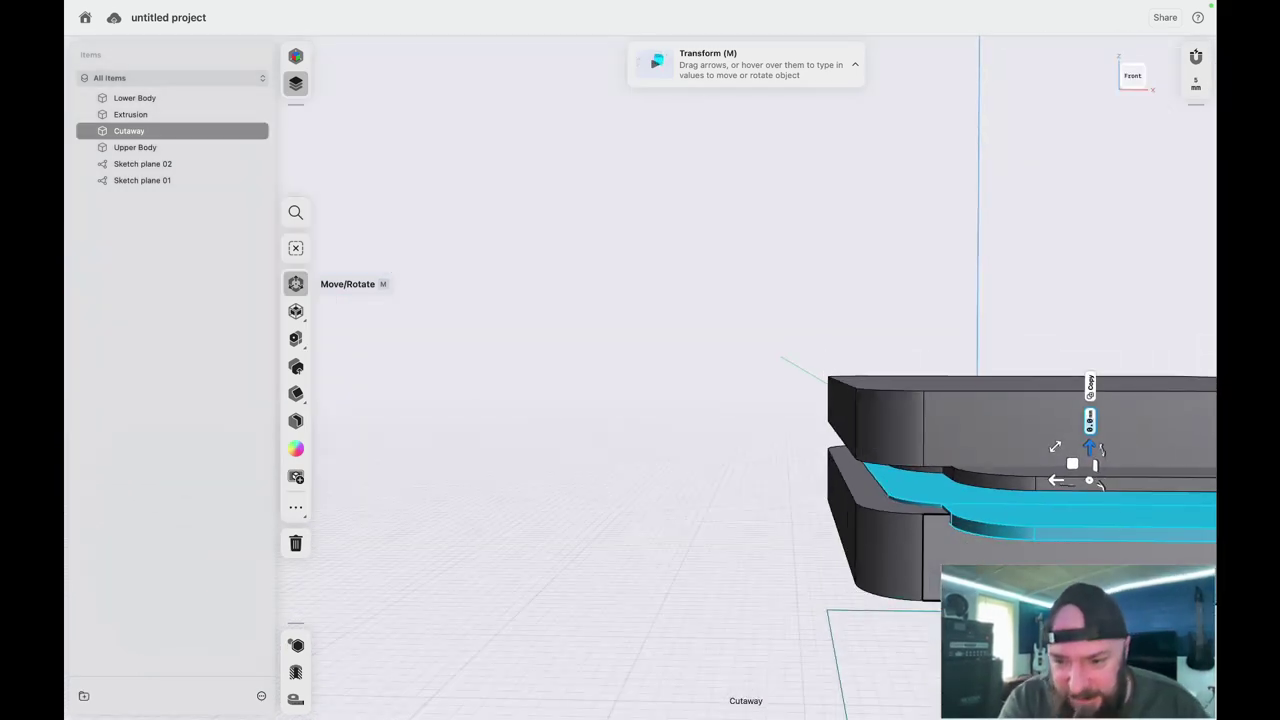
pyautogui.moveTo(1000, 630); pyautogui.dragTo(1014, 562, button='right')
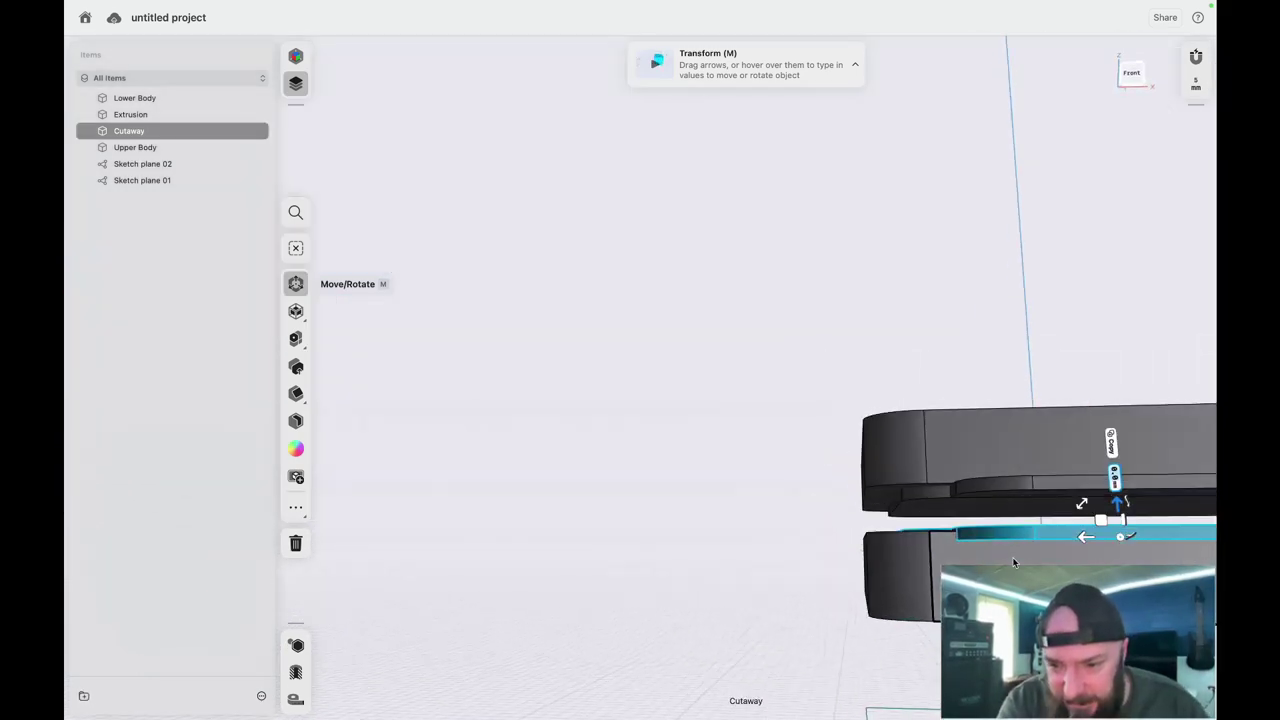
pyautogui.hscroll(-10, 1014, 562)
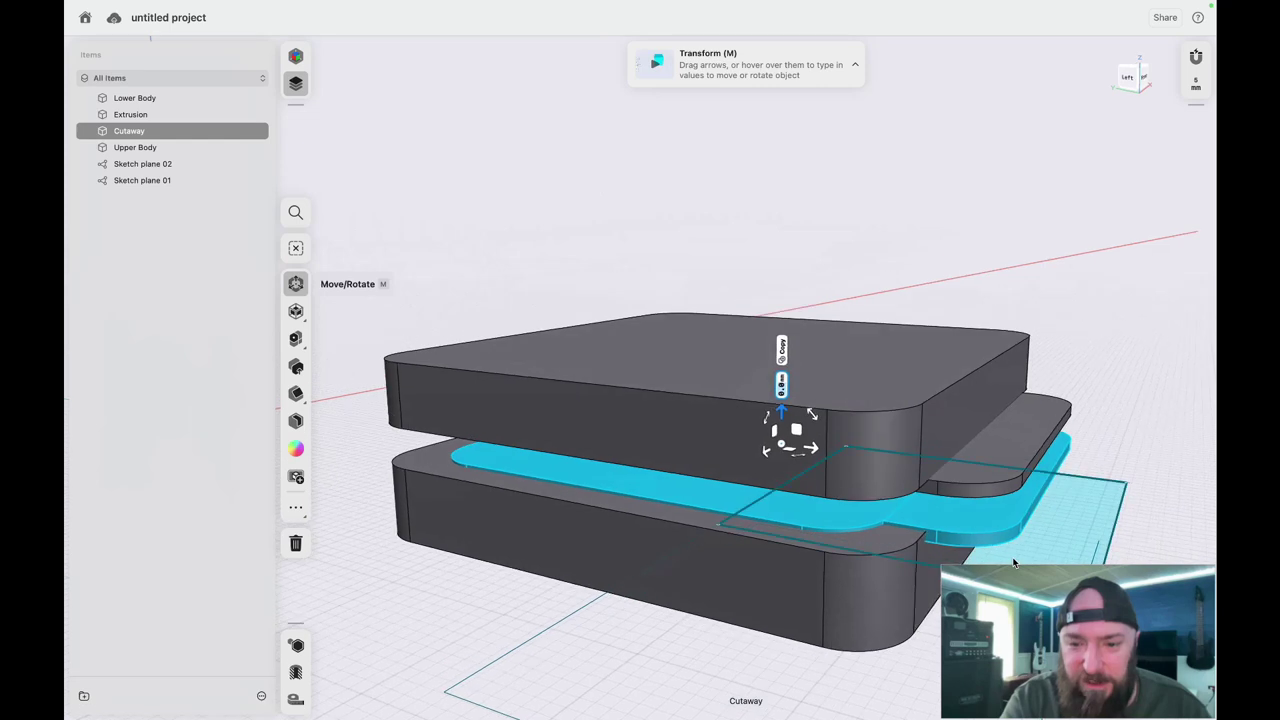
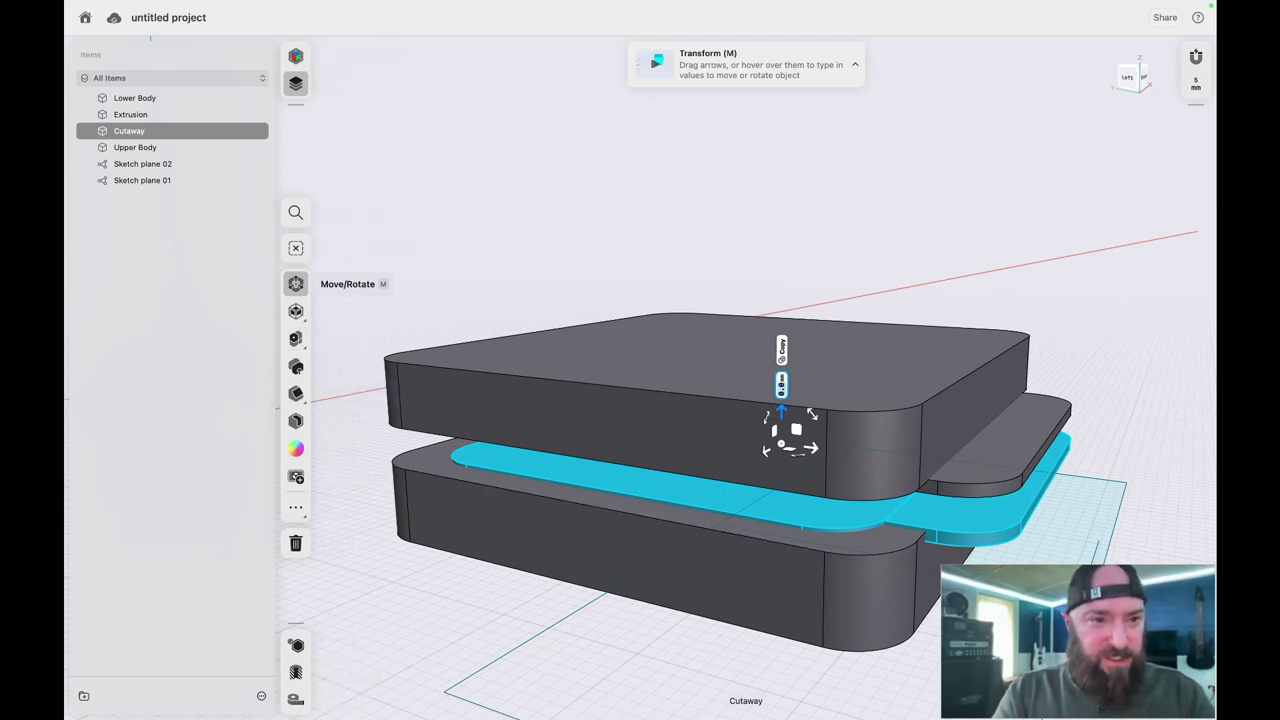
# - Subtract the Cutaway body from the Lower Body to cut a recess in its top face
pyautogui.click(166, 97)
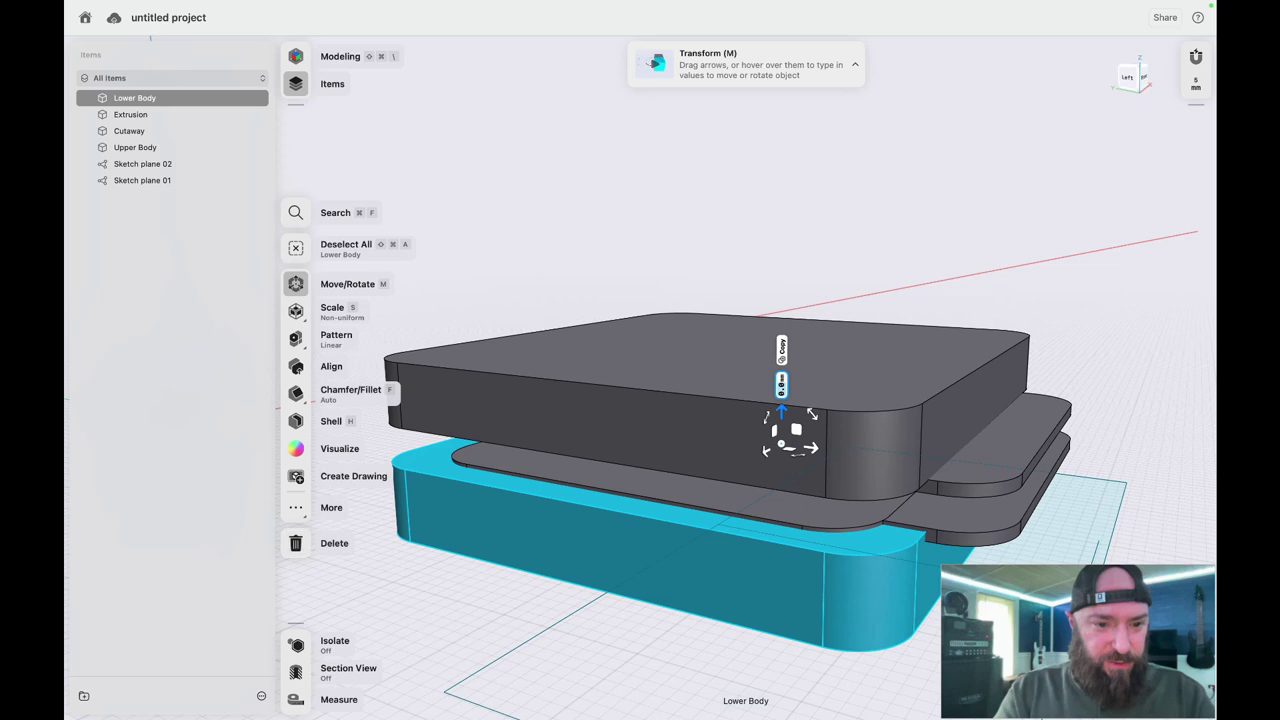
pyautogui.click(296, 508)
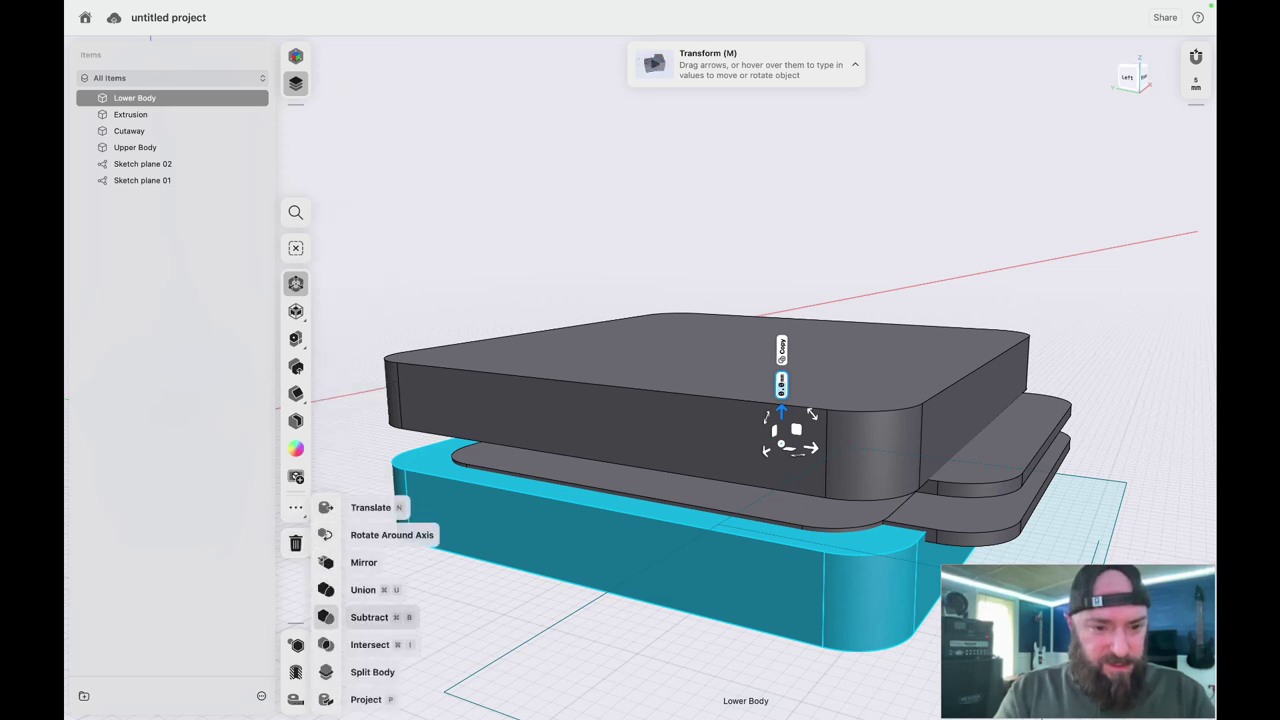
pyautogui.click(369, 617)
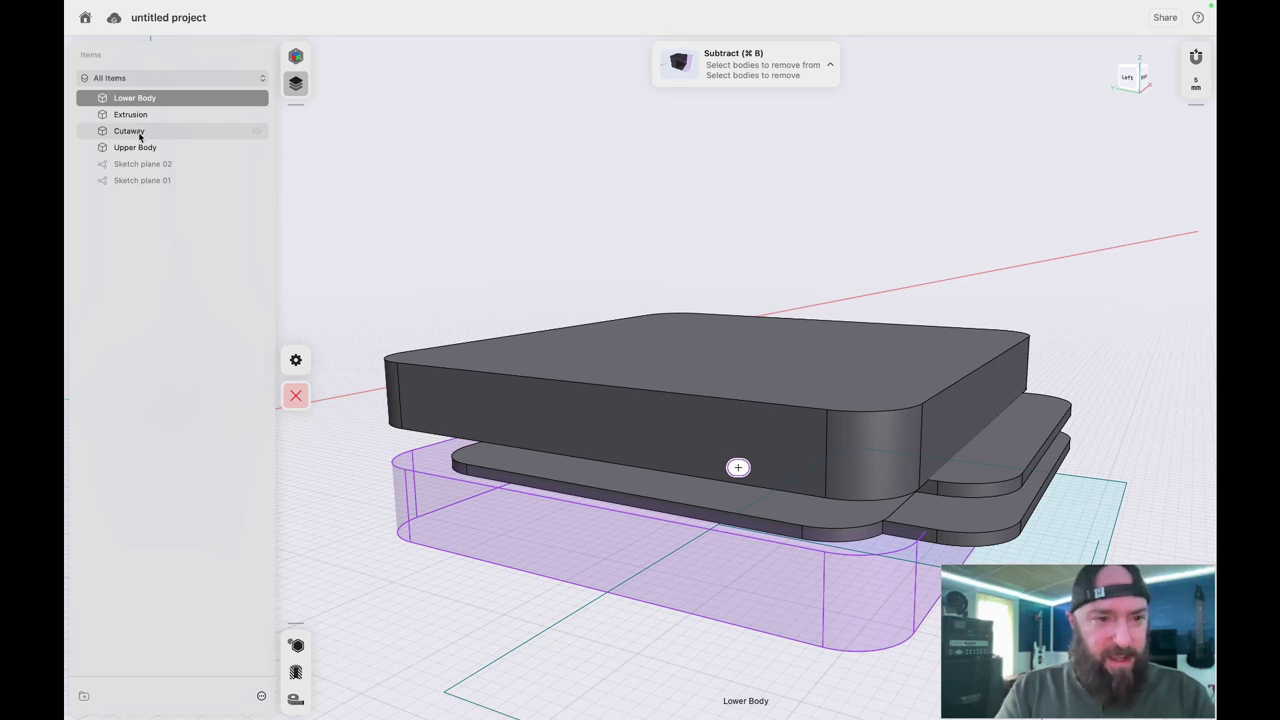
pyautogui.click(130, 131)
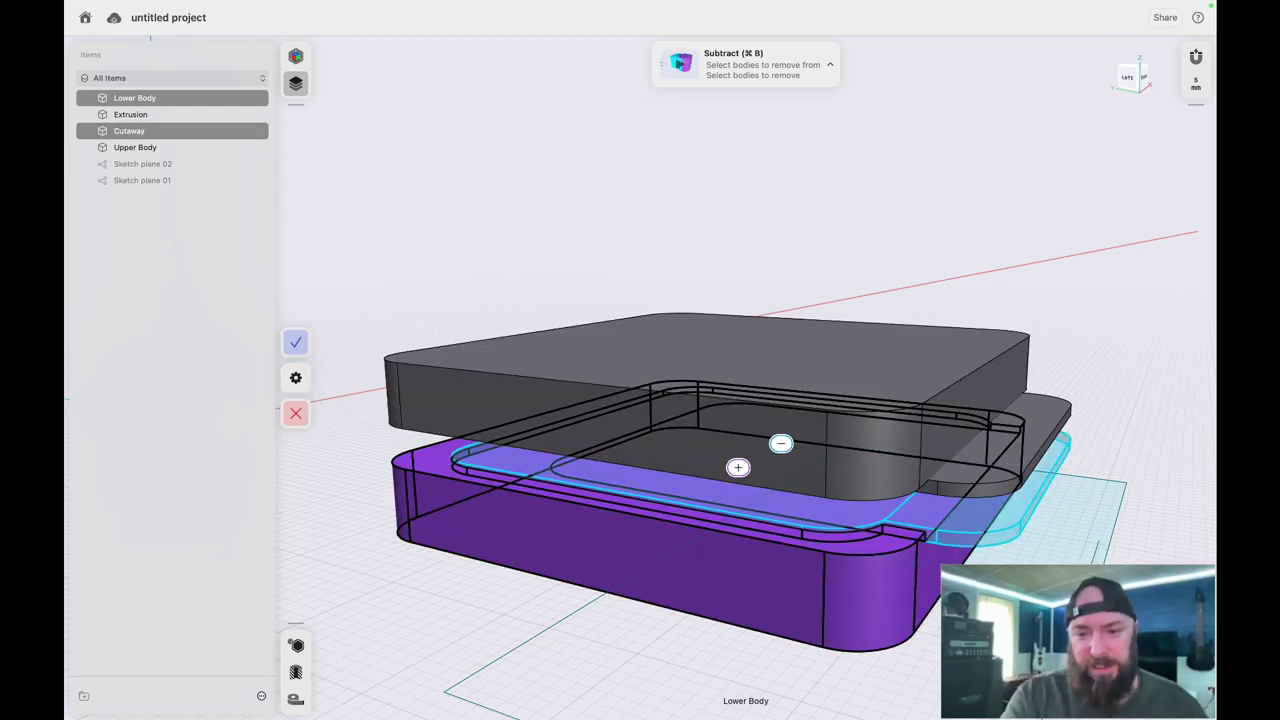
pyautogui.click(297, 343)
# - Examine the recess in the Lower Body and its fit with the Extrusion and Upper Body from several angles
pyautogui.hscroll(10, 684, 578)
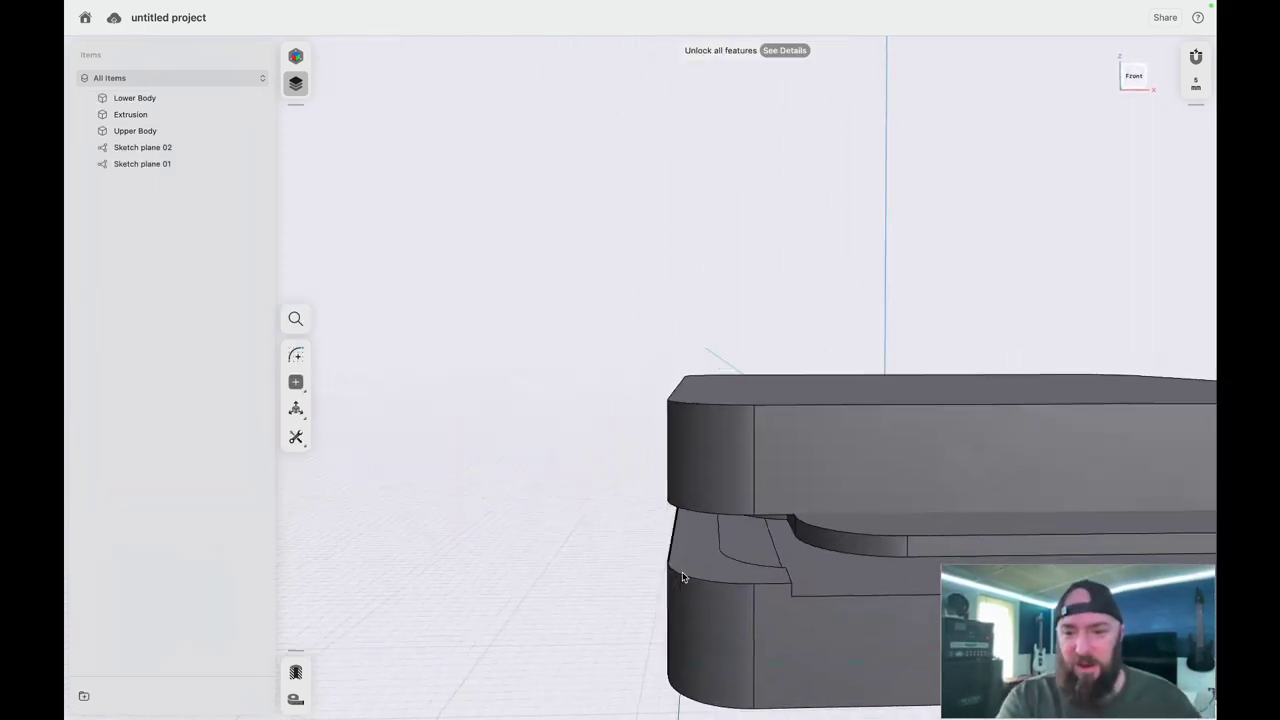
pyautogui.scroll(-5, 684, 578)
pyautogui.scroll(5, 684, 578)
pyautogui.scroll(-5, 684, 578)
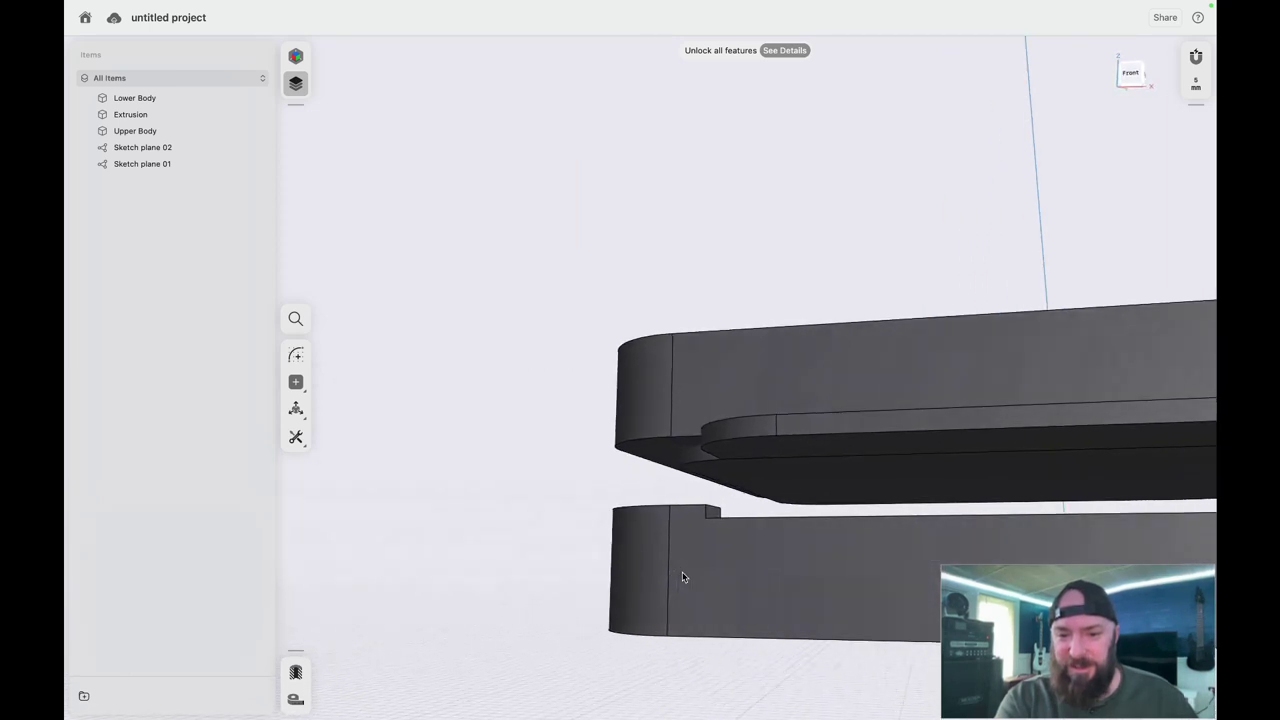
pyautogui.scroll(5, 684, 578)
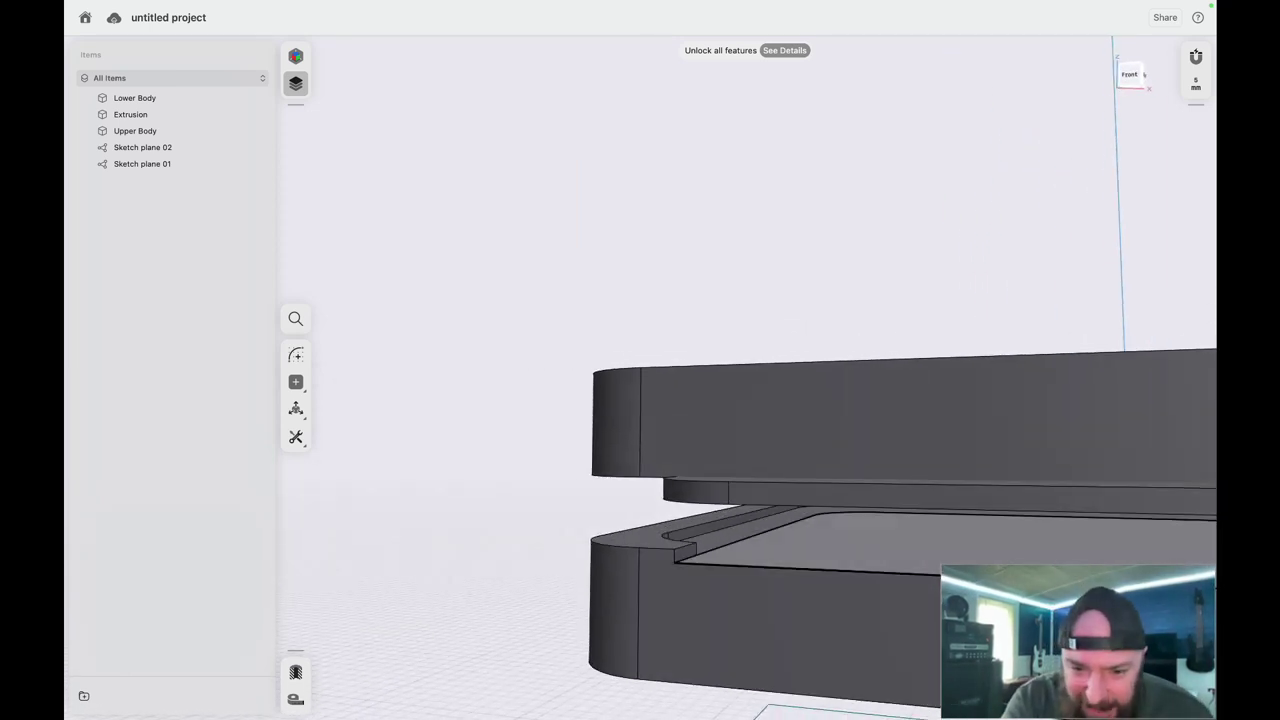
pyautogui.scroll(5, 791, 532)
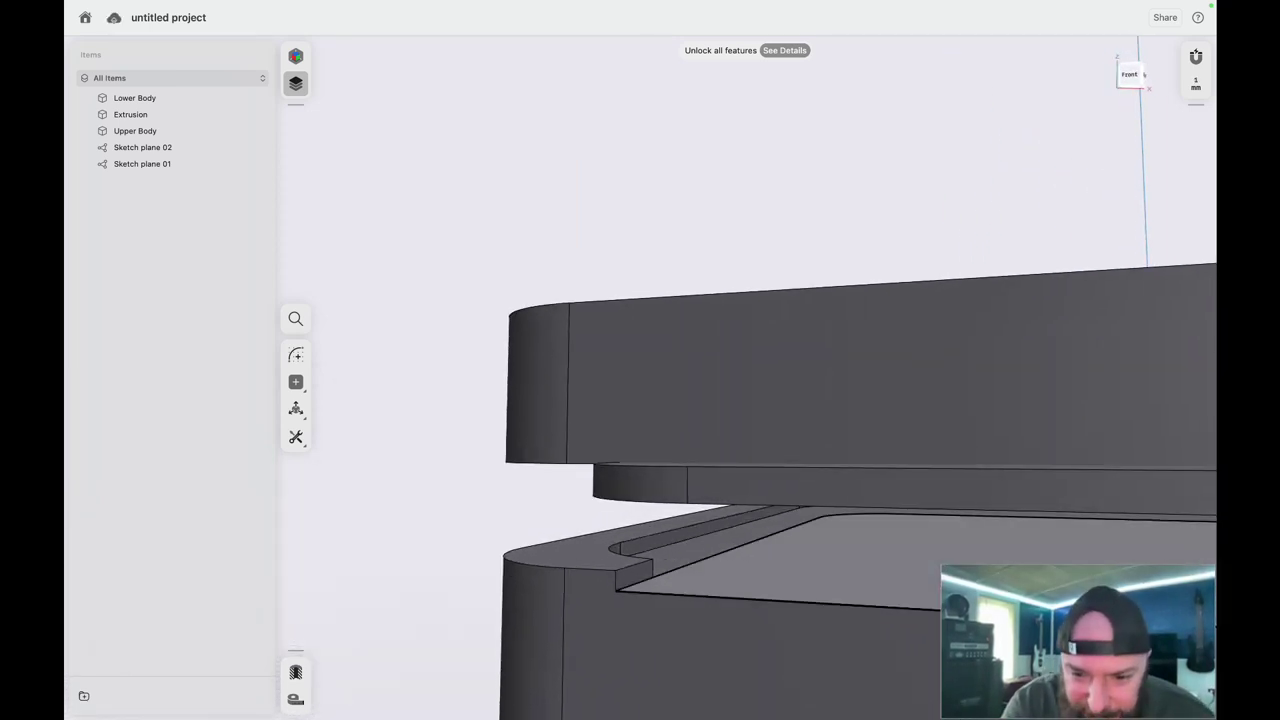
pyautogui.scroll(-5, 783, 563)
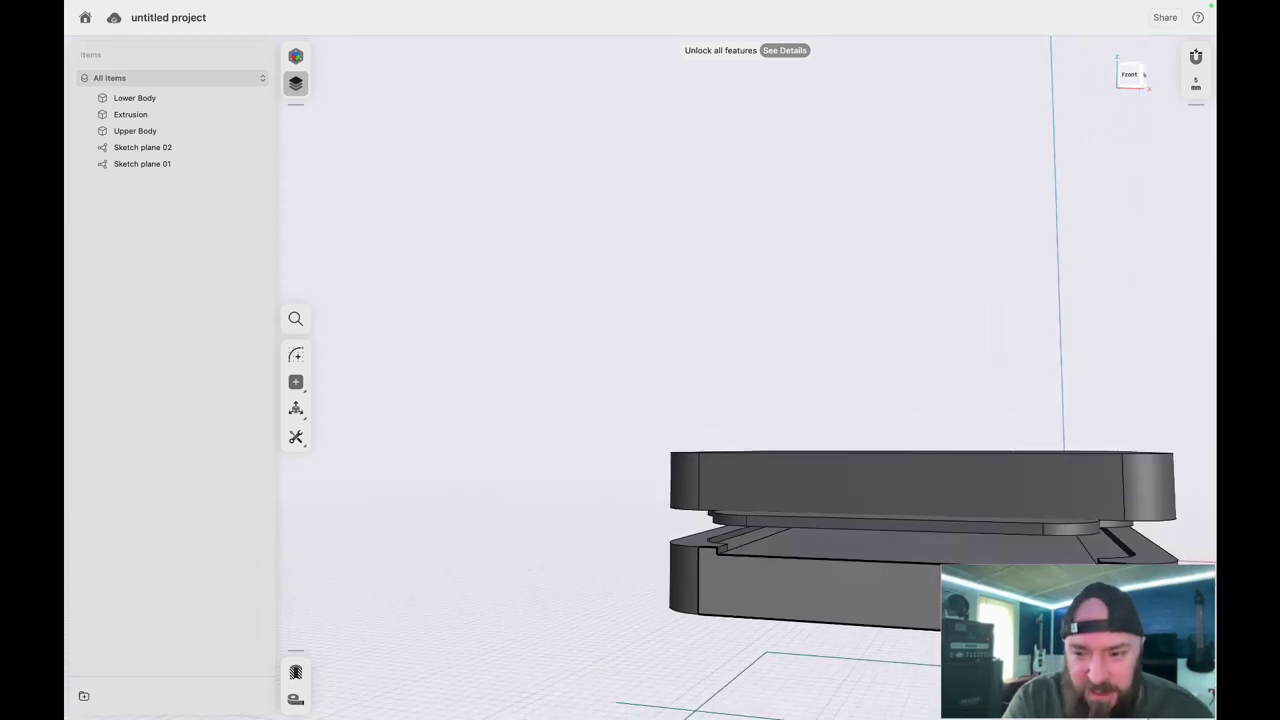
pyautogui.hscroll(-5, 861, 578)
pyautogui.scroll(-3, 861, 578)
pyautogui.hscroll(5, 861, 578)
pyautogui.hscroll(-5, 861, 578)
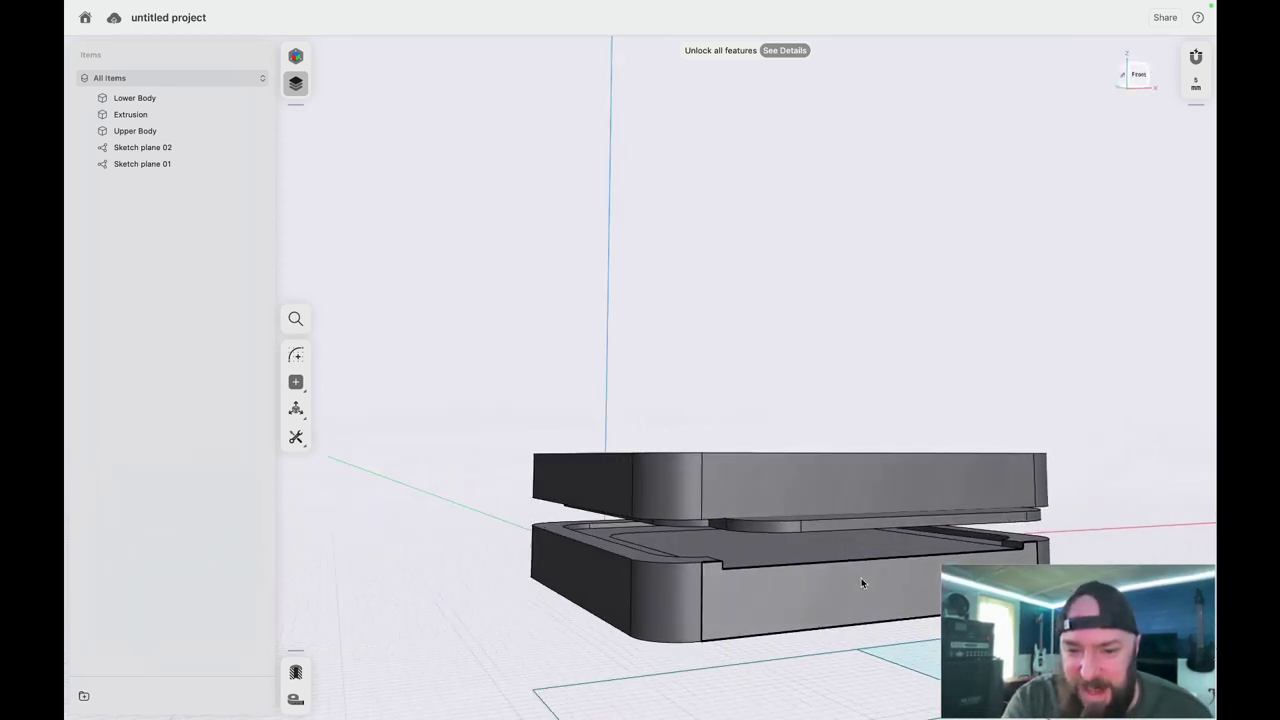
pyautogui.hscroll(-3, 861, 578)
pyautogui.scroll(4, 861, 578)
pyautogui.scroll(-7, 861, 578)
pyautogui.scroll(3, 861, 578)
pyautogui.scroll(3, 861, 578)
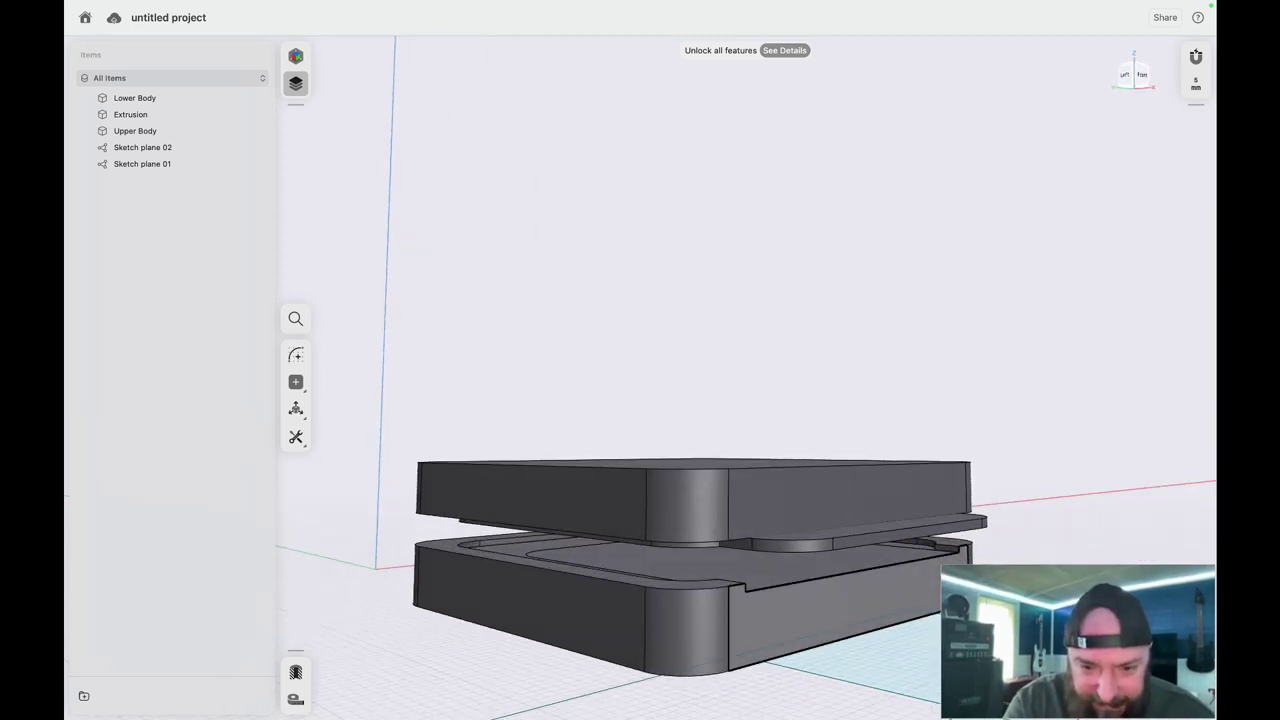
pyautogui.hscroll(4, 732, 608)
pyautogui.hscroll(-4, 732, 608)
pyautogui.scroll(3, 732, 608)
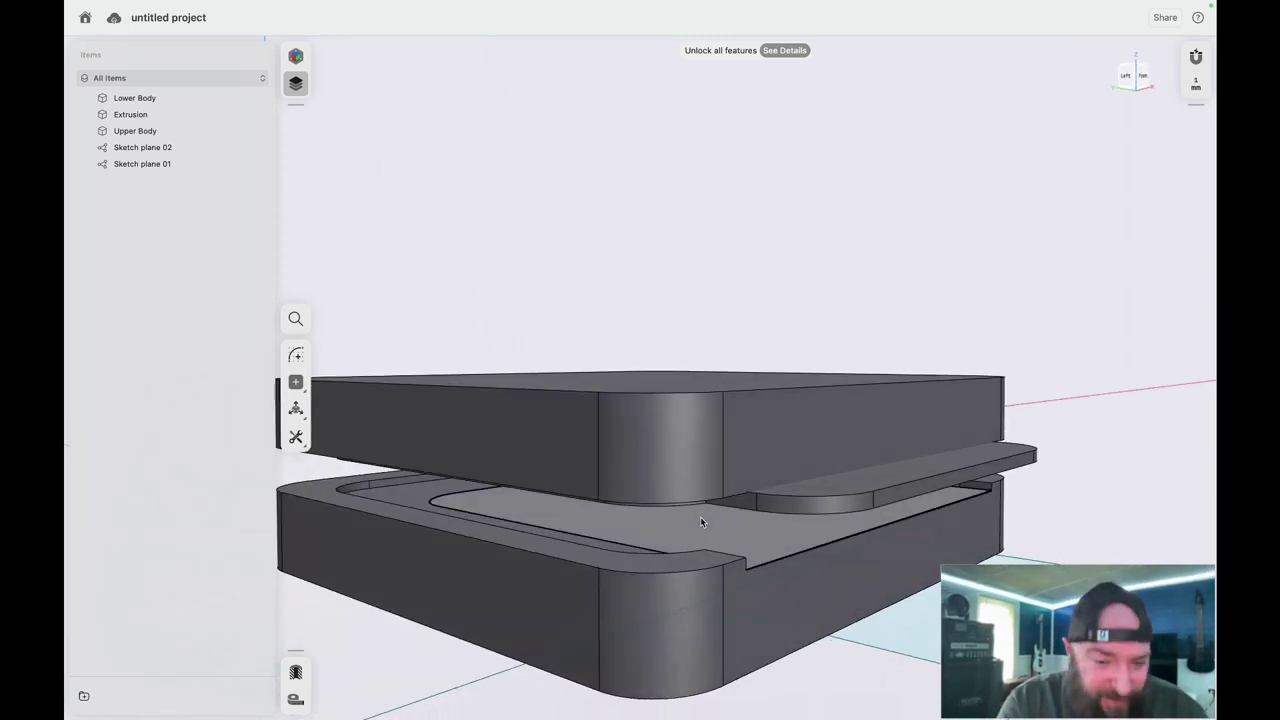
pyautogui.scroll(-4, 701, 522)
pyautogui.scroll(2, 701, 522)
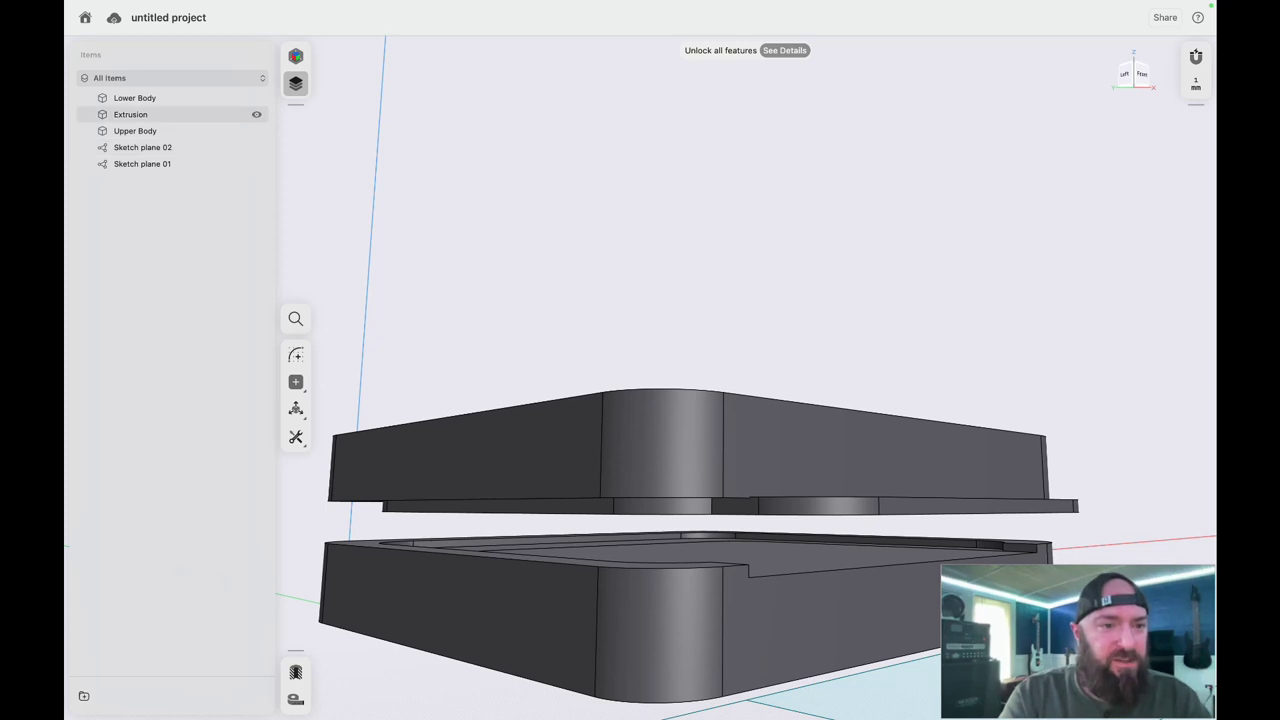
# - Unite the Extrusion and the Upper Body into a single body and check its corner and front faces
pyautogui.click(131, 115)
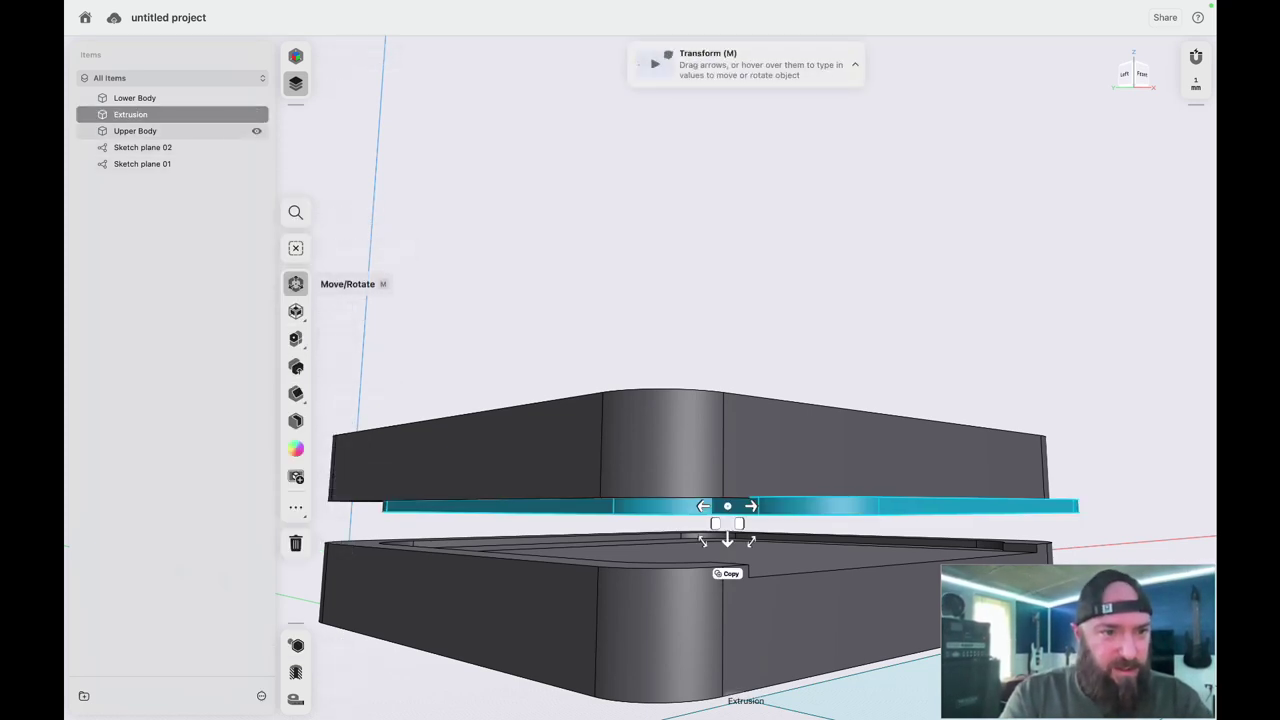
pyautogui.click(150, 131)
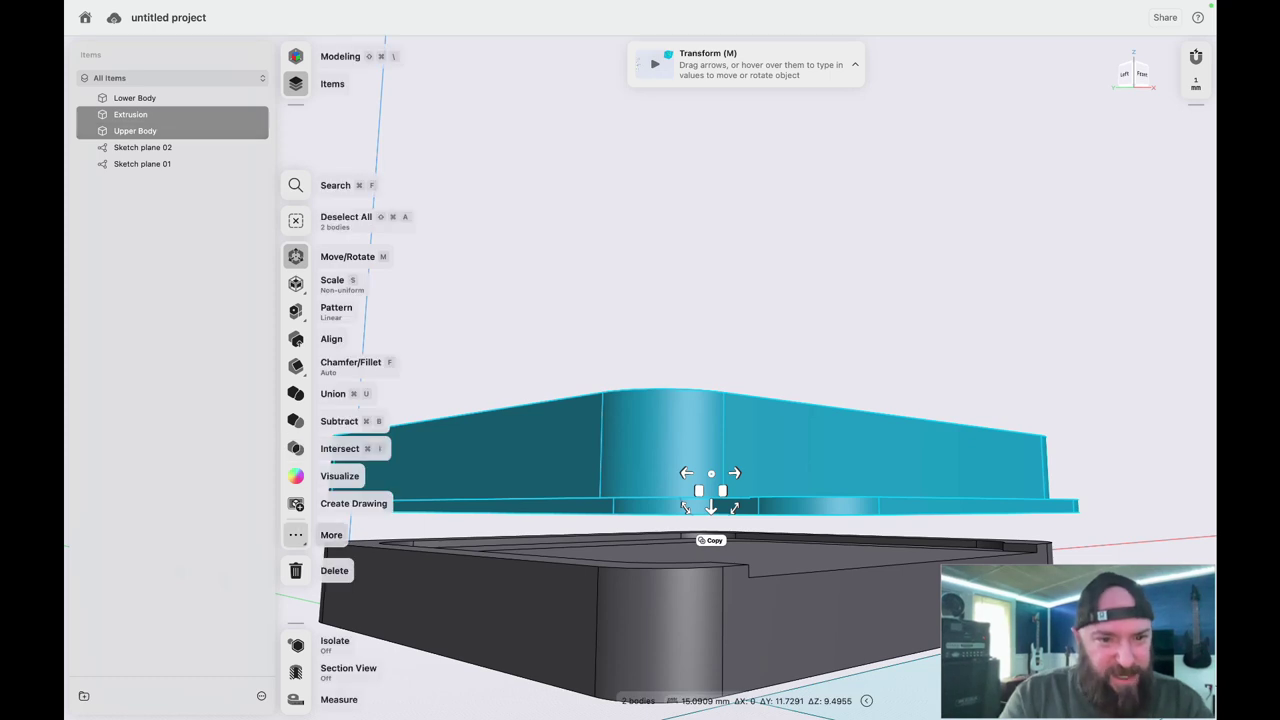
pyautogui.click(296, 394)
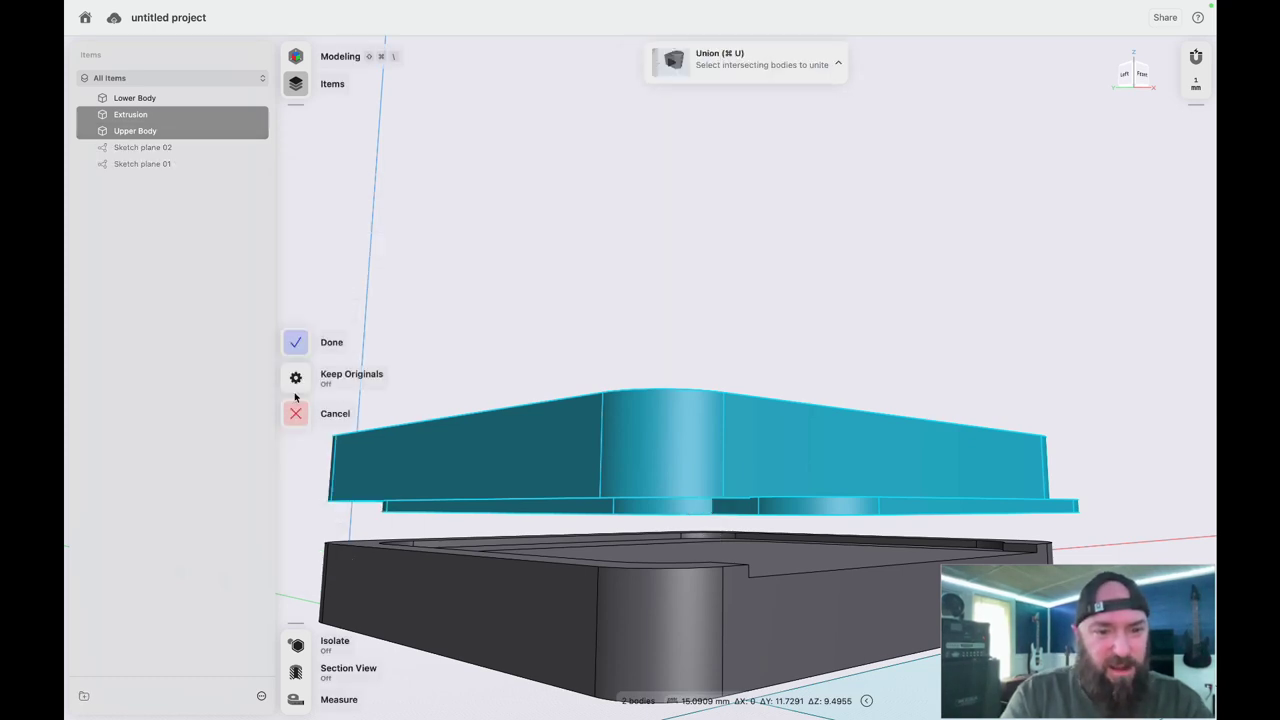
pyautogui.click(296, 342)
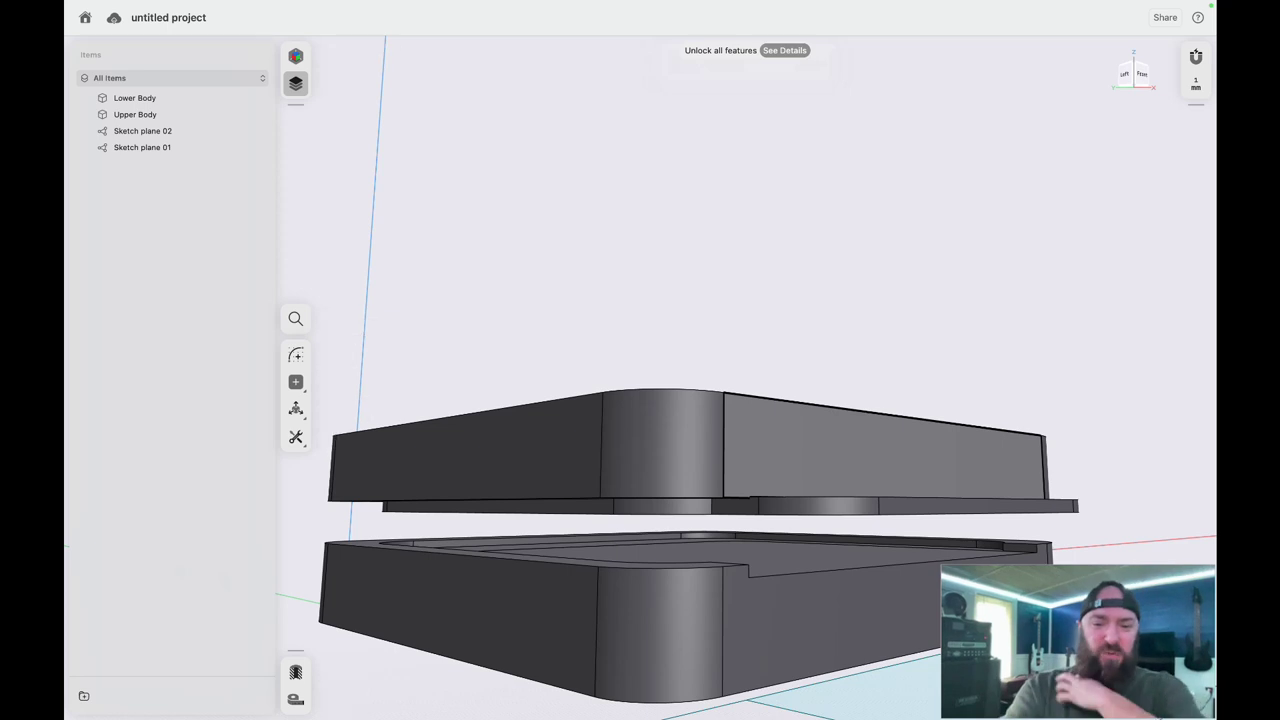
pyautogui.scroll(8, 738, 405)
pyautogui.click(842, 483)
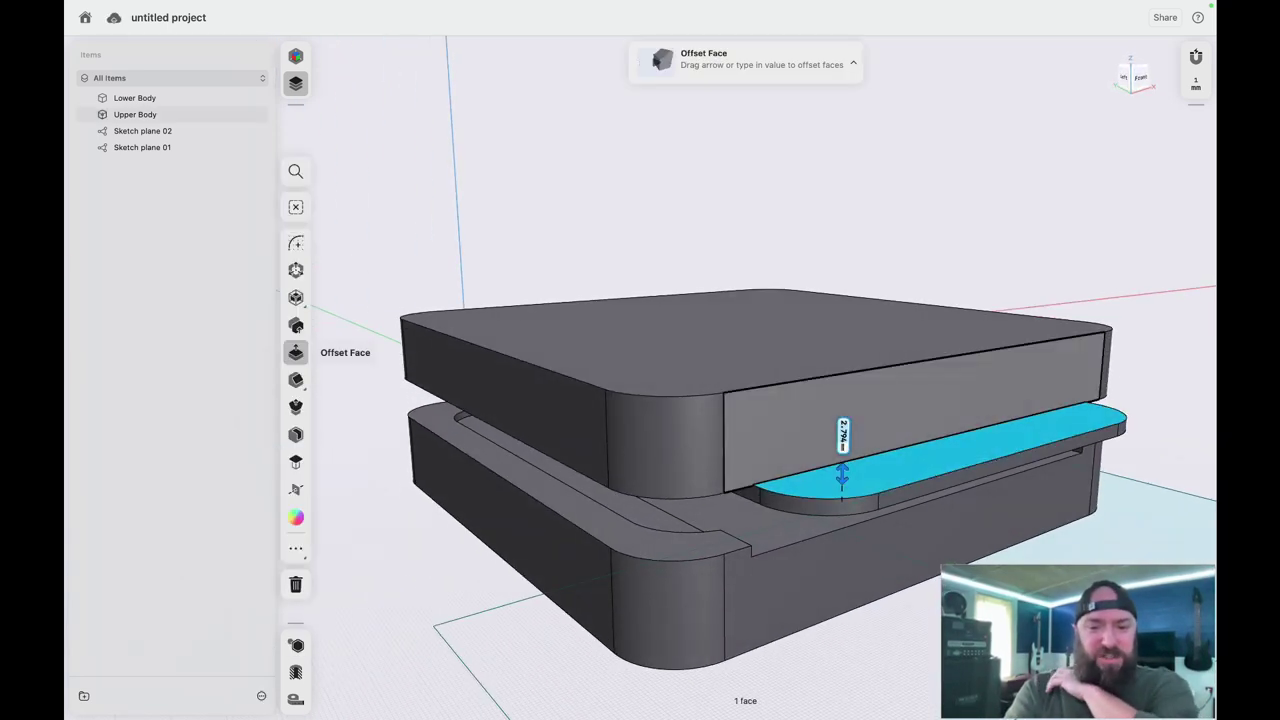
pyautogui.click(674, 444)
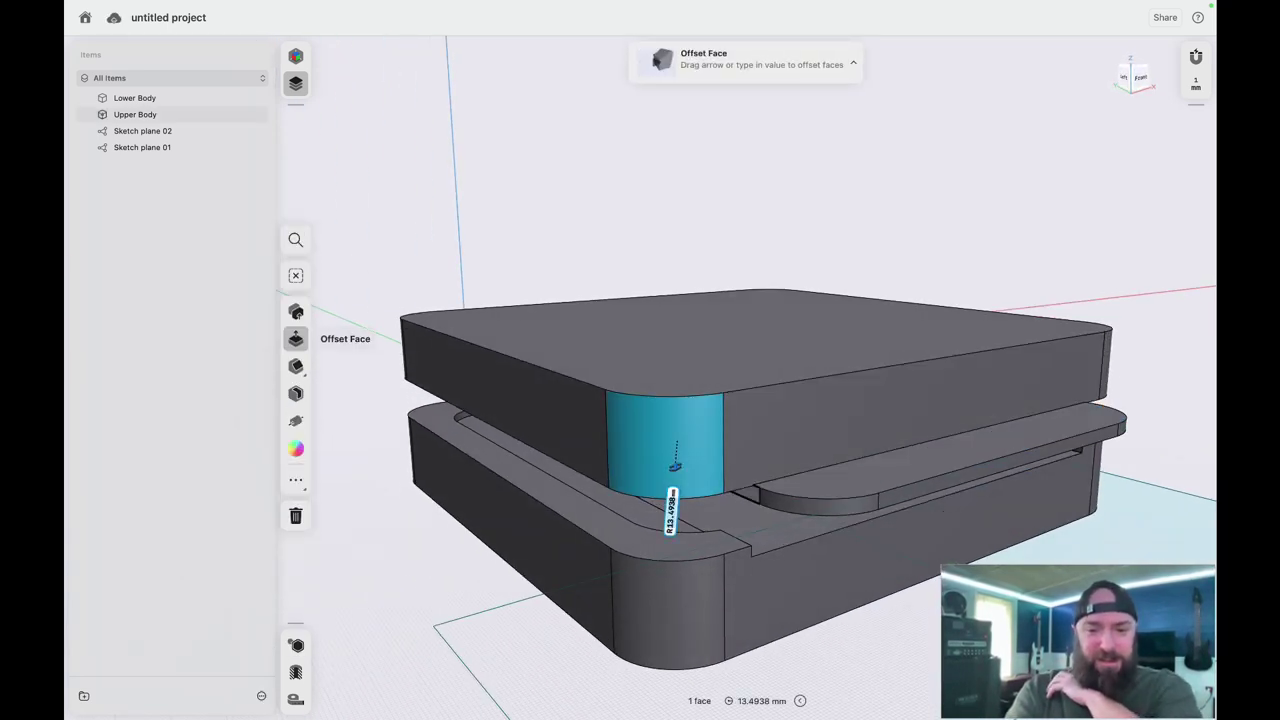
pyautogui.click(744, 494)
pyautogui.click(769, 443)
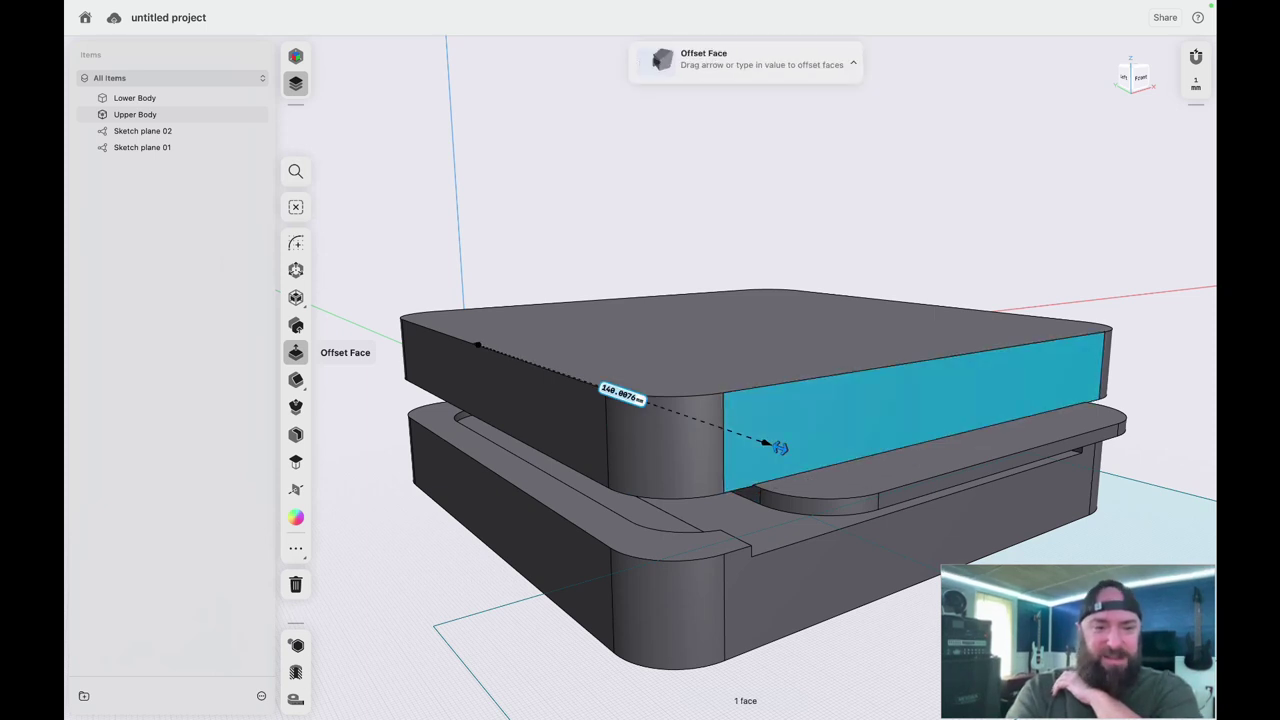
# - Move the Upper Body down 10 mm onto the Lower Body to close the enclosure
pyautogui.click(135, 115)
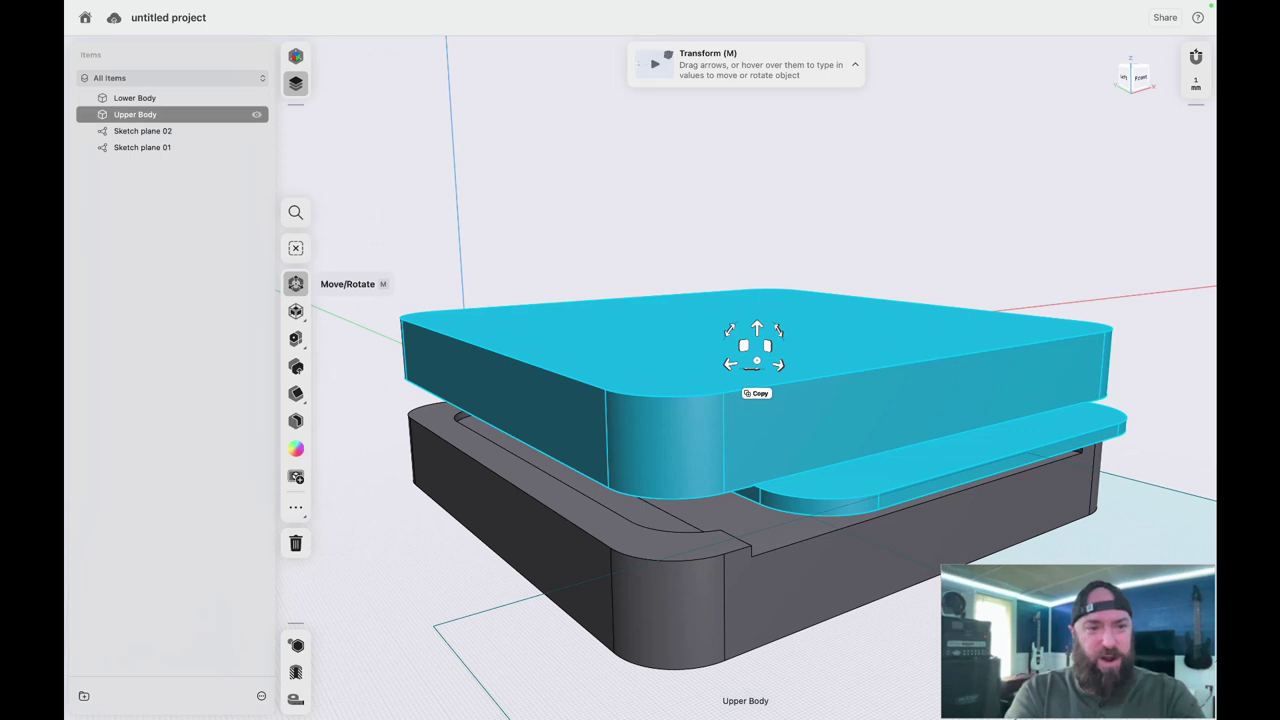
pyautogui.moveTo(757, 328); pyautogui.dragTo(757, 366)
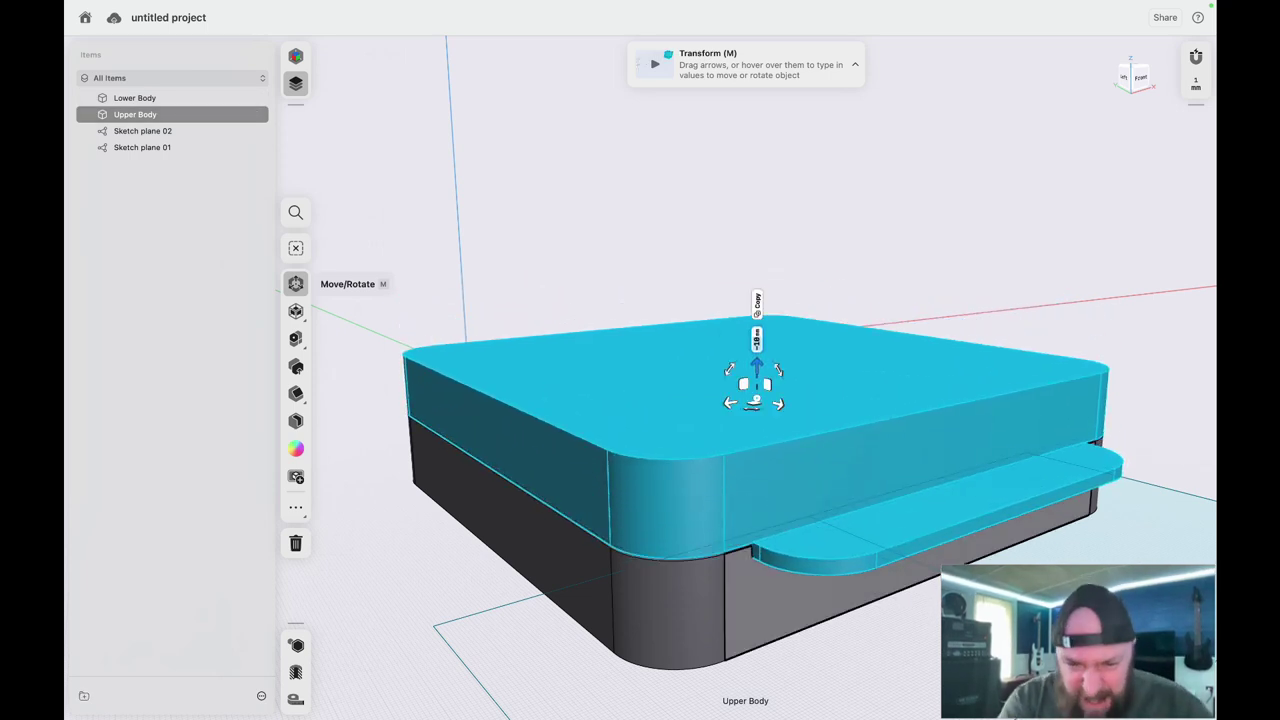
# - Examine the closed enclosure from several angles, especially the seam between the bodies and the protruding lip
pyautogui.scroll(-5, 776, 605)
pyautogui.hscroll(8, 776, 605)
pyautogui.hscroll(-10, 777, 608)
pyautogui.scroll(6, 777, 608)
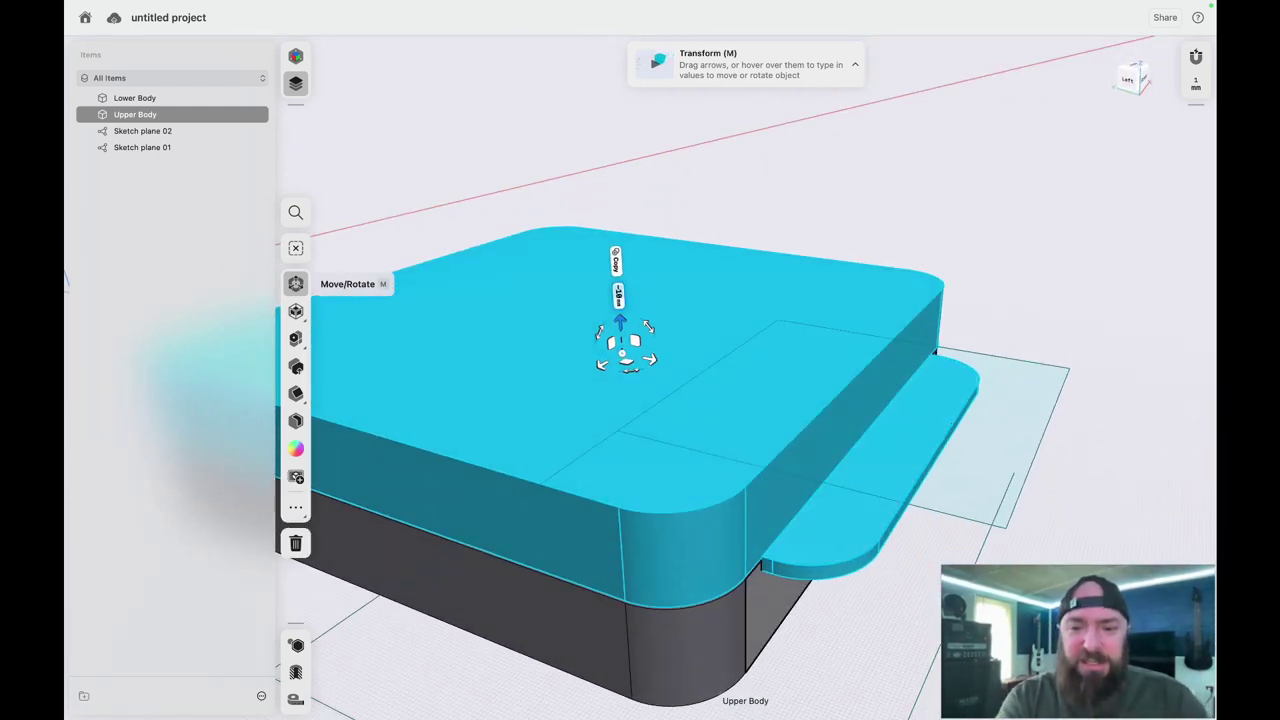
pyautogui.scroll(-5, 777, 608)
pyautogui.hscroll(5, 866, 580)
pyautogui.scroll(-3, 866, 580)
pyautogui.hscroll(-8, 866, 580)
pyautogui.scroll(5, 866, 580)
pyautogui.scroll(-5, 866, 580)
pyautogui.scroll(5, 909, 554)
pyautogui.click(873, 563)
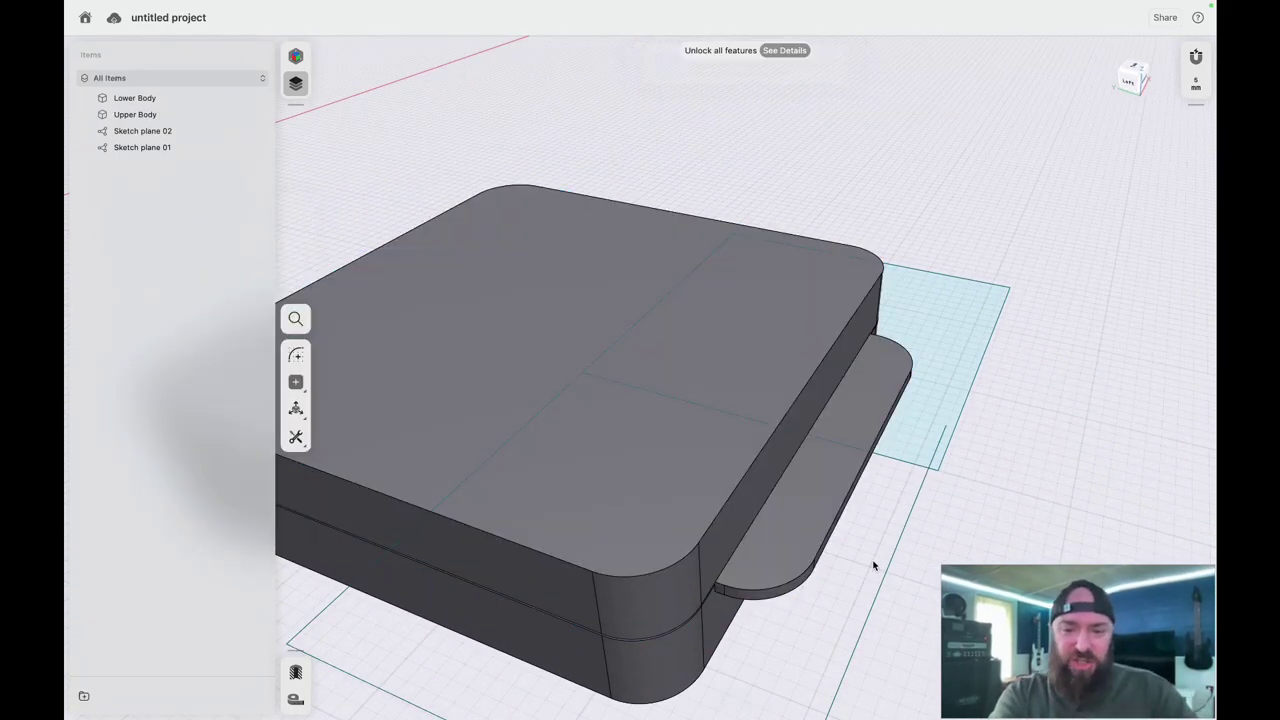
pyautogui.hscroll(4, 873, 563)
pyautogui.scroll(-5, 873, 563)
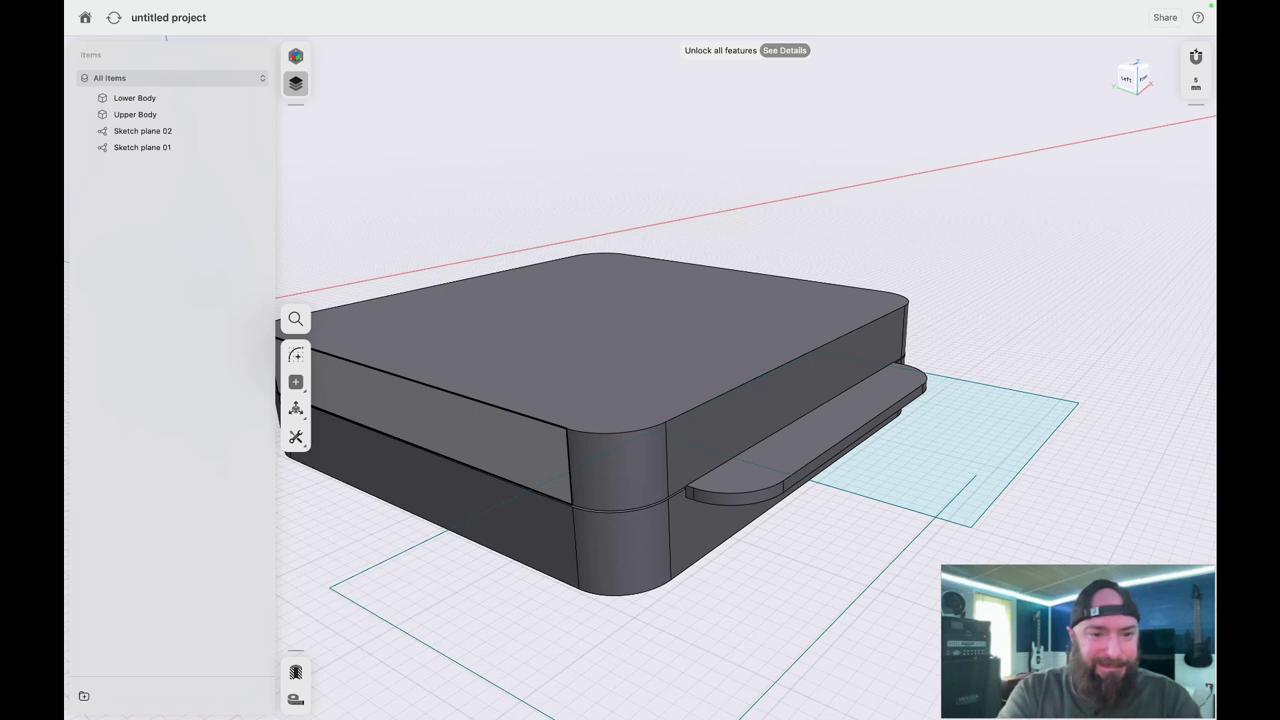
# - Mirror the Upper Body across its top face to create an inverted copy above it
pyautogui.click(135, 114)
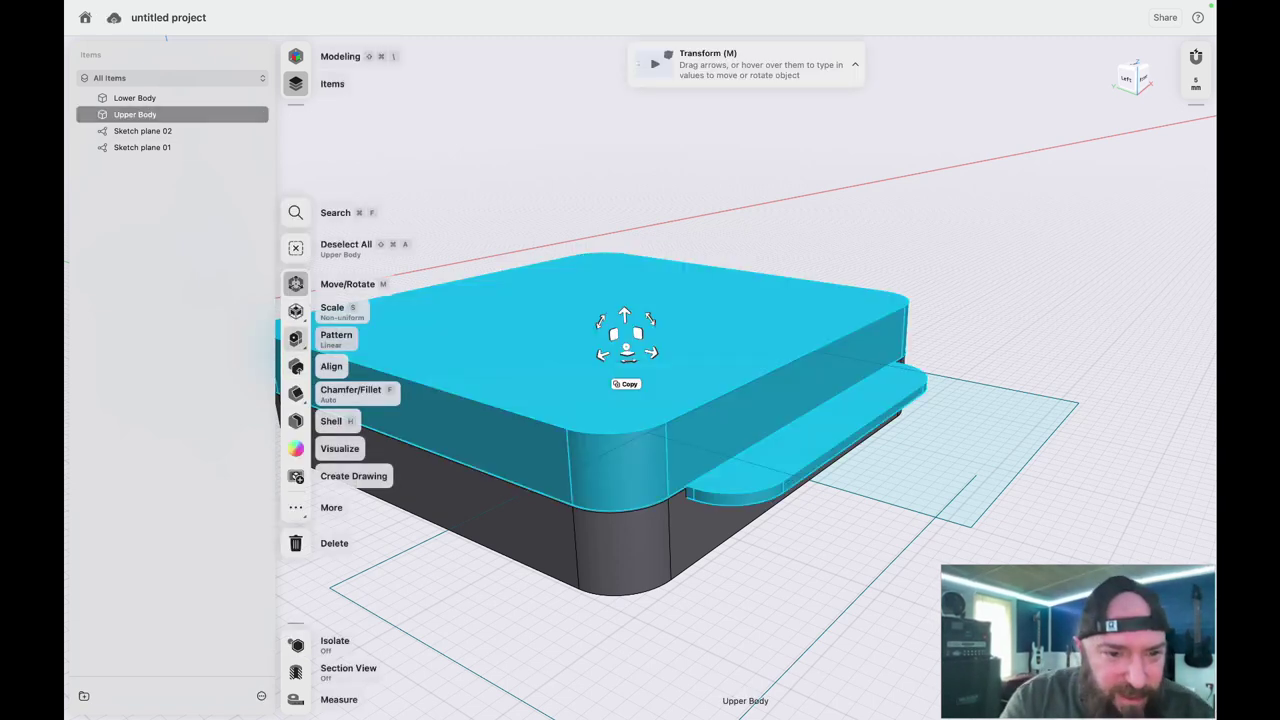
pyautogui.click(296, 507)
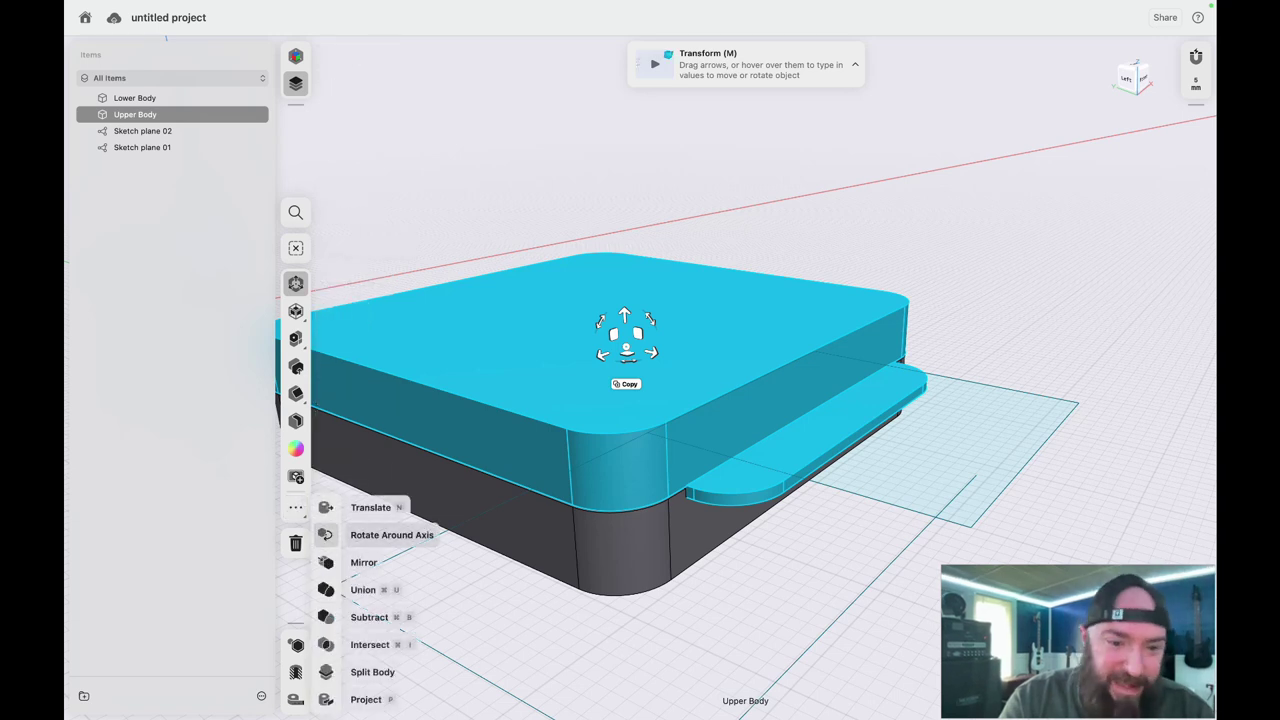
pyautogui.click(360, 562)
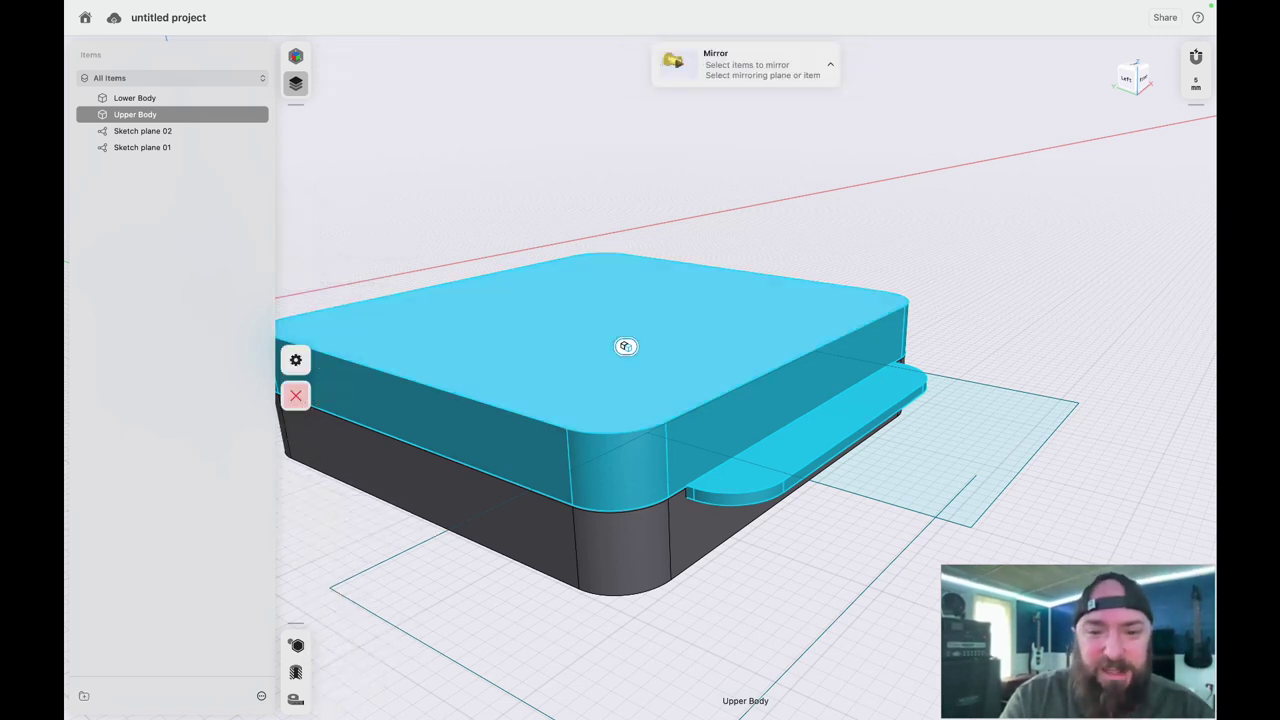
pyautogui.click(625, 346)
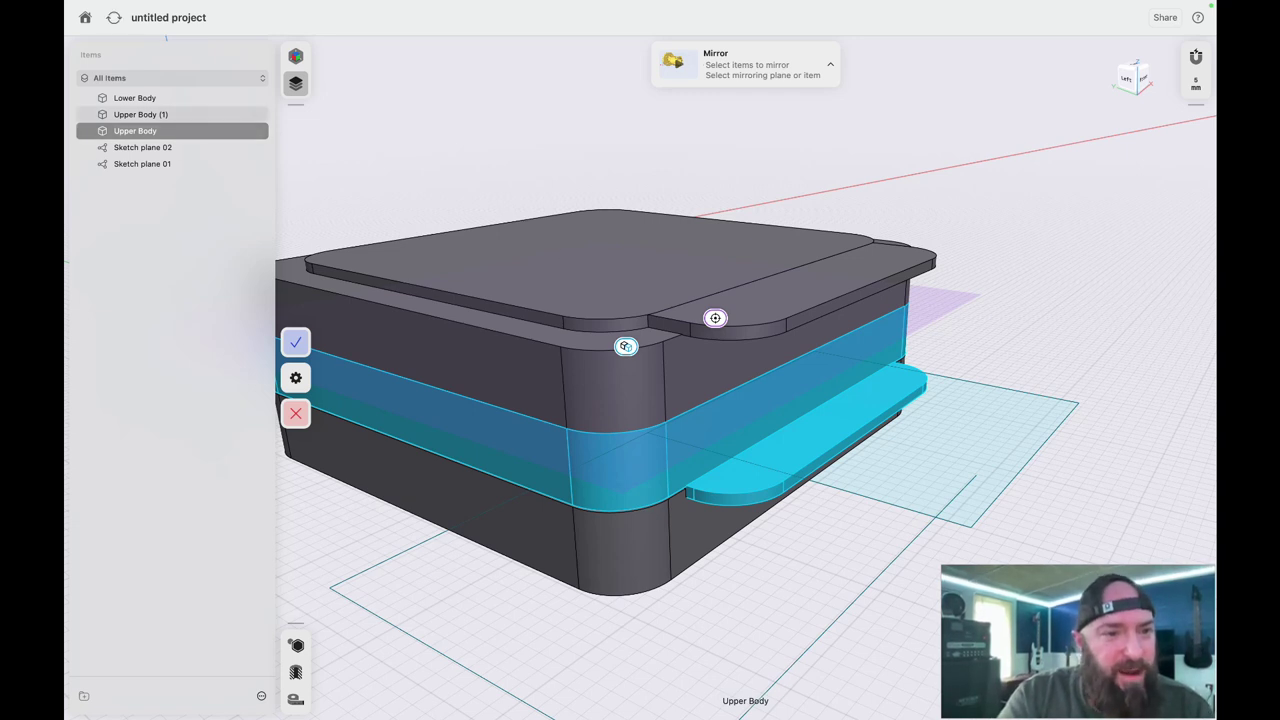
# - Move the mirrored copy about 141 mm horizontally and lower it so that it sits beside the stacked bodies
pyautogui.click(141, 115)
pyautogui.click(172, 119)
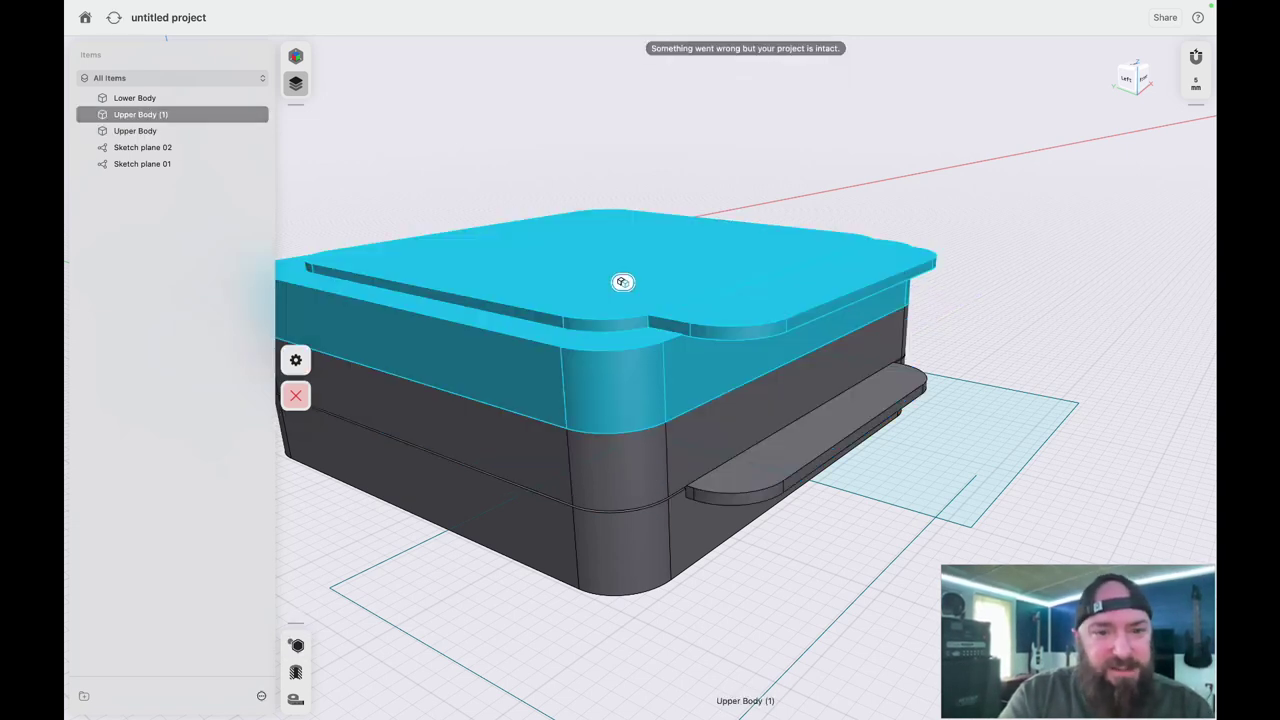
pyautogui.press('m')
pyautogui.moveTo(622, 282); pyautogui.dragTo(1194, 379)
pyautogui.moveTo(580, 622); pyautogui.dragTo(731, 601, button='right')
pyautogui.hscroll(-3, 730, 601)
pyautogui.scroll(5, 730, 601)
pyautogui.scroll(-3, 730, 601)
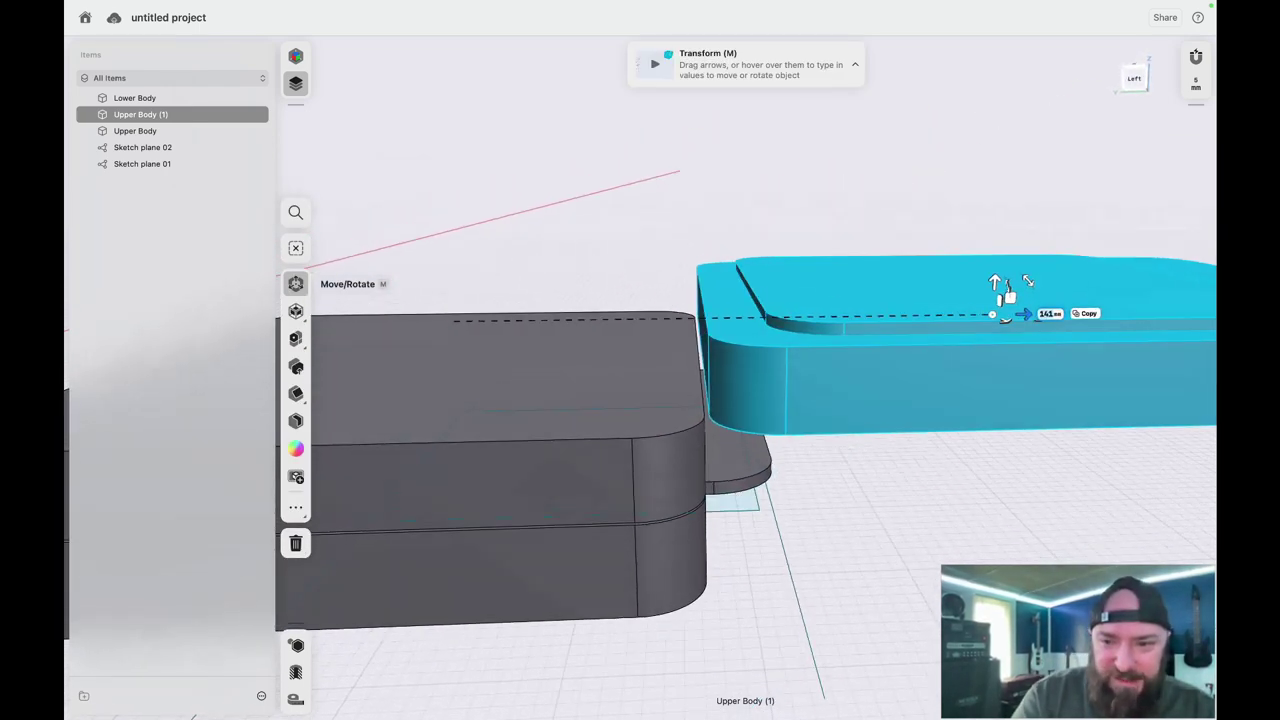
pyautogui.moveTo(1006, 297); pyautogui.dragTo(1001, 372)
pyautogui.scroll(-4, 829, 484)
pyautogui.scroll(4, 829, 485)
# - Offset the mirrored copy's rim face upward to about 43 mm so that tall walls surround the raised floor
pyautogui.click(826, 352)
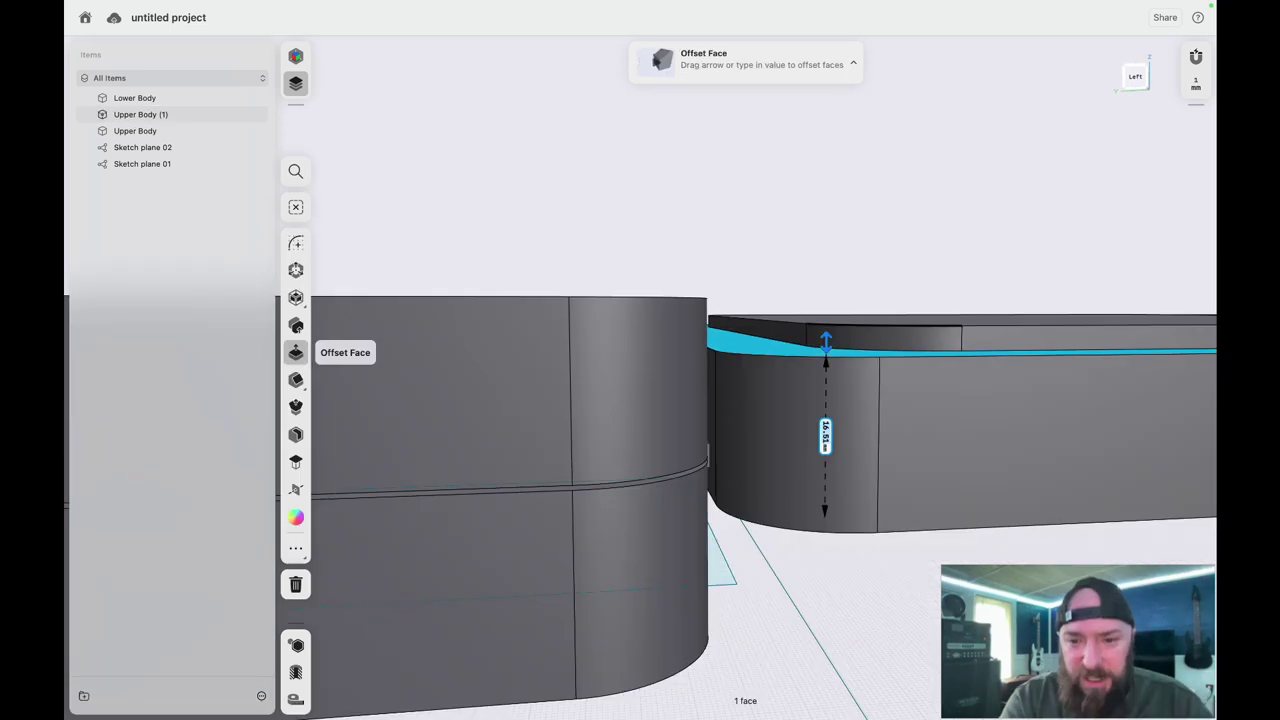
pyautogui.moveTo(825, 342); pyautogui.dragTo(829, 62)
pyautogui.moveTo(830, 190); pyautogui.dragTo(849, 271, button='right')
pyautogui.scroll(-10, 849, 270)
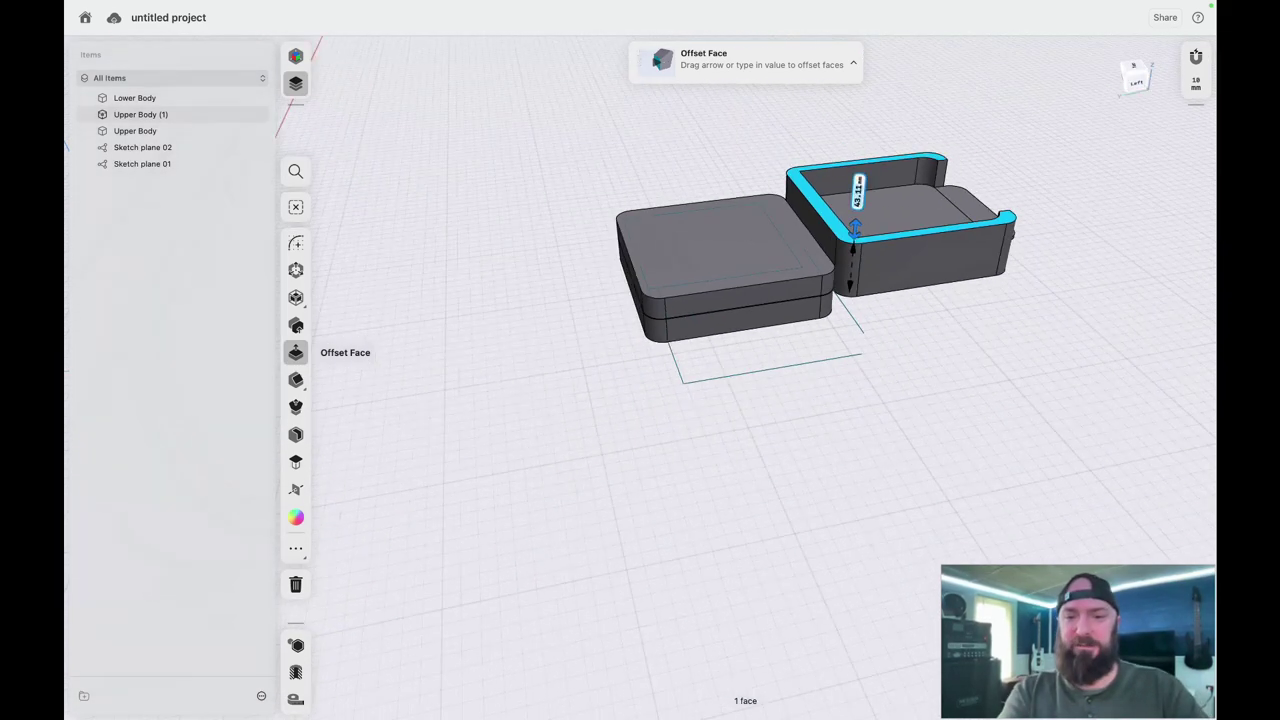
pyautogui.moveTo(1120, 395); pyautogui.dragTo(1034, 352, button='right')
pyautogui.hscroll(10, 1034, 352)
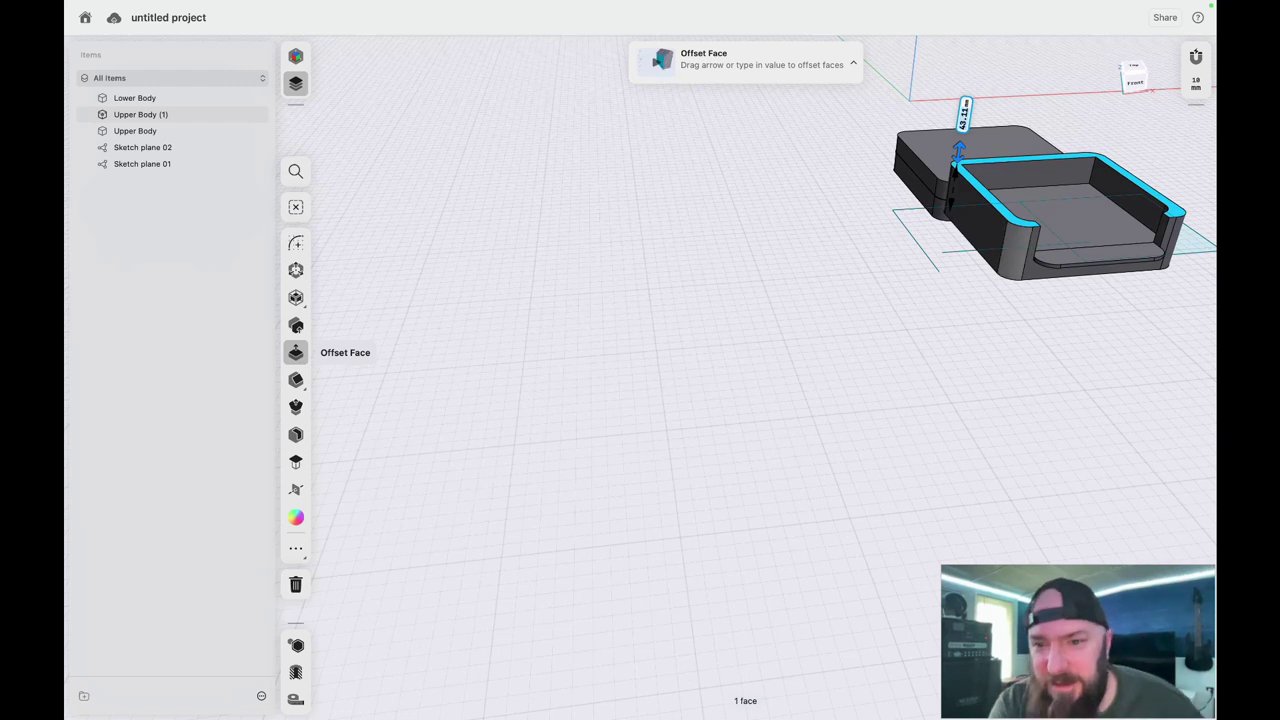
# - Offset the mirrored copy's outer side wall outward until the body is about 186 mm across
pyautogui.click(976, 221)
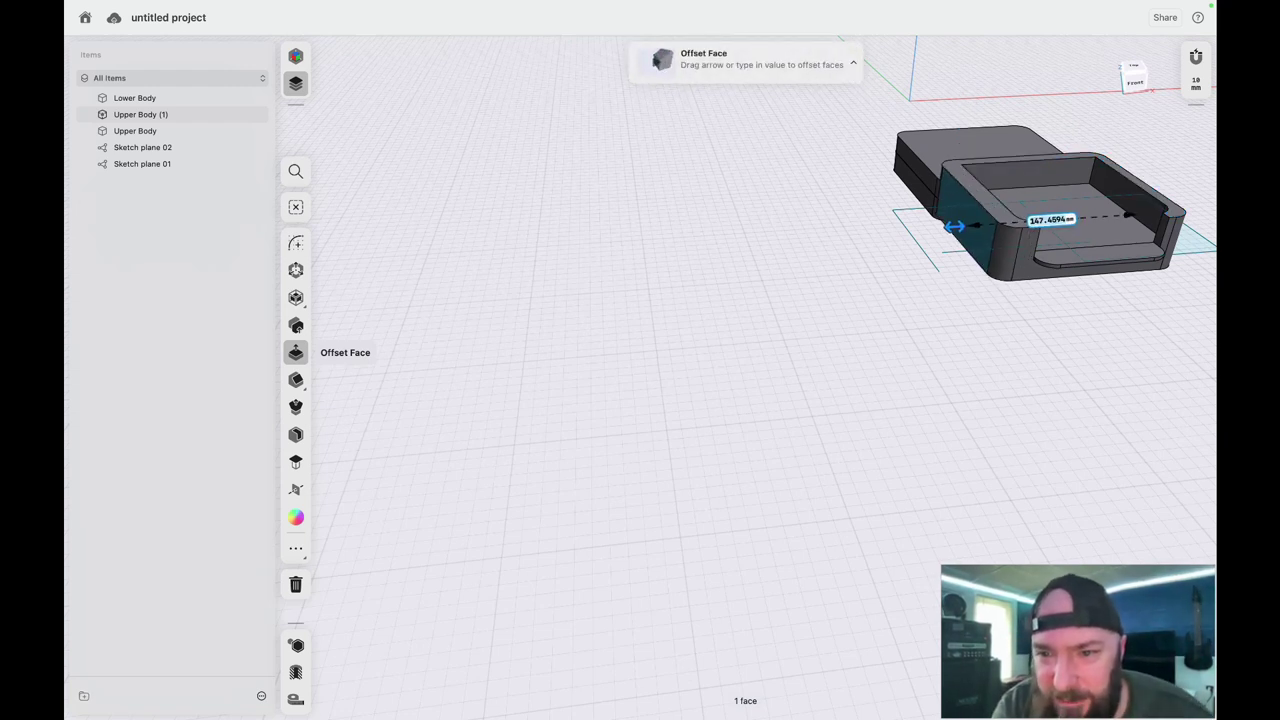
pyautogui.moveTo(953, 227); pyautogui.dragTo(916, 229)
pyautogui.hscroll(-8, 840, 271)
pyautogui.scroll(5, 840, 271)
pyautogui.hscroll(4, 840, 271)
pyautogui.moveTo(1197, 277); pyautogui.dragTo(897, 398, button='middle')
pyautogui.moveTo(897, 398); pyautogui.dragTo(878, 311, button='right')
pyautogui.hscroll(-4, 877, 311)
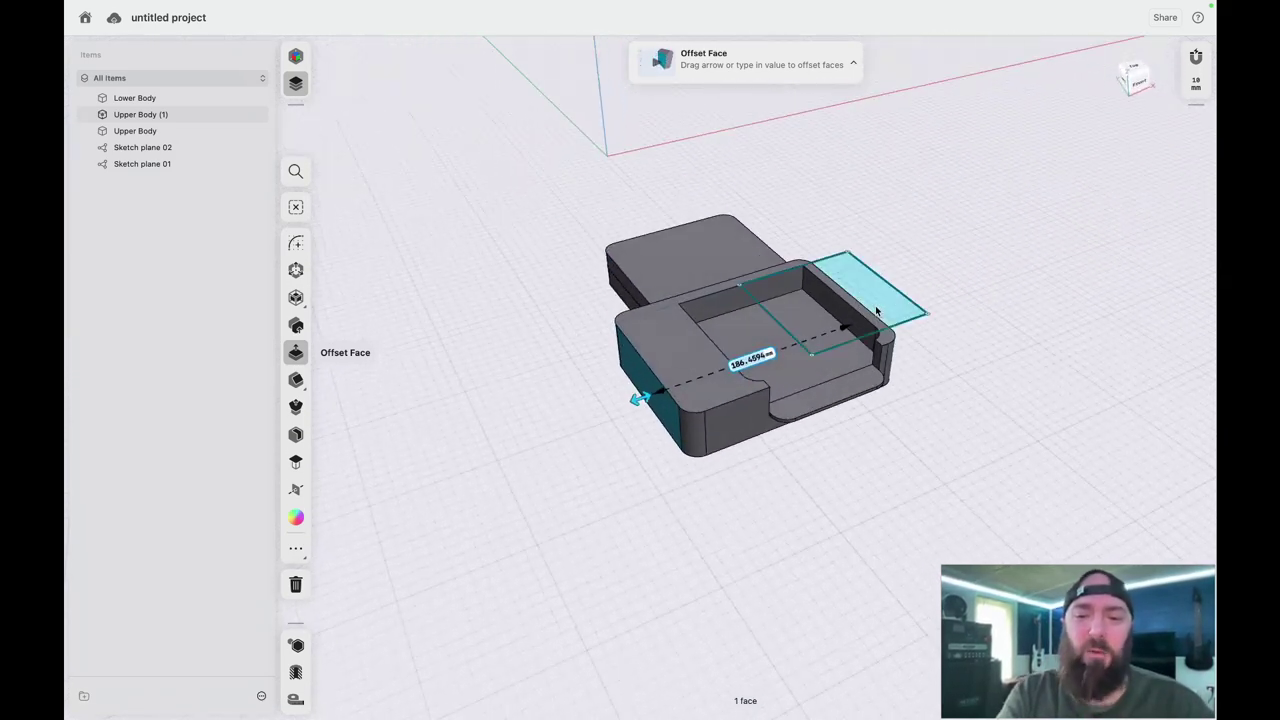
# - Raise the Lower Body and Upper Body together by 7 mm beside the enlarged copy
pyautogui.scroll(8, 877, 311)
pyautogui.hscroll(-6, 877, 311)
pyautogui.hscroll(-8, 885, 306)
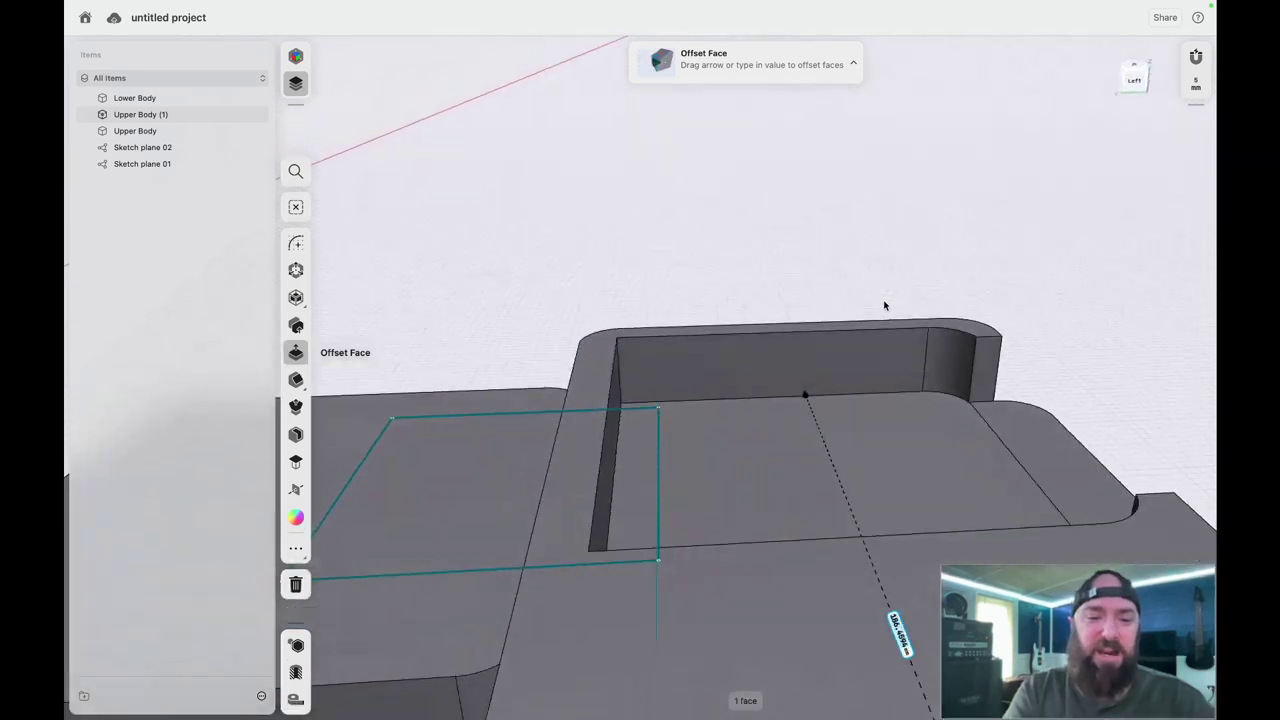
pyautogui.scroll(-5, 885, 306)
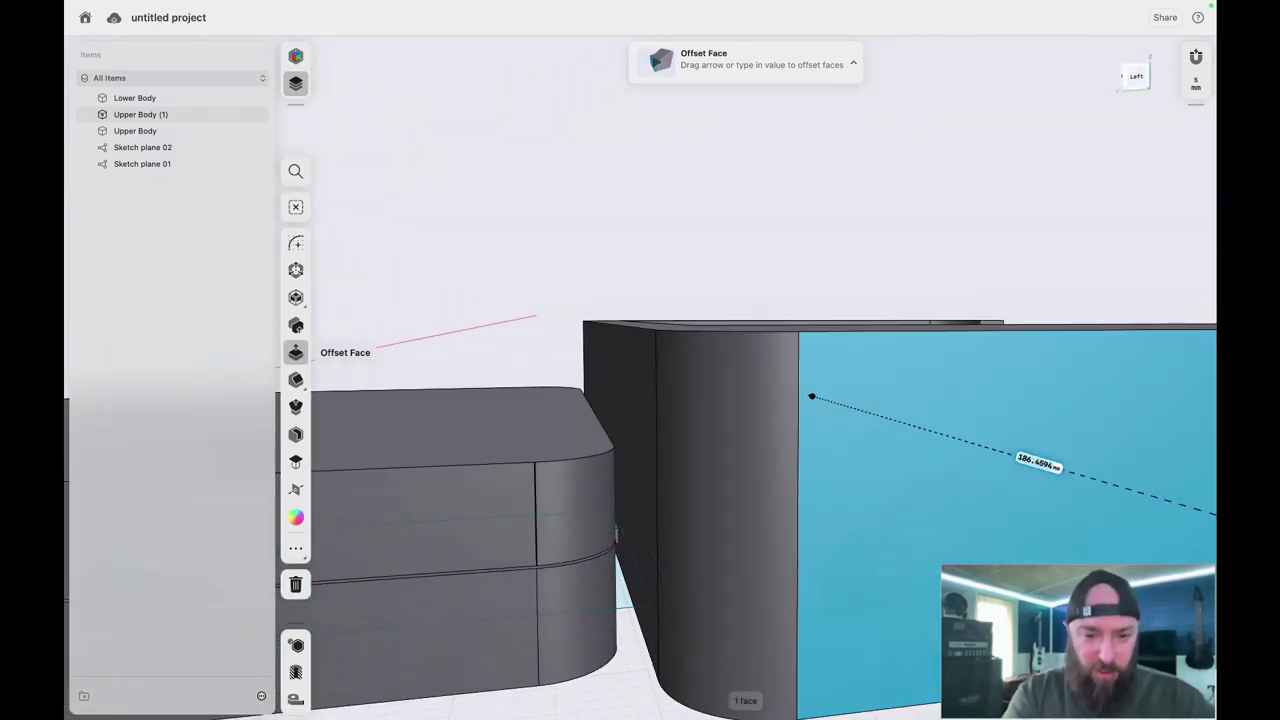
pyautogui.click(135, 131)
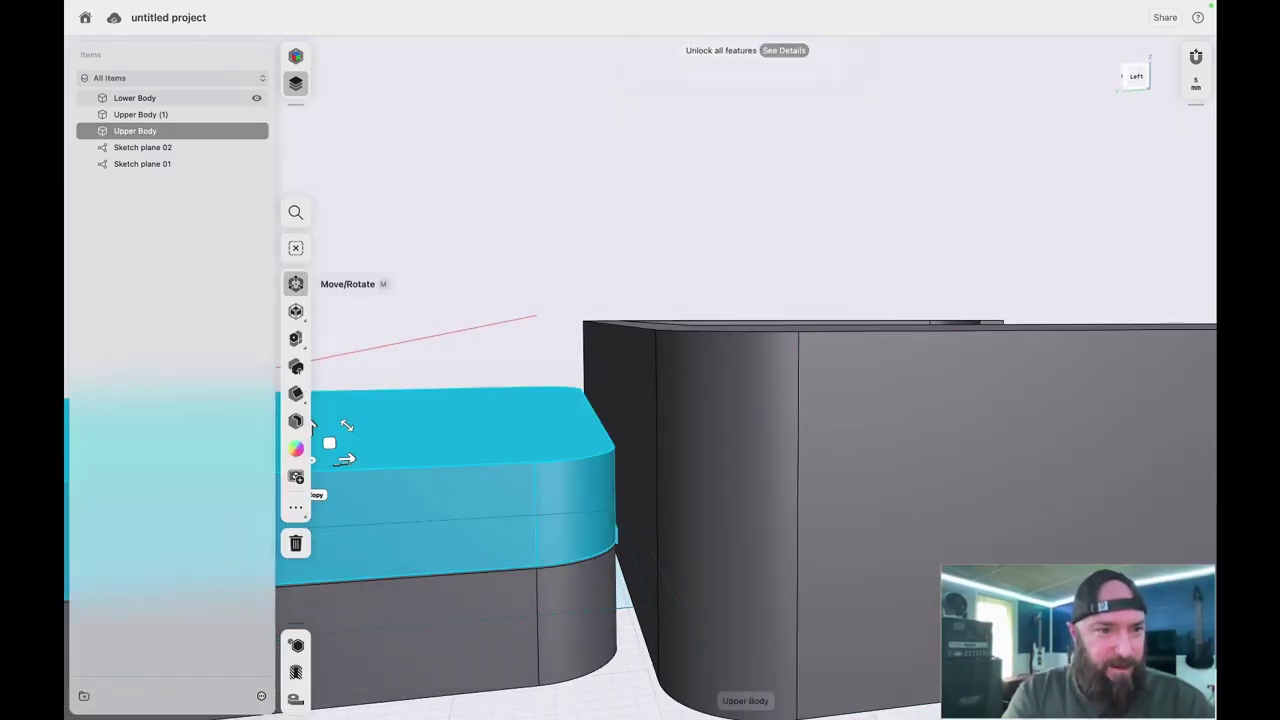
pyautogui.keyDown('super'); pyautogui.click(135, 98); pyautogui.keyUp('super')
pyautogui.scroll(5, 414, 371)
pyautogui.scroll(-4, 414, 371)
pyautogui.moveTo(361, 479)
pyautogui.moveTo(360, 478); pyautogui.dragTo(357, 458)
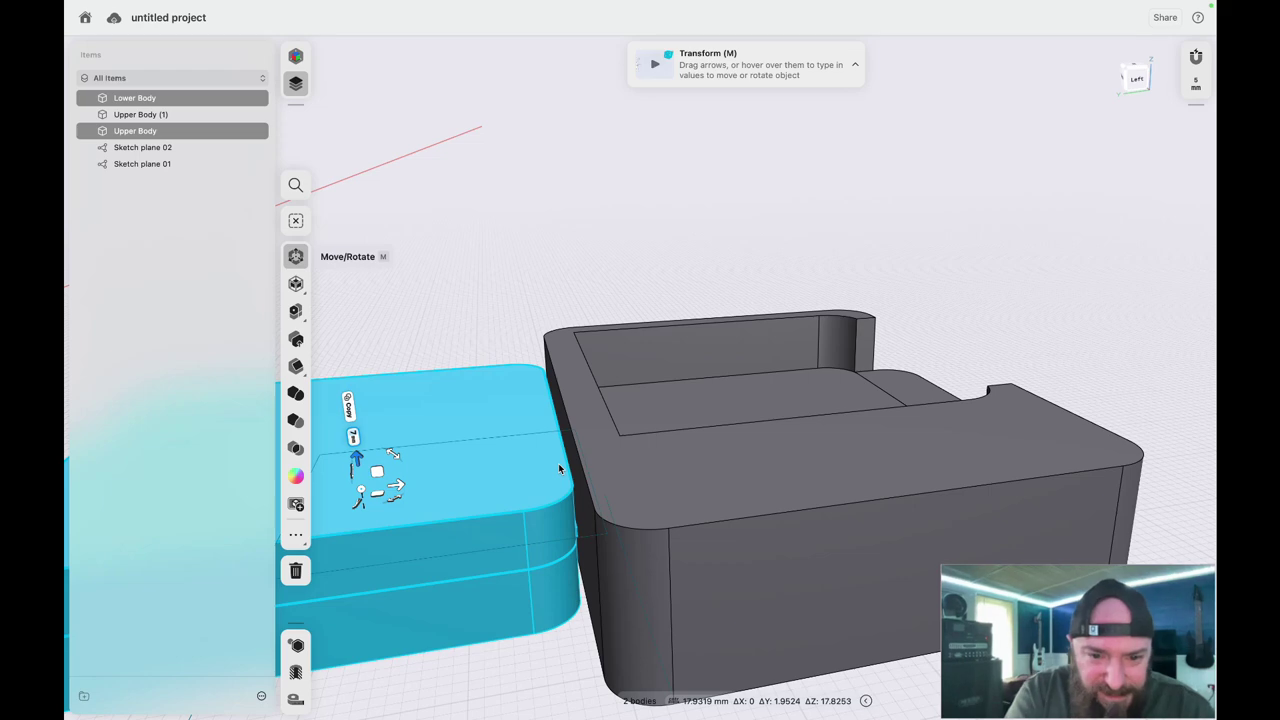
# - Check the gap beside the enlarged copy's rounded corner and move the copy 1 mm toward the stacked bodies
pyautogui.scroll(-5, 506, 279)
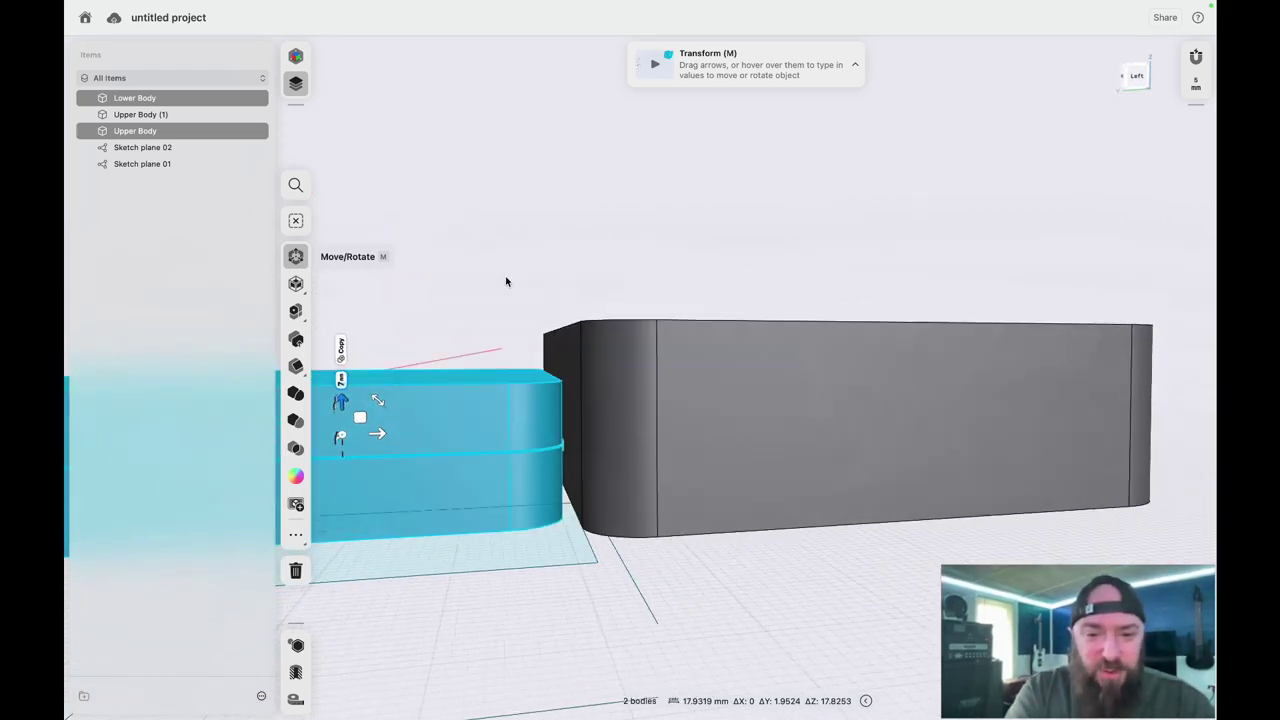
pyautogui.scroll(4, 506, 274)
pyautogui.scroll(3, 506, 274)
pyautogui.scroll(-3, 505, 274)
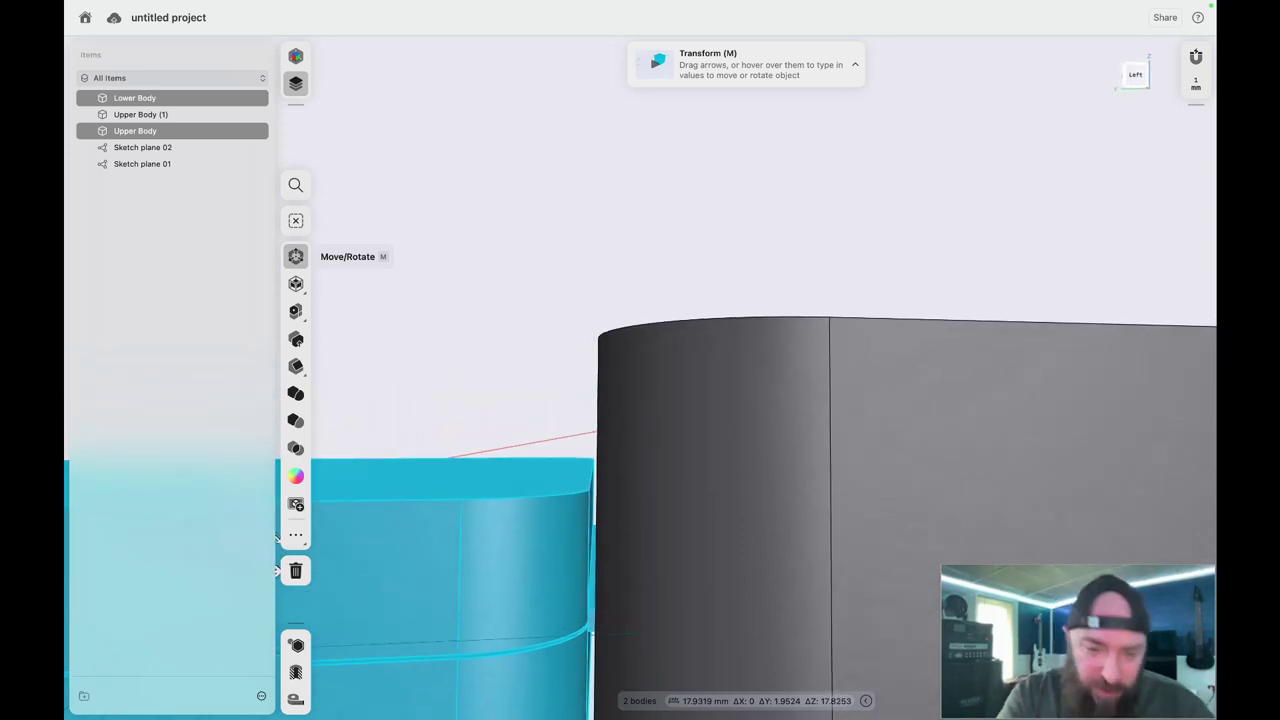
pyautogui.click(697, 464)
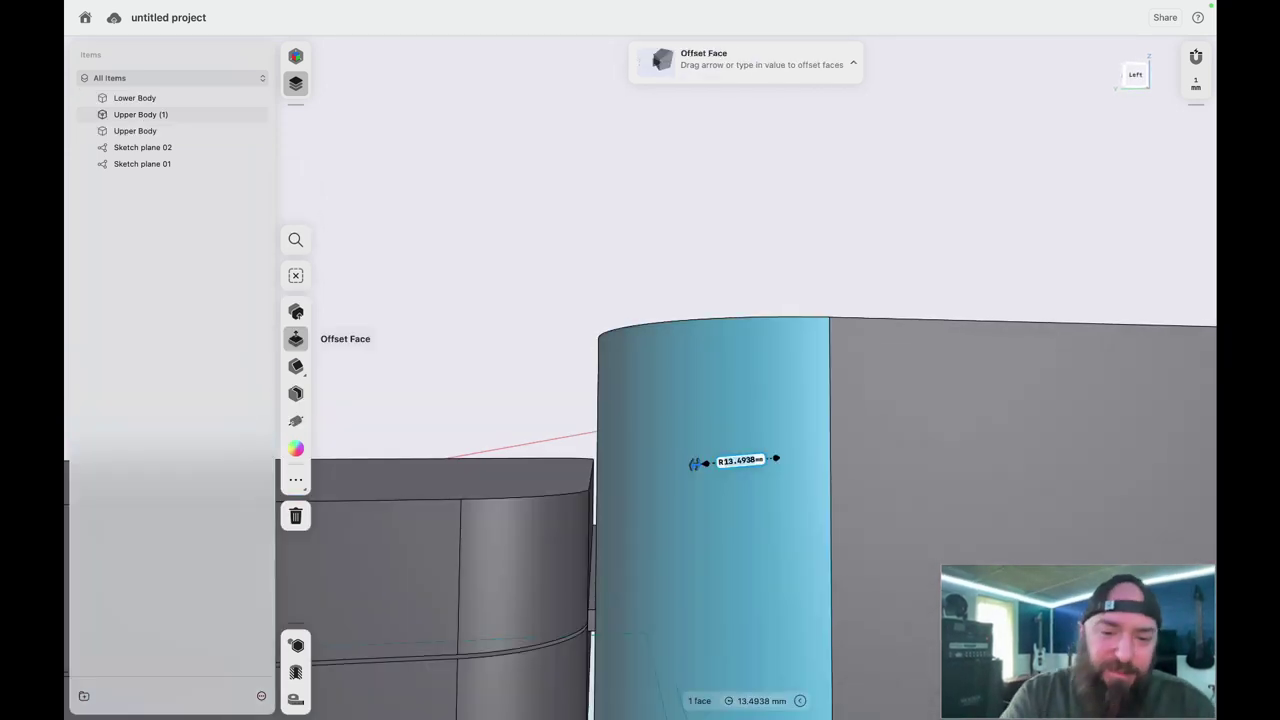
pyautogui.scroll(5, 735, 417)
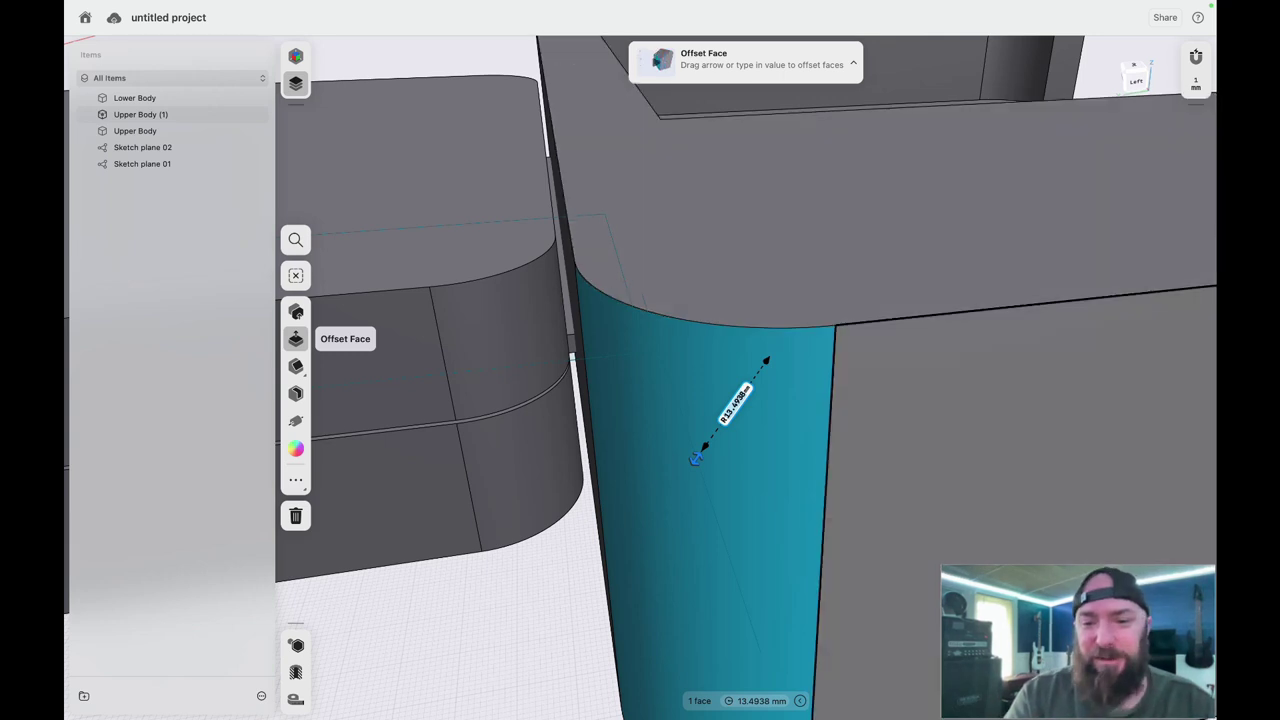
pyautogui.click(780, 230)
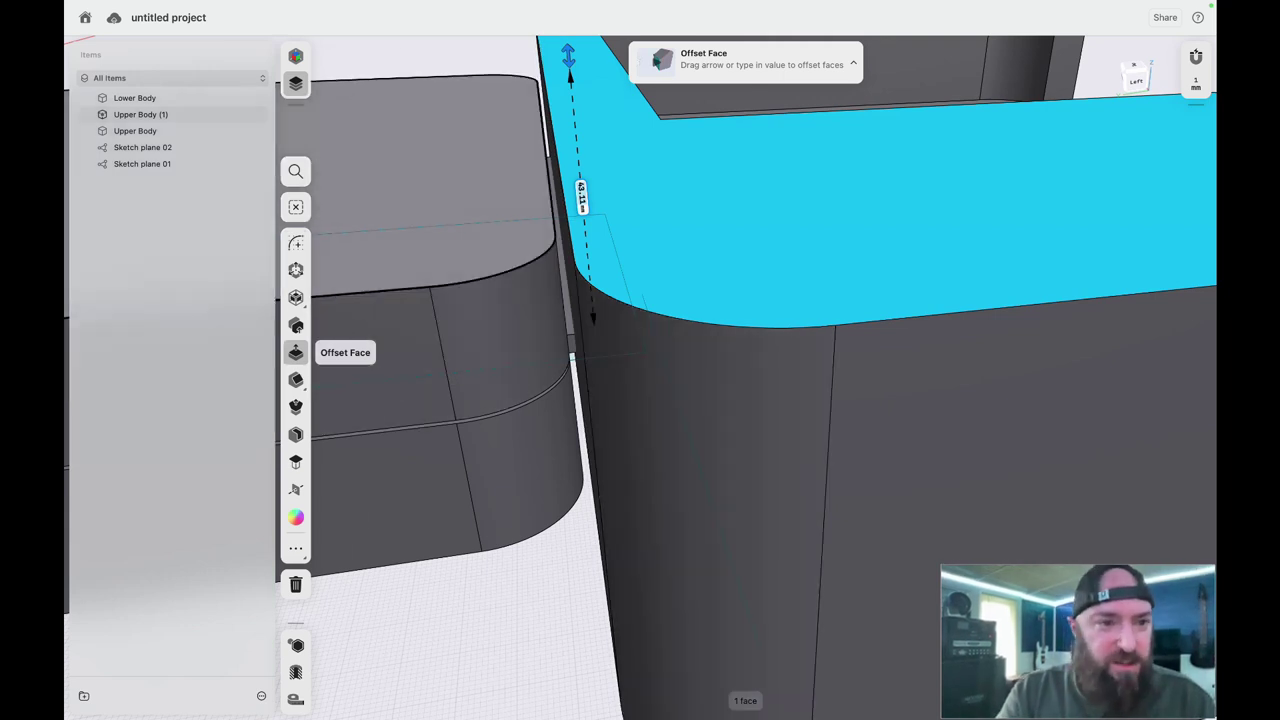
pyautogui.click(150, 115)
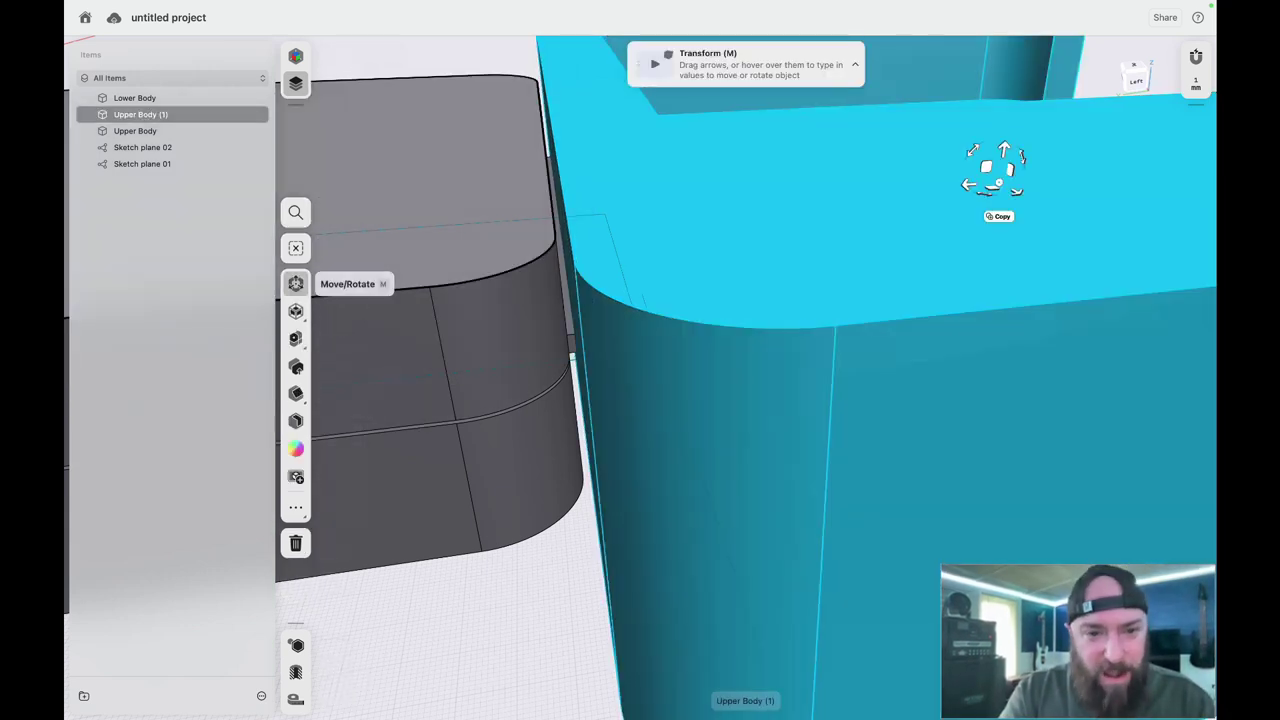
pyautogui.moveTo(968, 185)
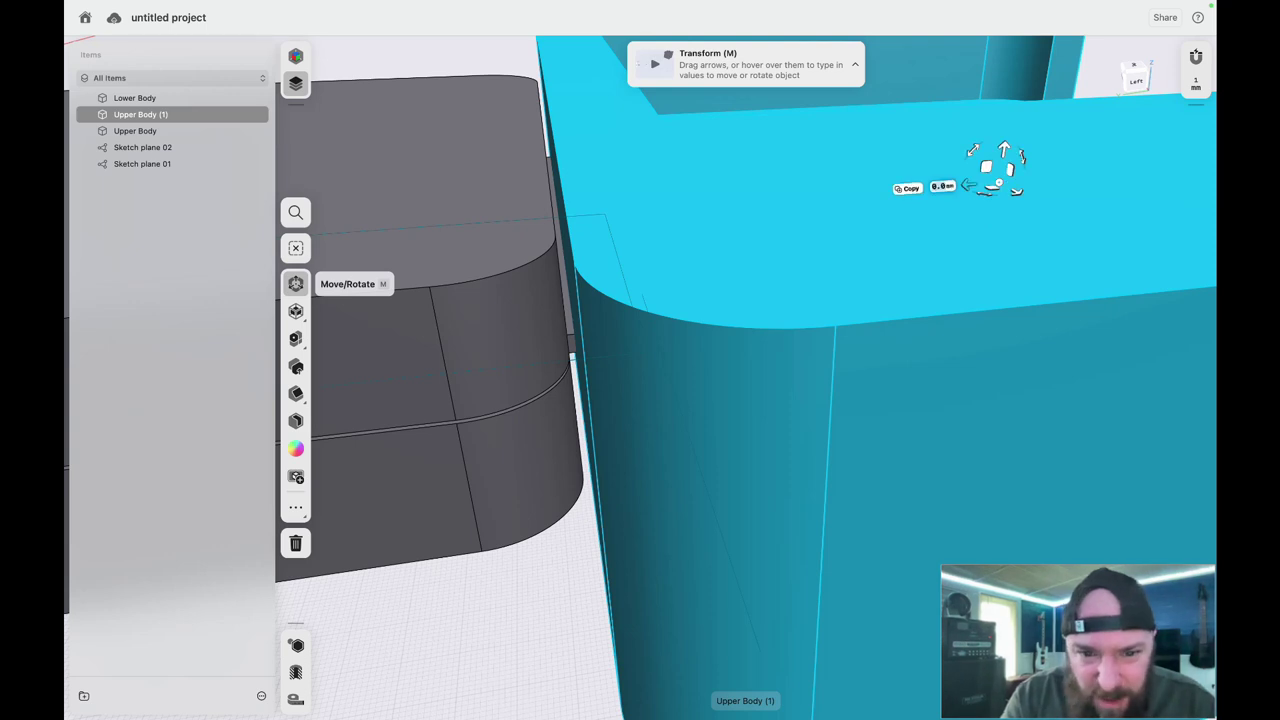
pyautogui.moveTo(968, 185); pyautogui.dragTo(963, 185)
pyautogui.scroll(-4, 709, 230)
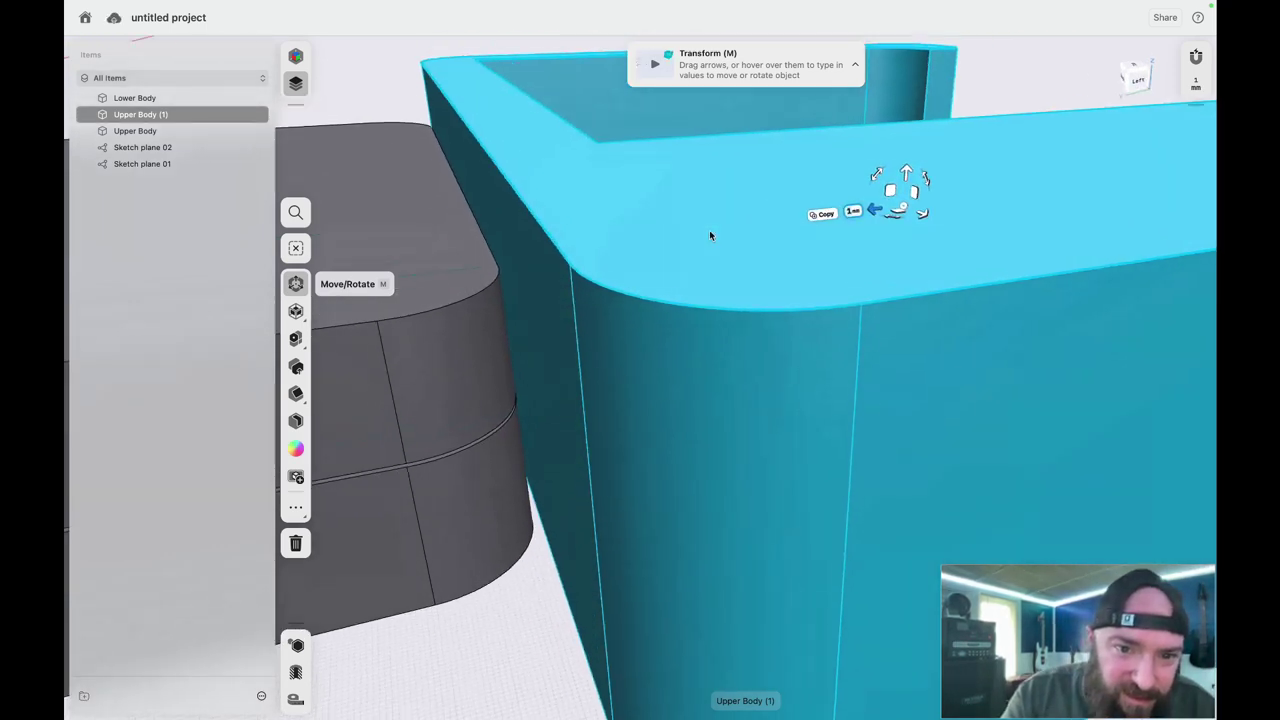
# - Subtract the enlarged copy Upper Body (1) from both the Lower Body and the Upper Body
pyautogui.scroll(4, 709, 230)
pyautogui.scroll(-8, 709, 231)
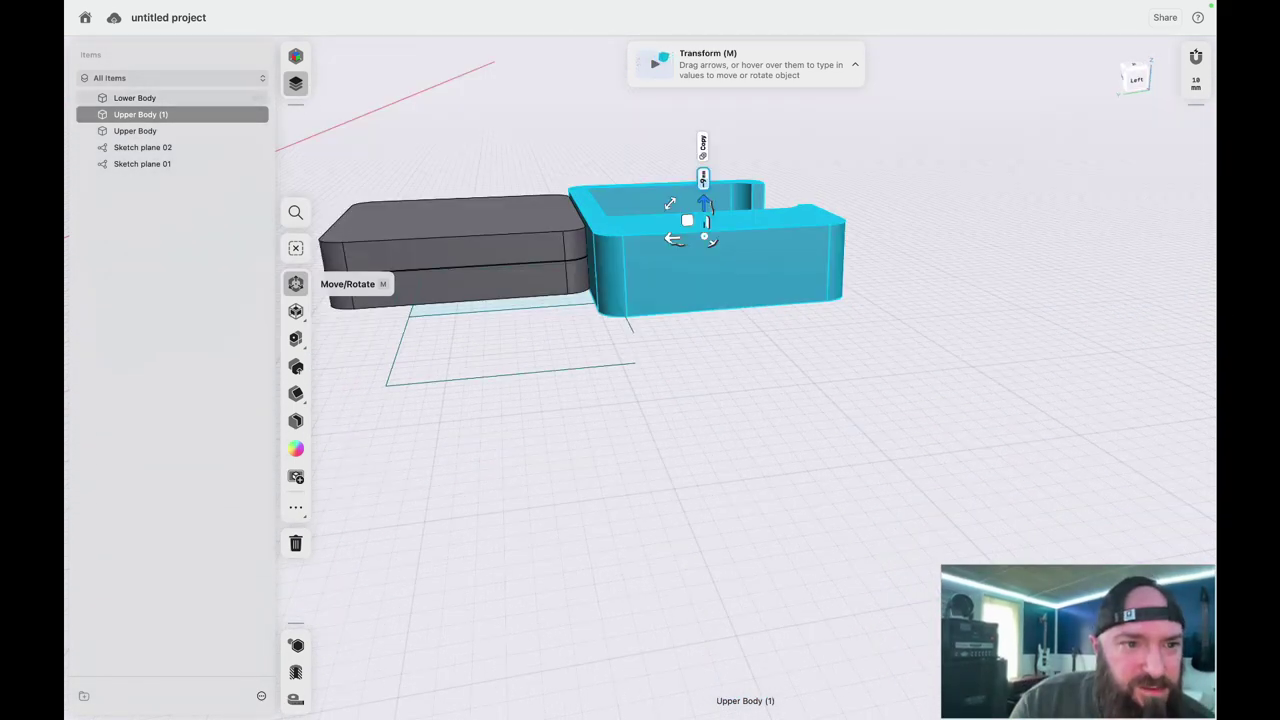
pyautogui.click(150, 131)
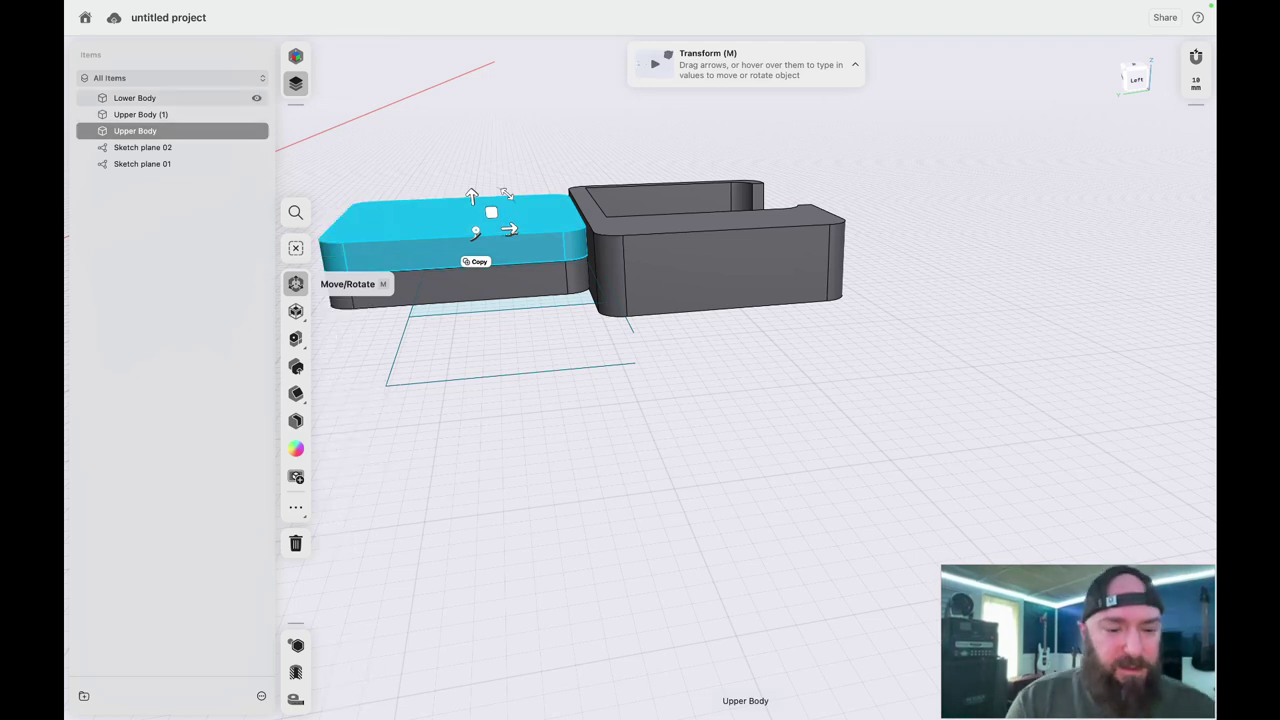
pyautogui.keyDown('shift'); pyautogui.click(162, 99); pyautogui.keyUp('shift')
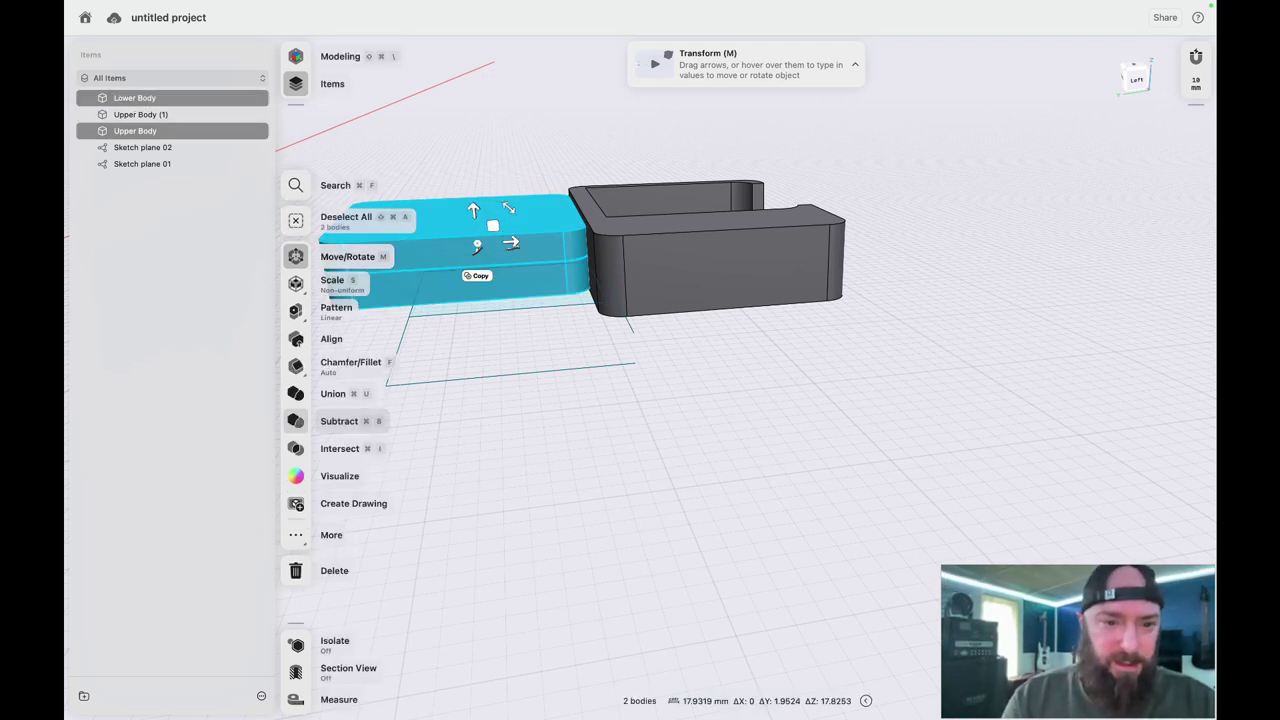
pyautogui.click(297, 421)
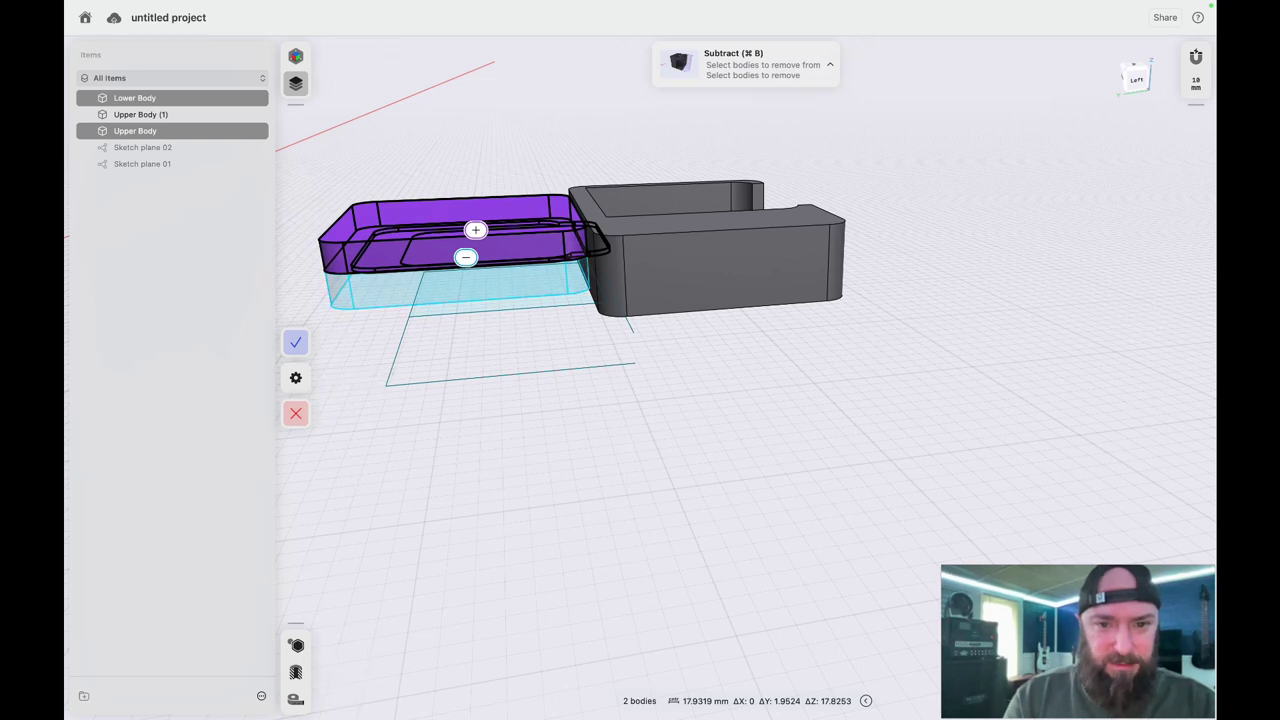
pyautogui.click(566, 277)
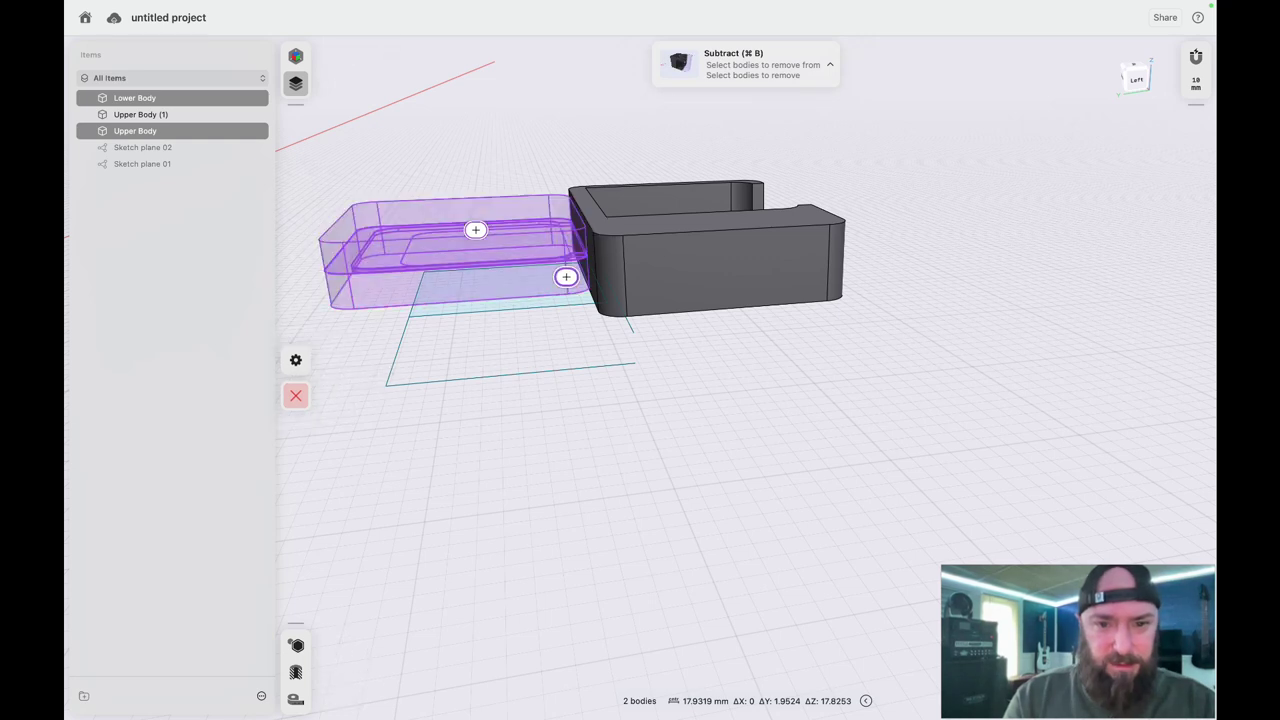
pyautogui.click(713, 258)
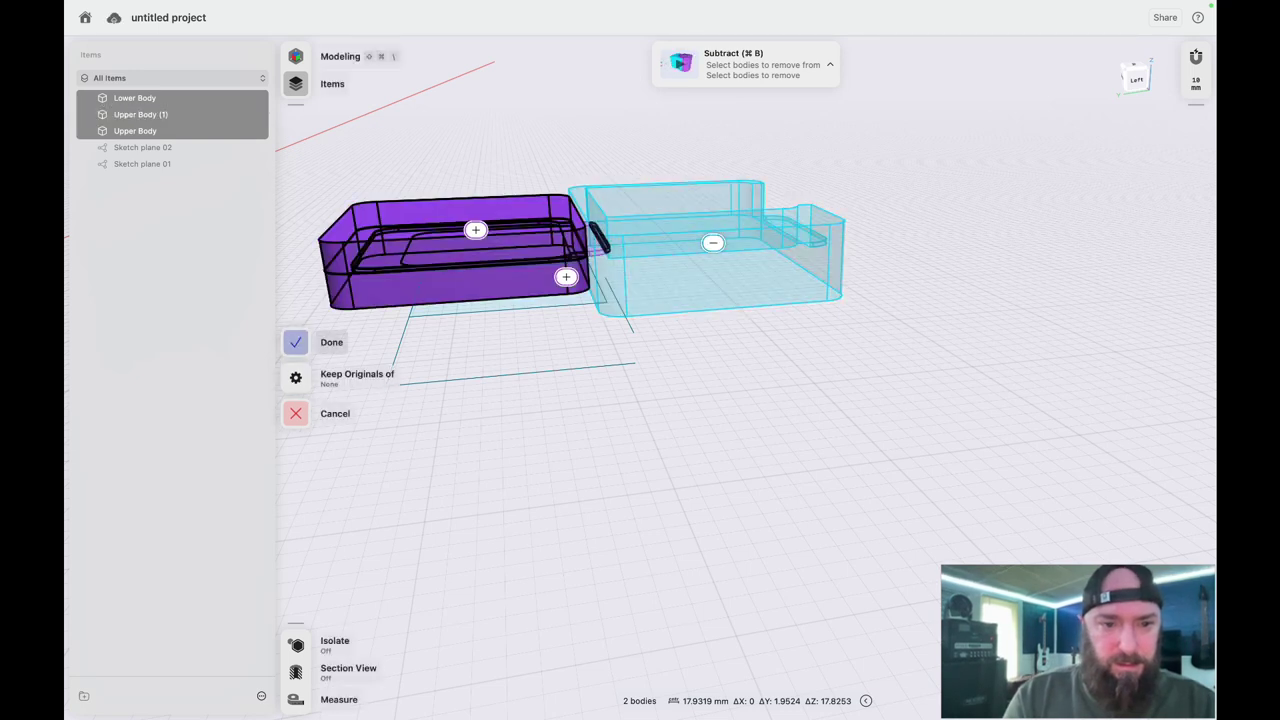
pyautogui.click(295, 342)
# - Delete the detached Upper Body sliver left beside the enclosure's parting line
pyautogui.hscroll(5, 671, 403)
pyautogui.scroll(5, 671, 403)
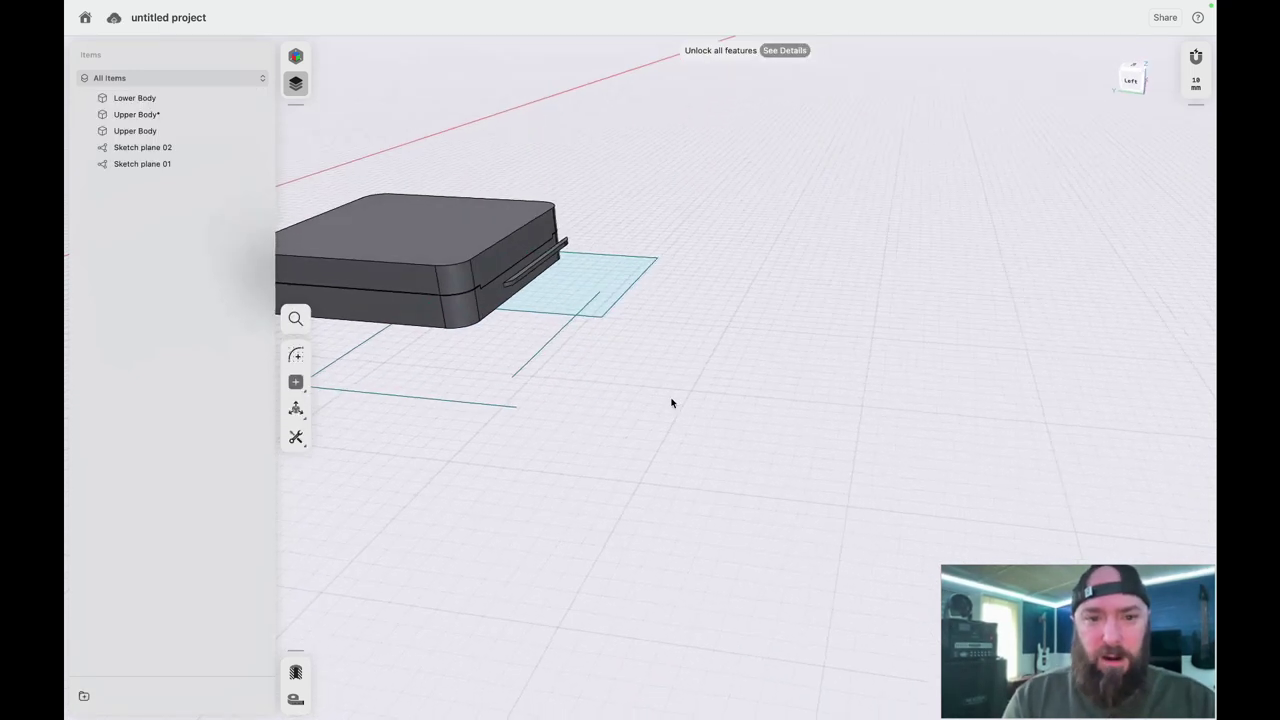
pyautogui.scroll(5, 548, 281)
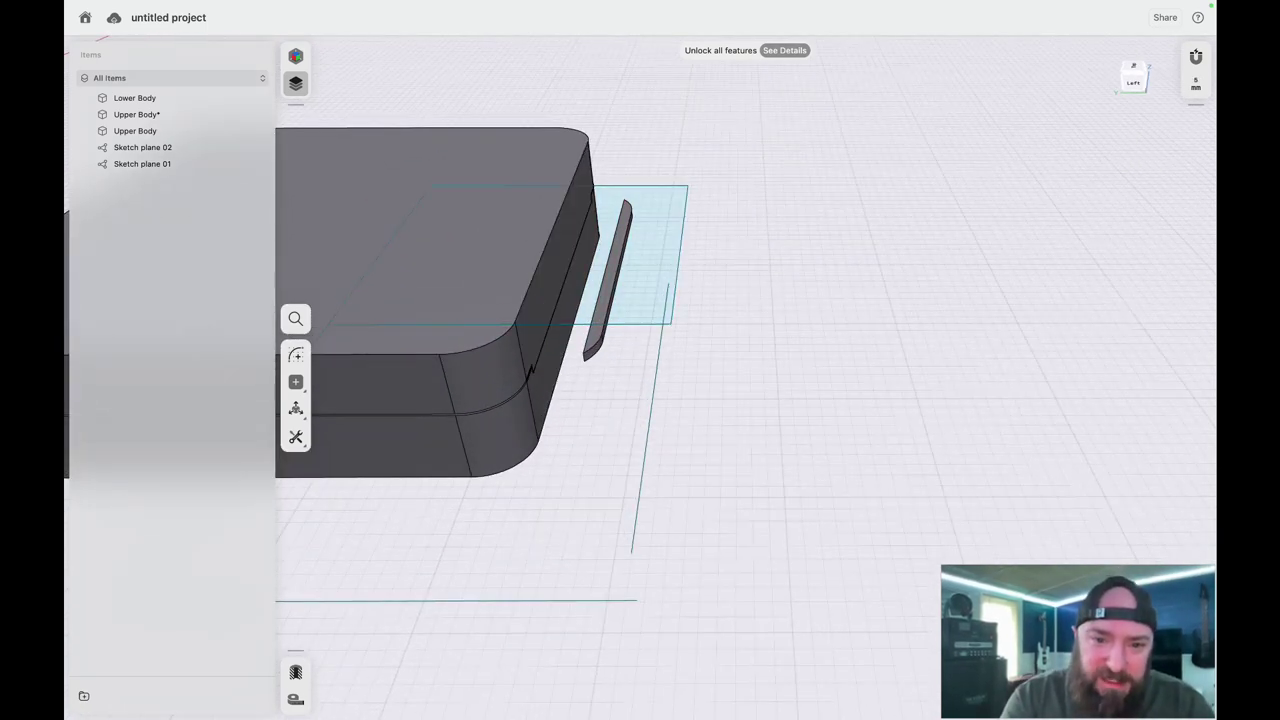
pyautogui.hscroll(10, 608, 411)
pyautogui.scroll(-5, 608, 411)
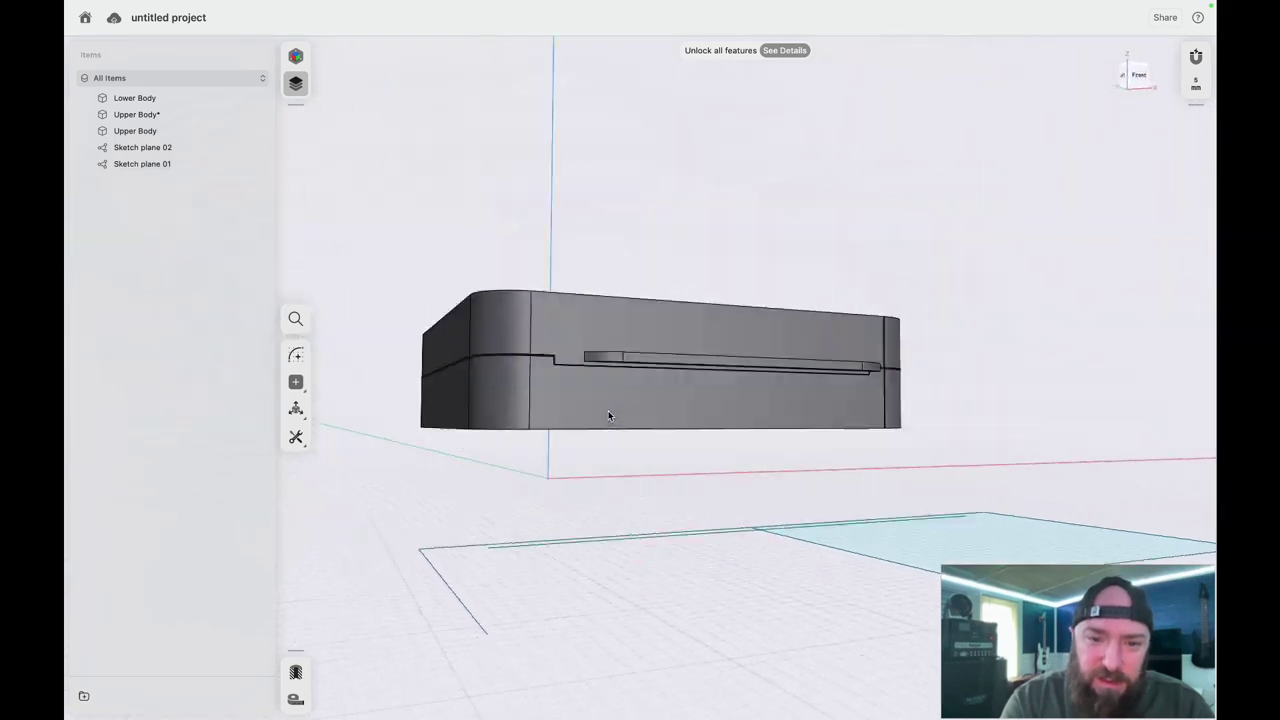
pyautogui.hscroll(-5, 608, 414)
pyautogui.scroll(5, 608, 414)
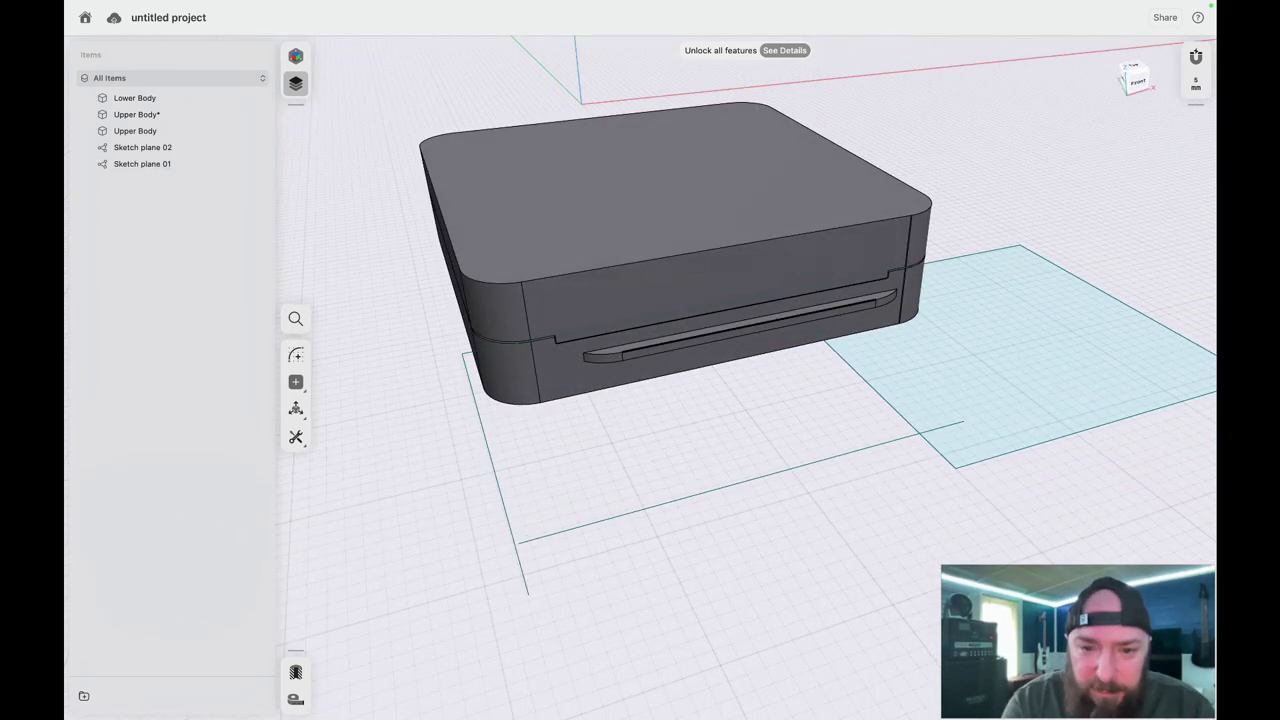
pyautogui.click(690, 343)
pyautogui.click(600, 340)
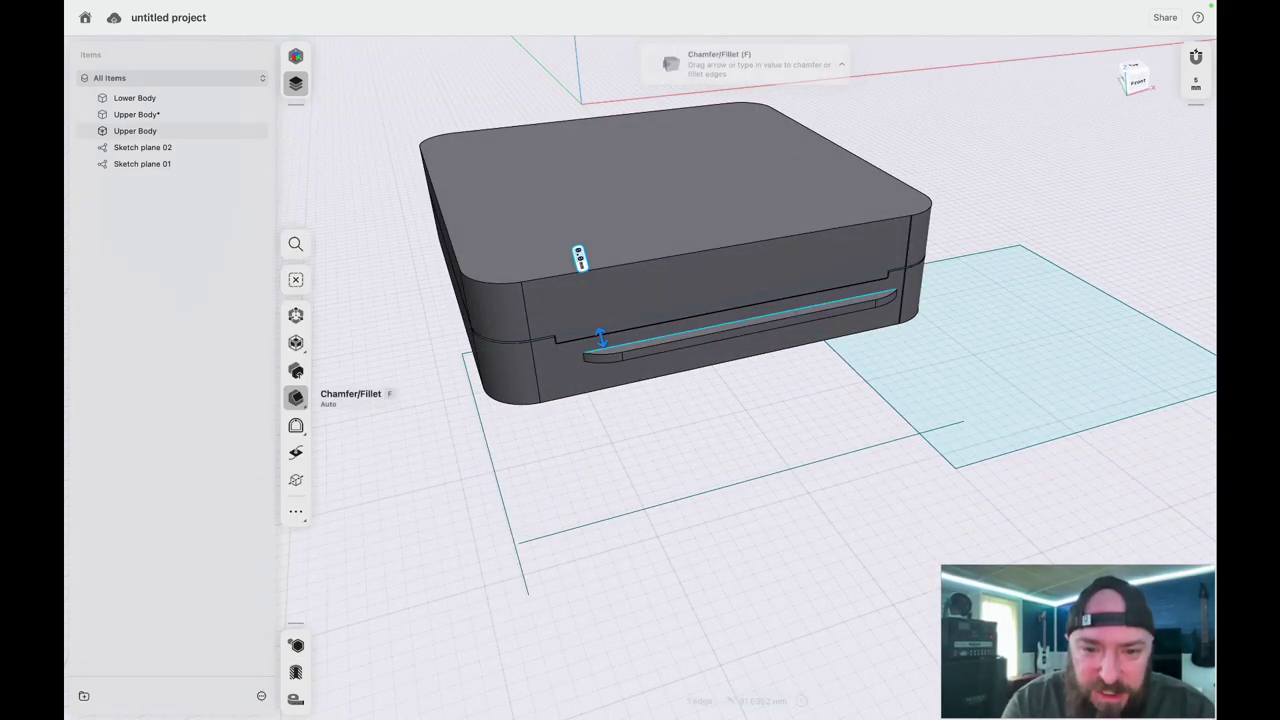
pyautogui.rightClick(188, 133)
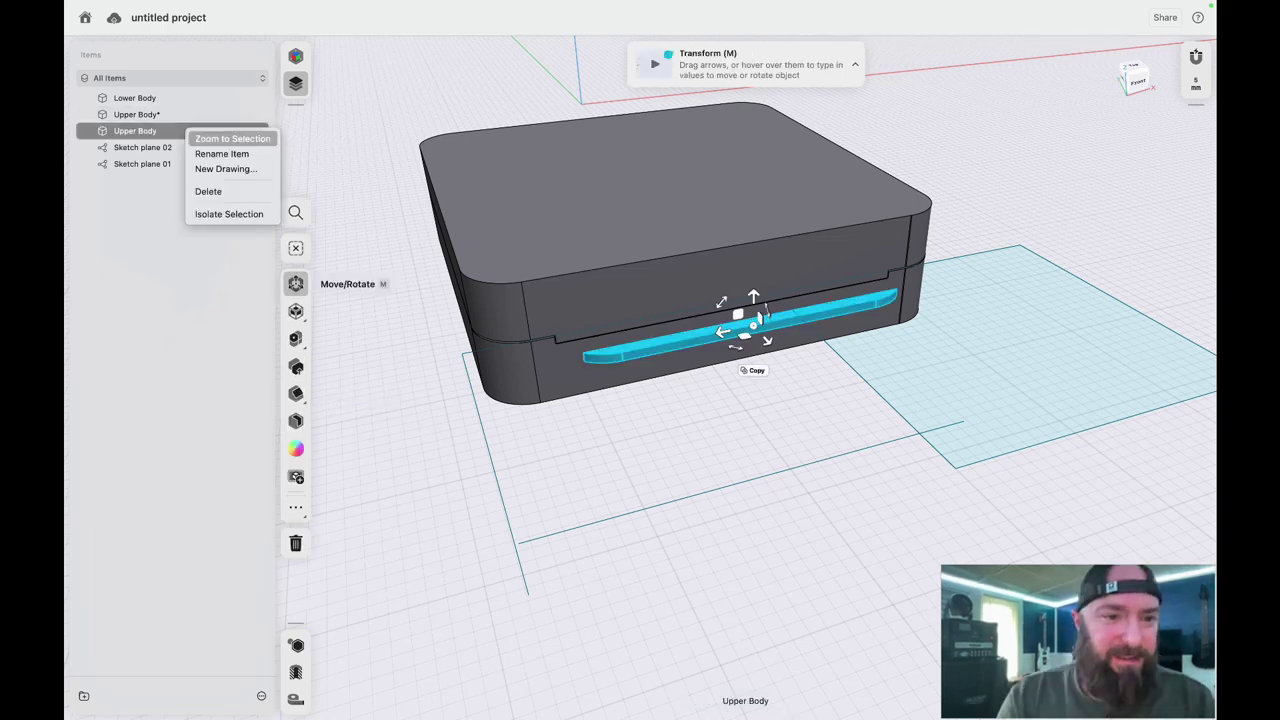
pyautogui.click(209, 191)
# - Examine the trimmed enclosure's side face, stepped parting line and rounded corner from several angles
pyautogui.scroll(-5, 551, 446)
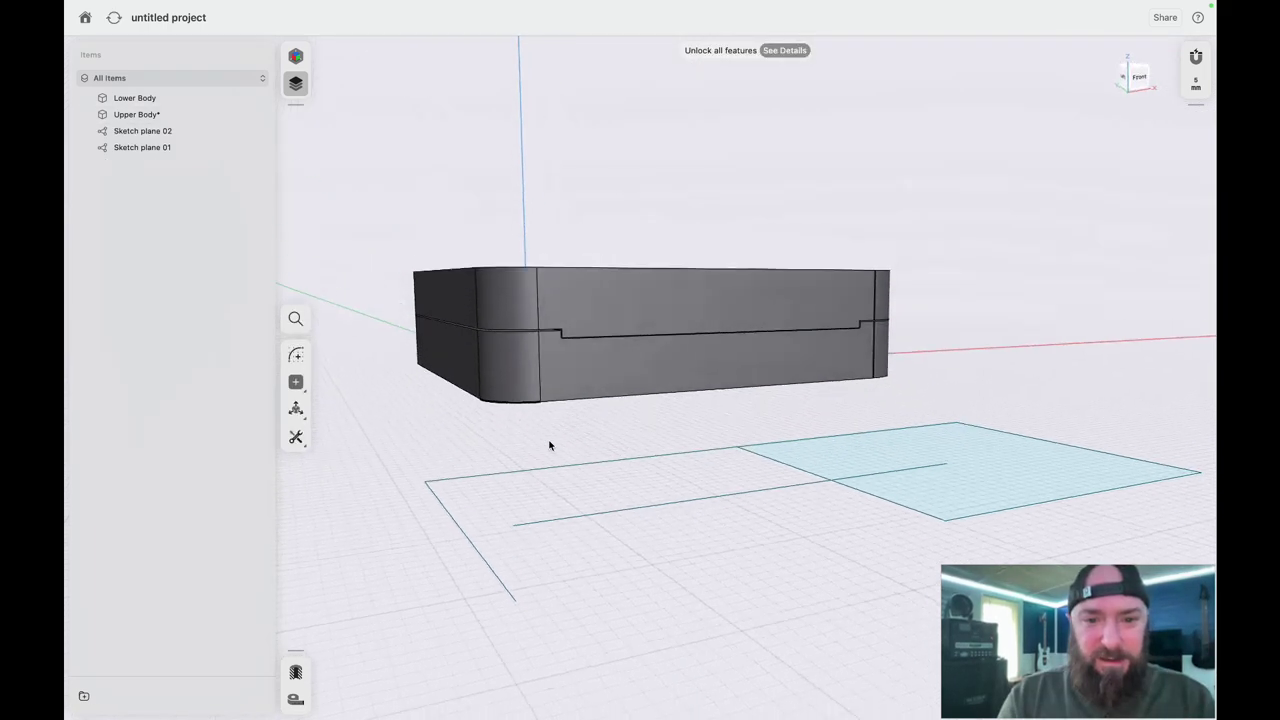
pyautogui.hscroll(-5, 550, 445)
pyautogui.scroll(4, 550, 446)
pyautogui.hscroll(4, 550, 446)
pyautogui.hscroll(-3, 550, 446)
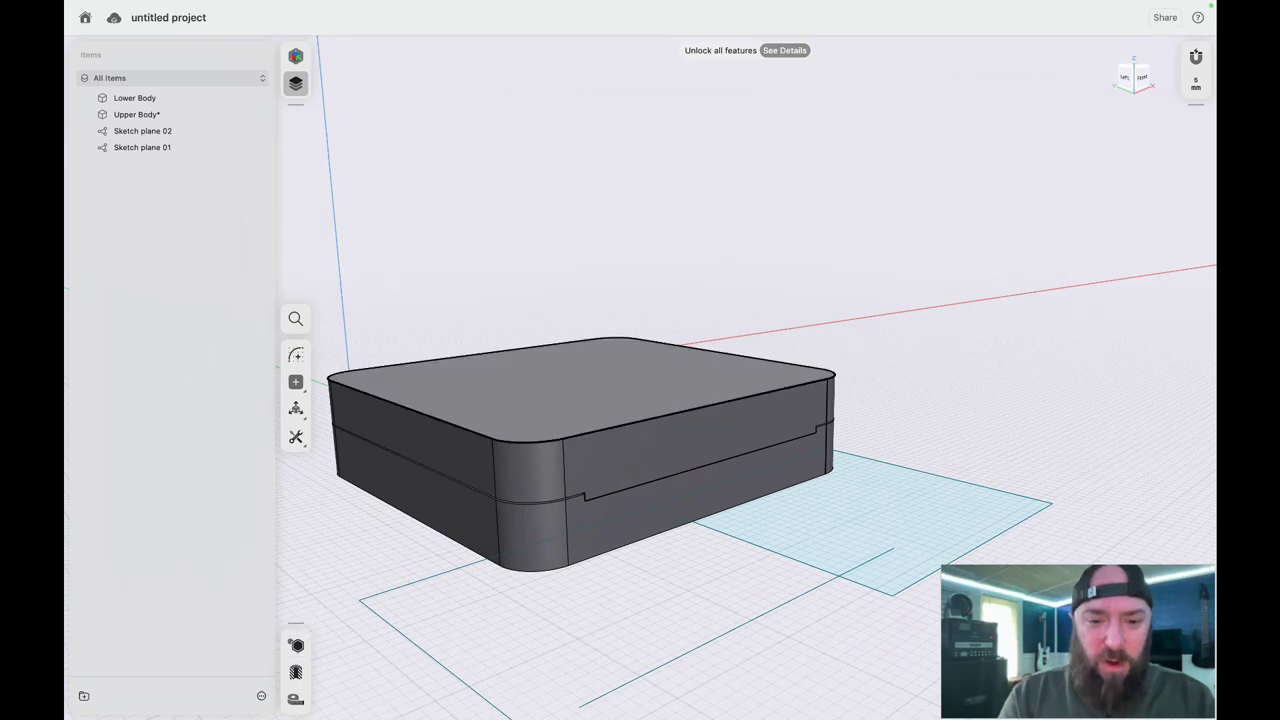
pyautogui.click(550, 421)
pyautogui.scroll(4, 550, 440)
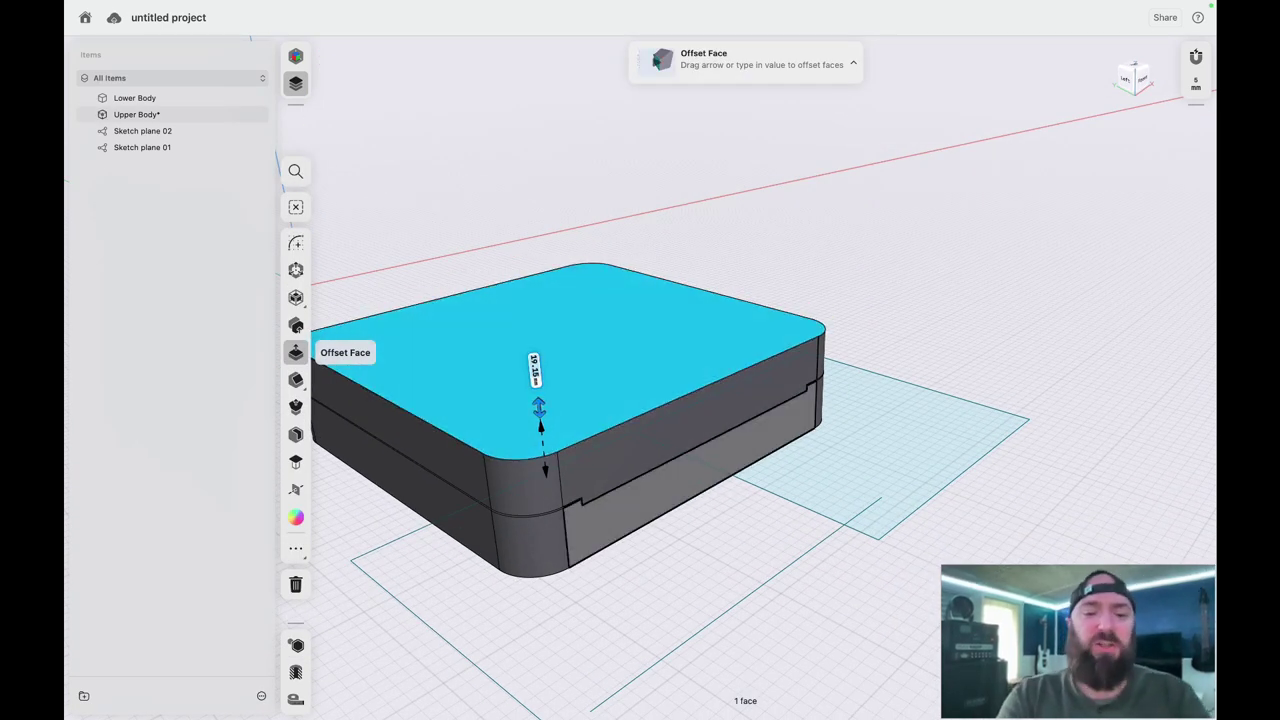
pyautogui.hscroll(5, 621, 546)
pyautogui.click(621, 546)
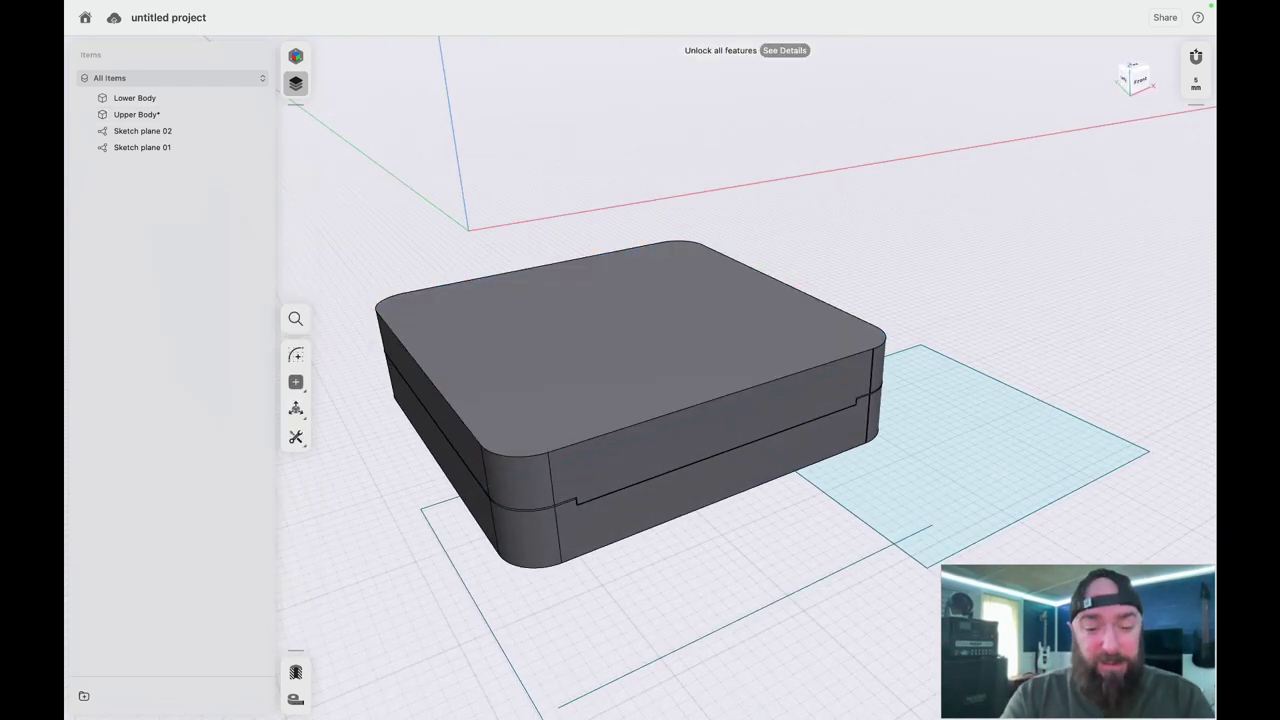
pyautogui.scroll(-5, 650, 560)
pyautogui.scroll(2, 650, 560)
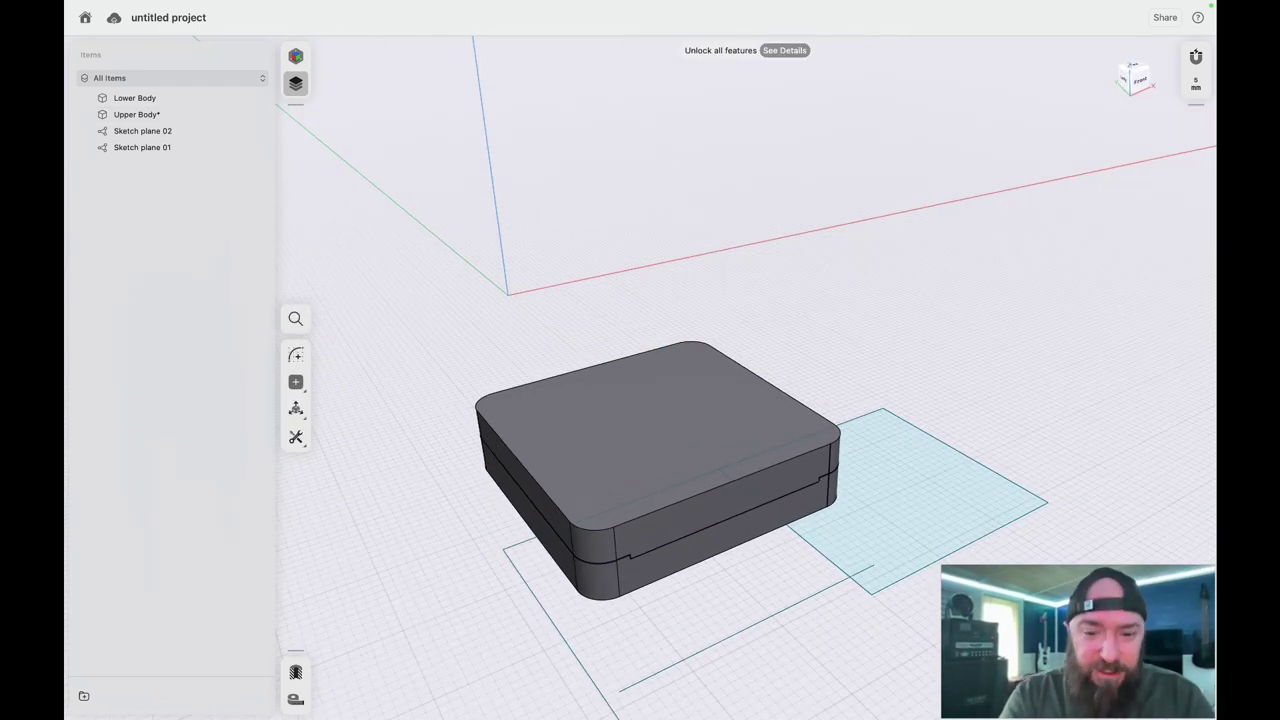
pyautogui.hscroll(5, 602, 605)
pyautogui.hscroll(-5, 602, 605)
pyautogui.click(602, 602)
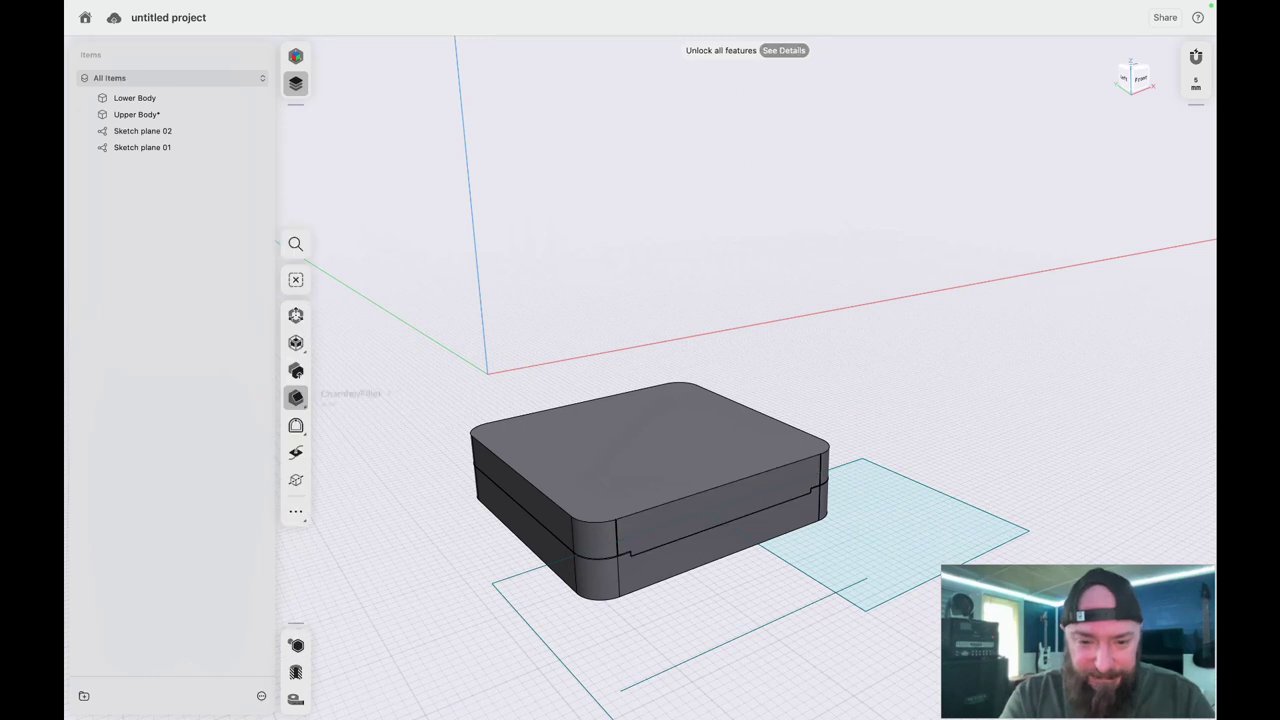
# - Lower the Lower Body and Upper Body* together by 46 mm toward the grid
pyautogui.click(140, 98)
pyautogui.keyDown('shift'); pyautogui.click(140, 114); pyautogui.keyUp('shift')
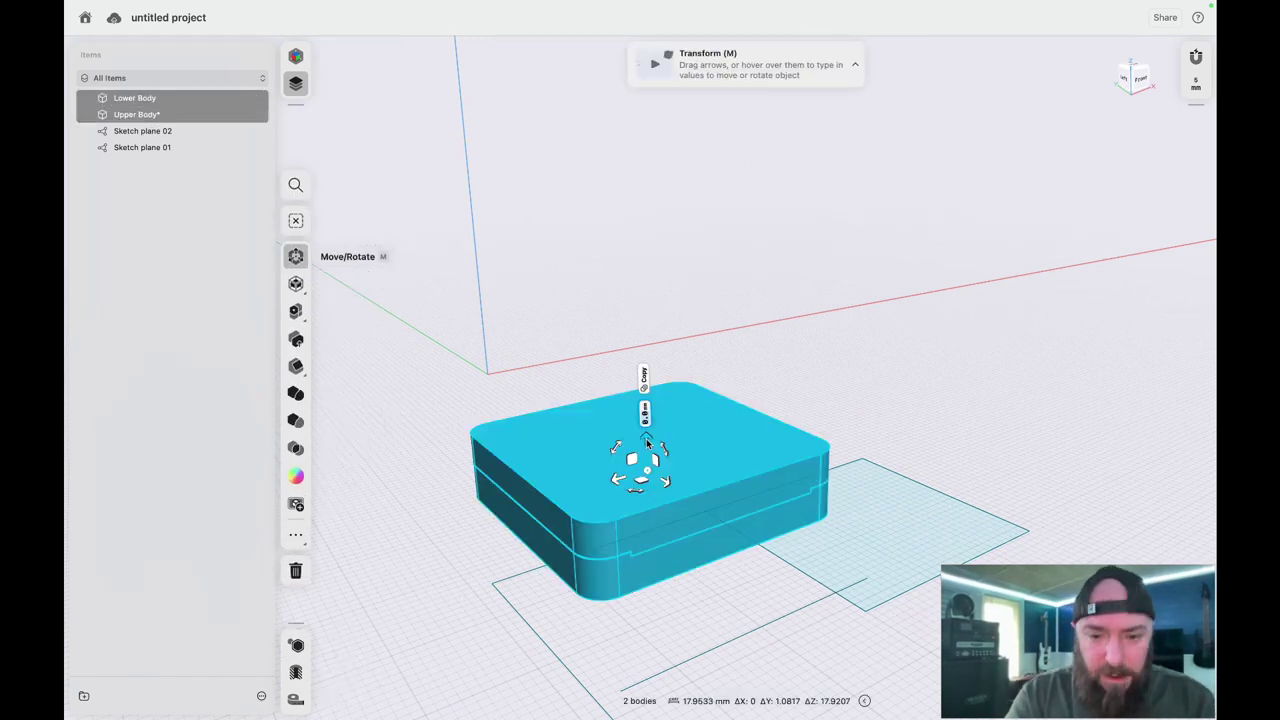
pyautogui.moveTo(647, 443); pyautogui.dragTo(652, 528)
pyautogui.scroll(-5, 653, 527)
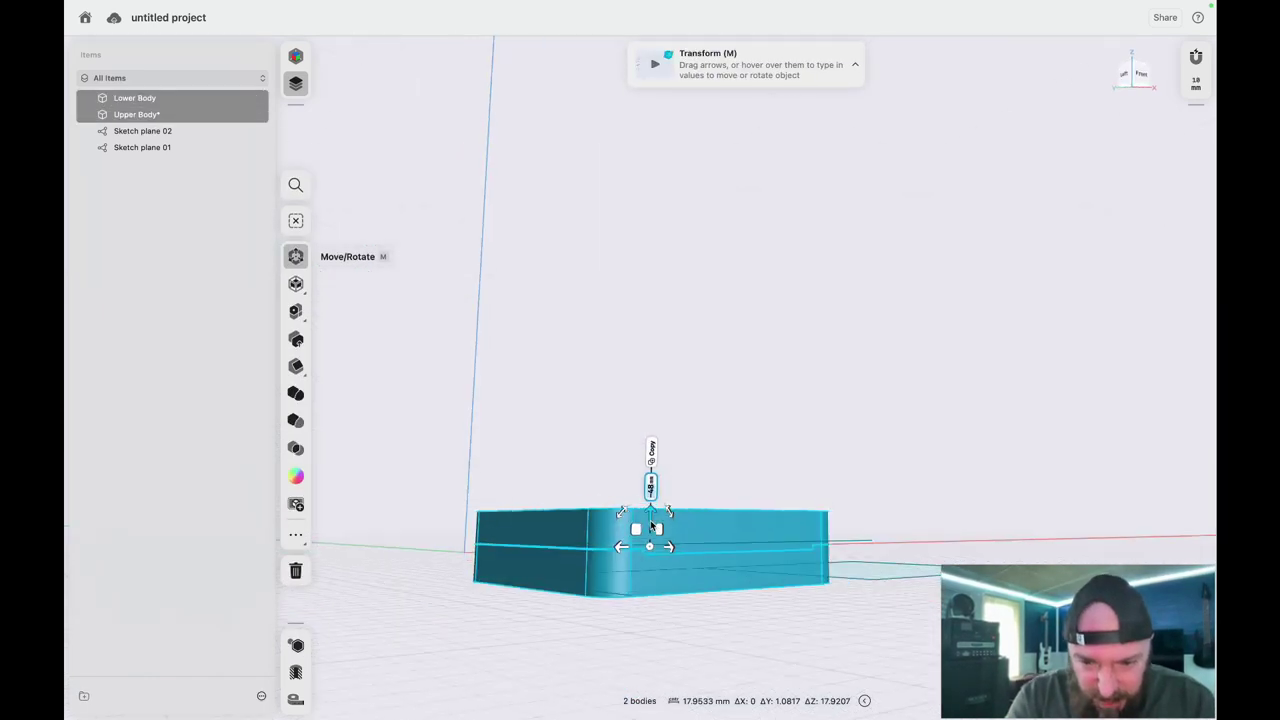
pyautogui.scroll(5, 652, 526)
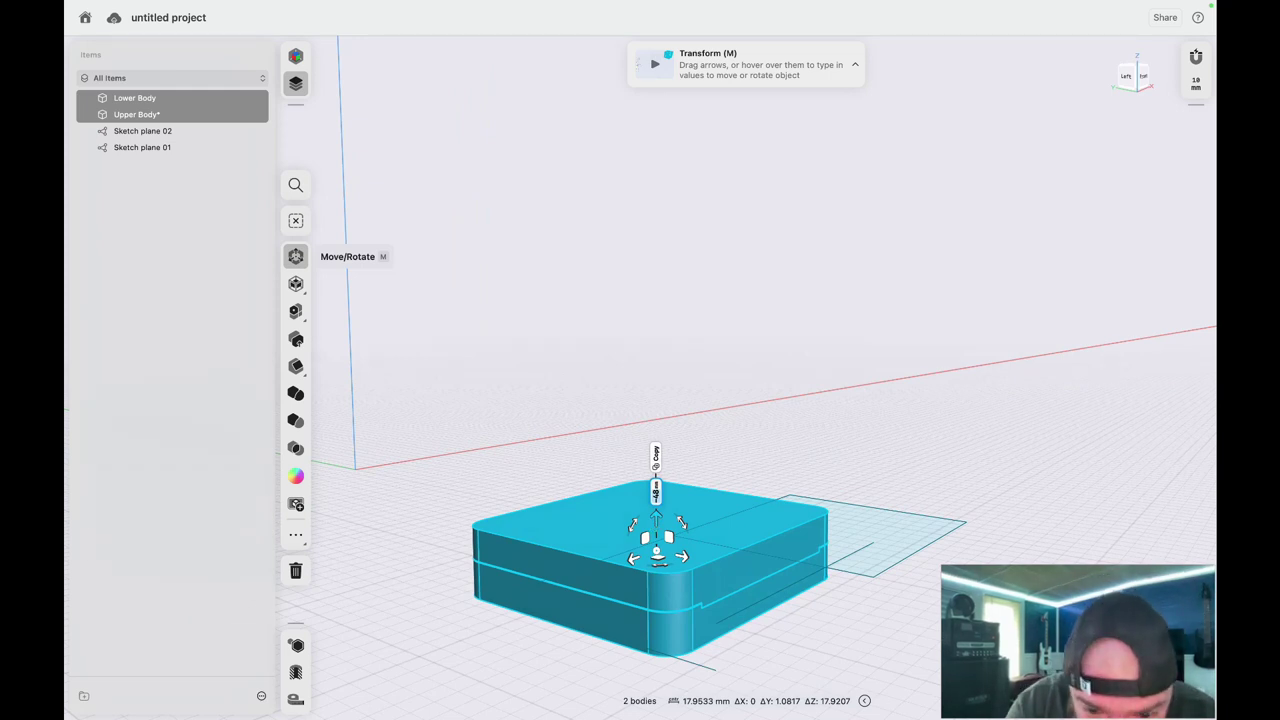
pyautogui.moveTo(656, 518); pyautogui.dragTo(656, 515)
pyautogui.scroll(5, 675, 618)
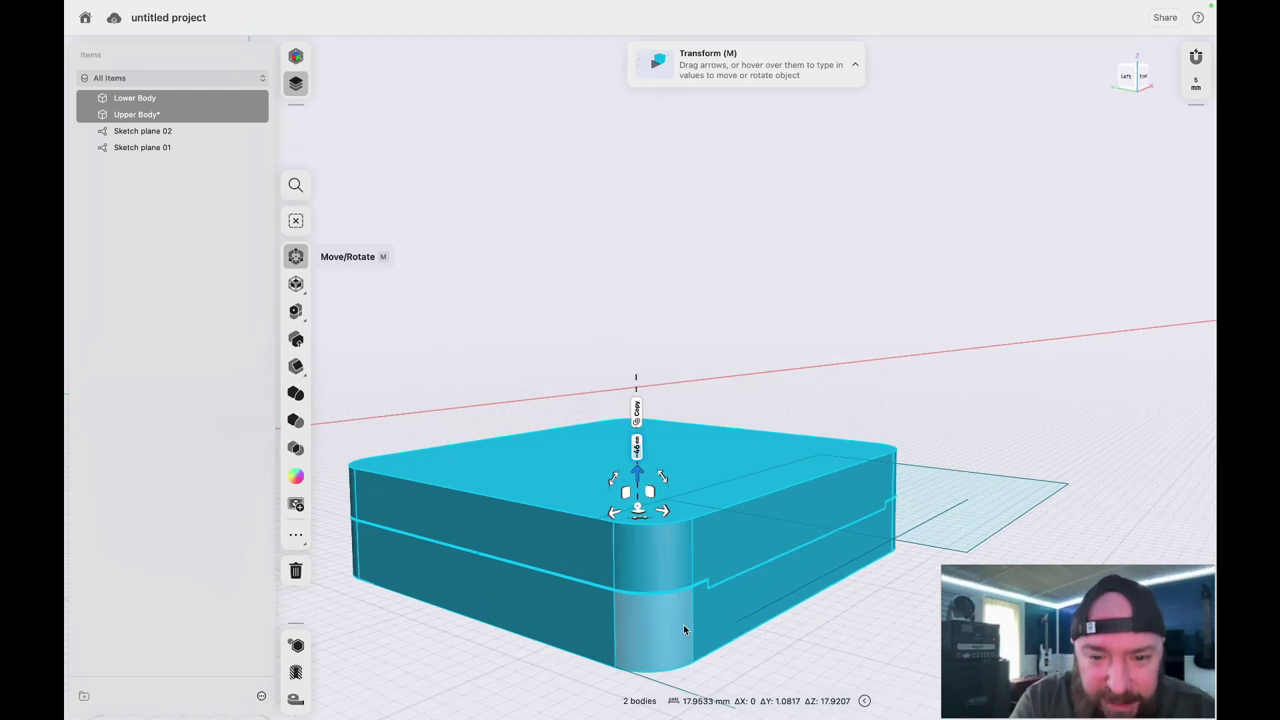
pyautogui.moveTo(663, 511); pyautogui.dragTo(478, 486)
pyautogui.click(657, 610)
pyautogui.hscroll(5, 657, 610)
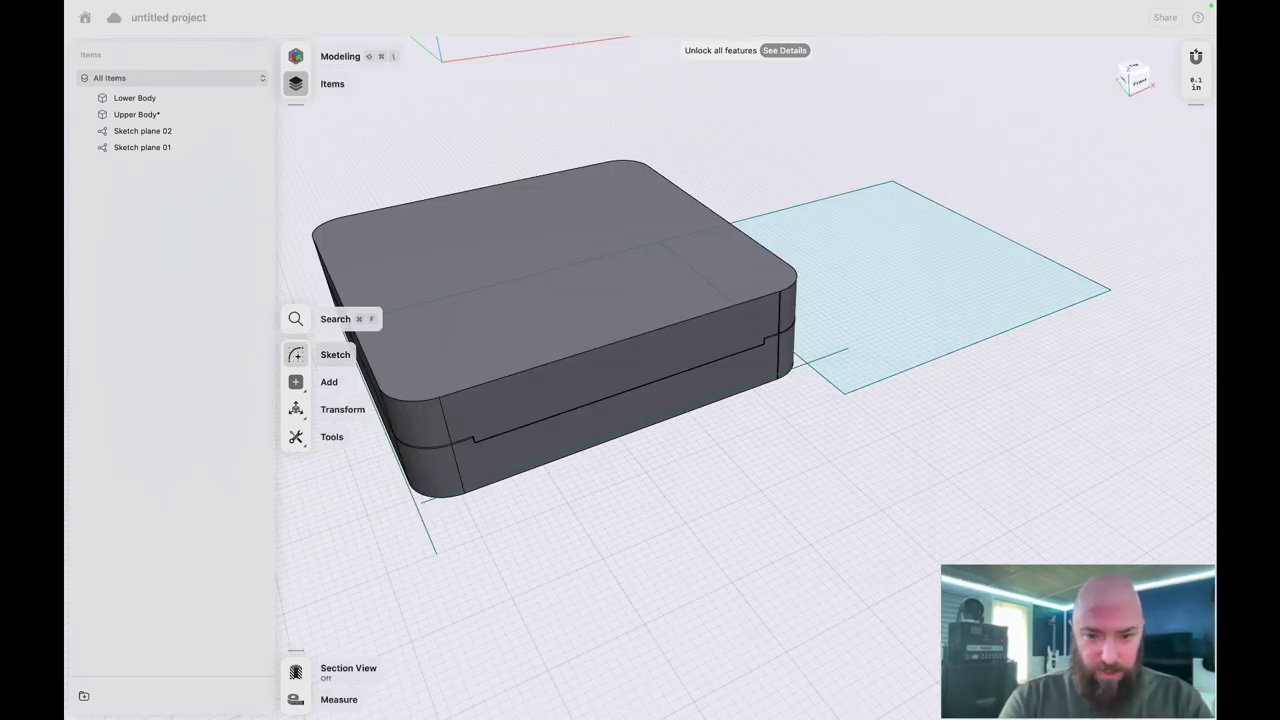
# - Sketch a circle about 0.28 in in diameter on the ground plane in front of the enclosure
pyautogui.click(298, 357)
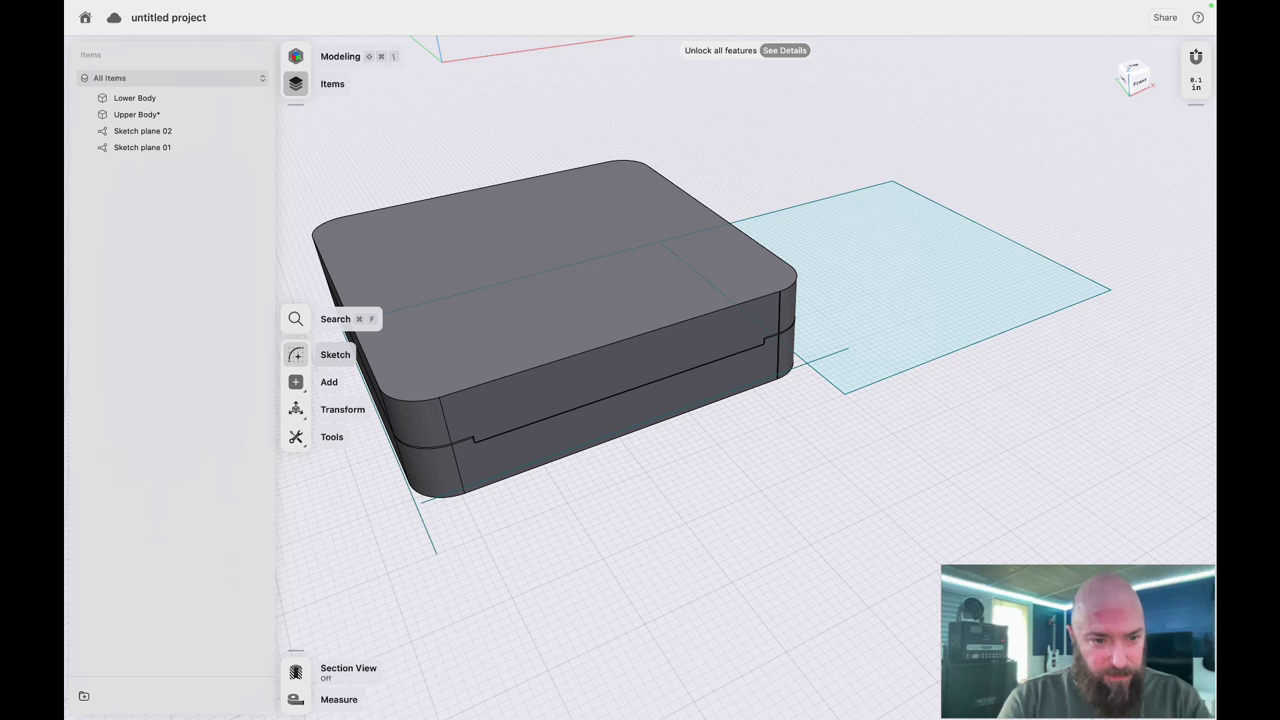
pyautogui.click(296, 354)
pyautogui.click(296, 350)
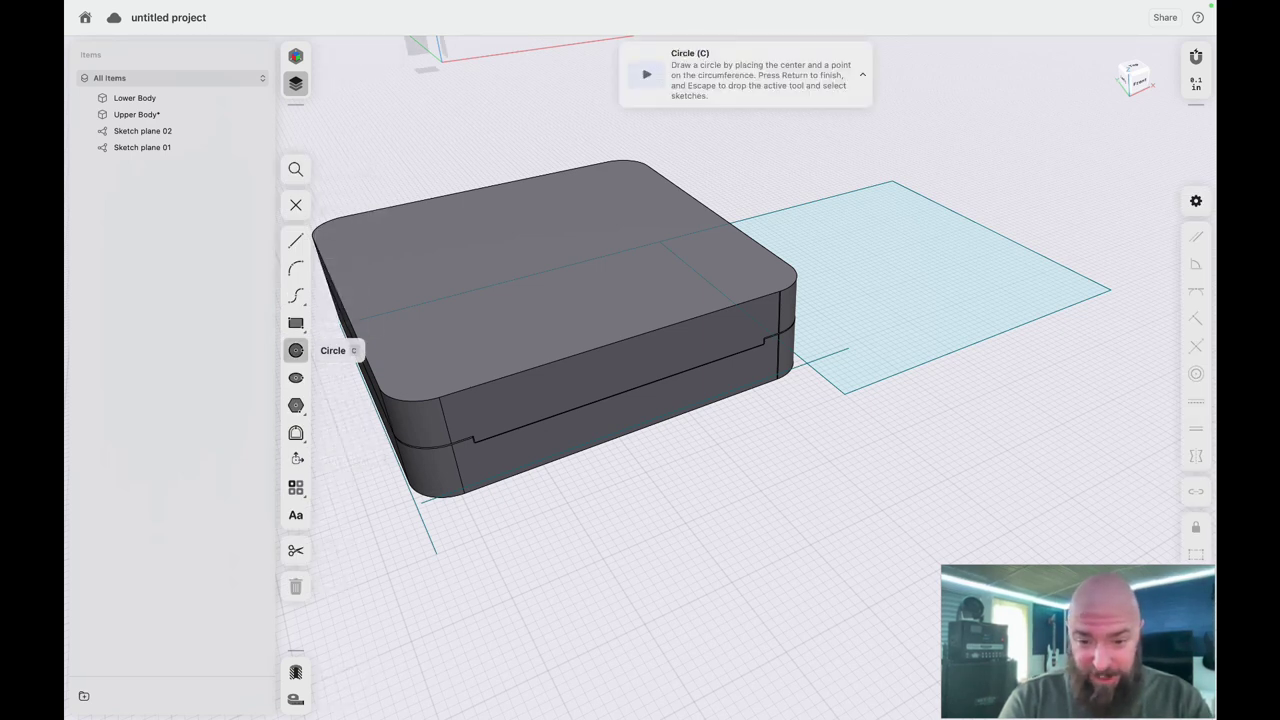
pyautogui.click(677, 527)
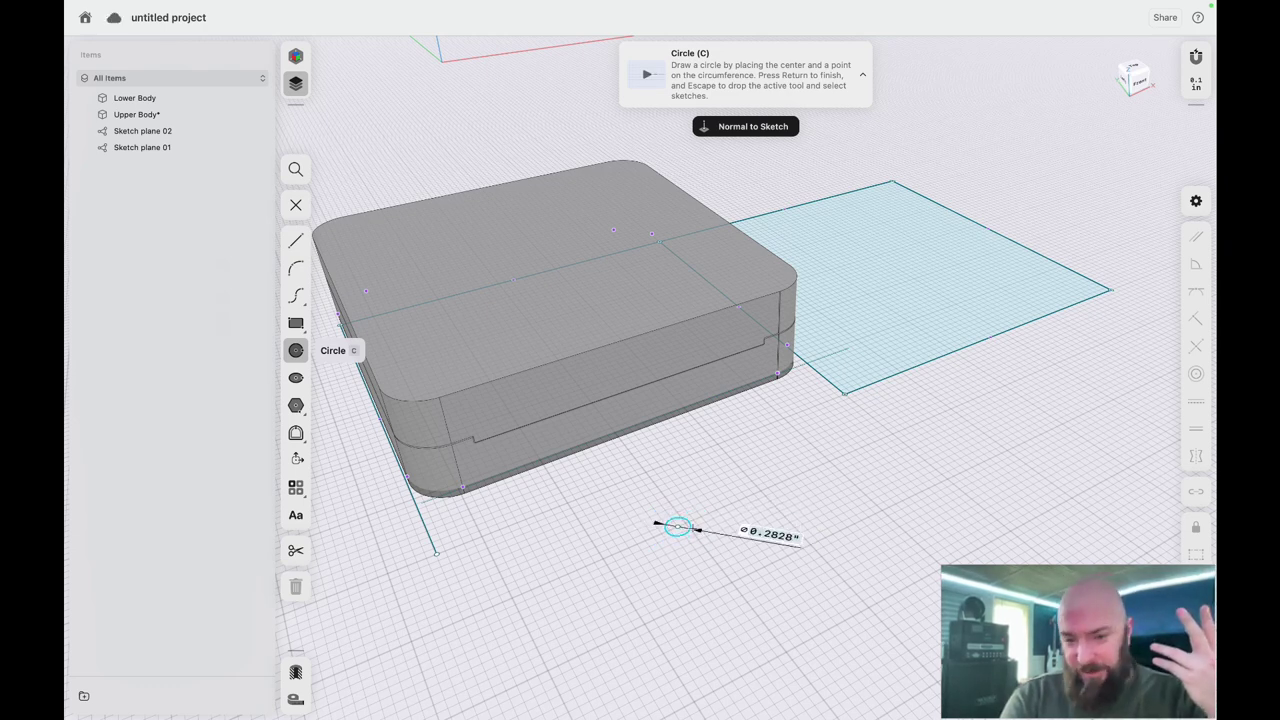
pyautogui.click(696, 530)
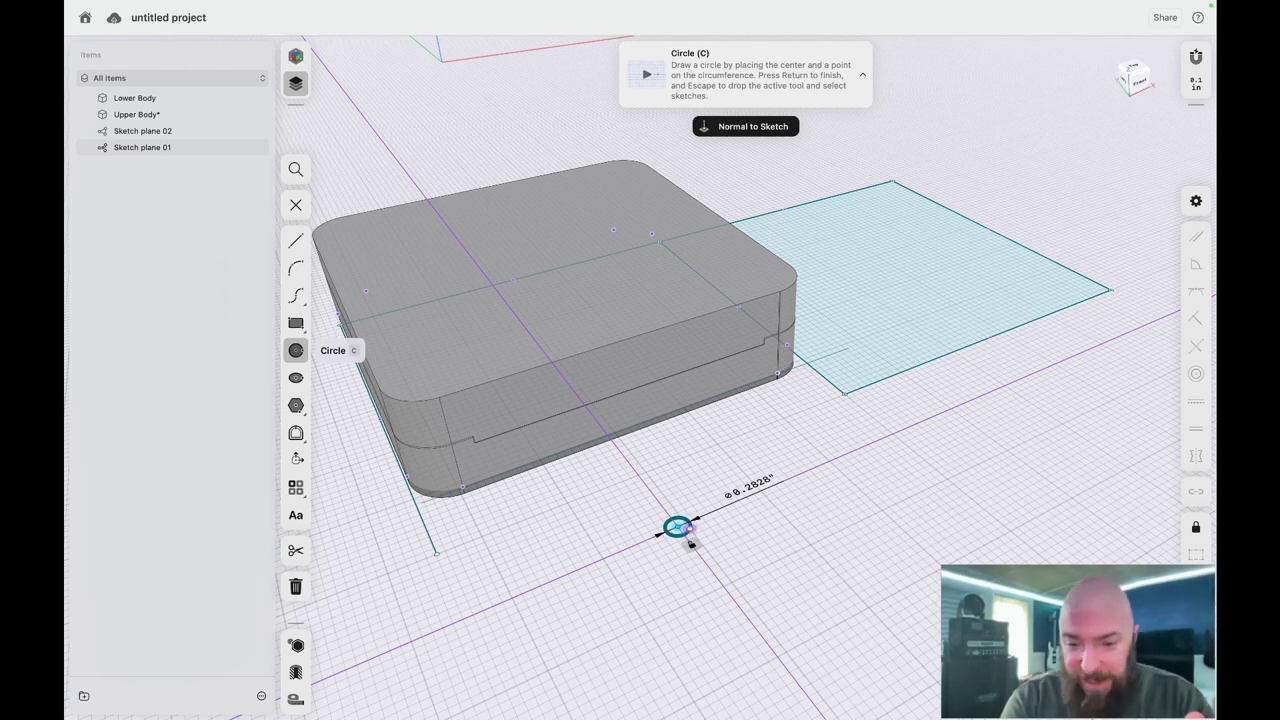
pyautogui.click(561, 646)
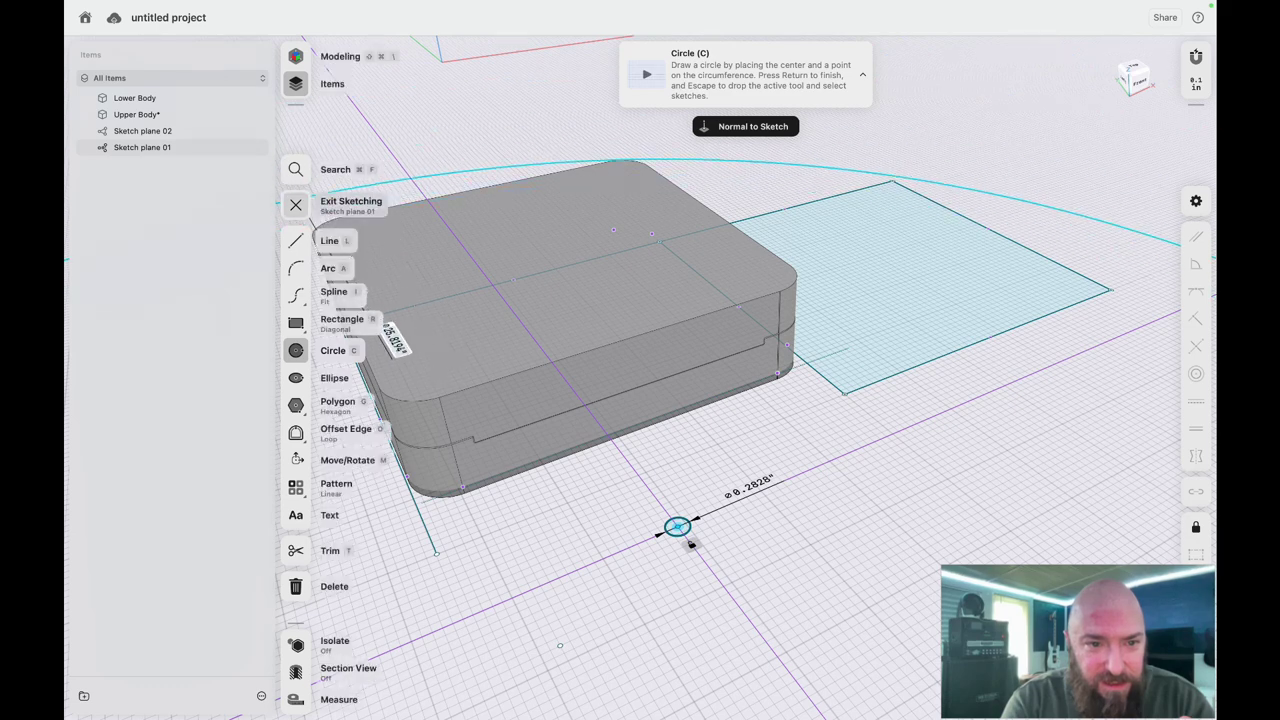
pyautogui.click(295, 205)
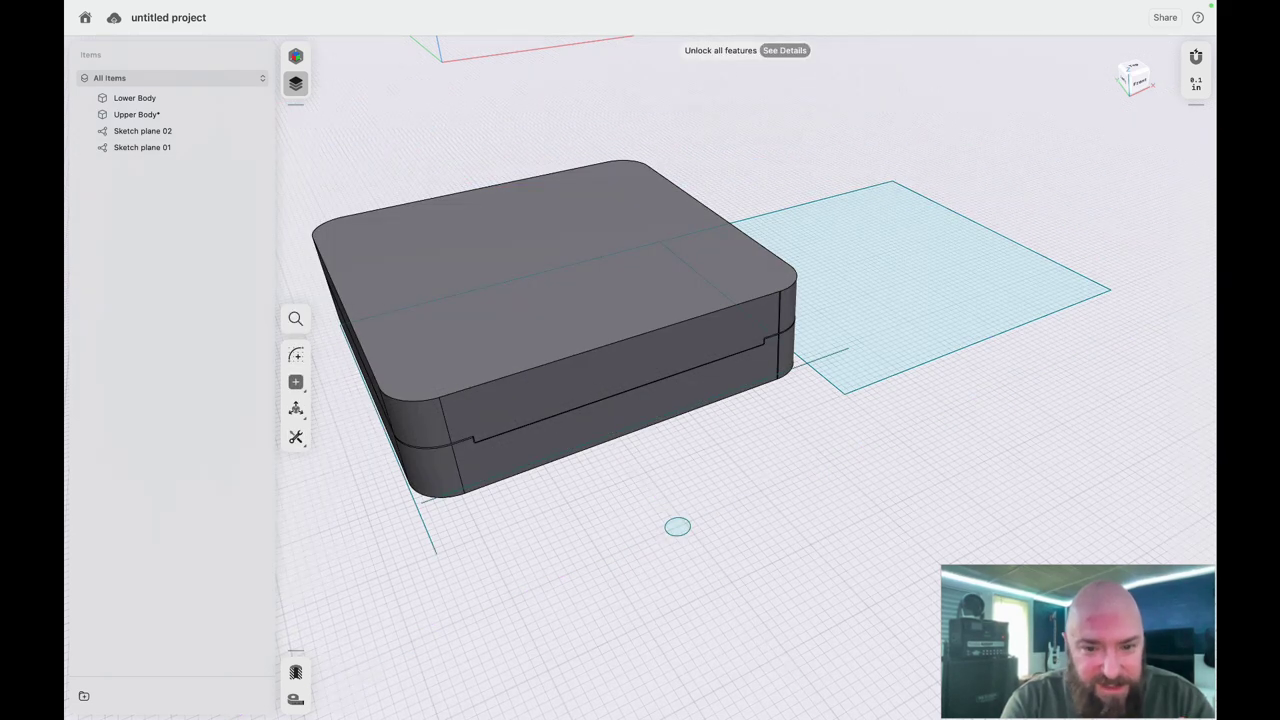
# - Extrude the small circle upward about 2.28 in into a thin cylinder
pyautogui.click(677, 527)
pyautogui.click(670, 527)
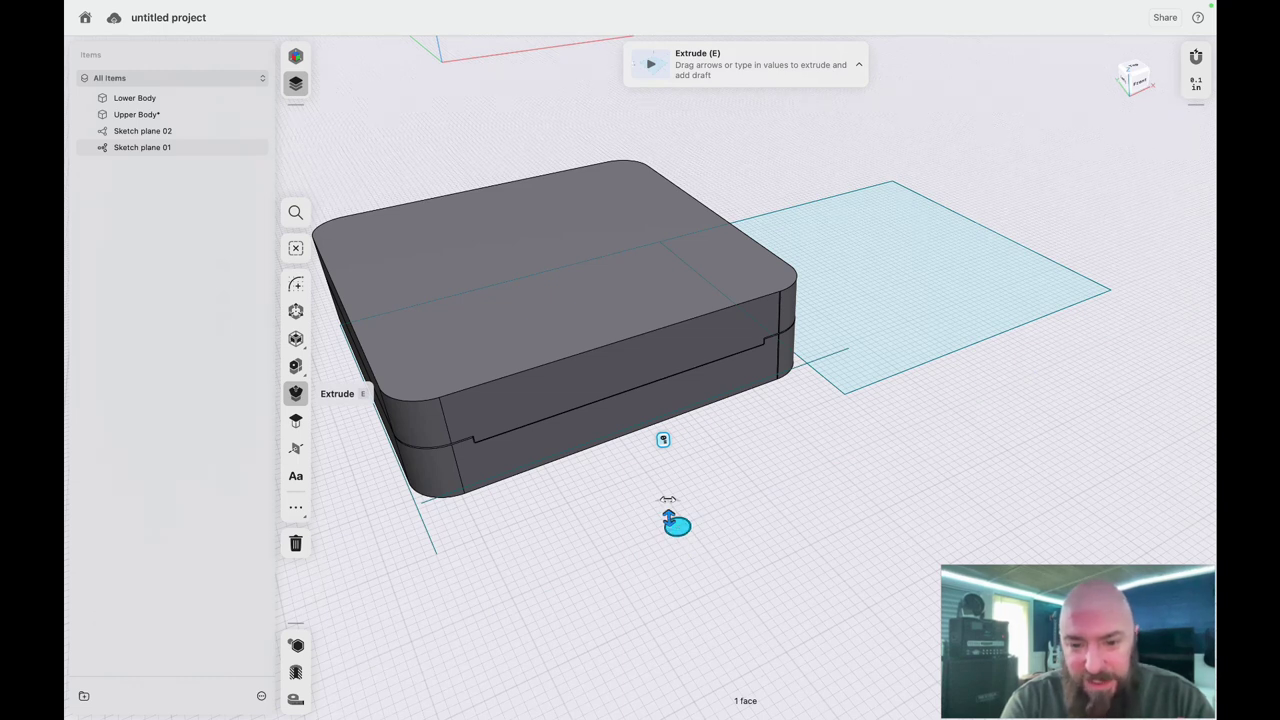
pyautogui.moveTo(669, 517); pyautogui.dragTo(656, 347)
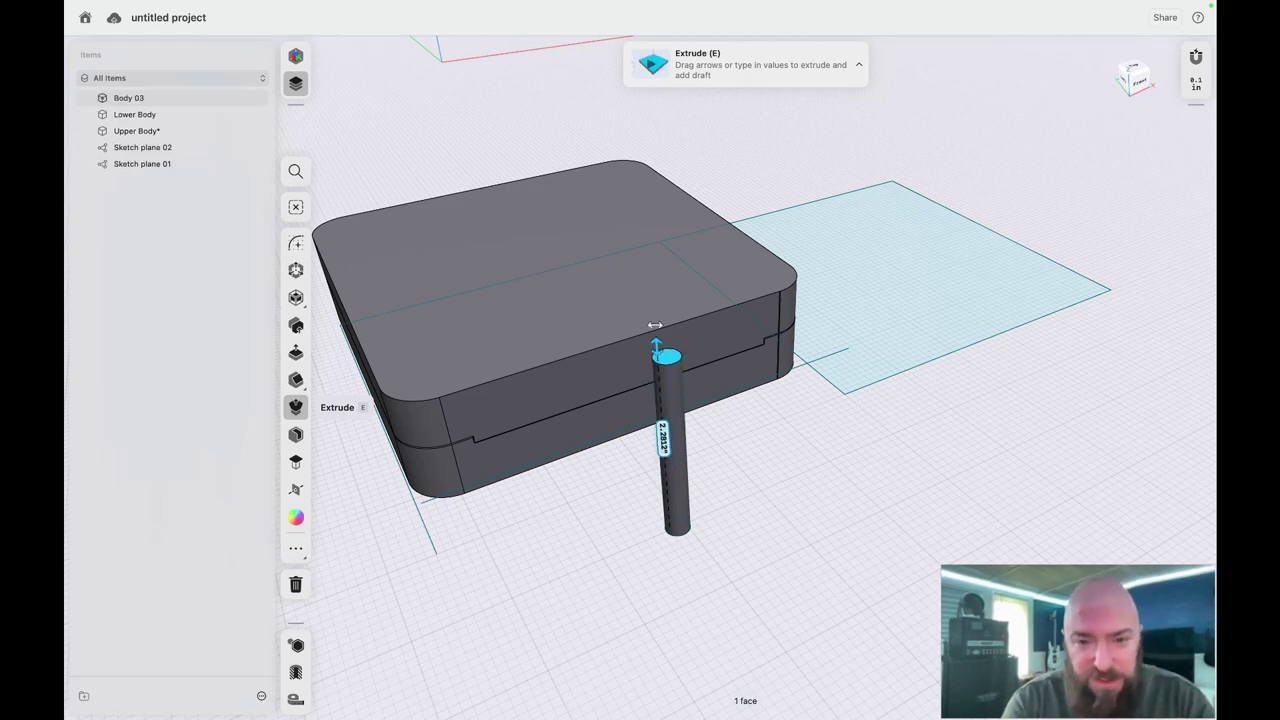
pyautogui.click(783, 503)
# - Inspect the cylinder's diameter on its side face and its height on its top face
pyautogui.hscroll(-10, 783, 503)
pyautogui.hscroll(5, 783, 506)
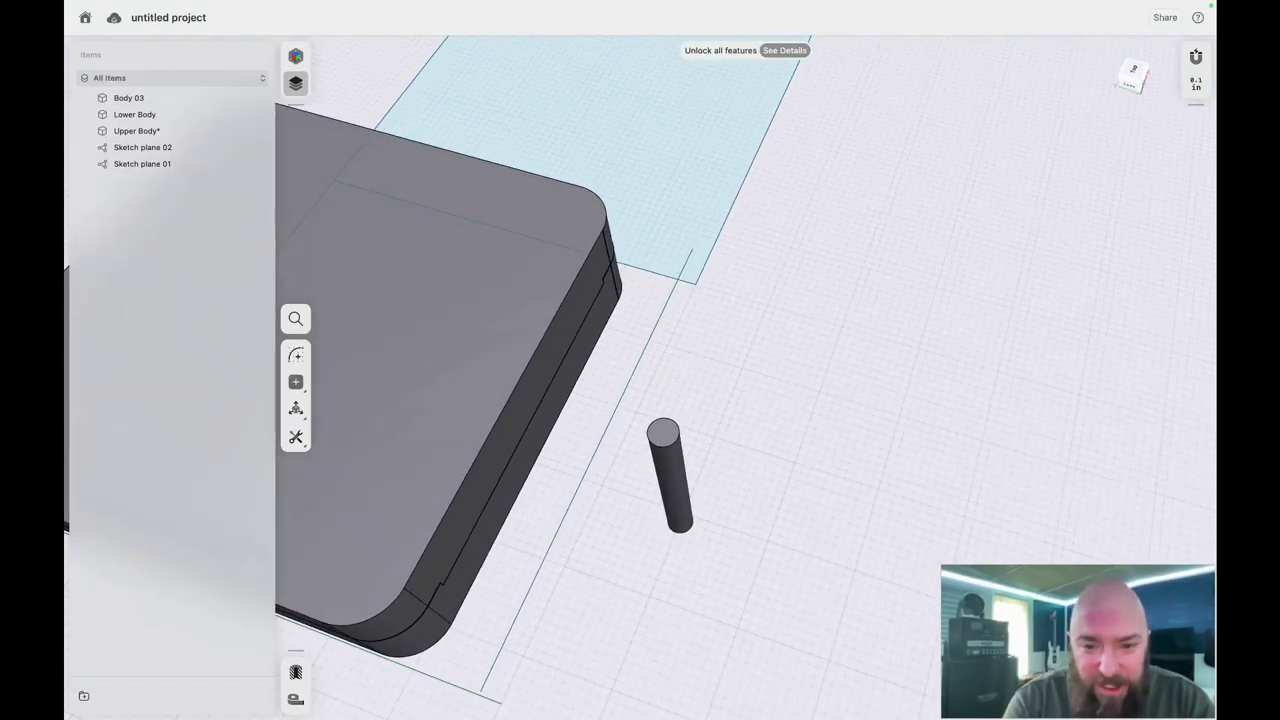
pyautogui.click(674, 488)
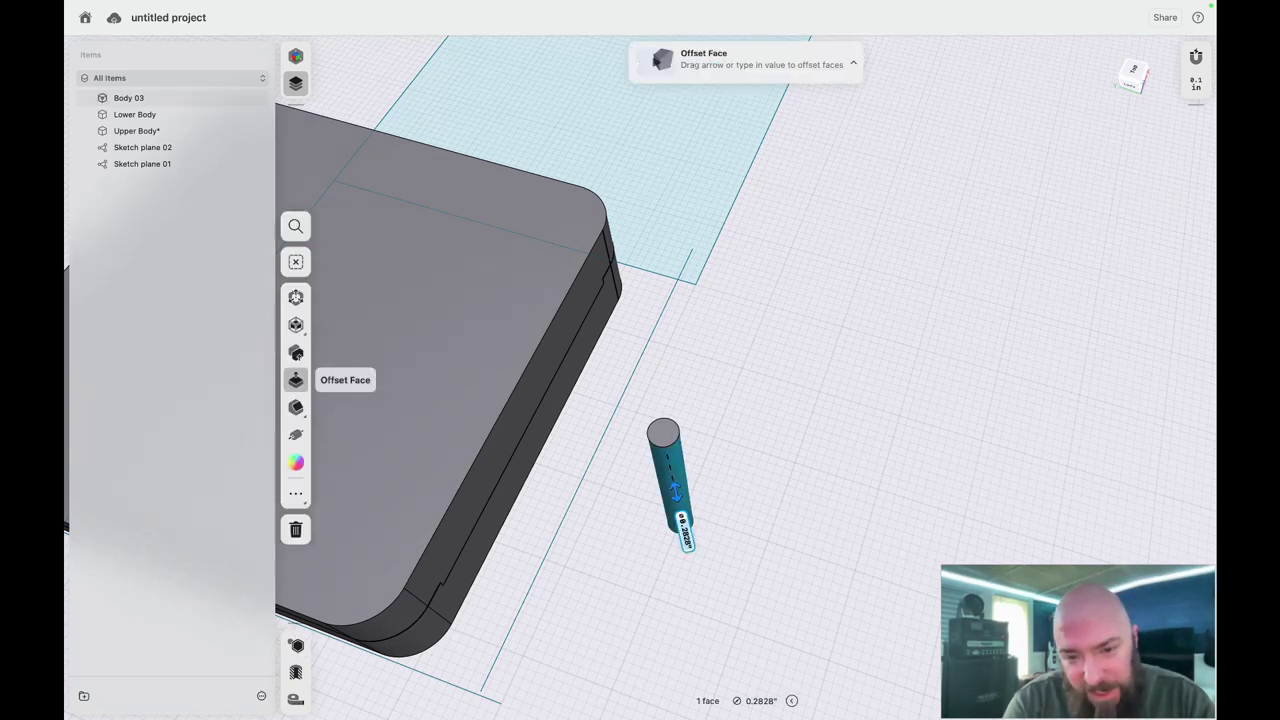
pyautogui.hscroll(-5, 726, 531)
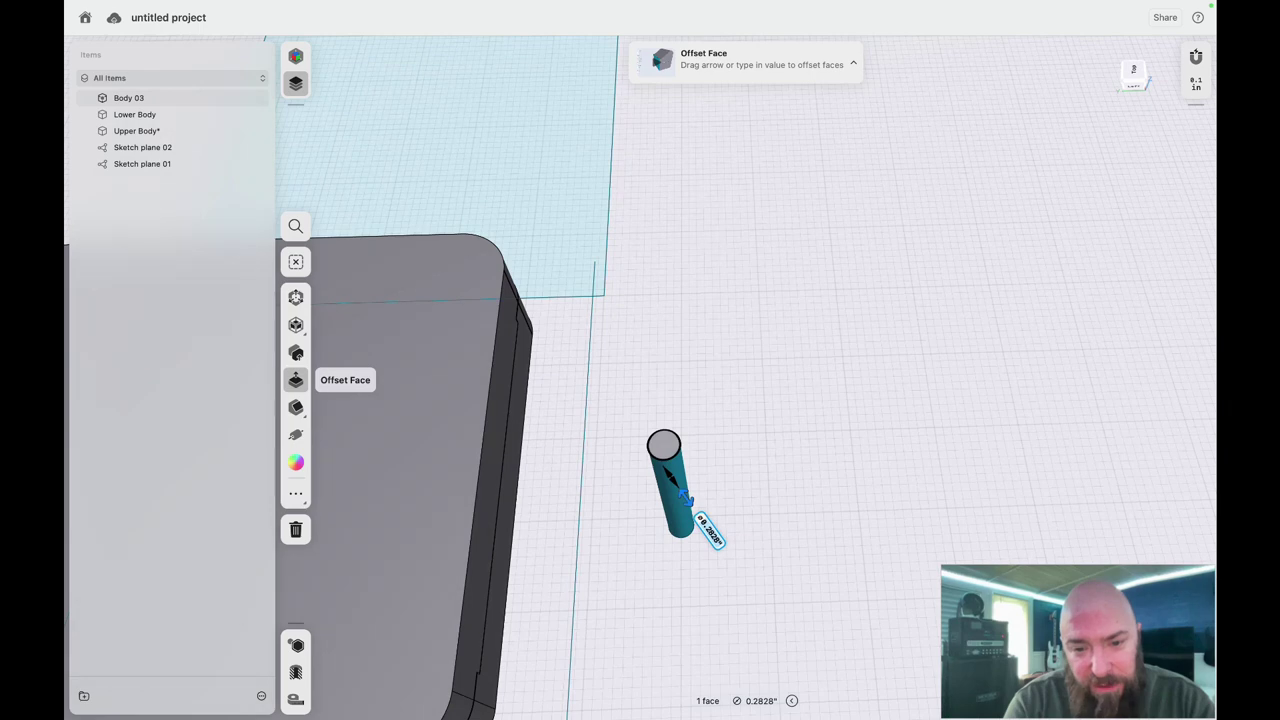
pyautogui.click(663, 448)
pyautogui.hscroll(5, 678, 455)
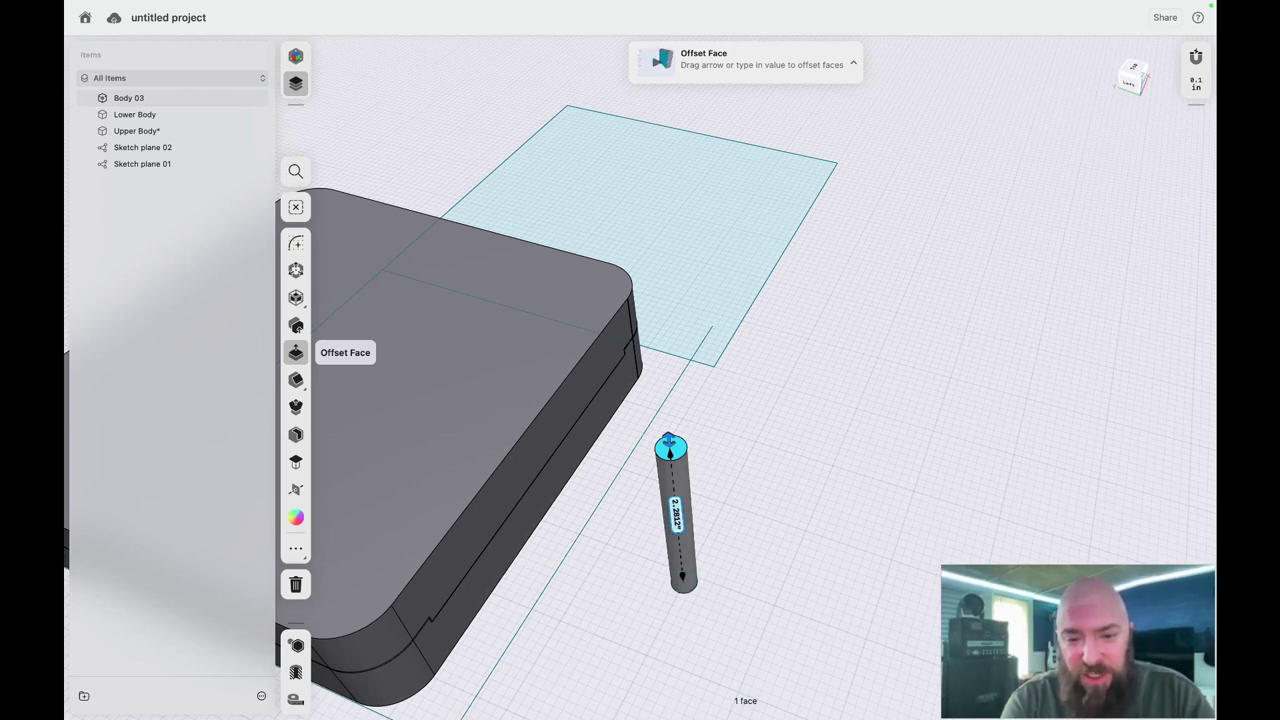
# - Set the thin cylinder's diameter to 0.30 in by offsetting its side face
pyautogui.click(684, 489)
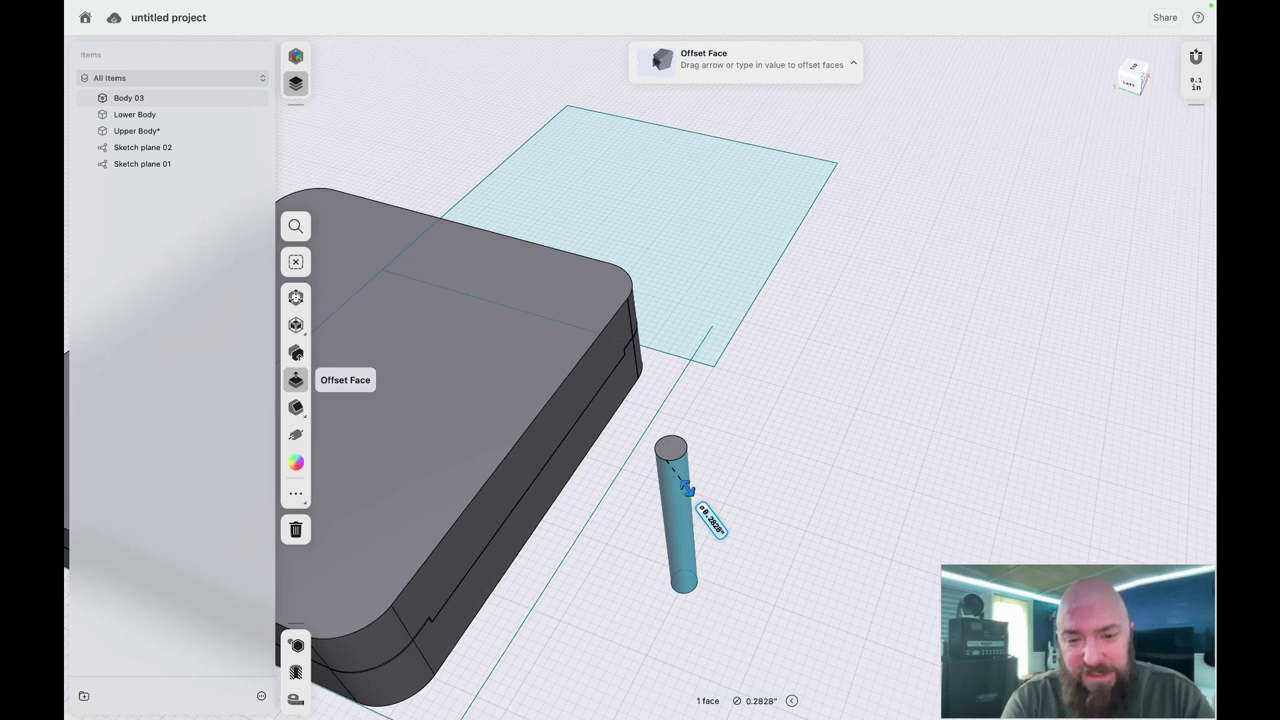
pyautogui.moveTo(683, 541)
pyautogui.mouseDown(button='right')
pyautogui.moveTo(755, 508)
pyautogui.moveTo(768, 538)
pyautogui.mouseUp(button='right')
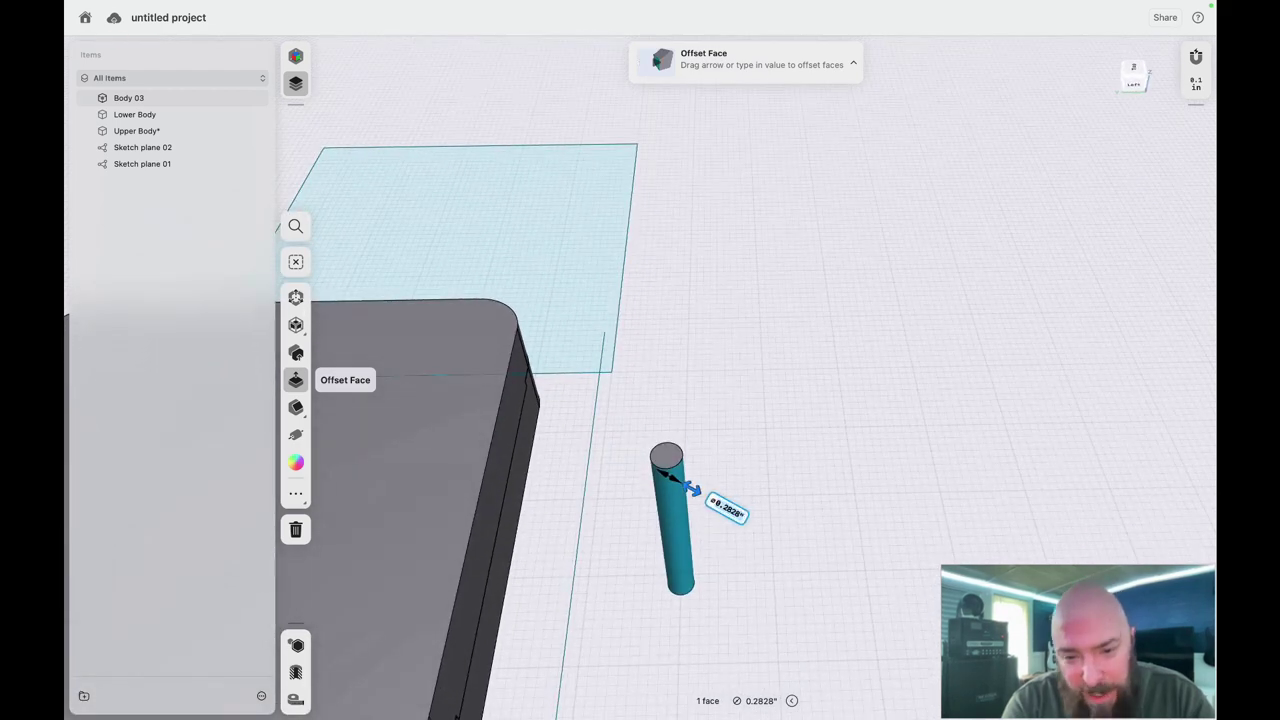
pyautogui.click(727, 508)
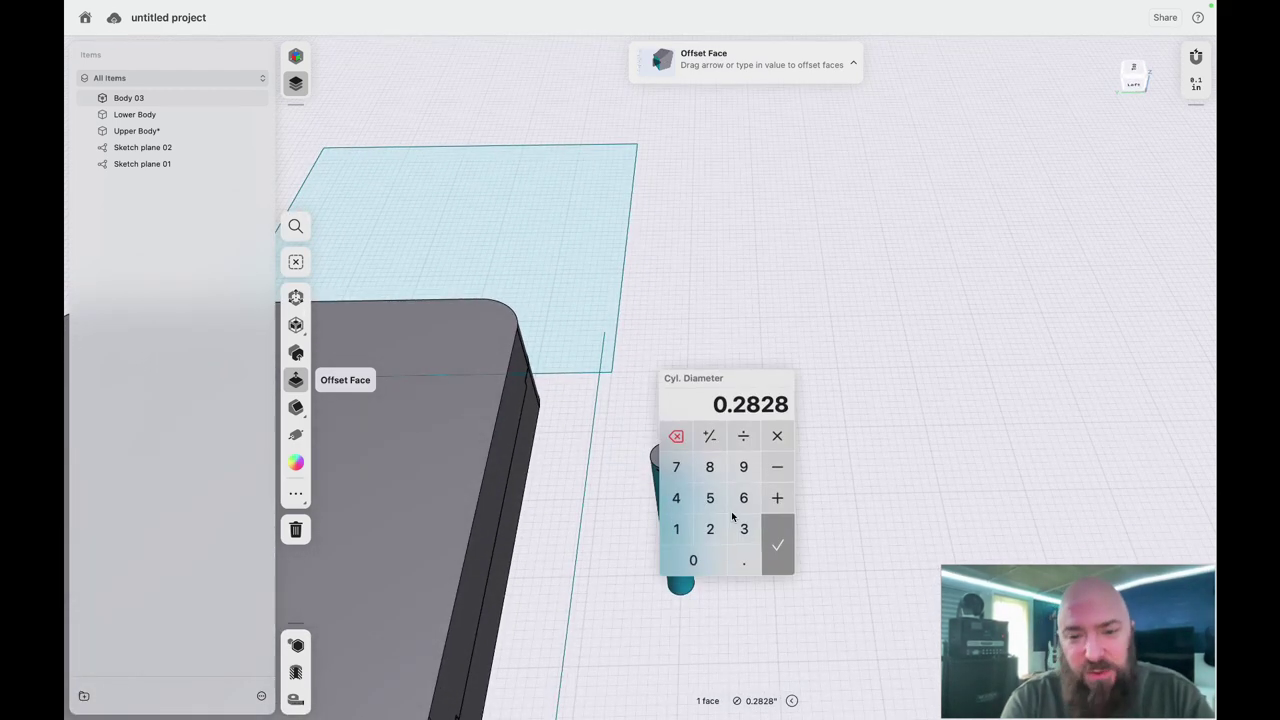
pyautogui.write('0.30')
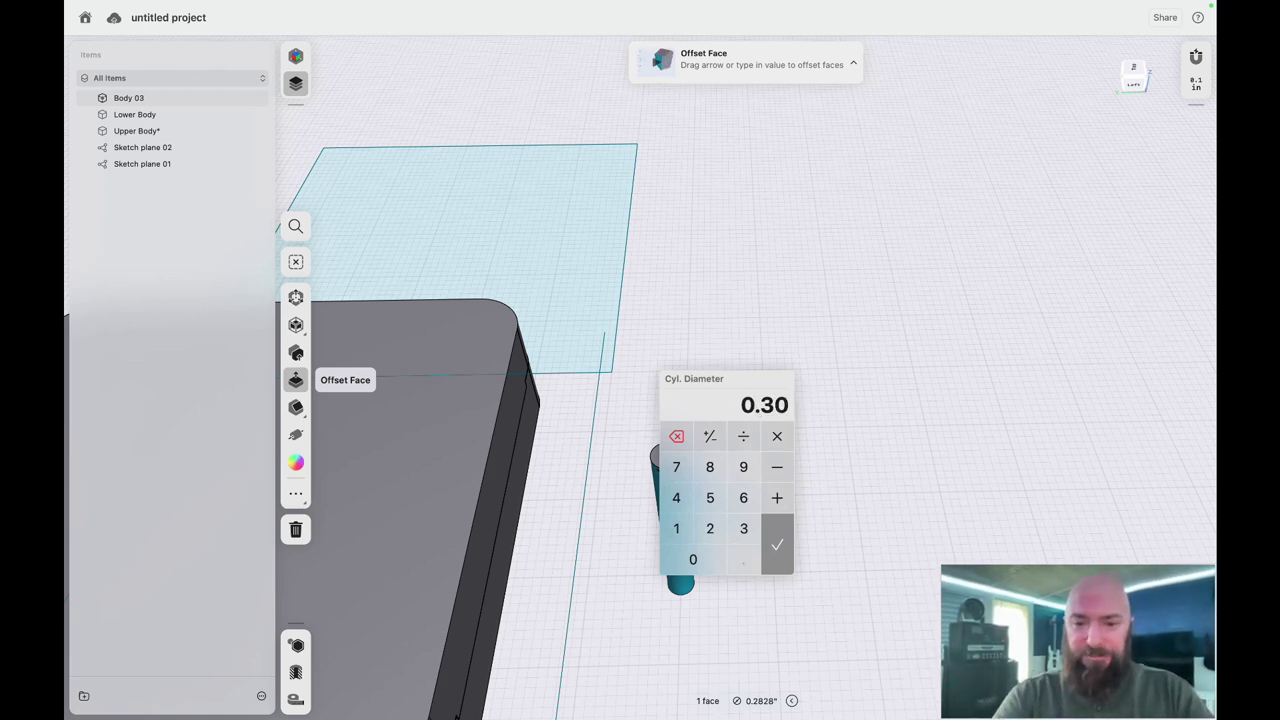
pyautogui.press('Return')
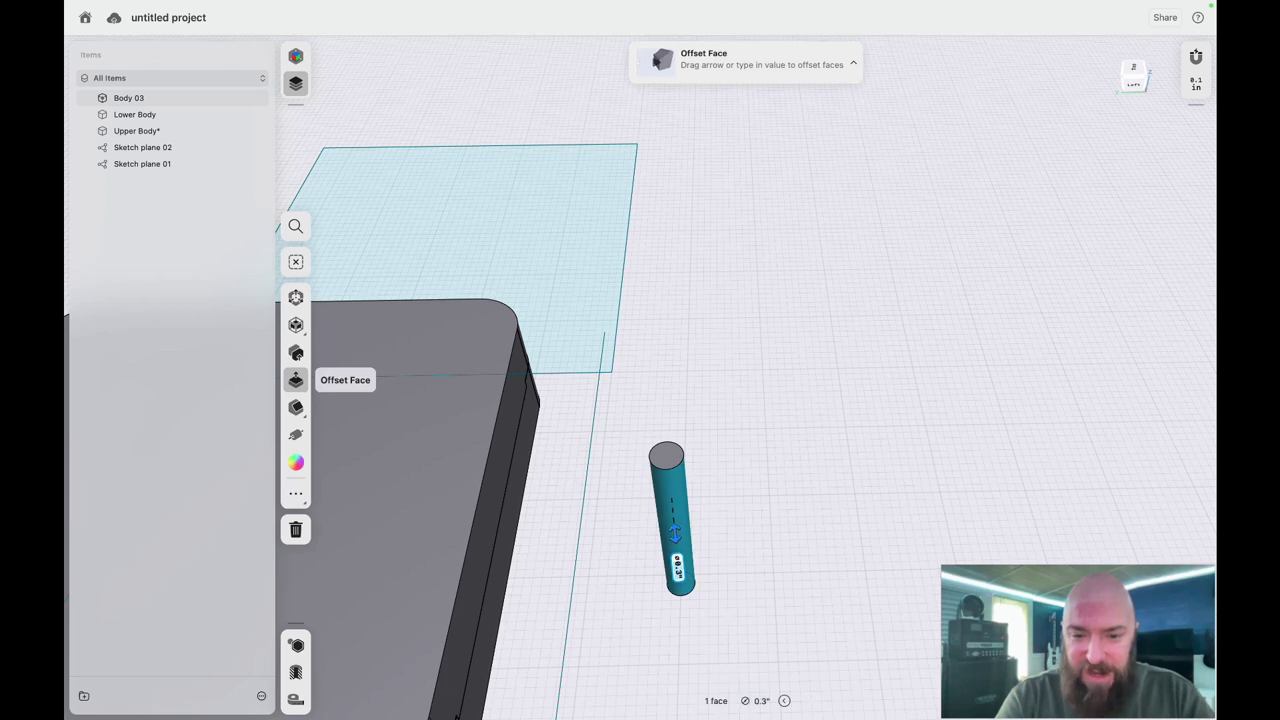
pyautogui.hscroll(10, 709, 518)
pyautogui.press('Escape')
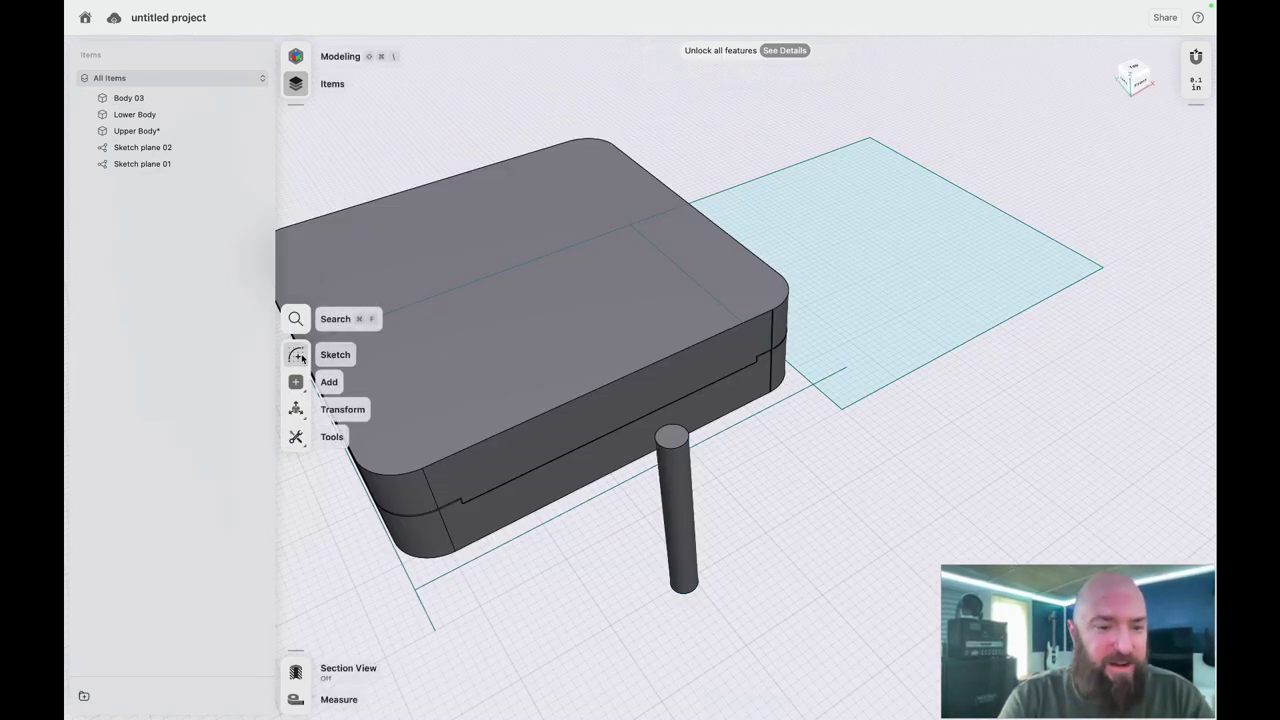
# - Sketch a hexagon with a radius of about 0.36 in on the ground plane beside the cylinder's base
pyautogui.click(299, 356)
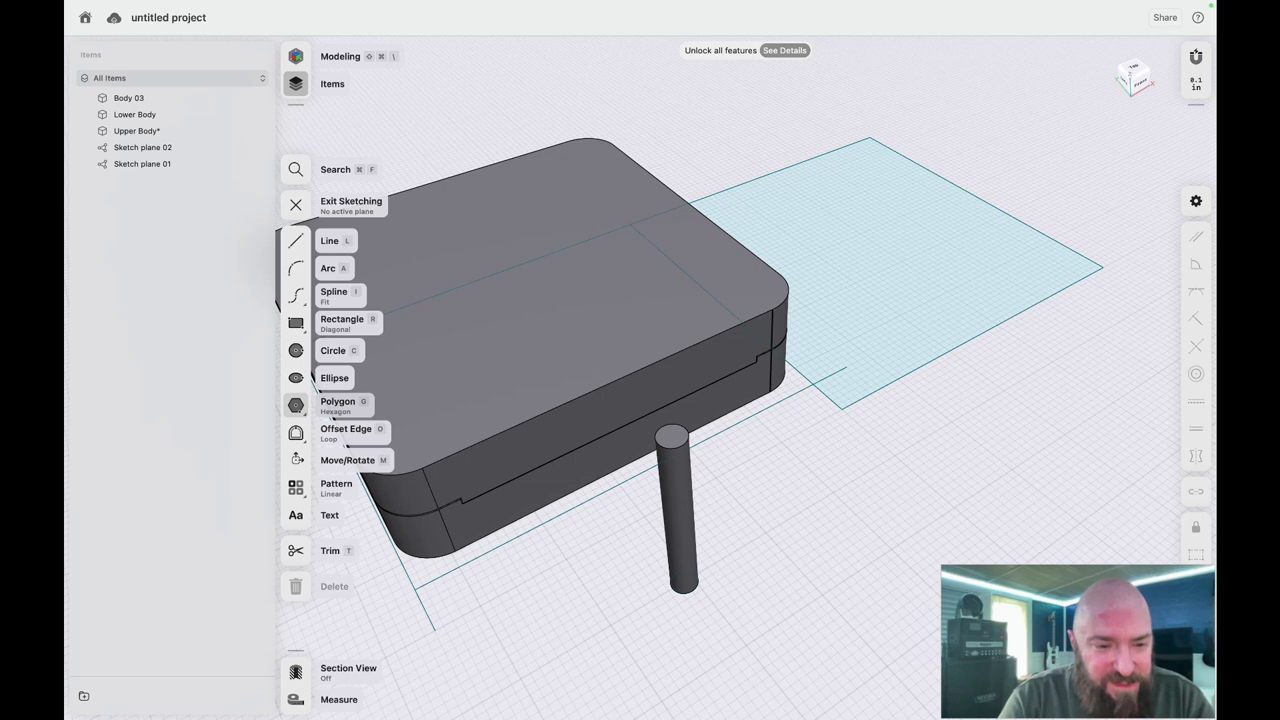
pyautogui.click(300, 410)
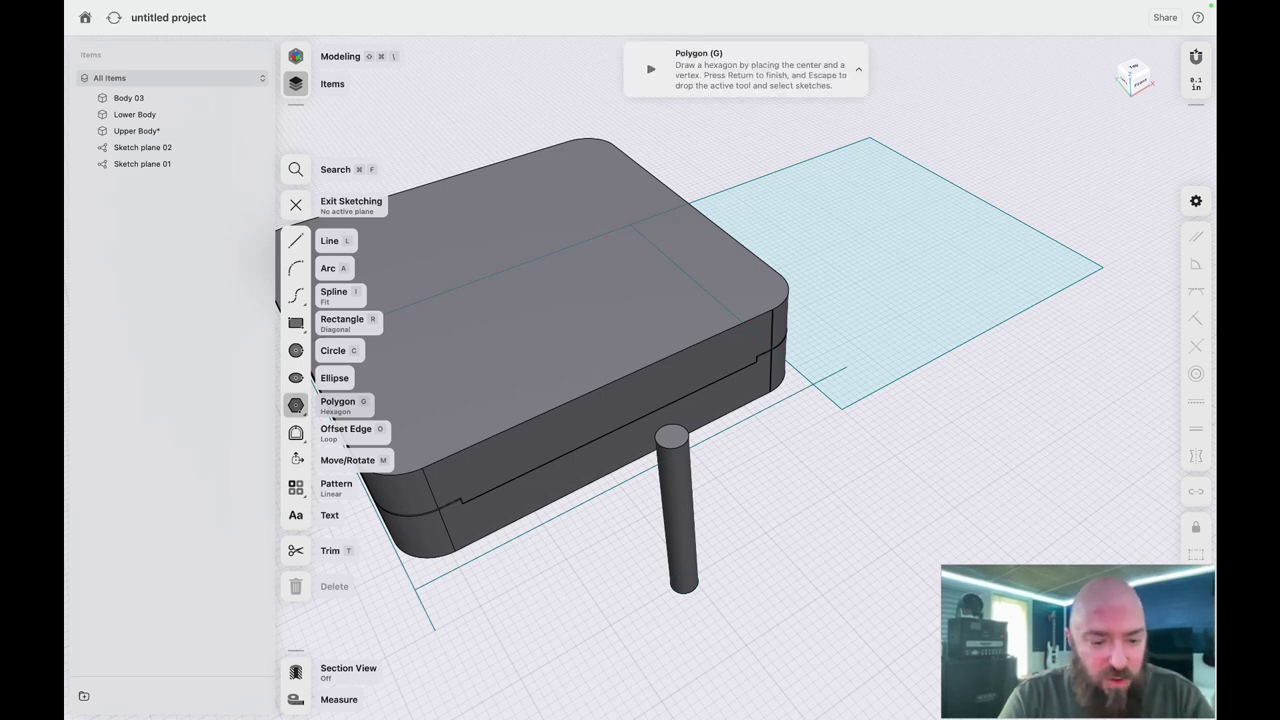
pyautogui.click(302, 414)
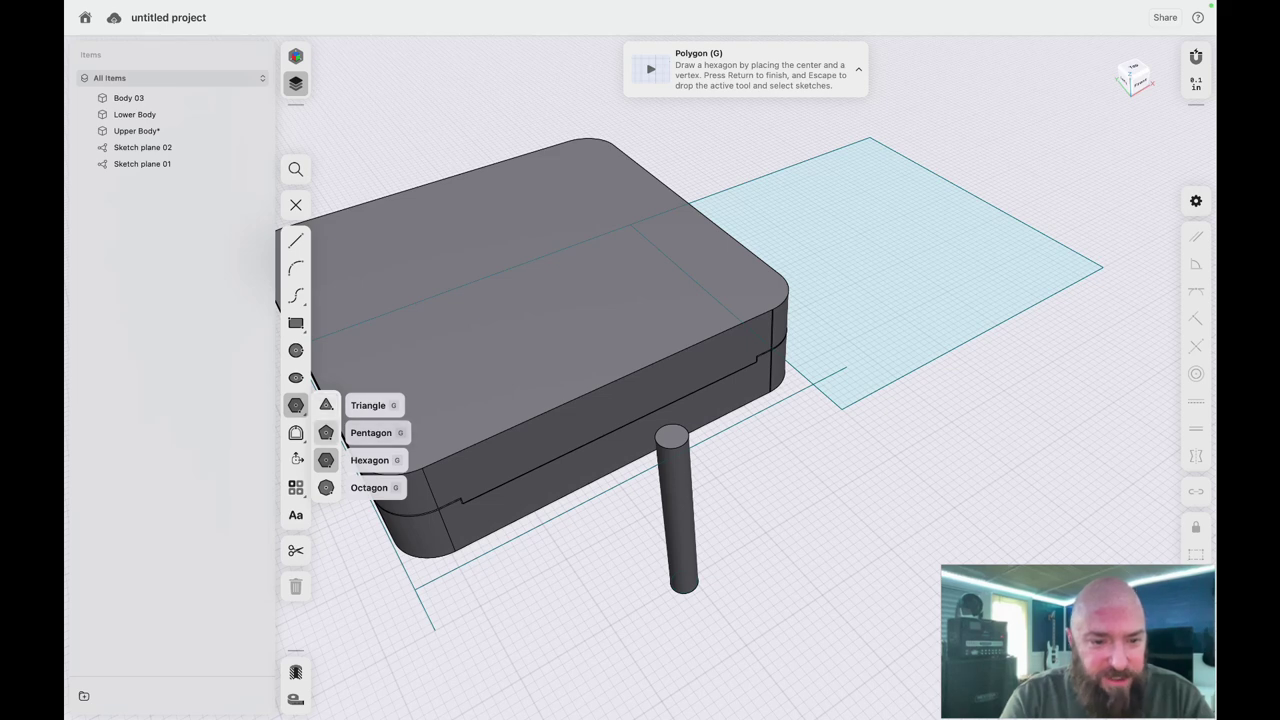
pyautogui.press('Escape')
pyautogui.click(300, 411)
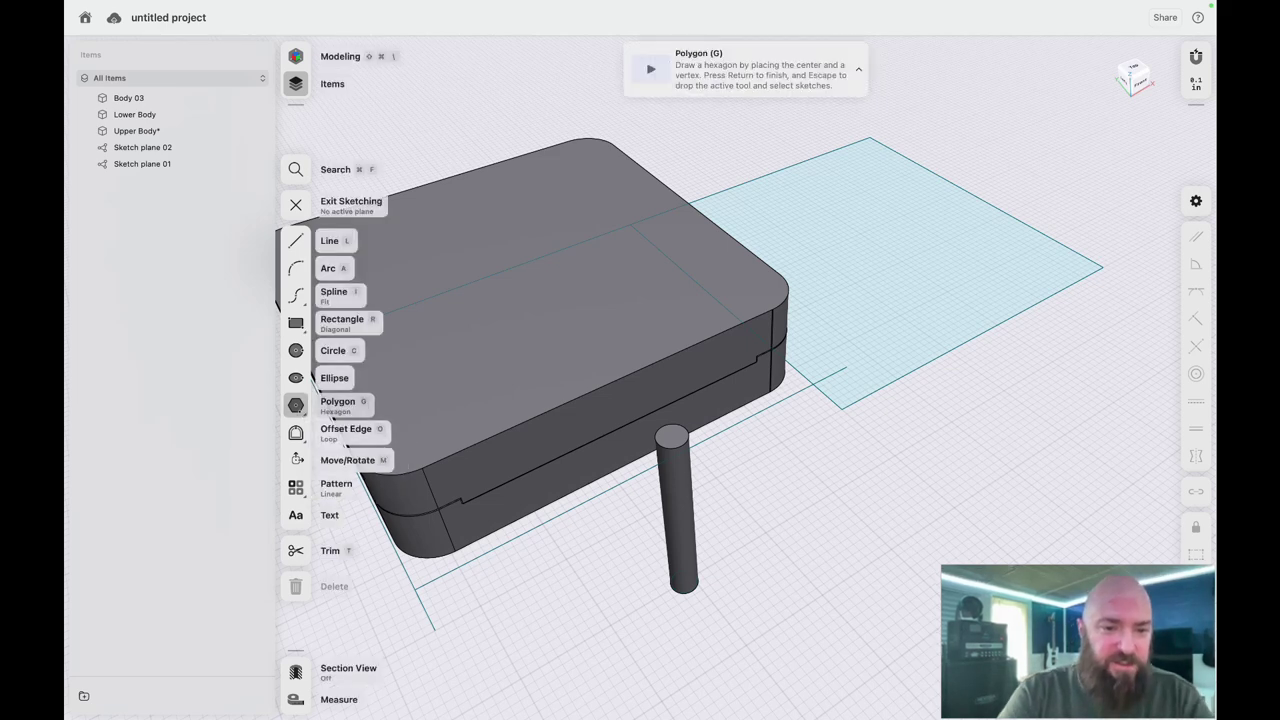
pyautogui.click(737, 551)
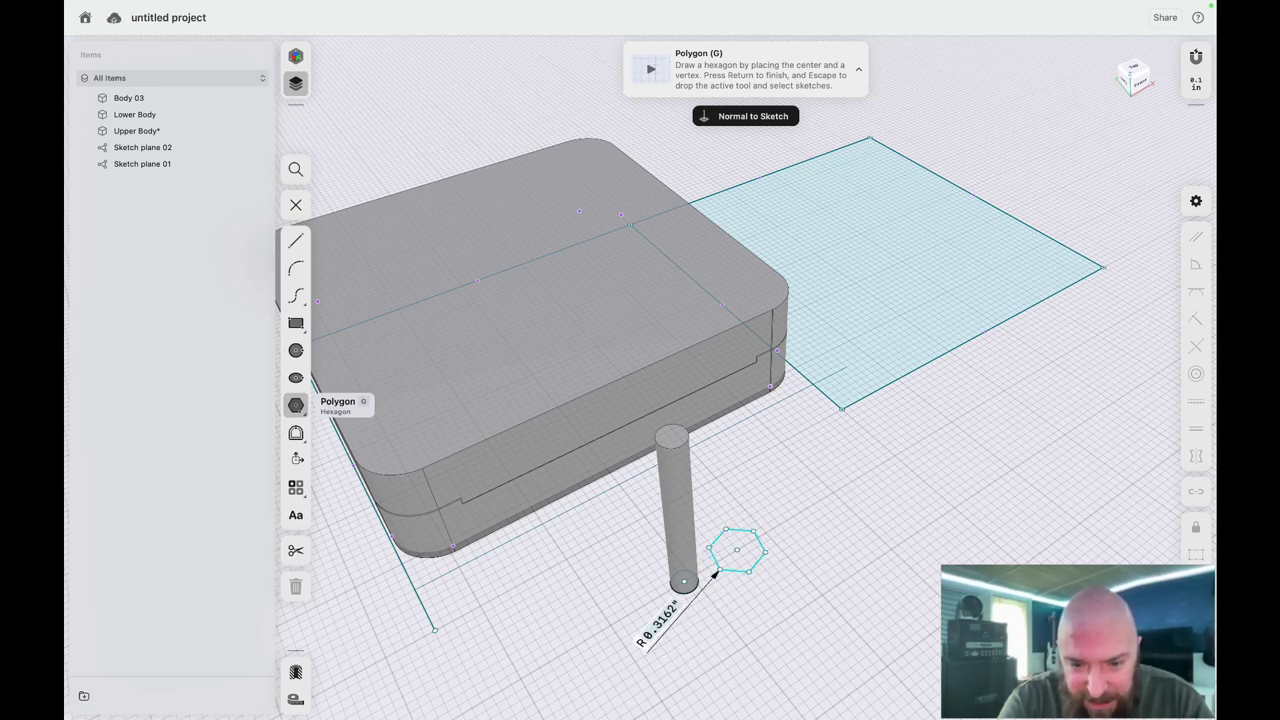
pyautogui.click(723, 576)
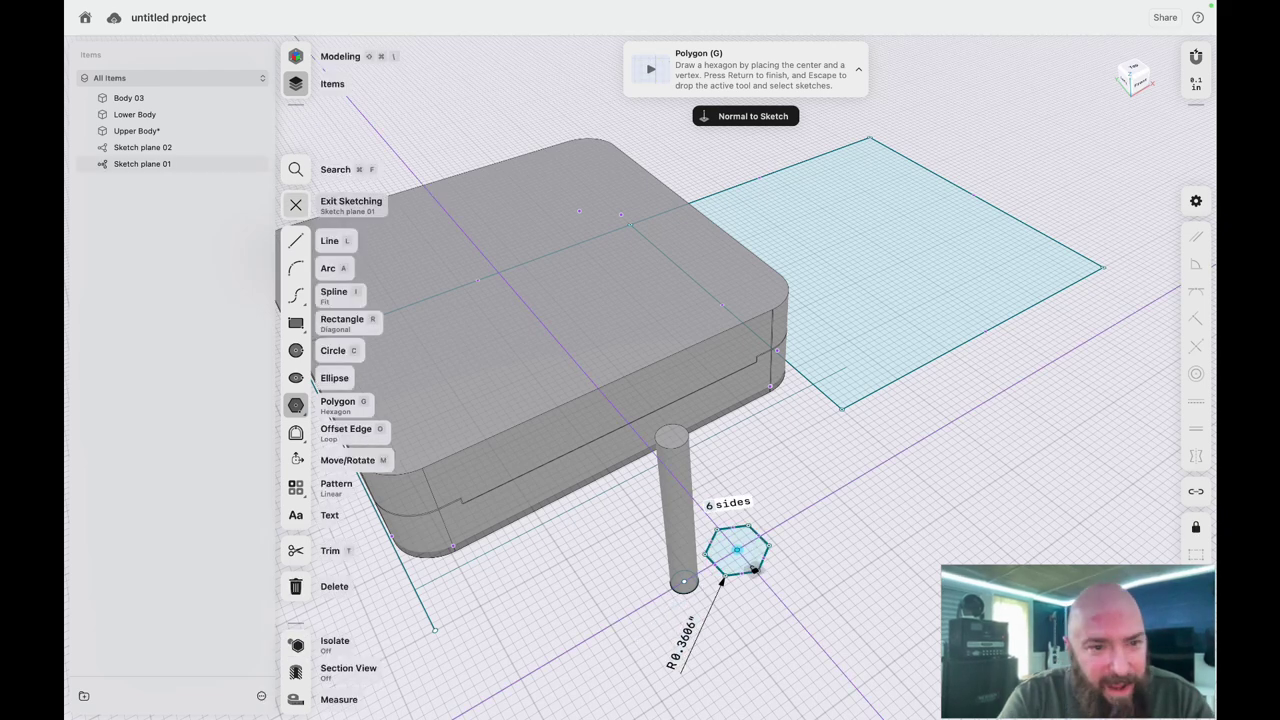
pyautogui.click(296, 205)
# - Extrude the hexagon upward about 0.26 in into a bolt head
pyautogui.click(724, 547)
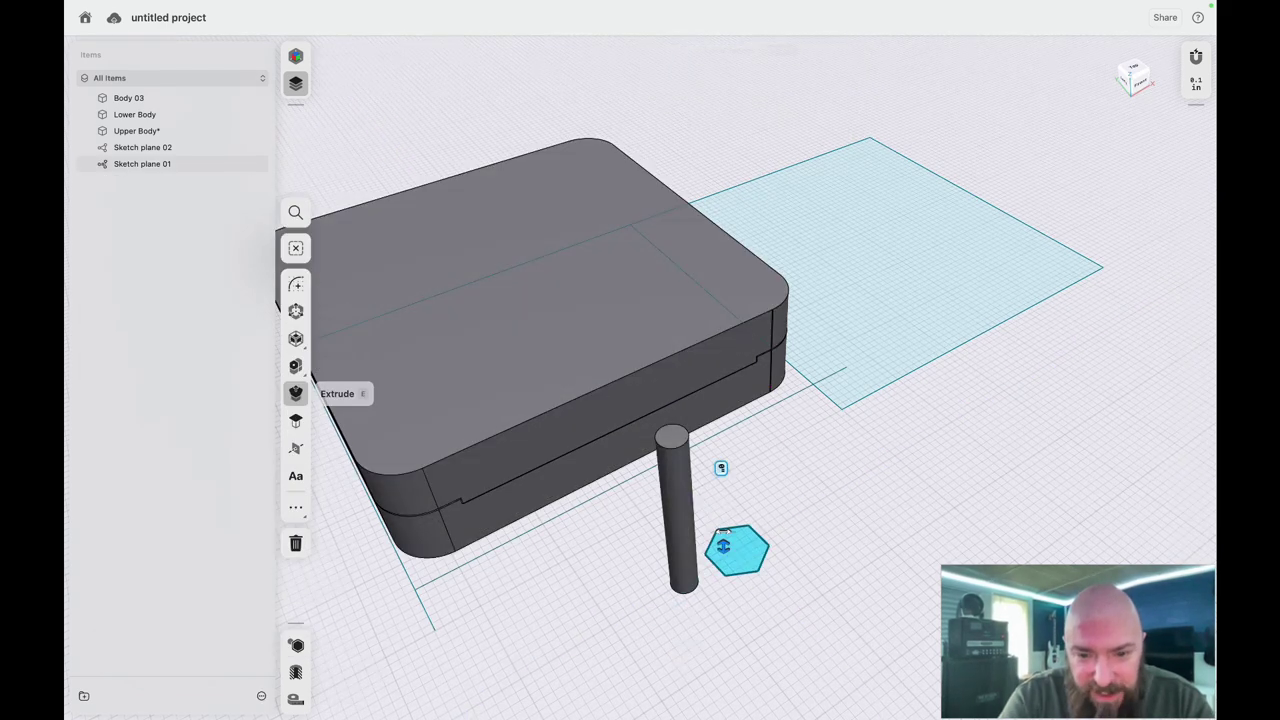
pyautogui.moveTo(723, 546); pyautogui.dragTo(723, 531)
pyautogui.moveTo(723, 531); pyautogui.dragTo(630, 425, button='right')
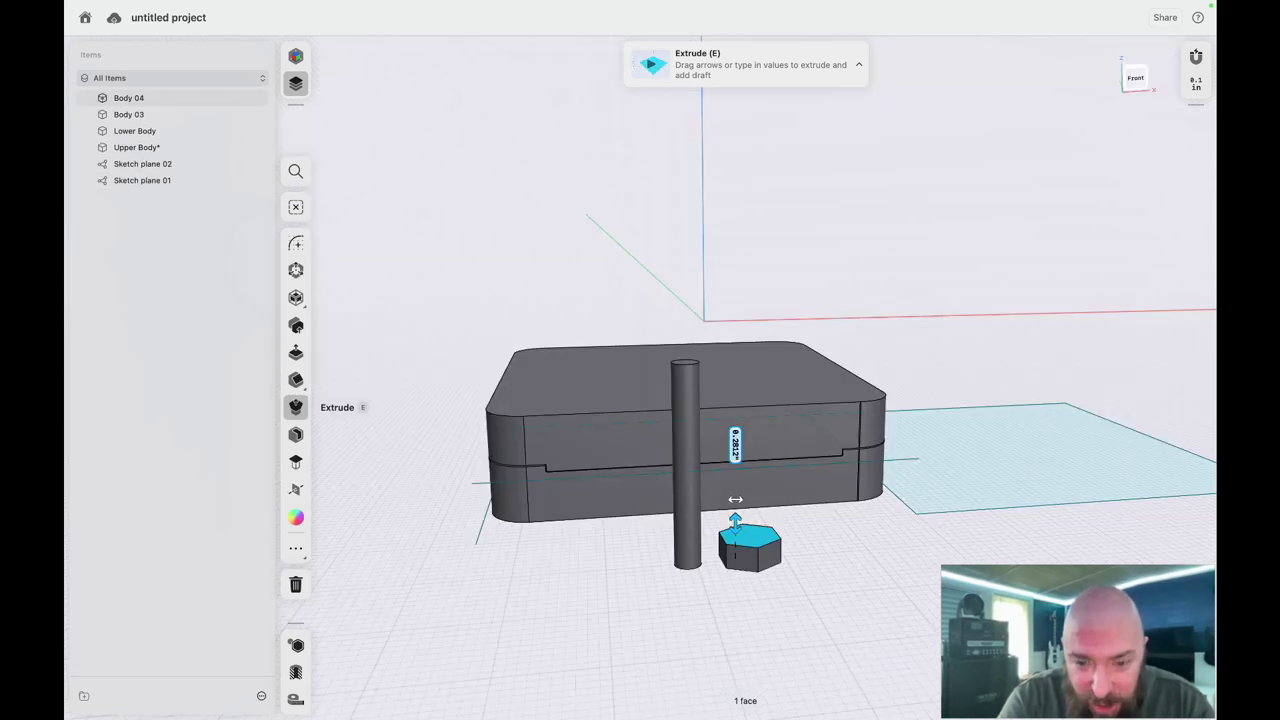
pyautogui.moveTo(734, 534); pyautogui.dragTo(734, 538)
pyautogui.moveTo(733, 540); pyautogui.dragTo(742, 615, button='right')
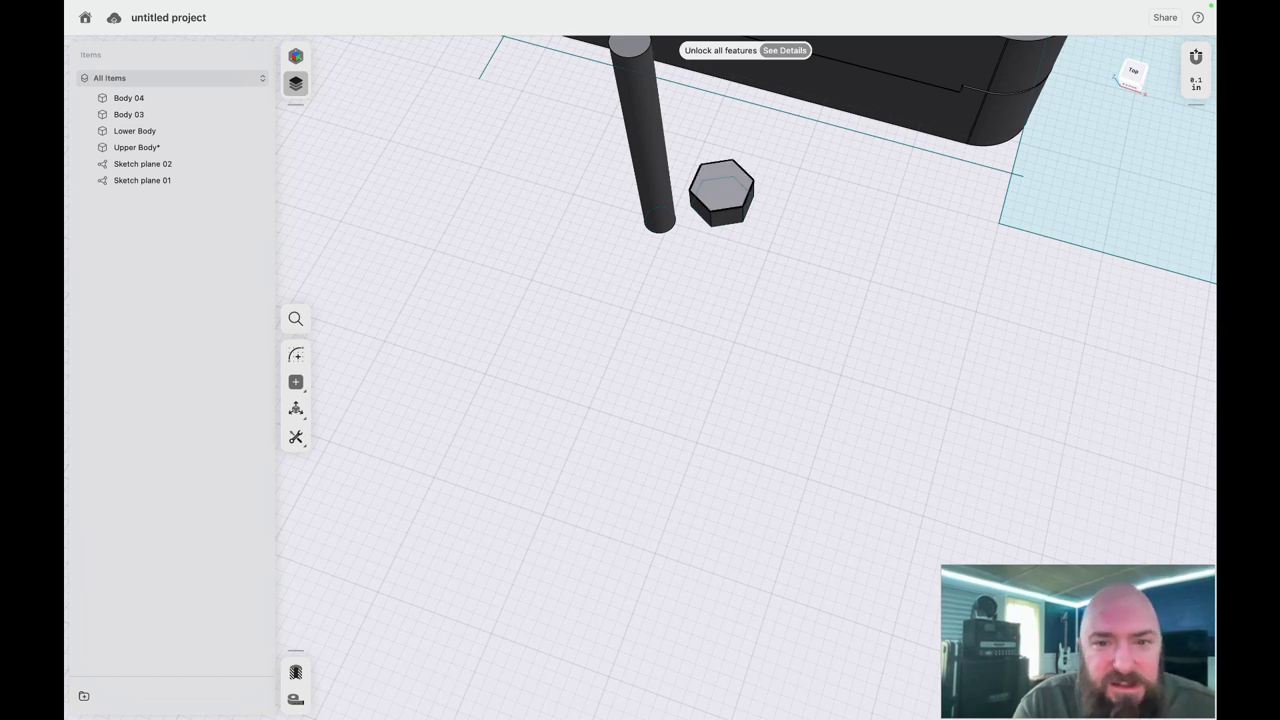
# - Align the centre of the hexagonal body's top face with the centre of the cylinder's top face
pyautogui.click(724, 190)
pyautogui.scroll(-5, 726, 196)
pyautogui.scroll(4, 726, 196)
pyautogui.moveTo(726, 188); pyautogui.dragTo(697, 392, button='middle')
pyautogui.scroll(5, 625, 398)
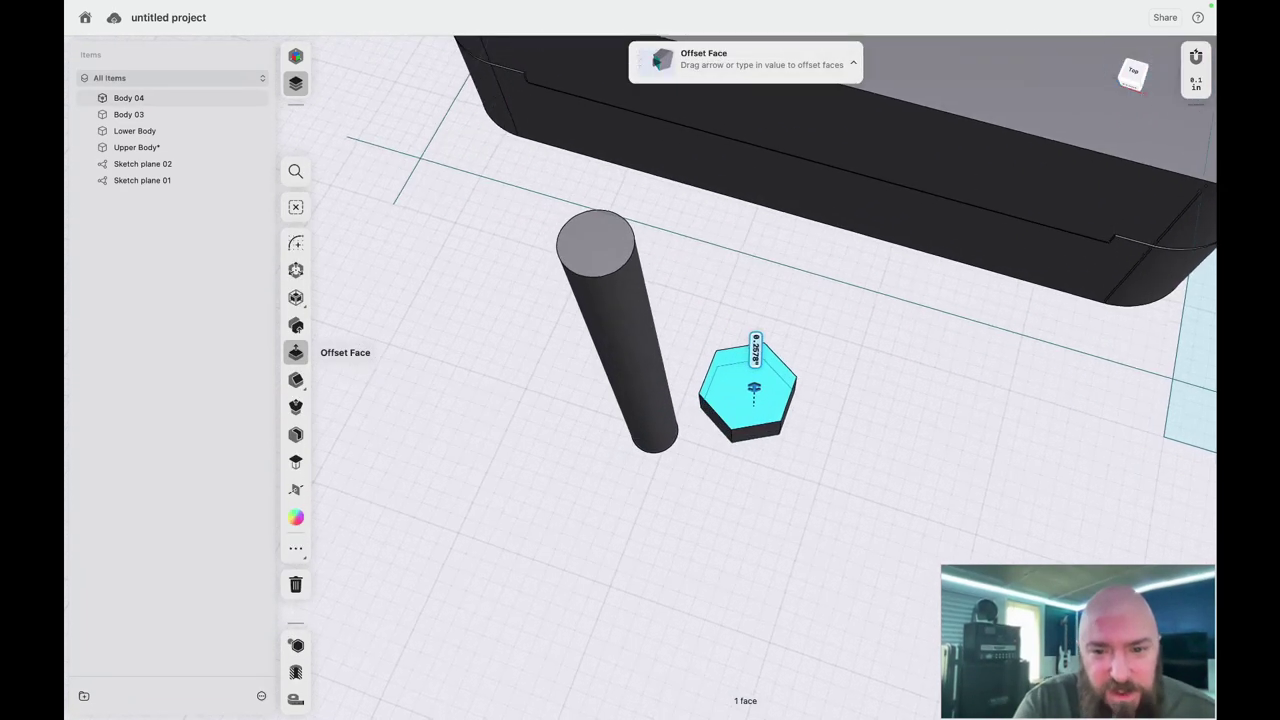
pyautogui.click(297, 325)
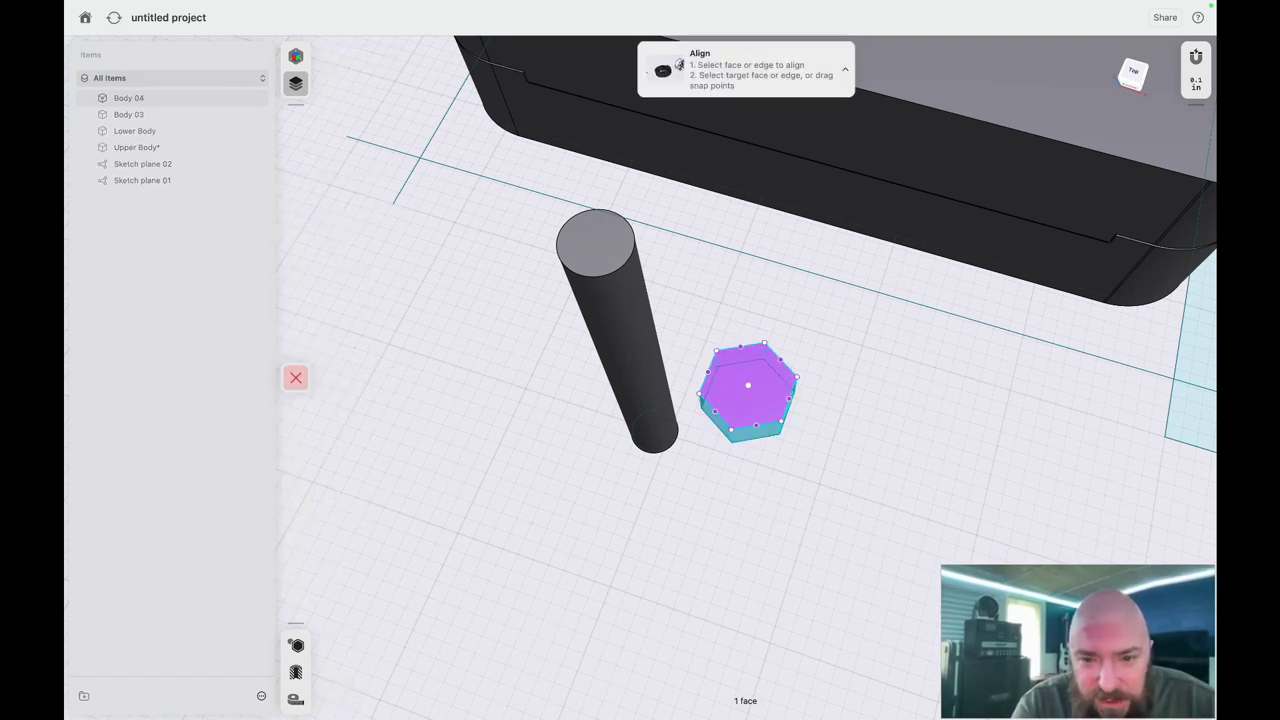
pyautogui.moveTo(748, 384); pyautogui.dragTo(595, 243)
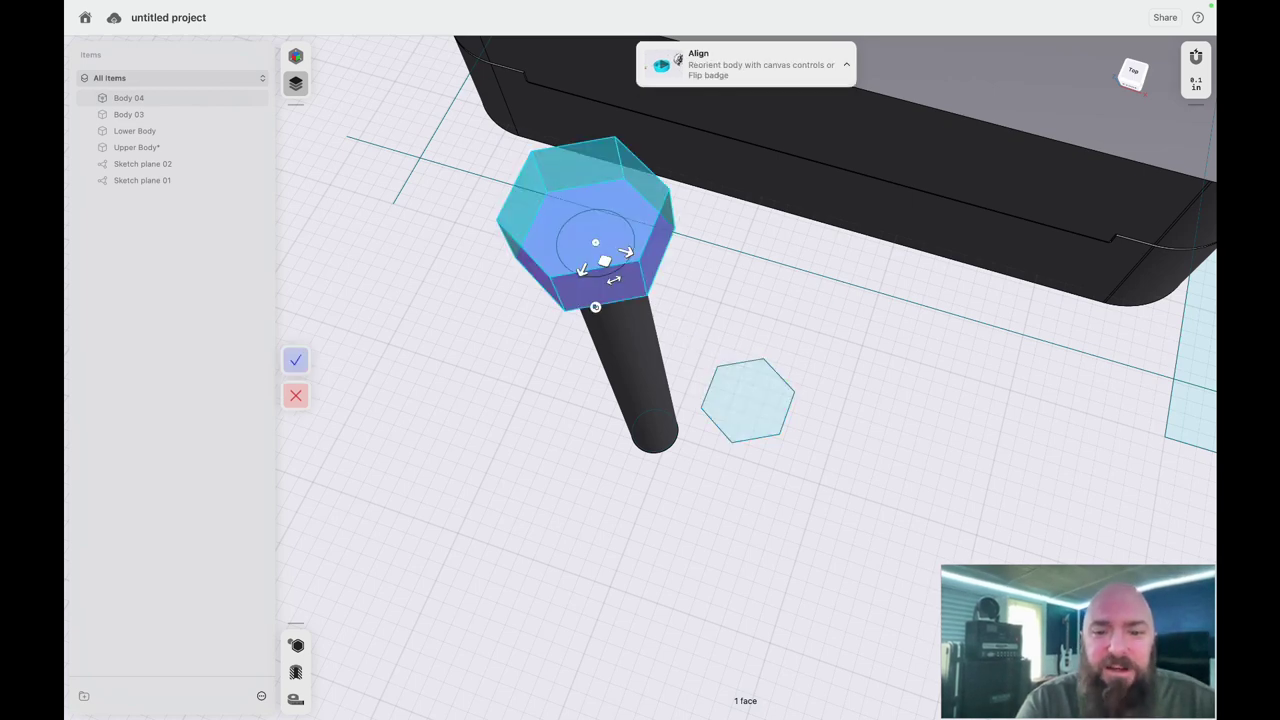
pyautogui.scroll(-5, 700, 509)
pyautogui.scroll(-10, 700, 509)
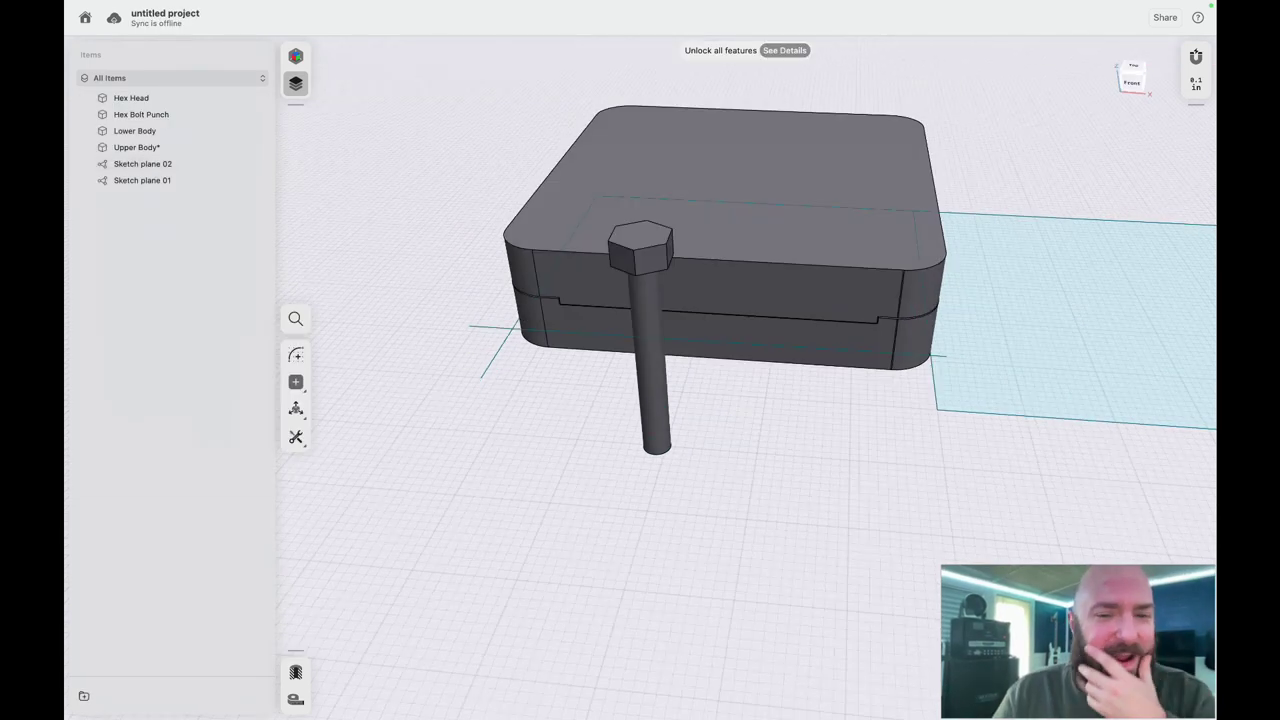
# - Union the Hex Head with the Hex Bolt Punch and move the bolt along the enclosure's front toward its left corner
pyautogui.scroll(5, 732, 449)
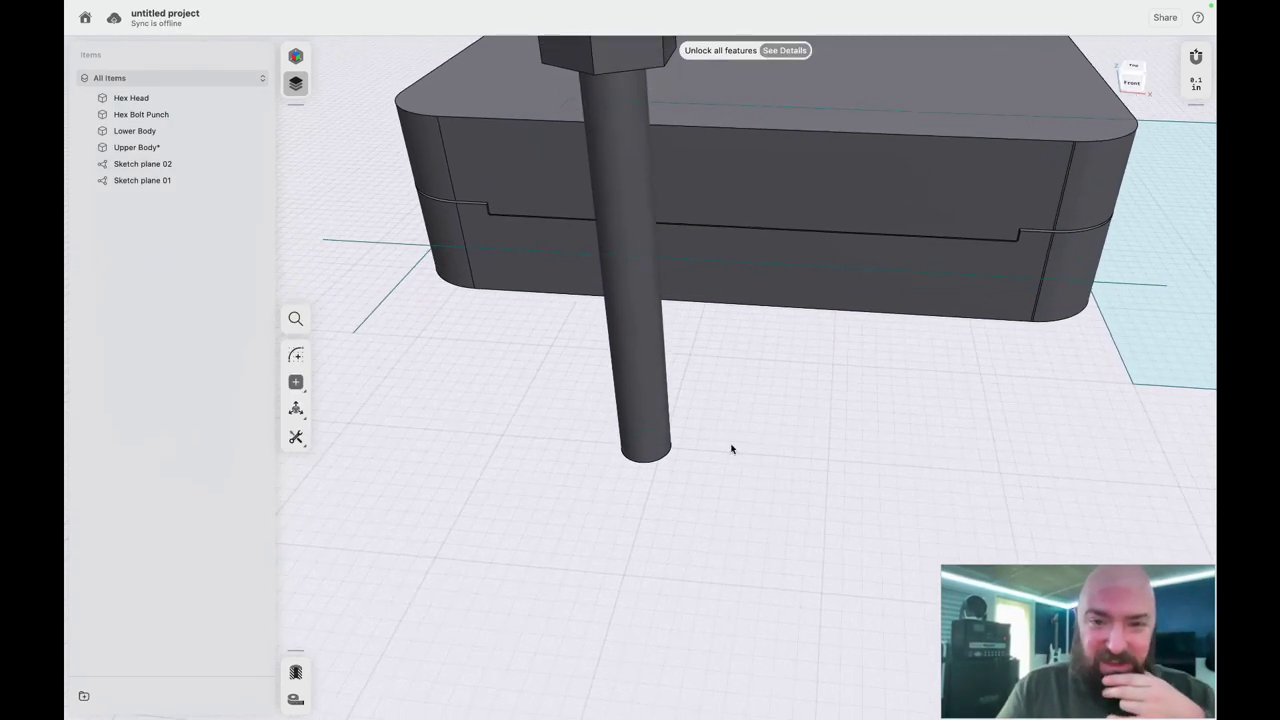
pyautogui.scroll(-5, 732, 449)
pyautogui.hscroll(-10, 732, 449)
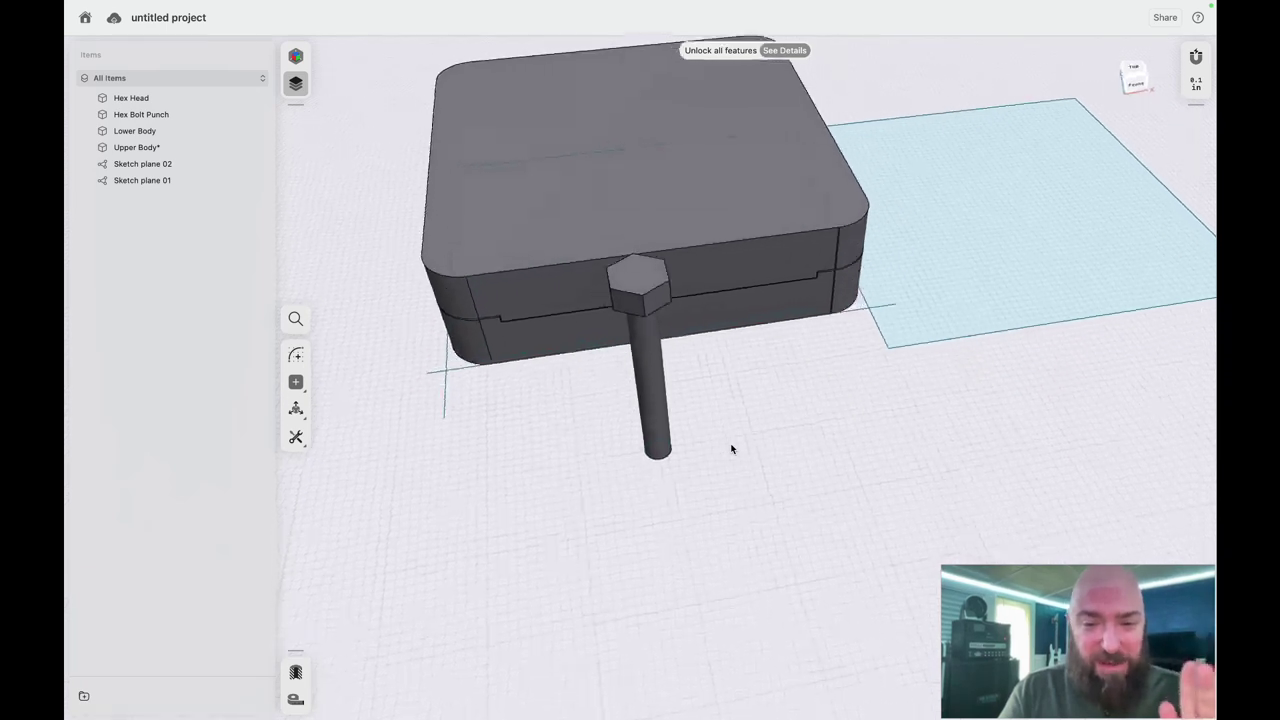
pyautogui.scroll(-5, 732, 449)
pyautogui.scroll(3, 732, 449)
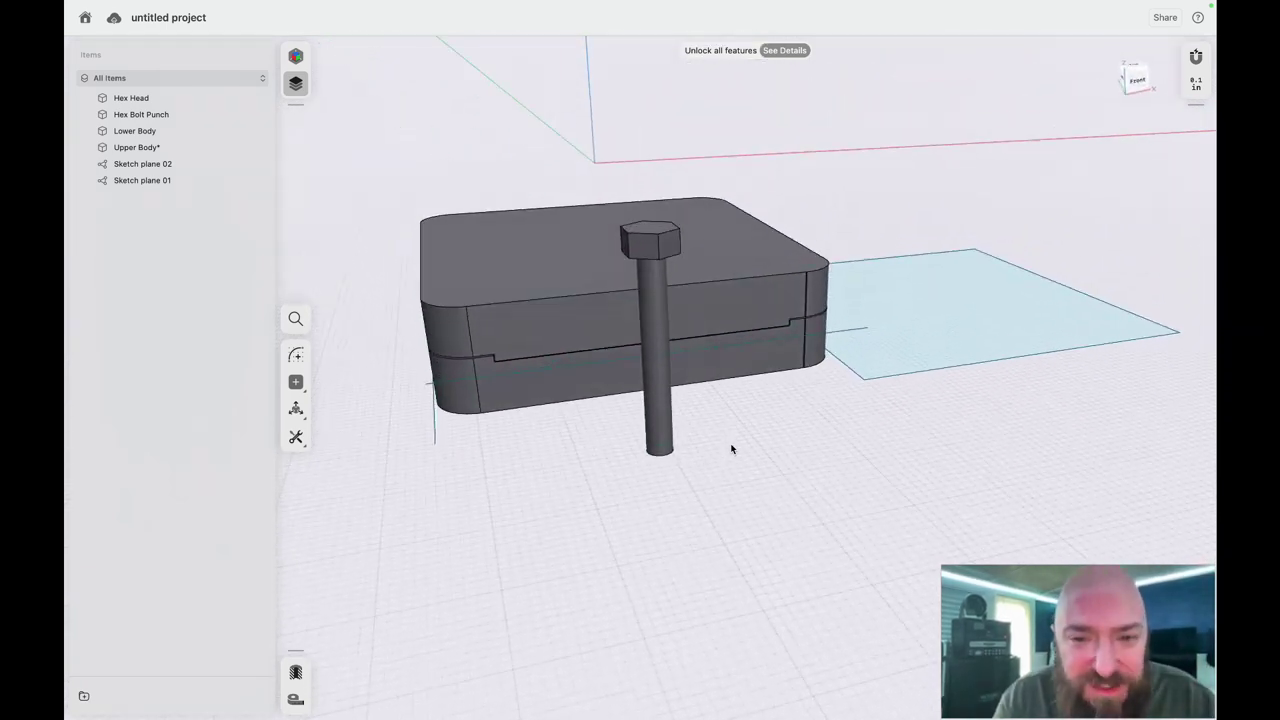
pyautogui.doubleClick(650, 229)
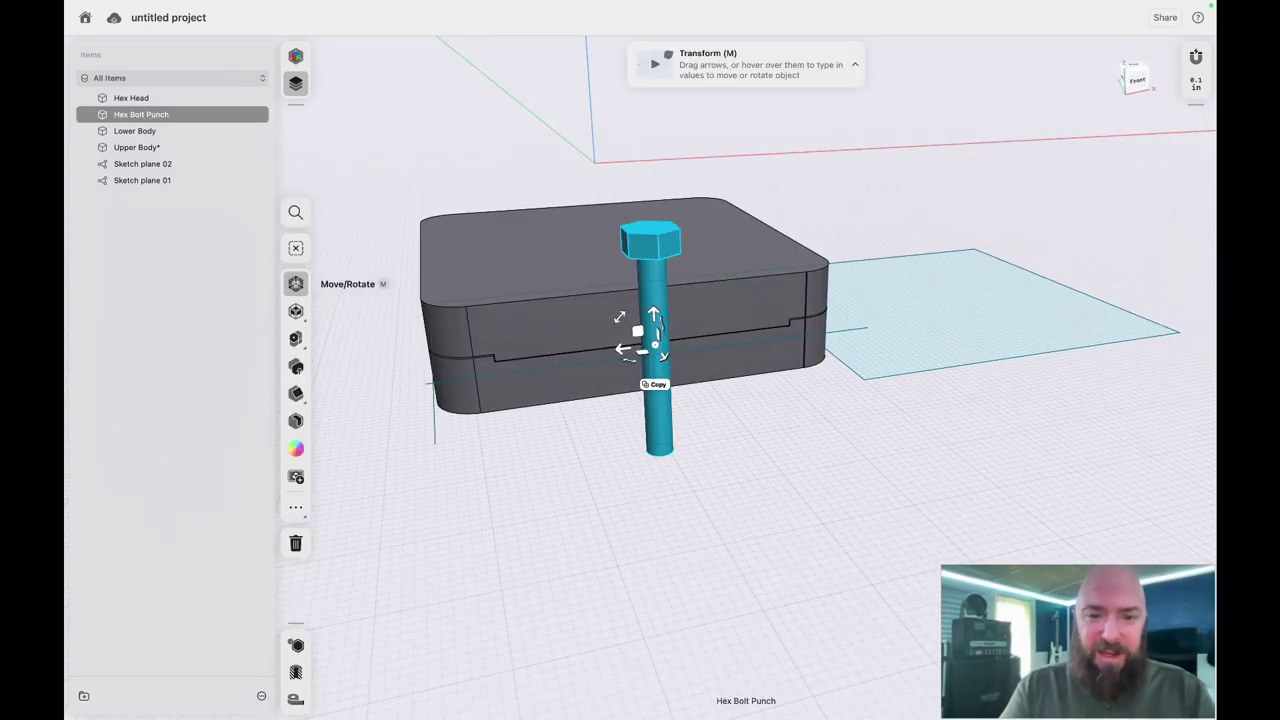
pyautogui.moveTo(622, 350)
pyautogui.moveTo(620, 349); pyautogui.dragTo(468, 366)
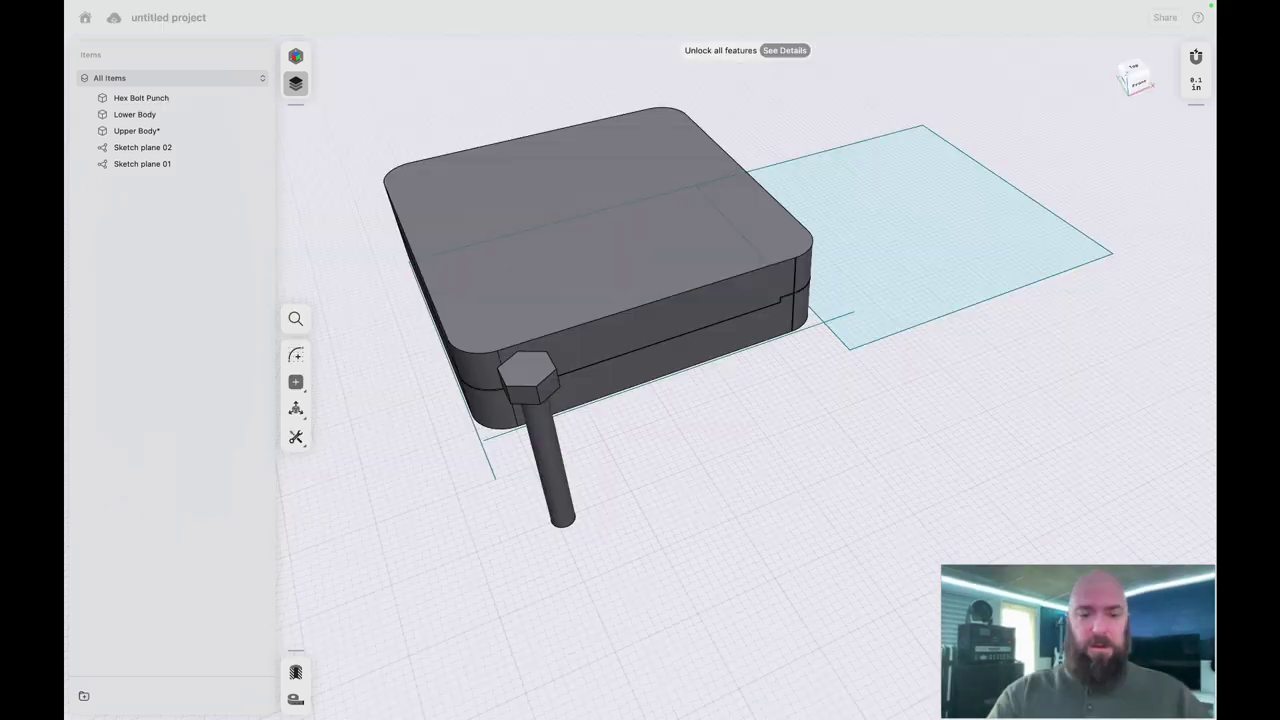
# - Try to mirror the Hex Bolt Punch across the top face of its hex head
pyautogui.scroll(-5, 641, 480)
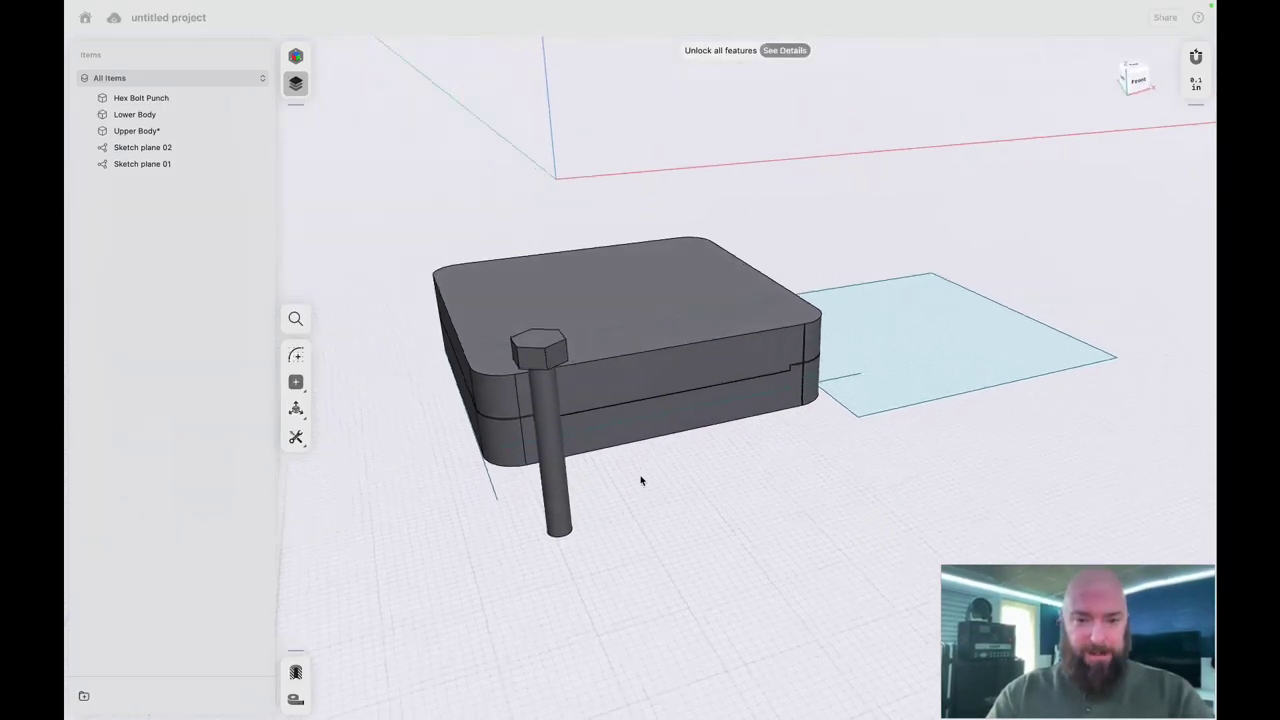
pyautogui.scroll(4, 641, 480)
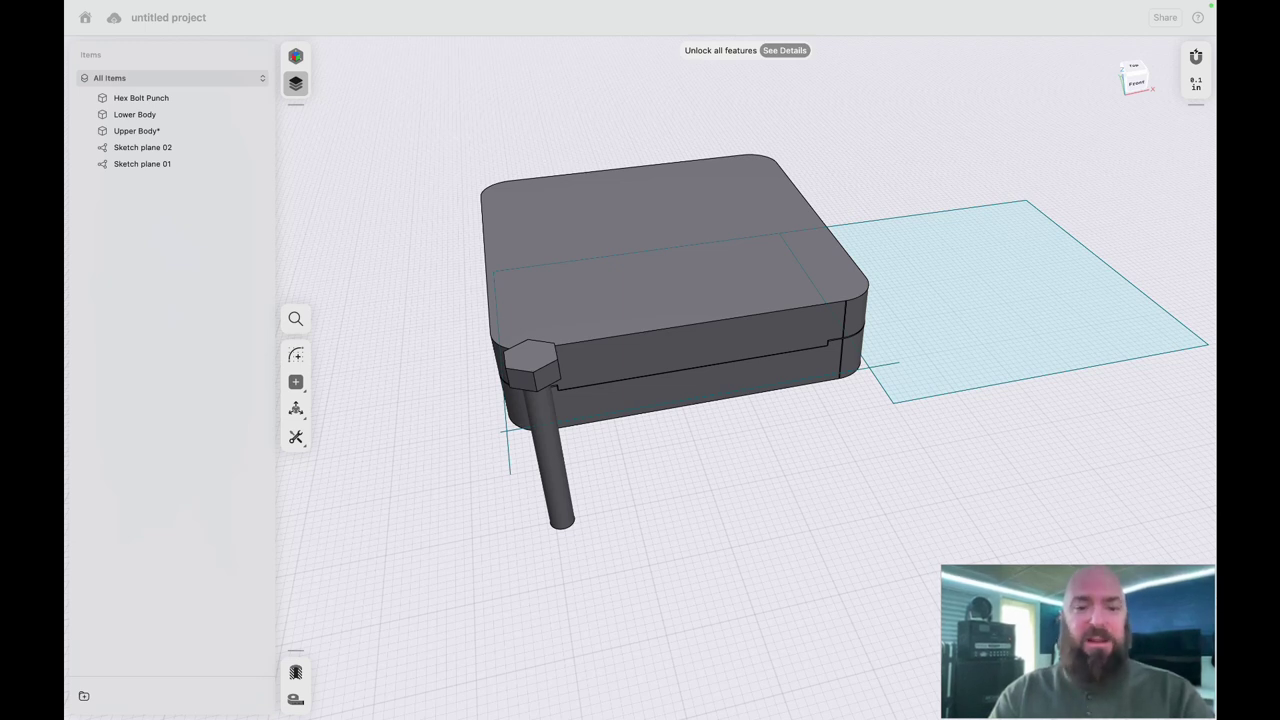
pyautogui.click(141, 98)
pyautogui.click(141, 98)
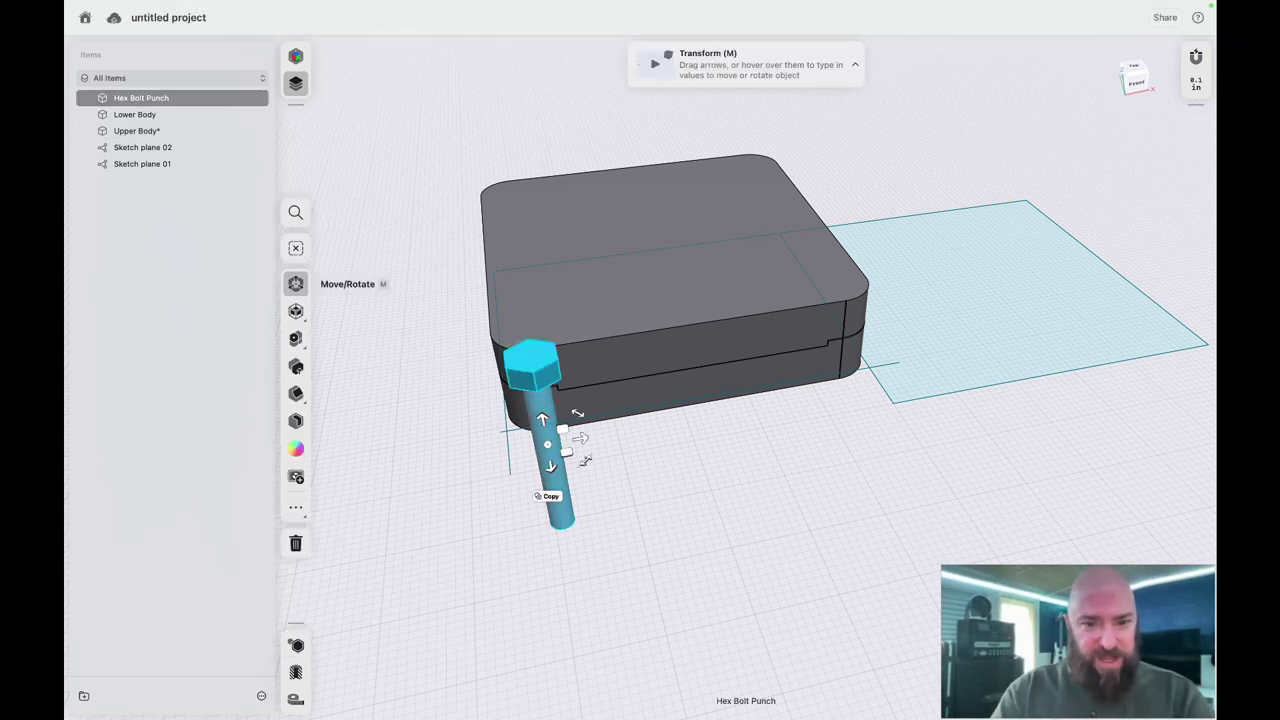
pyautogui.click(296, 507)
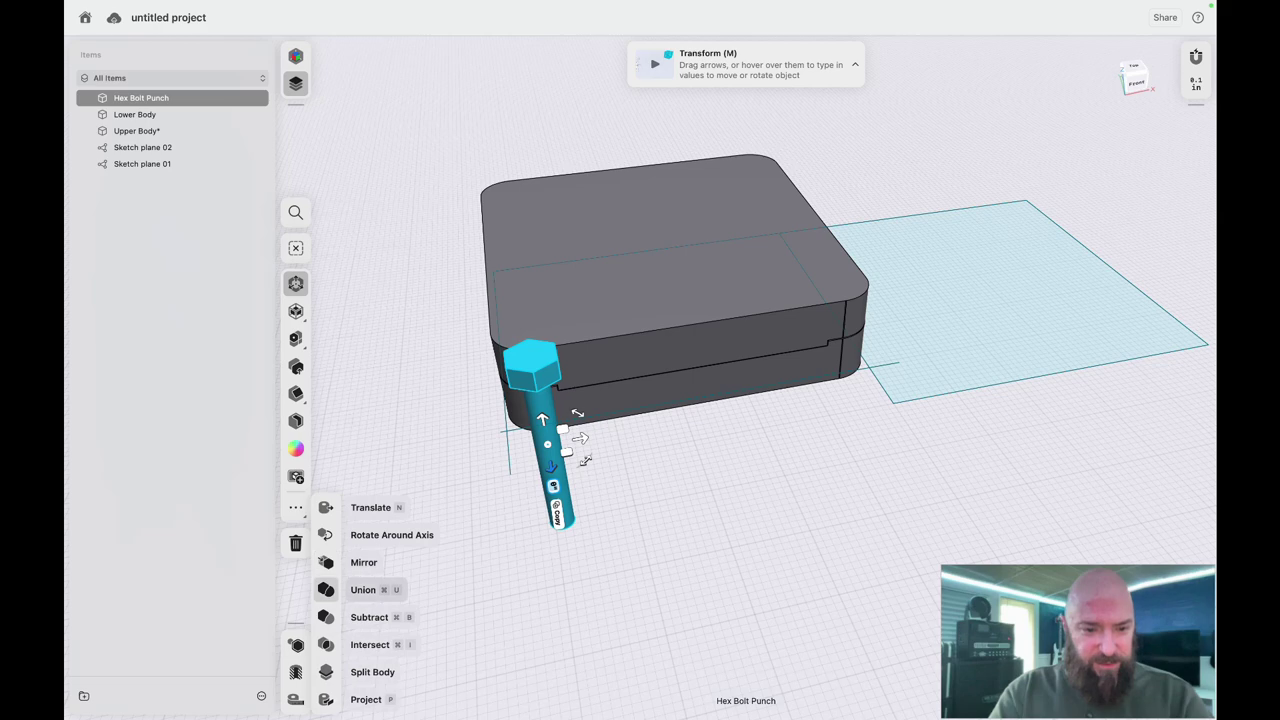
pyautogui.click(330, 562)
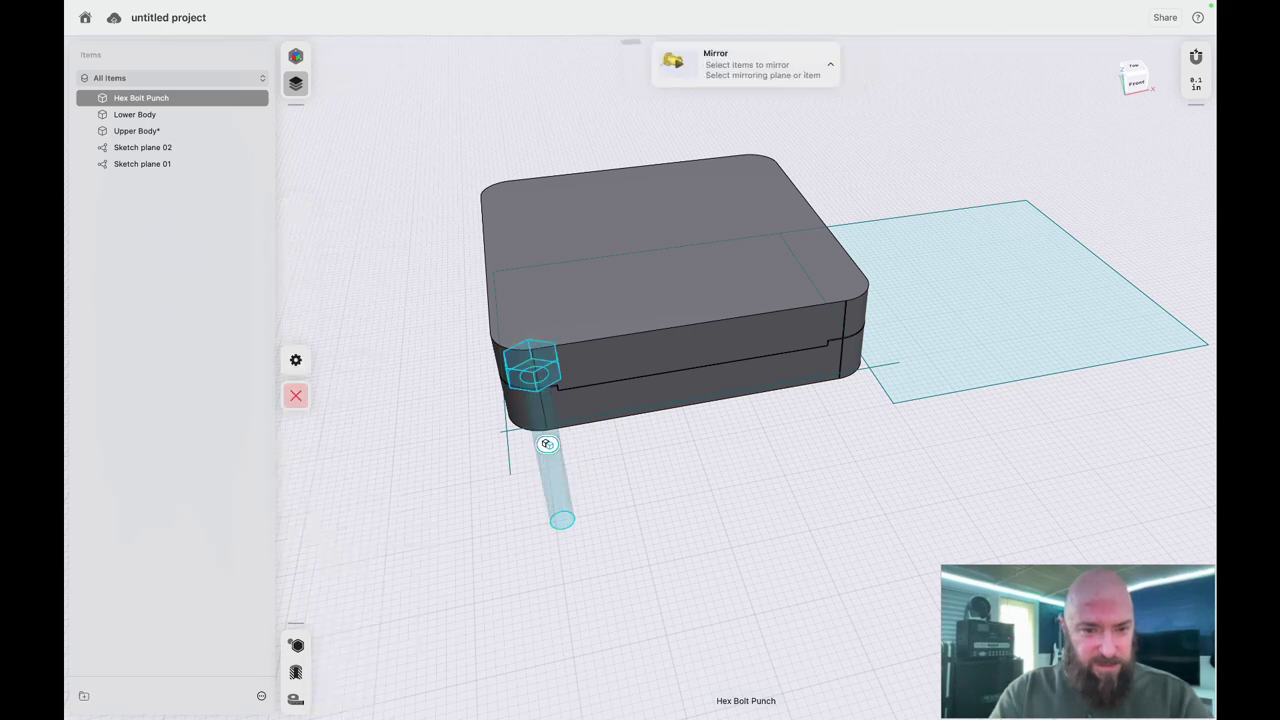
pyautogui.click(534, 360)
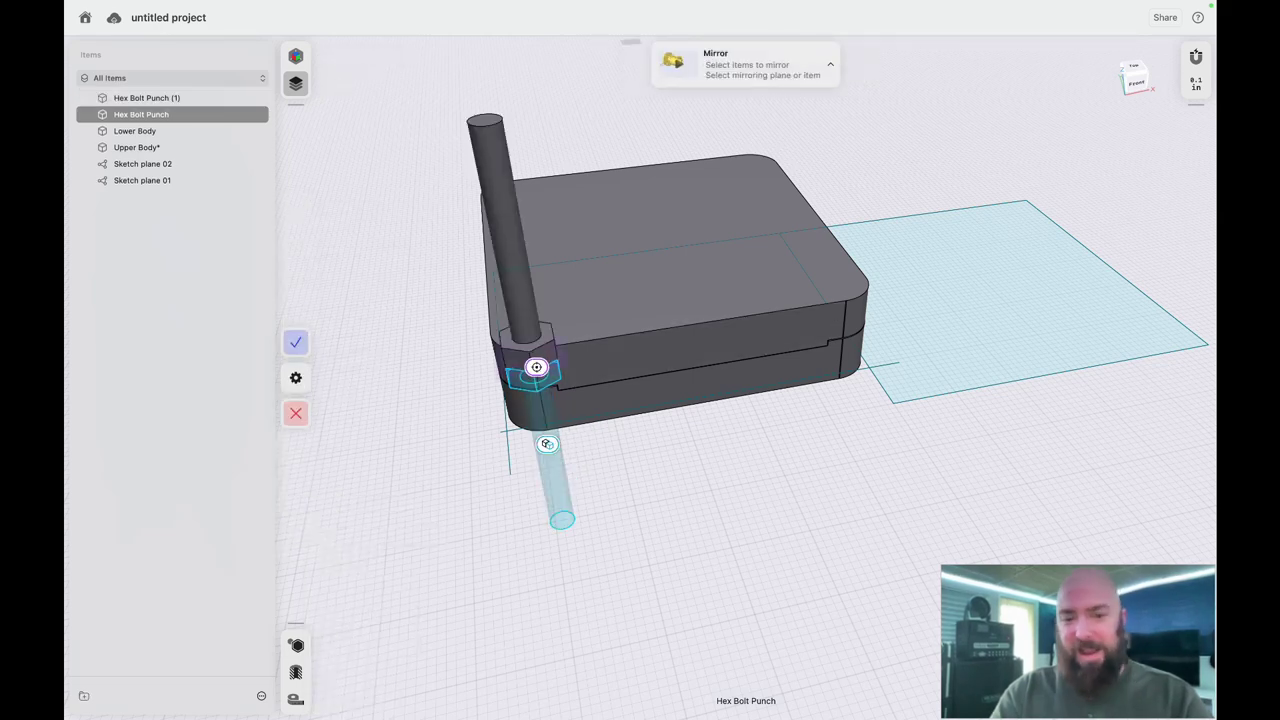
pyautogui.click(669, 498)
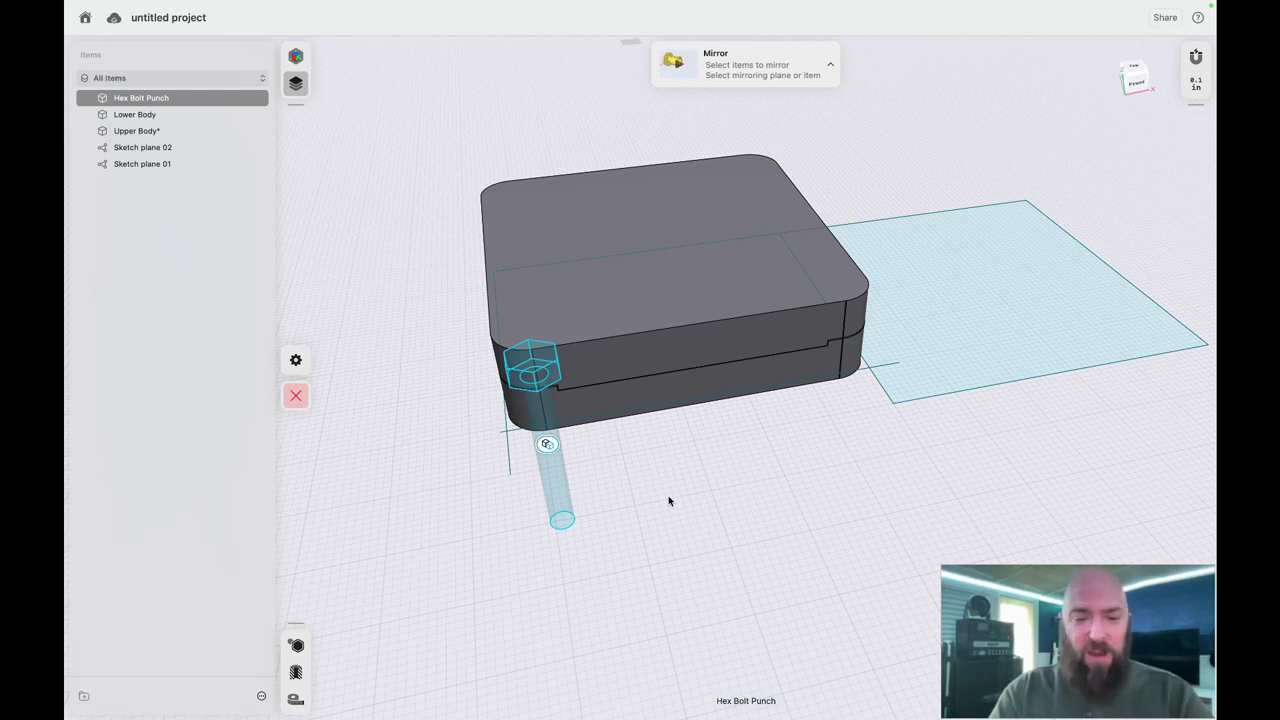
pyautogui.click(669, 498)
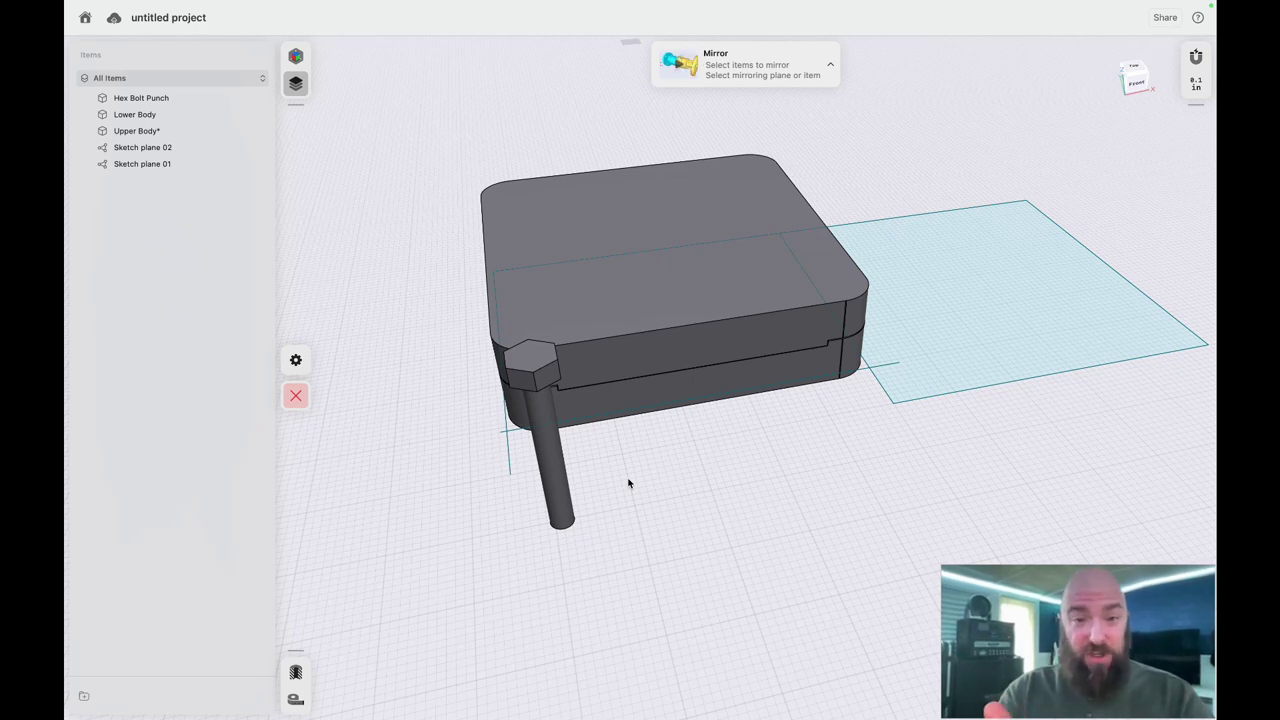
# - Switch to the Brave browser, search for "shapr3d how to duplicate copy a body" and open the Copy bodies video
pyautogui.hotkey('ctrl', 'Left')
pyautogui.press('super+l')
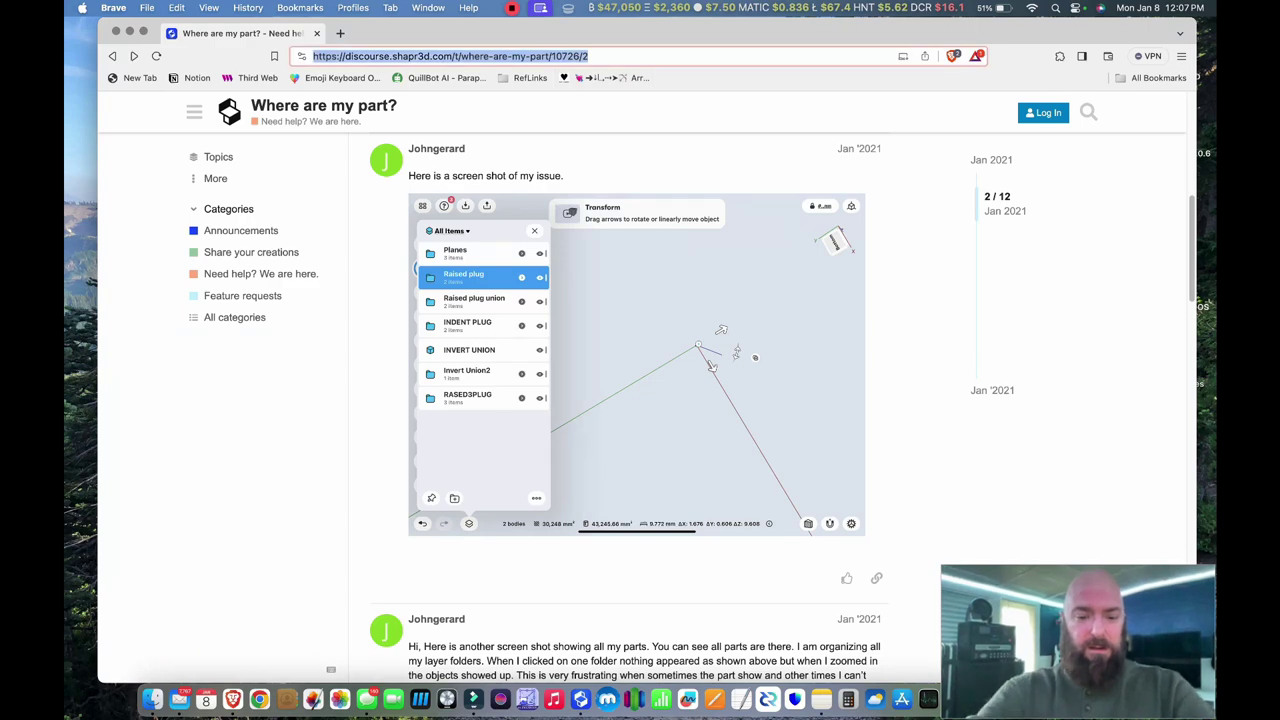
pyautogui.write('shapr3d how to duplicate copy a body')
pyautogui.press('Return')
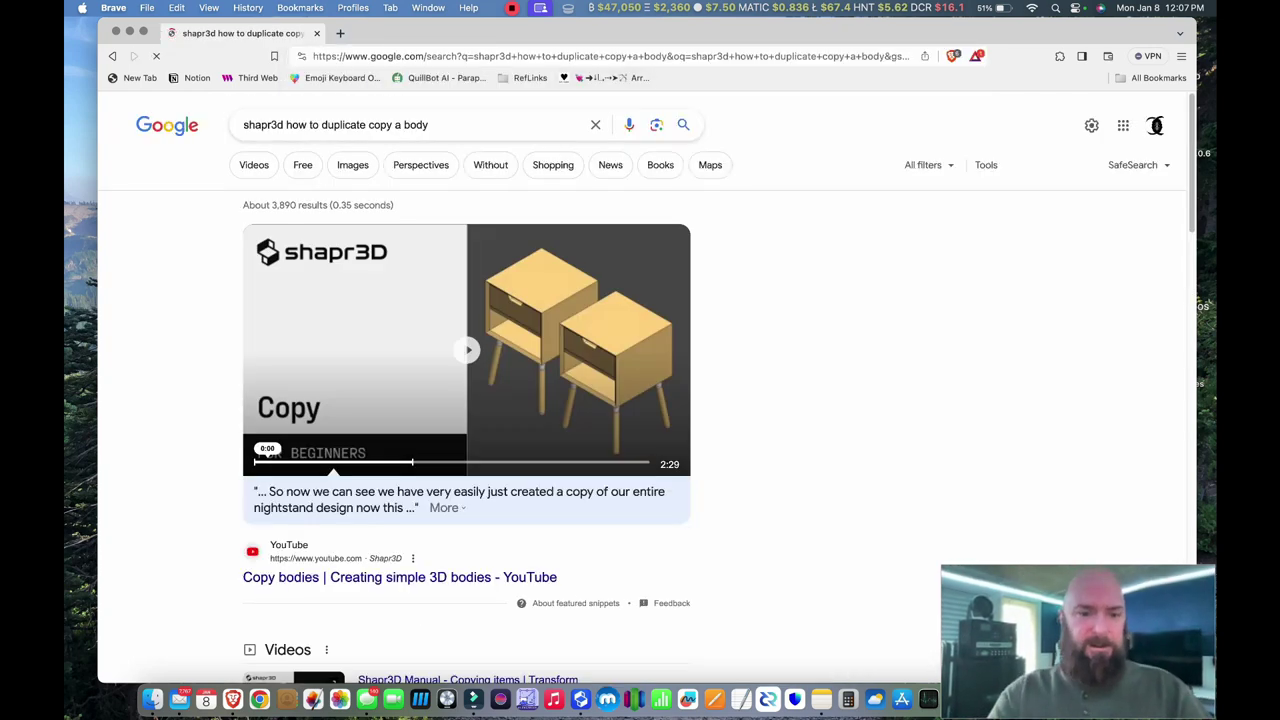
pyautogui.click(397, 579)
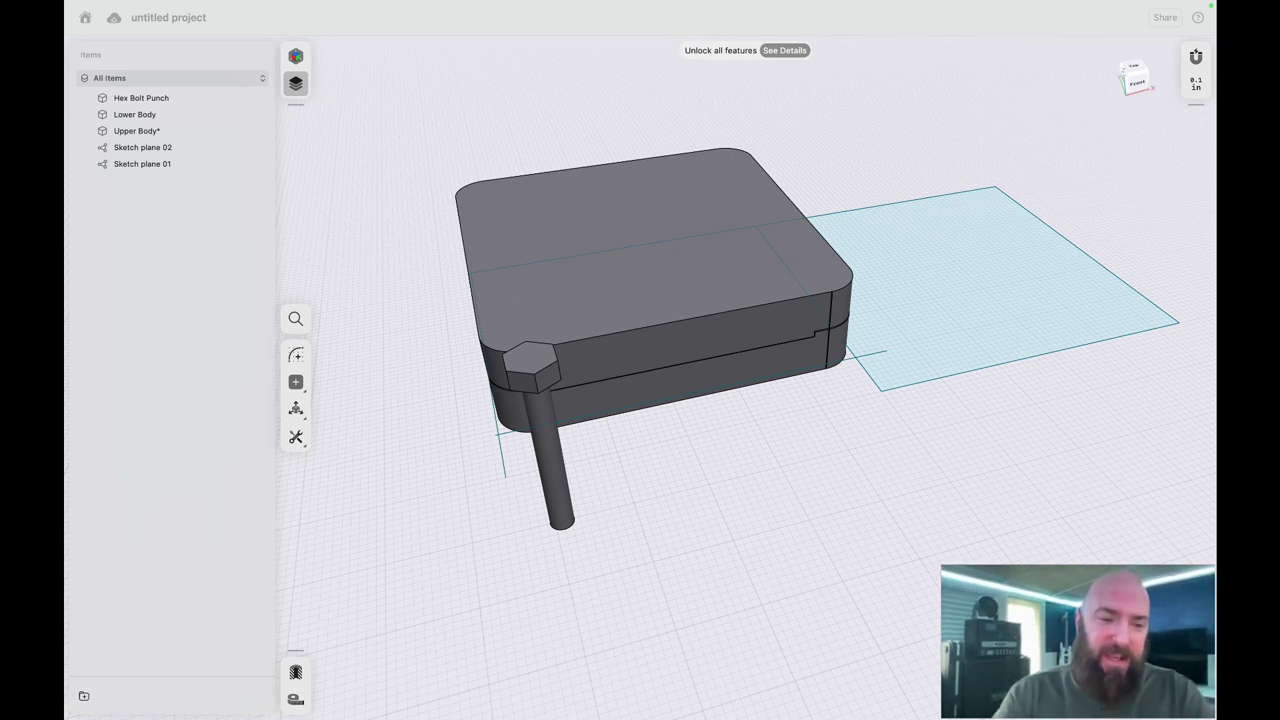
# - Copy the Hex Bolt Punch about 3.56 in along the enclosure's front to its right corner
pyautogui.click(141, 98)
pyautogui.click(141, 98)
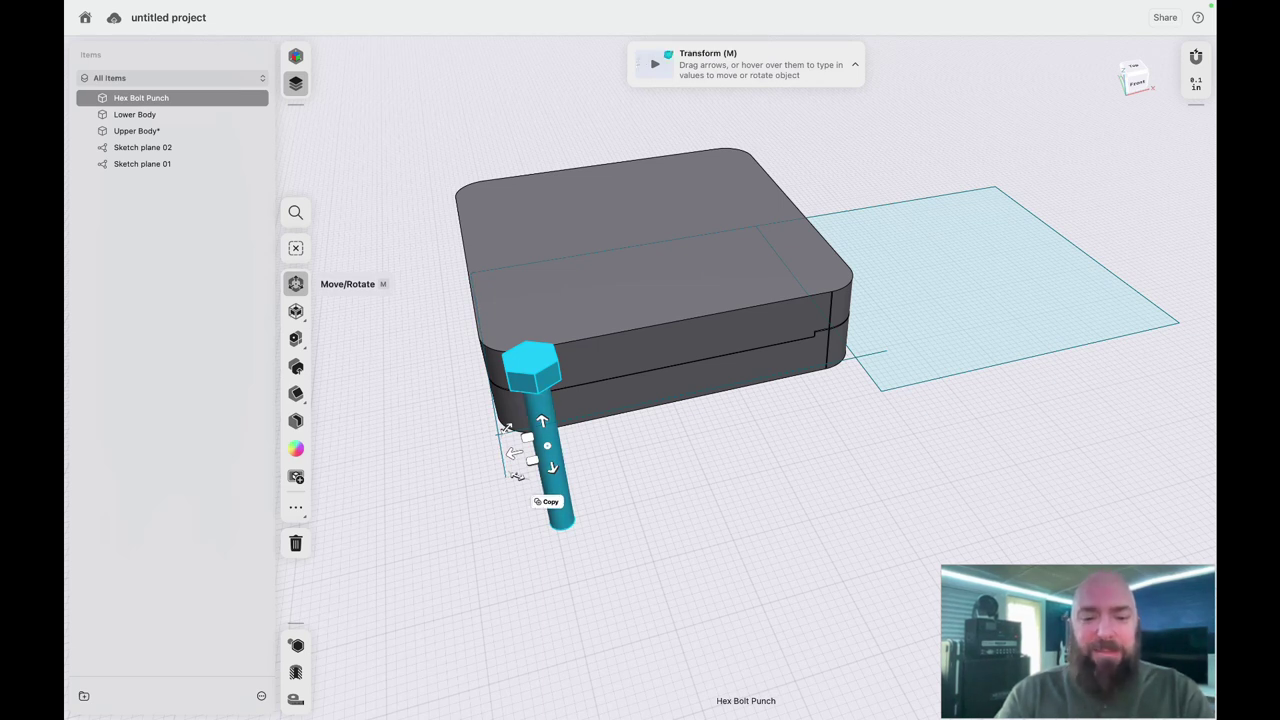
pyautogui.click(549, 502)
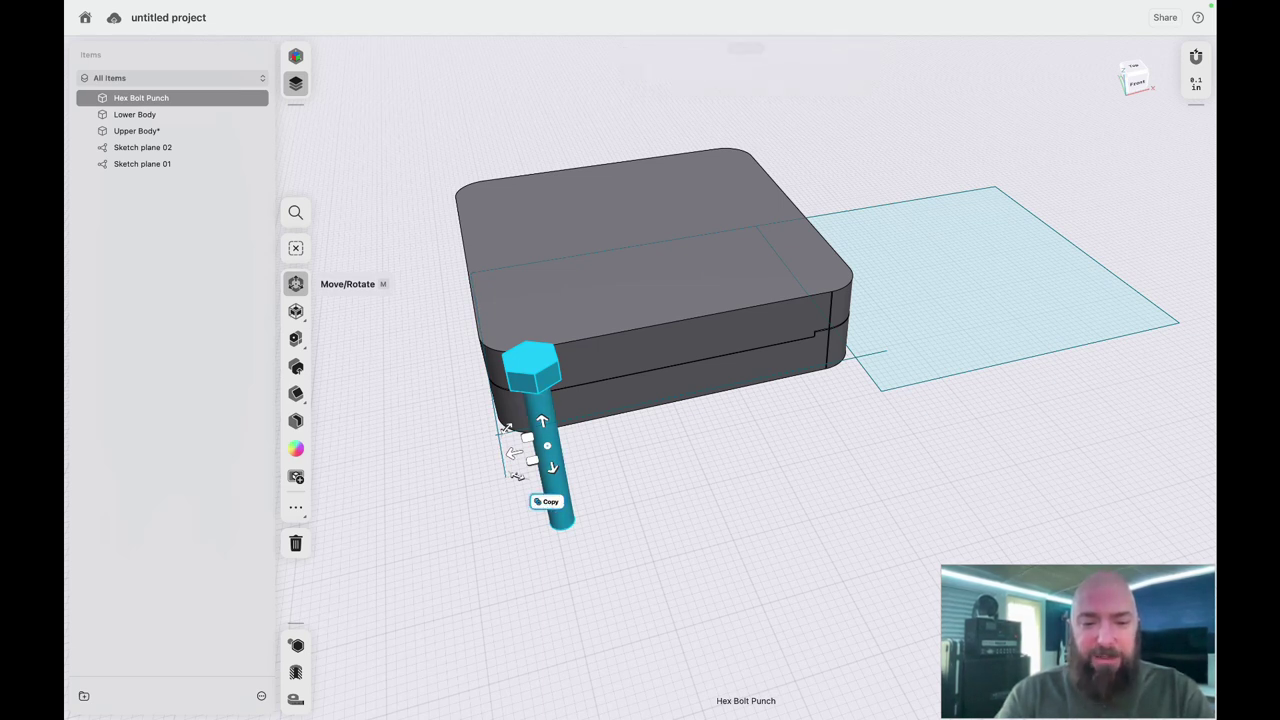
pyautogui.moveTo(514, 454)
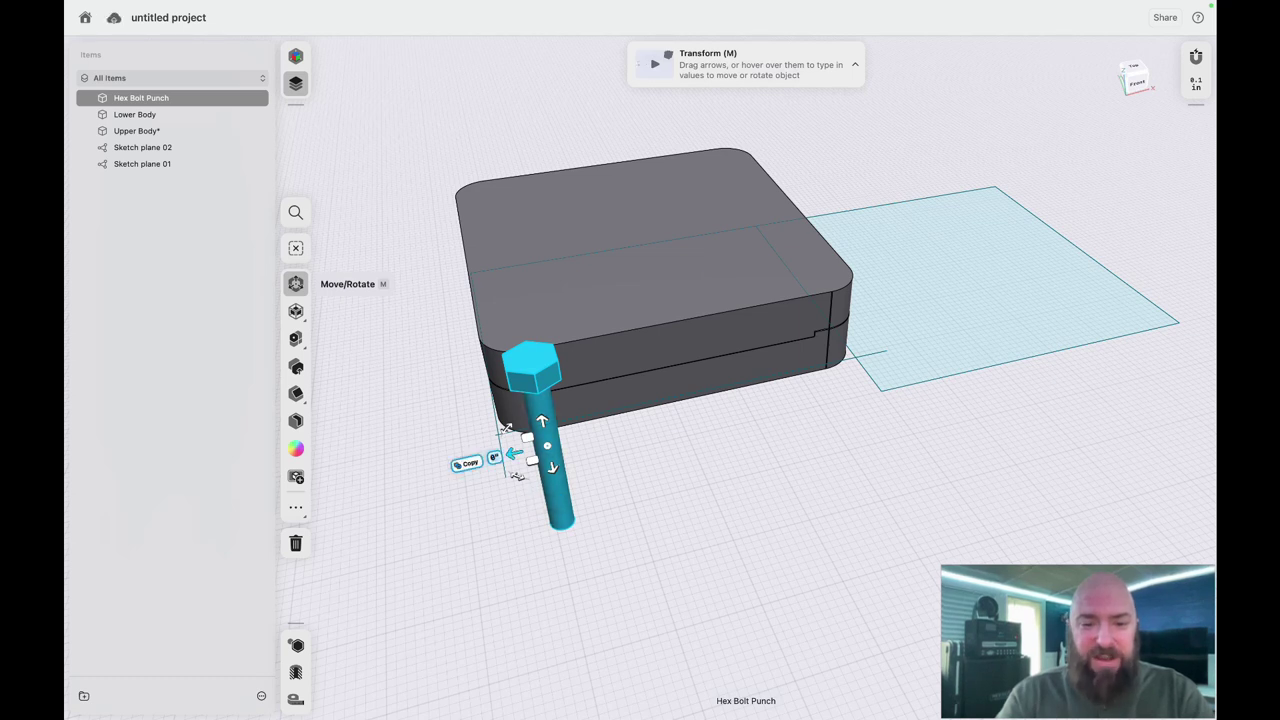
pyautogui.moveTo(514, 454); pyautogui.dragTo(802, 390)
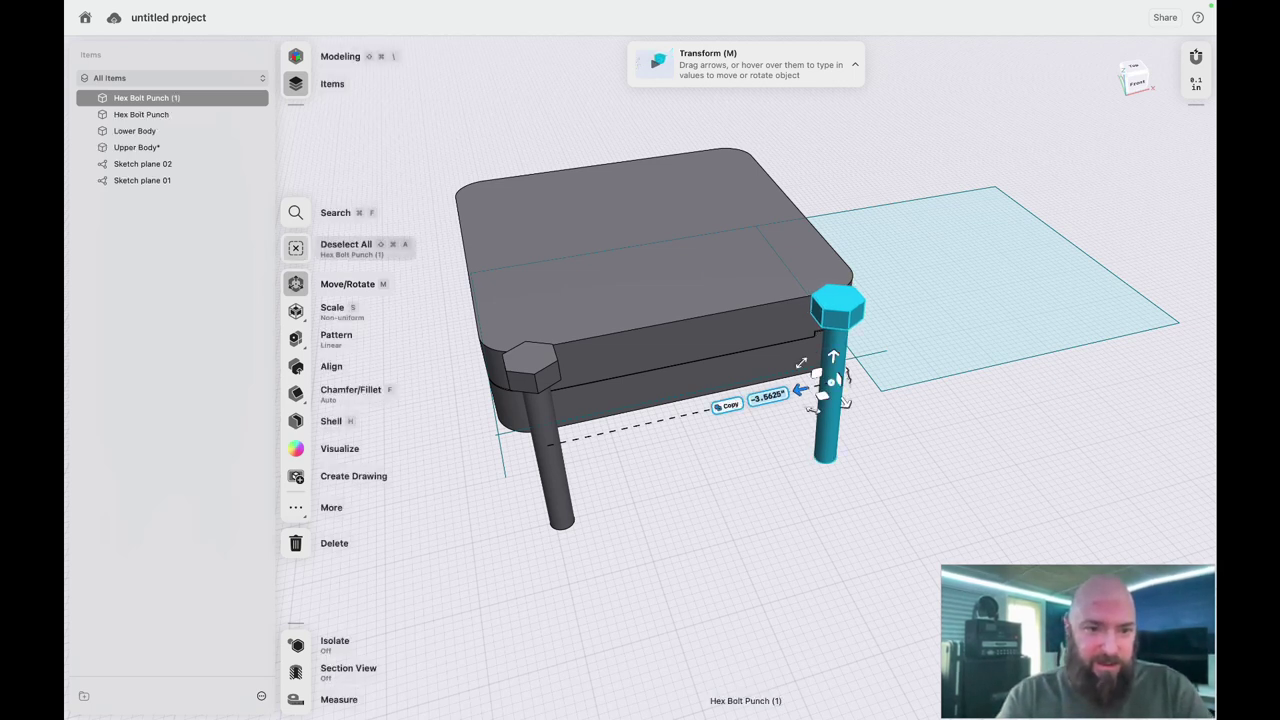
pyautogui.click(296, 250)
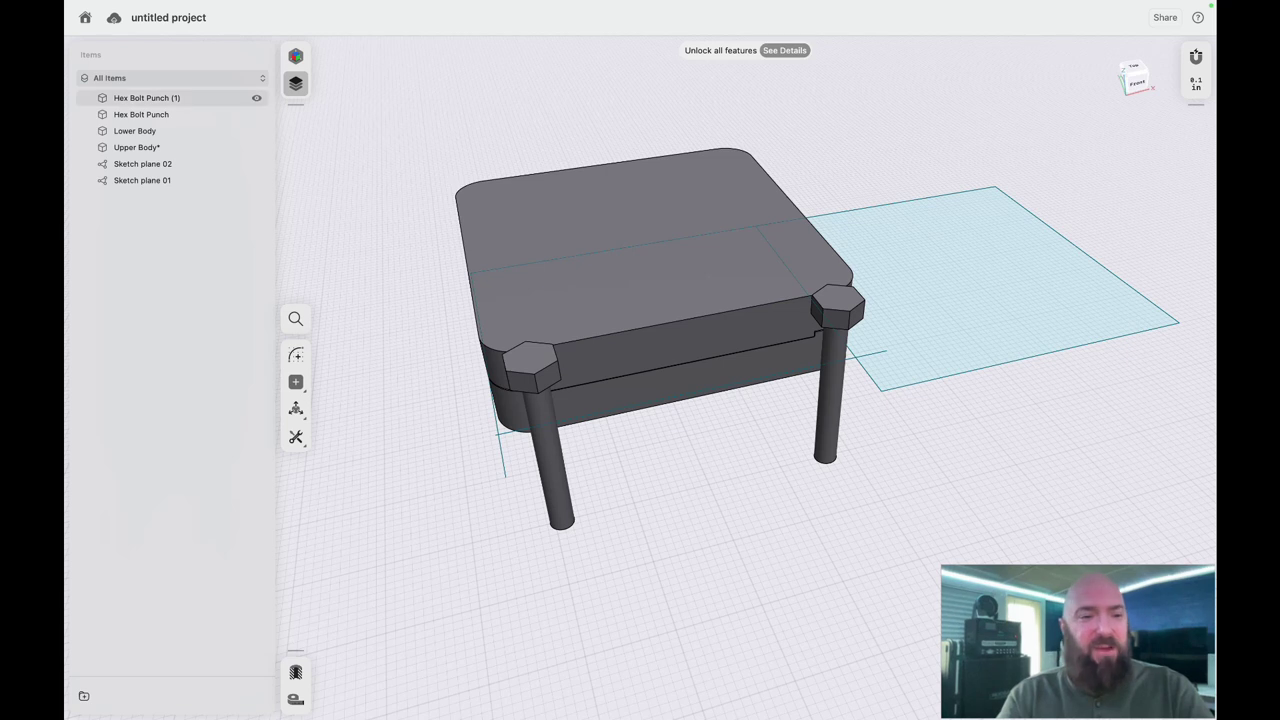
# - Rename the copied bolt at the front-right corner as Hex Bolt Punch 2
pyautogui.click(142, 115)
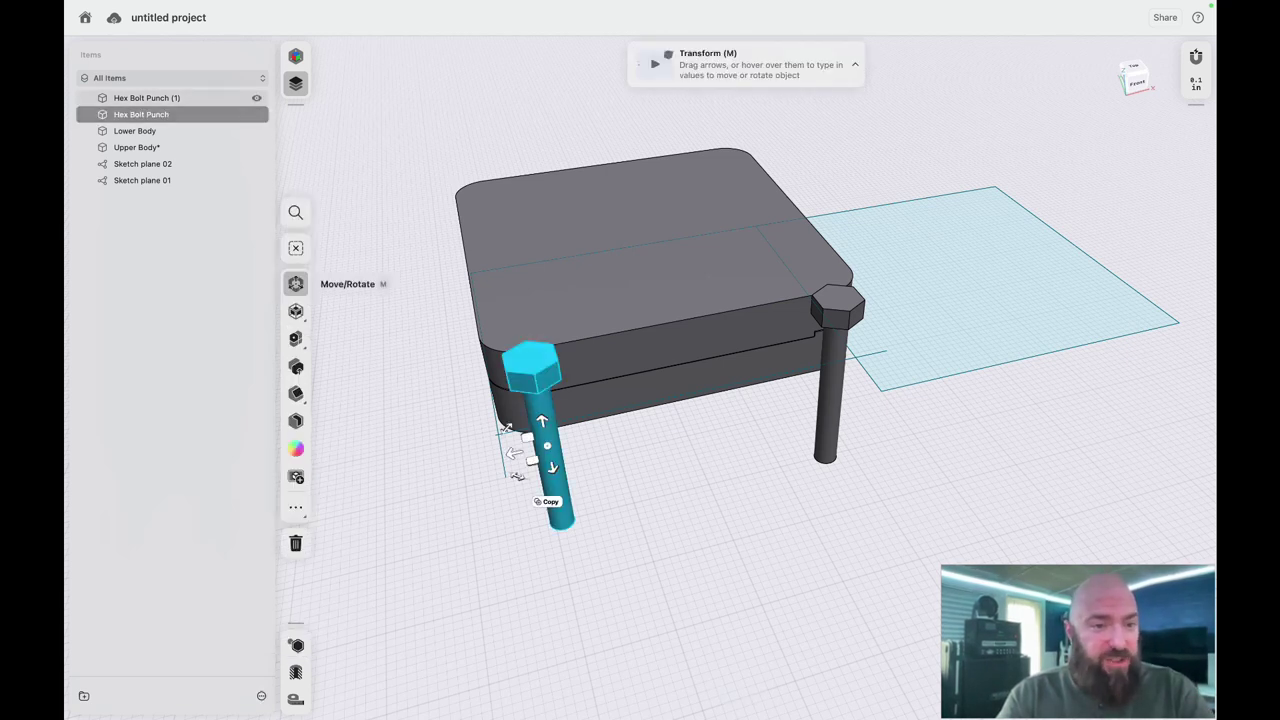
pyautogui.click(178, 100)
pyautogui.doubleClick(165, 99)
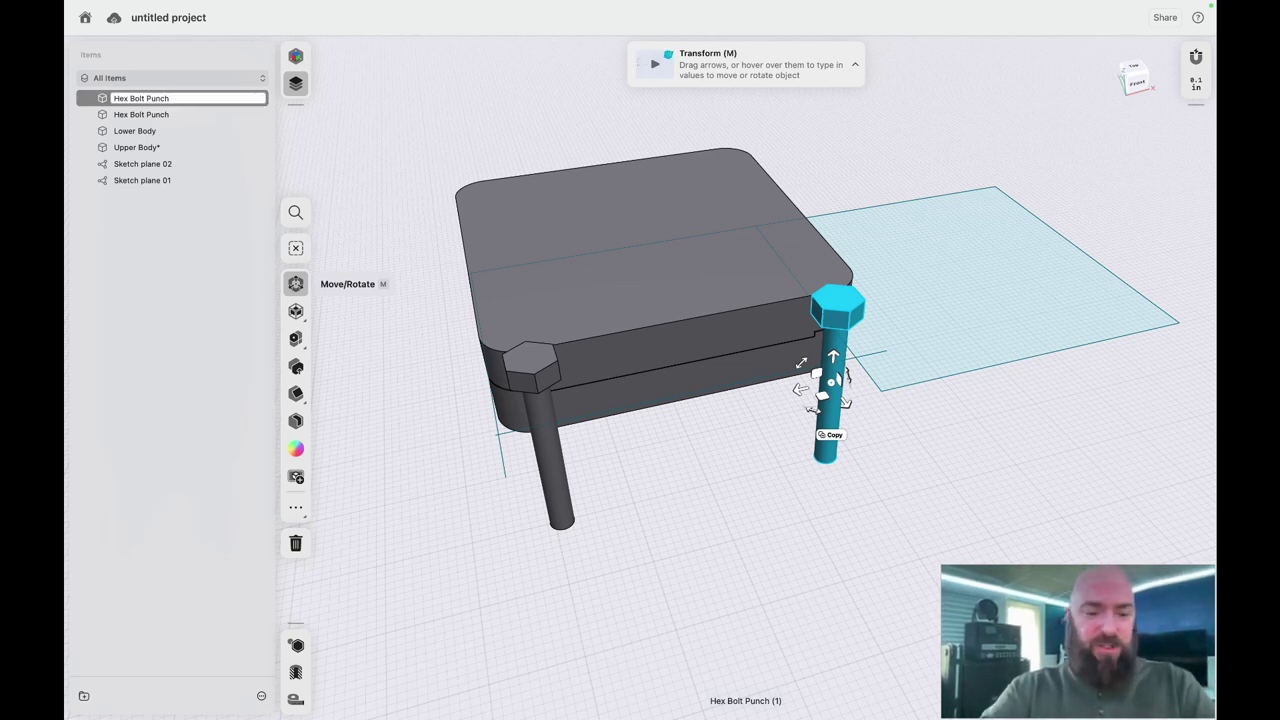
pyautogui.write('2')
pyautogui.press('Return')
# - Copy both front bolt punches together about 4.47 in toward the back of the enclosure
pyautogui.keyDown('shift'); pyautogui.click(178, 115); pyautogui.keyUp('shift')
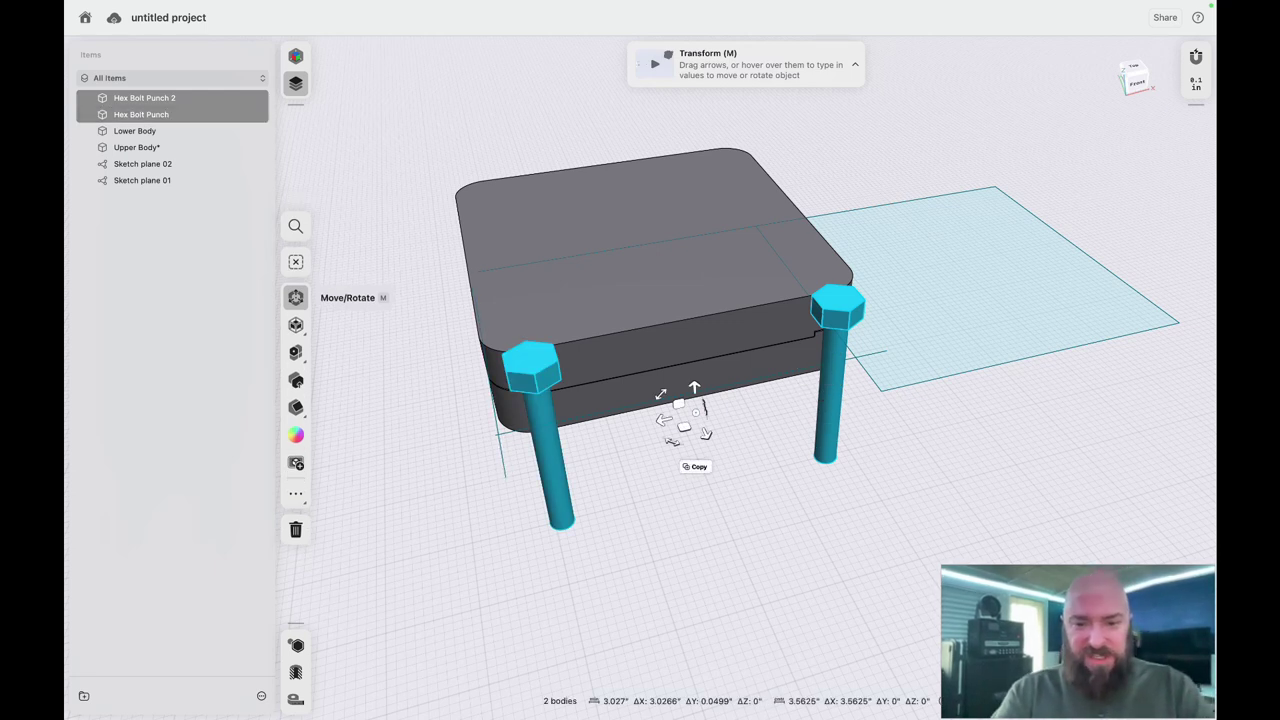
pyautogui.click(696, 467)
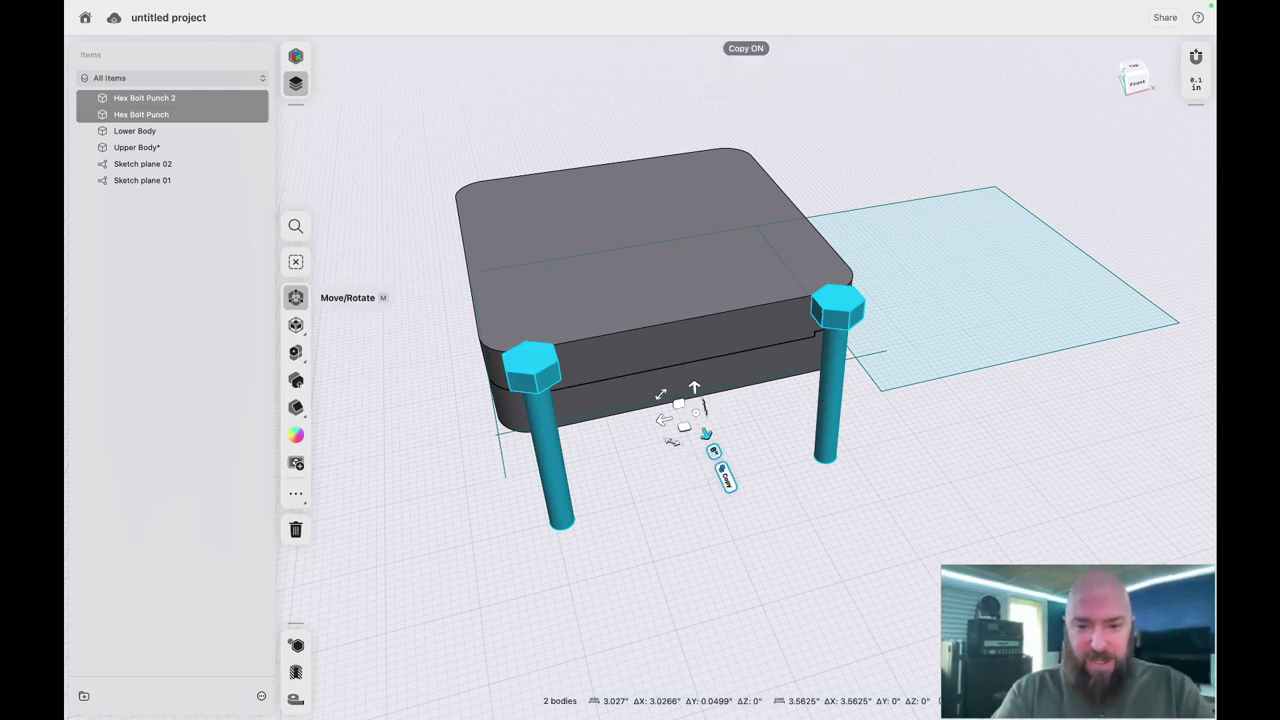
pyautogui.moveTo(706, 434); pyautogui.dragTo(623, 258)
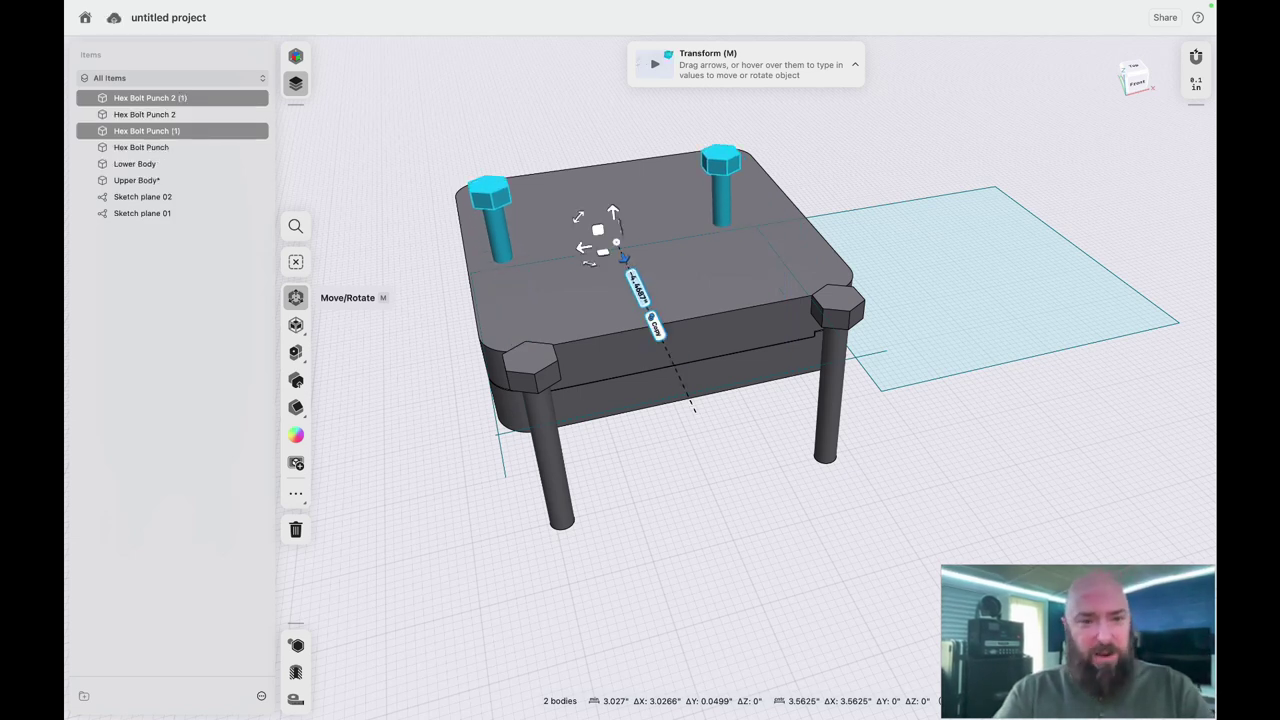
pyautogui.click(297, 262)
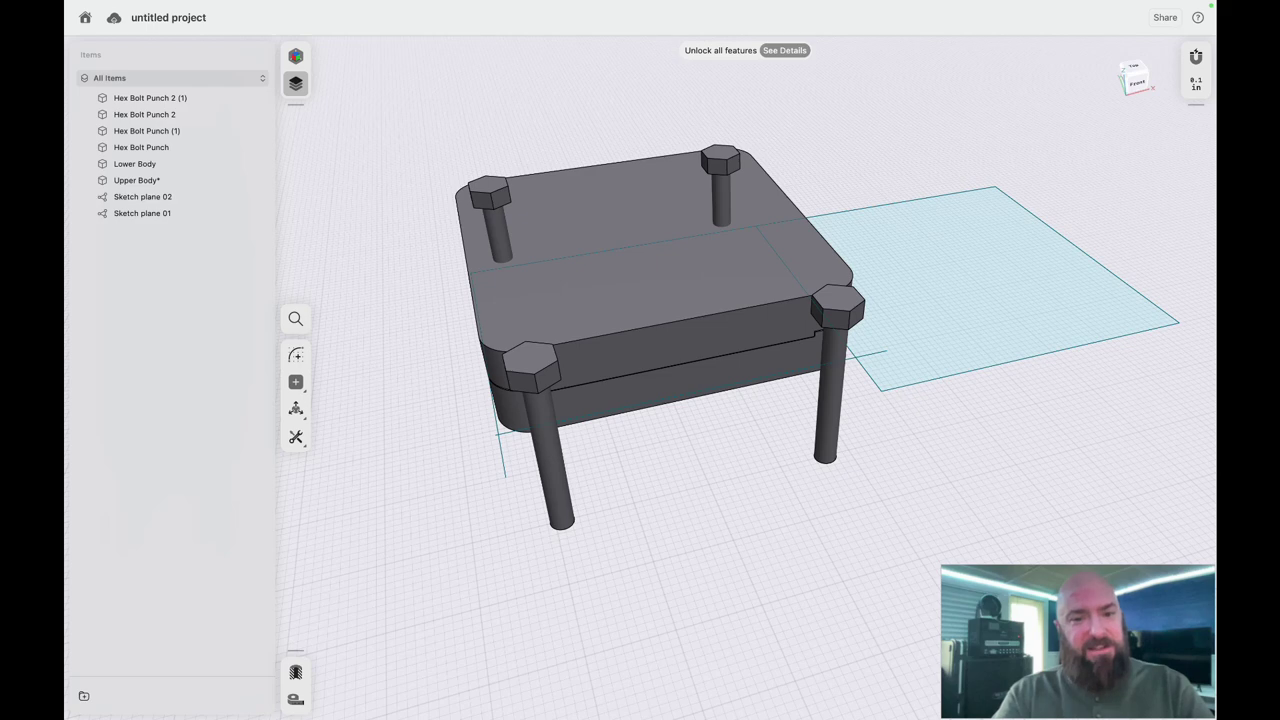
# - Rename the body Hex Bolt Punch (1) as Hex Bolt Punch 3
pyautogui.hscroll(-10, 749, 563)
pyautogui.scroll(-5, 746, 563)
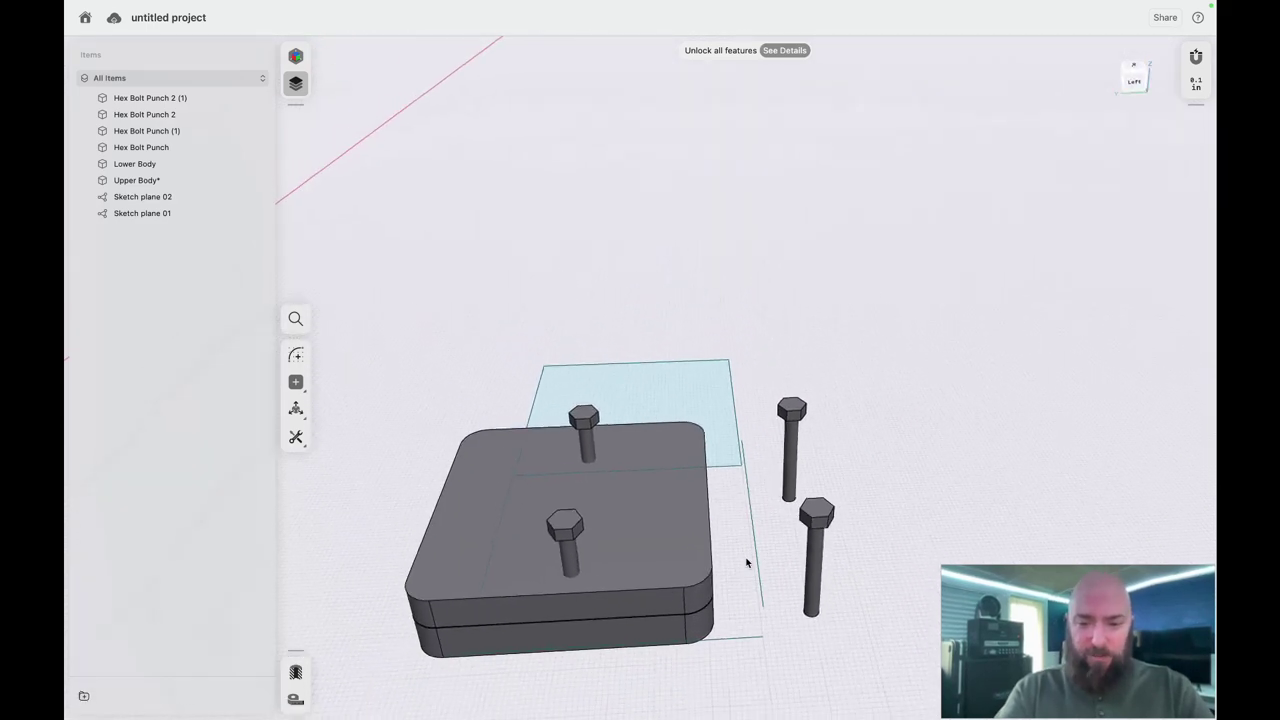
pyautogui.click(150, 130)
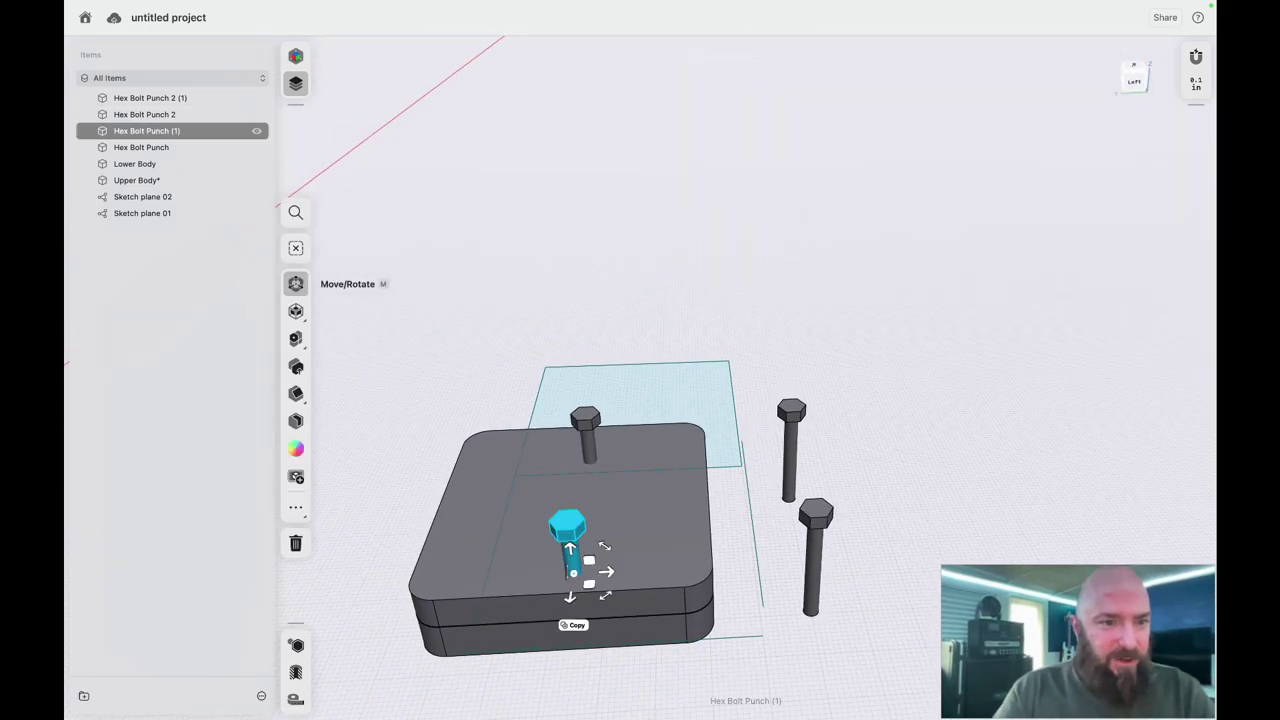
pyautogui.doubleClick(147, 131)
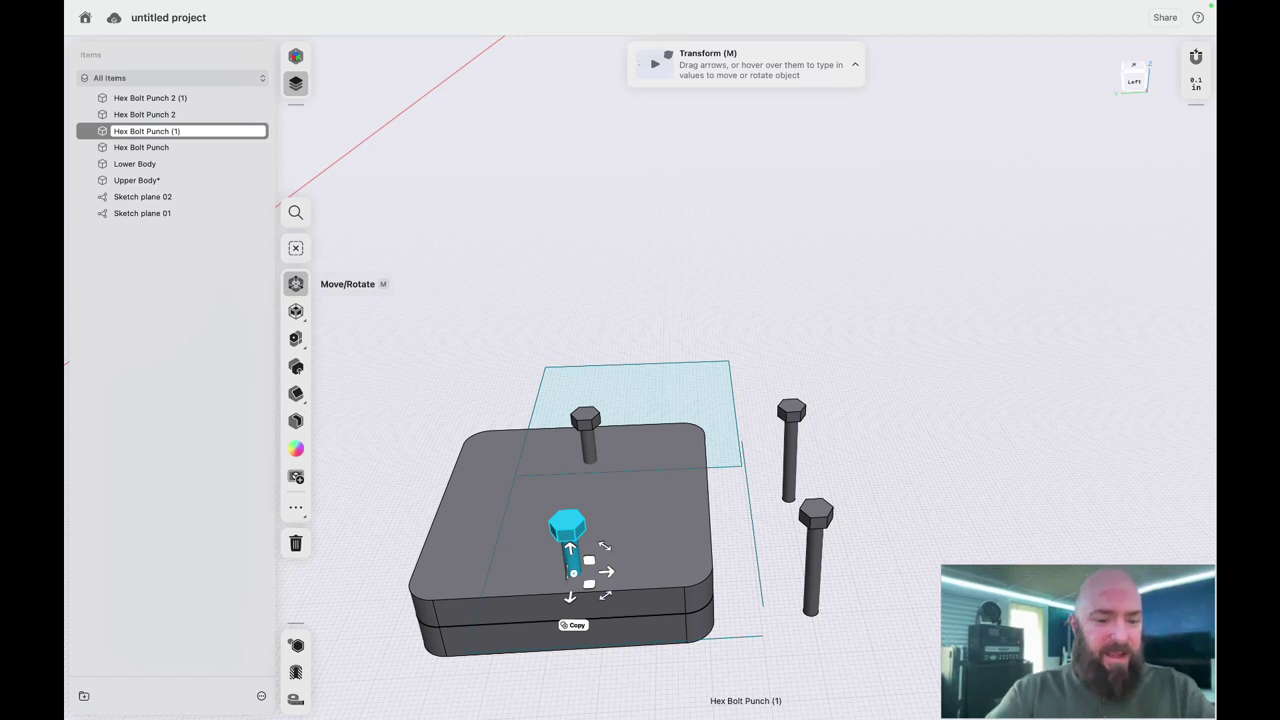
pyautogui.press('Return')
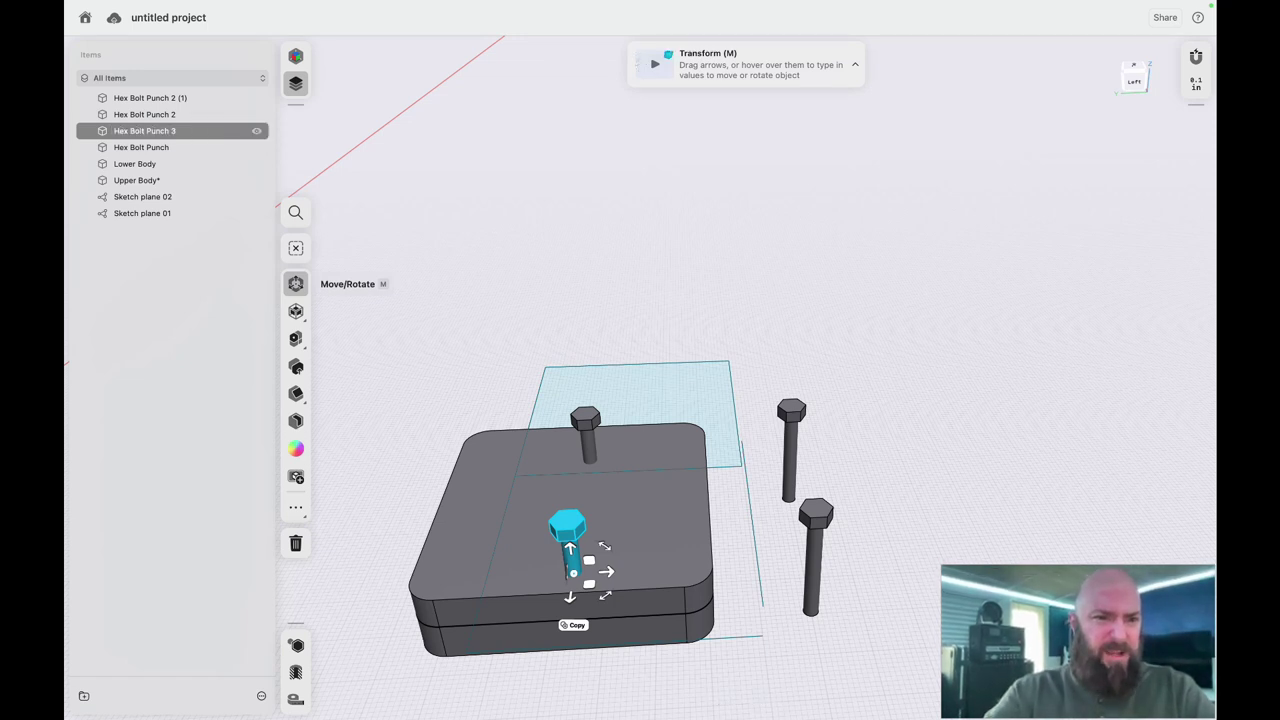
# - Rename the body Hex Bolt Punch 2 (1) as Hex Bolt Punch 4
pyautogui.click(150, 98)
pyautogui.doubleClick(150, 98)
pyautogui.press('BackSpace')
pyautogui.press('BackSpace')
pyautogui.press('BackSpace')
pyautogui.press('BackSpace')
pyautogui.press('BackSpace')
pyautogui.write('4')
pyautogui.press('Return')
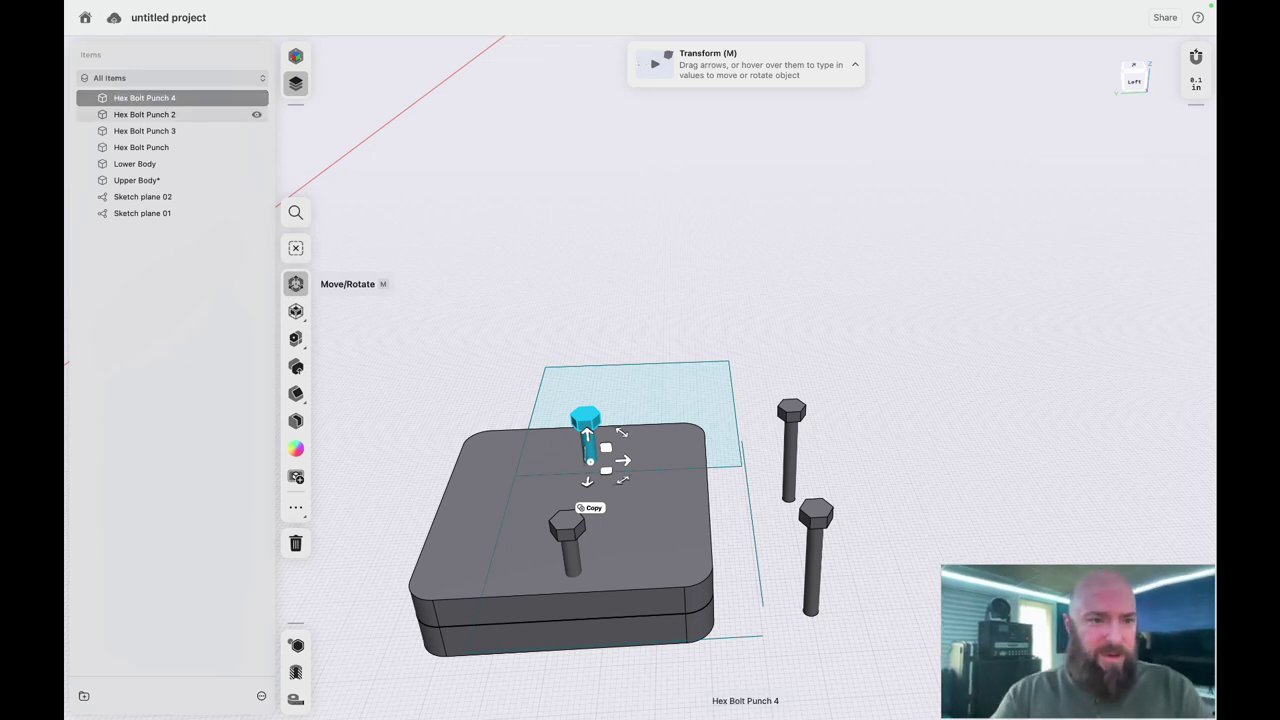
# - Move all four hex bolt punches together about 2.44 in toward the back, over the enclosure's top face
pyautogui.keyDown('shift'); pyautogui.click(150, 115); pyautogui.keyUp('shift')
pyautogui.keyDown('shift'); pyautogui.click(150, 131); pyautogui.keyUp('shift')
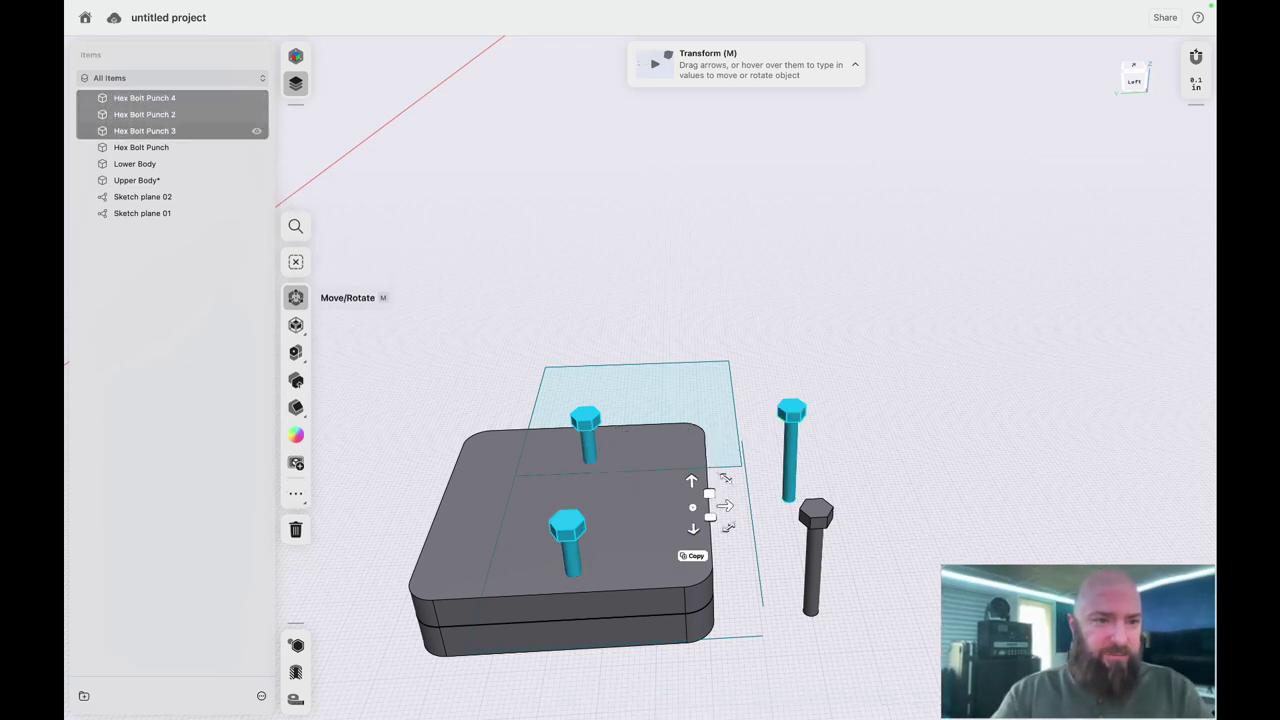
pyautogui.keyDown('shift'); pyautogui.click(150, 147); pyautogui.keyUp('shift')
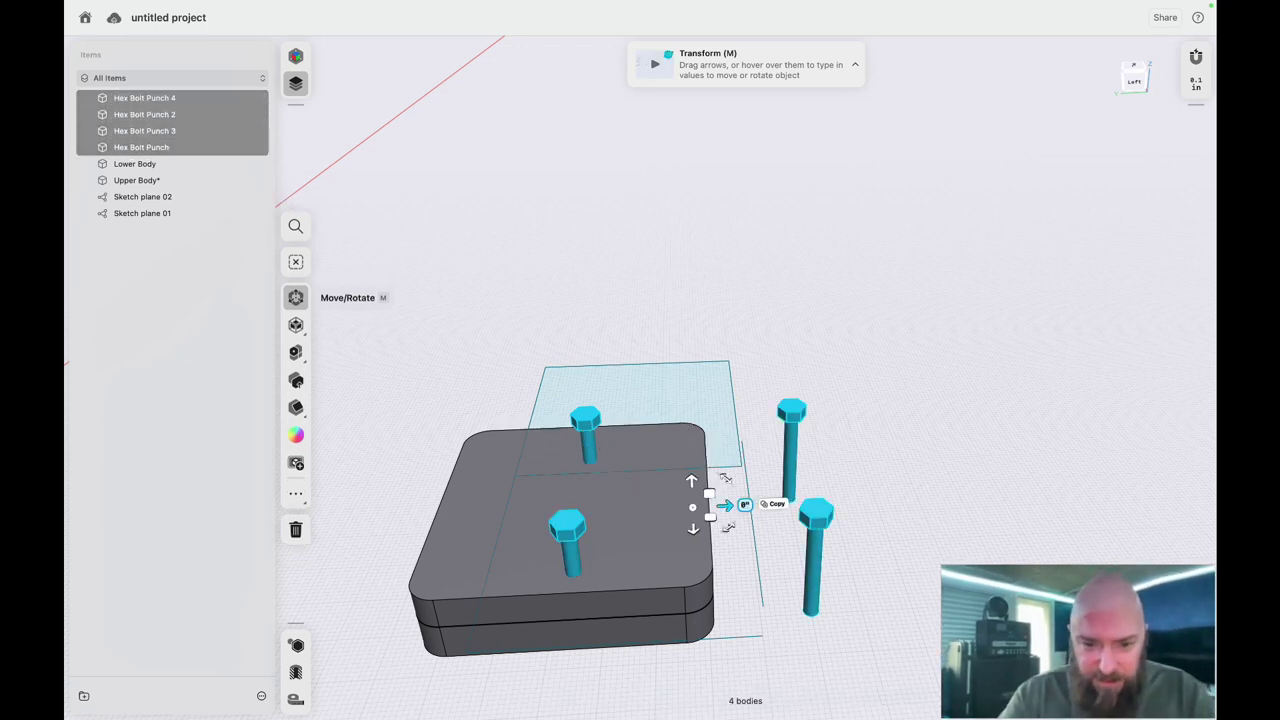
pyautogui.moveTo(725, 506); pyautogui.dragTo(608, 511)
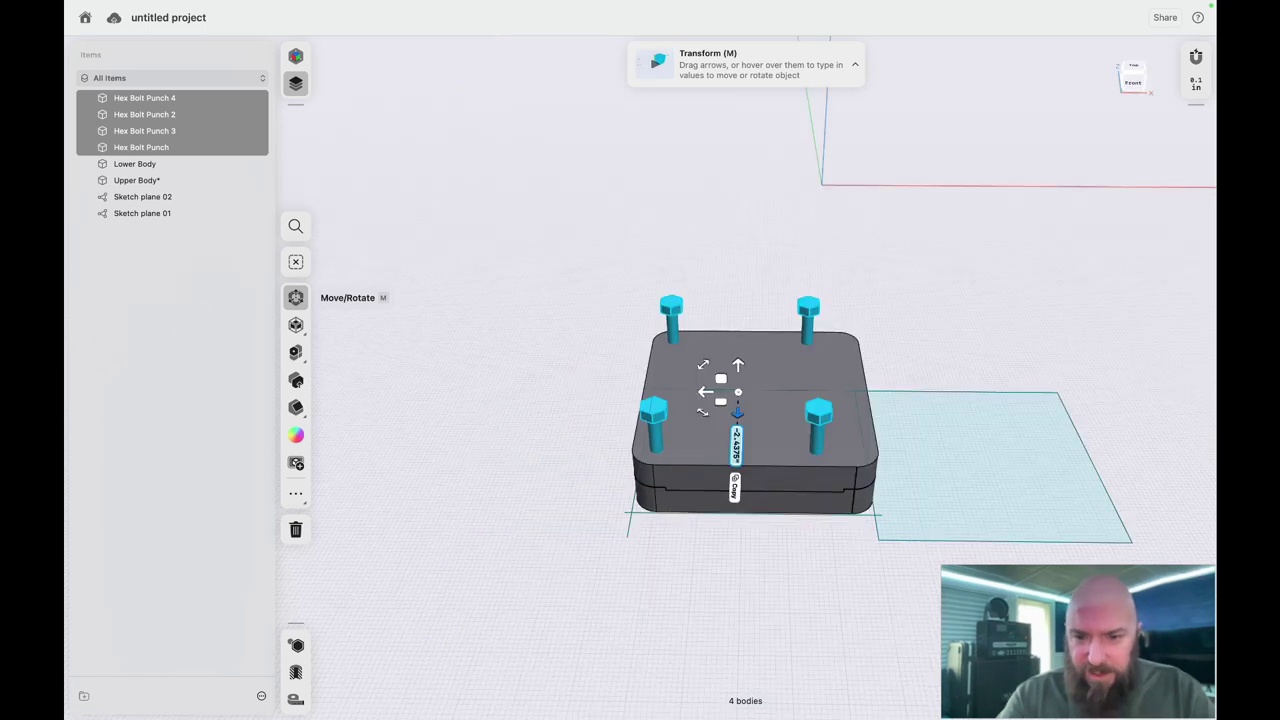
pyautogui.press('Escape')
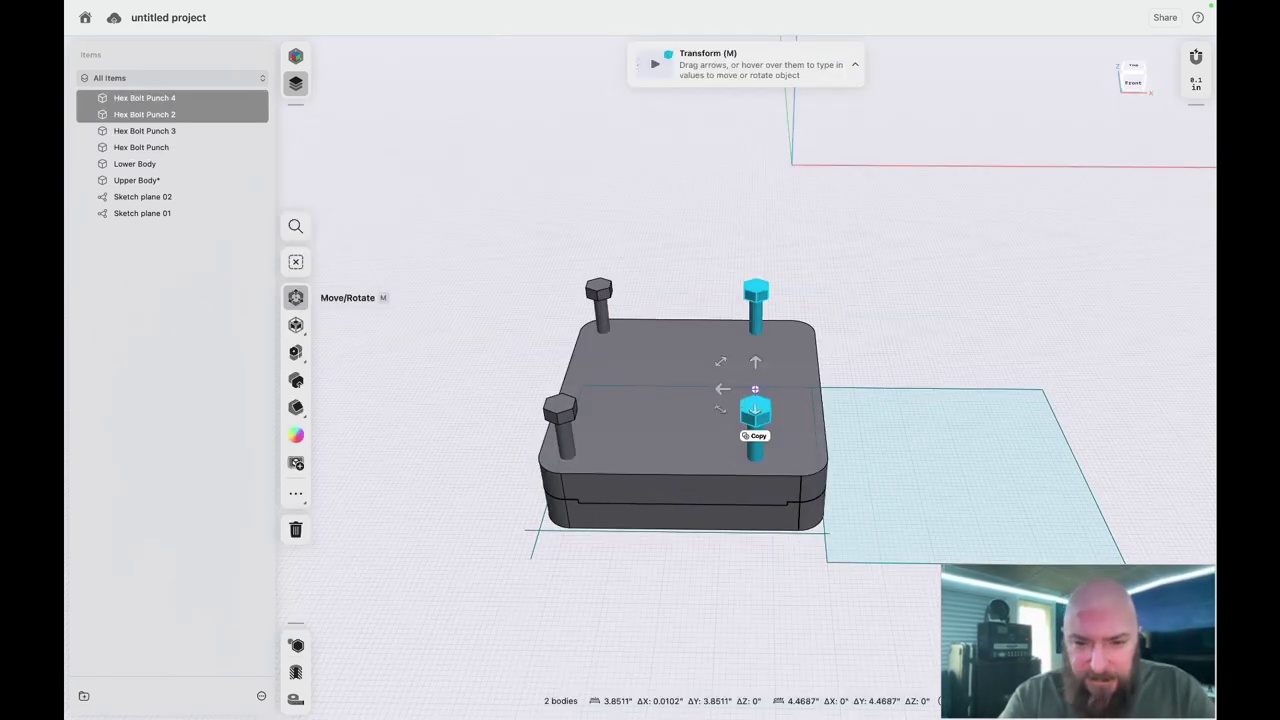
# - Move Hex Bolt Punch 2 and Hex Bolt Punch 4 together outward toward the enclosure's right corners
pyautogui.moveTo(722, 389); pyautogui.dragTo(760, 389)
pyautogui.click(489, 486)
pyautogui.scroll(-5, 489, 486)
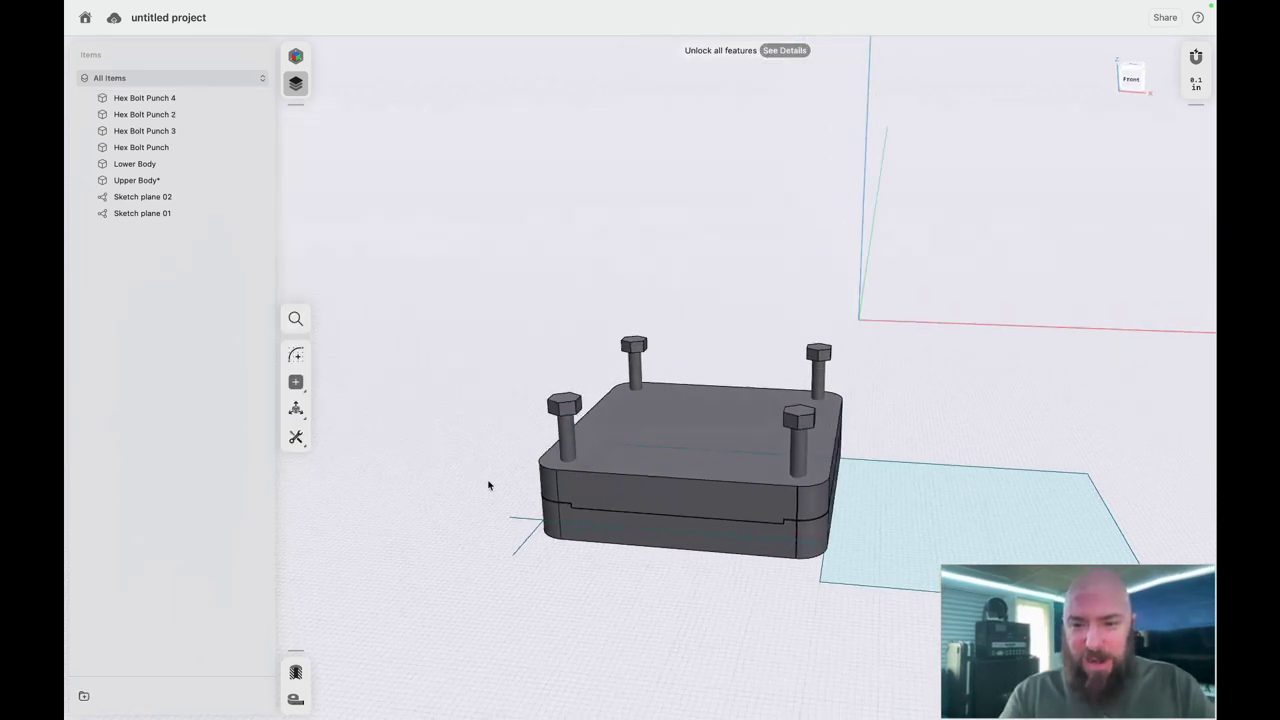
pyautogui.scroll(5, 489, 486)
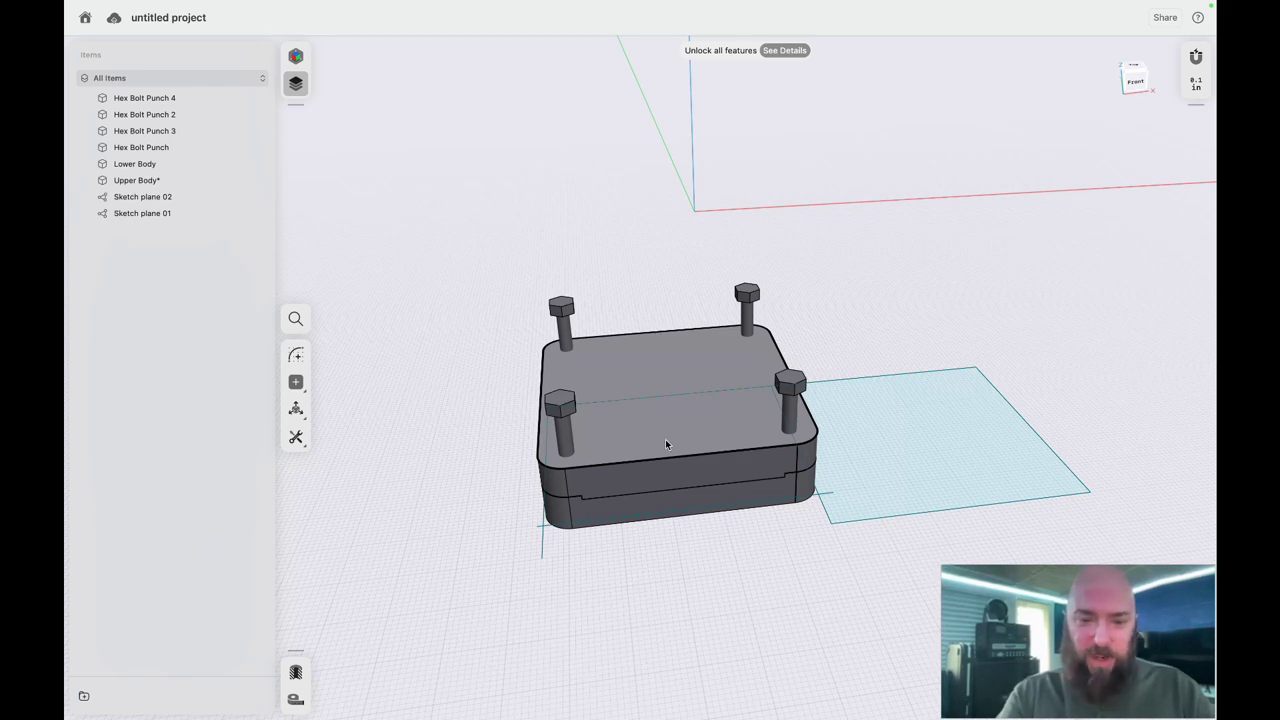
pyautogui.scroll(3, 666, 444)
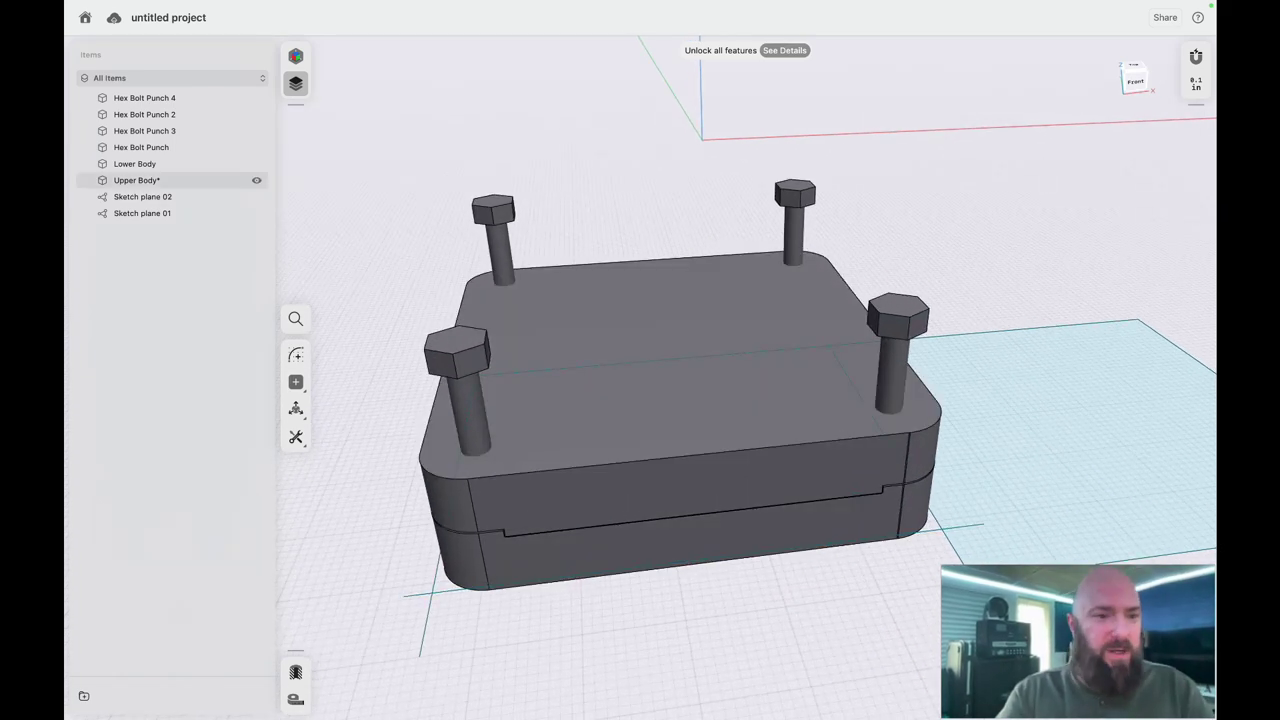
# - Raise the Upper Body and Lower Body around the bolts to the hex heads' height, leaving a gap between the two bodies
pyautogui.click(145, 164)
pyautogui.click(157, 182)
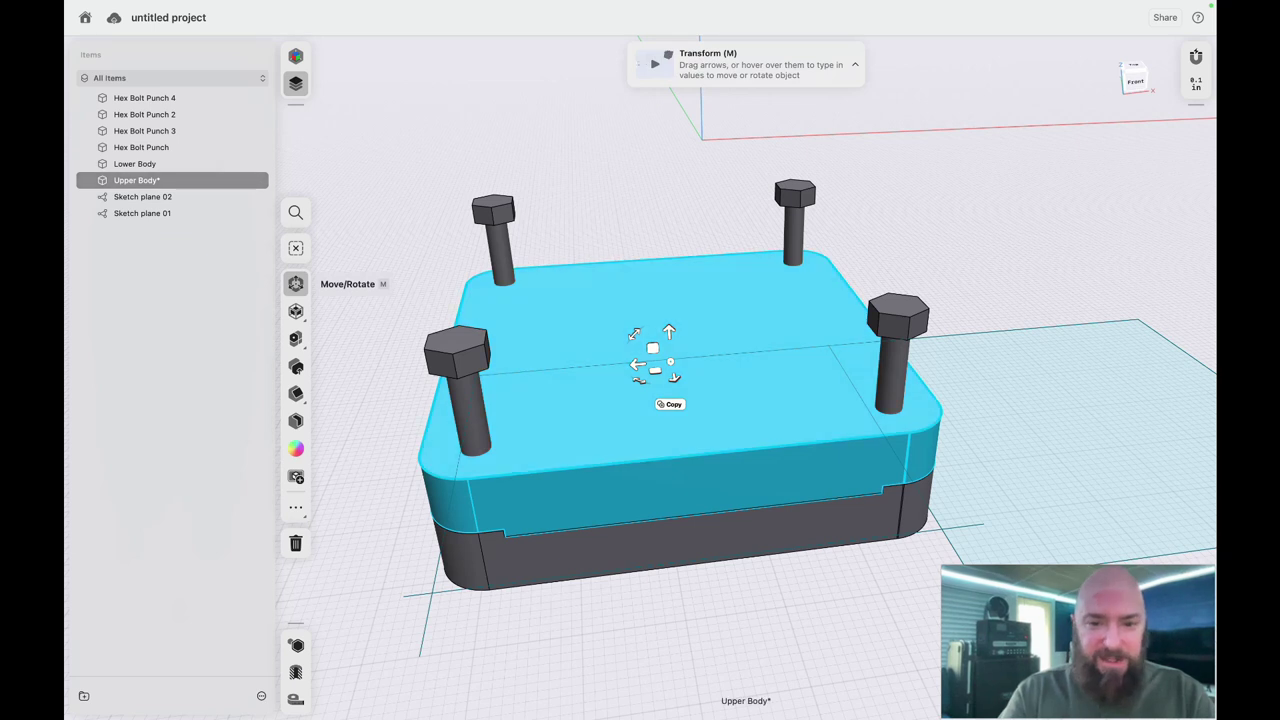
pyautogui.keyDown('shift'); pyautogui.click(145, 164); pyautogui.keyUp('shift')
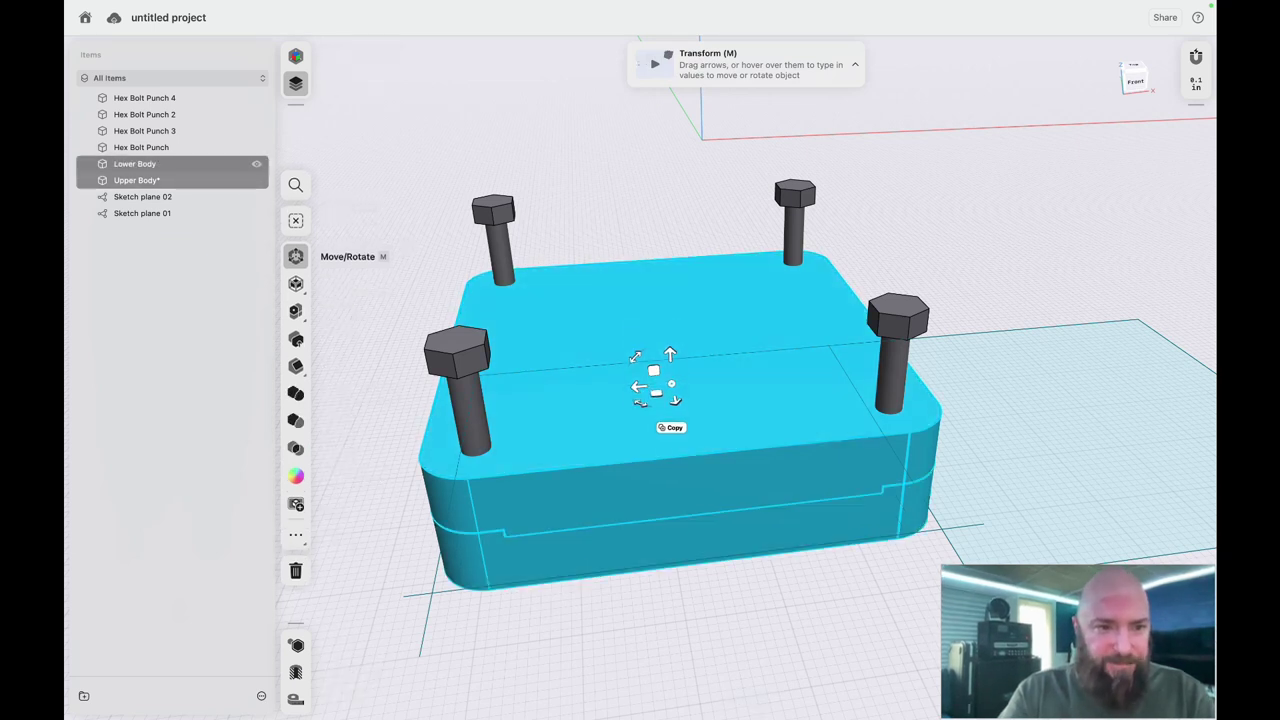
pyautogui.moveTo(669, 354)
pyautogui.mouseDown()
pyautogui.moveTo(667, 263)
pyautogui.moveTo(667, 309)
pyautogui.mouseUp()
pyautogui.press('Escape')
pyautogui.click(140, 164)
pyautogui.press('Escape')
pyautogui.scroll(-5, 709, 578)
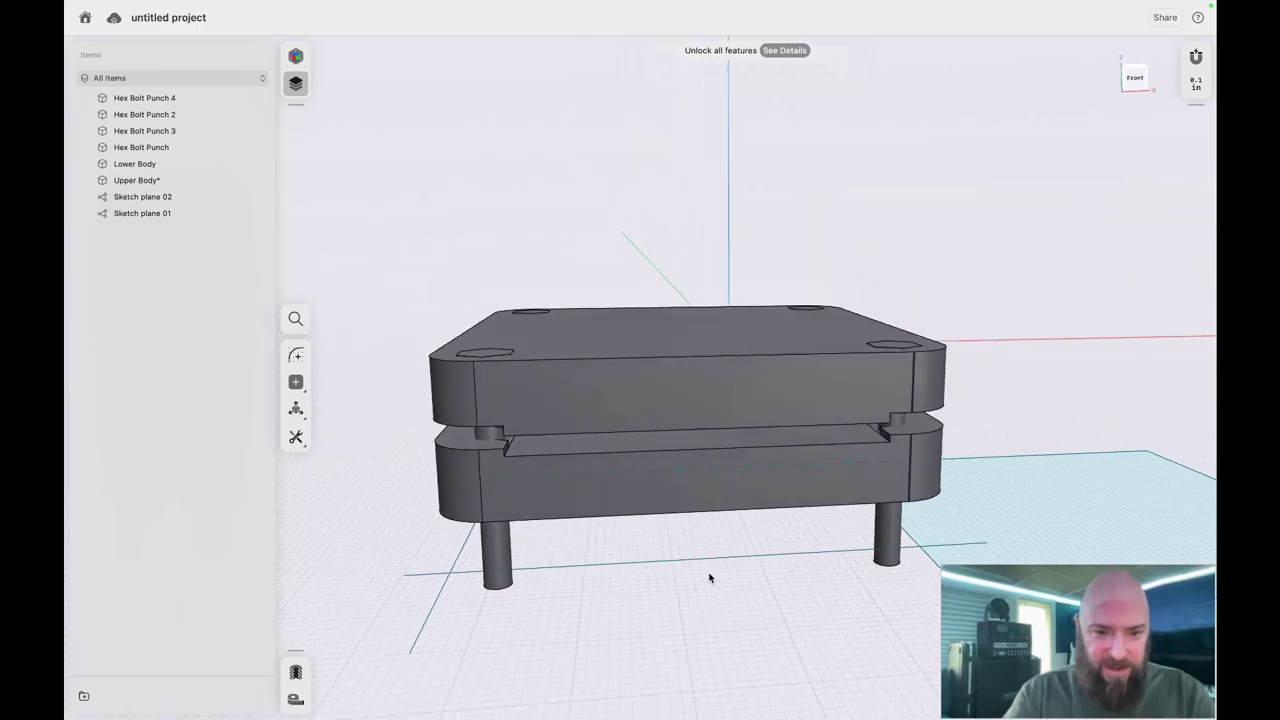
# - Examine how the bolt punches sit in the enclosure's corners and pass through the gap between the two bodies
pyautogui.scroll(5, 709, 578)
pyautogui.hscroll(-10, 709, 578)
pyautogui.scroll(5, 709, 578)
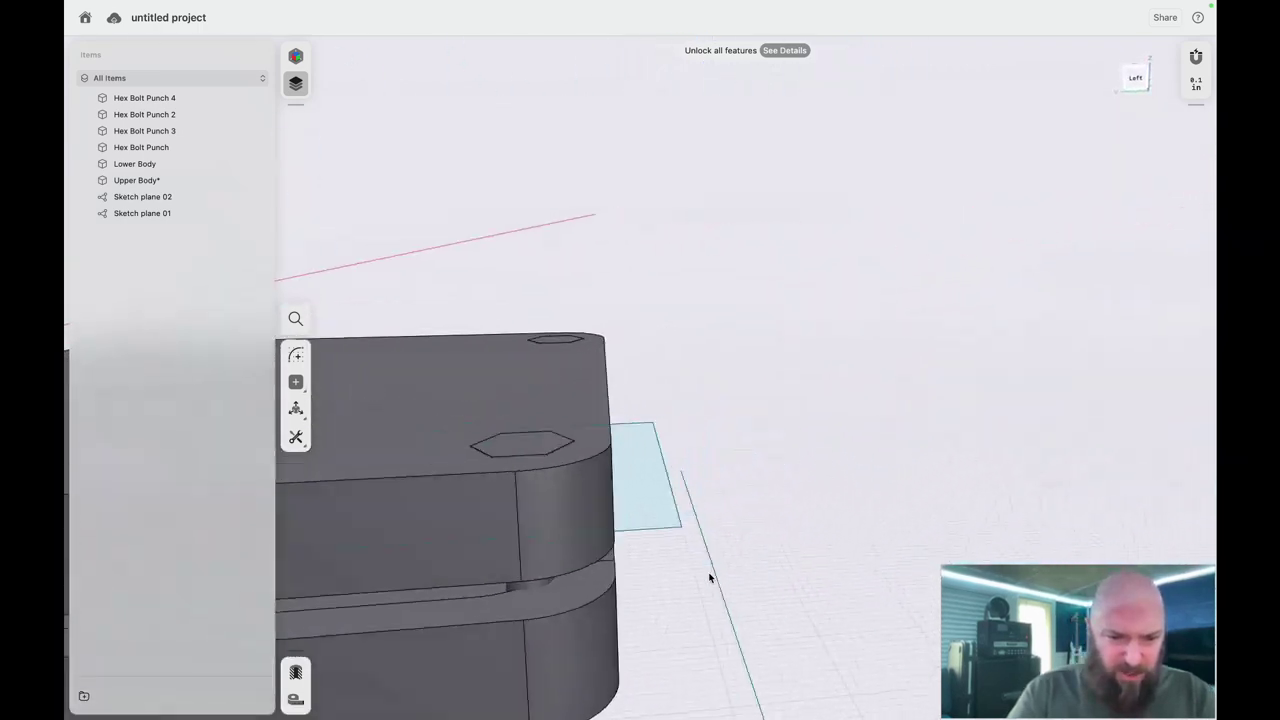
pyautogui.hscroll(-5, 709, 578)
pyautogui.scroll(-5, 709, 578)
pyautogui.scroll(2, 709, 578)
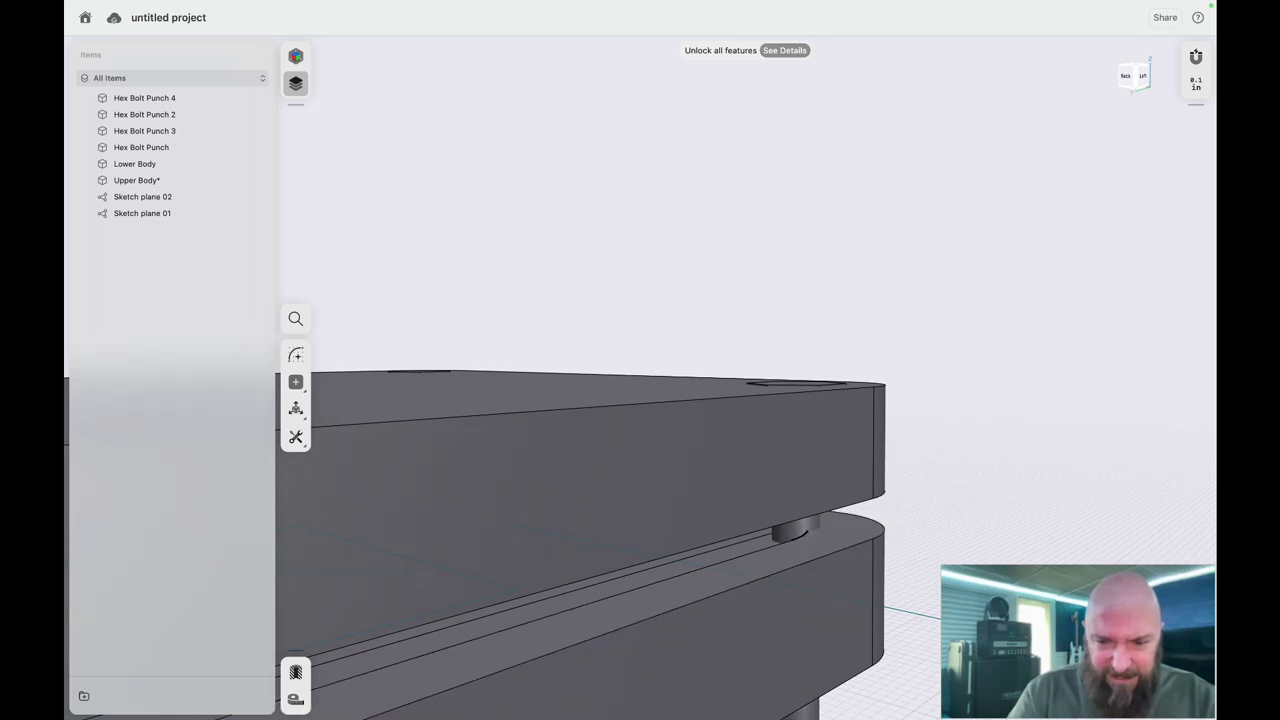
pyautogui.scroll(3, 760, 556)
pyautogui.hscroll(3, 760, 556)
pyautogui.scroll(-8, 901, 481)
pyautogui.hscroll(10, 901, 481)
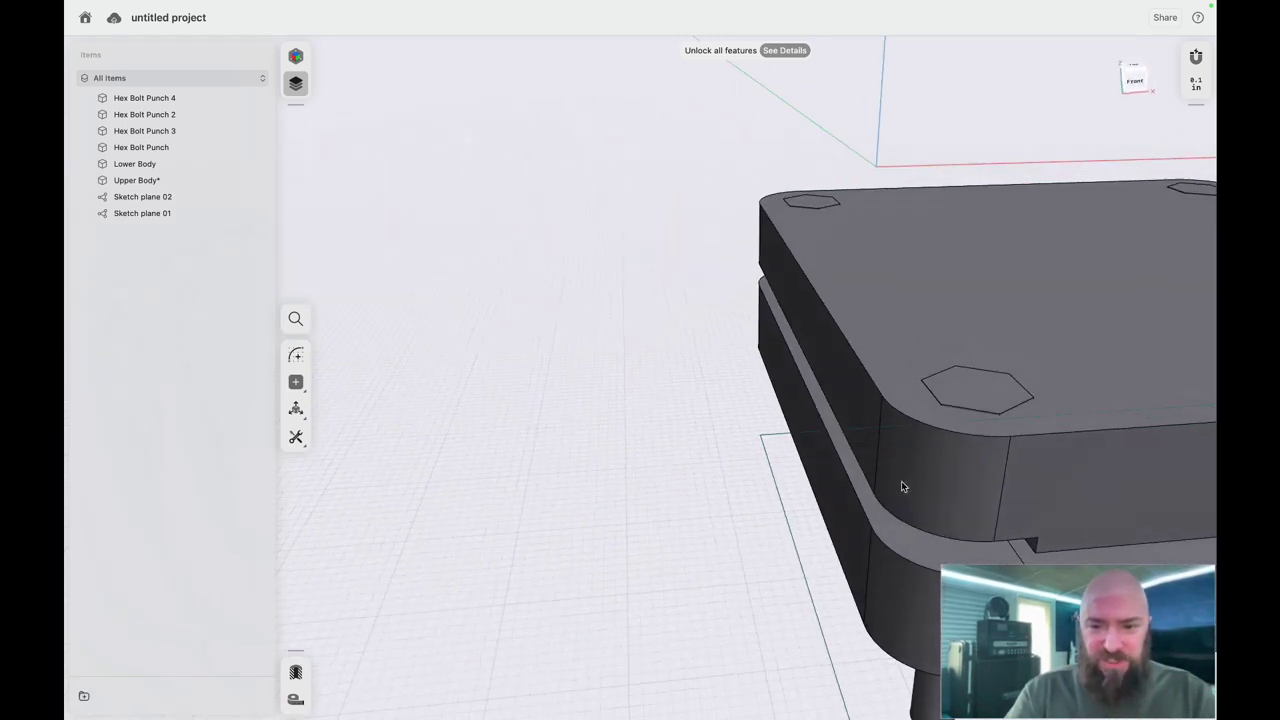
pyautogui.scroll(-5, 901, 481)
pyautogui.scroll(-4, 901, 481)
pyautogui.hscroll(5, 901, 481)
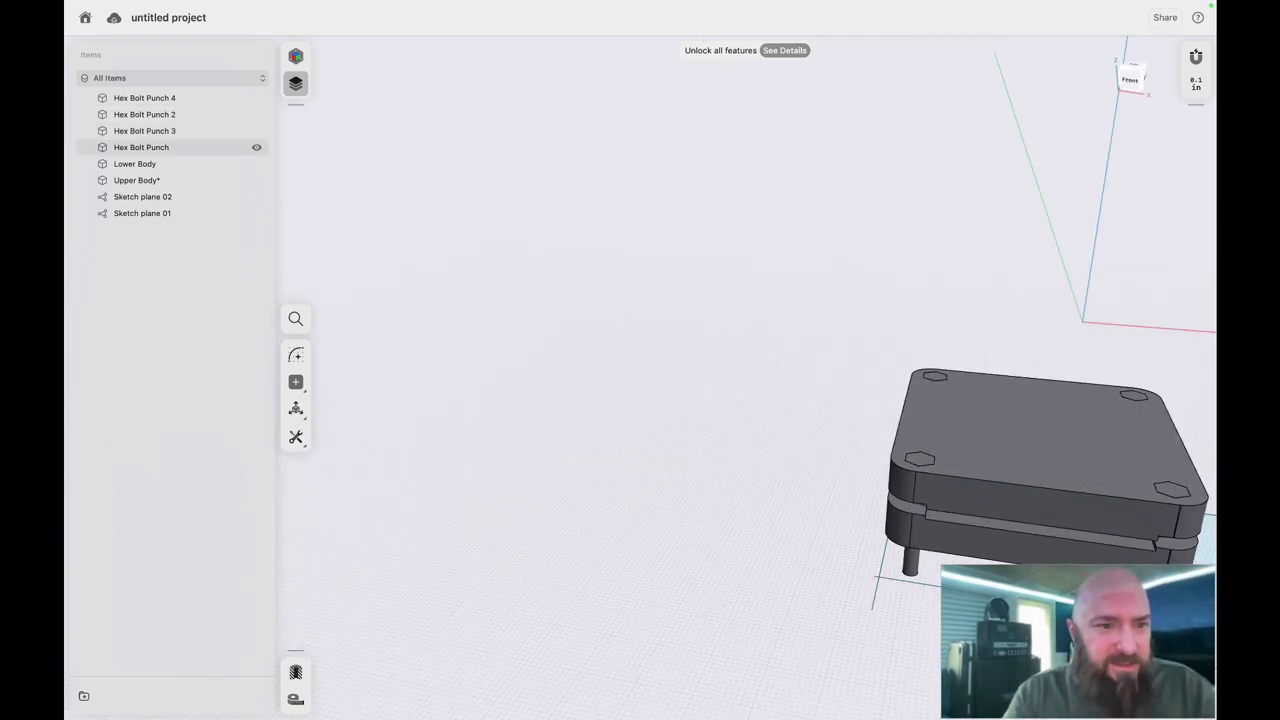
# - Shift Hex Bolt Punch and Hex Bolt Punch 3 together slightly inward from the enclosure's left side
pyautogui.click(141, 147)
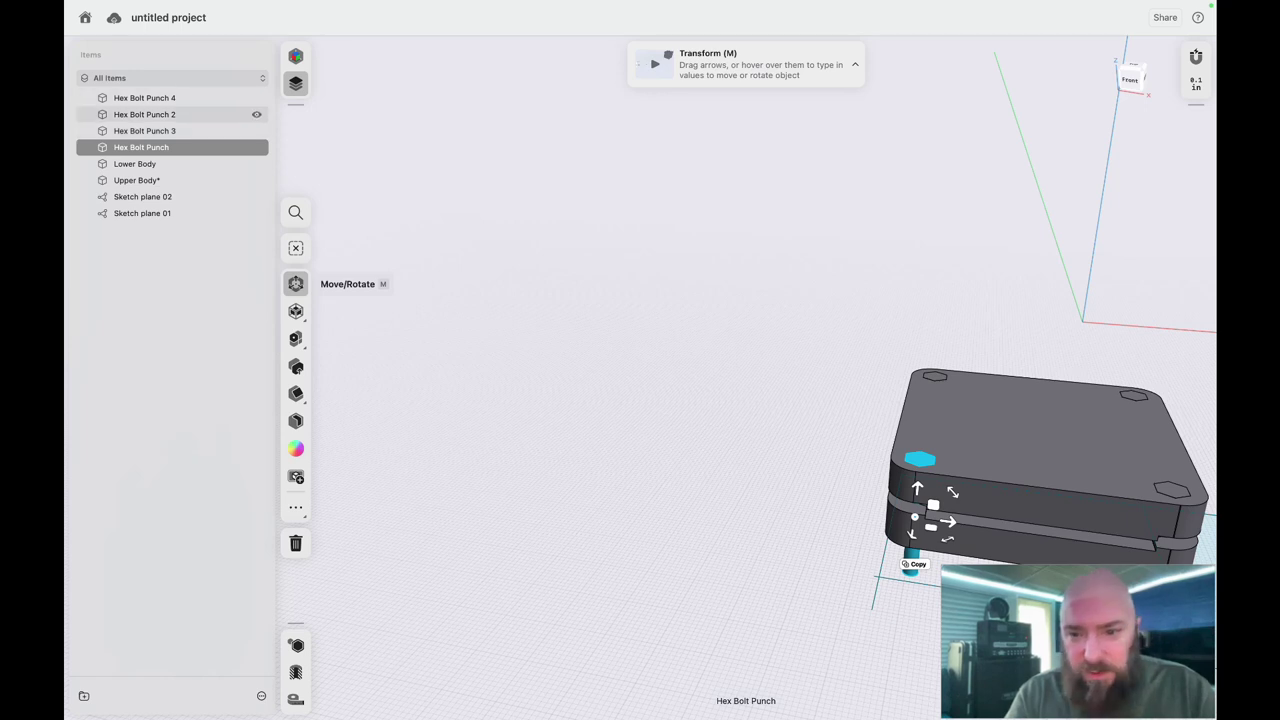
pyautogui.click(178, 132)
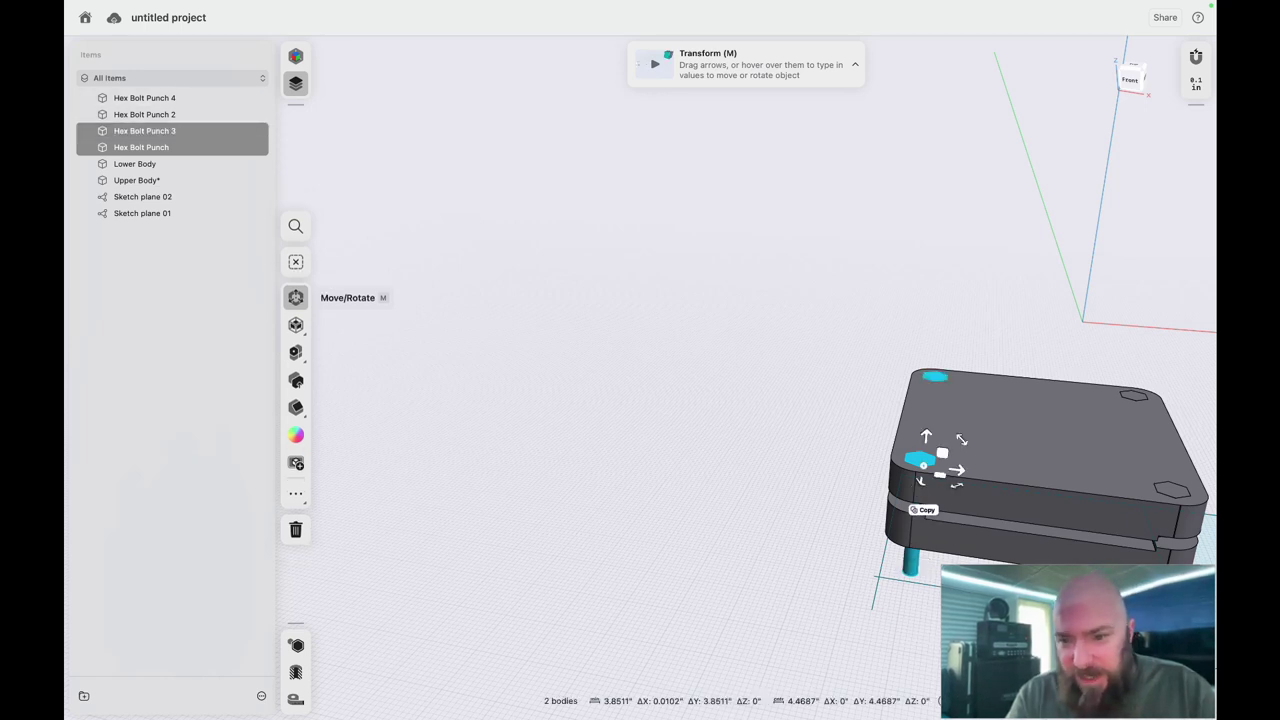
pyautogui.moveTo(959, 474)
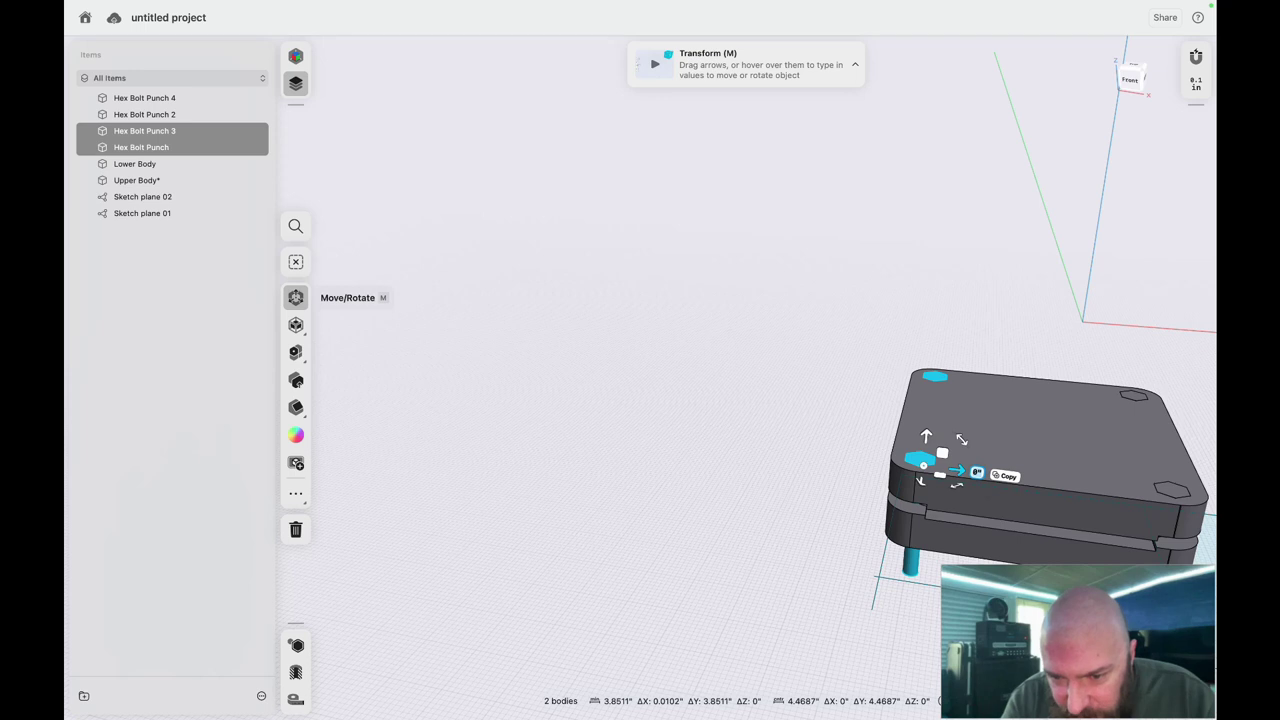
pyautogui.moveTo(958, 471); pyautogui.dragTo(970, 472)
pyautogui.moveTo(970, 472); pyautogui.dragTo(1012, 435, button='right')
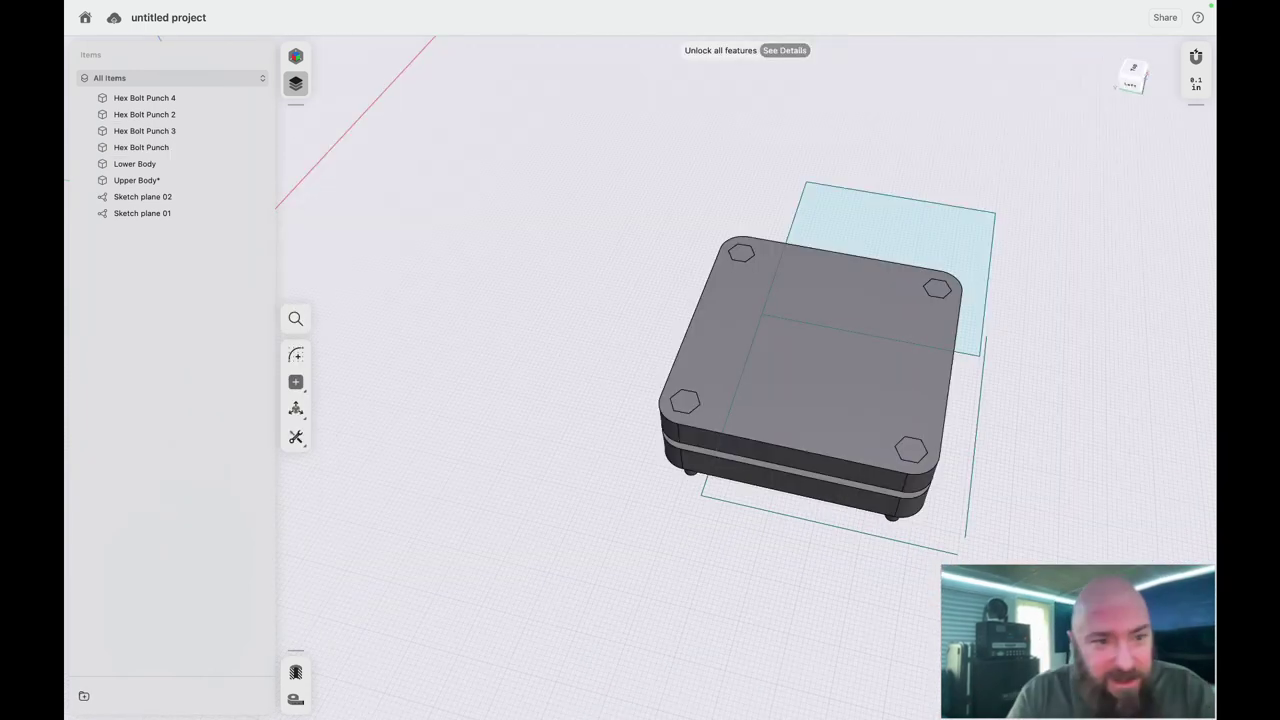
# - Move Hex Bolt Punch 0.25 in and Hex Bolt Punch 3 0.3125 in toward each other along the enclosure's left side
pyautogui.click(160, 147)
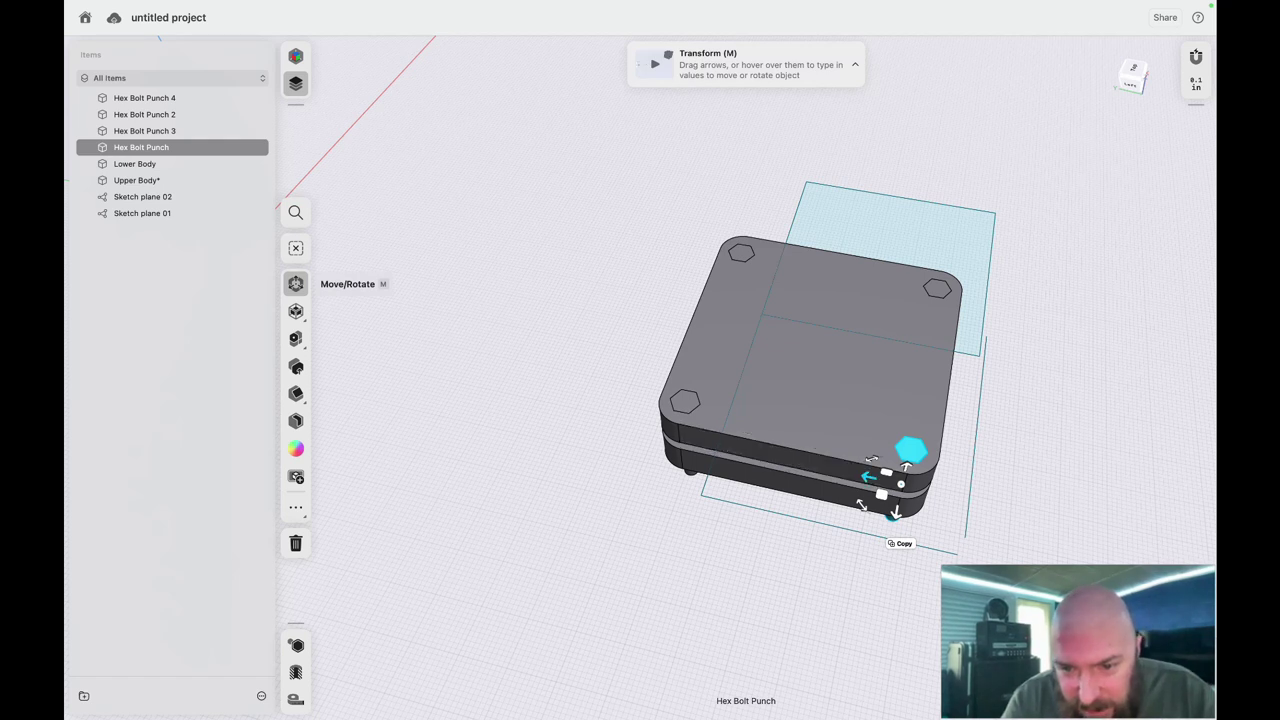
pyautogui.moveTo(869, 477); pyautogui.dragTo(857, 474)
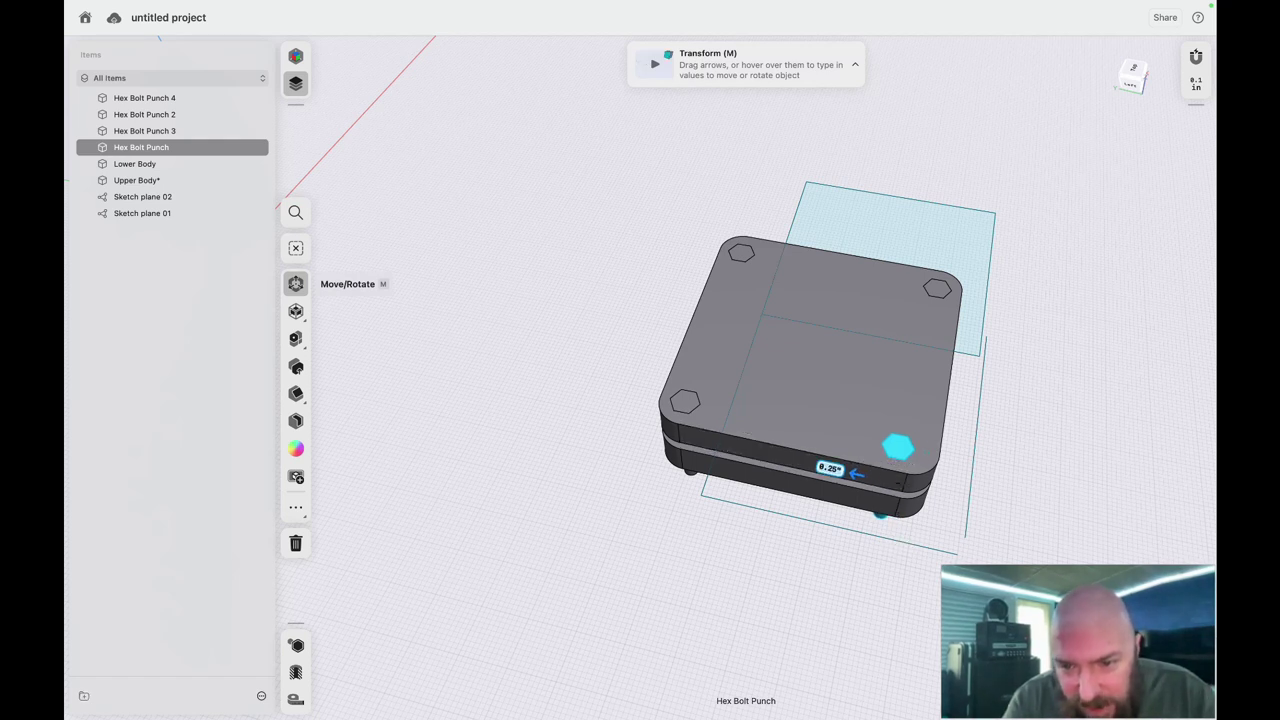
pyautogui.press('Escape')
pyautogui.click(160, 131)
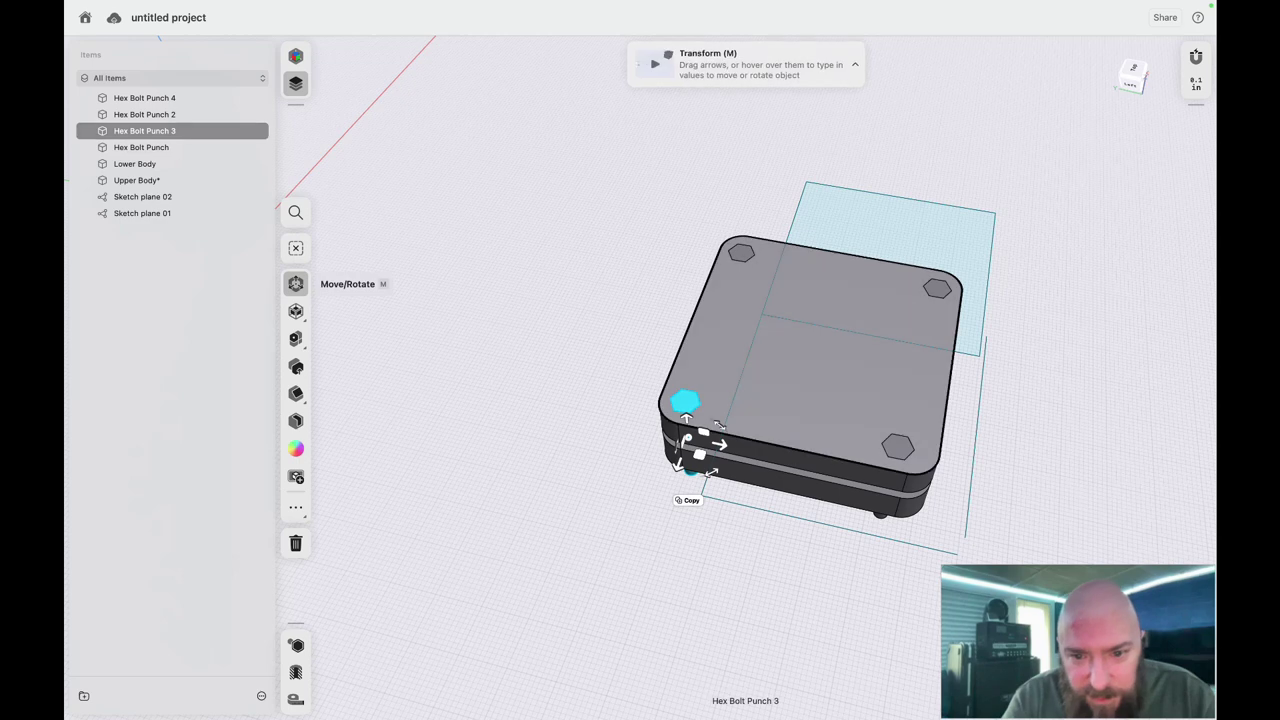
pyautogui.moveTo(720, 445); pyautogui.dragTo(735, 449)
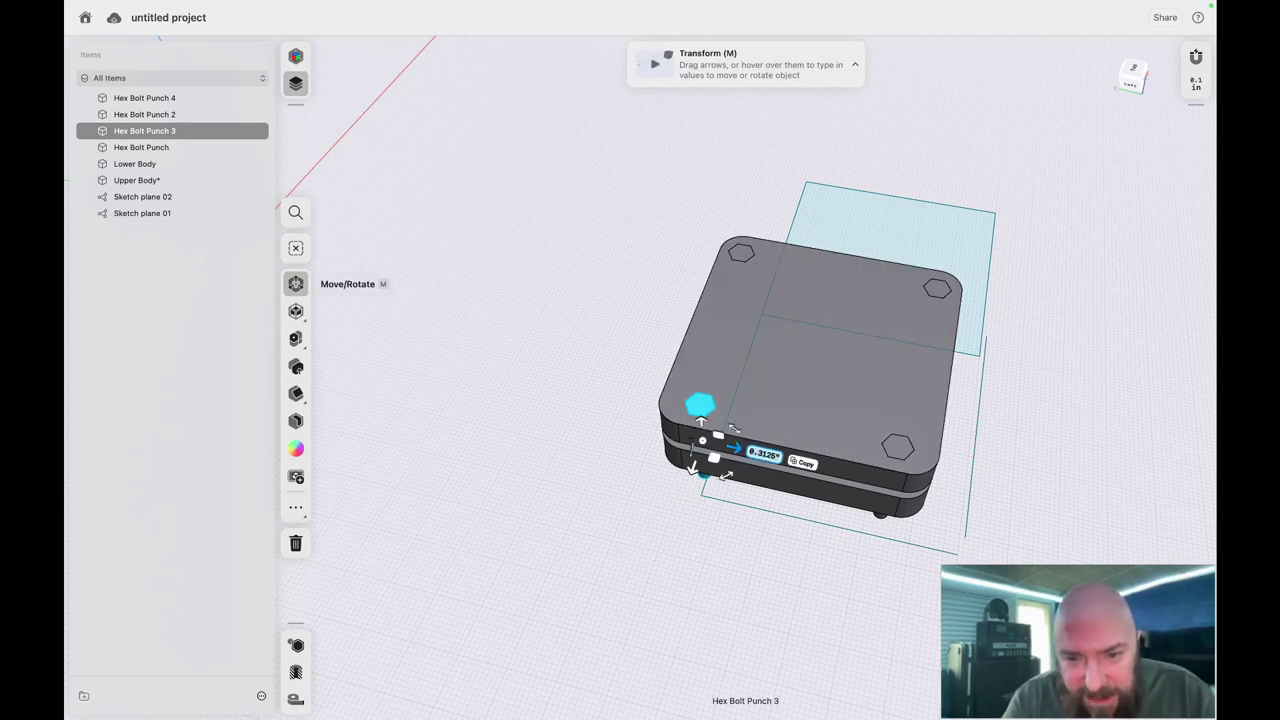
pyautogui.click(781, 538)
# - Move Hex Bolt Punch 4 0.25 in inward from its corner along the enclosure's right side
pyautogui.scroll(-10, 781, 538)
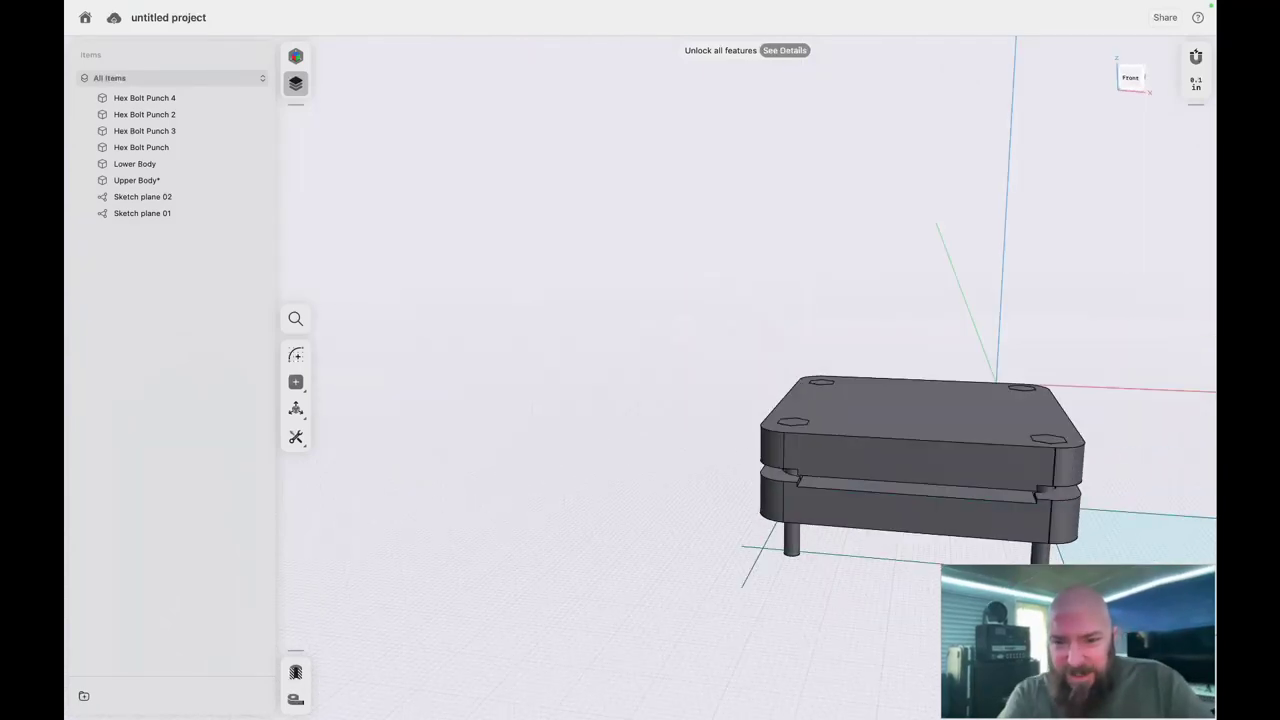
pyautogui.scroll(8, 849, 530)
pyautogui.hscroll(-10, 849, 530)
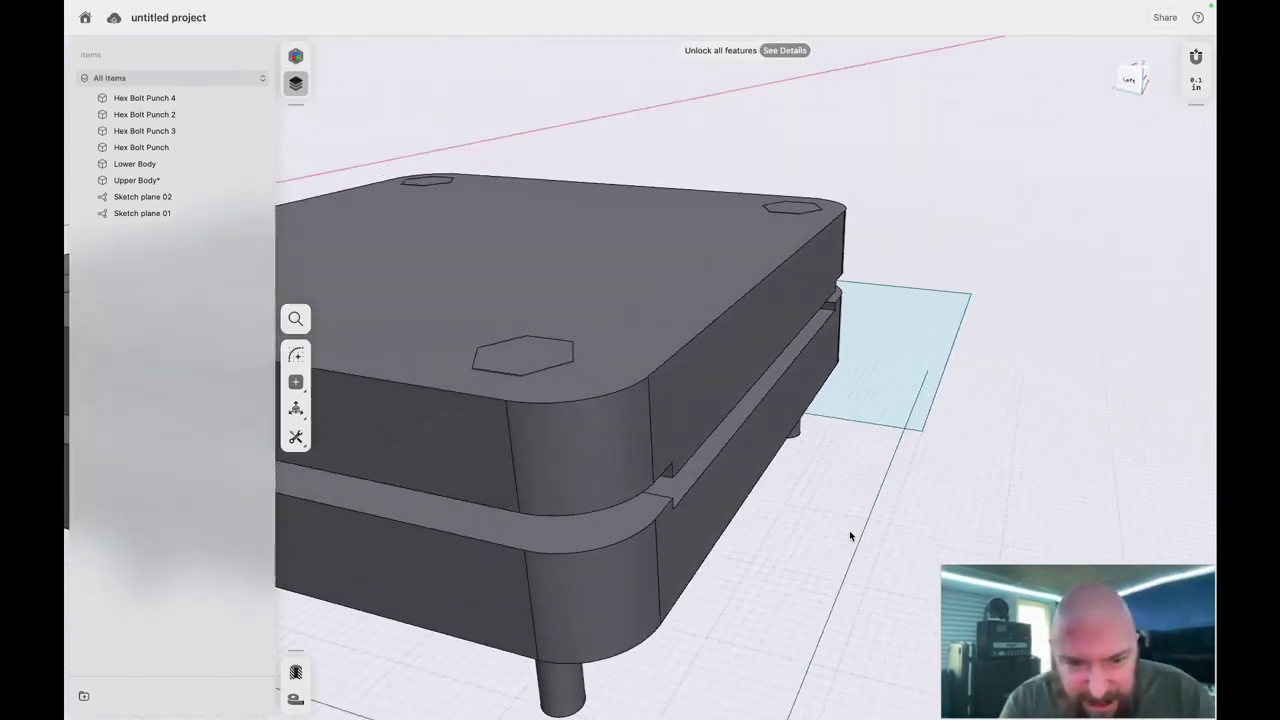
pyautogui.scroll(-5, 849, 530)
pyautogui.hscroll(-10, 849, 530)
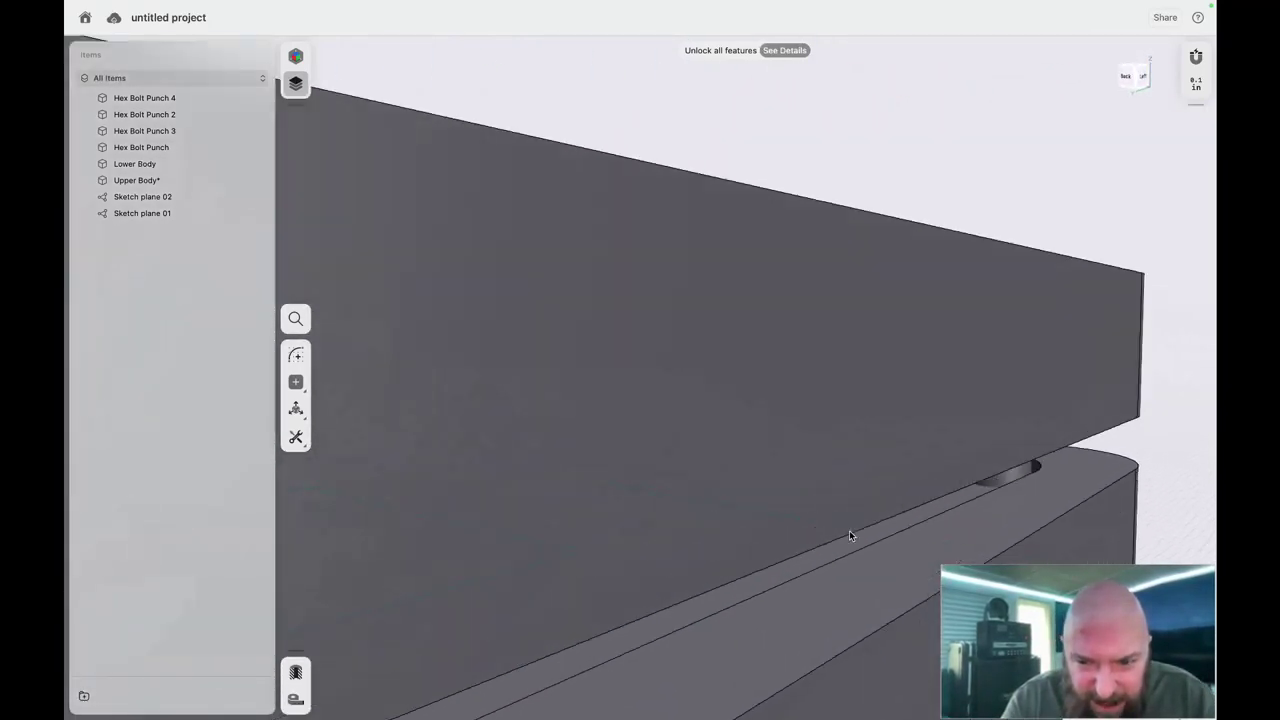
pyautogui.hscroll(-10, 849, 530)
pyautogui.hscroll(8, 849, 530)
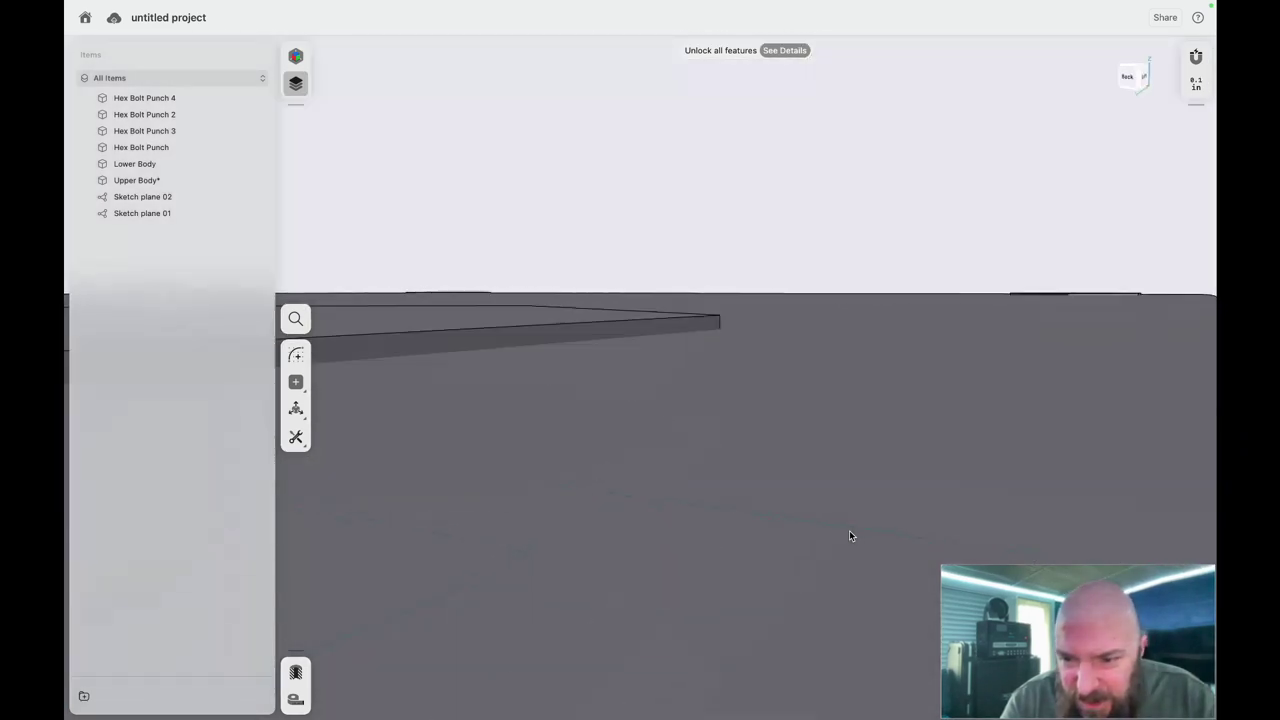
pyautogui.hscroll(10, 849, 530)
pyautogui.scroll(-5, 849, 530)
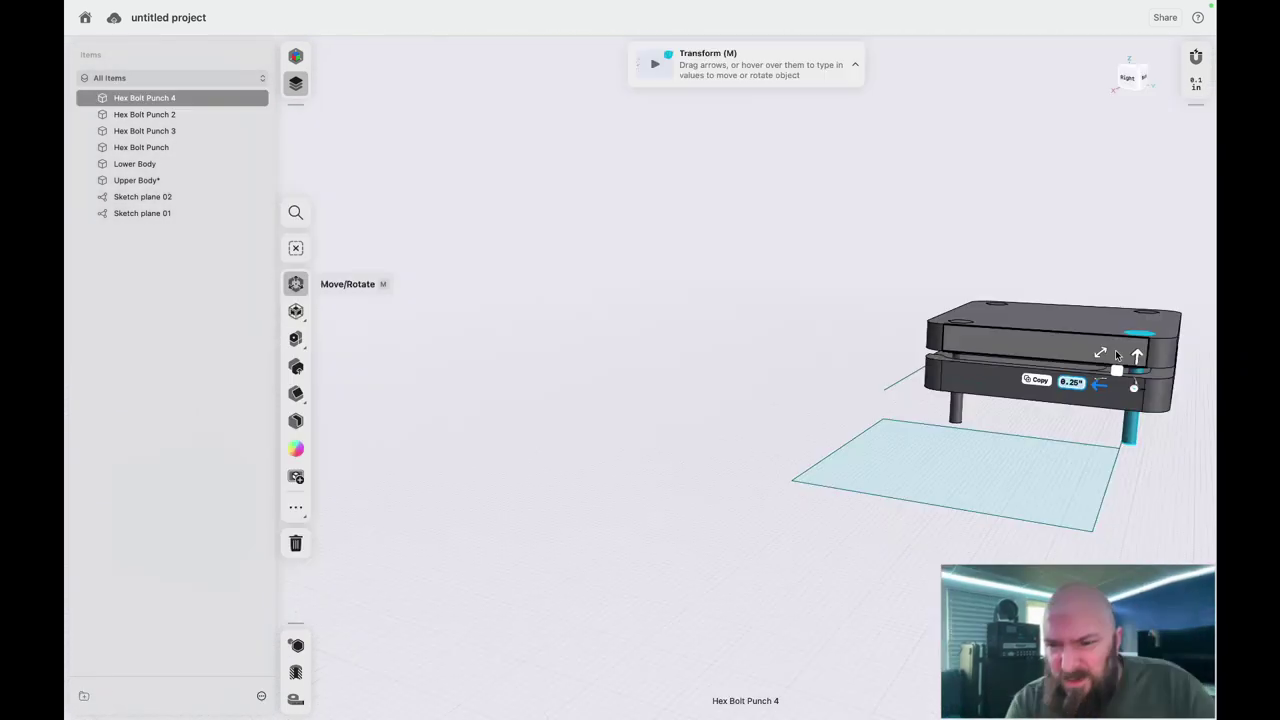
pyautogui.hscroll(10, 1116, 356)
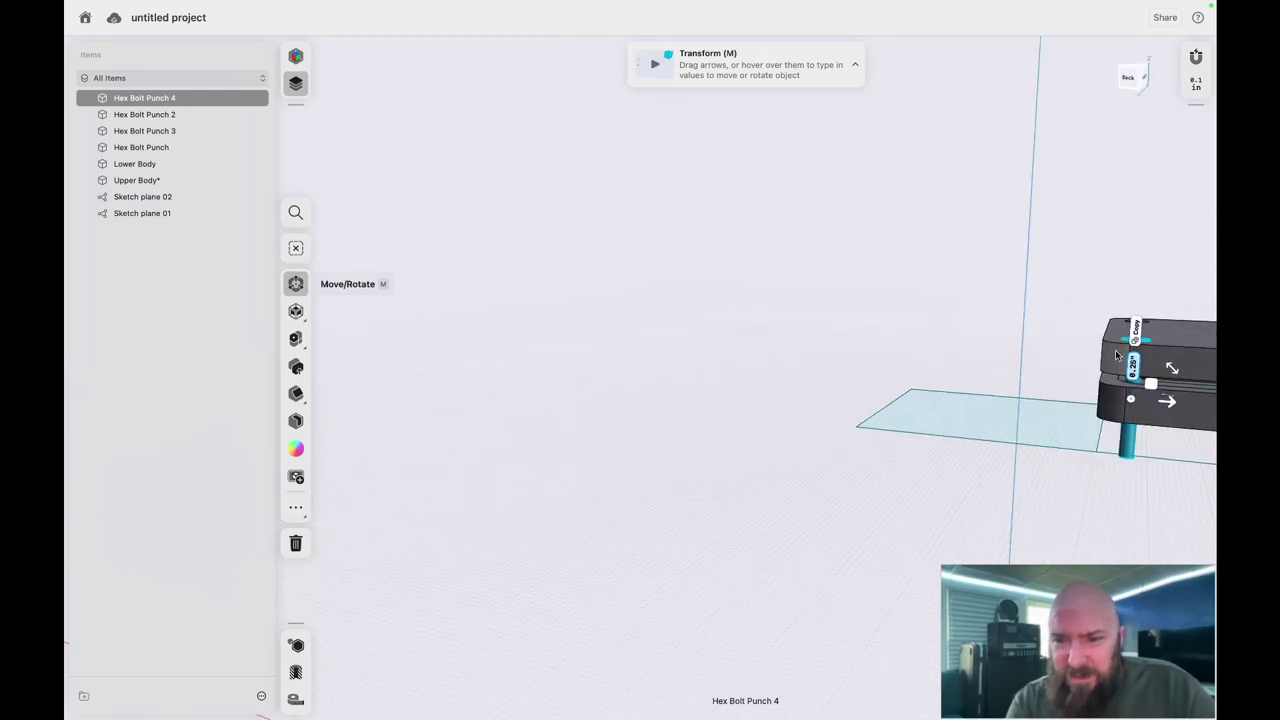
pyautogui.hscroll(10, 1116, 356)
pyautogui.press('Escape')
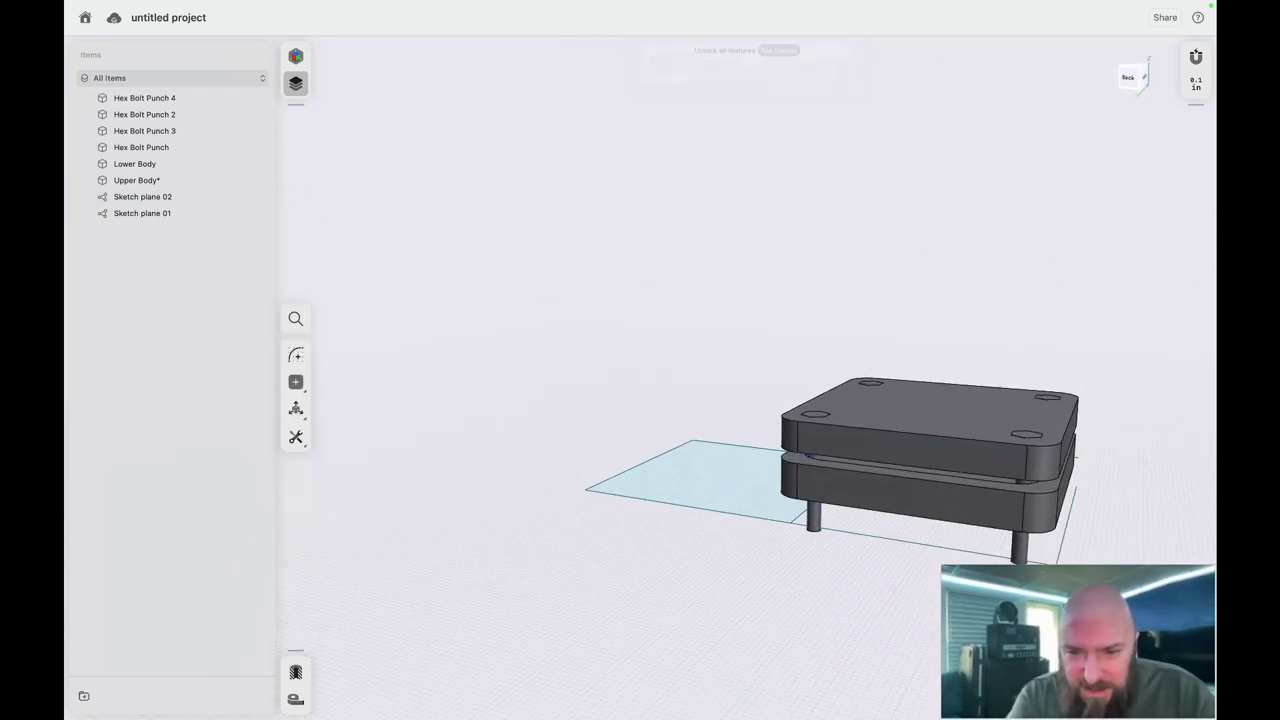
# - Examine the bolt punches' placement at each corner and between the upper and lower bodies from all sides of the enclosure
pyautogui.scroll(10, 827, 446)
pyautogui.hscroll(-5, 723, 586)
pyautogui.scroll(-5, 724, 587)
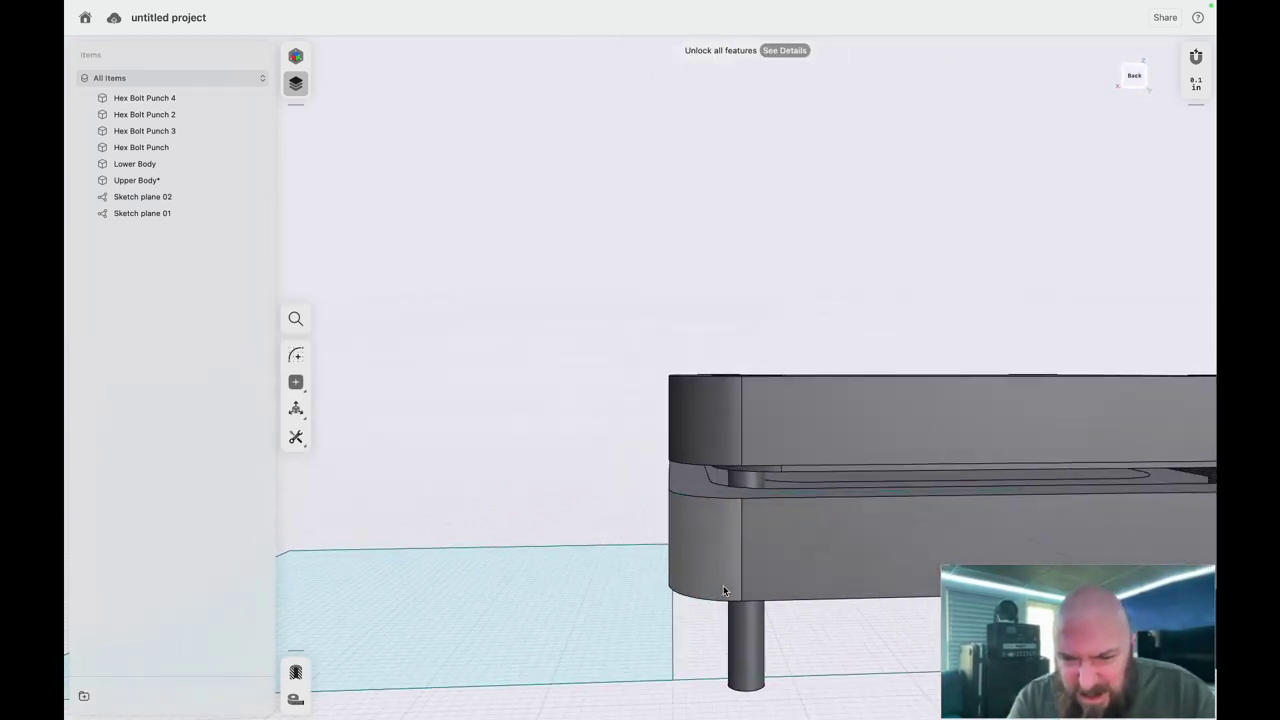
pyautogui.hscroll(-10, 724, 587)
pyautogui.scroll(5, 724, 587)
pyautogui.hscroll(-5, 724, 588)
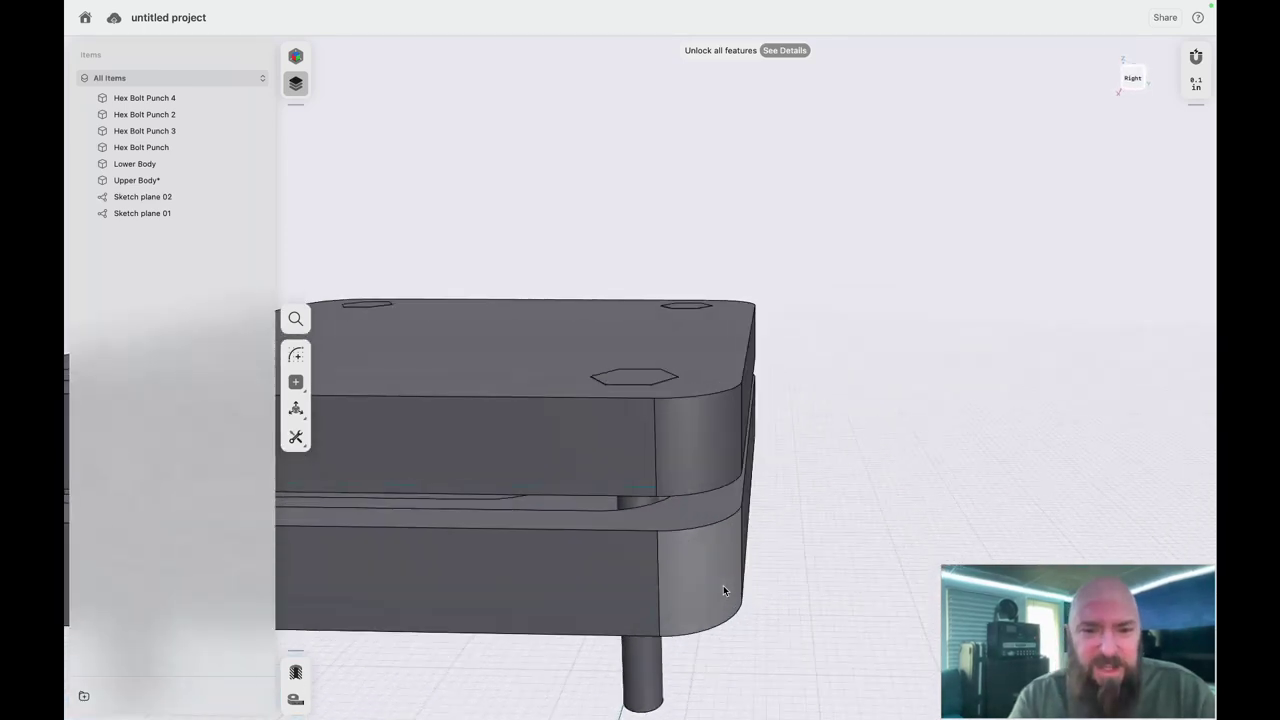
pyautogui.scroll(-10, 724, 588)
pyautogui.hscroll(-10, 724, 588)
pyautogui.scroll(-5, 724, 588)
pyautogui.scroll(5, 723, 586)
pyautogui.hscroll(-5, 723, 586)
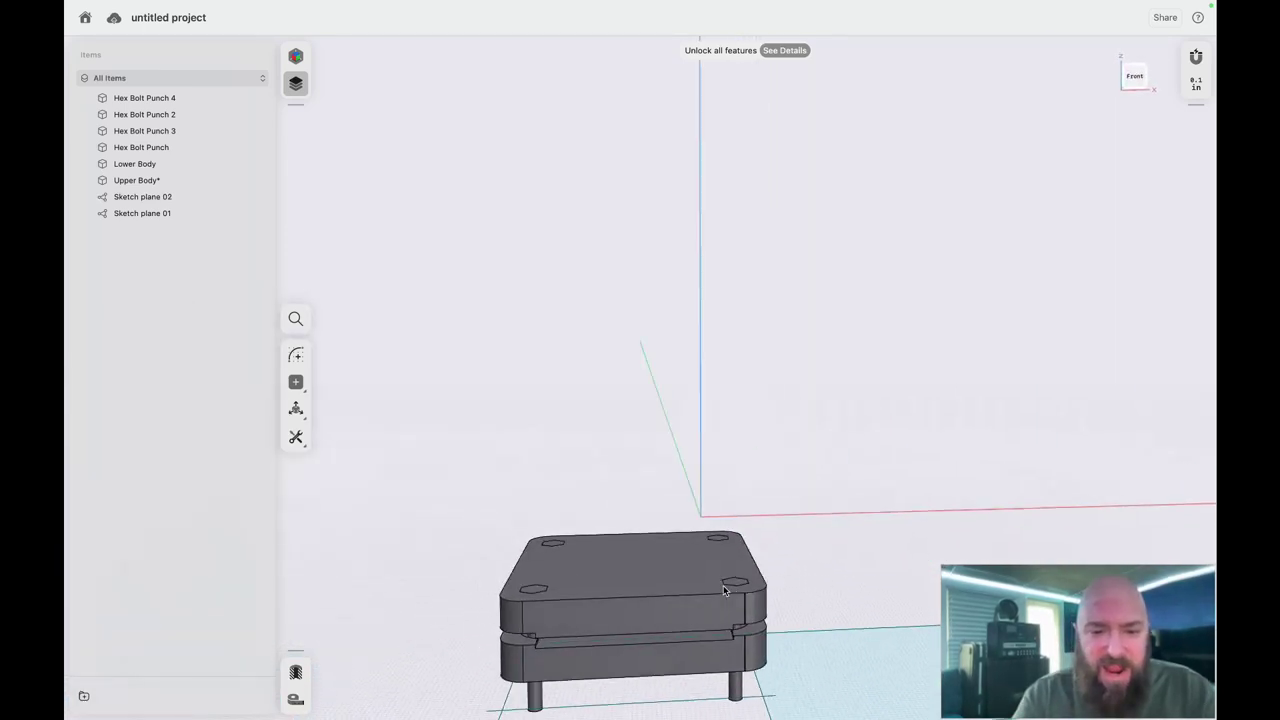
pyautogui.scroll(-3, 723, 586)
pyautogui.scroll(-3, 723, 586)
pyautogui.scroll(3, 723, 586)
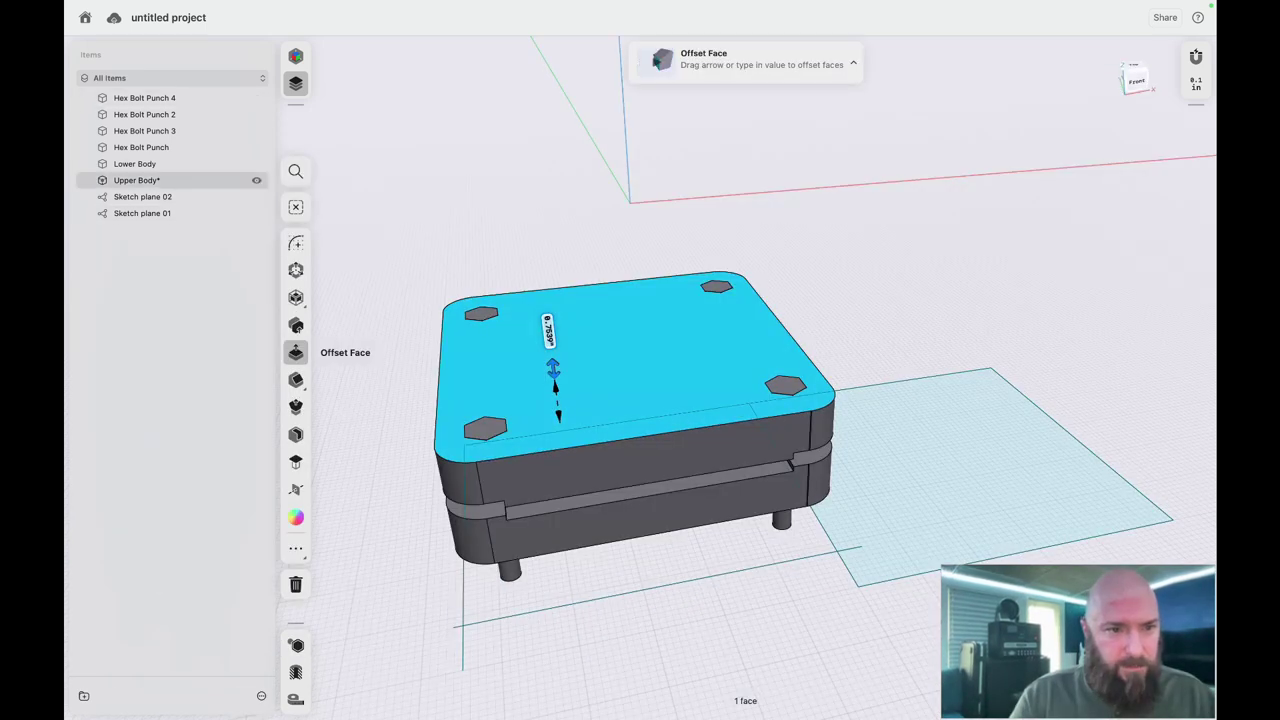
# - Subtract all four hex bolt punches from both the Upper Body and the Lower Body to cut the bolt holes
pyautogui.click(160, 182)
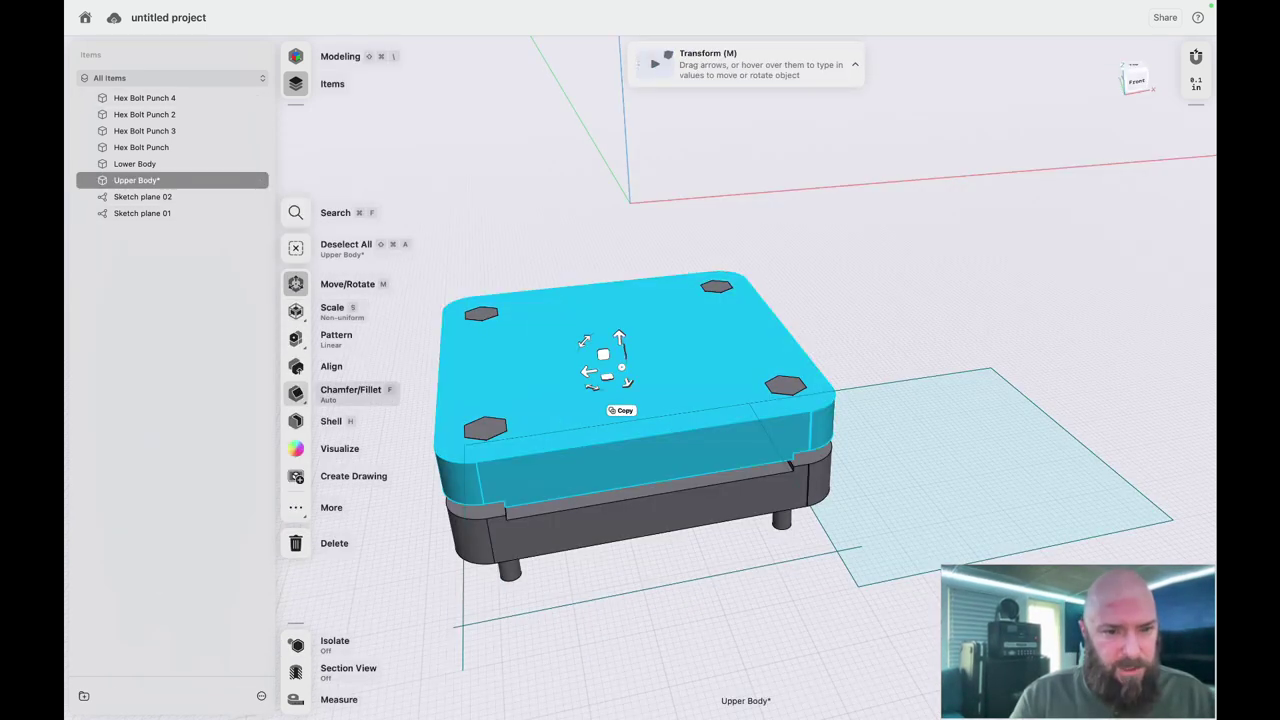
pyautogui.click(297, 508)
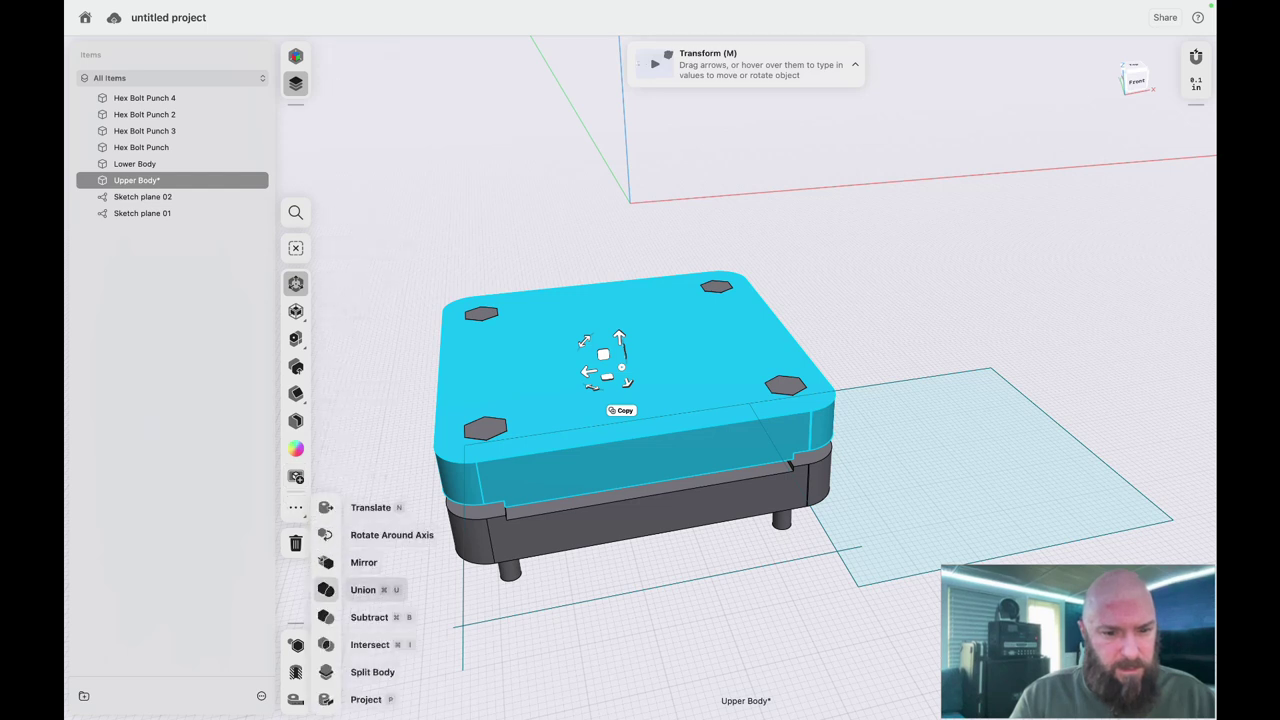
pyautogui.click(369, 617)
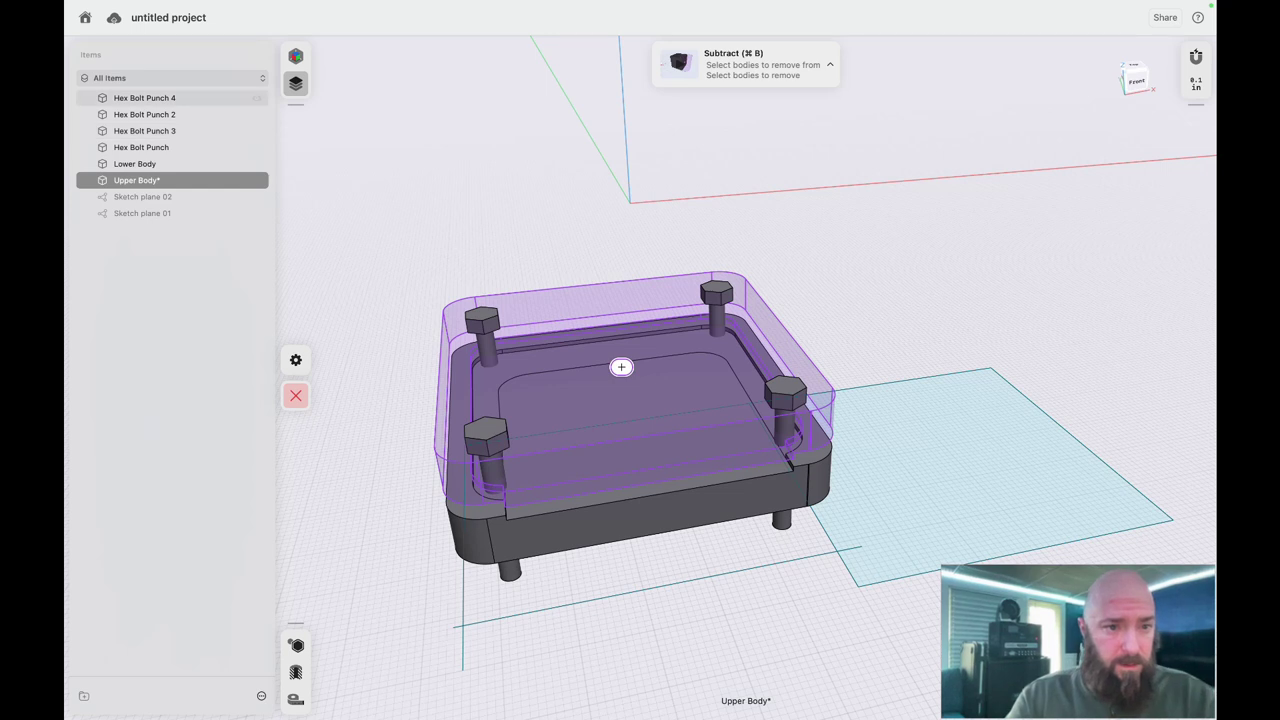
pyautogui.click(174, 98)
pyautogui.click(180, 114)
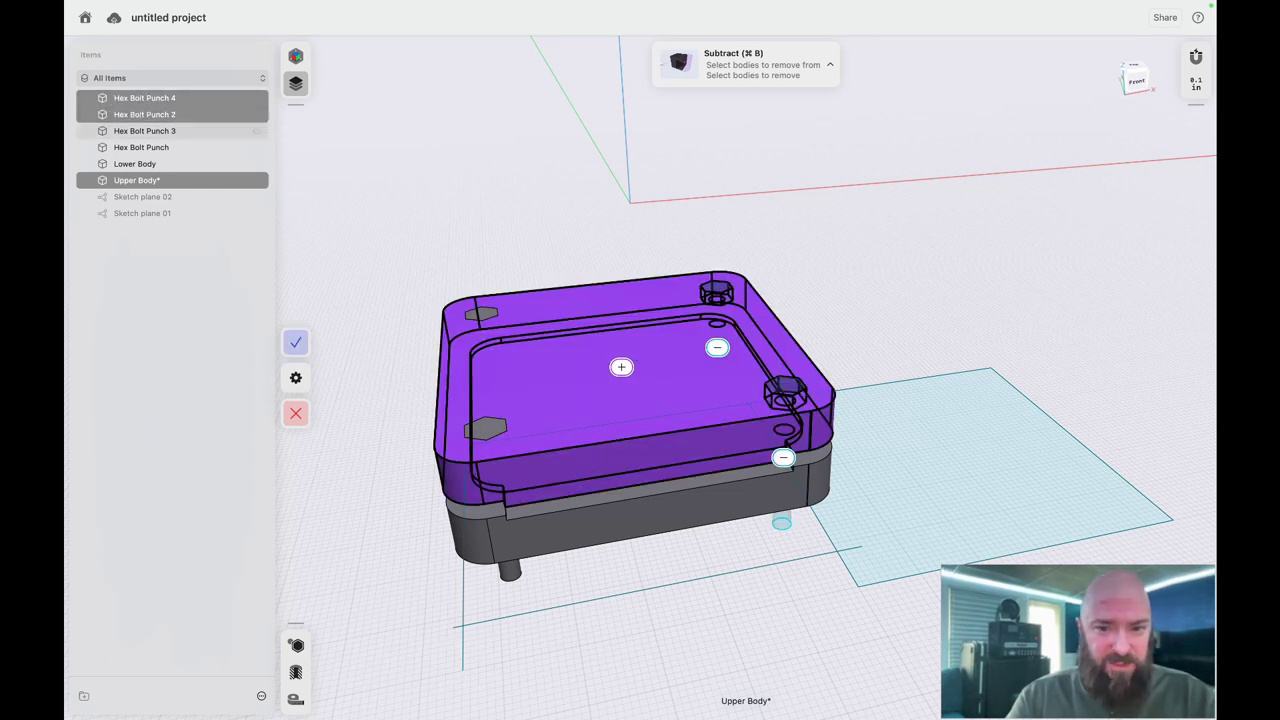
pyautogui.click(176, 131)
pyautogui.click(167, 148)
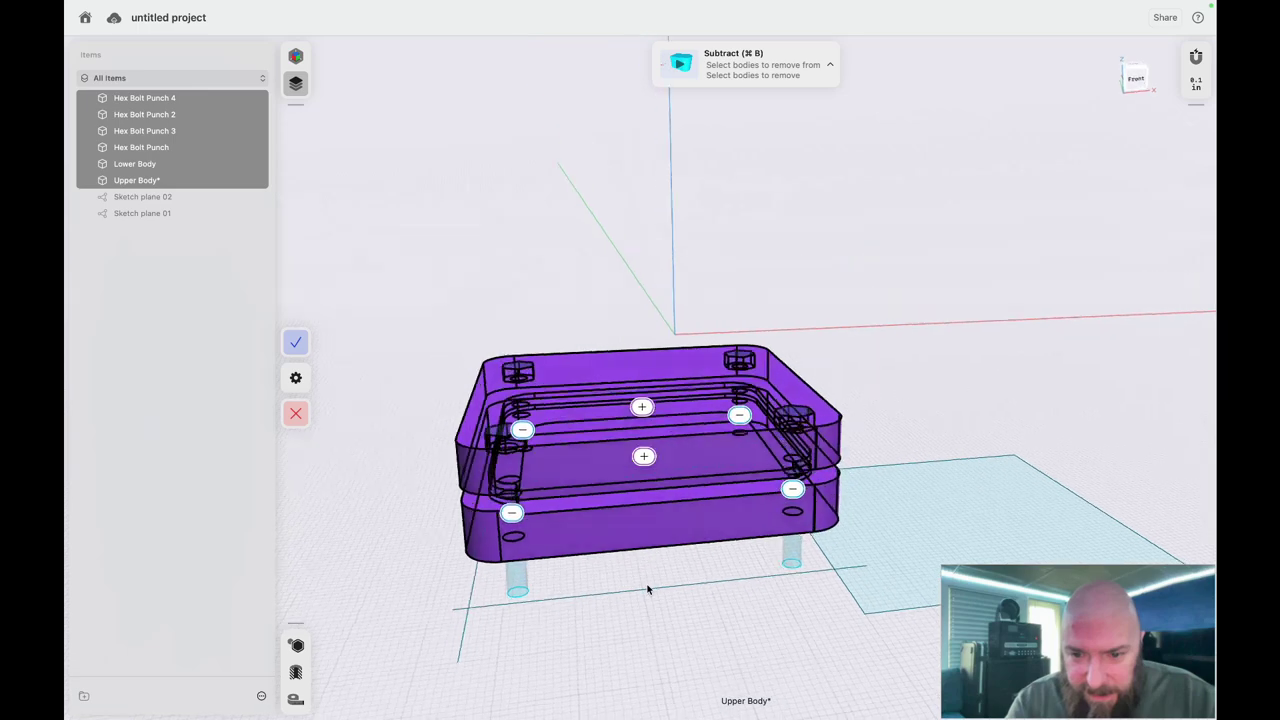
pyautogui.scroll(-10, 648, 589)
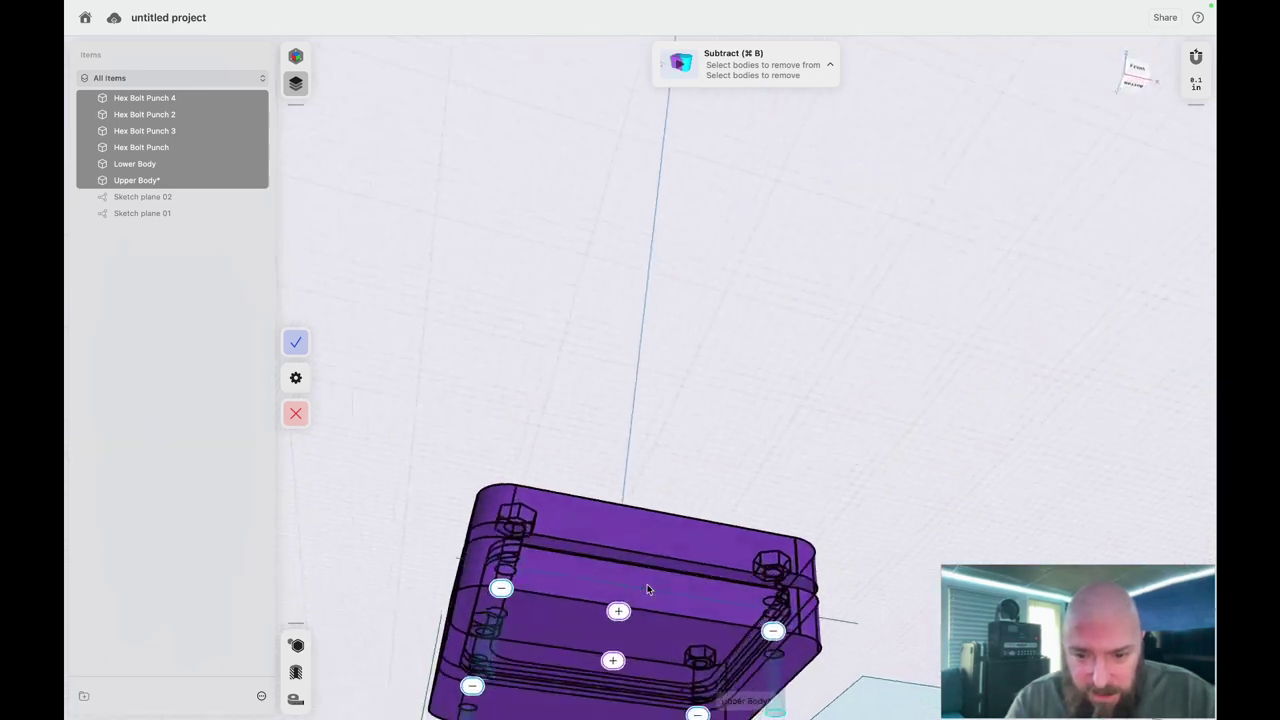
pyautogui.scroll(8, 648, 589)
pyautogui.scroll(8, 648, 589)
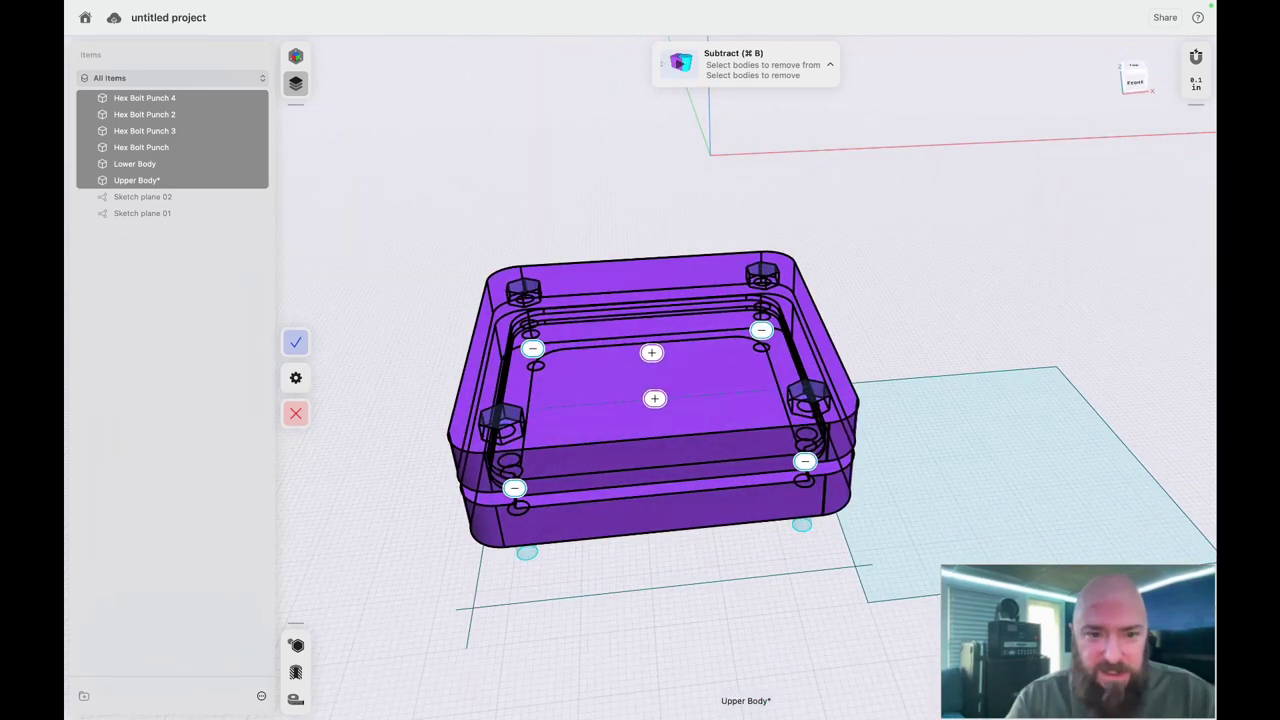
pyautogui.click(297, 343)
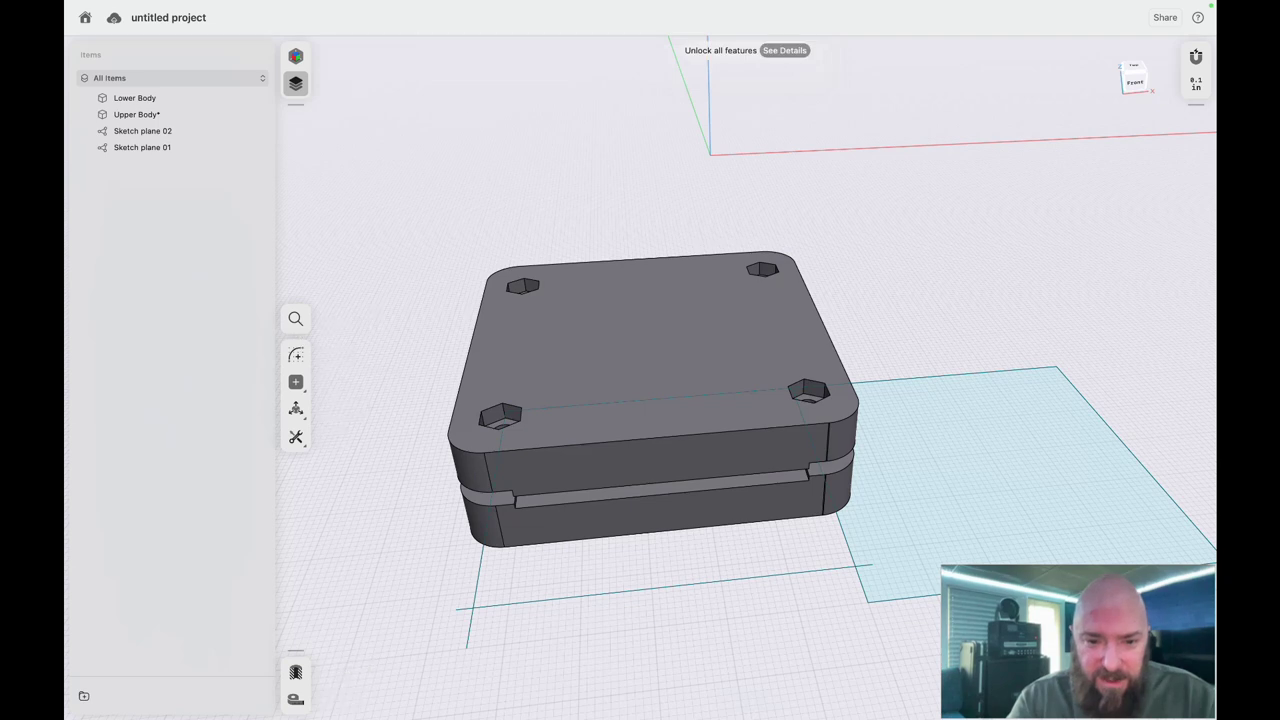
# - Inspect the hexagonal head recesses from above and the bolt holes on the underside of the enclosure
pyautogui.scroll(-6, 670, 656)
pyautogui.scroll(-10, 670, 656)
pyautogui.scroll(6, 670, 656)
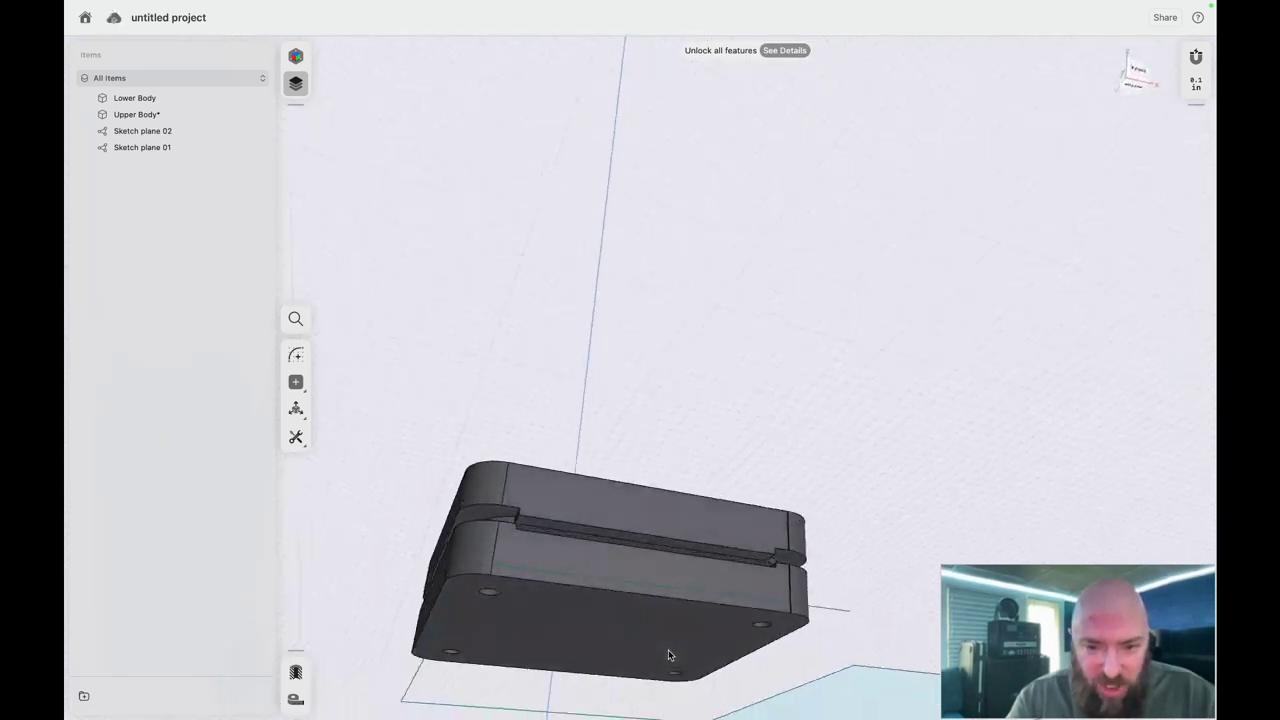
pyautogui.scroll(-3, 670, 656)
pyautogui.scroll(10, 669, 655)
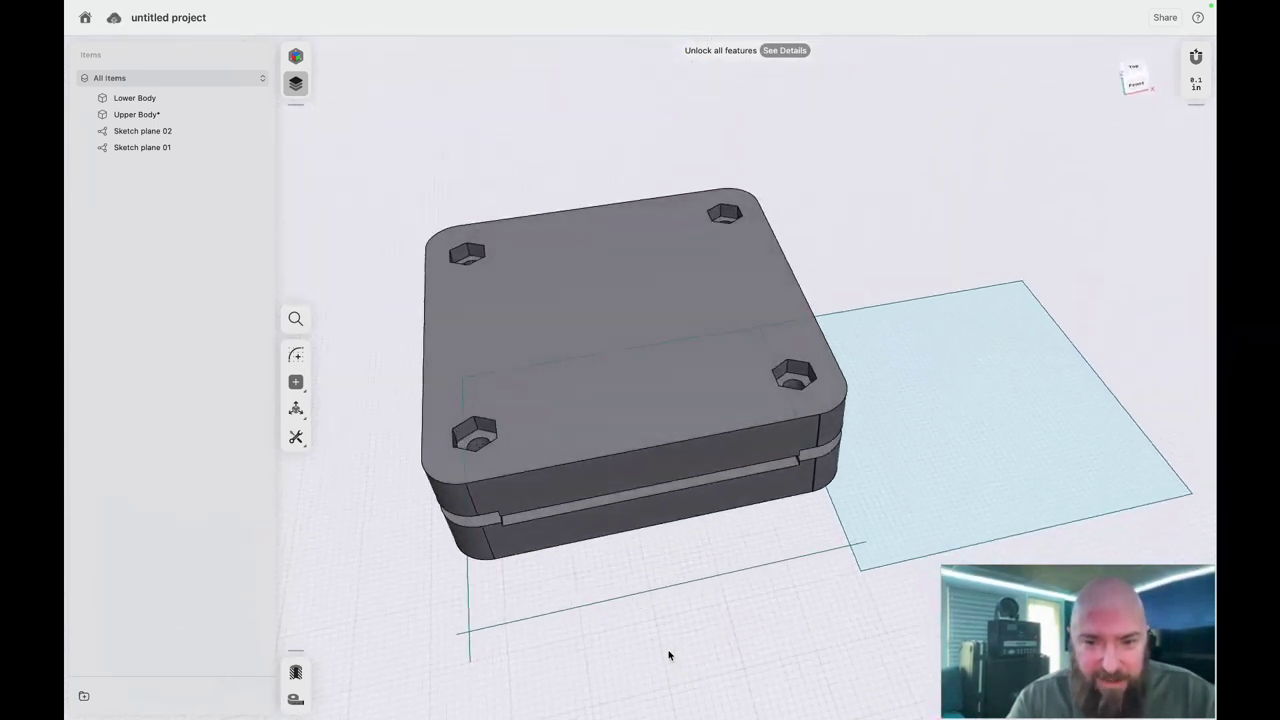
pyautogui.scroll(5, 520, 440)
pyautogui.hscroll(-6, 520, 440)
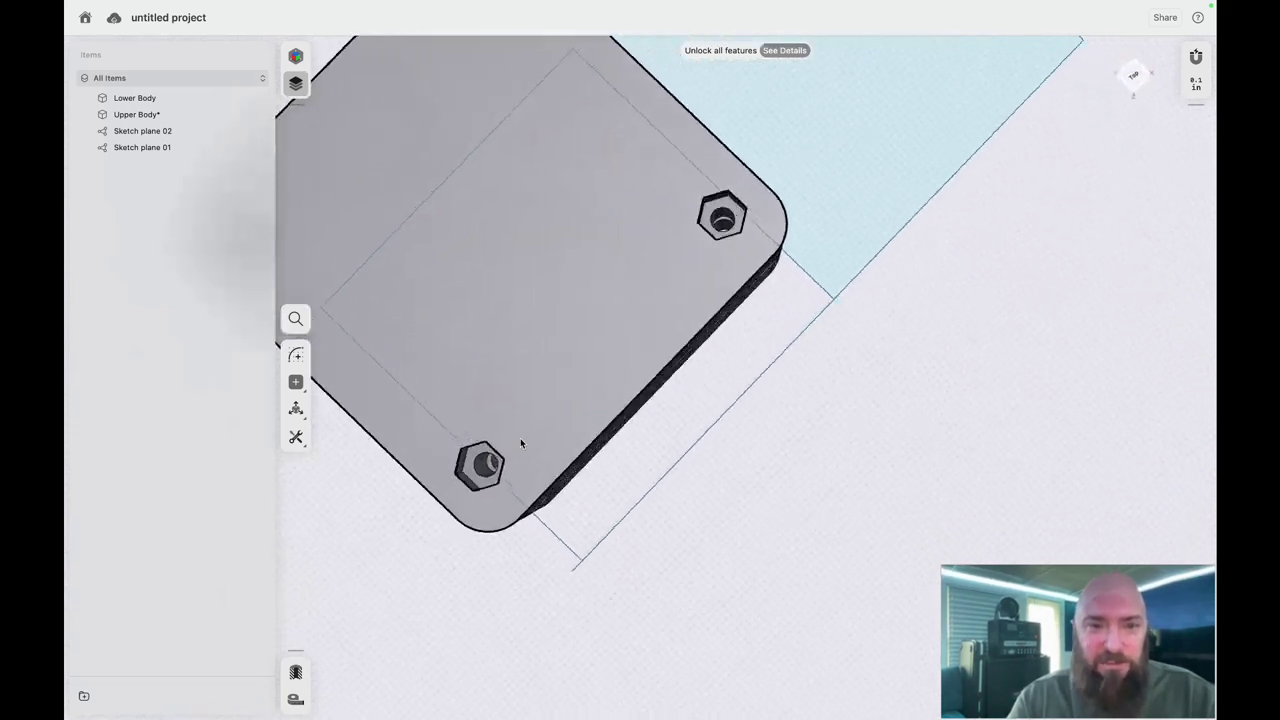
pyautogui.scroll(3, 520, 440)
pyautogui.scroll(-8, 520, 440)
pyautogui.hscroll(4, 520, 440)
pyautogui.scroll(-2, 520, 440)
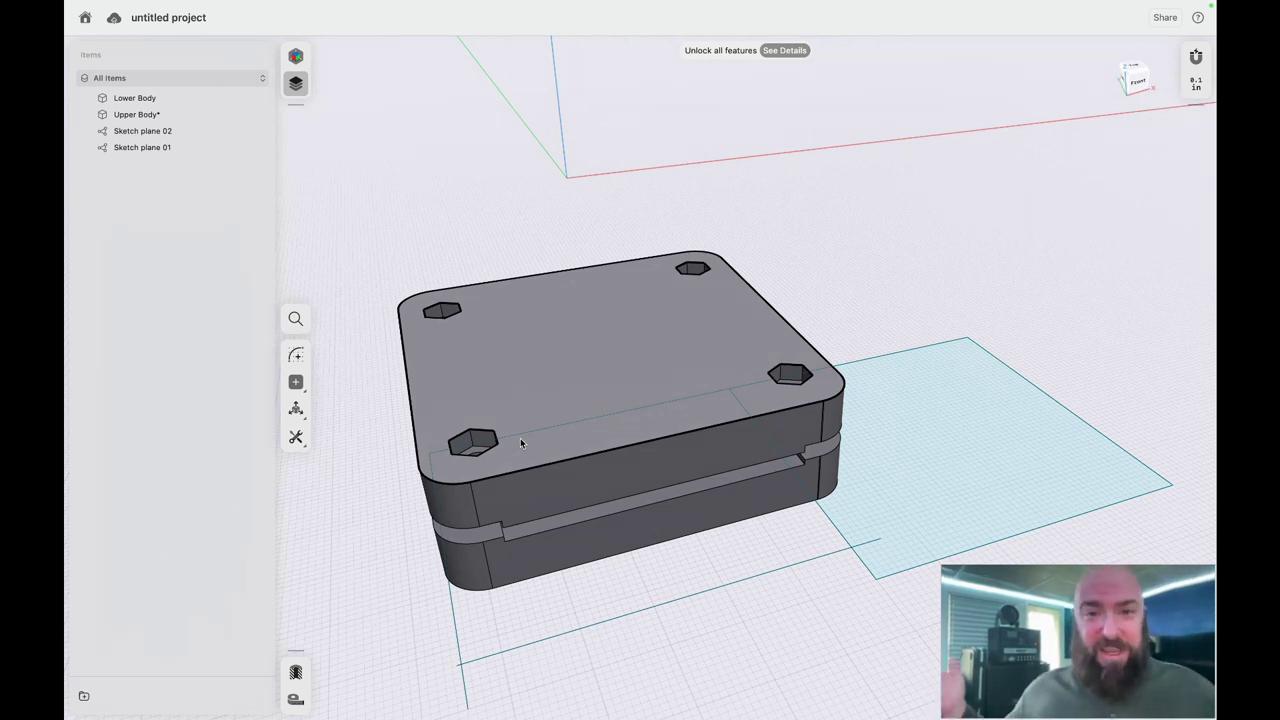
pyautogui.scroll(2, 520, 443)
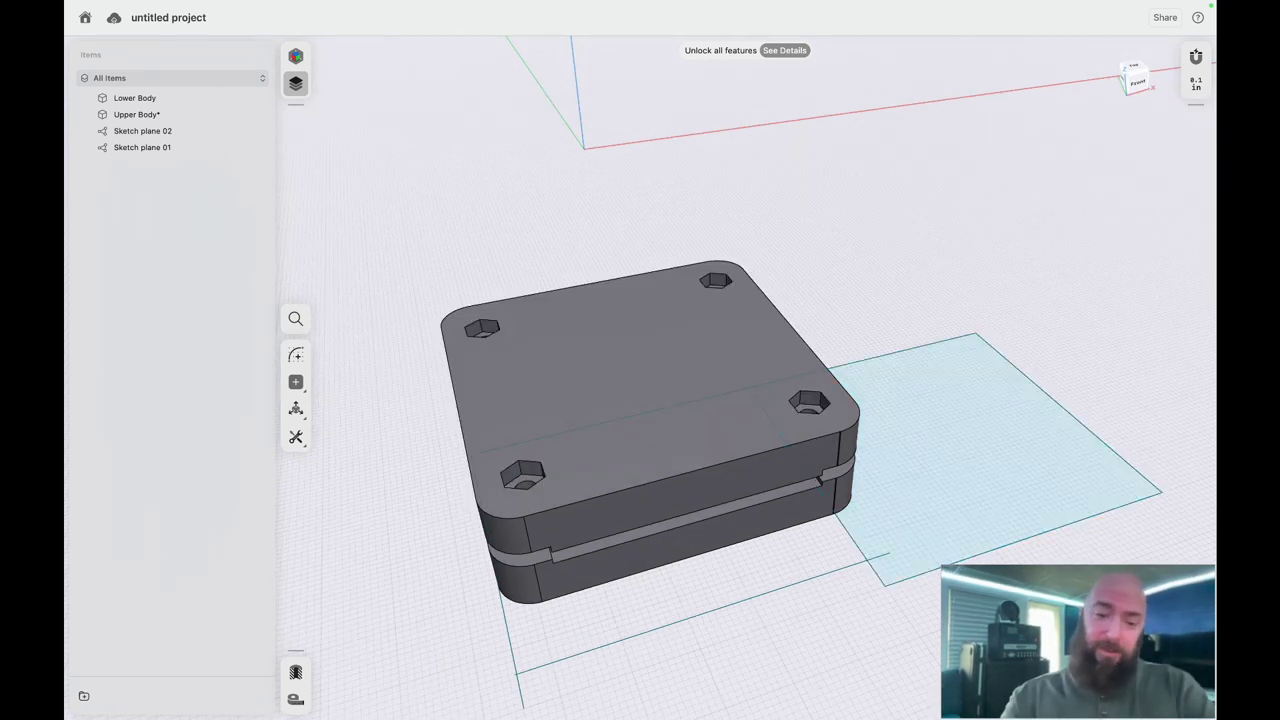
pyautogui.scroll(-5, 915, 307)
pyautogui.scroll(5, 915, 307)
pyautogui.hscroll(-4, 915, 307)
pyautogui.scroll(-2, 915, 308)
pyautogui.scroll(-1, 915, 309)
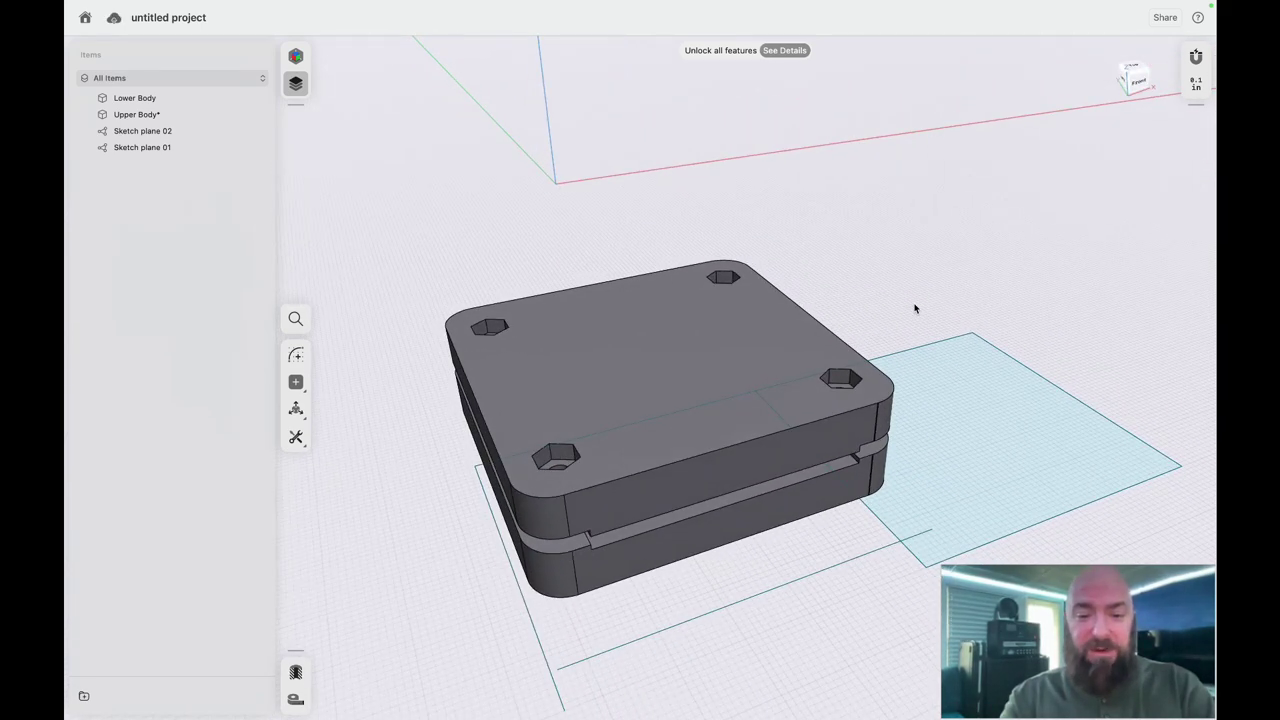
pyautogui.scroll(-3, 915, 309)
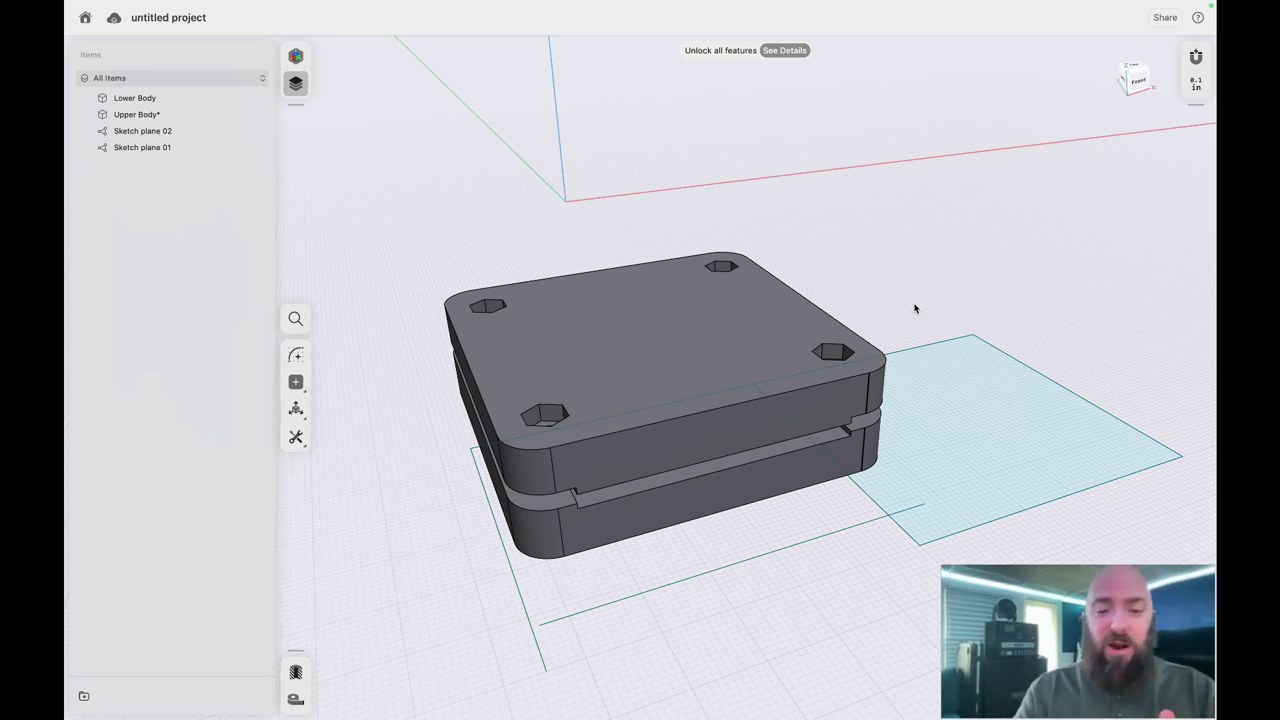
pyautogui.scroll(-5, 830, 440)
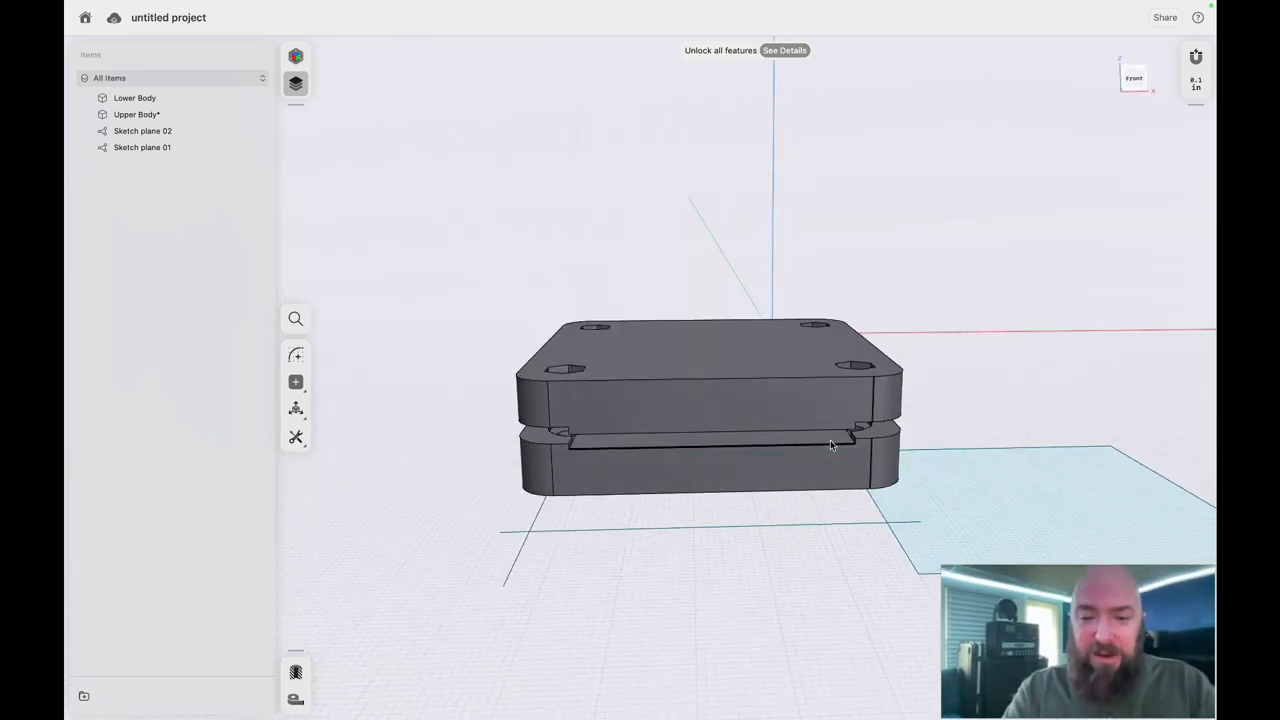
pyautogui.scroll(5, 830, 440)
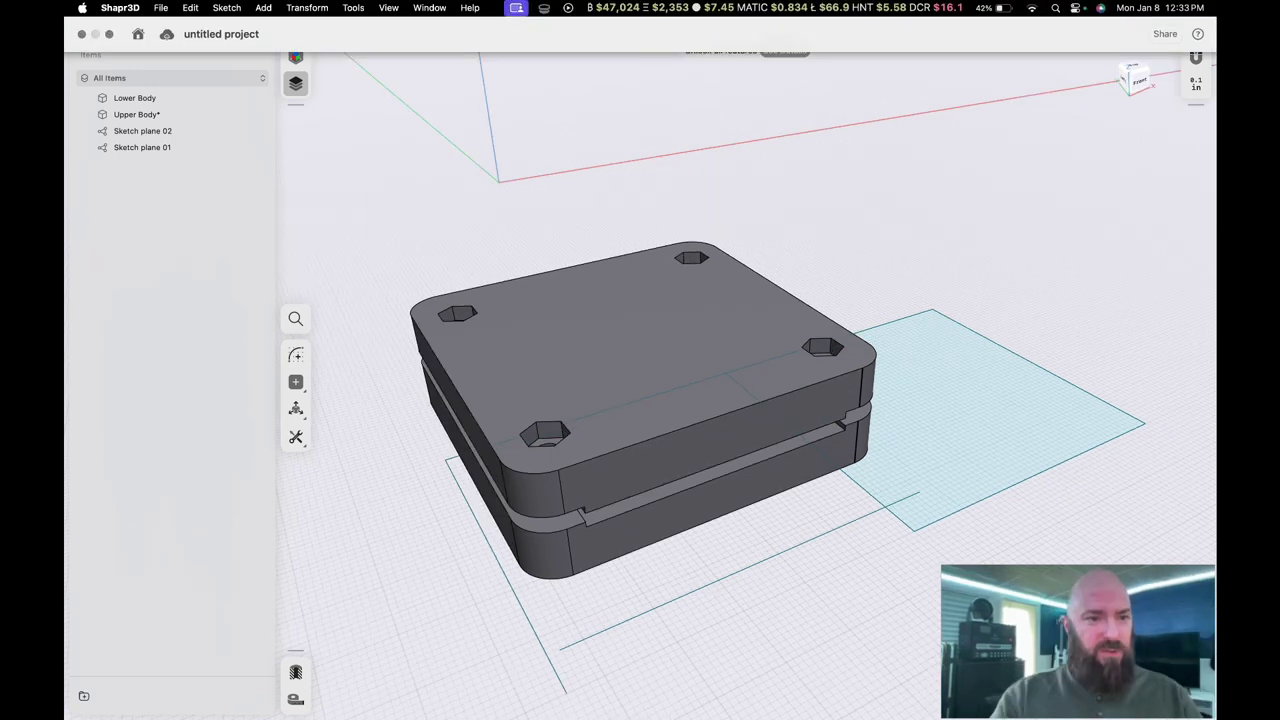
# - Start a 3D print export of the enclosure and choose STL, keeping STL instead of 3MF
pyautogui.click(161, 8)
pyautogui.click(172, 164)
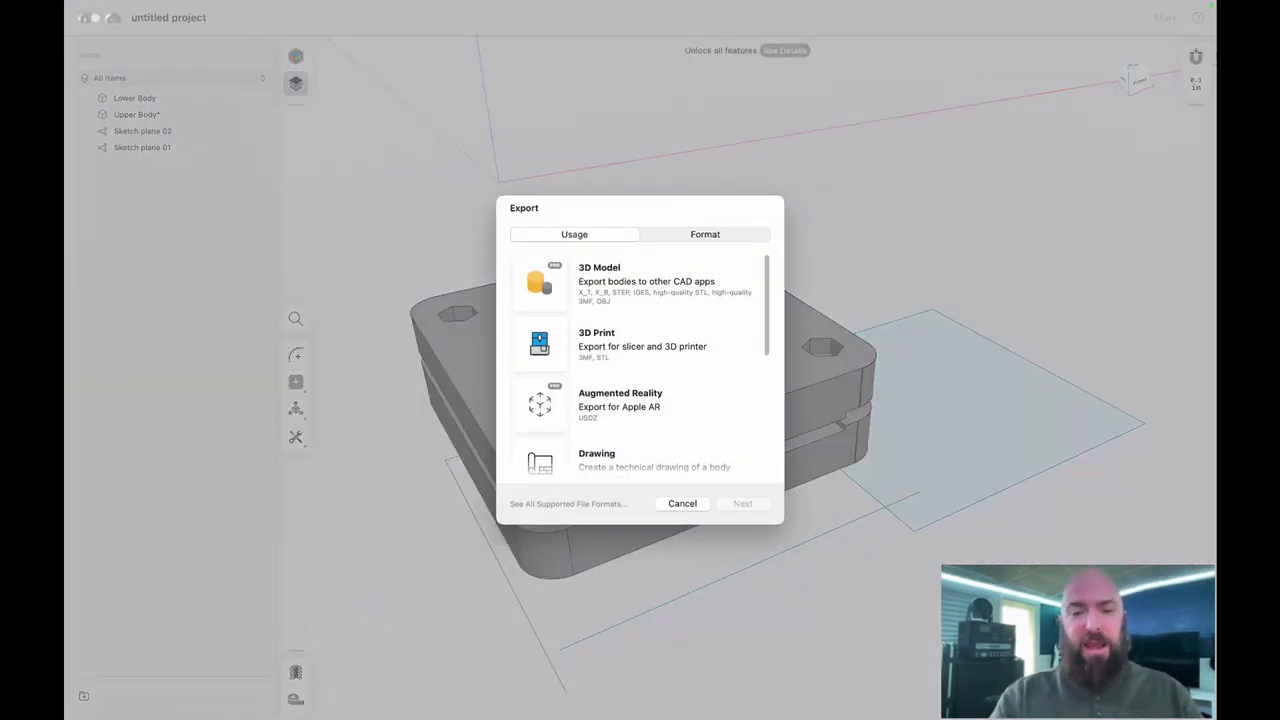
pyautogui.click(540, 344)
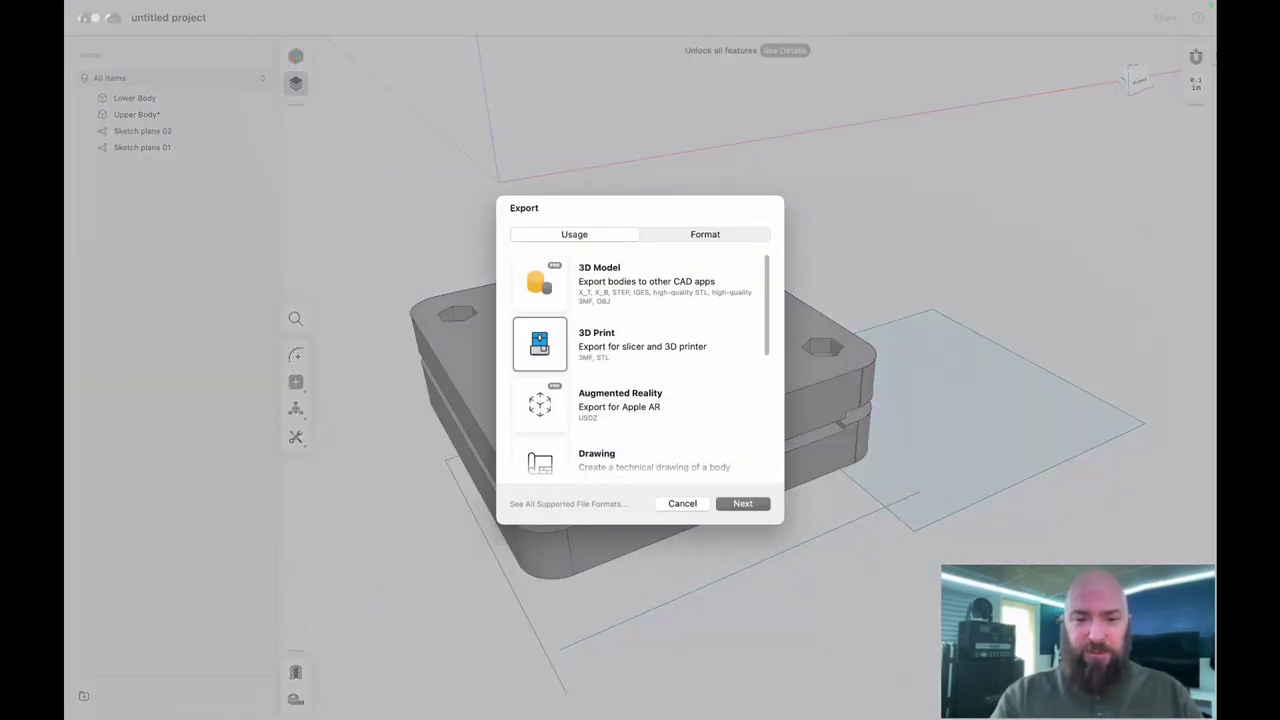
pyautogui.click(743, 504)
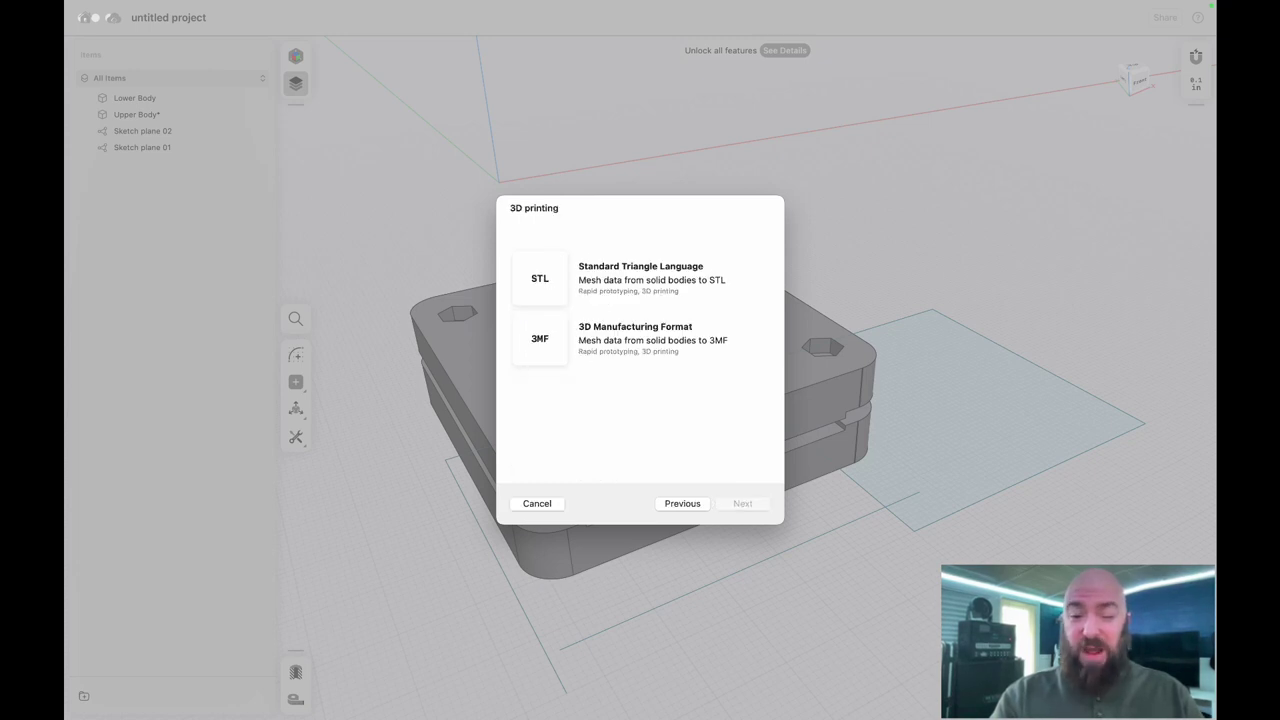
pyautogui.click(540, 279)
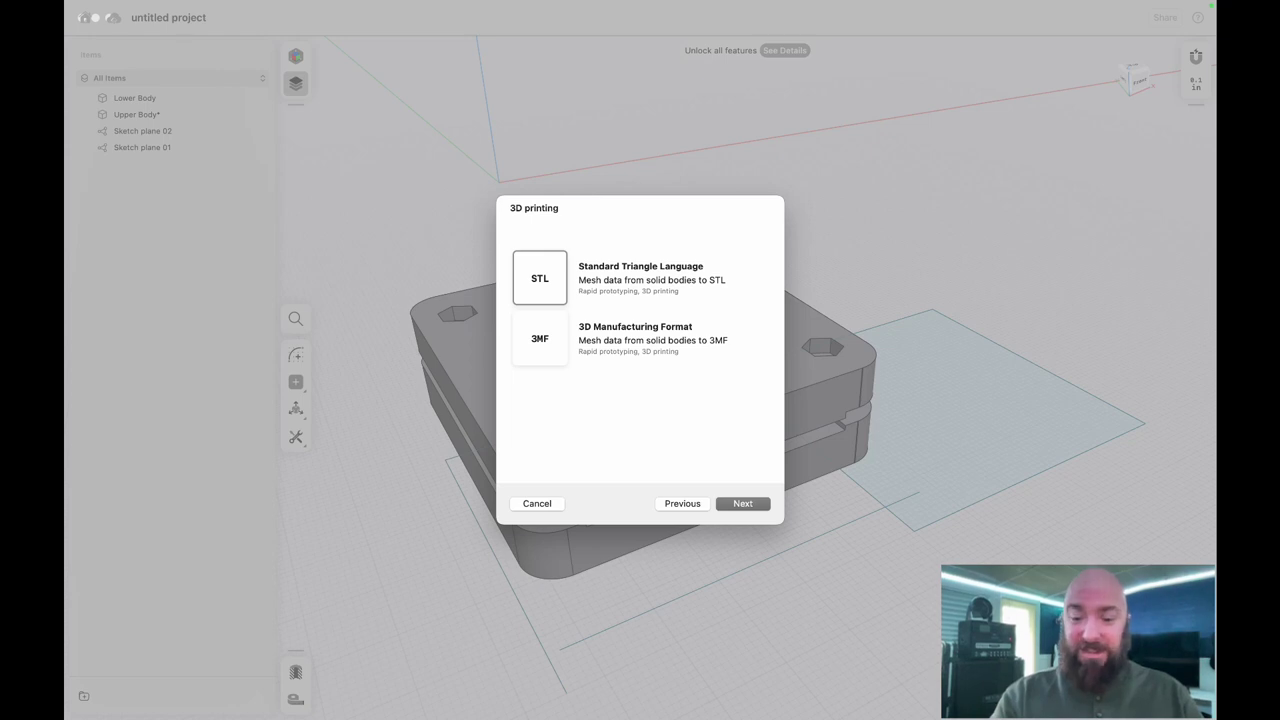
pyautogui.click(743, 504)
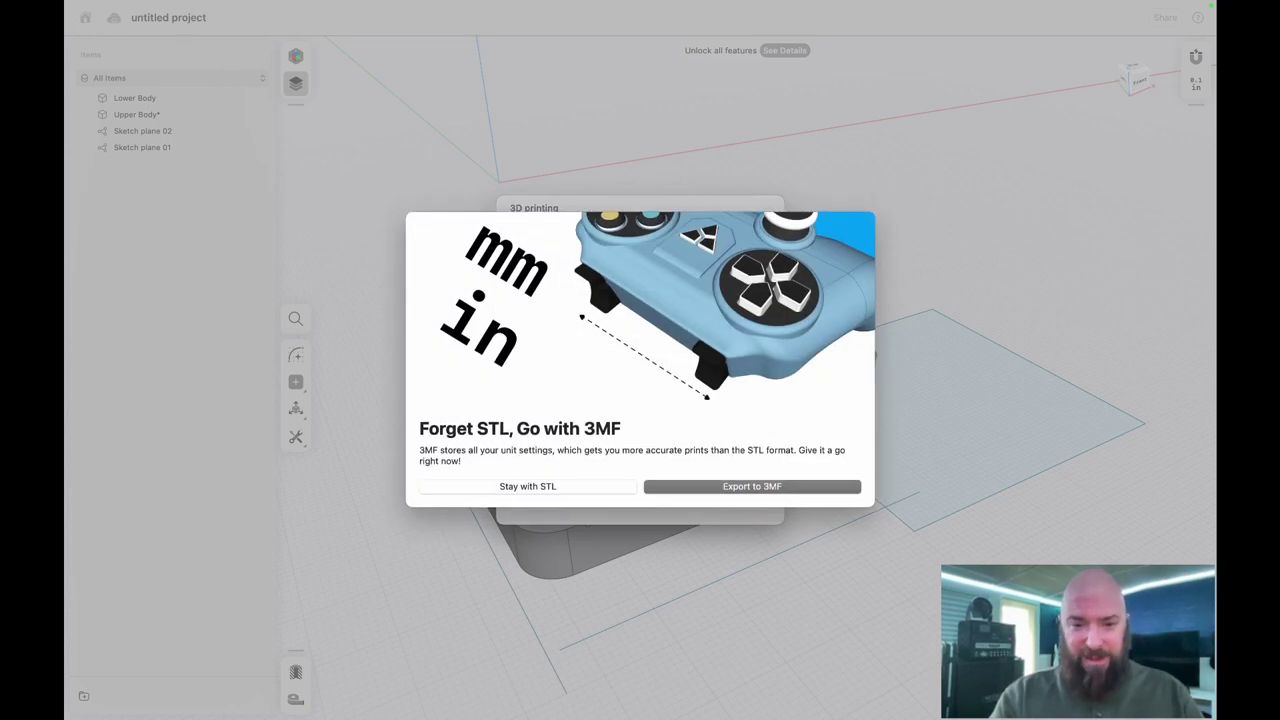
pyautogui.click(528, 487)
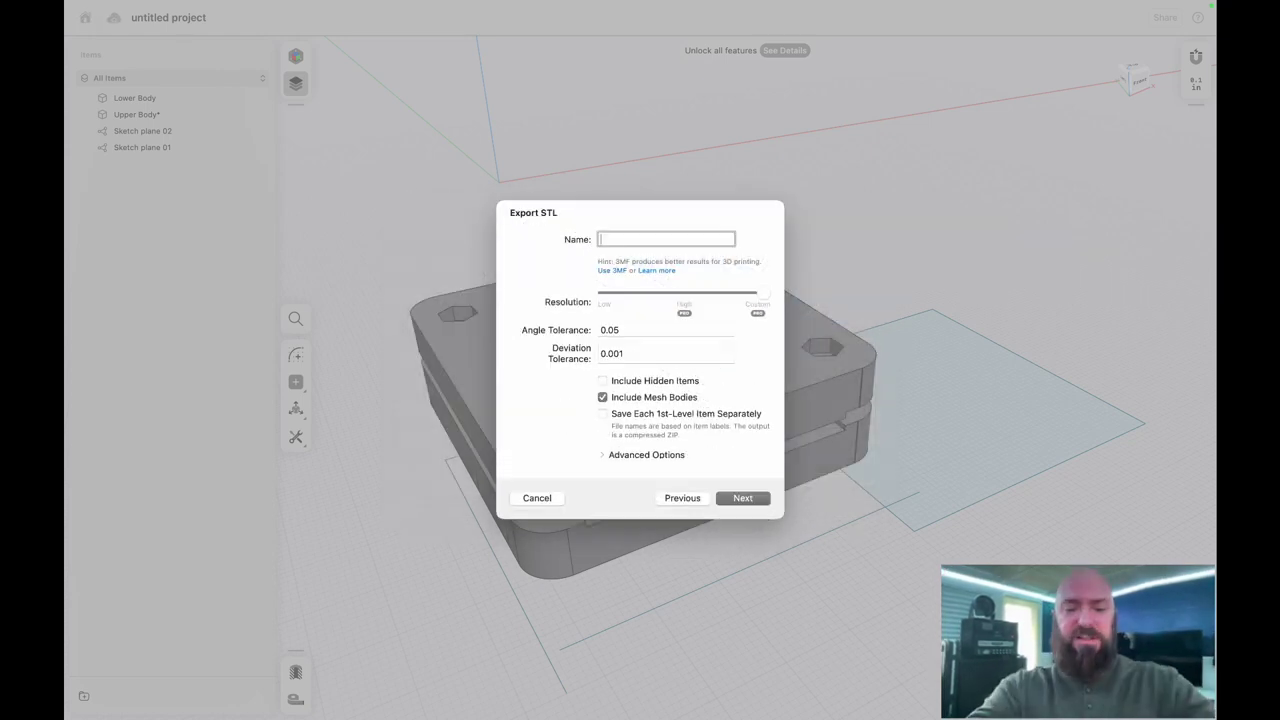
# - Name the STL export "Cigar Mold Template", show its advanced options and submit it at custom resolution in binary format with inch units
pyautogui.write('Cigar Mold ')
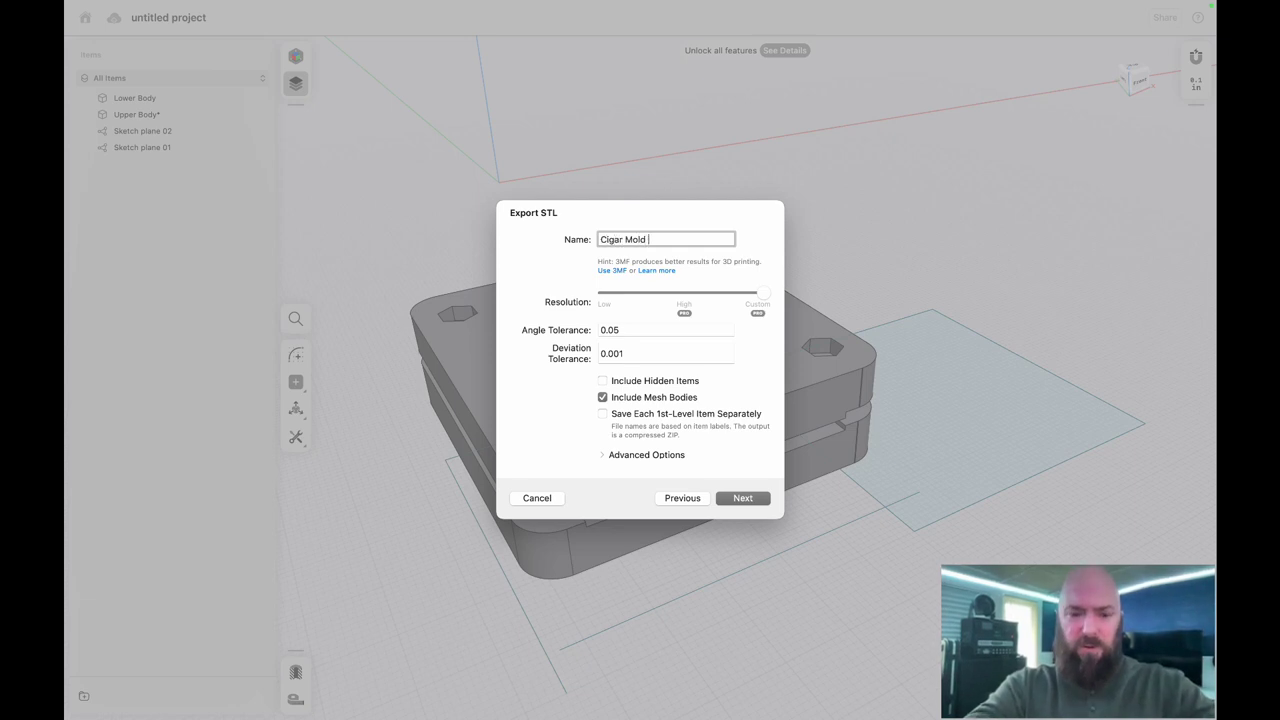
pyautogui.write('Template')
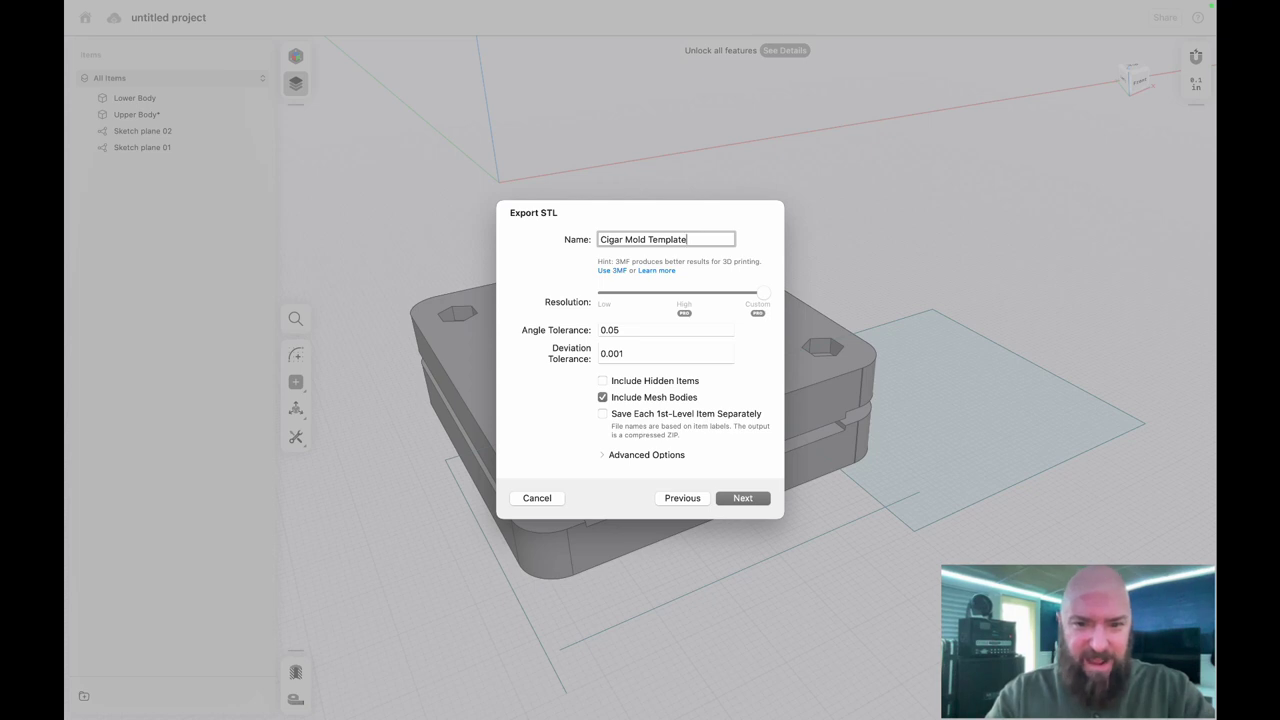
pyautogui.moveTo(763, 293)
pyautogui.mouseDown()
pyautogui.moveTo(652, 293)
pyautogui.moveTo(764, 293)
pyautogui.mouseUp()
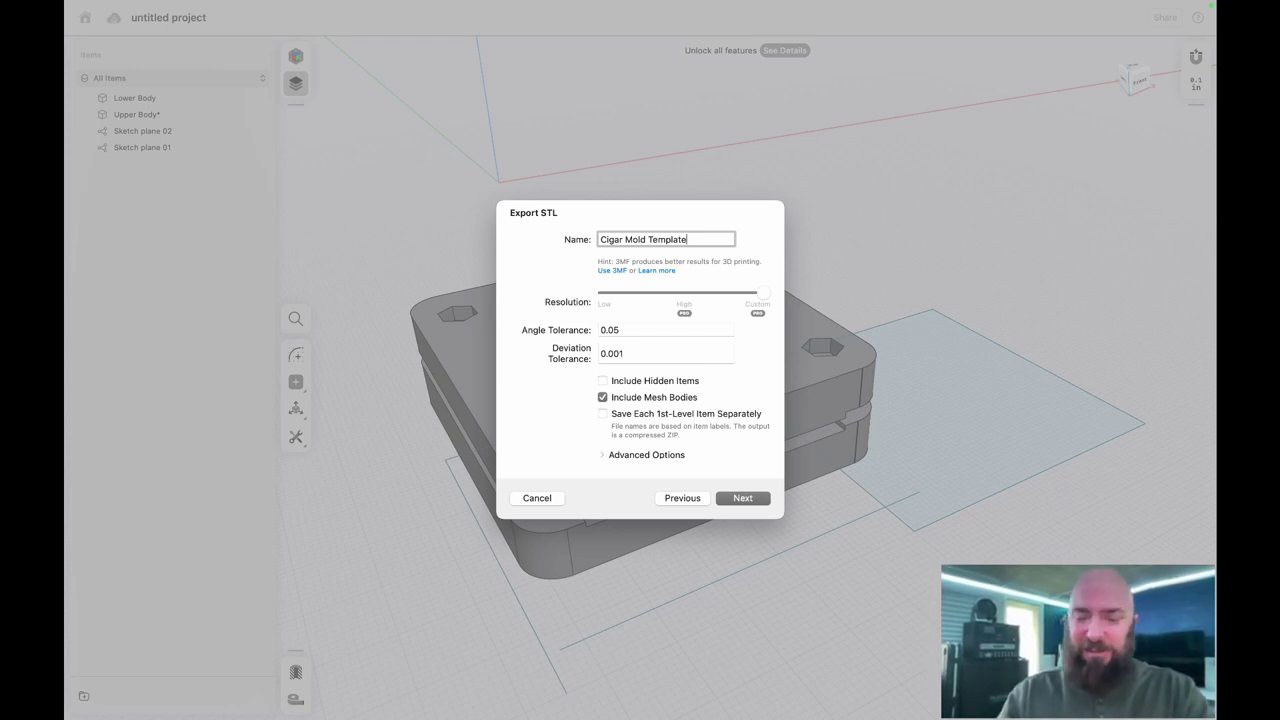
pyautogui.click(603, 455)
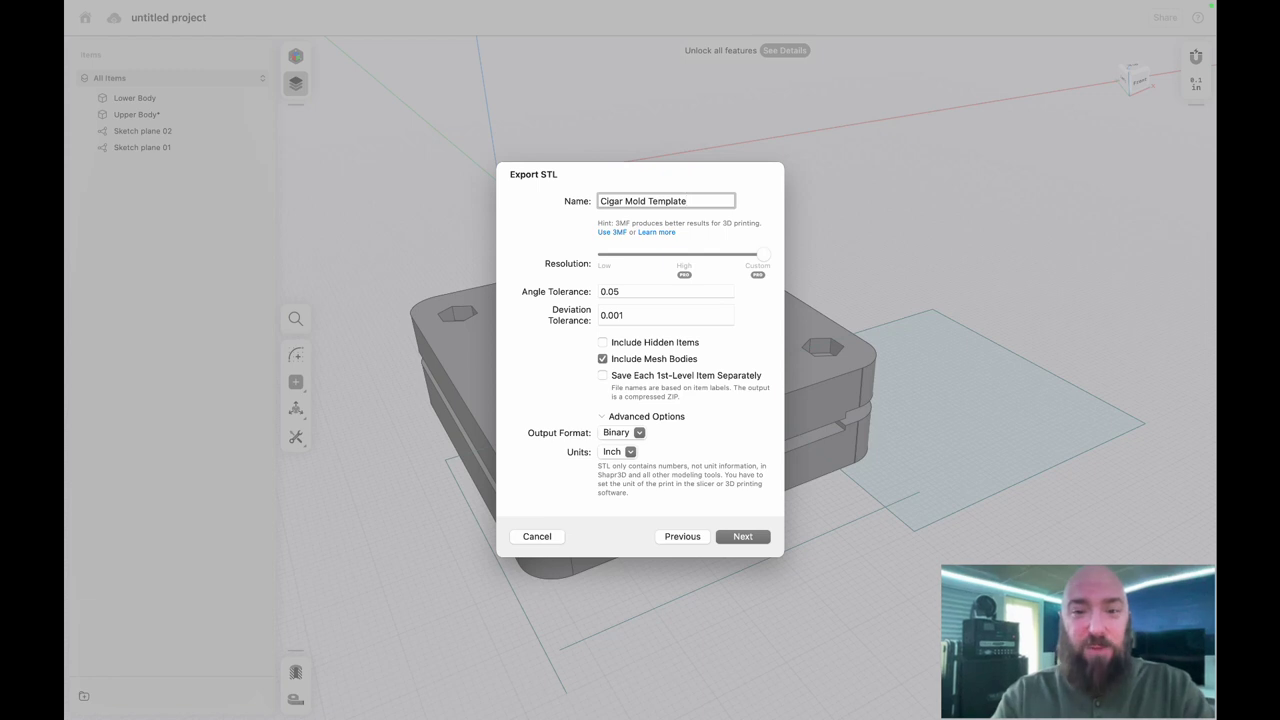
pyautogui.press('Return')
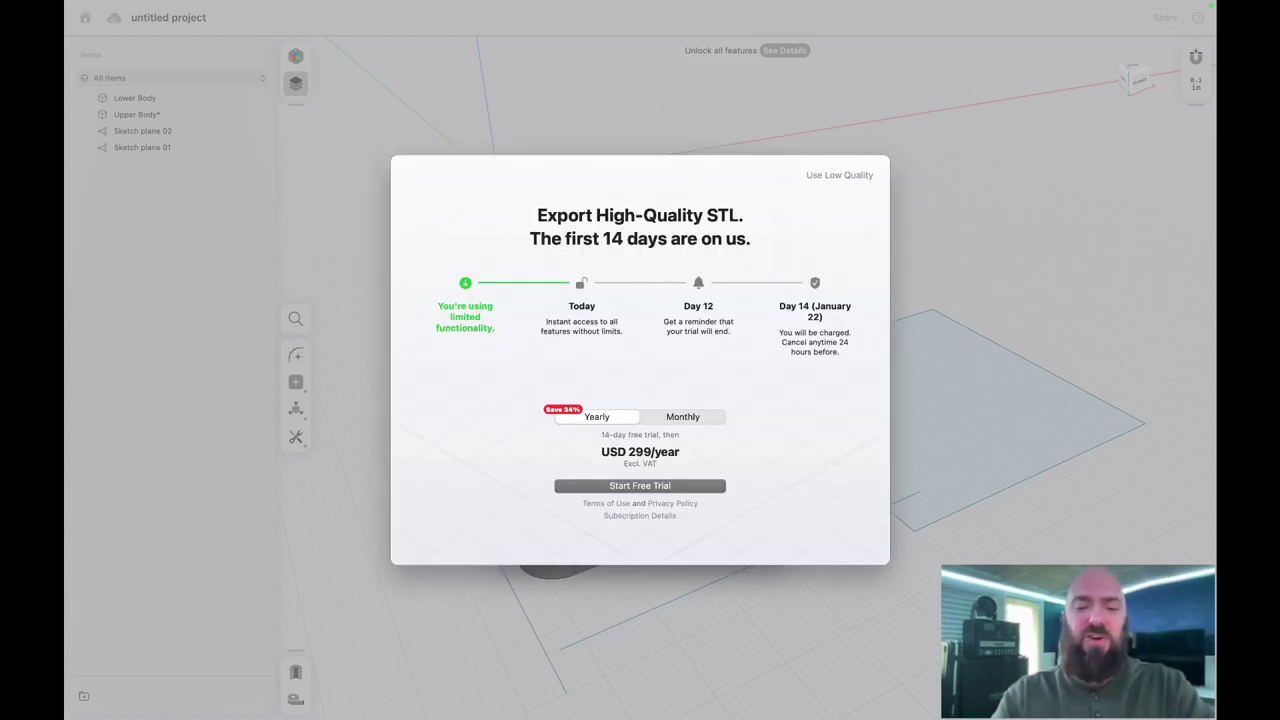
# - Compare the yearly and monthly subscription prices offered for high-quality STL export
pyautogui.click(683, 417)
pyautogui.click(597, 417)
pyautogui.click(683, 417)
pyautogui.click(597, 417)
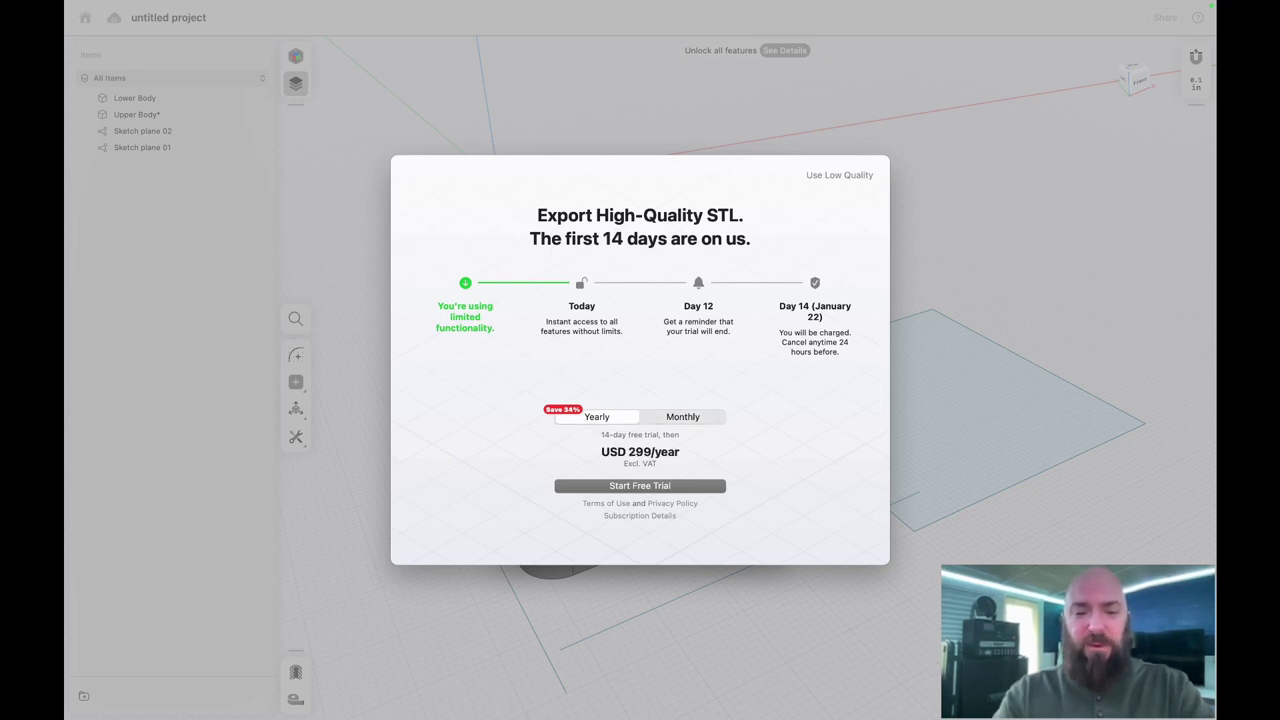